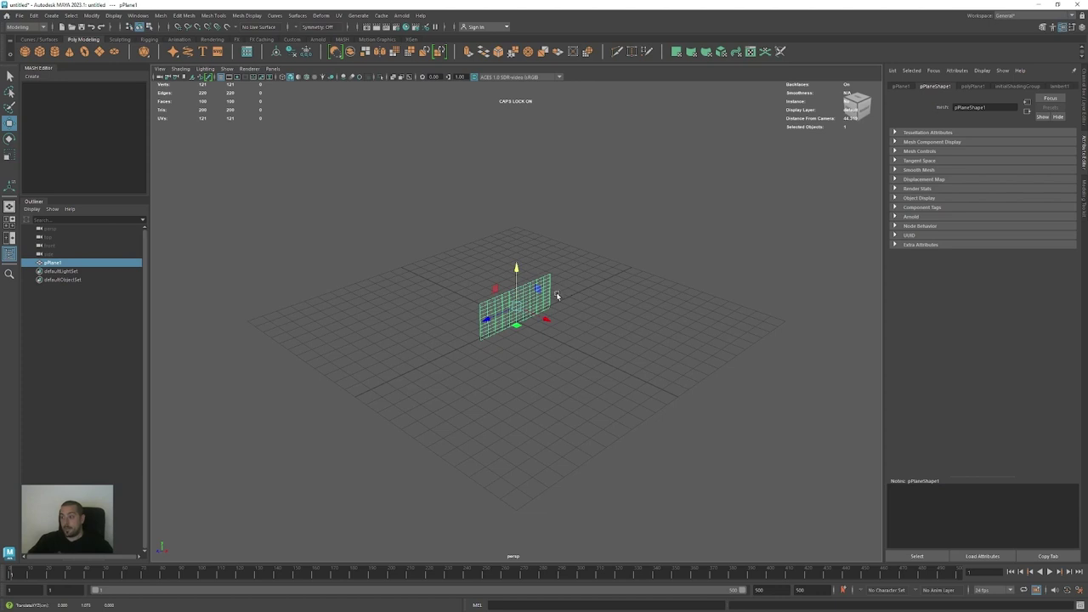
Duplicate the upright wall plane, move the copy to its far end, and rotate it to form an angled corner
key("ctrl+d")
left_click_drag(528, 315, 577, 302)
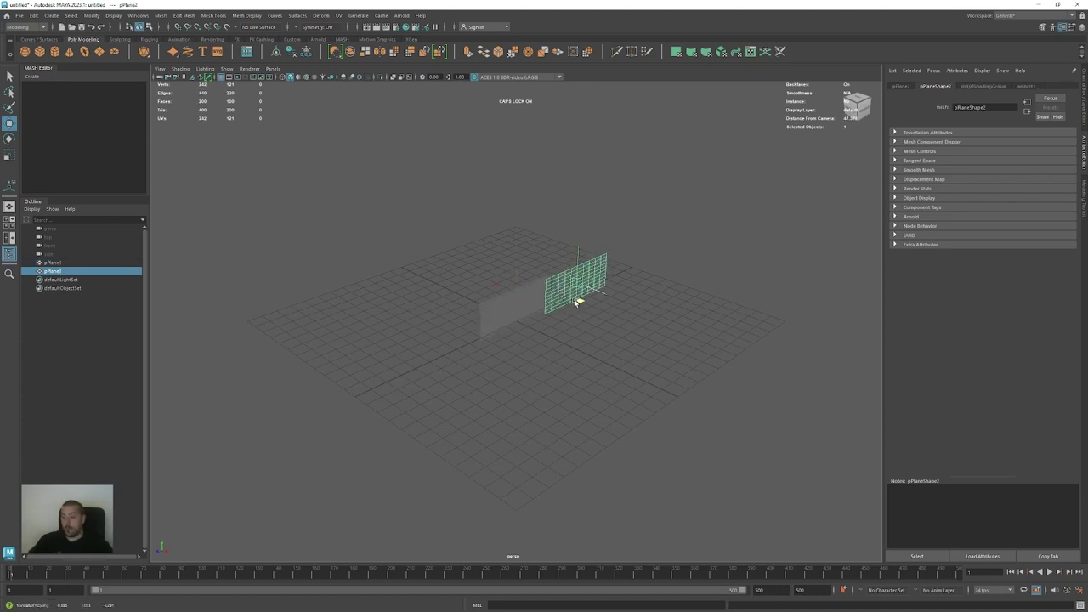
key("e")
mouse_move(596, 301)
left_mouse_down()
mouse_move(572, 310)
mouse_move(598, 304)
left_mouse_up()
key("w")
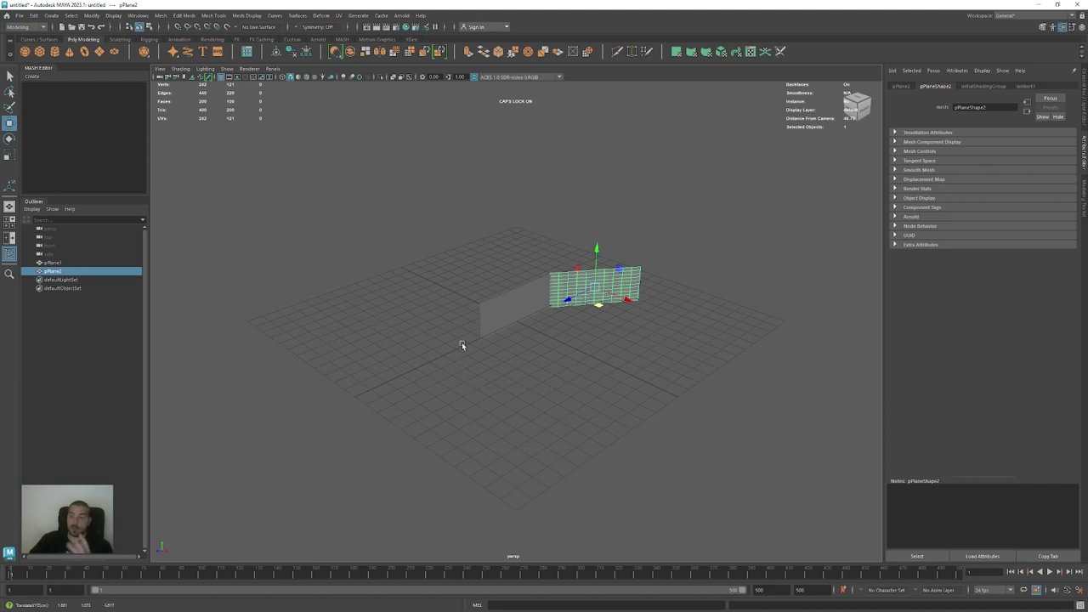
Delete both upright wall planes from the scene
left_click_drag(703, 231, 443, 354)
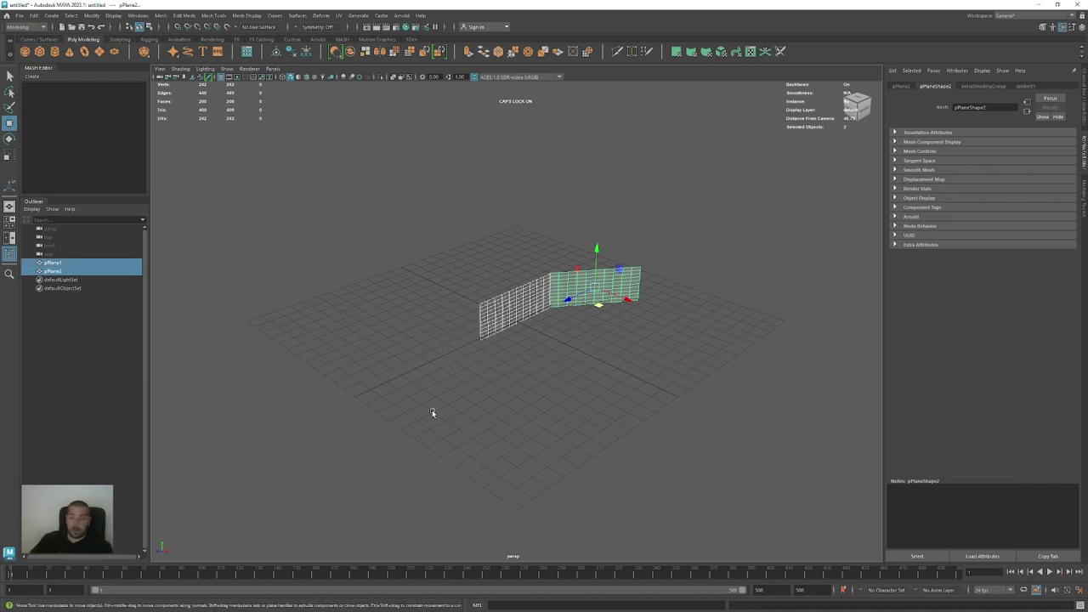
key("Delete")
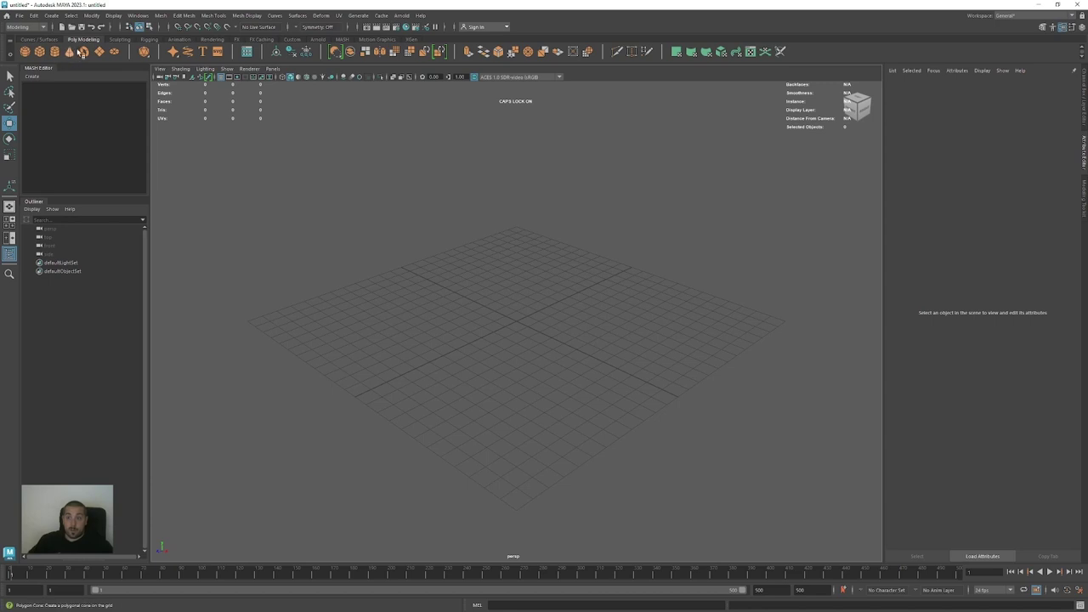
Create a polygon cube, scale it into a long, tall and thin wall slab, and delete it
left_click(40, 52)
key("r")
left_click_drag(515, 286, 515, 223)
left_click_drag(488, 334, 253, 461)
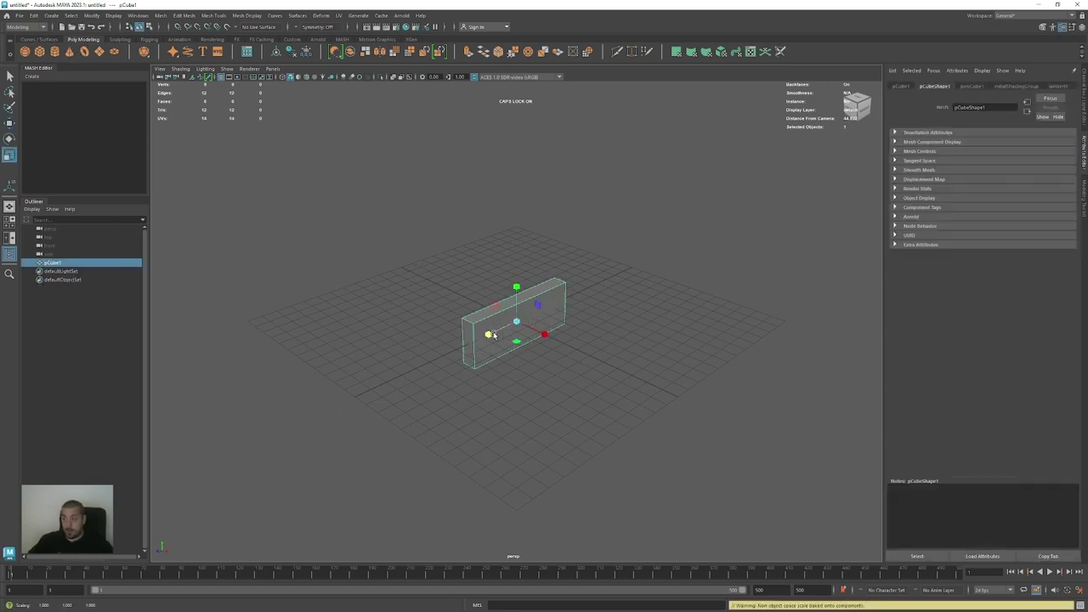
left_click_drag(543, 334, 524, 327)
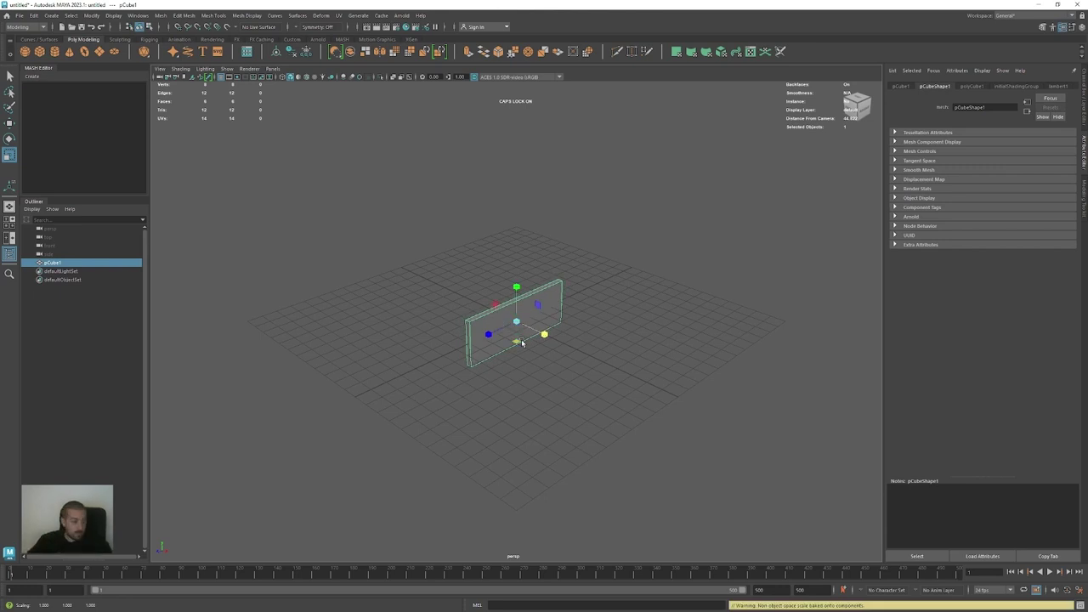
key("Delete")
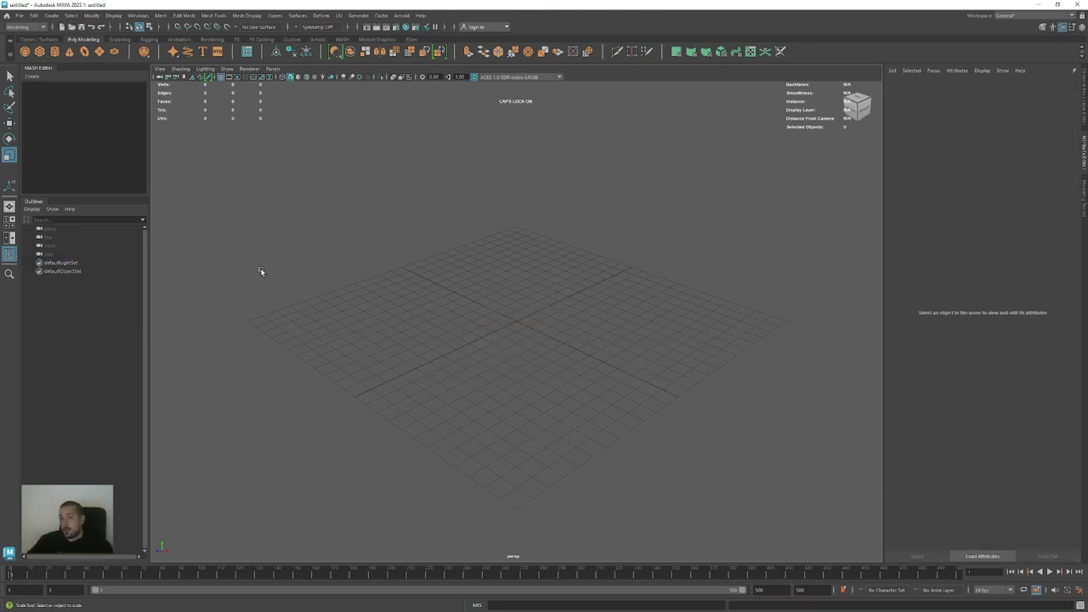
Create a polygon plane, scale it uniformly until it covers the whole grid, and hide the viewport grid
left_click(100, 52)
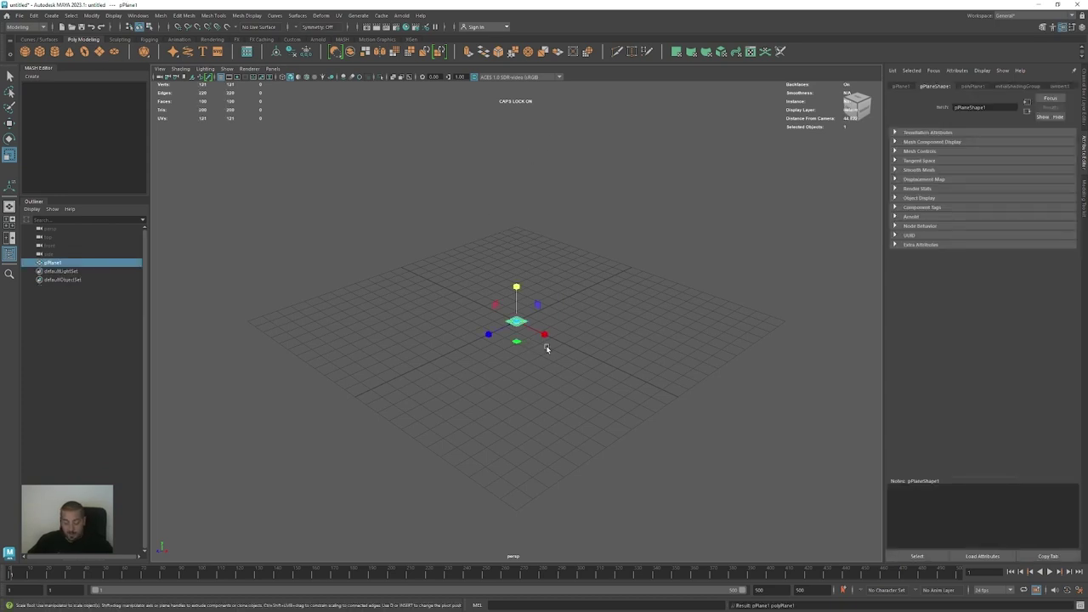
left_click_drag(523, 325, 812, 290)
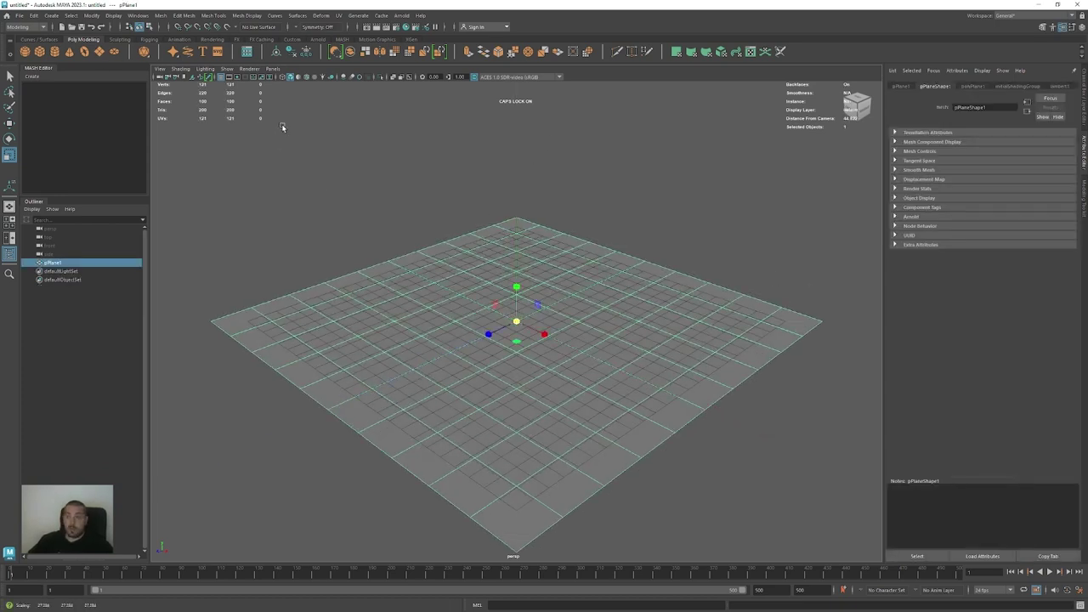
left_click(221, 76)
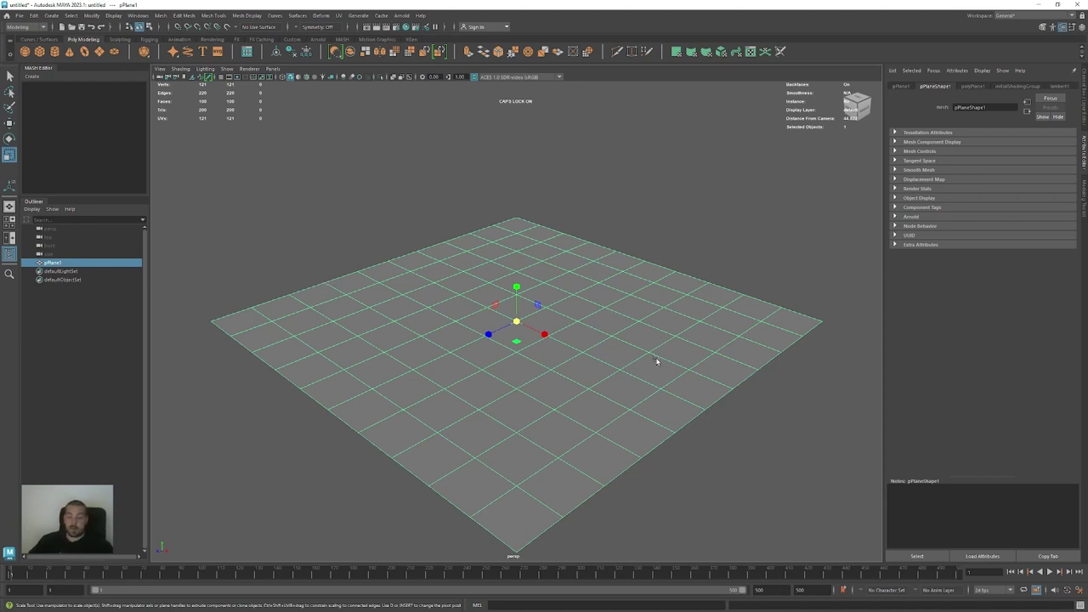
Select two neighbouring lengthwise edge loops on the plane in edge mode
left_click_drag(498, 335, 473, 379, "alt")
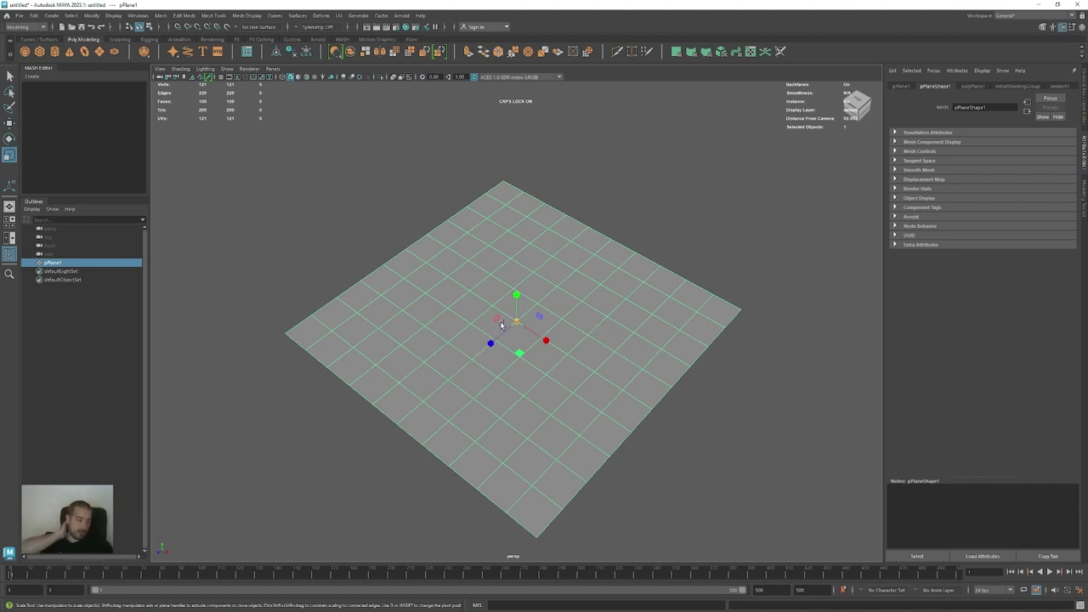
left_click_drag(479, 359, 482, 340, "alt")
right_click_drag(482, 341, 624, 362, "alt")
left_click_drag(624, 362, 621, 375, "alt")
middle_click_drag(612, 359, 602, 320, "alt")
right_click_drag(524, 336, 525, 312)
right_click_drag(623, 333, 408, 369, "alt")
left_click_drag(408, 369, 417, 369, "alt")
right_click_drag(418, 369, 614, 382, "alt")
left_click_drag(614, 382, 625, 382, "alt")
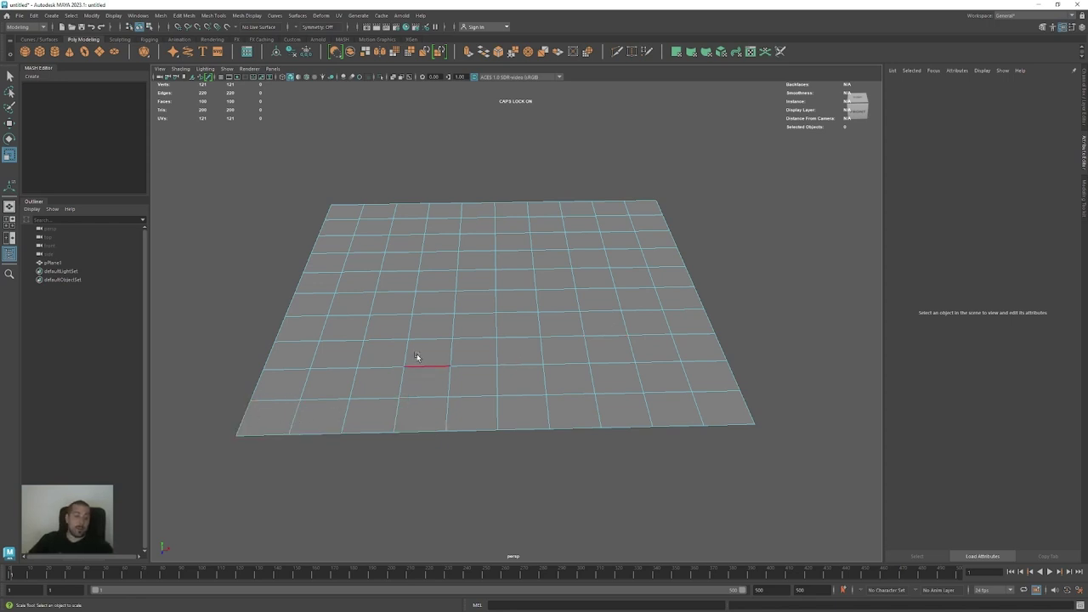
left_click(421, 418)
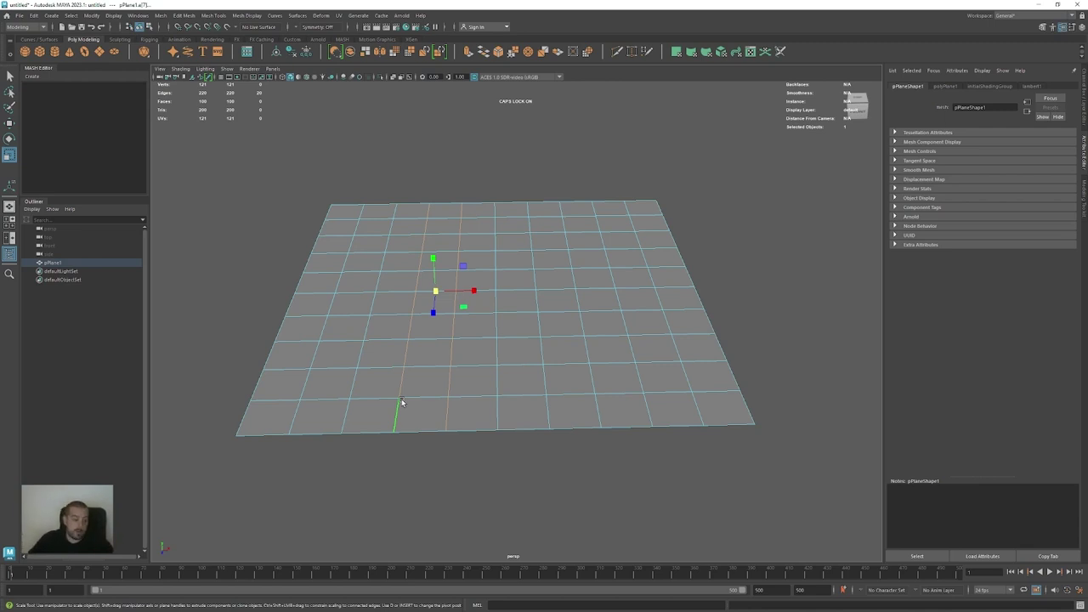
Select connected faces across the plane in face mode to outline a branching maze path
right_click(459, 371)
right_click_drag(460, 369, 498, 388)
left_click(449, 405)
mouse_move(530, 395)
left_mouse_down("alt")
mouse_move(543, 414)
mouse_move(510, 437)
mouse_move(476, 410)
mouse_move(578, 382)
mouse_move(551, 250)
mouse_move(391, 274)
left_mouse_up("alt")
mouse_move(438, 304)
left_mouse_down("shift")
mouse_move(382, 308)
mouse_move(306, 417)
mouse_move(266, 400)
left_mouse_up("shift")
left_click_drag(466, 223, 482, 157, "shift")
left_click_drag(348, 366, 338, 380, "shift")
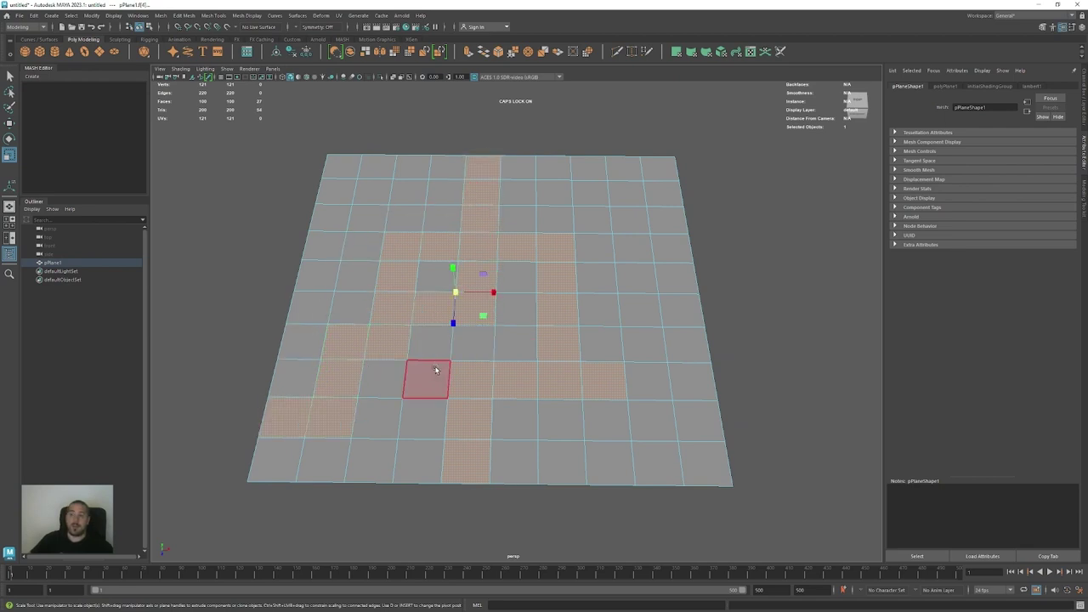
Select all interior edges of the plane, leaving out the outer border, and bevel them
right_click_drag(569, 193, 609, 175)
right_click_drag(499, 228, 498, 204)
left_click_drag(753, 124, 199, 527)
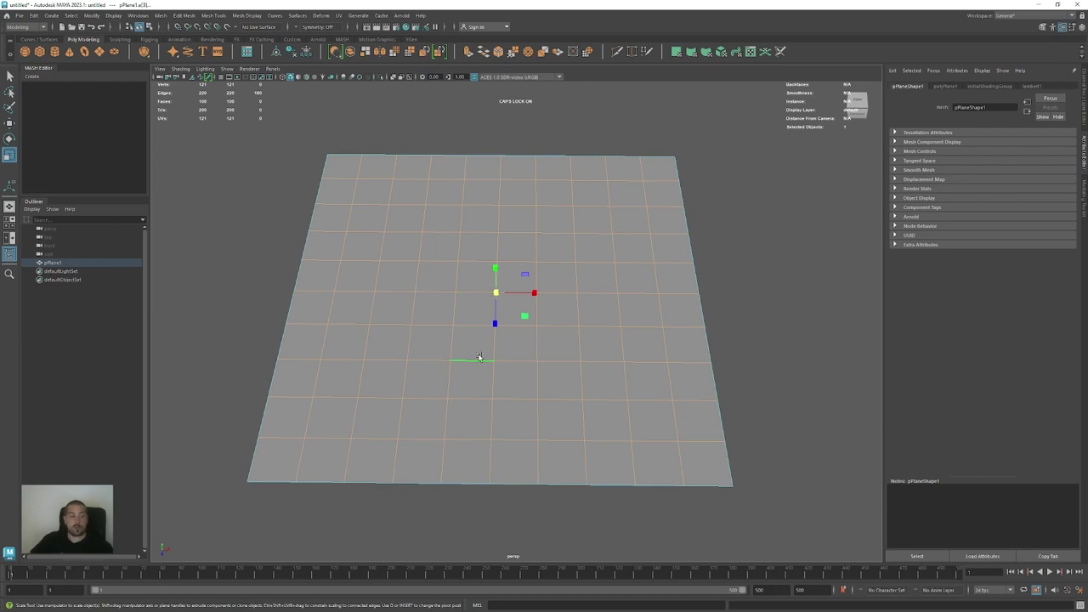
right_click_drag(555, 334, 536, 340, "shift")
right_click_drag(515, 384, 582, 338, "shift")
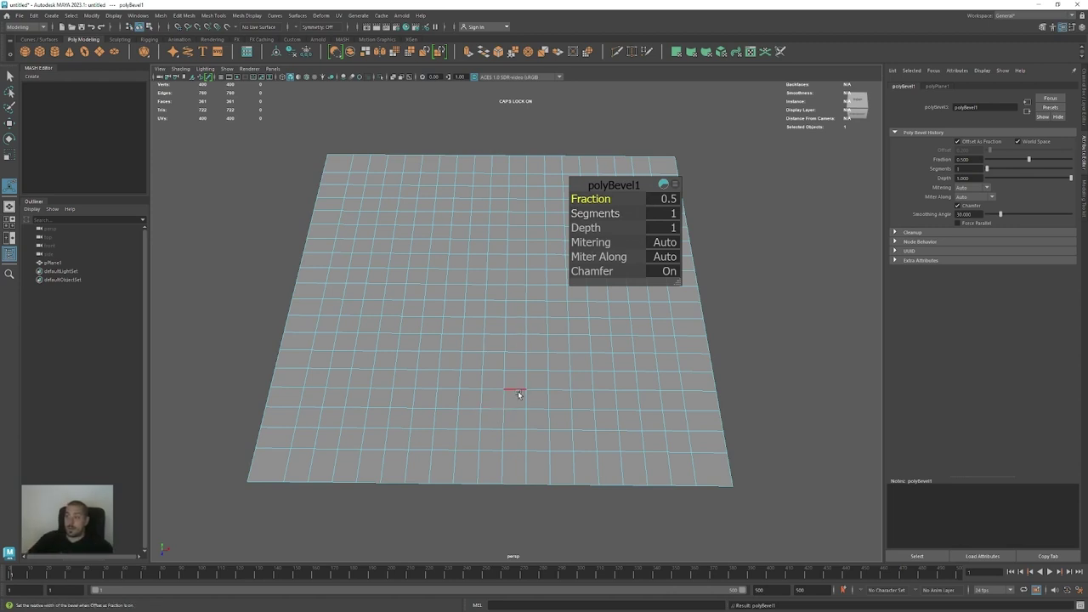
Set the bevel fraction to 0.05 so the grid lines become thin strips
middle_click_drag(561, 355, 559, 357)
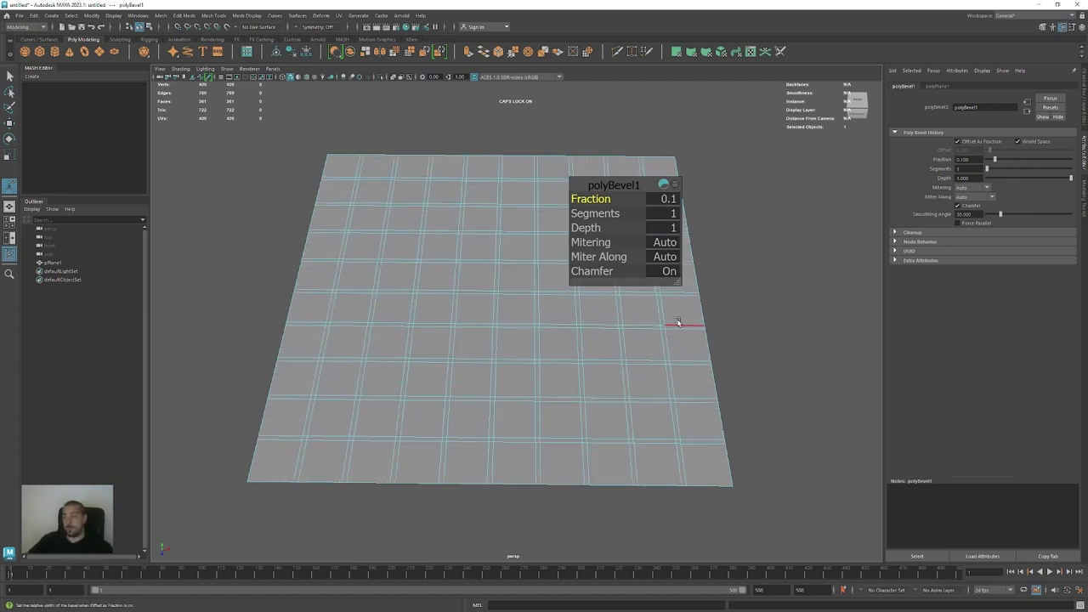
left_click(674, 198)
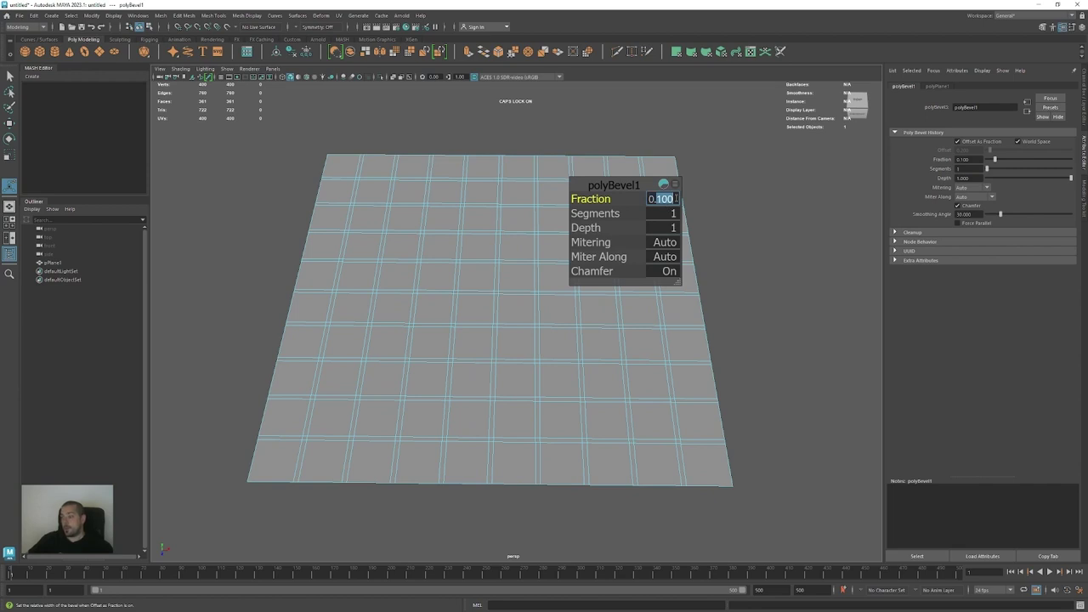
type("0.05")
key("Return")
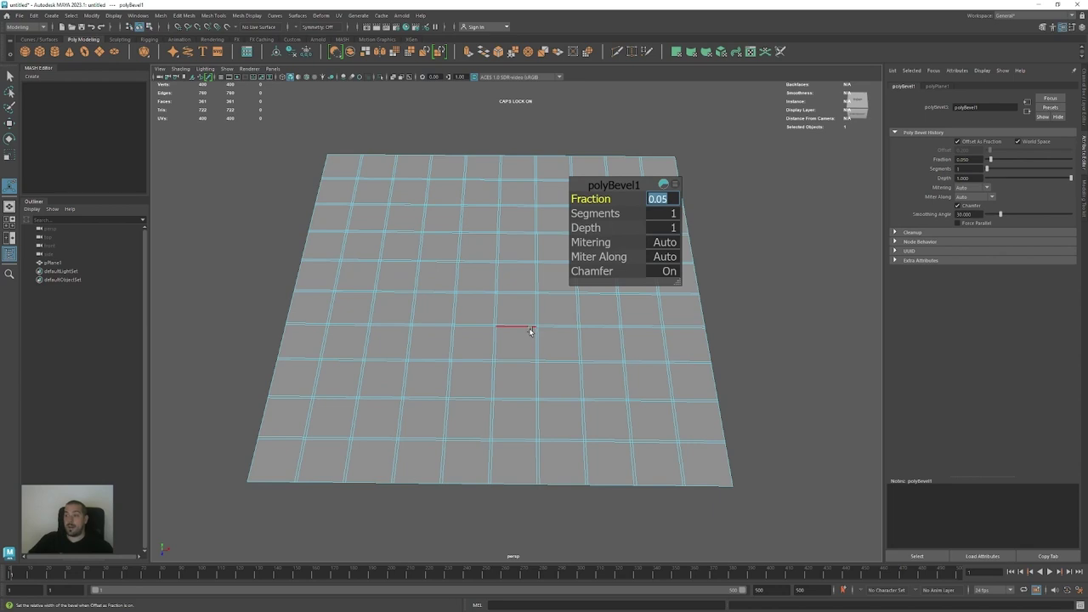
Return the plane to object mode and frame it in full from directly above
right_click_drag(530, 331, 583, 335)
left_click_drag(583, 335, 592, 367, "alt")
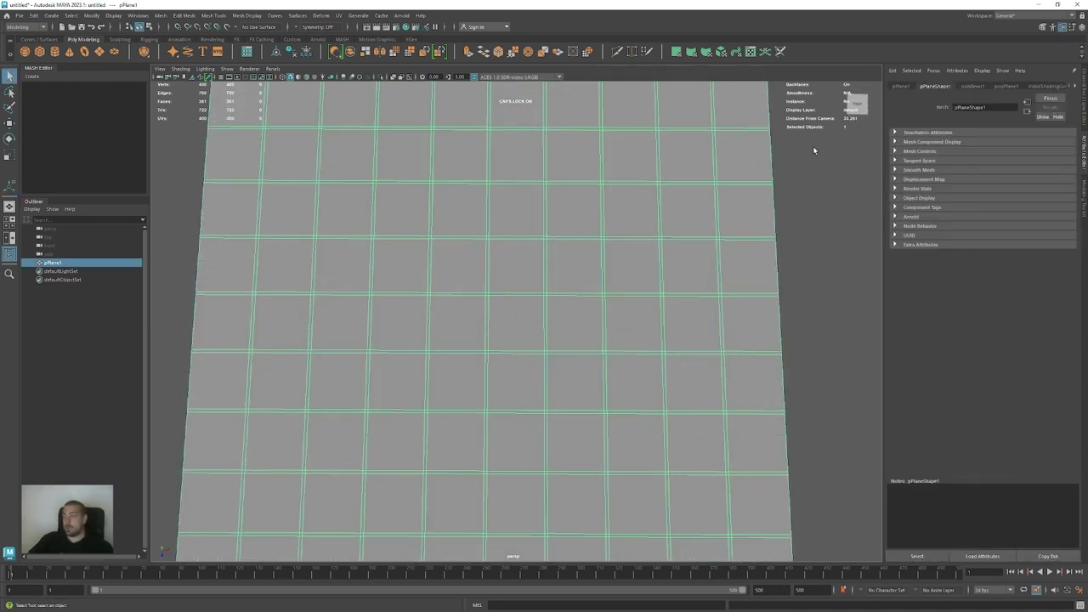
left_click(857, 103)
middle_click_drag(556, 318, 557, 289, "alt")
right_click_drag(558, 289, 688, 298, "alt")
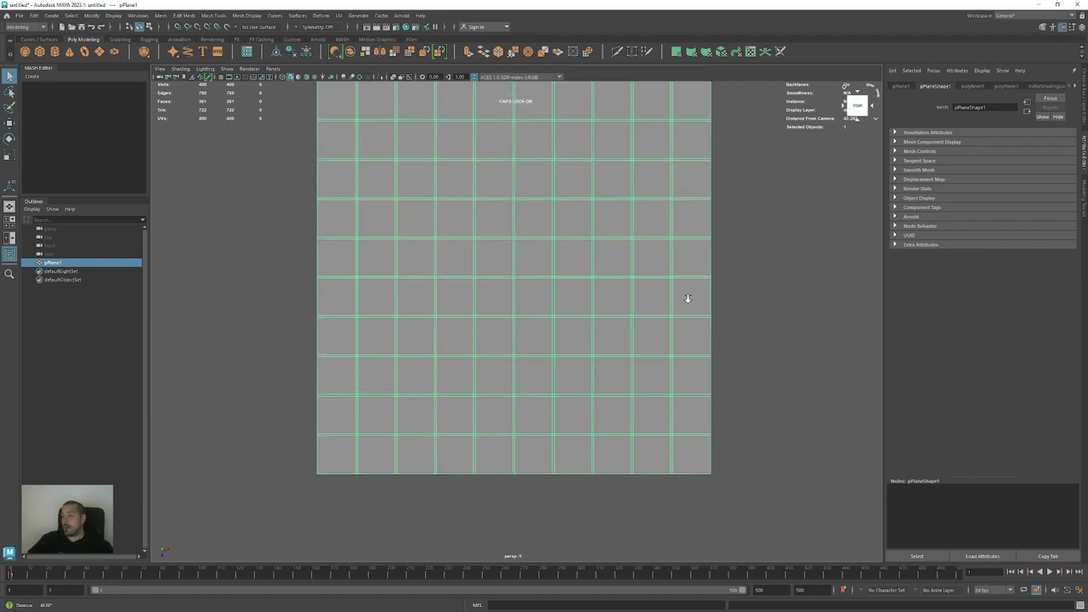
middle_click_drag(663, 309, 659, 347, "alt")
scroll(544, 335, "up", 3)
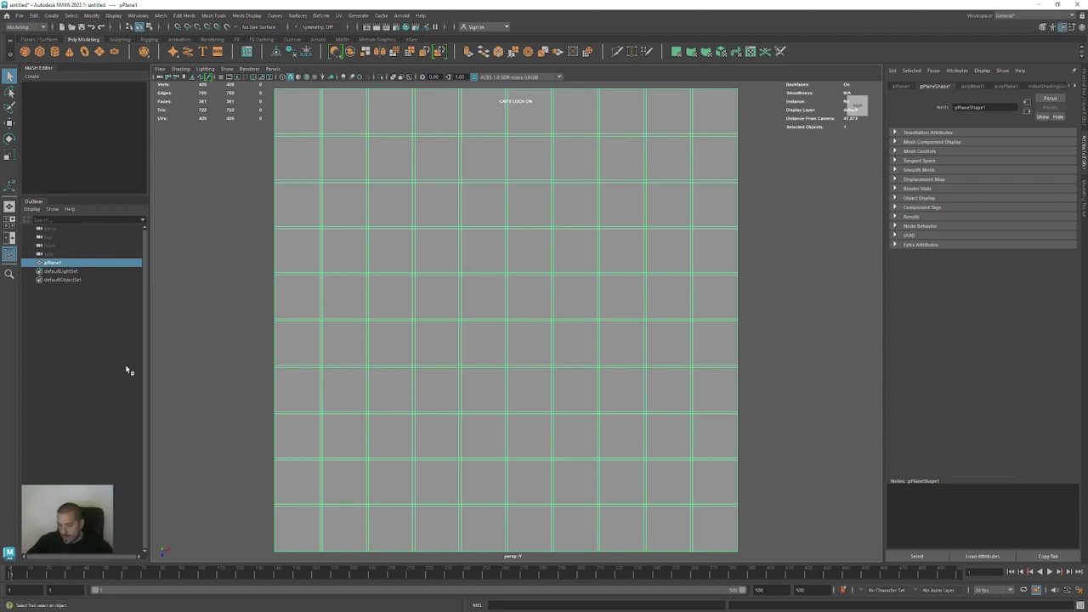
Select the thin strip faces along the grid lines that make up the maze's wall layout
right_click_drag(449, 311, 450, 335)
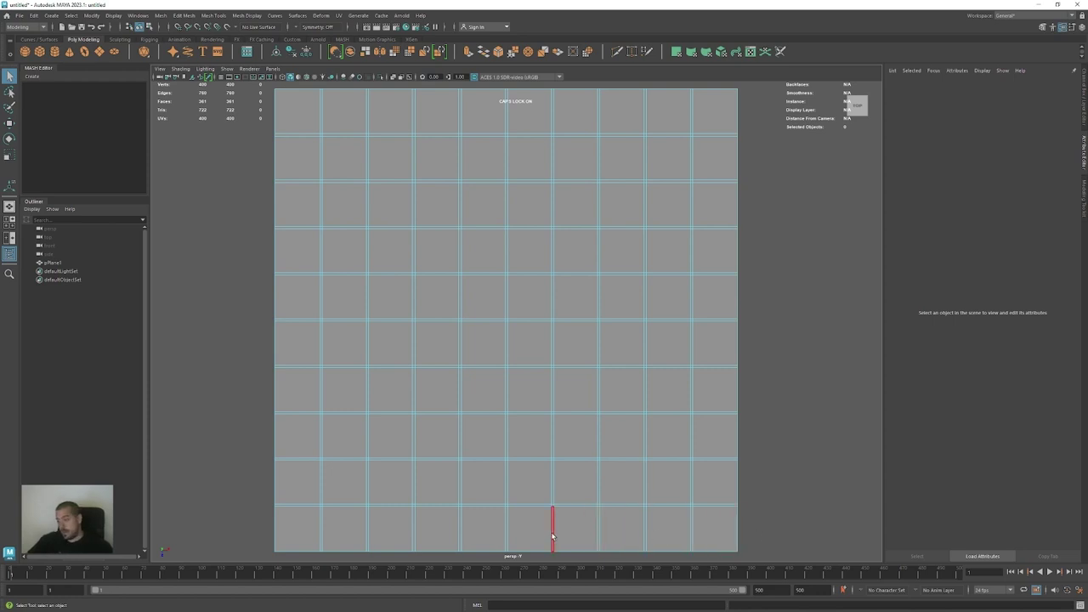
left_click(555, 529)
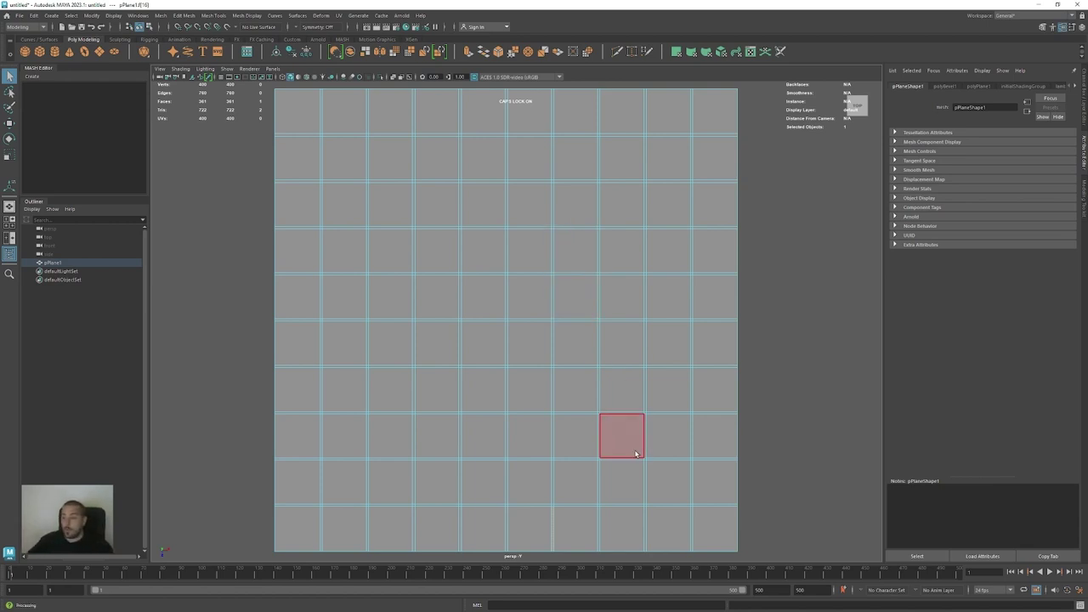
left_click(599, 298)
key("F11")
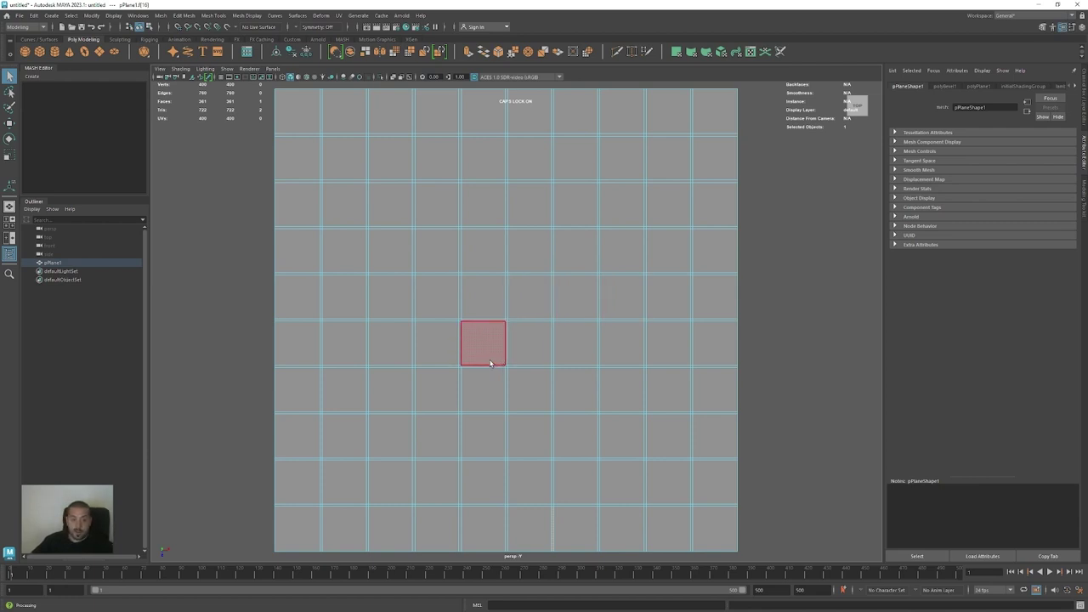
key("F10")
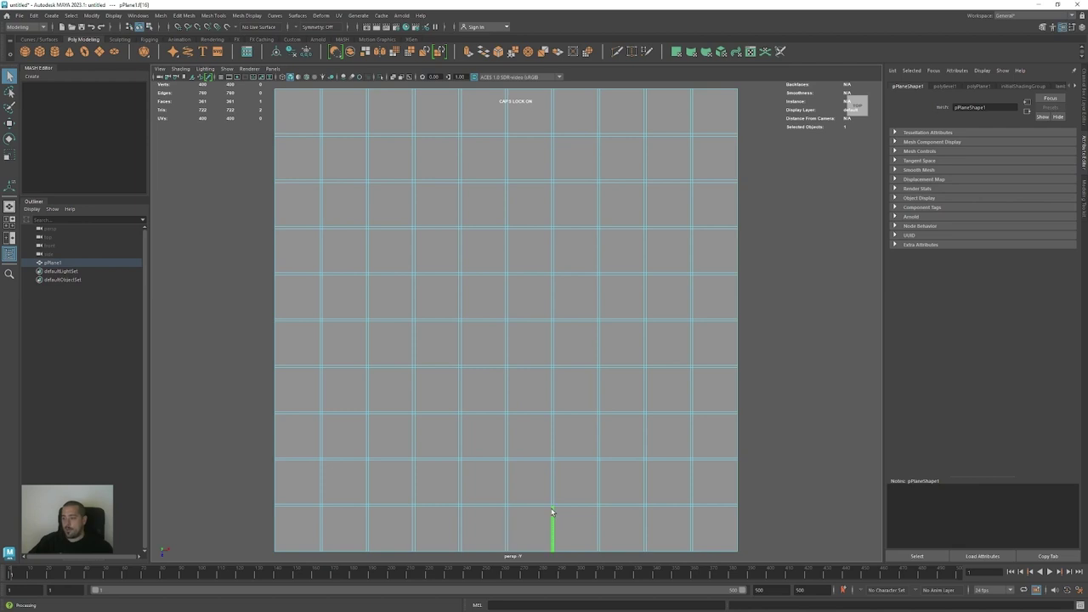
double_click(553, 274, "shift")
double_click(598, 274, "shift")
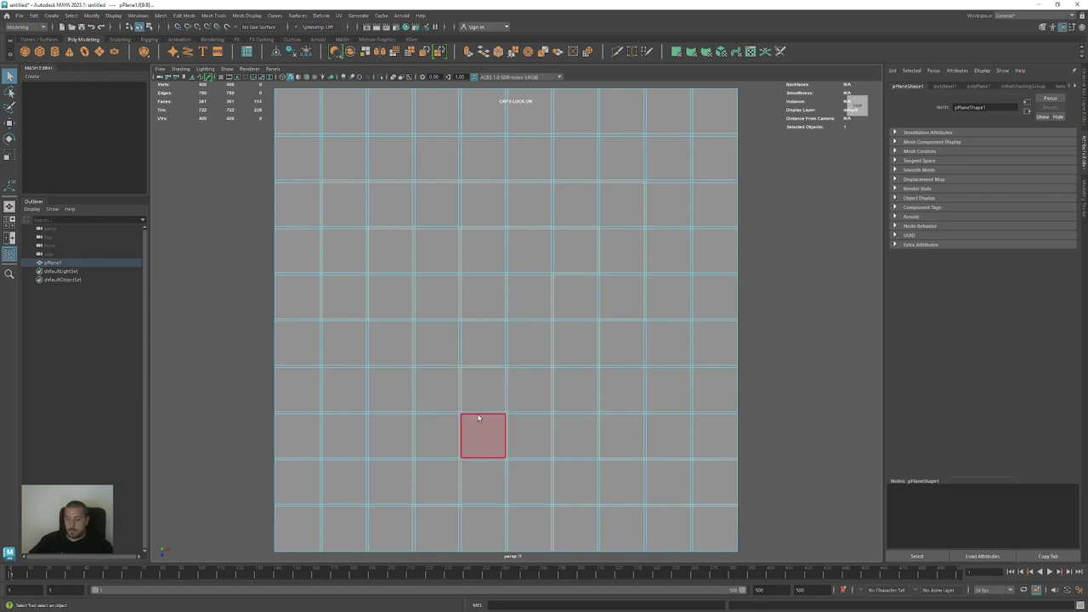
Extrude the selected strip faces upward with a local Z translation of about 2.95 to raise the maze walls
left_click_drag(486, 403, 412, 302, "alt")
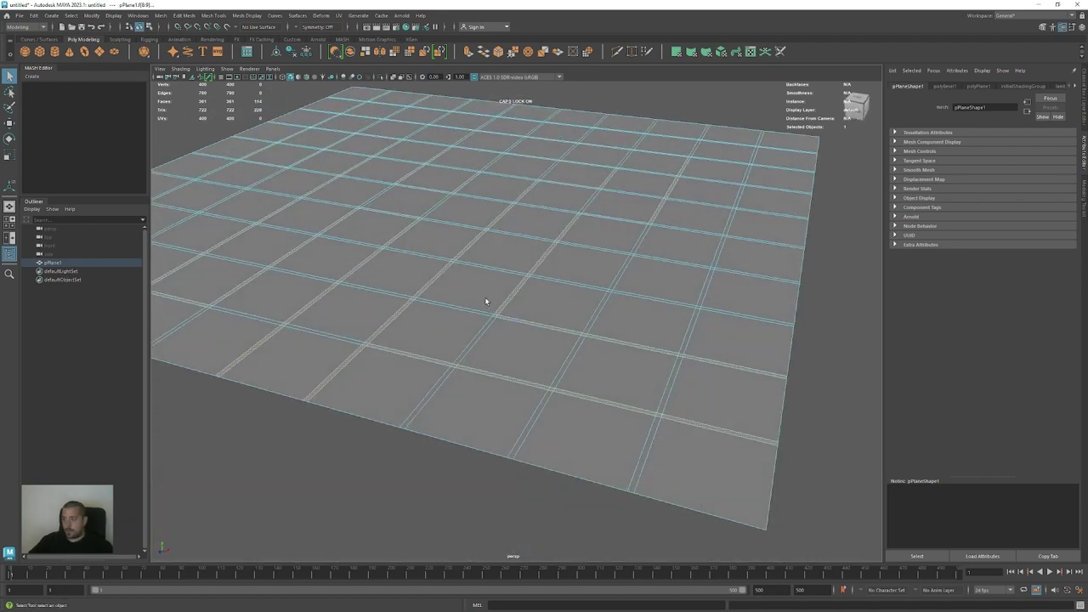
left_click_drag(487, 297, 515, 309, "alt")
left_click_drag(652, 337, 463, 365, "alt")
scroll(518, 377, "up", 4)
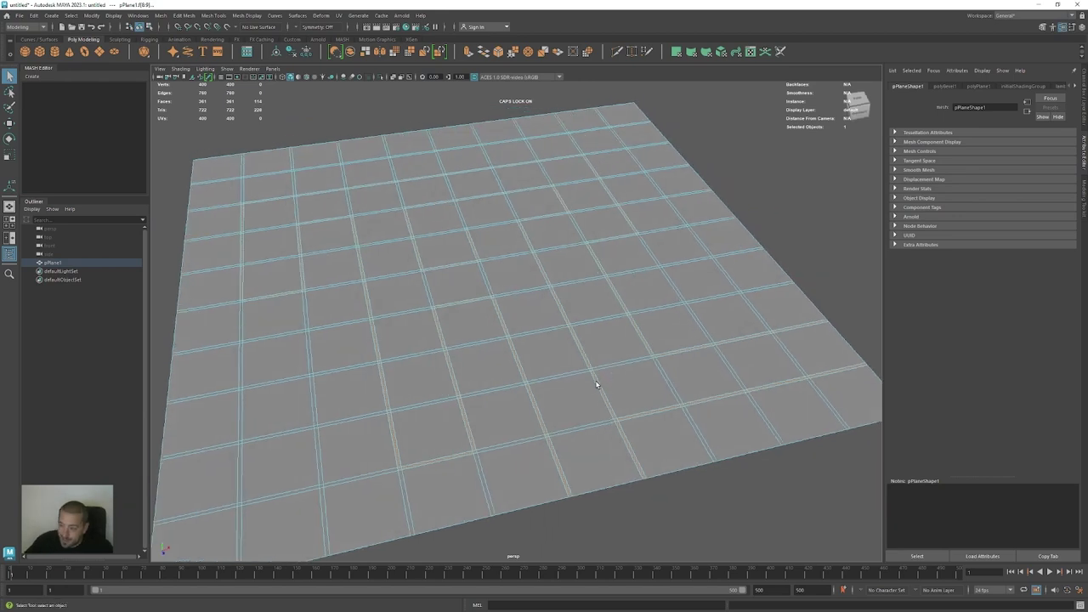
scroll(594, 383, "up", 2)
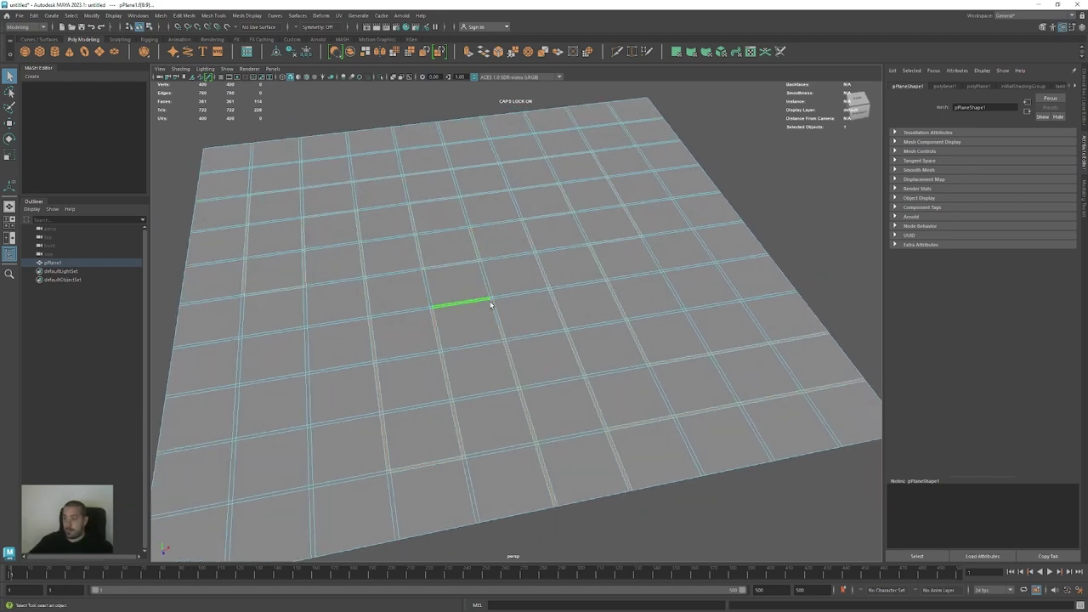
scroll(480, 293, "down", 2)
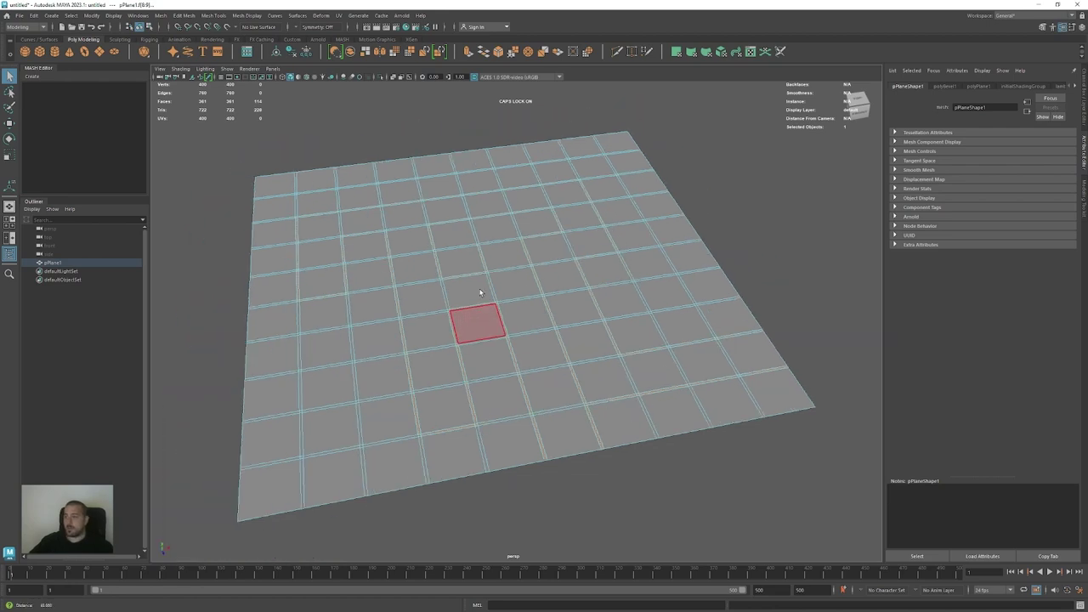
left_click_drag(481, 293, 483, 285, "alt")
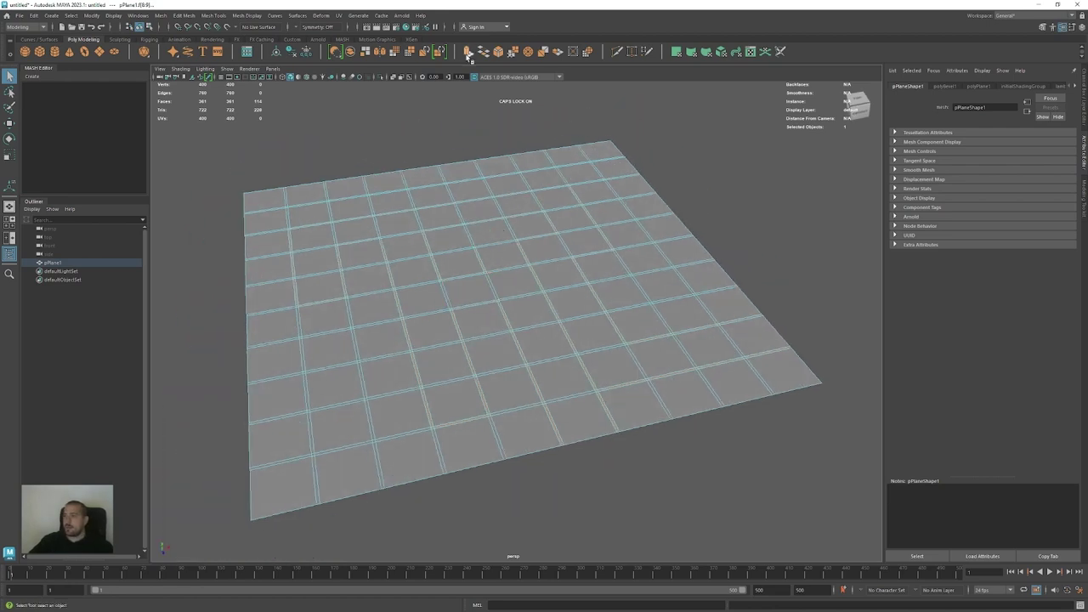
right_click(450, 268, "shift")
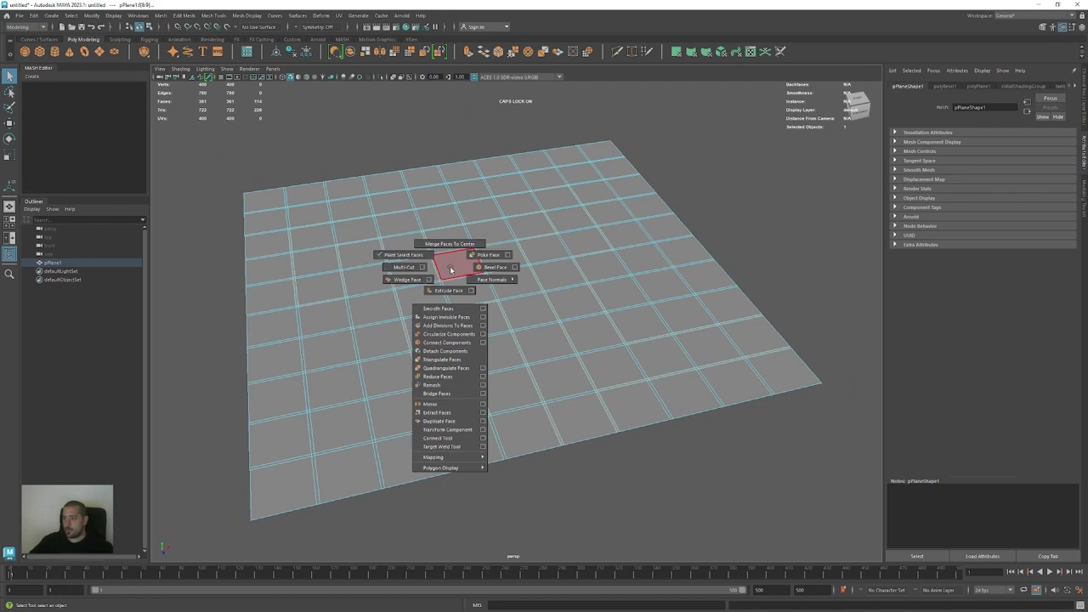
right_click(450, 269, "shift")
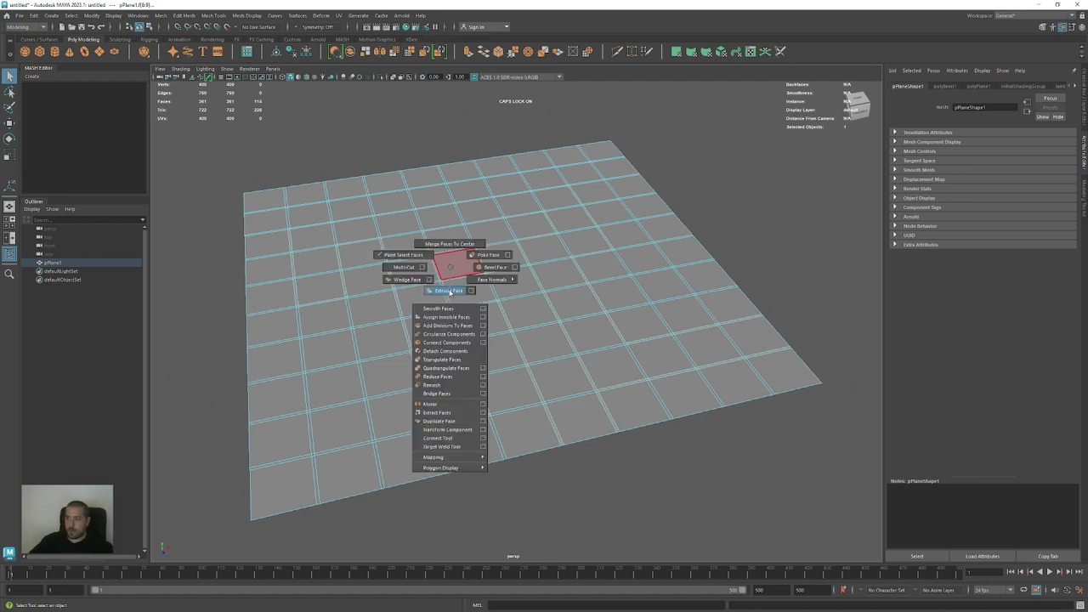
left_click(450, 290)
left_click_drag(438, 323, 465, 186, "alt")
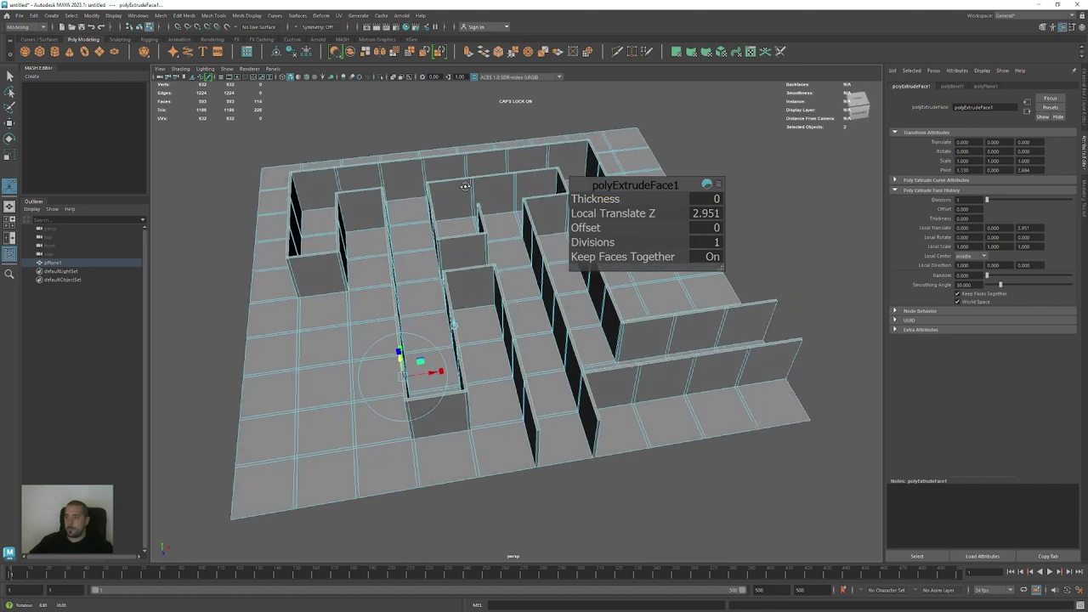
Raise the extruded maze walls to a local Z translation of about 4.25, checking the height against the corridors
middle_click_drag(465, 186, 374, 253, "alt")
left_click_drag(425, 241, 405, 262, "alt")
middle_click_drag(406, 262, 408, 248)
left_click_drag(408, 248, 385, 244, "alt")
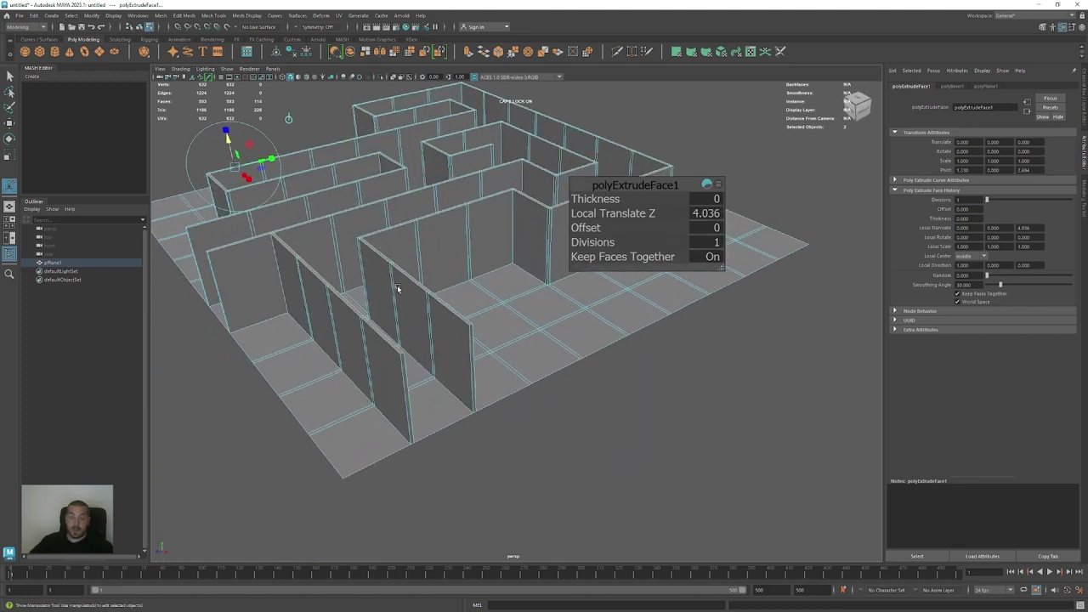
left_click_drag(416, 309, 468, 328, "alt")
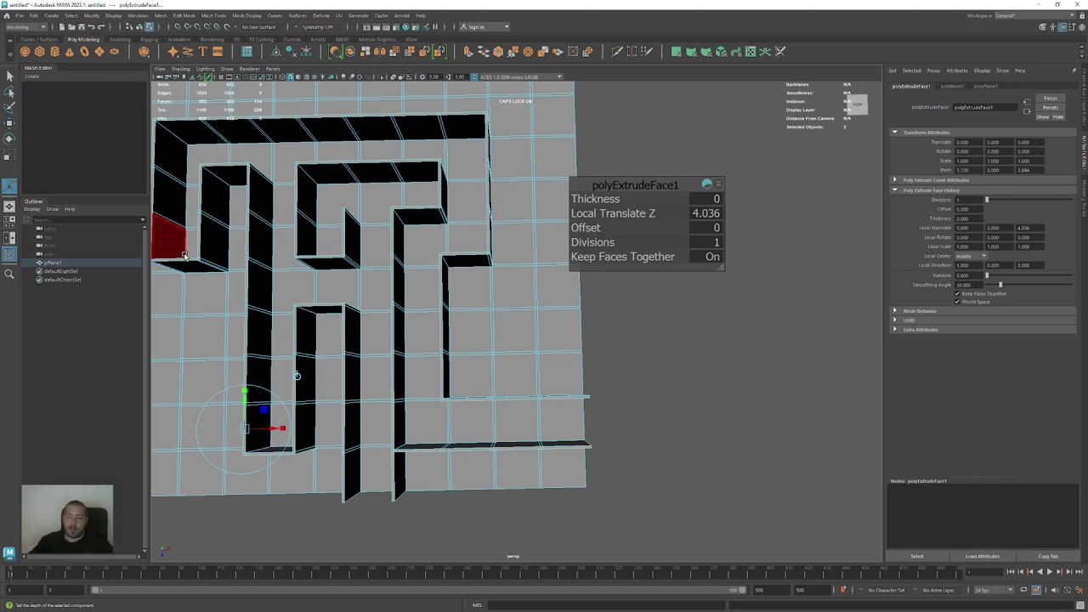
left_click_drag(184, 255, 371, 267, "alt")
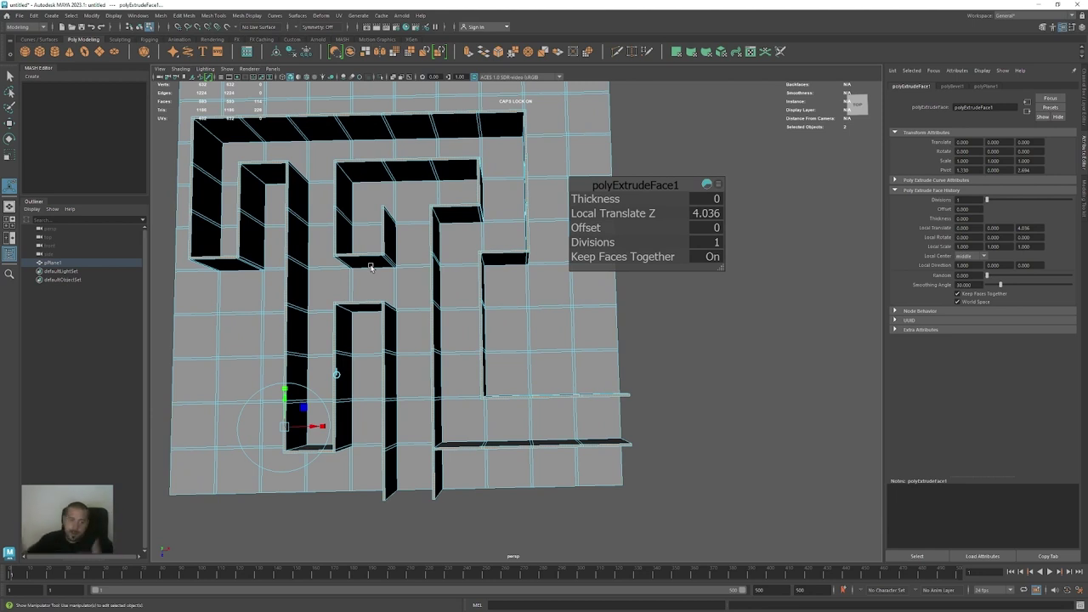
left_click_drag(317, 384, 515, 347, "alt")
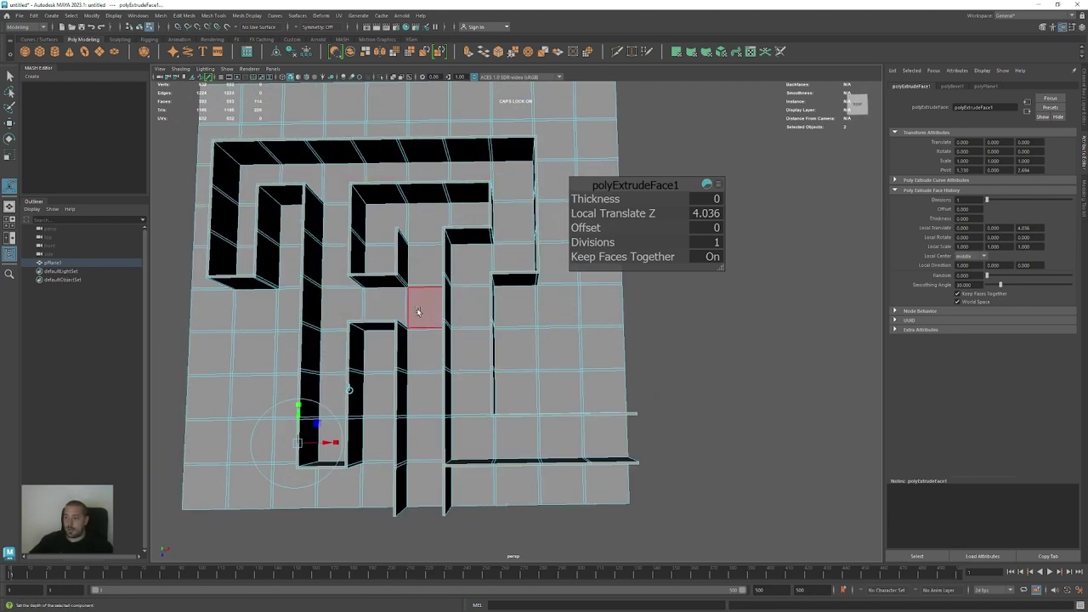
left_click_drag(427, 523, 521, 264, "alt")
left_click_drag(434, 384, 493, 418, "alt")
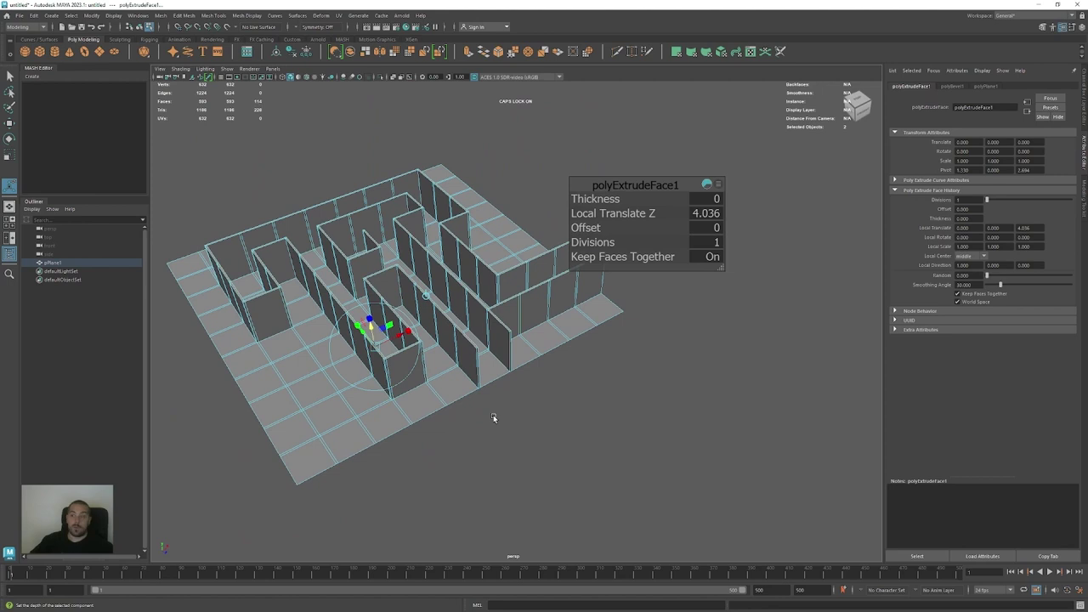
left_click_drag(498, 392, 600, 433, "alt")
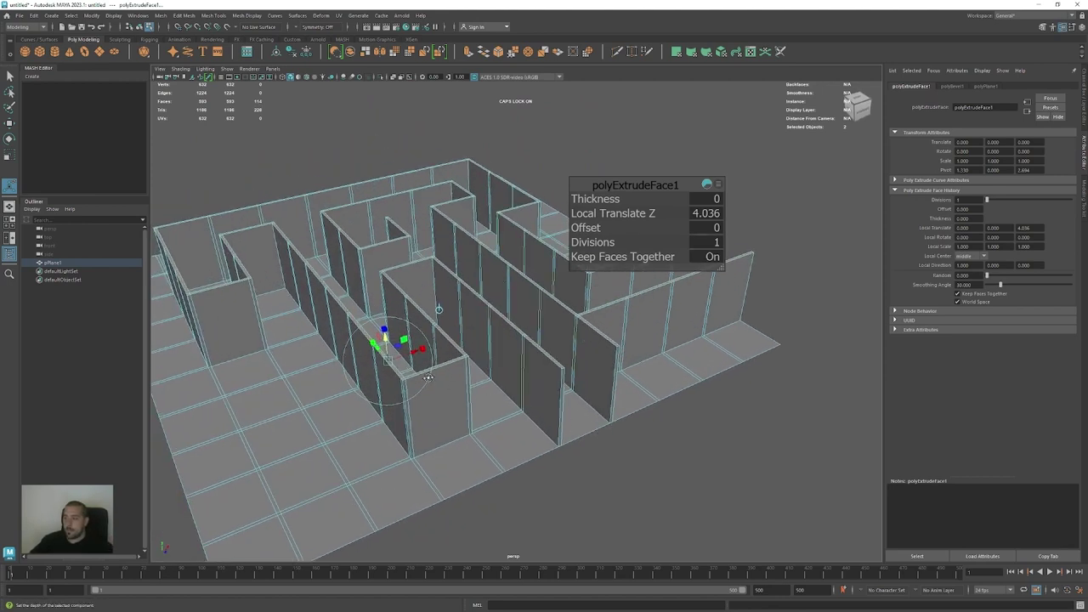
left_click_drag(429, 378, 414, 363, "alt")
left_click_drag(374, 304, 373, 295)
left_click_drag(541, 357, 581, 351, "alt")
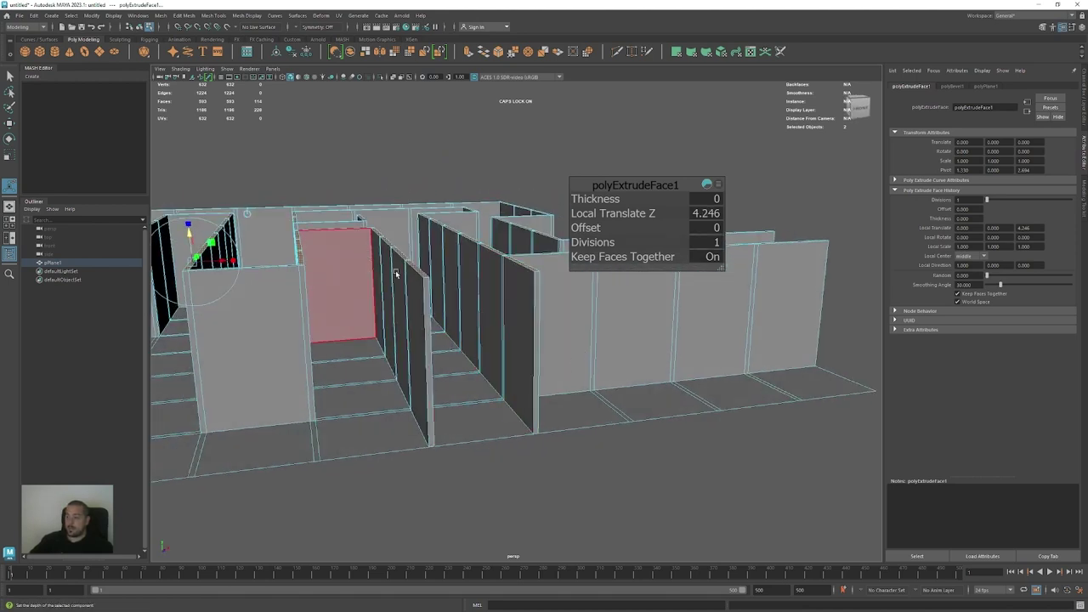
scroll(558, 359, "down", 2)
left_click_drag(476, 298, 397, 345, "alt")
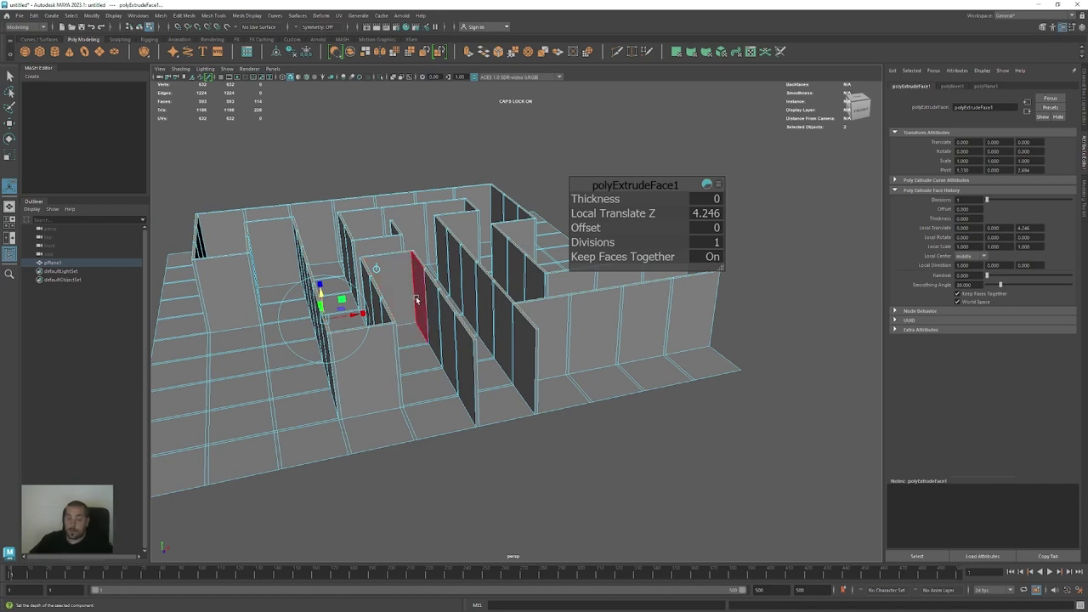
Finish the wall extrusion by returning the maze to object mode and clearing the selection
right_click_drag(417, 300, 473, 342)
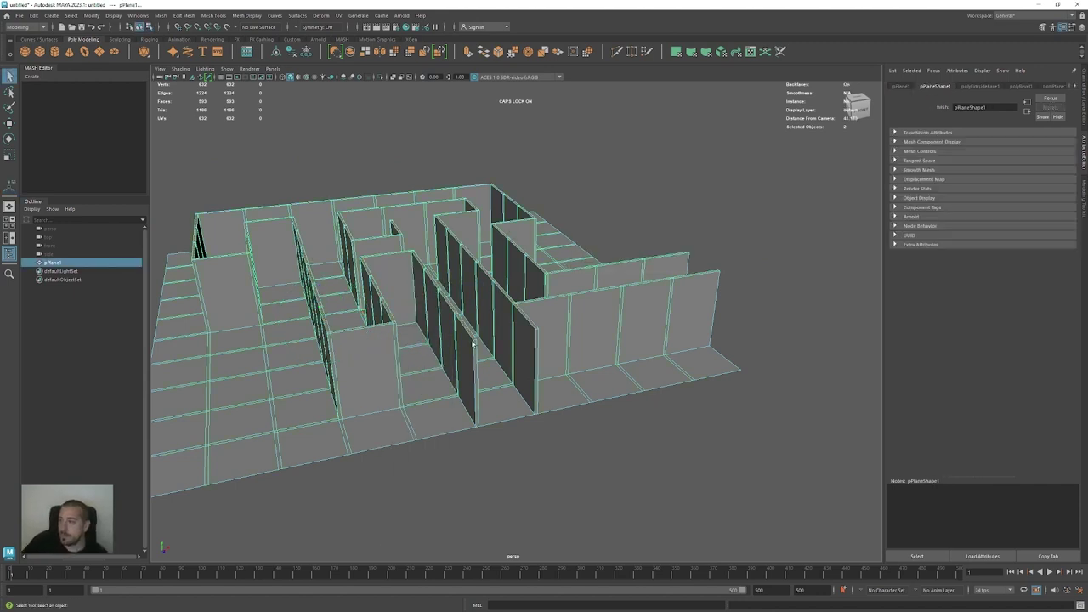
left_click(505, 448)
left_click(485, 401)
right_click_drag(485, 400, 393, 426, "alt")
left_click_drag(393, 426, 481, 436, "alt")
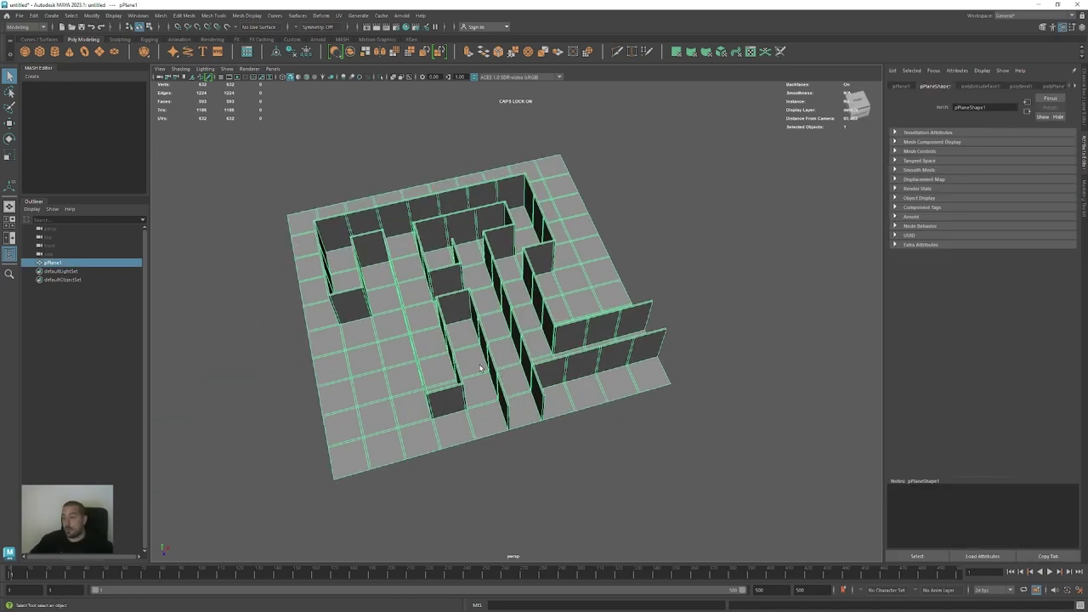
left_click_drag(394, 276, 423, 402, "alt")
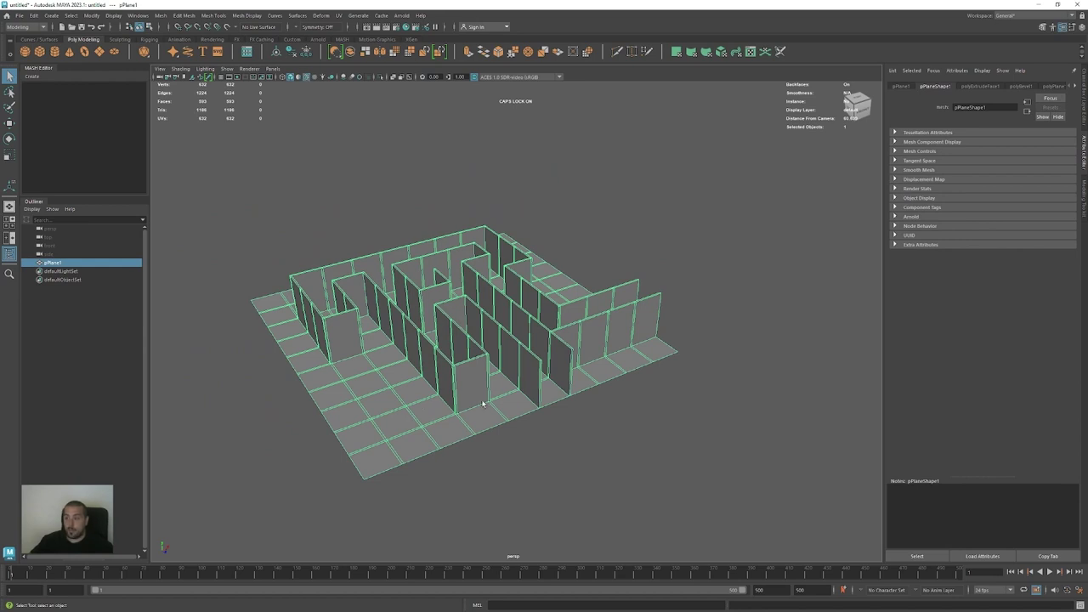
left_click(437, 462)
left_click_drag(403, 420, 387, 424, "alt")
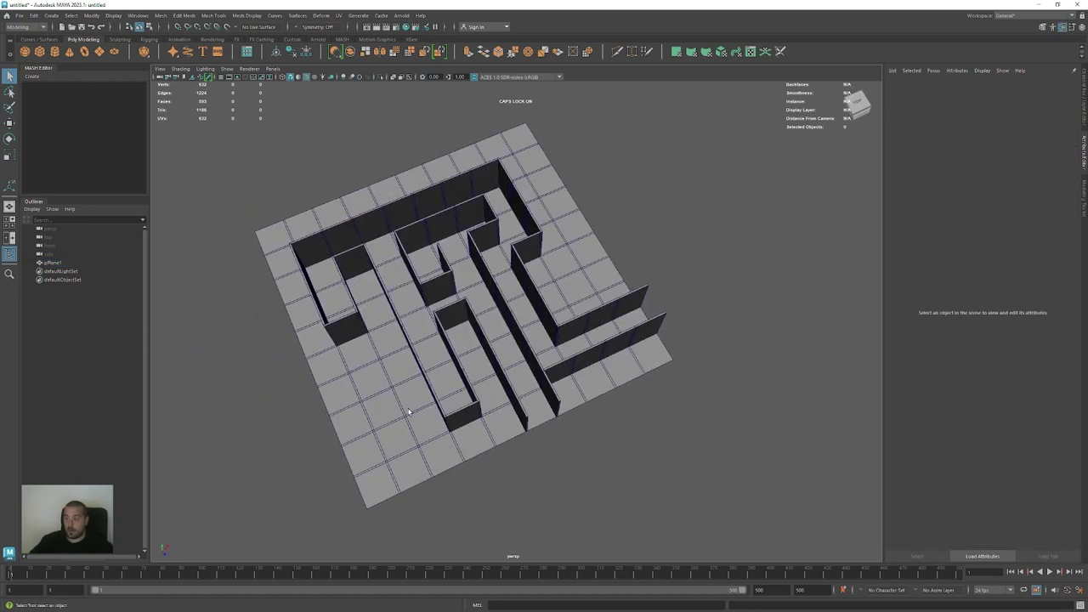
Select and delete the unused floor faces on the open side of the maze and in its two outer recesses
mouse_move(398, 381)
right_mouse_down()
mouse_move(401, 445)
mouse_move(400, 397)
right_mouse_up()
left_click(366, 297)
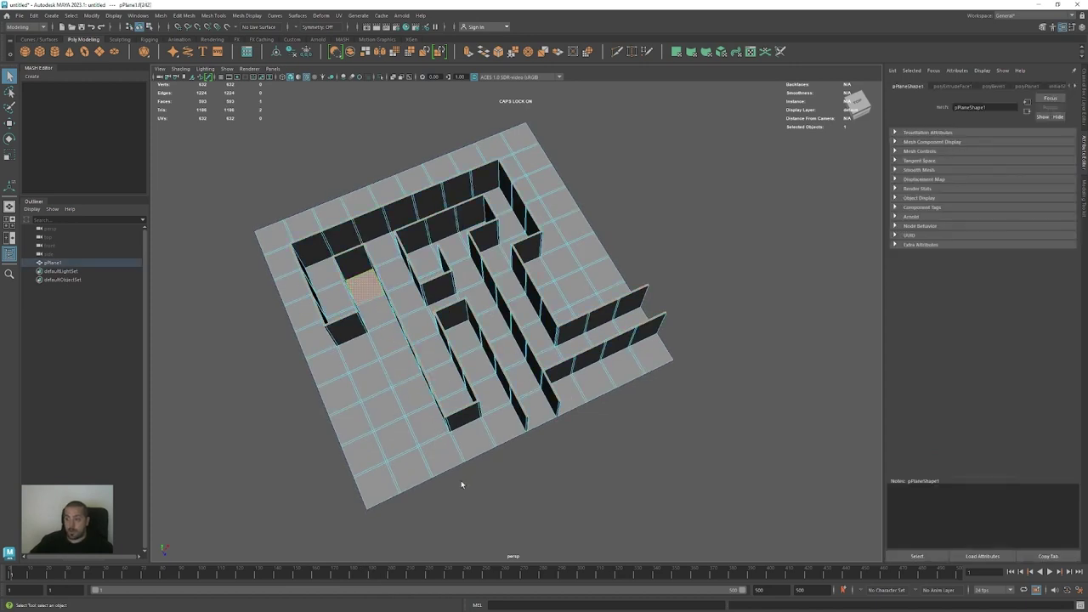
double_click(447, 464, "shift")
left_click(360, 360, "shift")
double_click(400, 462, "shift")
double_click(357, 356, "shift")
left_click(323, 367, "shift")
left_click(280, 250, "shift")
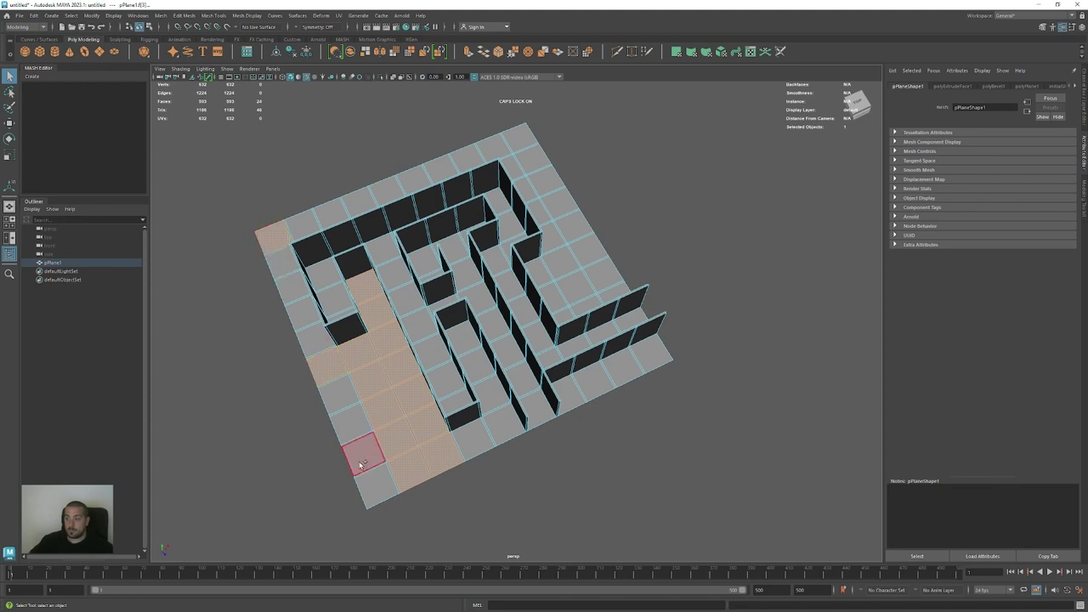
double_click(367, 486, "shift")
left_click(477, 443, "shift")
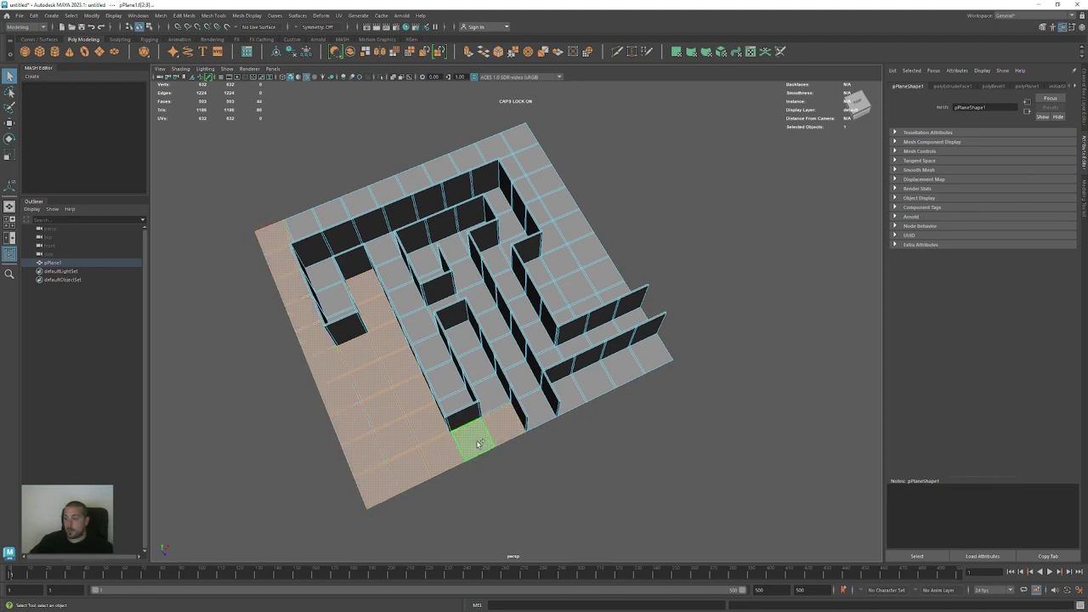
left_click(463, 343, "shift")
double_click(479, 367, "shift")
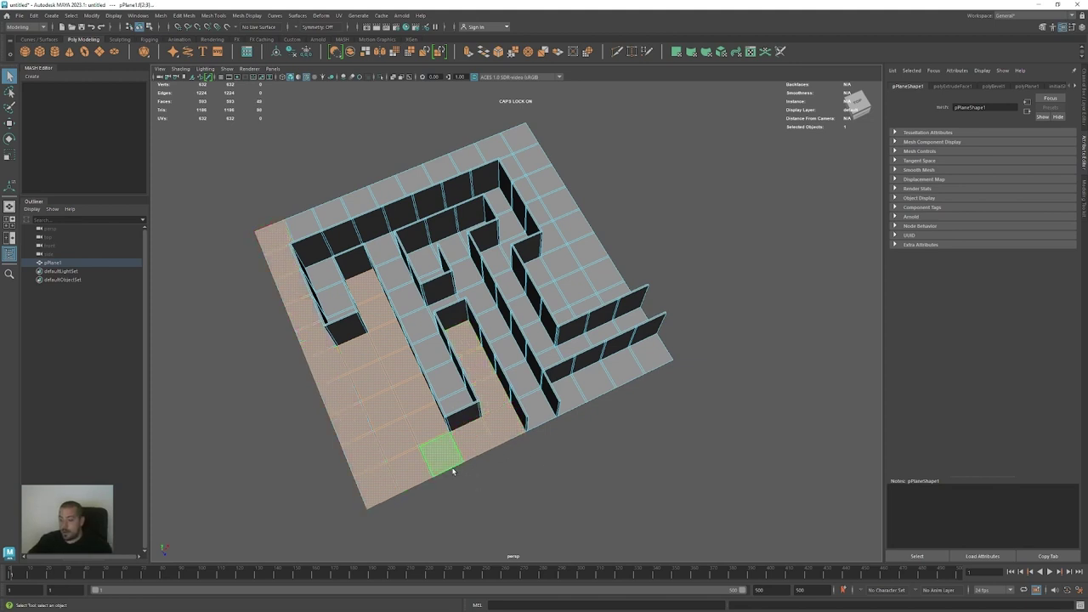
key("Delete")
key("Delete")
Delete the leftover floor faces outside the walls around the cleared side and front edge
left_click_drag(404, 377, 381, 475)
key("Delete")
key("Delete")
left_click_drag(374, 437, 339, 352)
left_click_drag(473, 464, 450, 434, "shift")
key("Delete")
Delete the remaining unused floor faces outside the walls along the opposite side and the back of the maze
left_click_drag(570, 393, 544, 433, "alt")
middle_click_drag(595, 357, 442, 394, "alt")
left_click_drag(487, 306, 395, 379)
left_click_drag(486, 208, 408, 213, "shift")
middle_click_drag(408, 214, 585, 233, "alt")
left_click_drag(586, 233, 544, 229, "alt")
left_click_drag(578, 162, 375, 191, "shift")
key("Delete")
Return the trimmed maze to object mode and select the whole mesh
left_click_drag(422, 430, 416, 374, "alt")
right_click_drag(417, 374, 487, 378, "alt")
left_click_drag(487, 378, 434, 376, "alt")
right_click_drag(434, 376, 568, 374, "alt")
left_click_drag(568, 374, 527, 313, "alt")
right_click_drag(527, 313, 526, 339)
right_click_drag(601, 360, 509, 289, "alt")
left_click_drag(509, 289, 510, 317, "alt")
right_click_drag(509, 315, 553, 303)
left_click(622, 304)
left_click(530, 330)
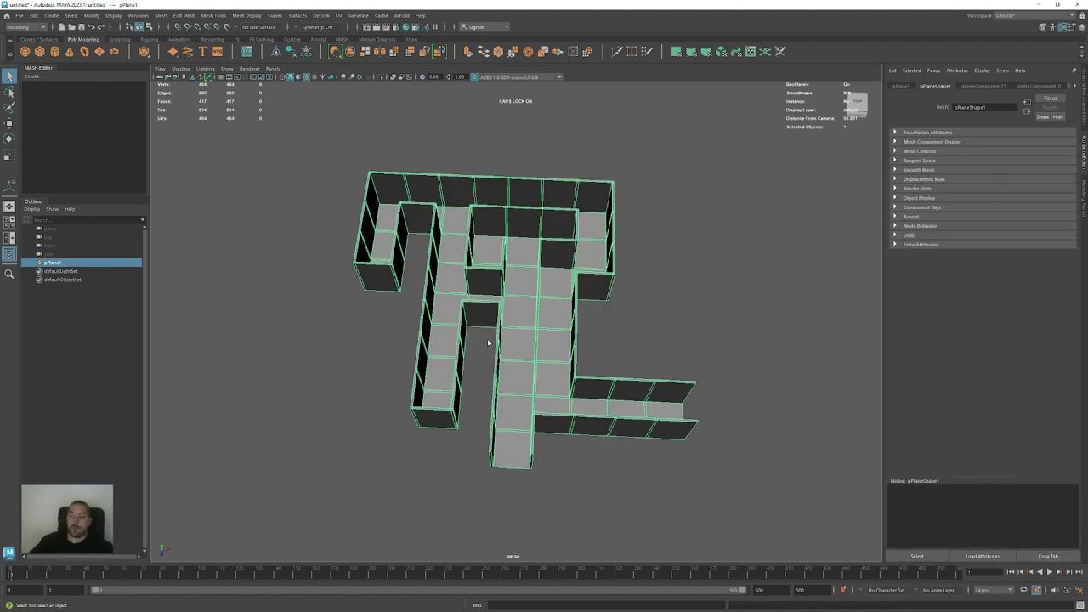
left_click_drag(508, 332, 540, 310, "alt")
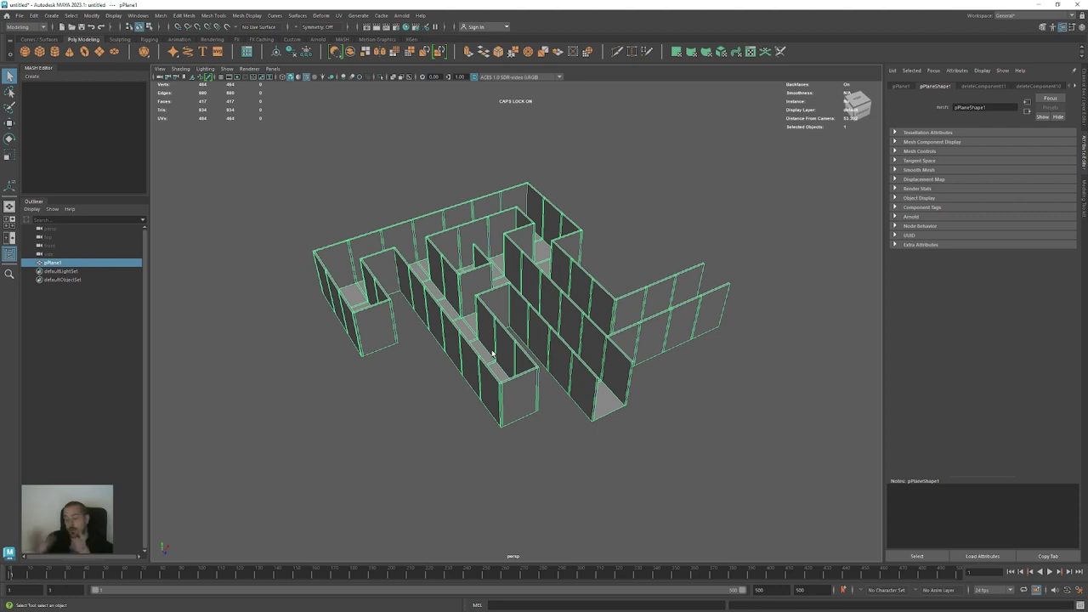
From directly above, select the floor faces of the outer corridor, from its closed end around the back to the far side
left_click_drag(464, 278, 466, 308, "alt")
right_click_drag(466, 308, 544, 347, "alt")
middle_click_drag(544, 347, 543, 319, "alt")
left_click(856, 102)
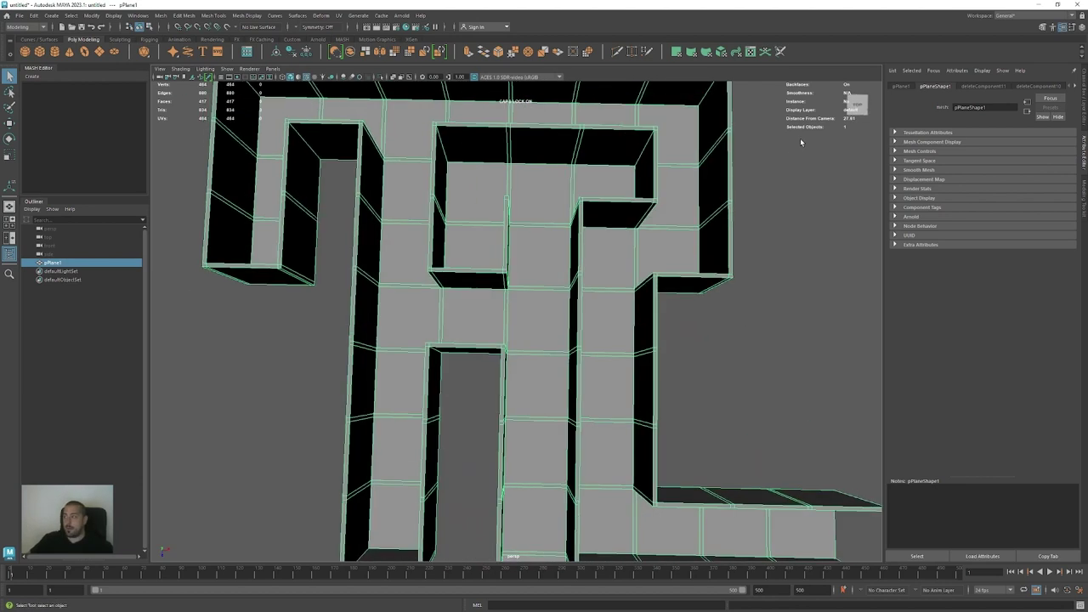
scroll(580, 306, "up", 3)
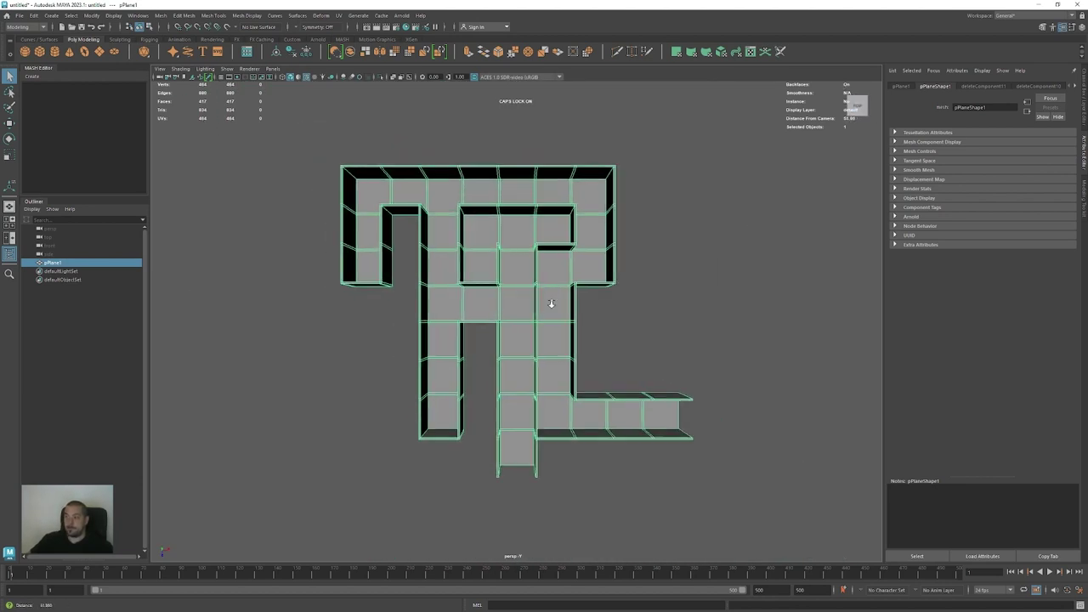
middle_click_drag(580, 305, 579, 313, "alt")
right_click_drag(525, 316, 522, 338)
left_click(351, 268)
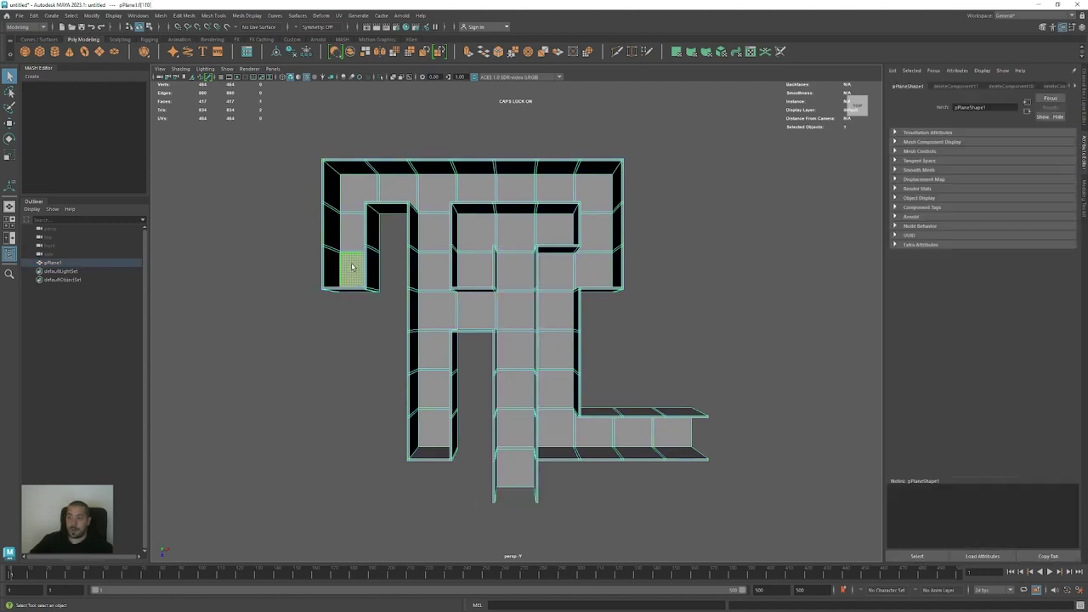
double_click(352, 188, "shift")
double_click(595, 188, "shift")
left_click(560, 271, "shift")
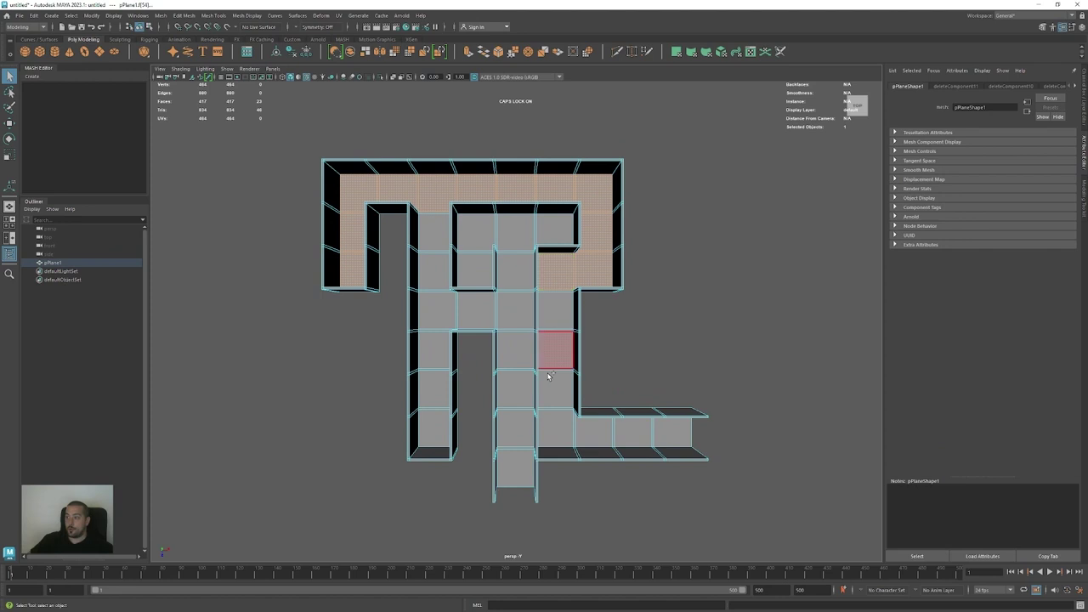
Add the floor faces of the exit passage, the central corridors and the inner dead-end corridor to the selection
double_click(563, 431, "shift")
double_click(675, 433, "shift")
left_click(517, 469, "shift")
double_click(515, 234, "shift")
left_click(477, 234, "shift")
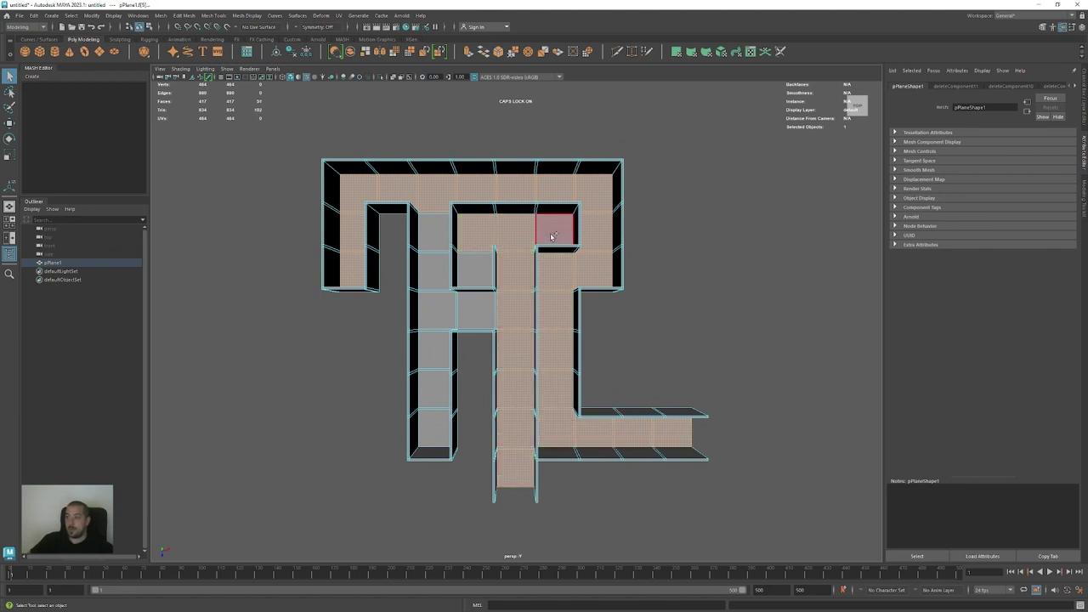
left_click(554, 229, "shift")
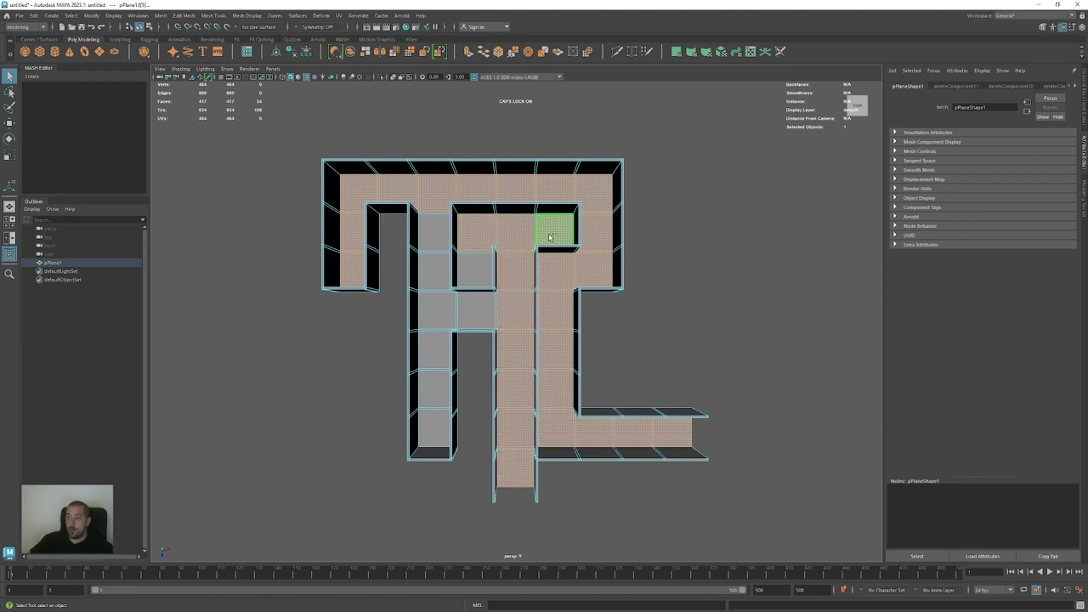
left_click(473, 269, "shift")
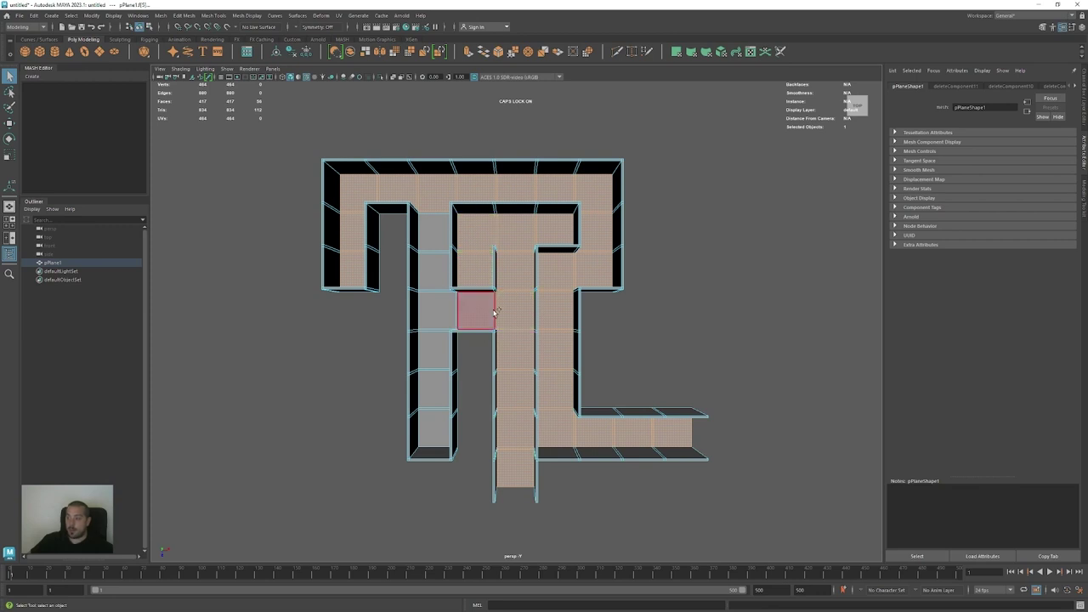
left_click(439, 312, "shift")
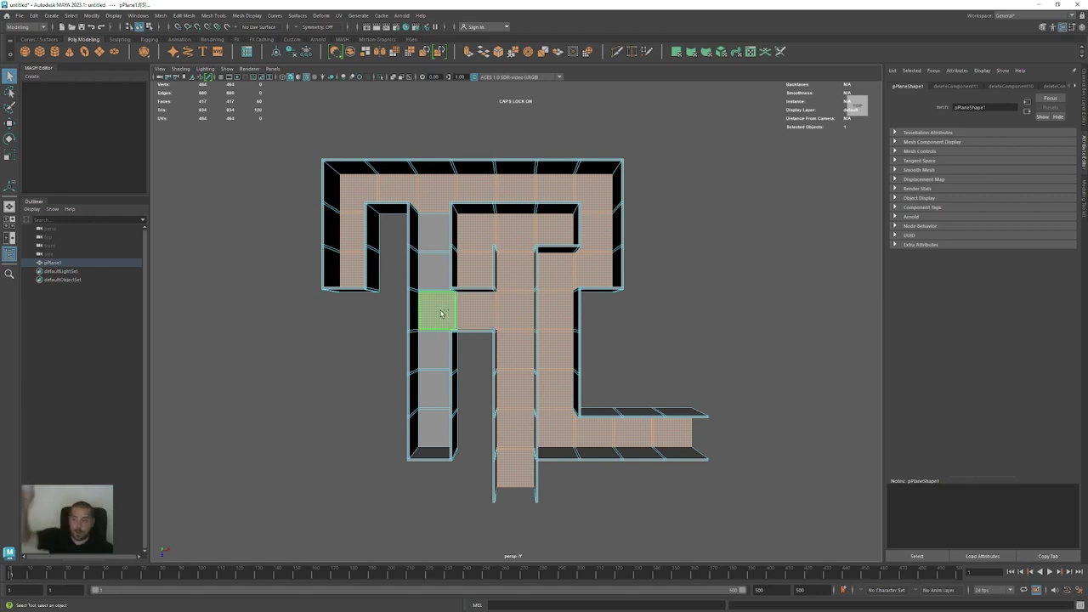
left_click(438, 216, "shift")
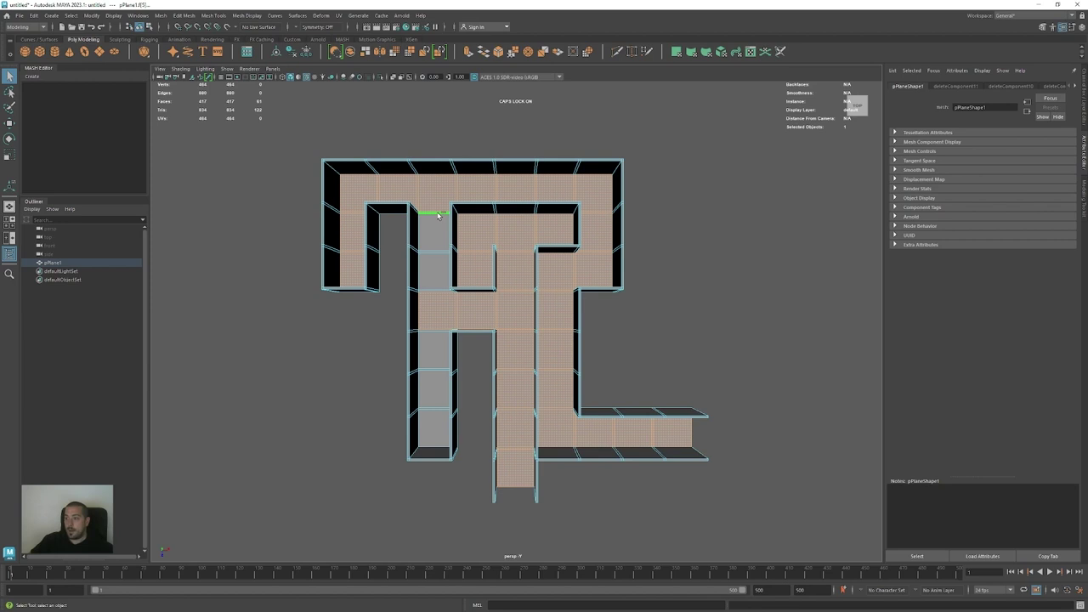
double_click(440, 426, "shift")
Extract the selected floor faces into a separate mesh and delete the construction history in object mode
mouse_move(441, 423)
left_mouse_down("alt")
mouse_move(441, 406)
mouse_move(453, 409)
left_mouse_up("alt")
right_click_drag(452, 409, 536, 428, "alt")
key("w")
left_click_drag(527, 312, 476, 327, "alt")
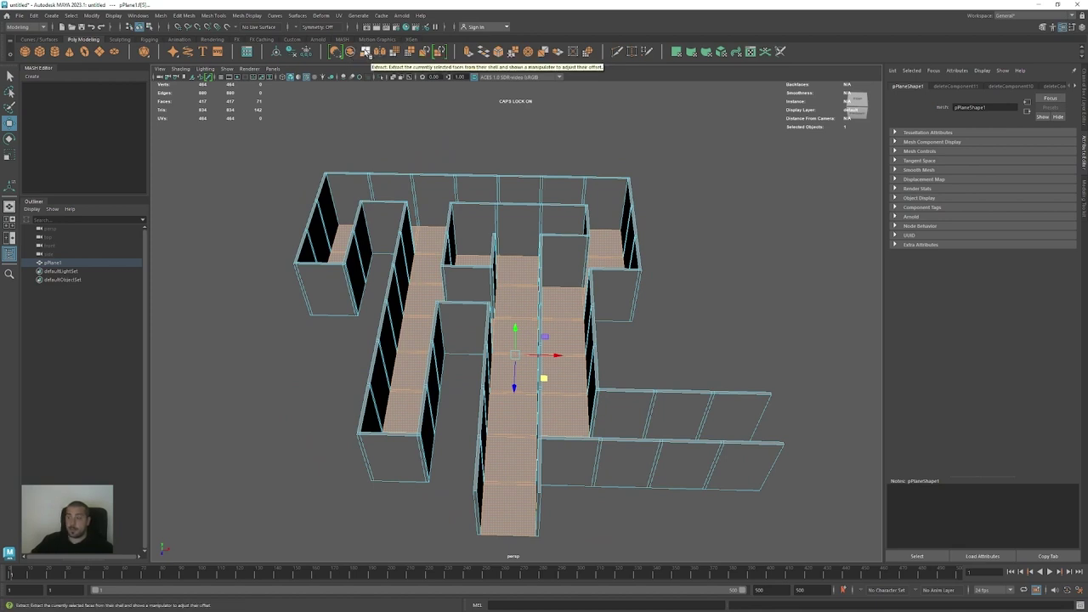
left_click(366, 51)
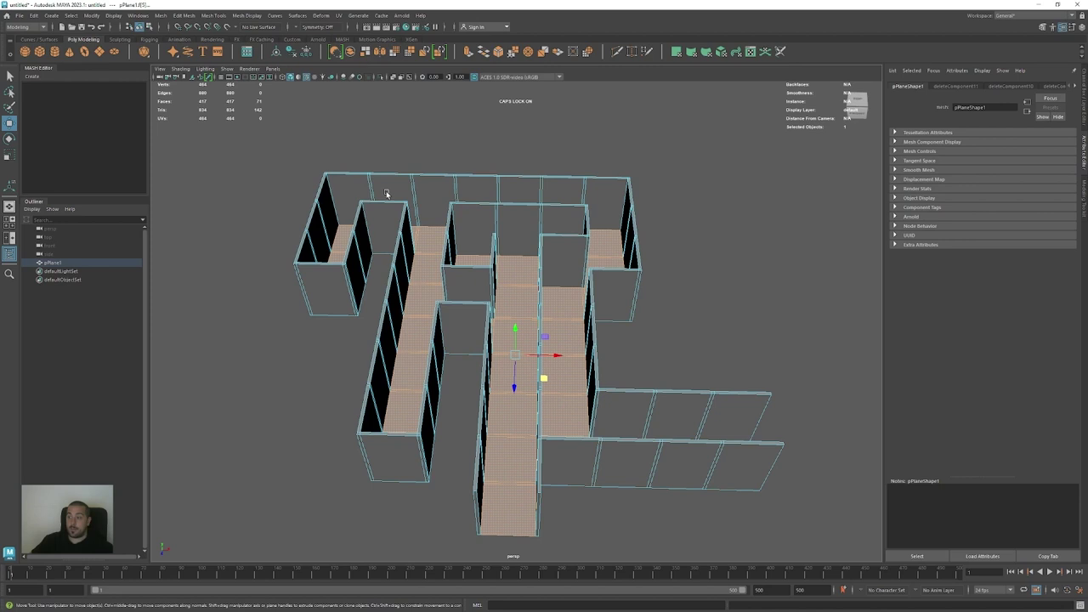
right_click_drag(513, 366, 492, 311)
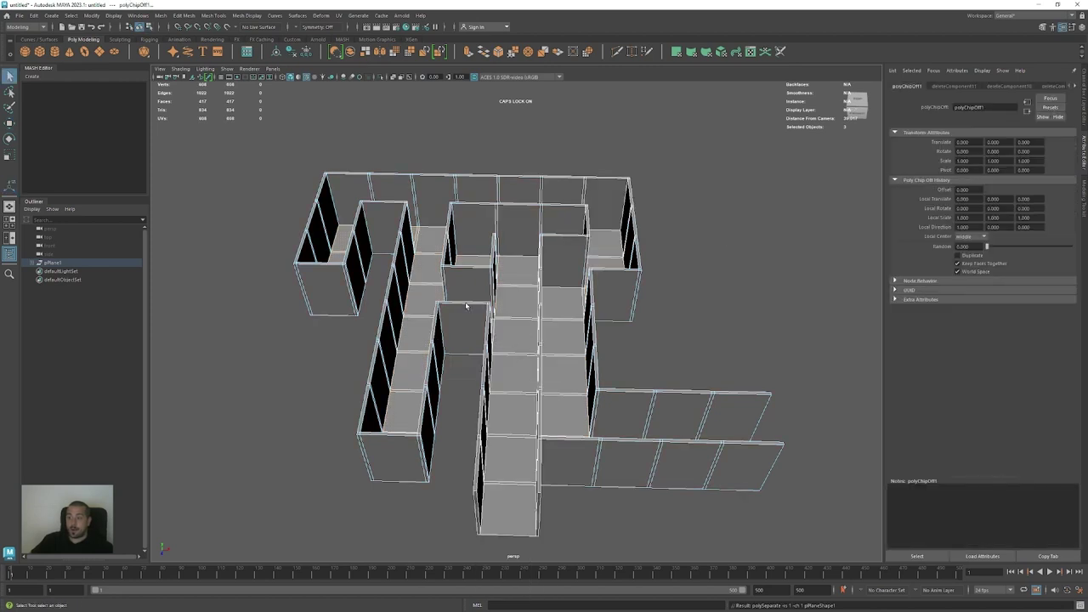
left_click(289, 52)
Select the extracted floor mesh and try raising it above the walls
left_click_drag(492, 435, 469, 369, "alt")
left_click(769, 333)
left_click(488, 398)
key("w")
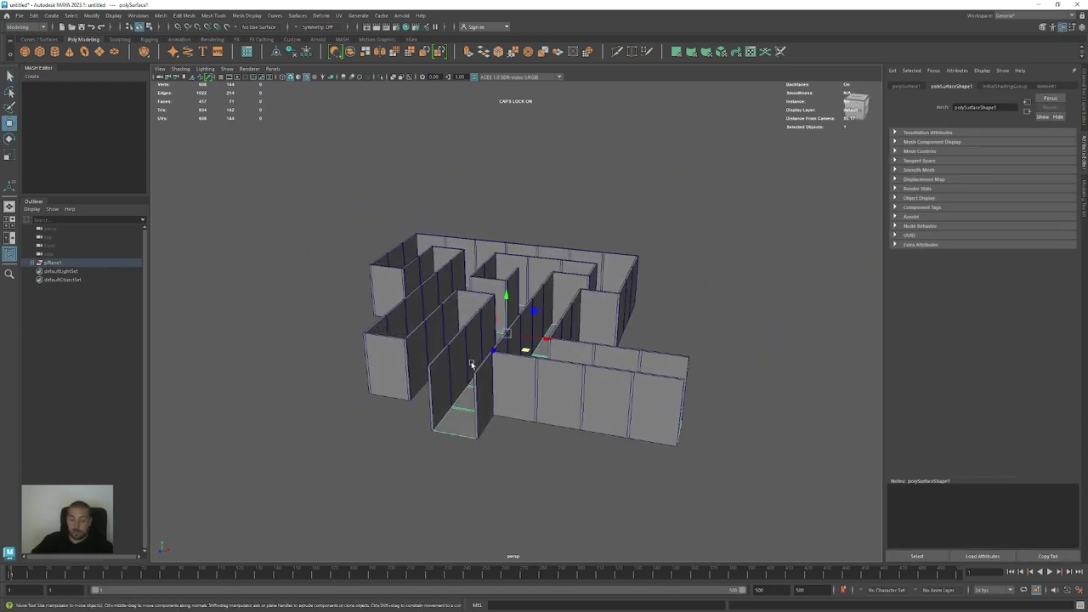
left_click_drag(505, 308, 509, 220)
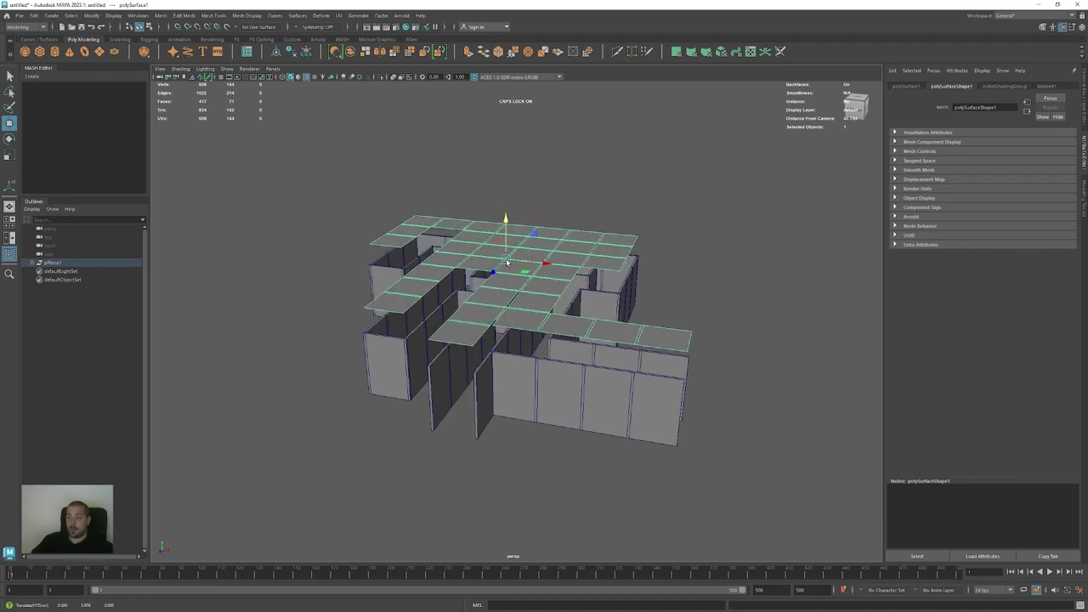
key("ctrl+z")
Duplicate the floor mesh and move the copy up to the top of the walls as a ceiling
key("ctrl+d")
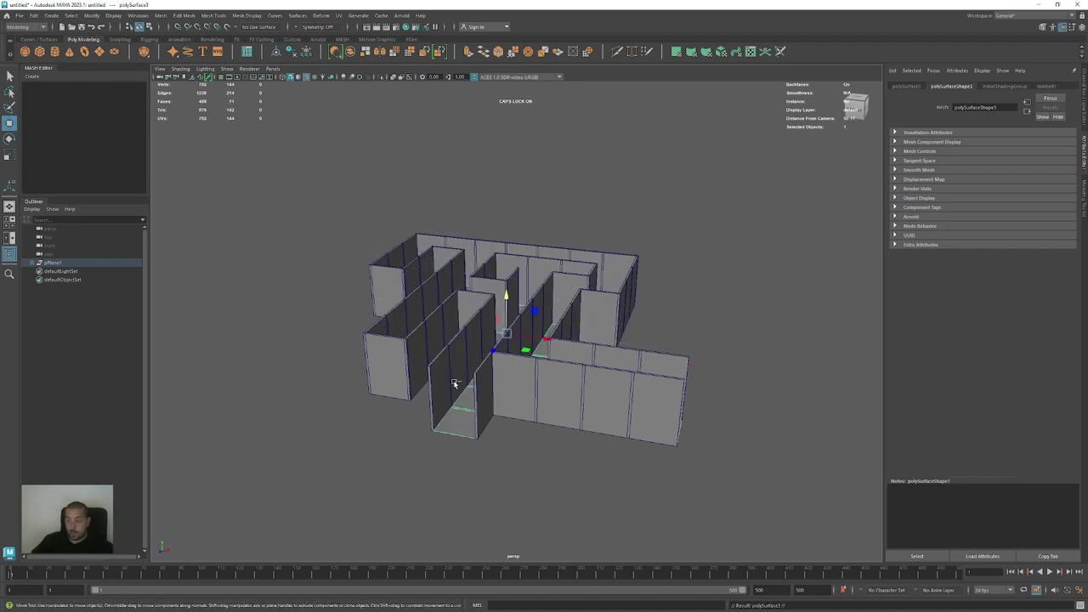
left_click_drag(504, 310, 506, 271)
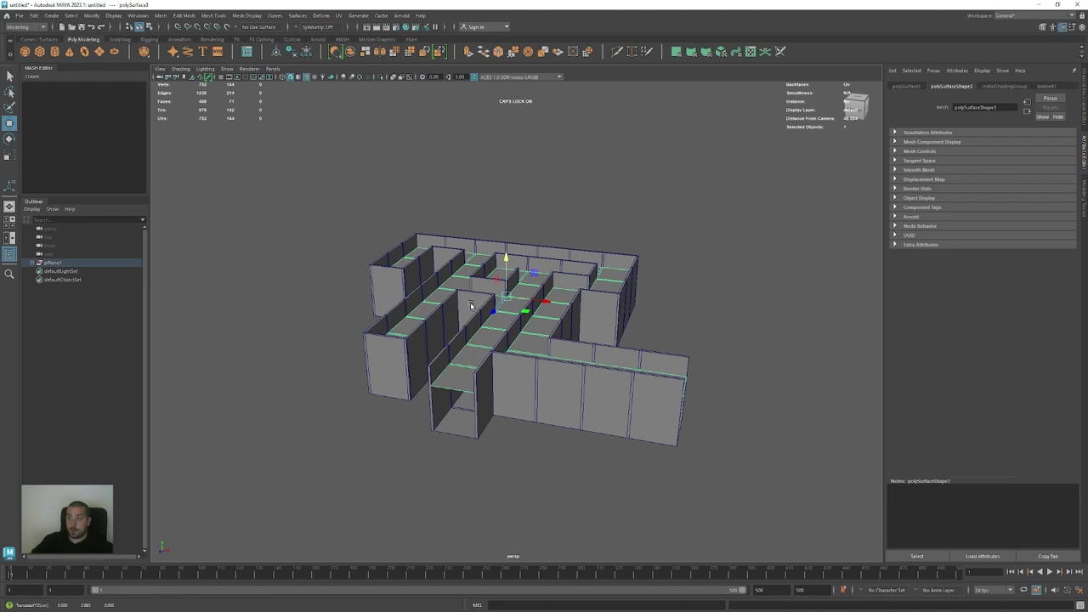
right_click_drag(472, 306, 528, 418, "alt")
middle_click_drag(527, 417, 535, 364)
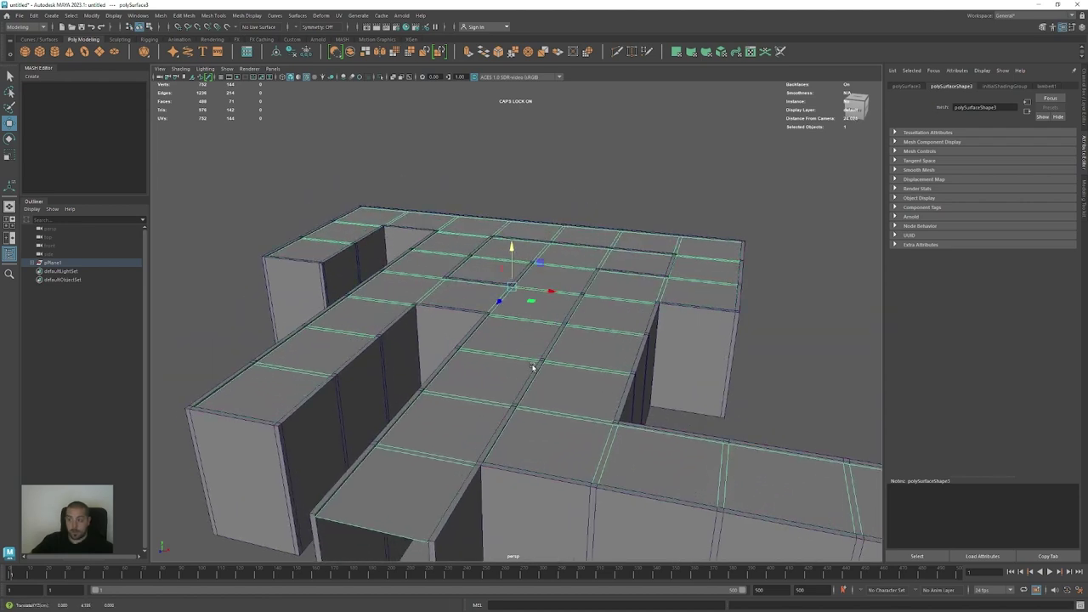
Inspect the covered maze from inside its corridors and from outside to check how the ceiling meets the walls
left_click_drag(533, 374, 550, 359, "alt")
right_click_drag(549, 359, 736, 407, "alt")
middle_click_drag(596, 400, 521, 243, "alt")
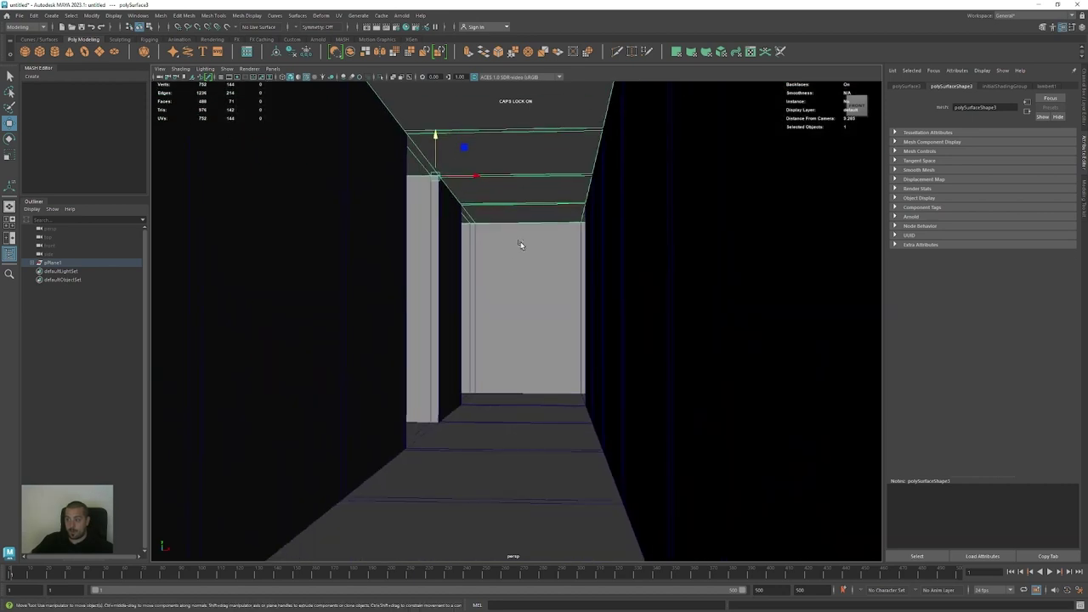
left_click_drag(520, 243, 493, 270, "alt")
right_click_drag(493, 270, 575, 311, "alt")
left_click_drag(575, 311, 376, 323, "alt")
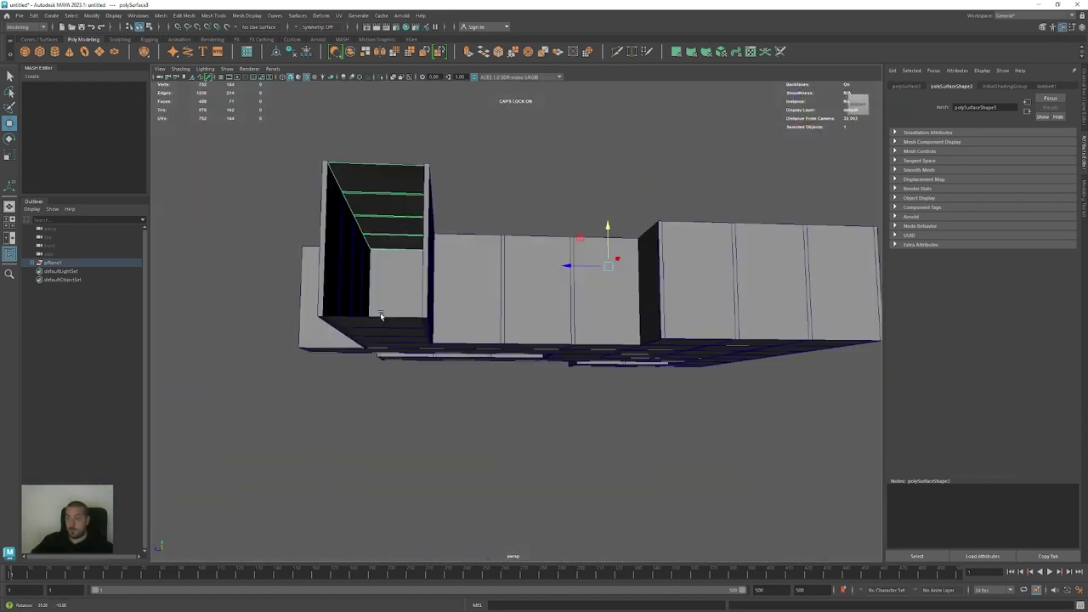
right_click_drag(377, 323, 596, 348, "alt")
left_click_drag(596, 348, 621, 363, "alt")
right_click_drag(622, 362, 468, 357, "alt")
left_click_drag(427, 368, 607, 349, "alt")
right_click_drag(510, 338, 563, 334, "alt")
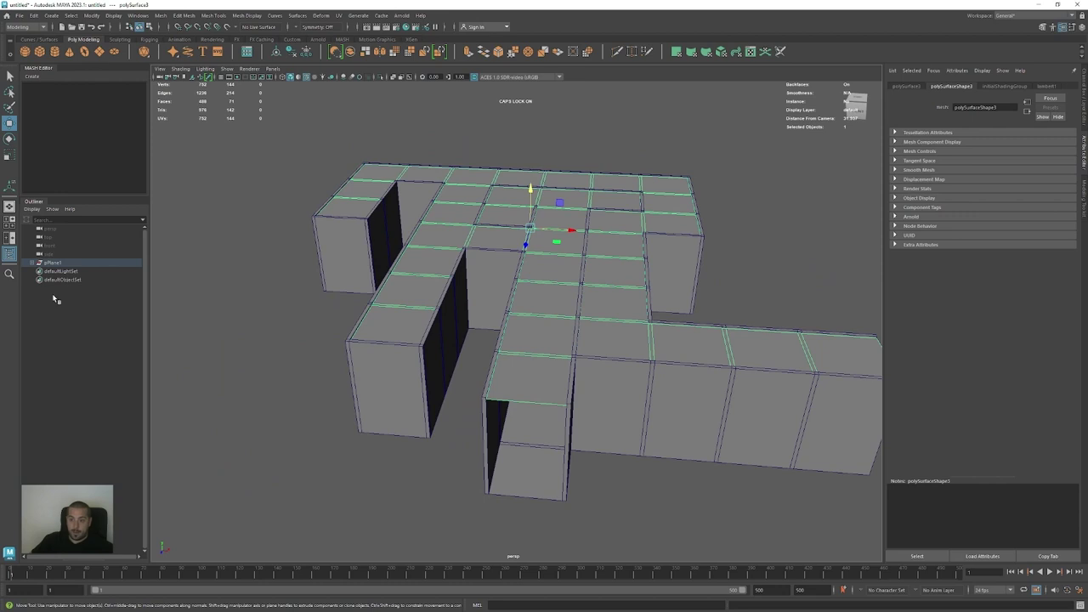
Expand the maze's parent group and rename it maze_grp
left_click(31, 263)
left_click(66, 262)
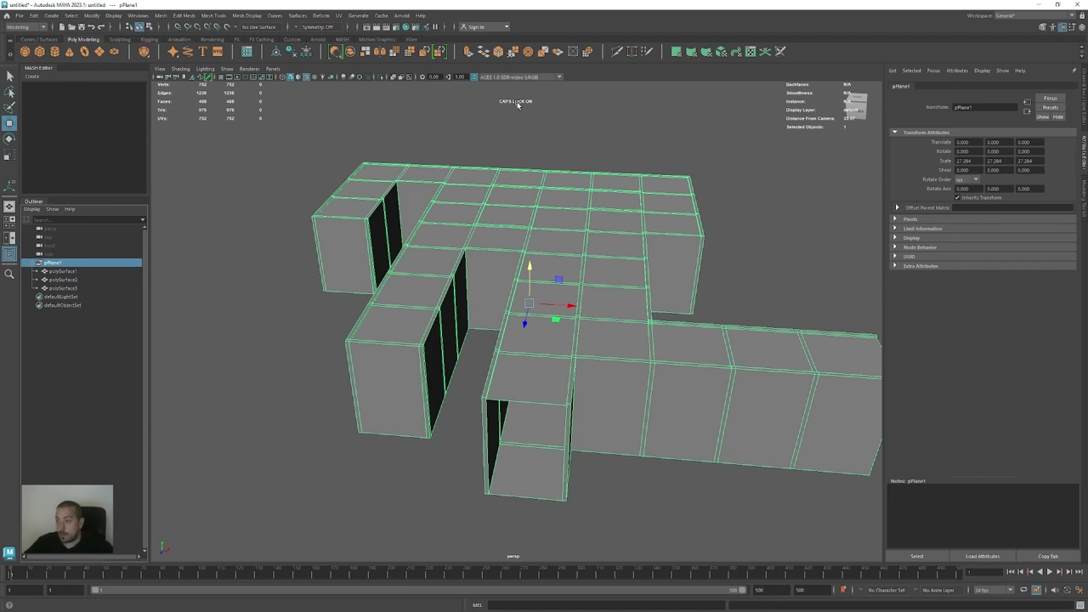
double_click(61, 265)
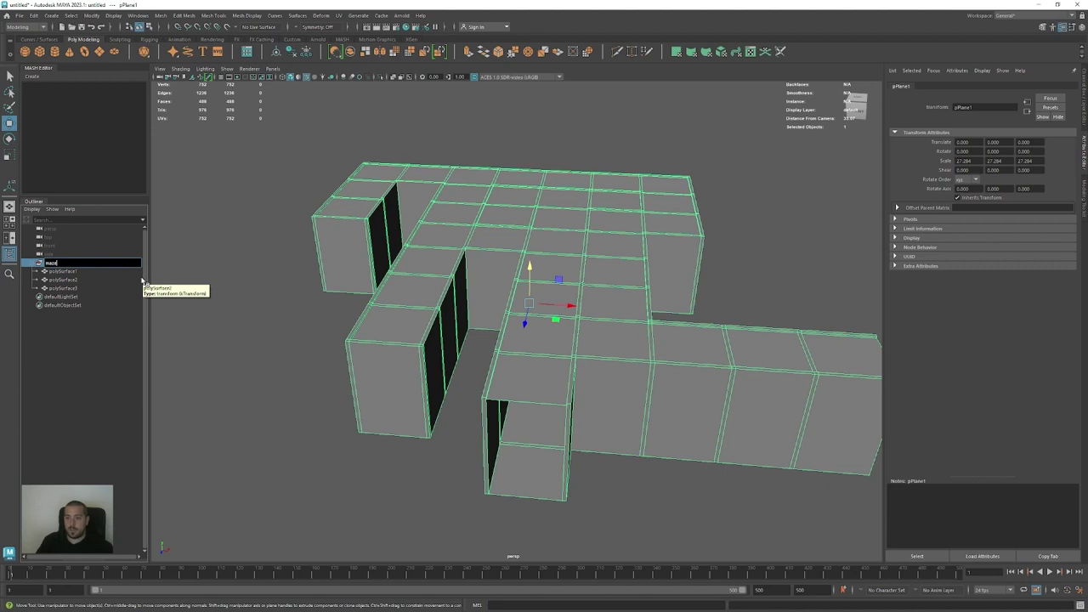
key("Return")
double_click(64, 263)
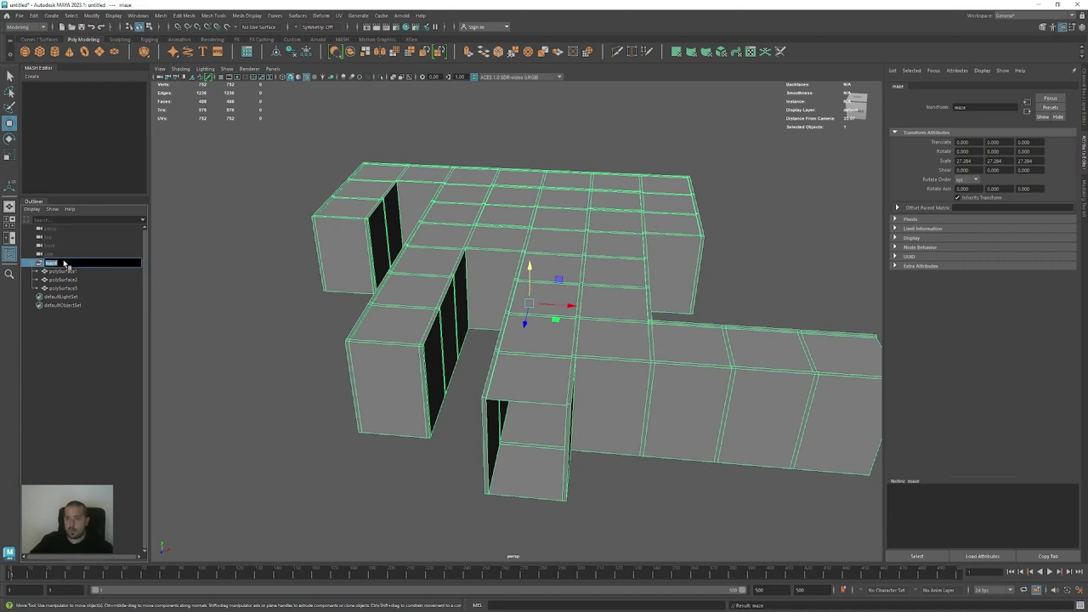
type("maze_grp")
key("Return")
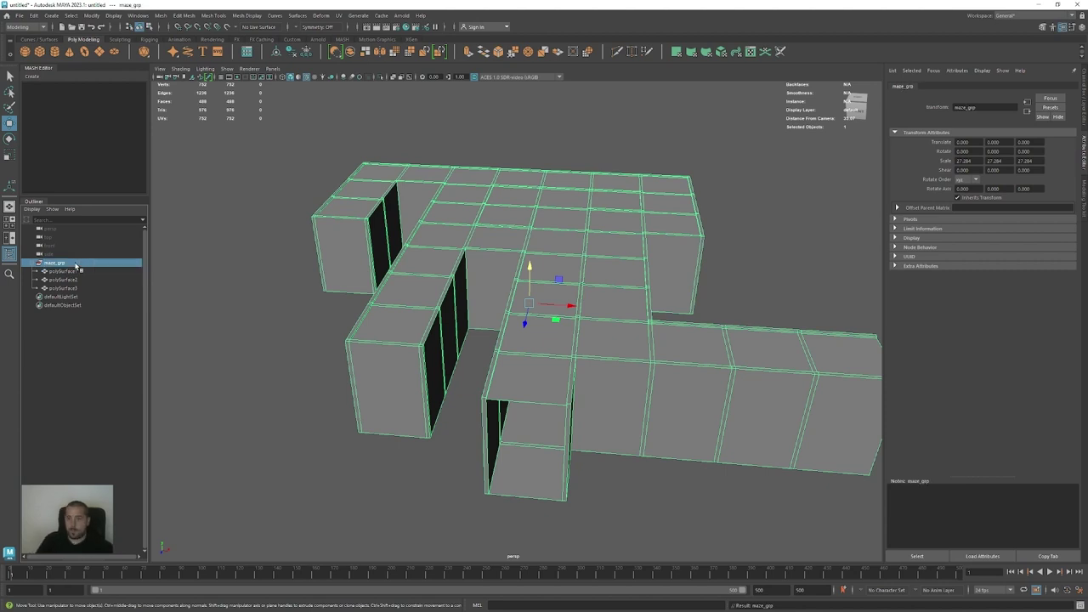
Rename the floor mesh suelo and the wall mesh paredes
left_click(66, 271)
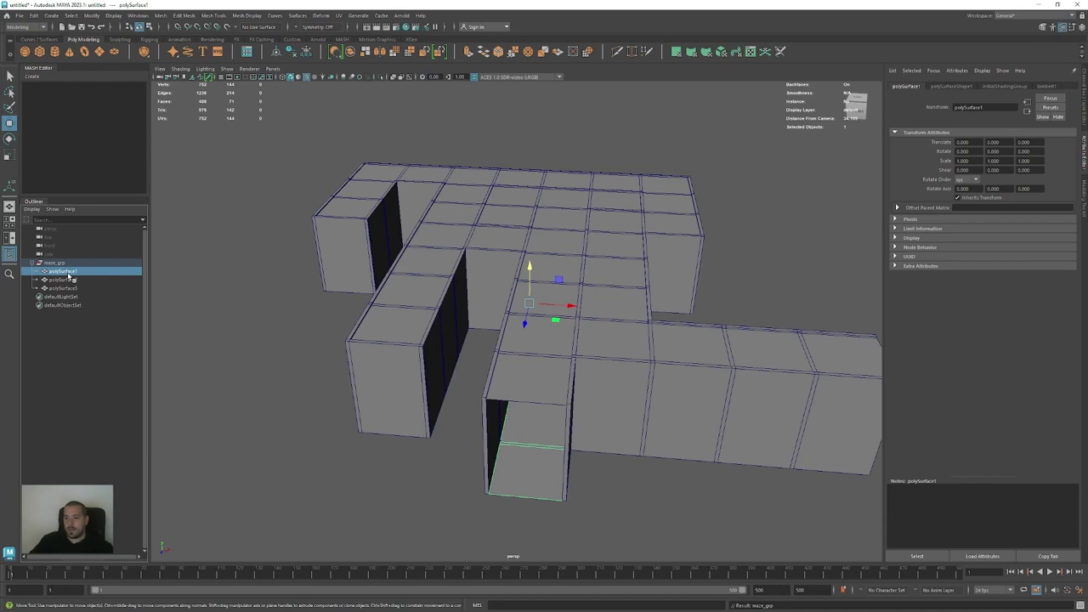
double_click(68, 272)
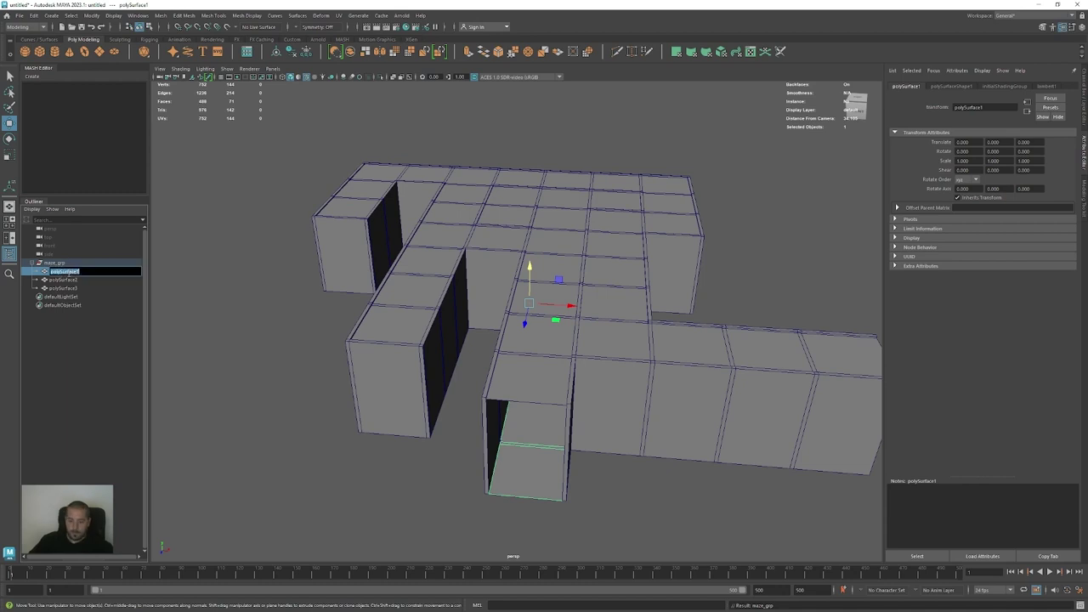
type("suelo")
key("Return")
left_click(66, 279)
double_click(63, 280)
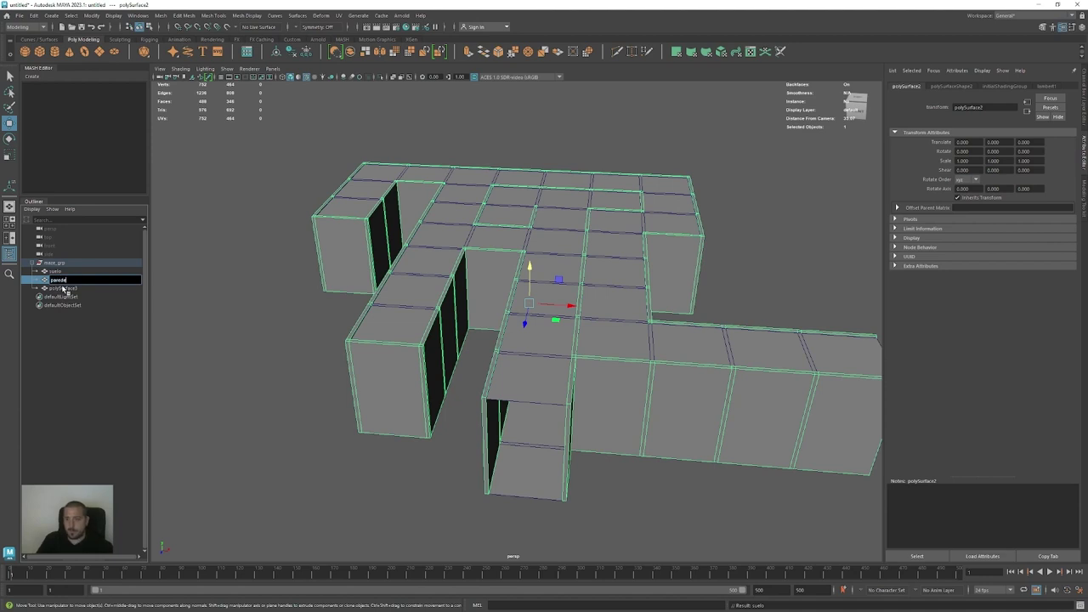
type("paredes")
key("Return")
Rename the ceiling mesh techo and hide it so the corridors are open from above
double_click(64, 288)
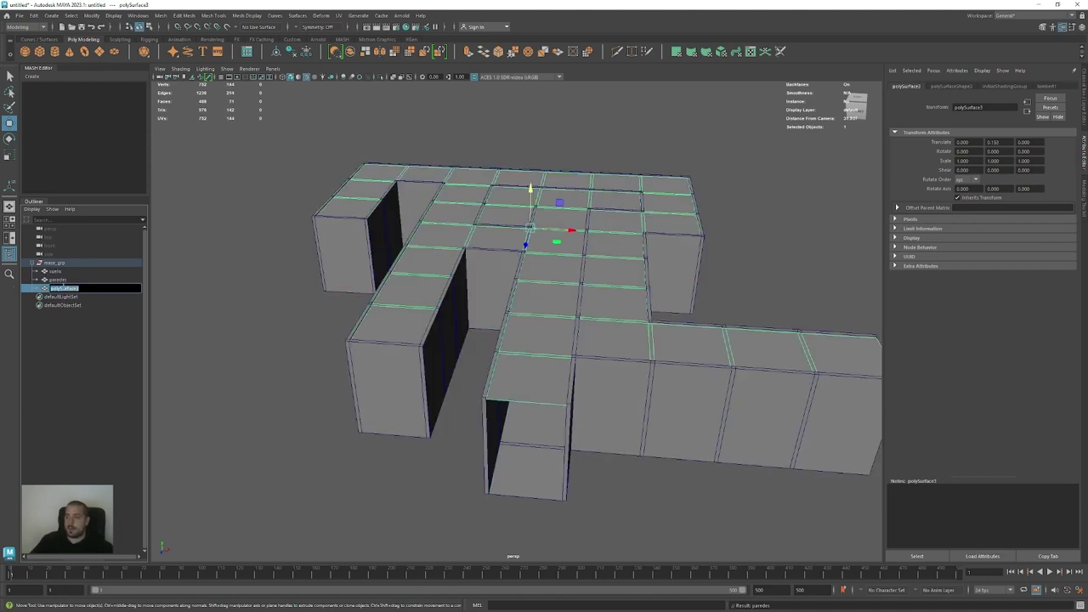
type("techo")
key("Return")
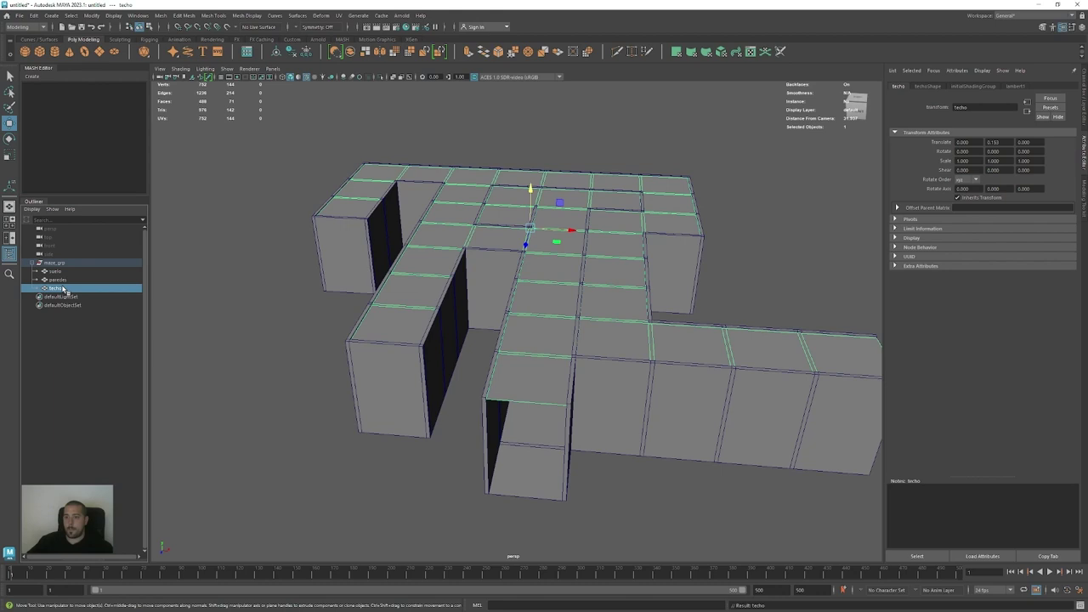
left_click(286, 400)
left_click_drag(286, 400, 520, 359, "alt")
left_click(411, 338)
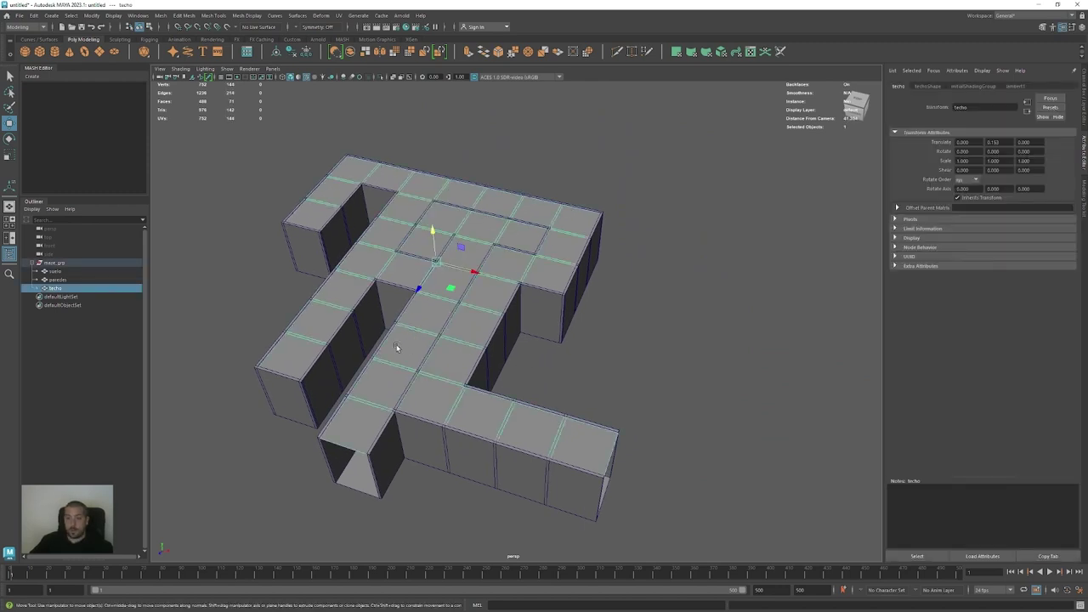
key("h")
mouse_move(472, 349)
right_mouse_down("alt")
mouse_move(649, 354)
mouse_move(477, 366)
right_mouse_up("alt")
left_click_drag(476, 366, 468, 348, "alt")
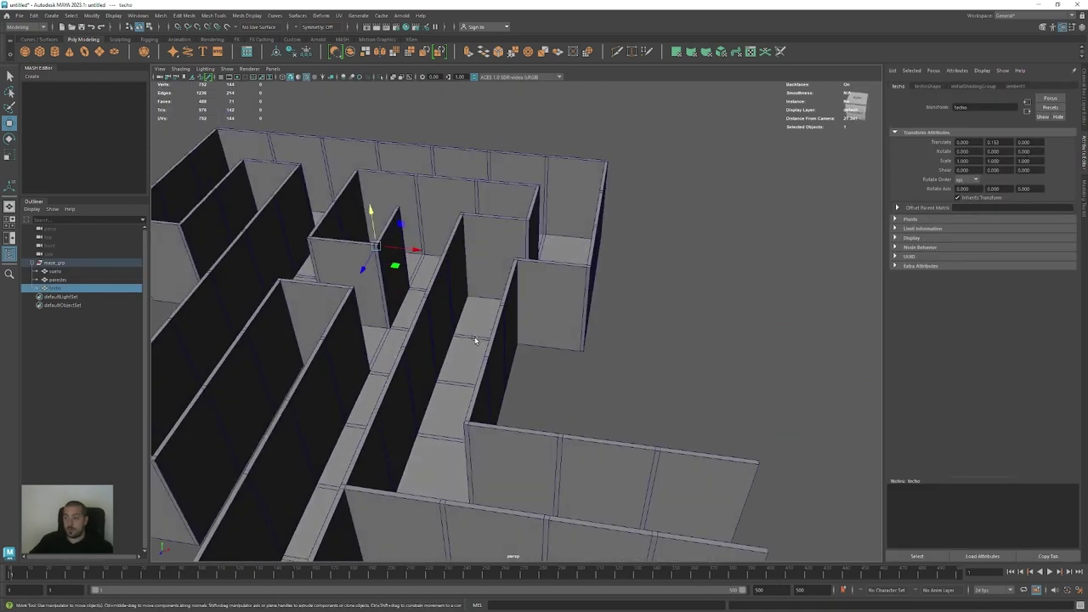
right_click_drag(469, 348, 340, 318, "alt")
left_click_drag(340, 318, 321, 322, "alt")
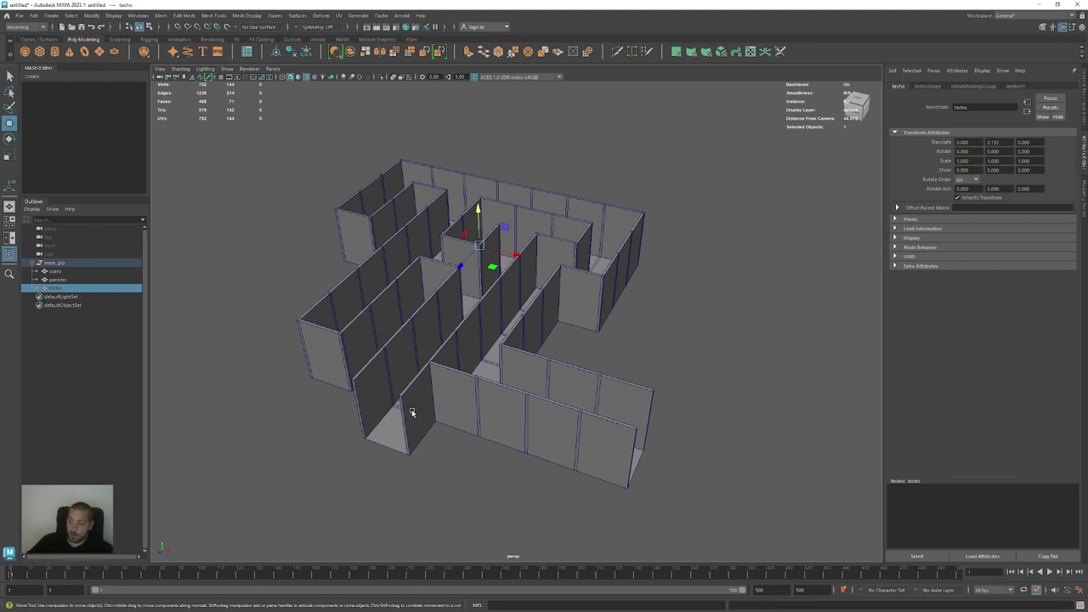
left_click(647, 459)
left_click_drag(786, 396, 619, 521)
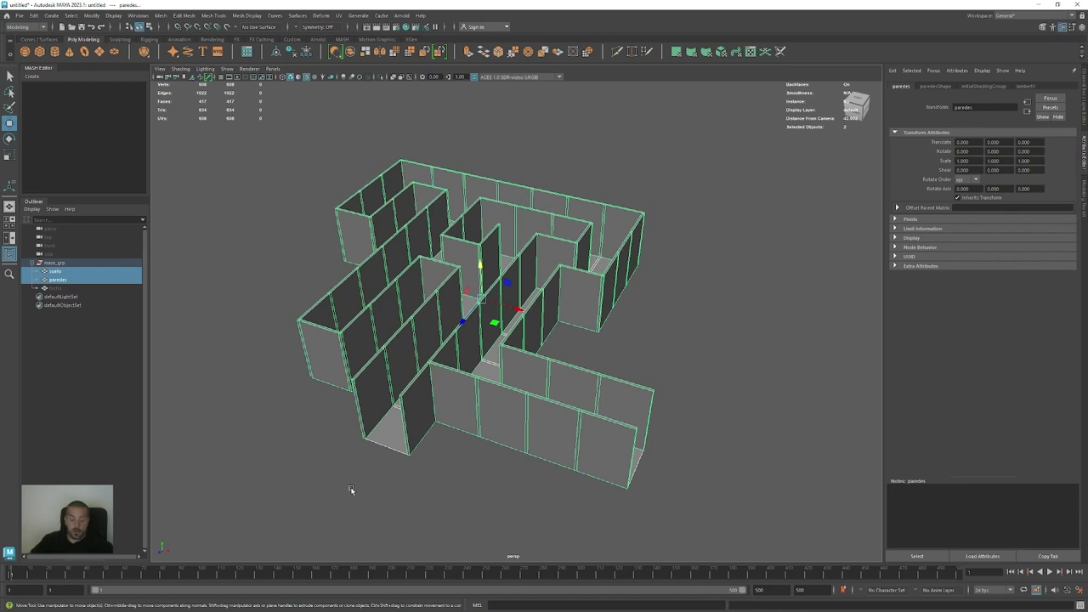
left_click(436, 476)
right_click_drag(484, 475, 320, 472, "alt")
left_click_drag(319, 472, 319, 493, "alt")
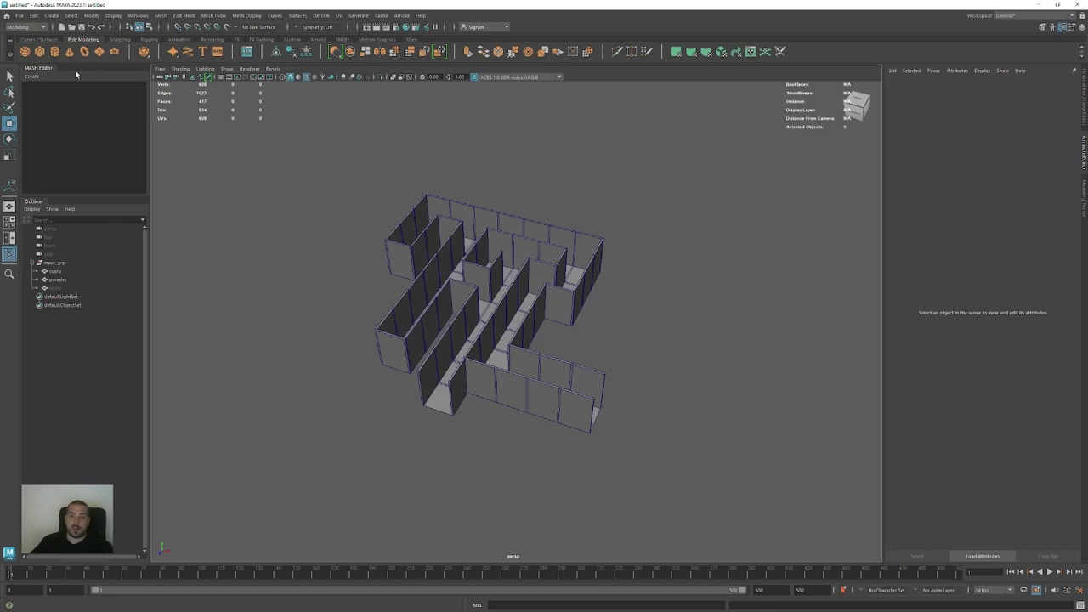
Create a polygon cube at the maze's centre and scale it up uniformly to about 33.2
left_click(39, 52)
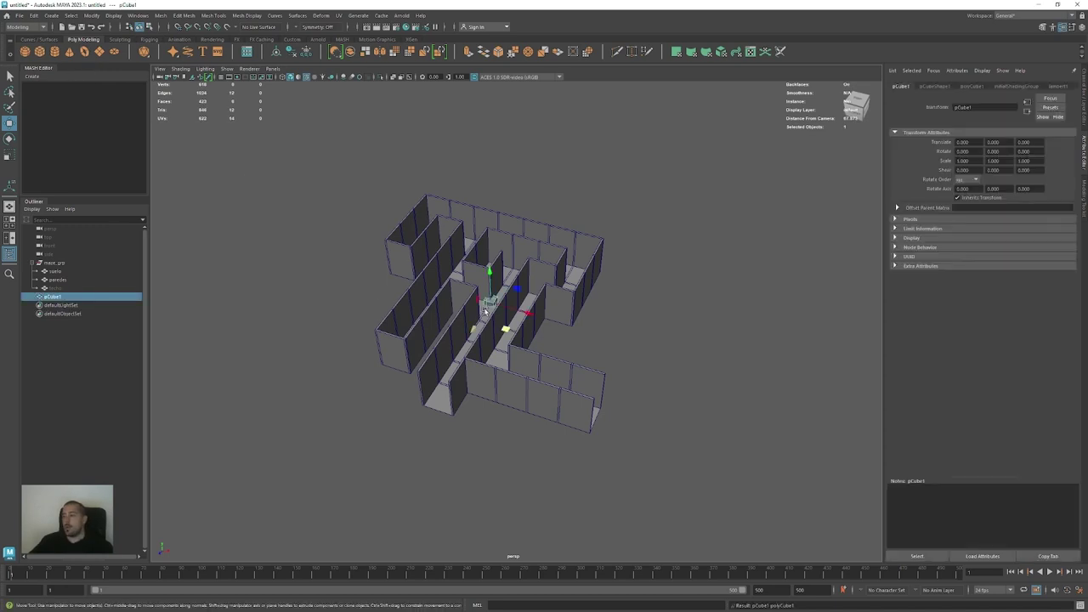
key("r")
left_click_drag(491, 303, 571, 326)
scroll(571, 326, "down", 4)
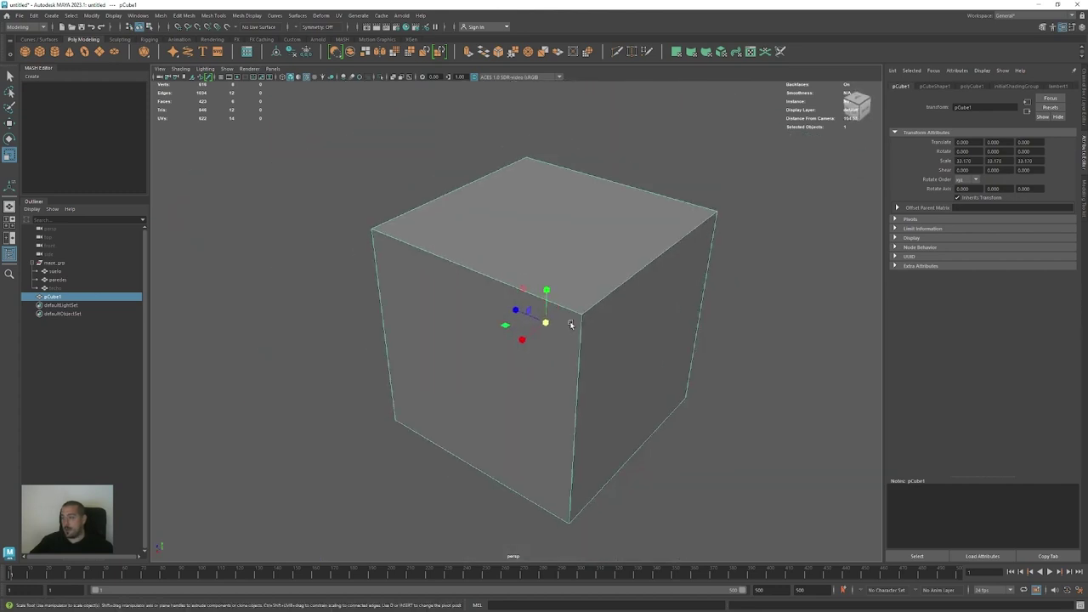
Move the cube along Z out of the maze towards the open end of the front corridor
middle_click_drag(572, 326, 556, 357, "alt")
key("w")
left_click_drag(511, 341, 384, 304)
right_click_drag(384, 305, 660, 369, "alt")
middle_click_drag(595, 357, 439, 328)
right_click_drag(439, 328, 575, 408, "alt")
middle_click_drag(484, 374, 387, 352, "alt")
right_click_drag(660, 340, 523, 353, "alt")
Scale the cube uniformly to about 21.2 and move it to about 24.2 in Z, against the corridor opening
left_click_drag(522, 352, 422, 365, "alt")
scroll(478, 361, "down", 5)
key("r")
left_click_drag(397, 321, 317, 345)
key("w")
left_click_drag(368, 312, 407, 321)
scroll(544, 357, "up", 4)
left_click_drag(663, 366, 586, 379, "alt")
scroll(629, 381, "up", 4)
left_click_drag(675, 384, 575, 384, "alt")
middle_click_drag(575, 384, 575, 389)
left_click_drag(534, 374, 485, 335, "alt")
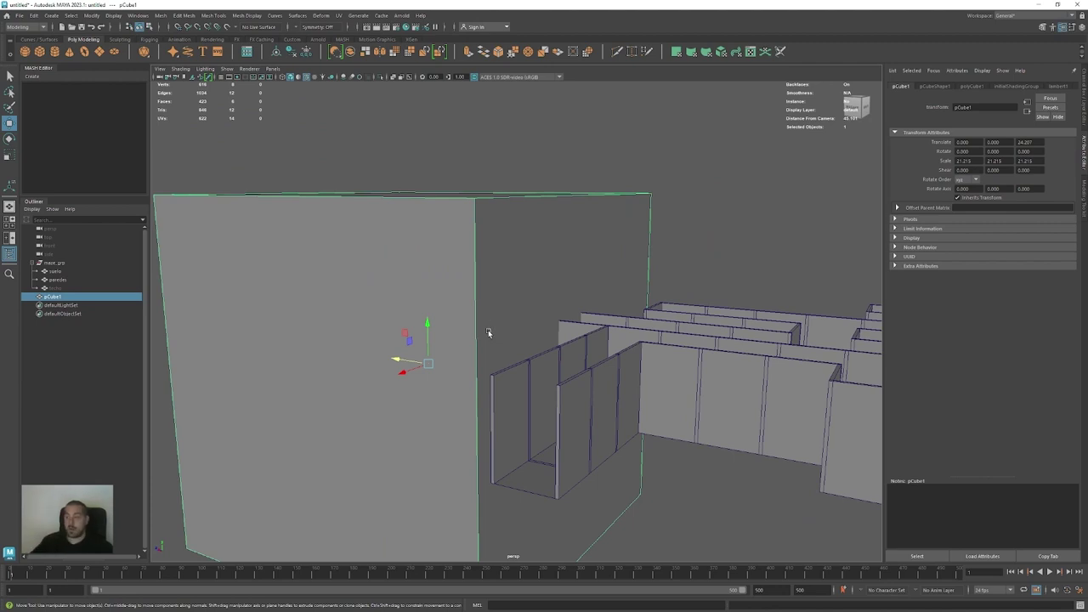
Switch the cube to face selection and lower its top face slightly
scroll(467, 391, "down", 5)
left_click_drag(466, 392, 482, 338, "alt")
right_click(459, 219)
left_click(459, 243)
left_click(453, 220)
left_click_drag(443, 196, 447, 229)
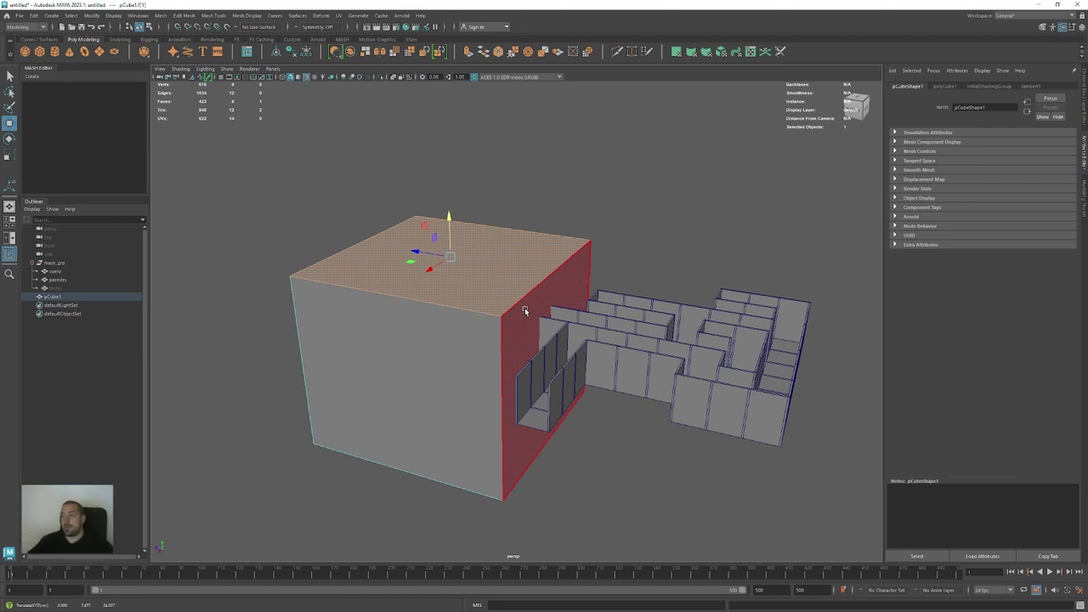
Pull the cube's bottom face down to make the room deeper and return to object mode
left_click_drag(525, 311, 475, 280, "alt")
left_click(453, 449)
right_click_drag(453, 449, 367, 367, "alt")
left_click_drag(367, 367, 453, 430, "alt")
middle_click_drag(452, 430, 488, 490)
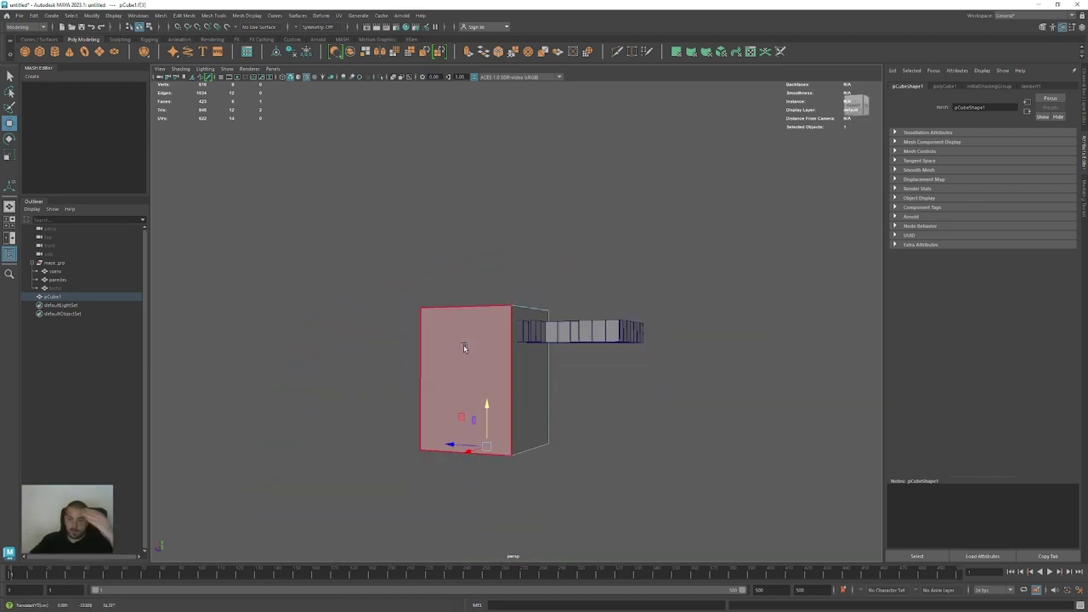
left_click_drag(453, 356, 456, 332, "alt")
right_click_drag(456, 331, 492, 310)
right_click_drag(459, 328, 515, 336, "alt")
left_click_drag(515, 336, 507, 400, "alt")
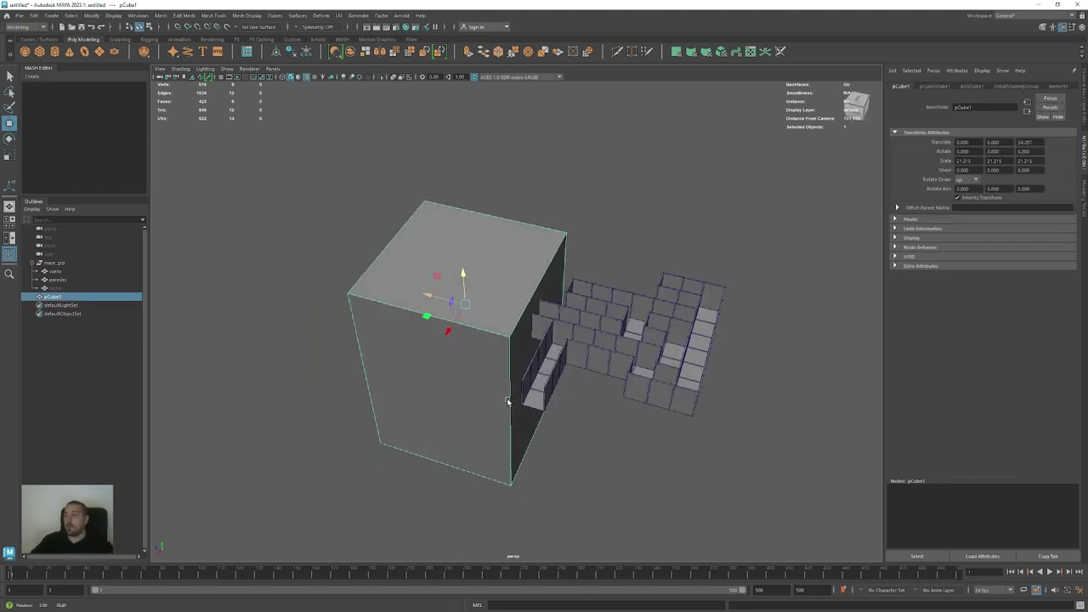
Insert a horizontal edge loop around the cube with Multi-Cut, level with the tops of the corridor walls
right_click_drag(508, 401, 648, 377, "alt")
scroll(648, 376, "up", 10)
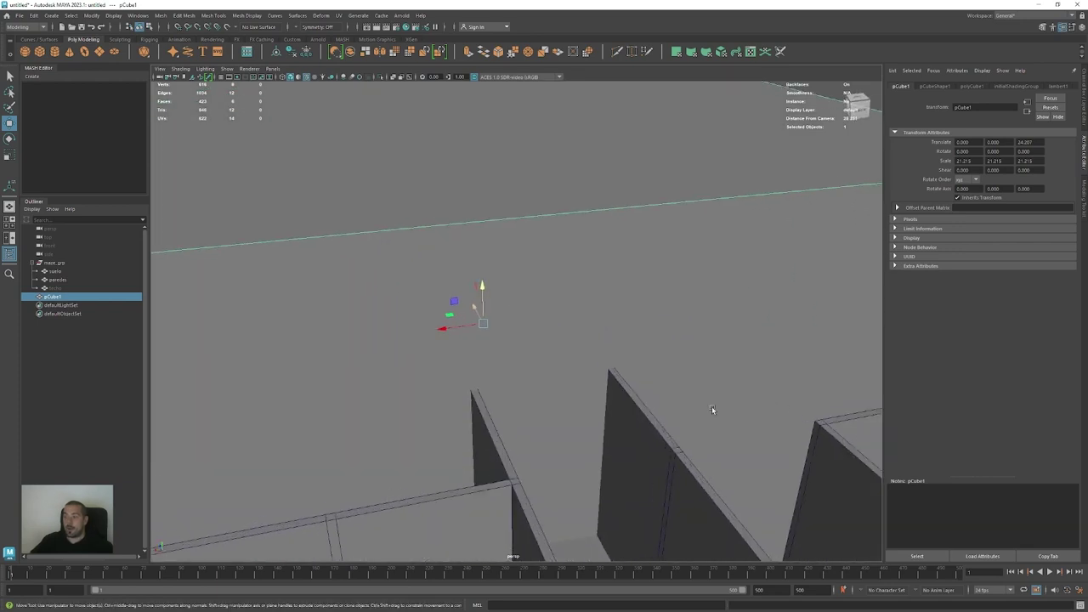
left_click(617, 51)
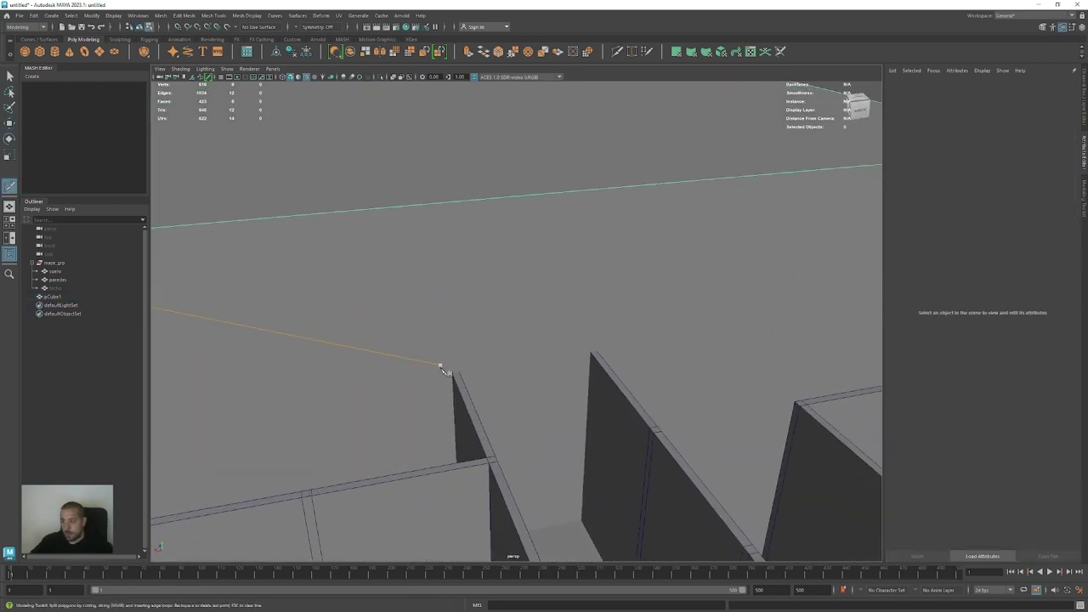
left_click_drag(520, 332, 548, 267, "alt")
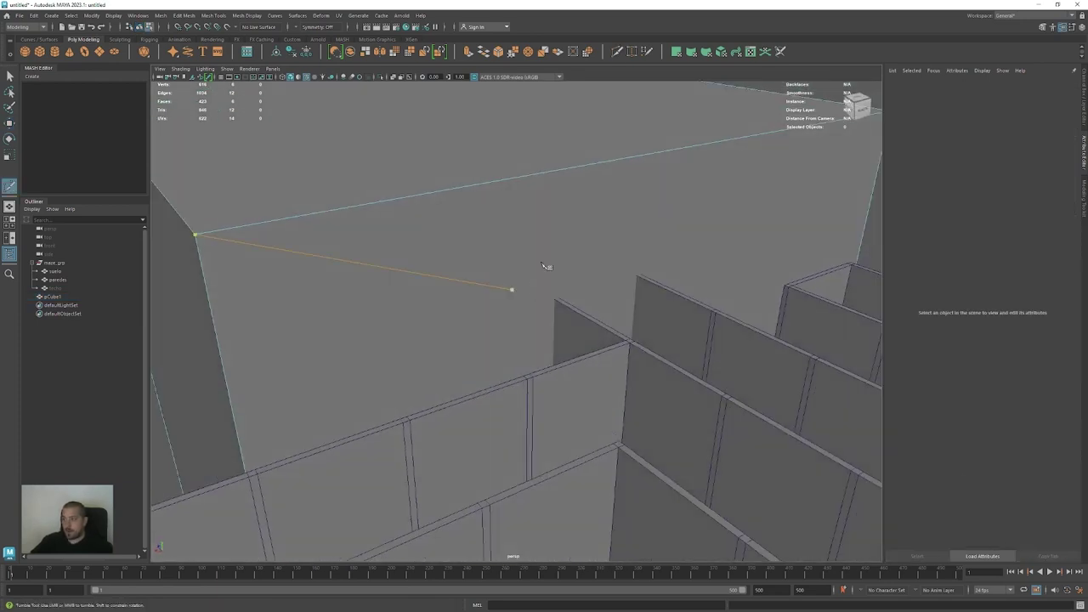
left_click(617, 51)
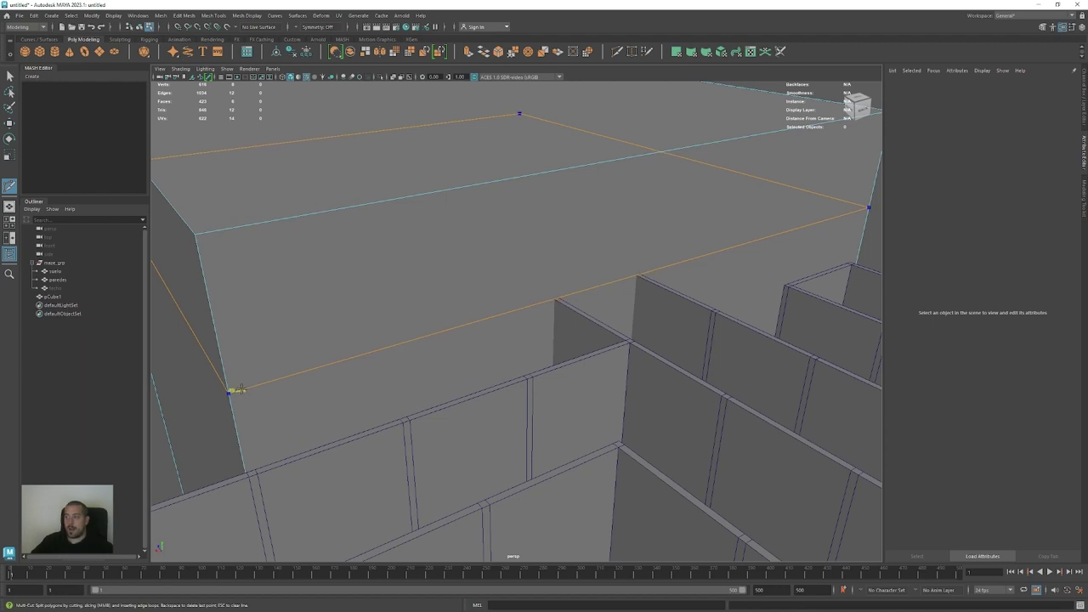
left_click(242, 390, "ctrl")
Insert a second horizontal edge loop around the cube at the height of the corridor floor
left_click_drag(333, 457, 471, 333, "alt")
middle_click_drag(430, 447, 537, 272, "alt")
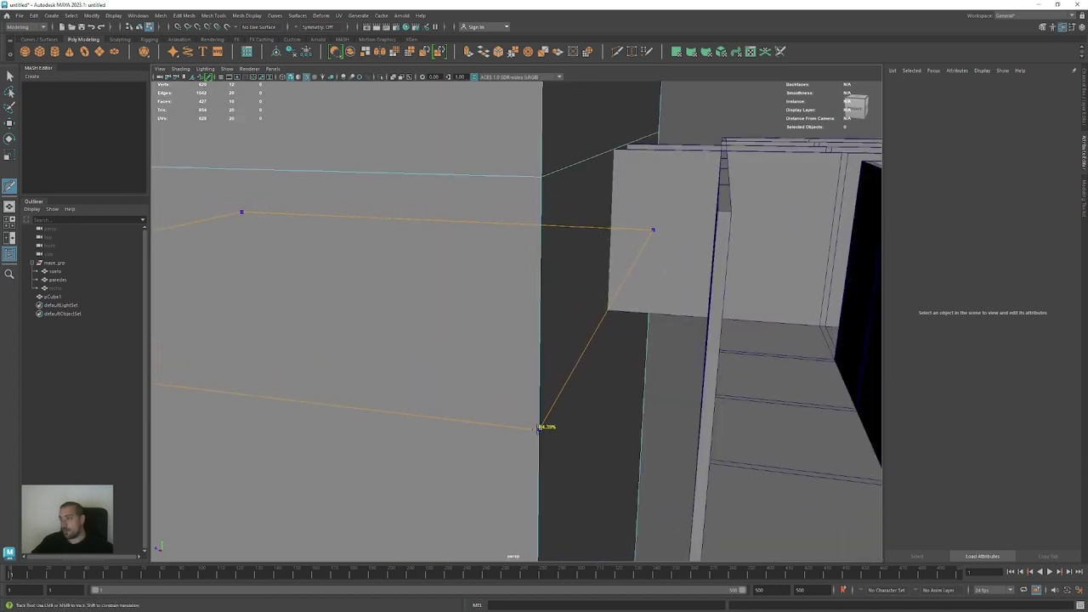
left_click(537, 429, "ctrl")
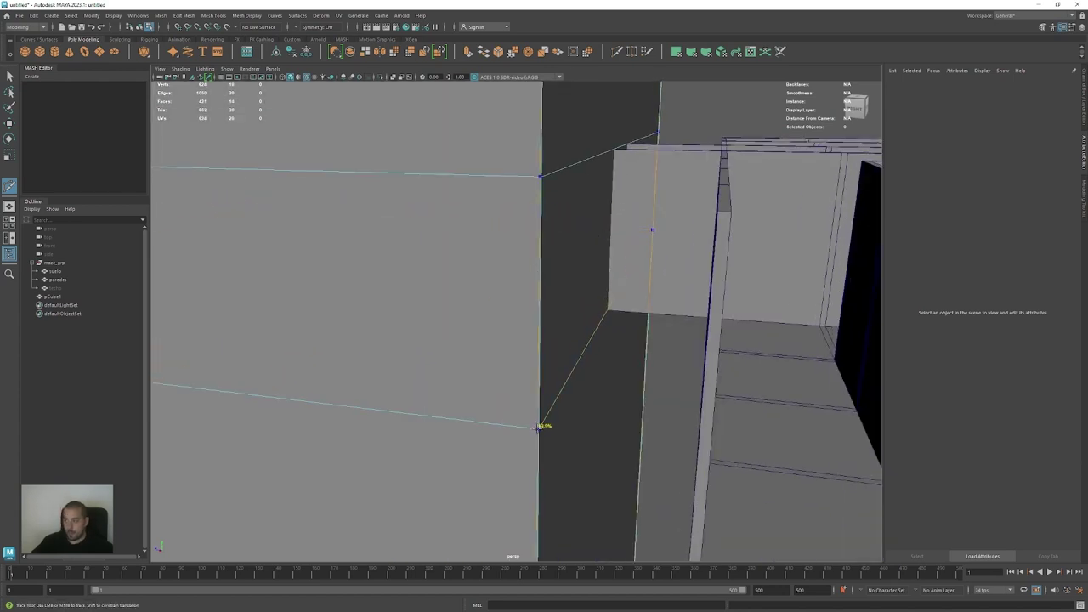
Insert two vertical edge loops around the cube, aligned with the inner sides of the corridor's two walls
left_click_drag(641, 420, 607, 400, "alt")
middle_click_drag(607, 401, 504, 468, "alt")
left_click_drag(505, 468, 587, 476, "alt")
middle_click_drag(588, 476, 599, 532, "alt")
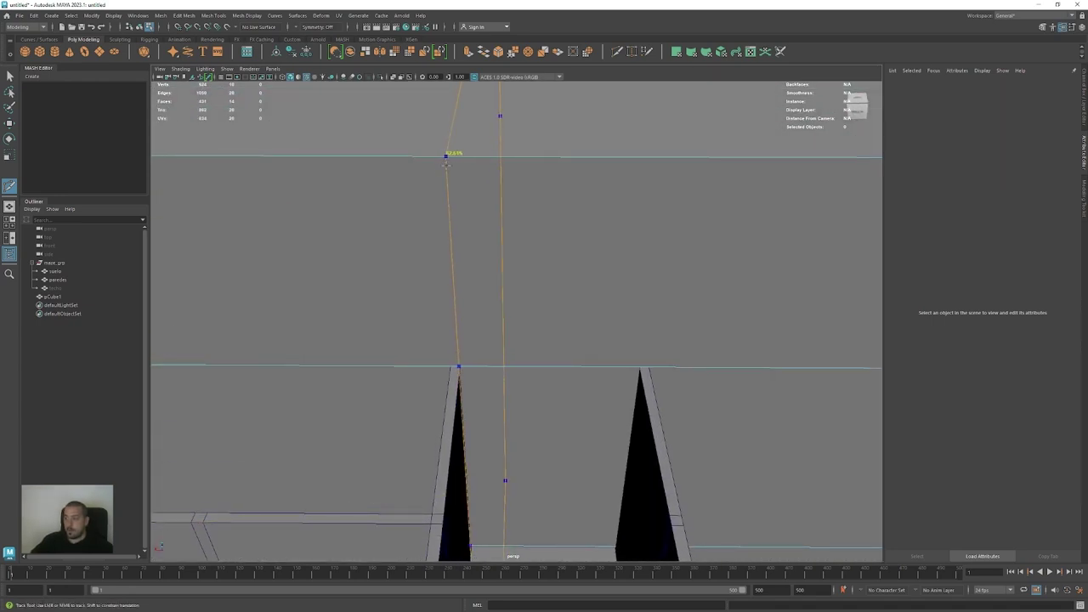
left_click(446, 162, "ctrl")
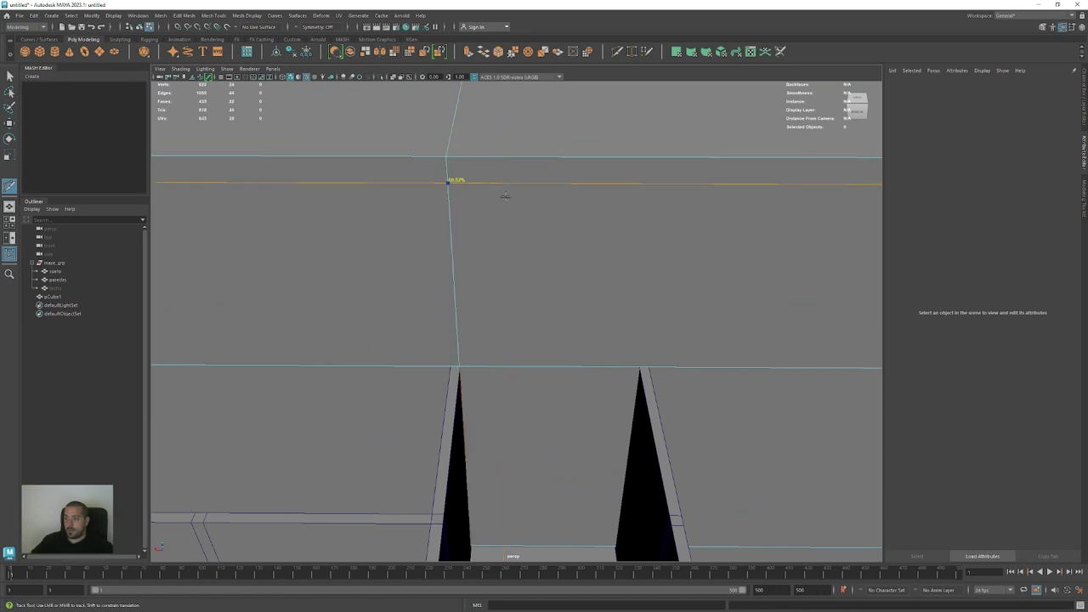
left_click(663, 182, "ctrl")
Delete the cube face that closes the corridor's end to open a doorway between the maze and the room
key("w")
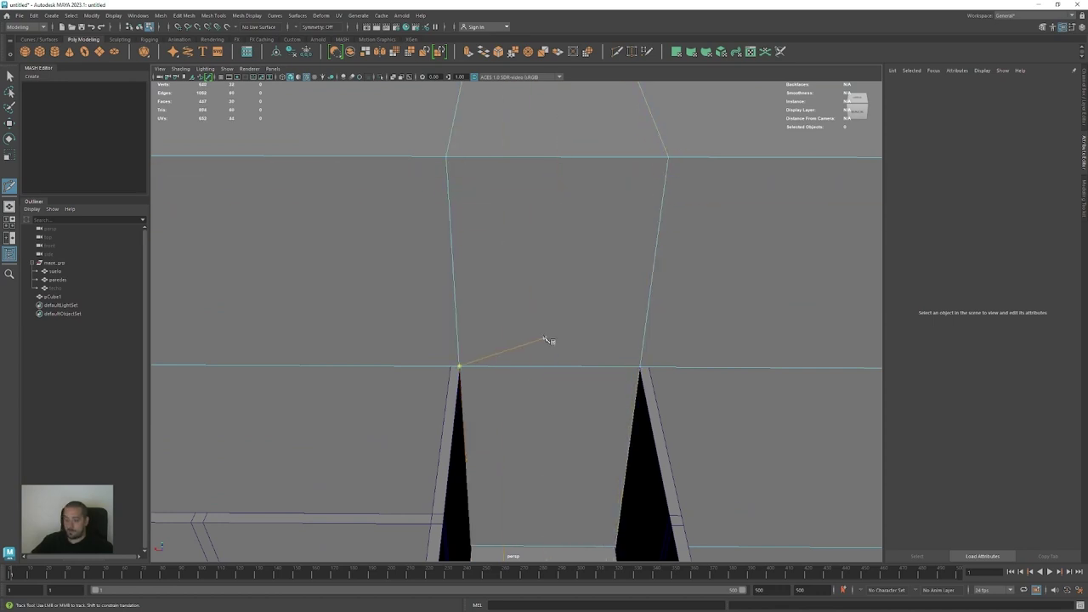
right_click_drag(539, 272, 539, 297)
right_click_drag(539, 297, 418, 377, "alt")
left_click_drag(417, 377, 642, 388, "alt")
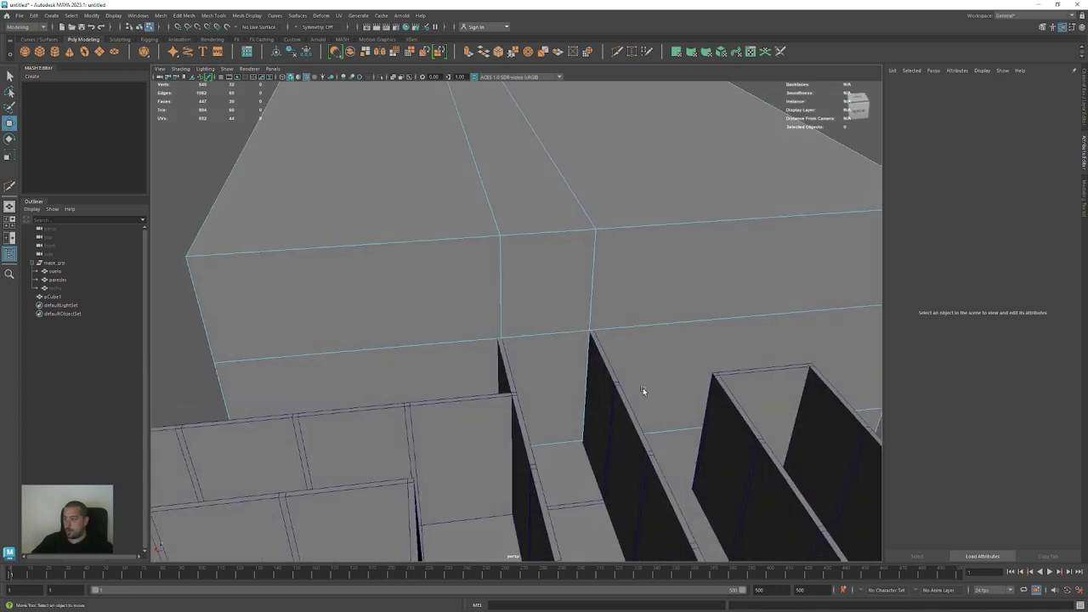
right_click_drag(643, 387, 561, 375, "alt")
left_click(546, 371)
left_click(539, 364)
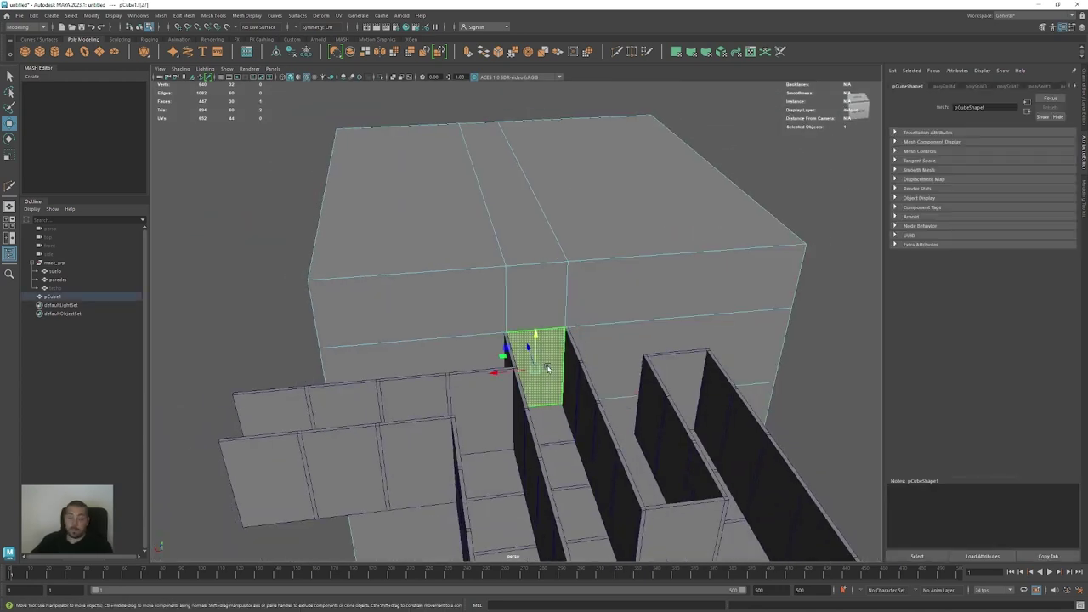
key("Delete")
right_click_drag(549, 400, 722, 442, "alt")
left_click_drag(723, 442, 579, 420, "alt")
right_click_drag(579, 420, 834, 367, "alt")
right_click_drag(629, 391, 320, 391, "alt")
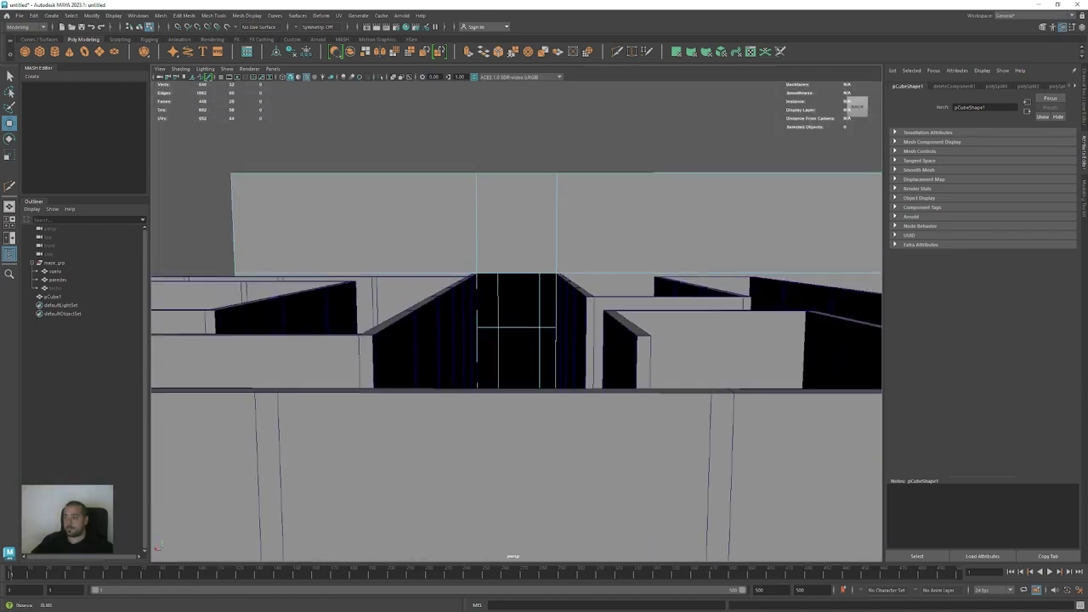
Examine the maze walls mesh and its individual faces from outside and inside the corridor
left_click_drag(320, 391, 473, 397, "alt")
right_click_drag(472, 398, 425, 408, "alt")
middle_click_drag(425, 409, 472, 422, "alt")
left_click_drag(472, 421, 485, 350, "alt")
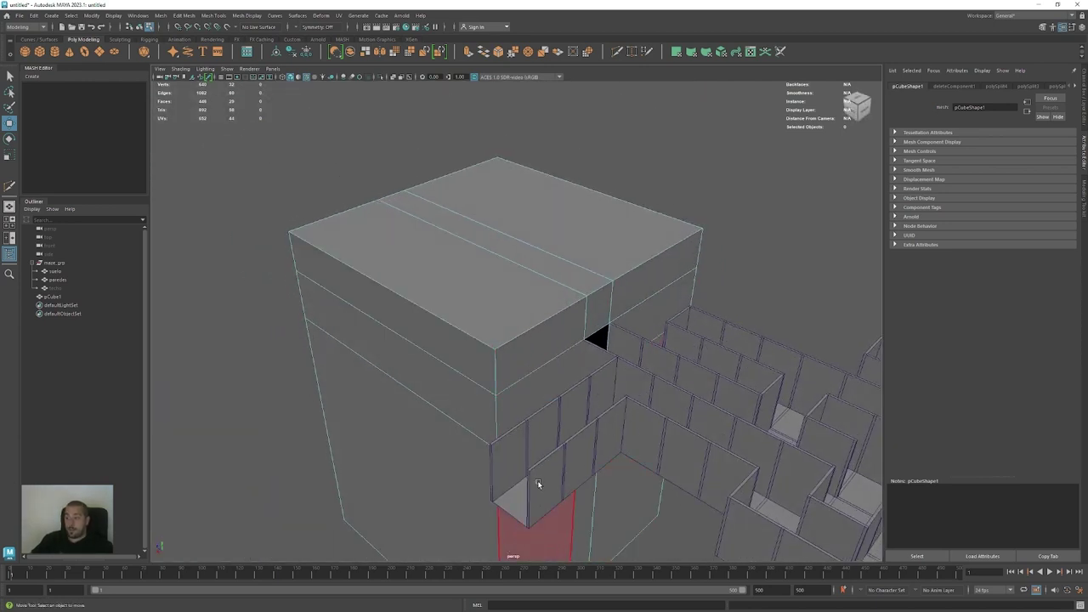
right_click_drag(523, 369, 575, 350)
left_click(687, 417)
left_click_drag(687, 417, 598, 305, "alt")
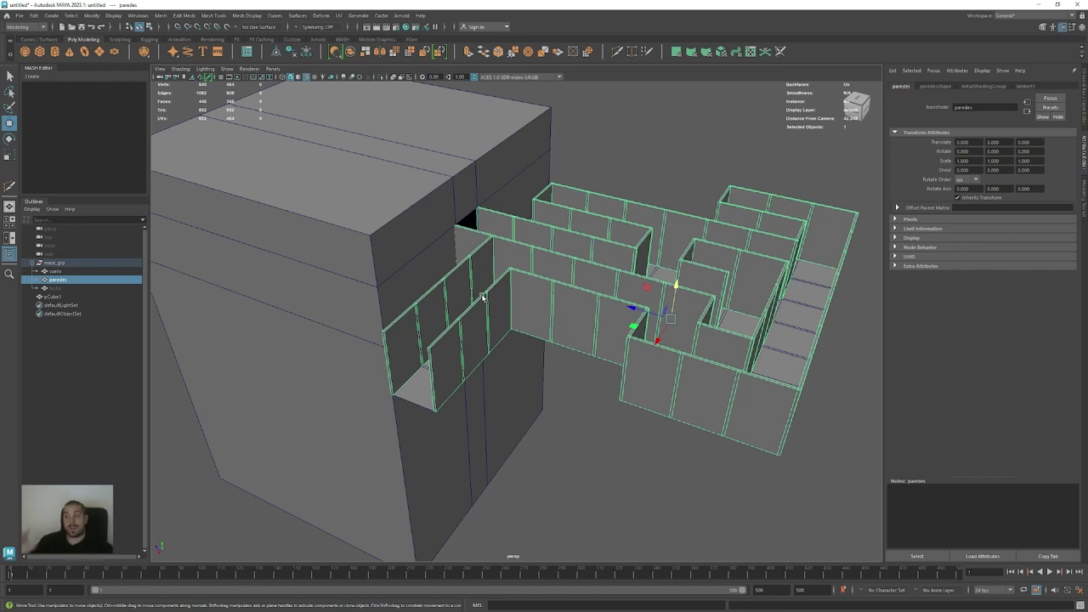
right_click_drag(512, 278, 563, 338, "alt")
left_click_drag(563, 338, 536, 344, "alt")
right_click_drag(535, 344, 625, 357, "alt")
left_click_drag(625, 357, 592, 310, "alt")
middle_click_drag(697, 243, 582, 291, "alt")
right_click_drag(553, 304, 555, 335)
left_click(556, 347)
left_click_drag(563, 371, 224, 280, "alt")
left_click(224, 280)
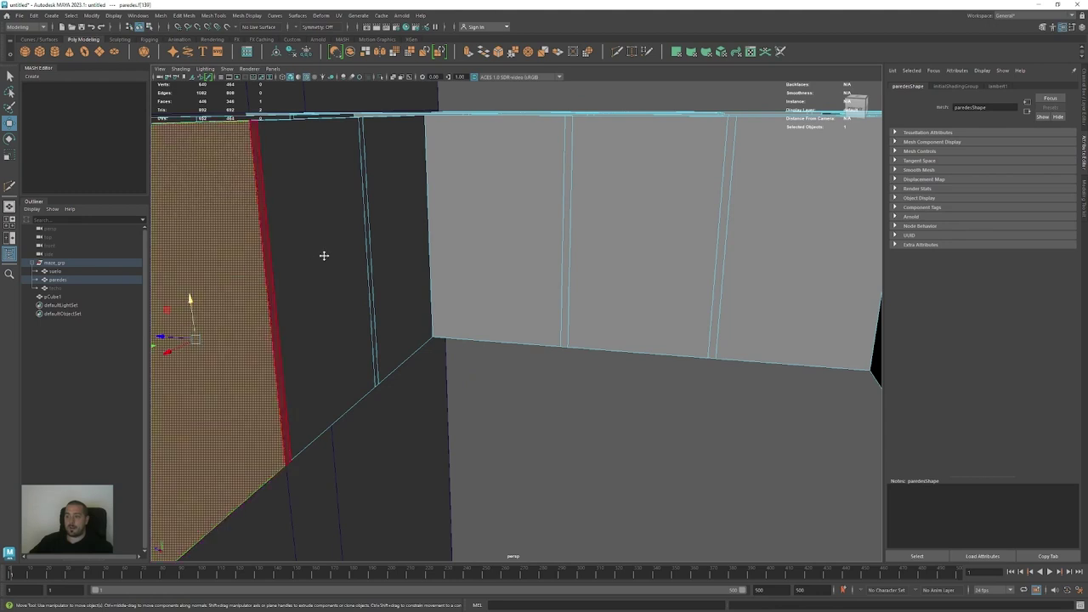
left_click_drag(323, 252, 458, 346, "alt")
left_click_drag(517, 325, 400, 300, "alt")
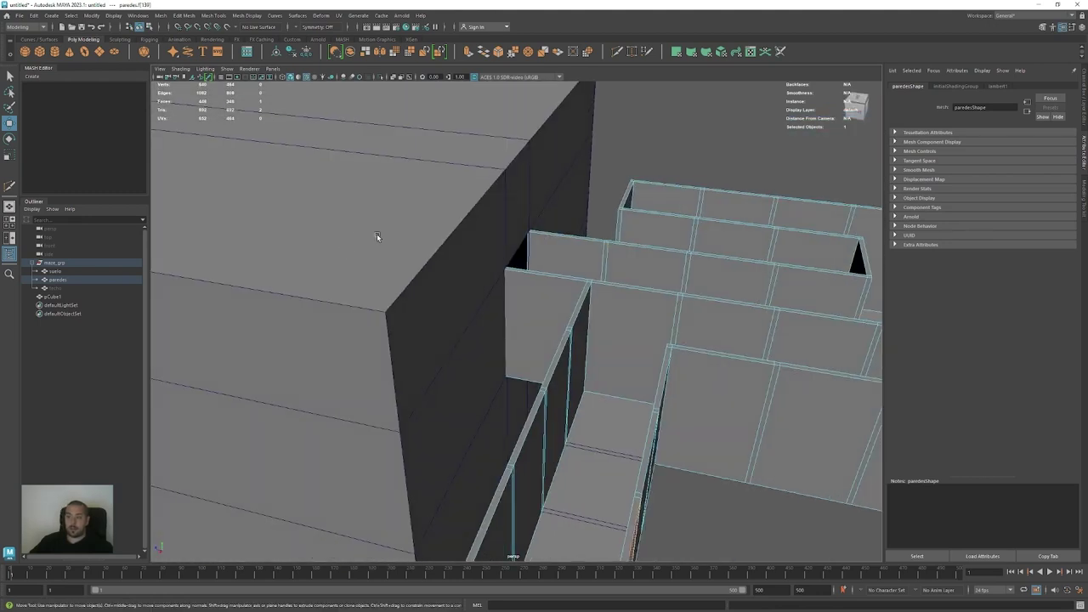
Examine the cube room's outer faces and, through the corridor doorway, the shading of its interior faces
right_click_drag(531, 234, 586, 243)
left_click_drag(587, 244, 539, 339, "alt")
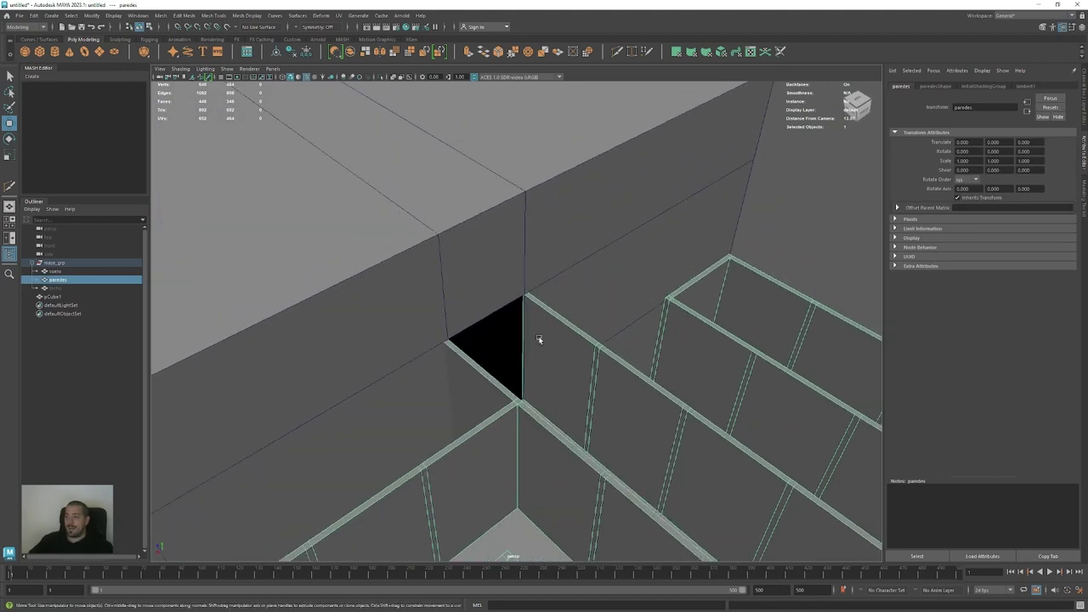
left_click(352, 264)
left_click_drag(462, 294, 376, 306, "alt")
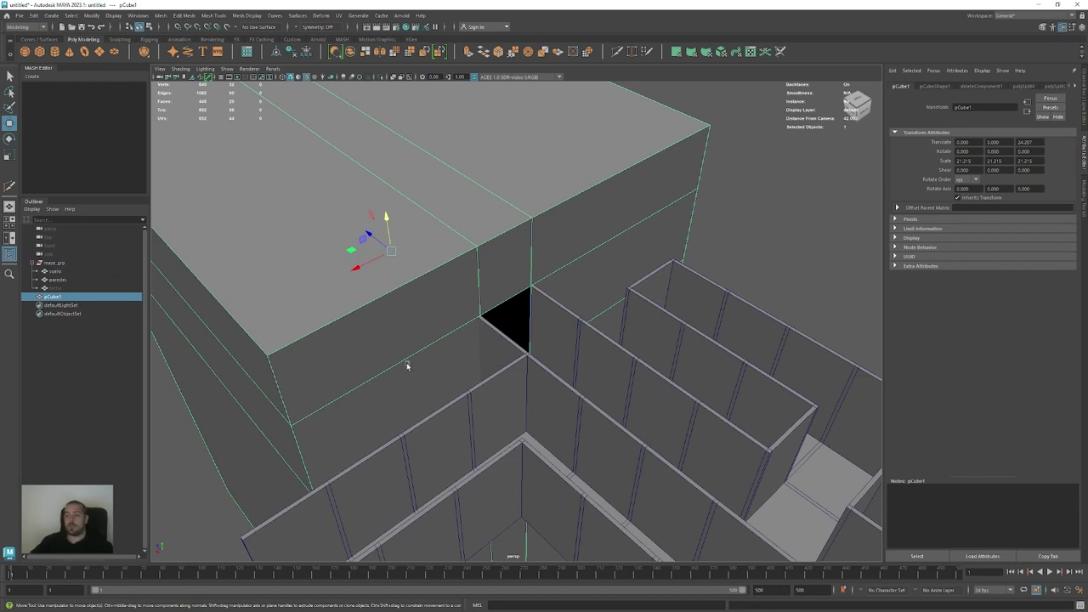
left_click_drag(480, 329, 418, 308, "alt")
right_click_drag(418, 308, 483, 384, "alt")
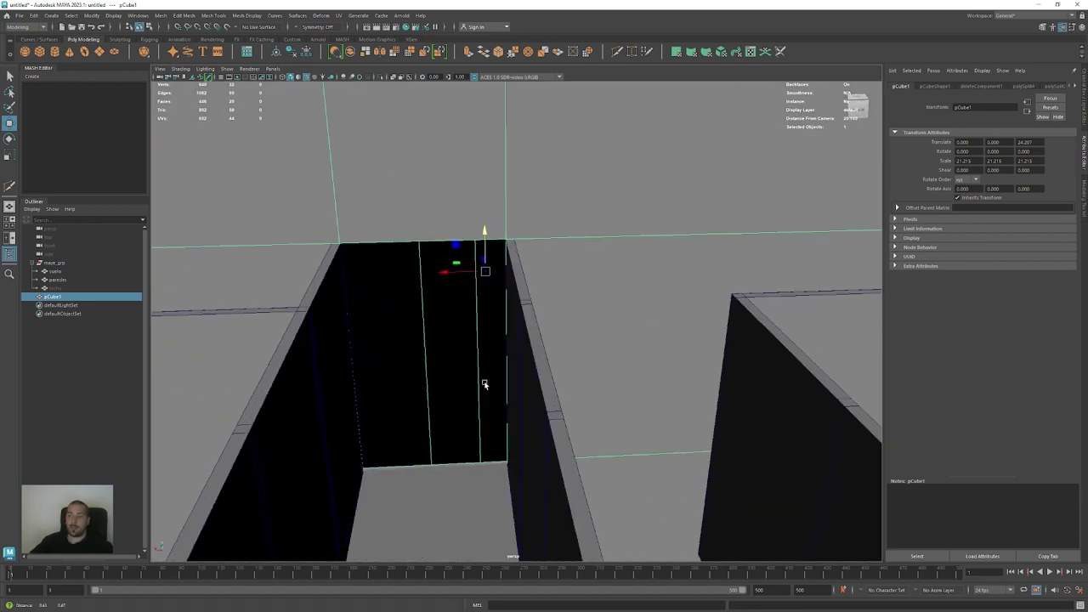
left_click_drag(483, 384, 474, 388, "alt")
right_click_drag(474, 389, 674, 356, "alt")
left_click_drag(675, 356, 495, 424, "alt")
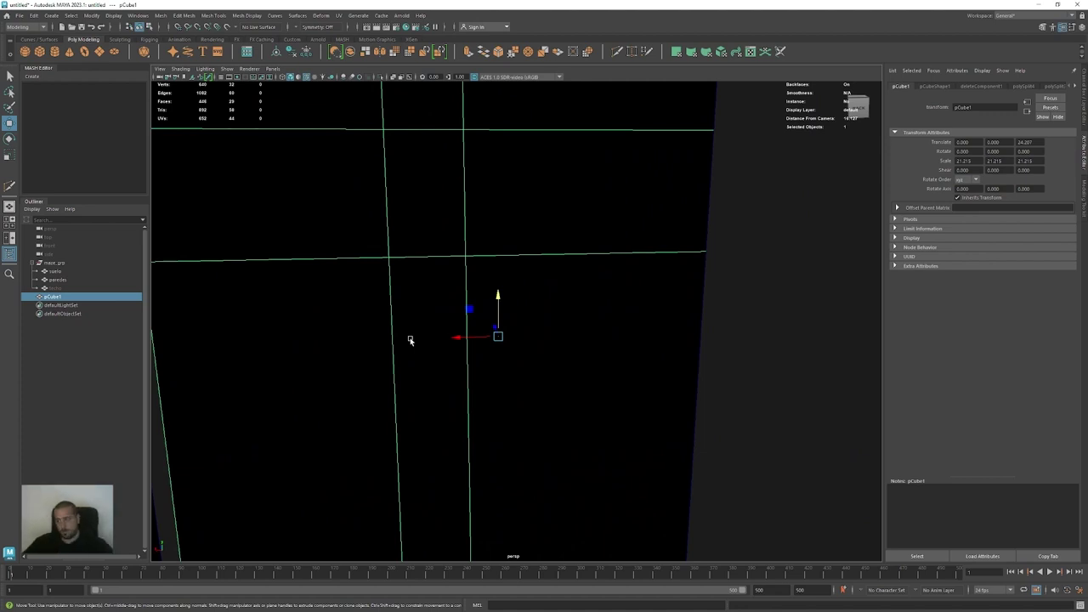
right_click_drag(447, 289, 282, 287, "alt")
left_click_drag(283, 286, 238, 330, "alt")
right_click_drag(238, 330, 204, 347, "alt")
left_click_drag(204, 348, 395, 327, "alt")
Reverse the normals of all the cube room's faces, then return to object mode with nothing selected
right_click_drag(404, 277, 404, 297)
left_click(404, 297)
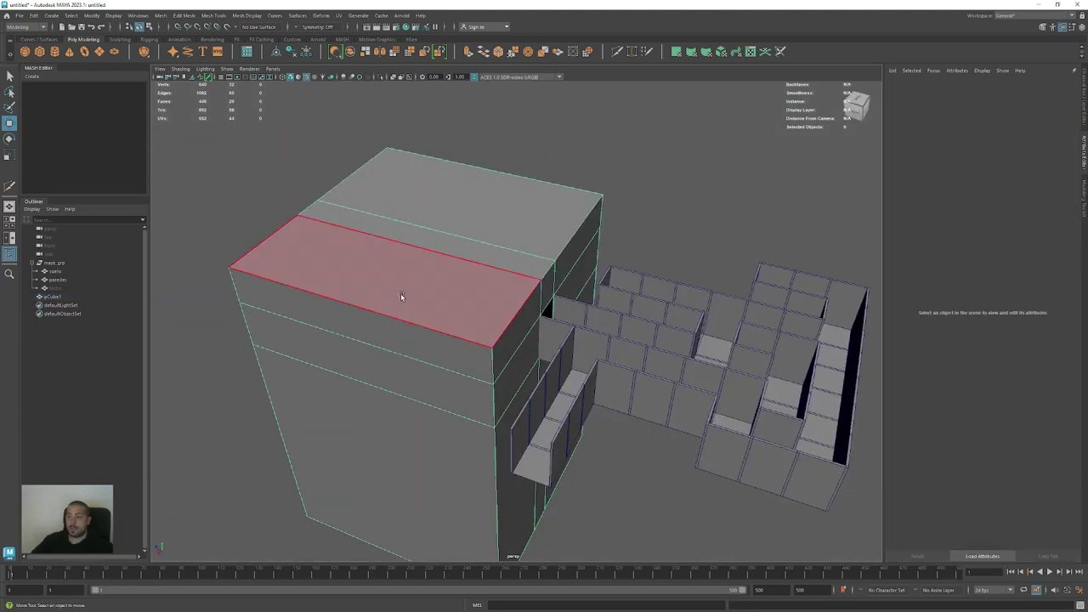
left_click(401, 295)
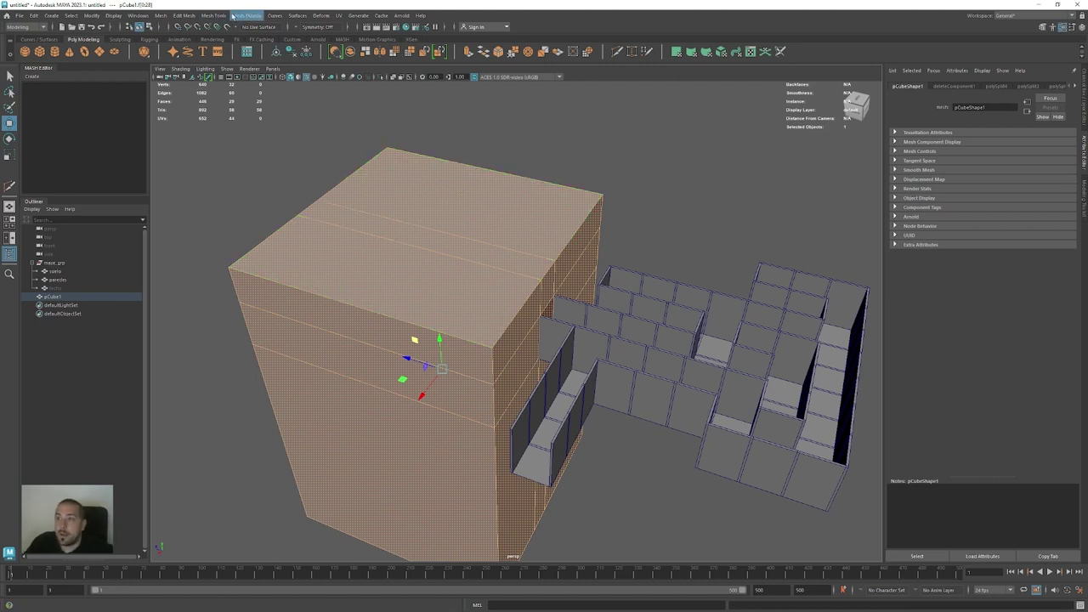
left_click(247, 16)
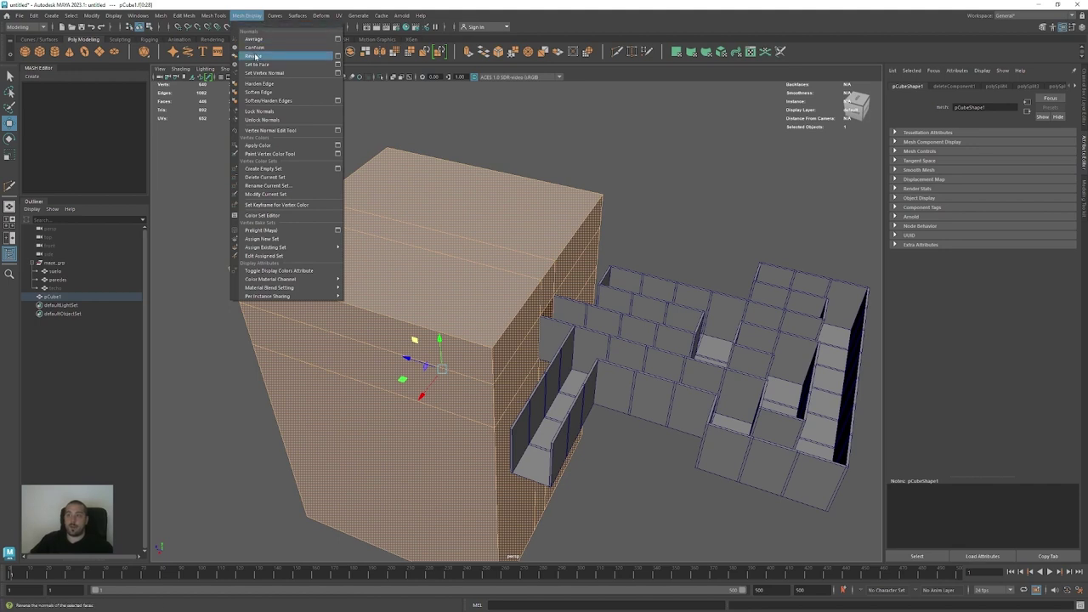
left_click(256, 57)
right_click_drag(458, 273, 581, 206)
left_click(621, 209)
Examine the room's inner faces through the corridor doorway, and the whole maze and cube from outside
left_click_drag(583, 245, 546, 252, "alt")
right_click_drag(487, 230, 556, 229, "alt")
middle_click_drag(556, 228, 540, 226, "alt")
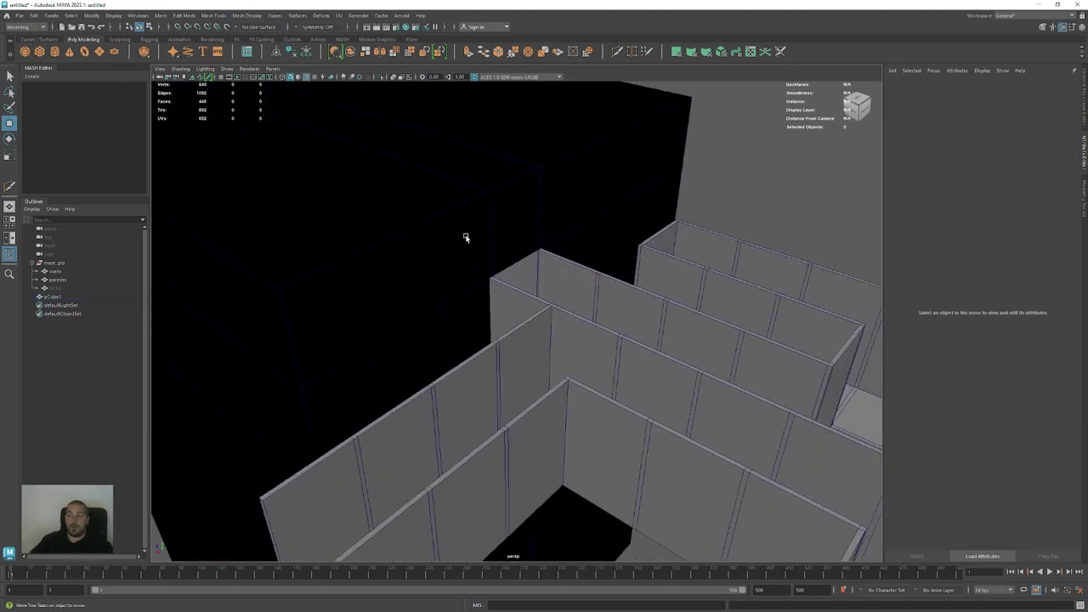
left_click_drag(426, 222, 367, 168, "alt")
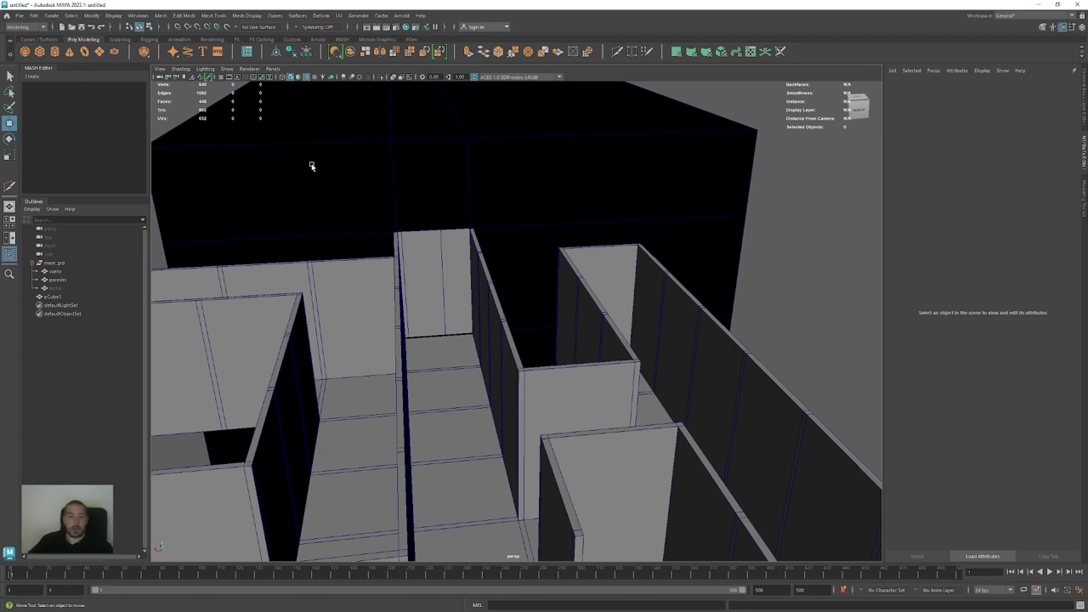
right_click_drag(350, 180, 636, 204, "alt")
middle_click_drag(459, 238, 550, 309, "alt")
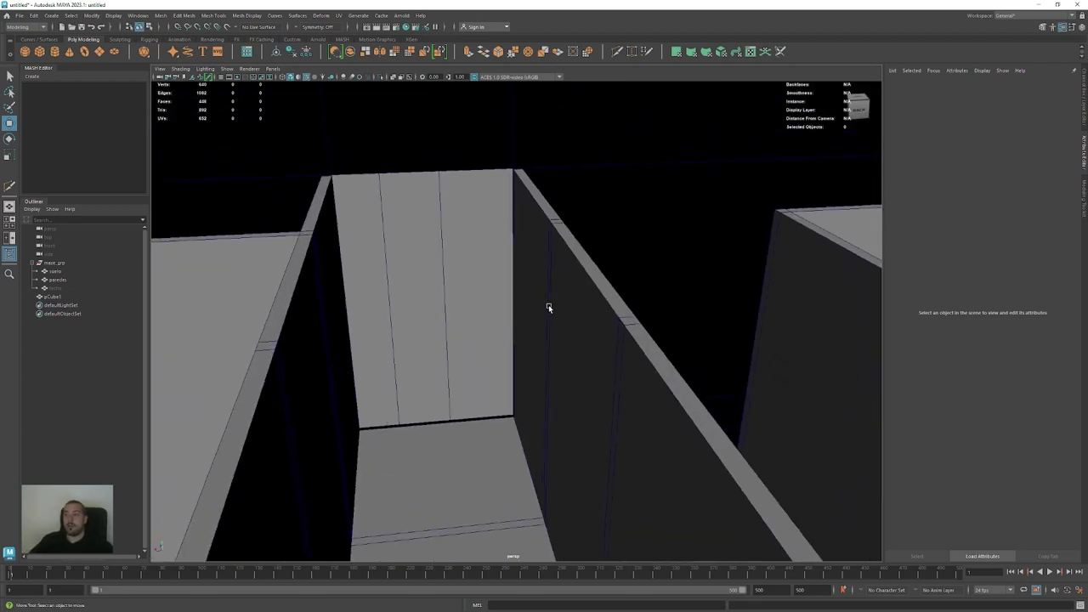
left_click_drag(549, 308, 540, 299, "alt")
right_click_drag(272, 260, 379, 265, "alt")
middle_click_drag(379, 266, 483, 263, "alt")
right_click_drag(482, 264, 907, 260, "alt")
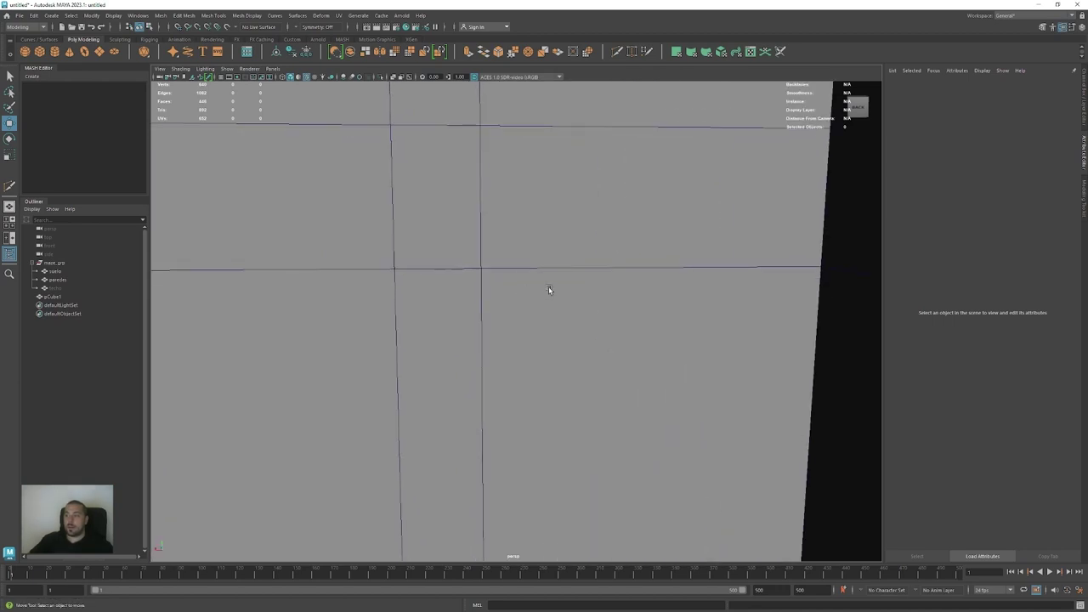
left_click_drag(548, 286, 571, 289, "alt")
right_click_drag(571, 289, 616, 306, "alt")
scroll(615, 306, "down", 6)
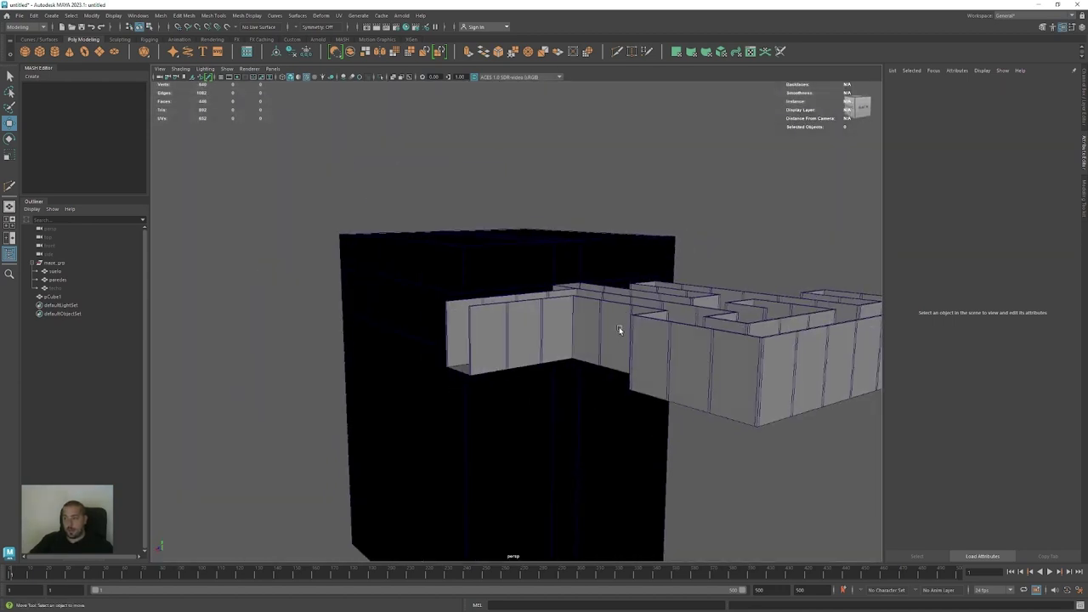
left_click_drag(547, 351, 366, 255, "alt")
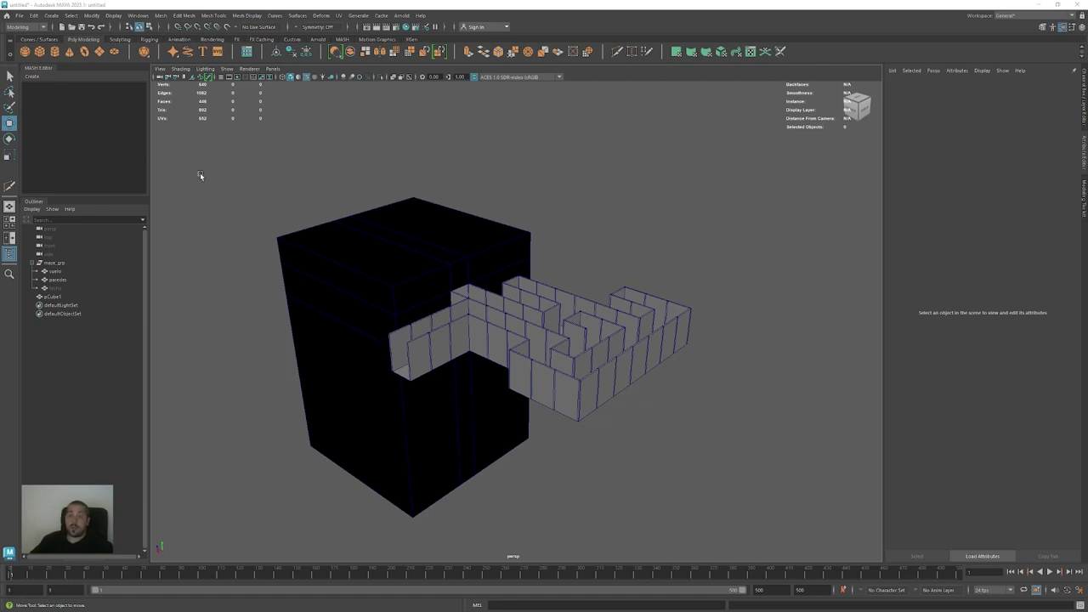
Create a TheMaze_Project folder, set it as the current project and create a default workspace in it
left_click(18, 15)
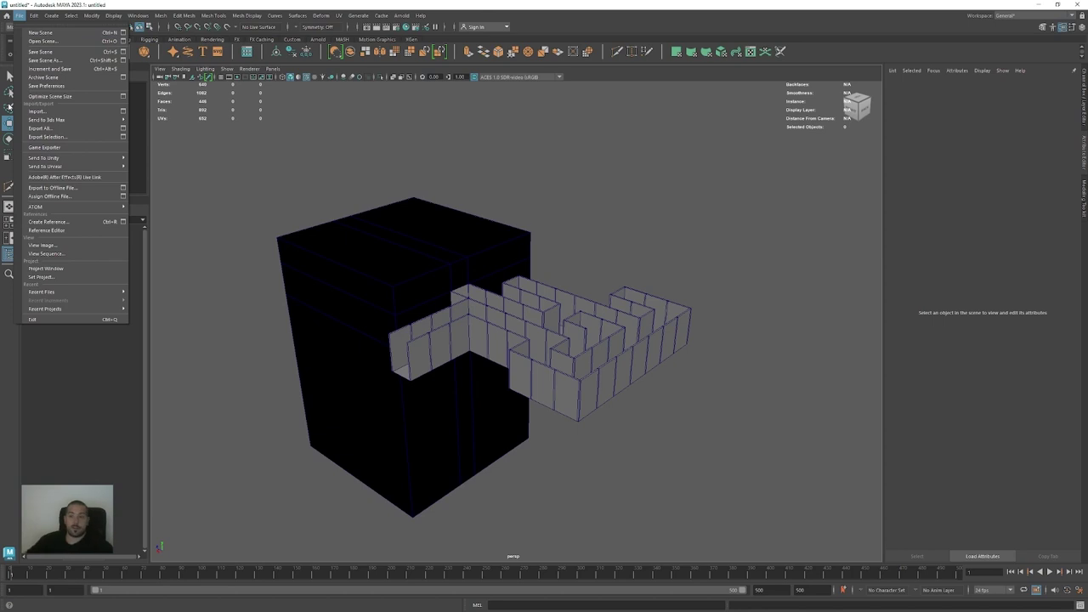
left_click(57, 277)
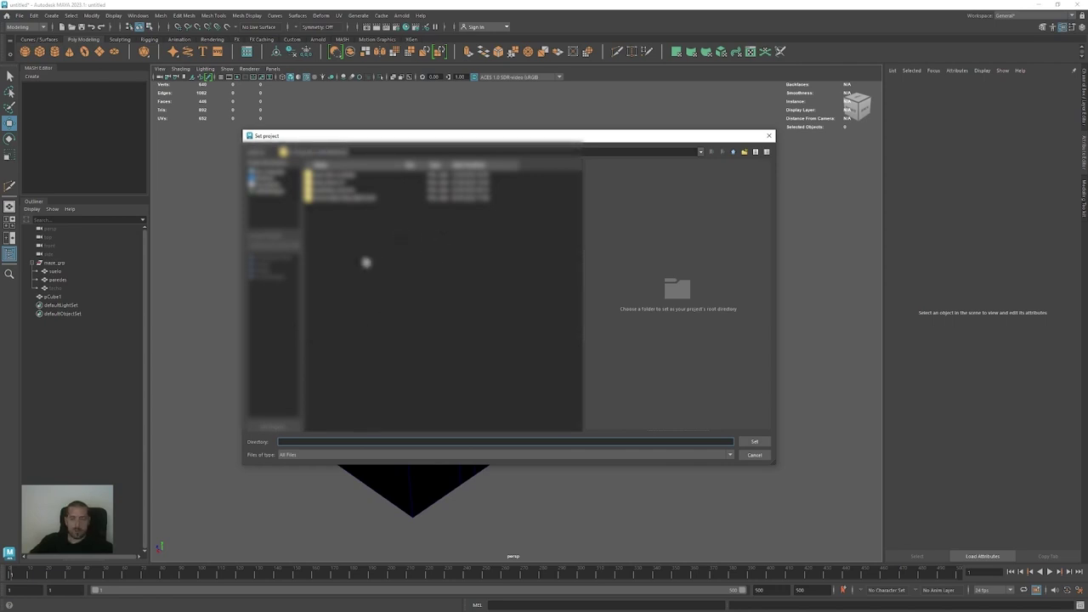
right_click(344, 237)
left_click(383, 253)
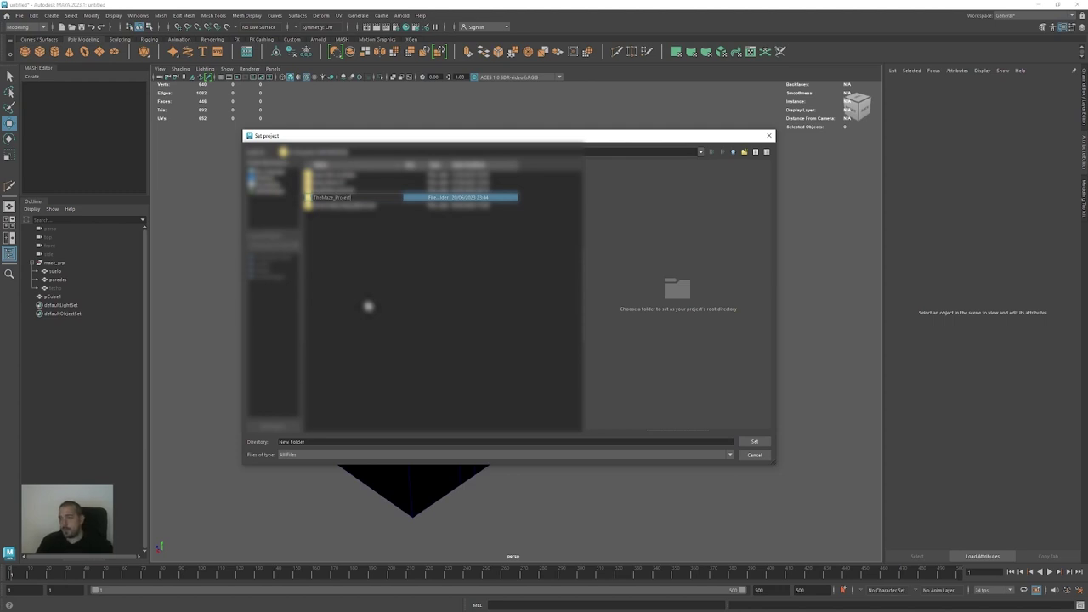
key("Return")
key("Return")
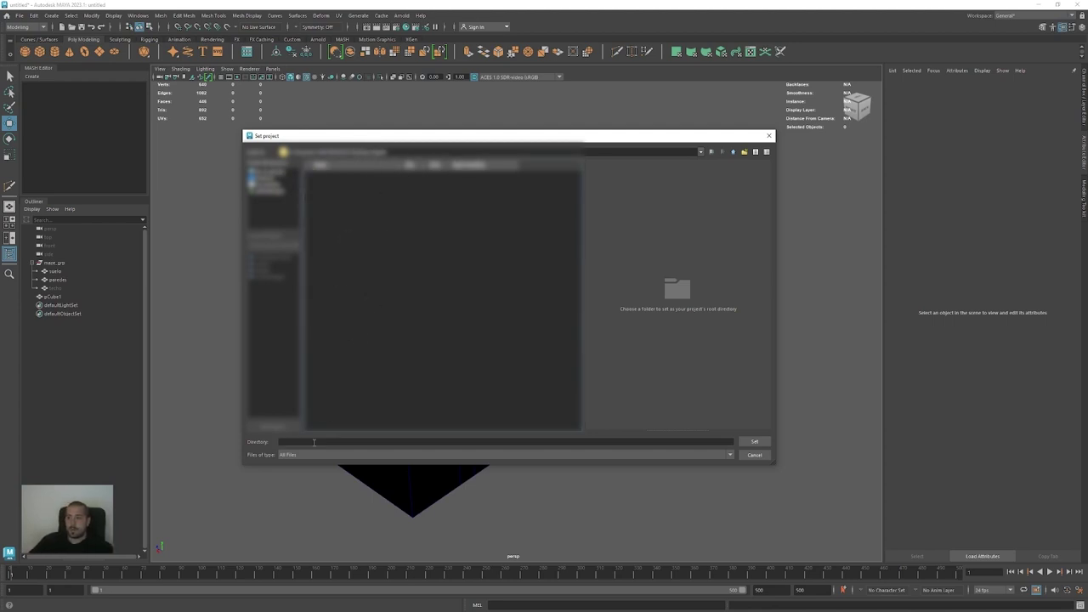
left_click(752, 442)
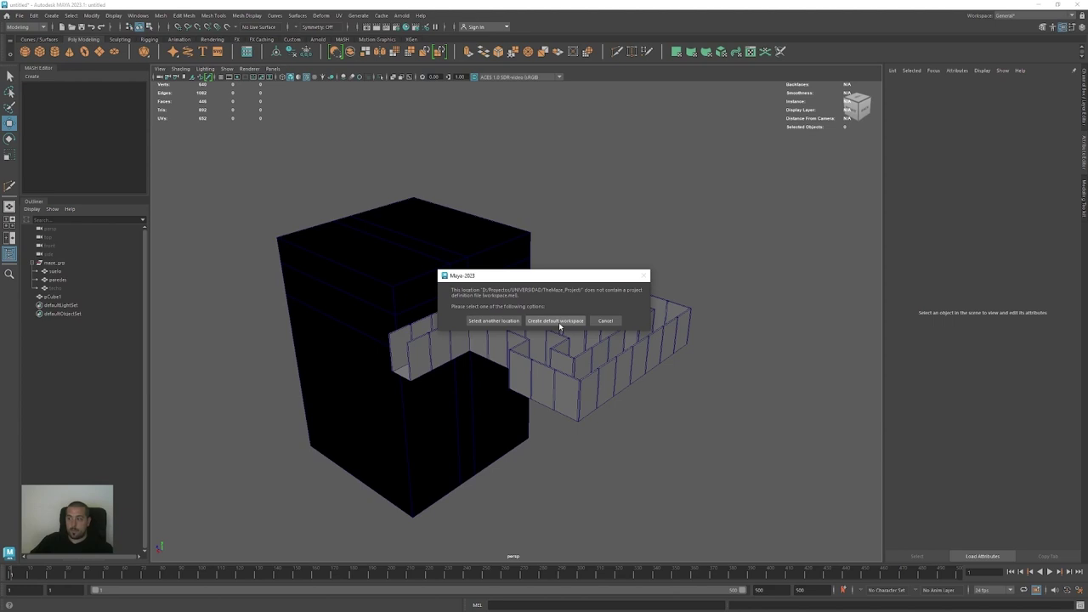
left_click(557, 321)
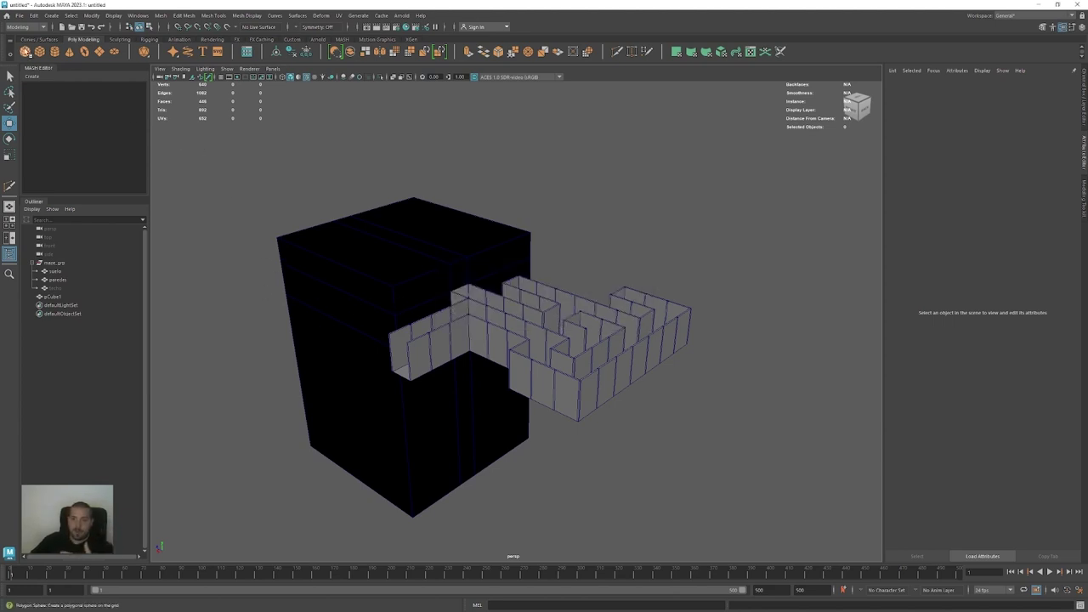
Review the project's primary folder locations in the Project Window and accept them to generate the folders
left_click(18, 15)
mouse_move(34, 15)
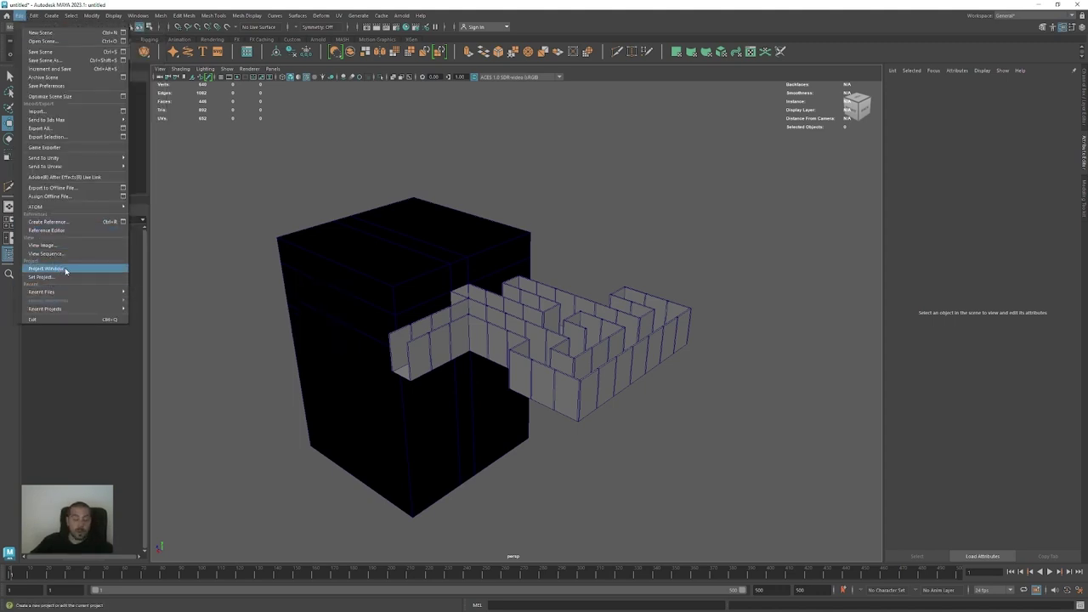
left_click(65, 269)
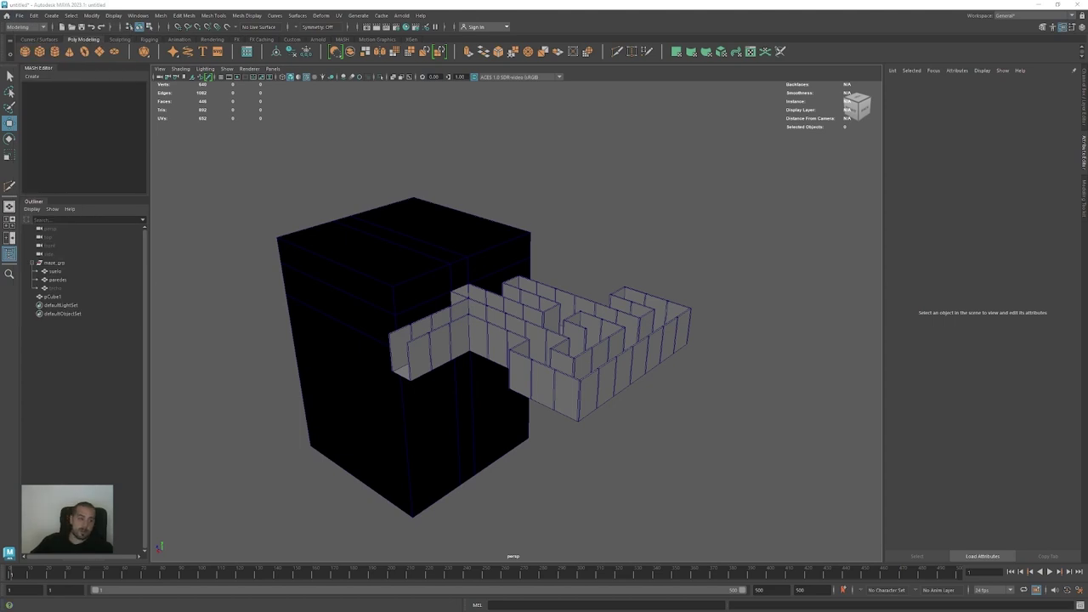
left_click_drag(525, 187, 346, 157)
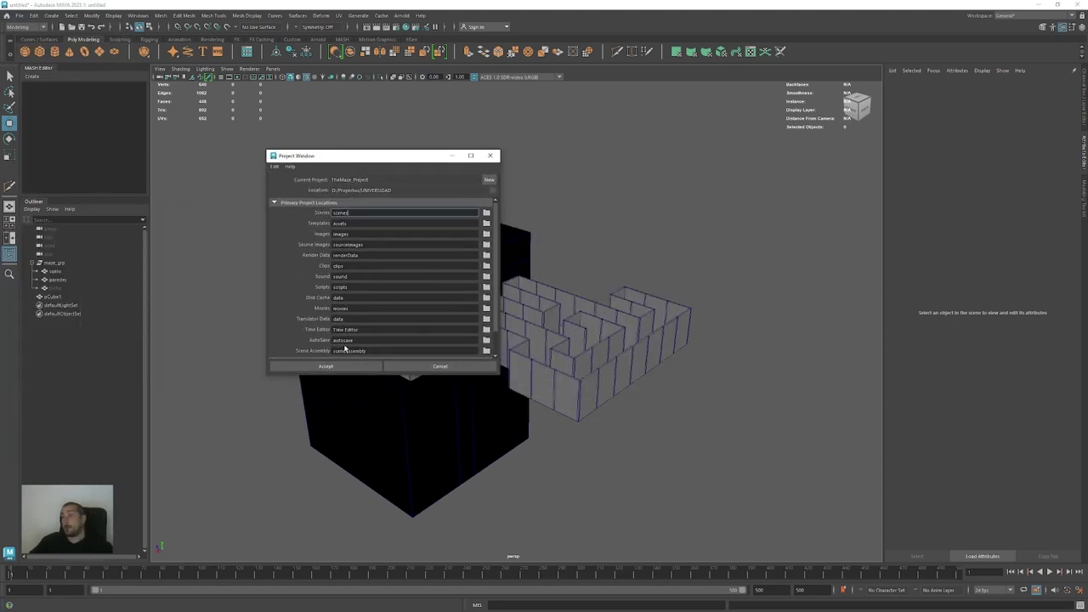
left_click_drag(429, 155, 411, 134)
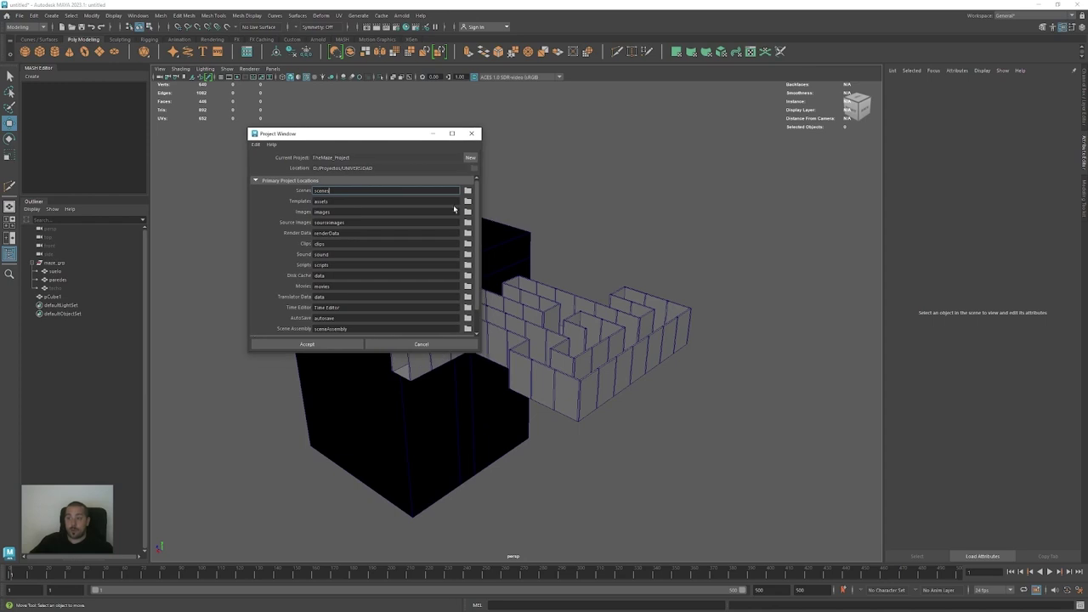
left_click_drag(393, 352, 393, 440)
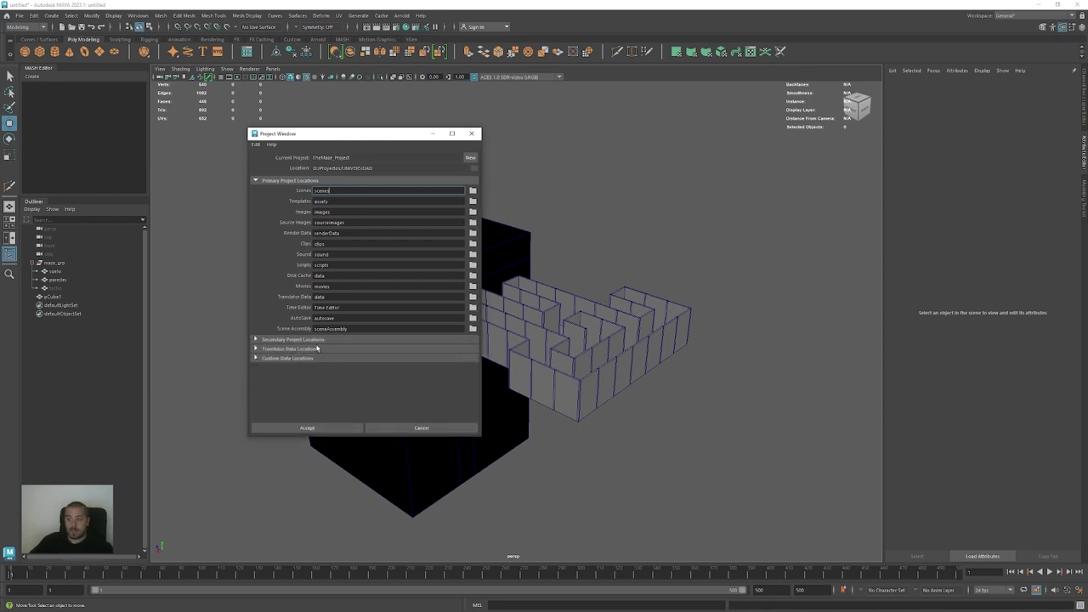
left_click(299, 428)
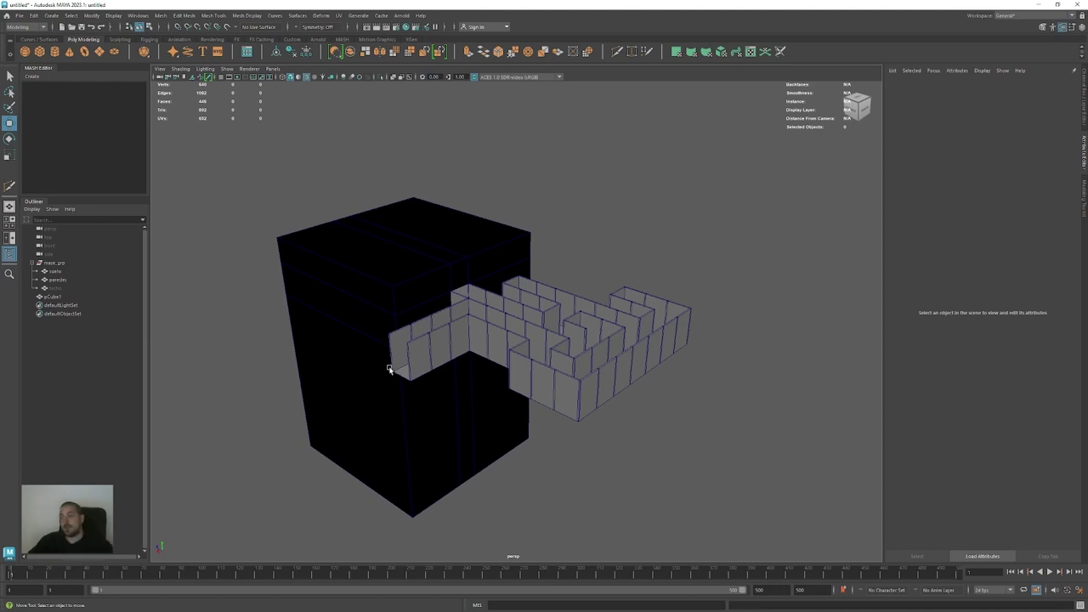
Save the scene as maze_01.ma in the project's scenes folder
key("ctrl+s")
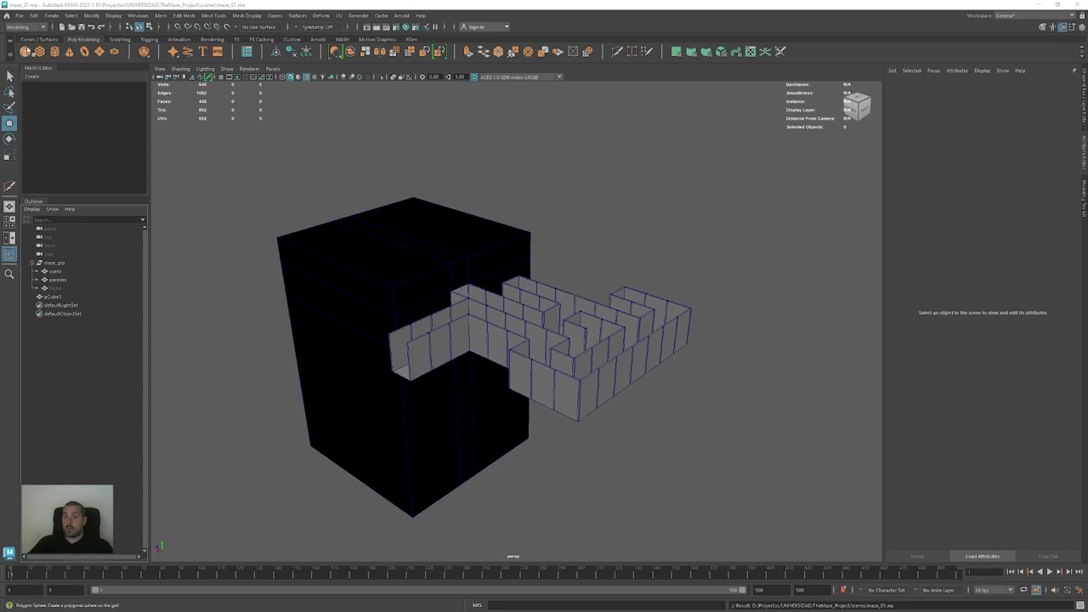
Check the saved maze_01.ma and its folder path in the Save Scene As dialog, then close it without saving
left_click(18, 16)
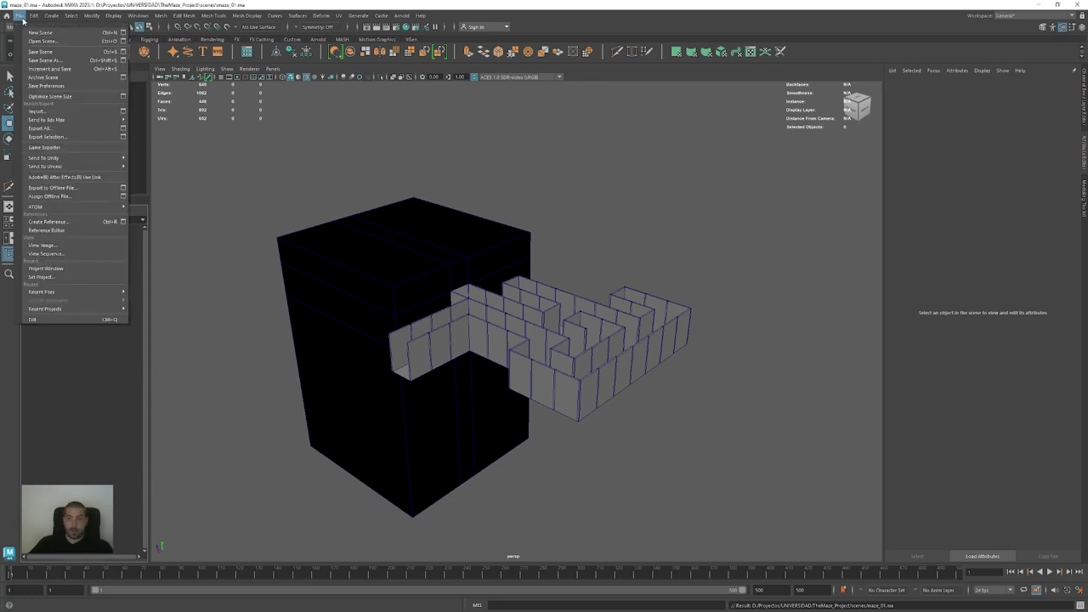
left_click(60, 60)
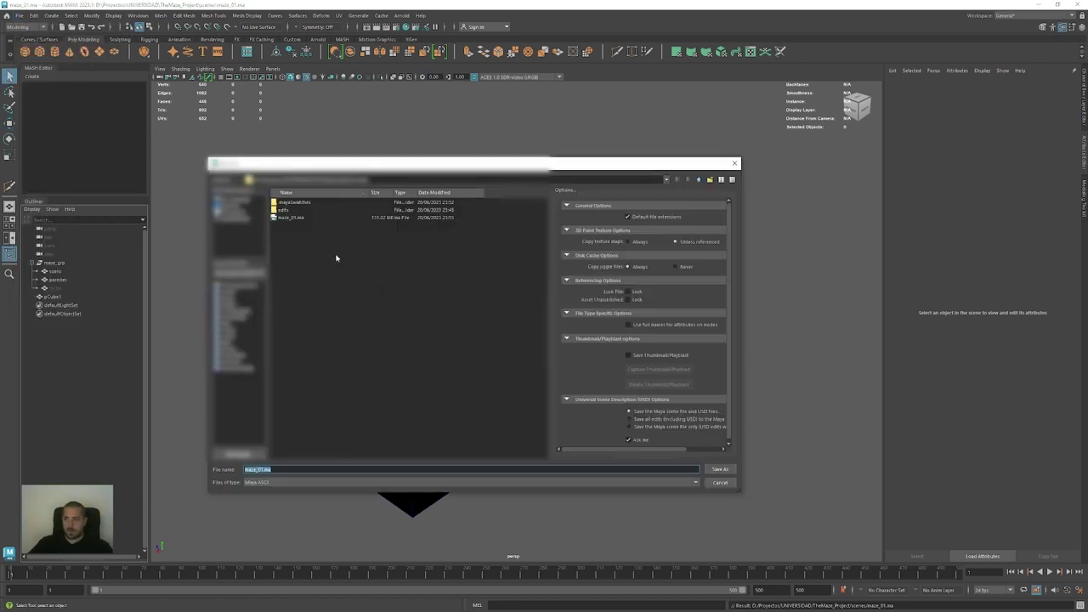
left_click_drag(283, 181, 382, 180)
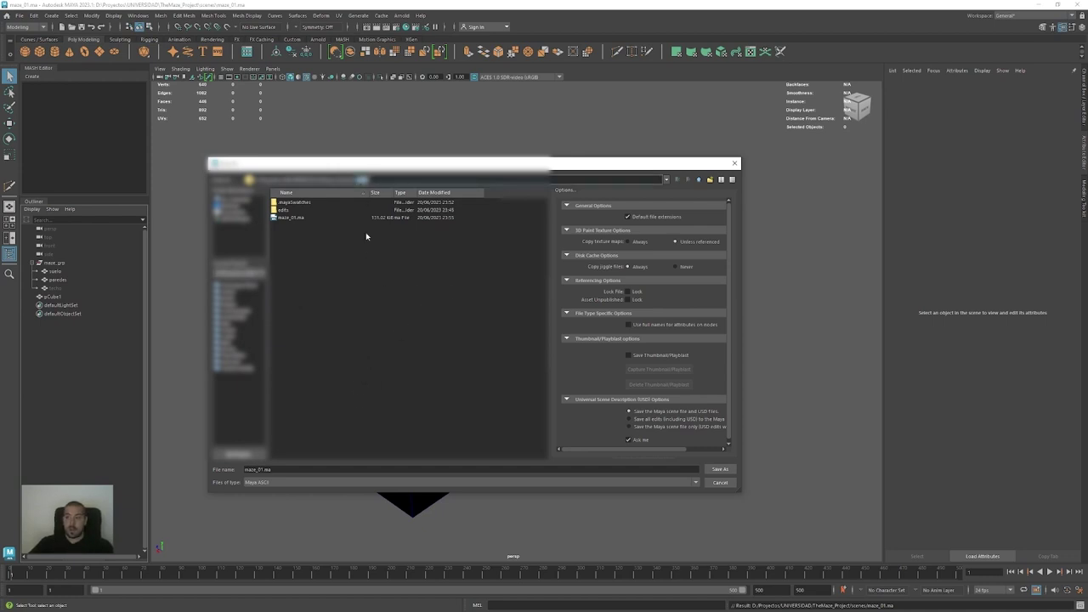
left_click(289, 219)
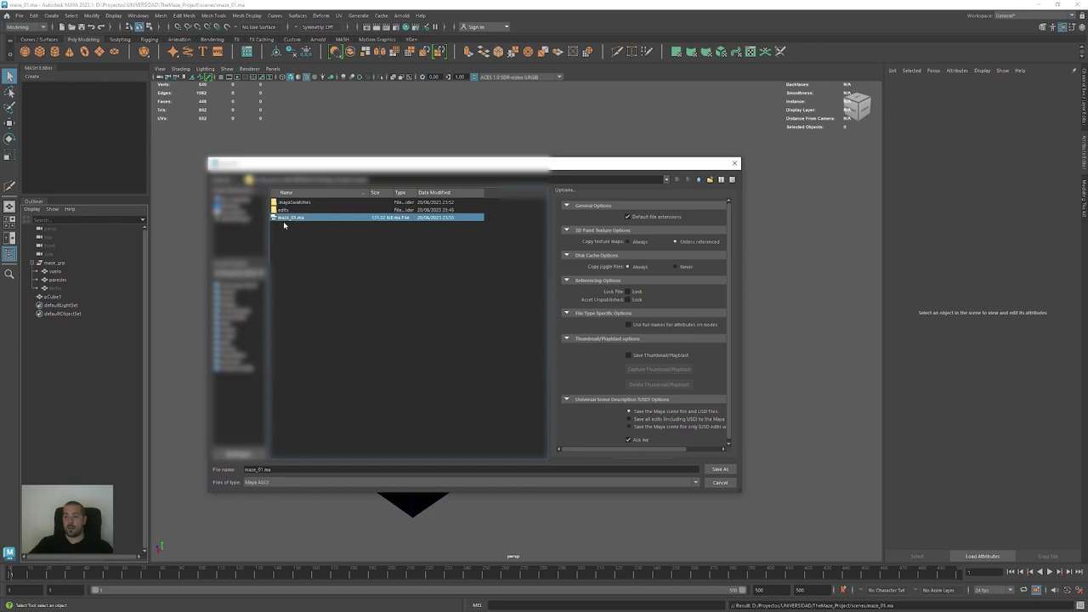
left_click(734, 165)
key("w")
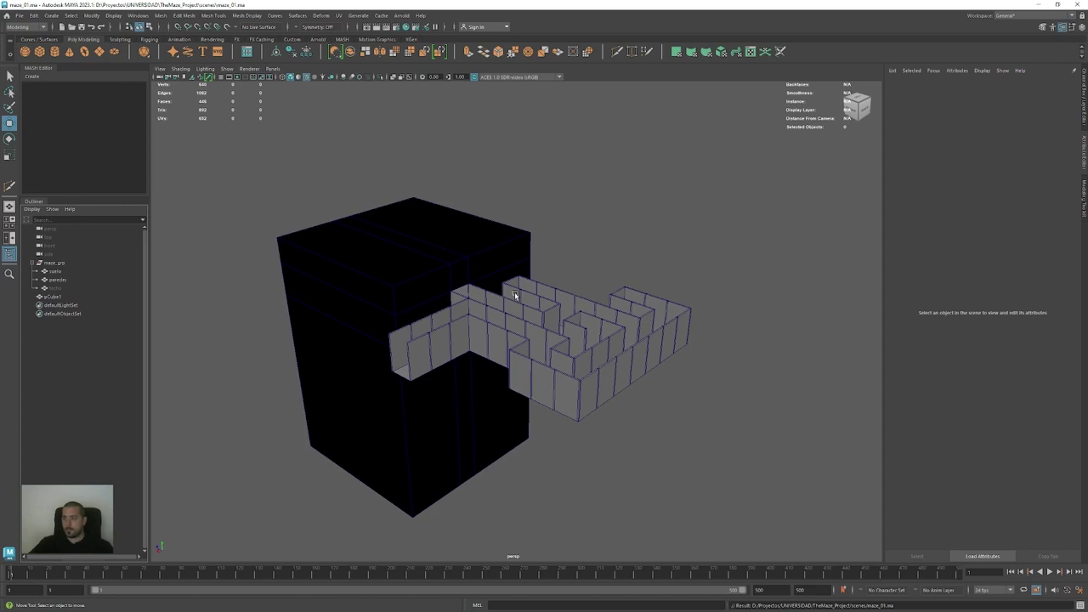
Hide the large cube room attached to the maze
left_click_drag(505, 302, 511, 333, "alt")
left_click(857, 102)
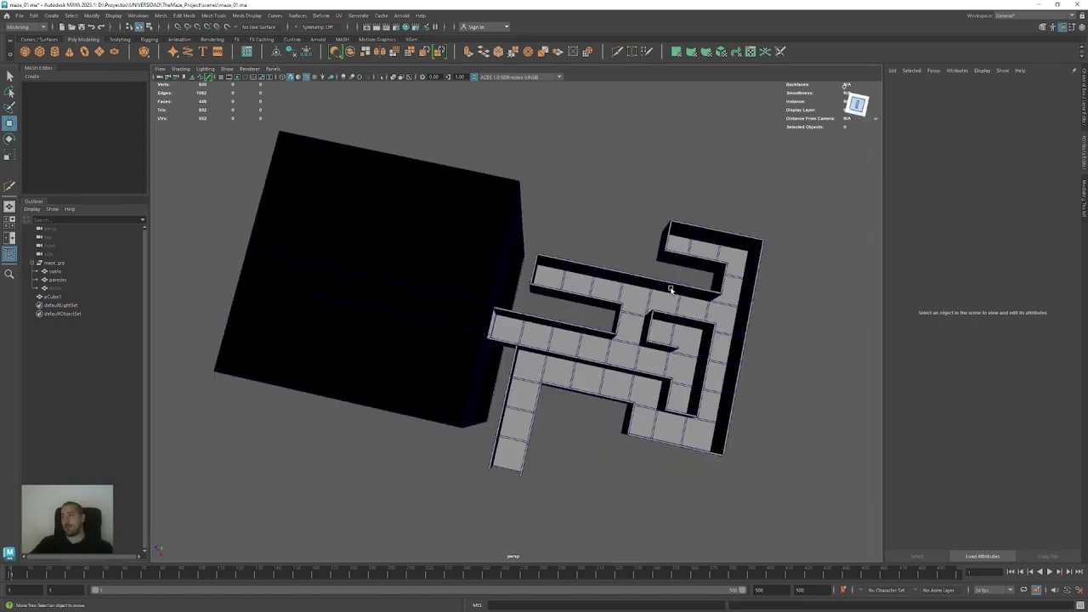
left_click(447, 291)
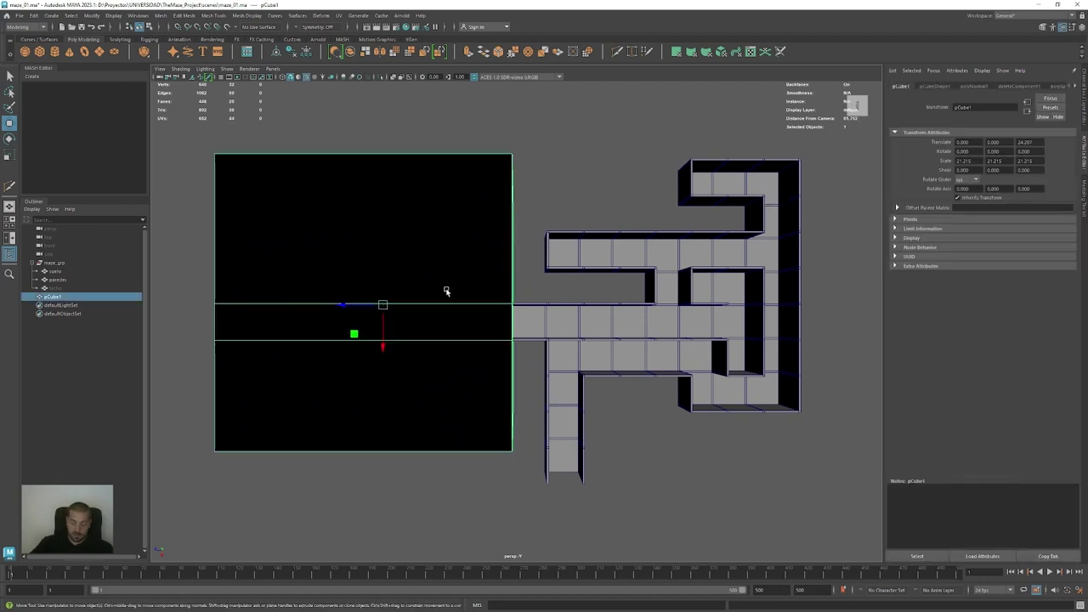
key("ctrl+h")
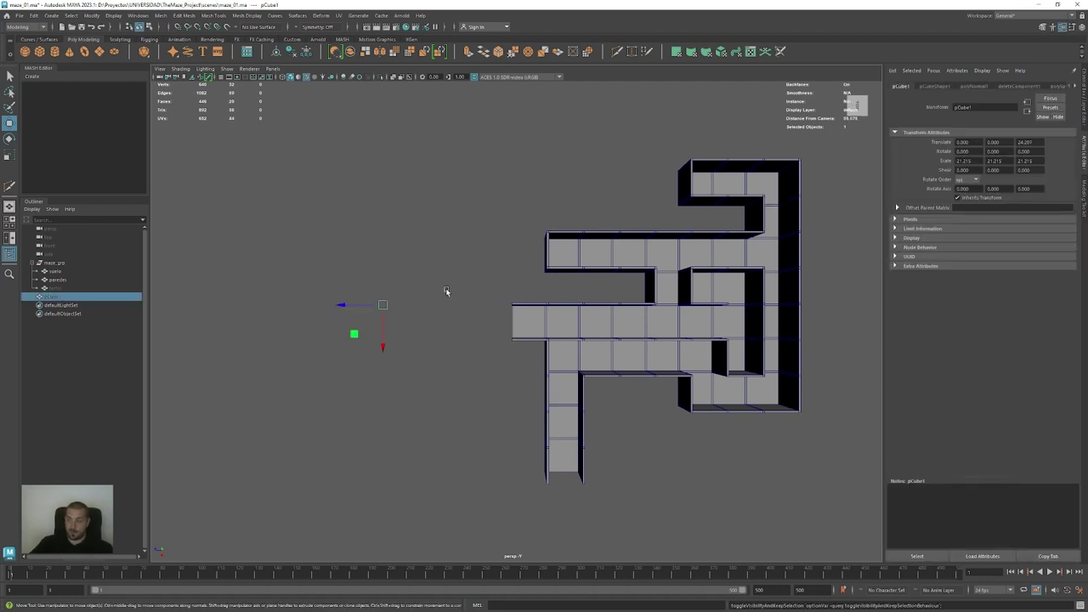
Rename the hidden cube as HAbitacionFinal and parent it under maze_grp
double_click(74, 296)
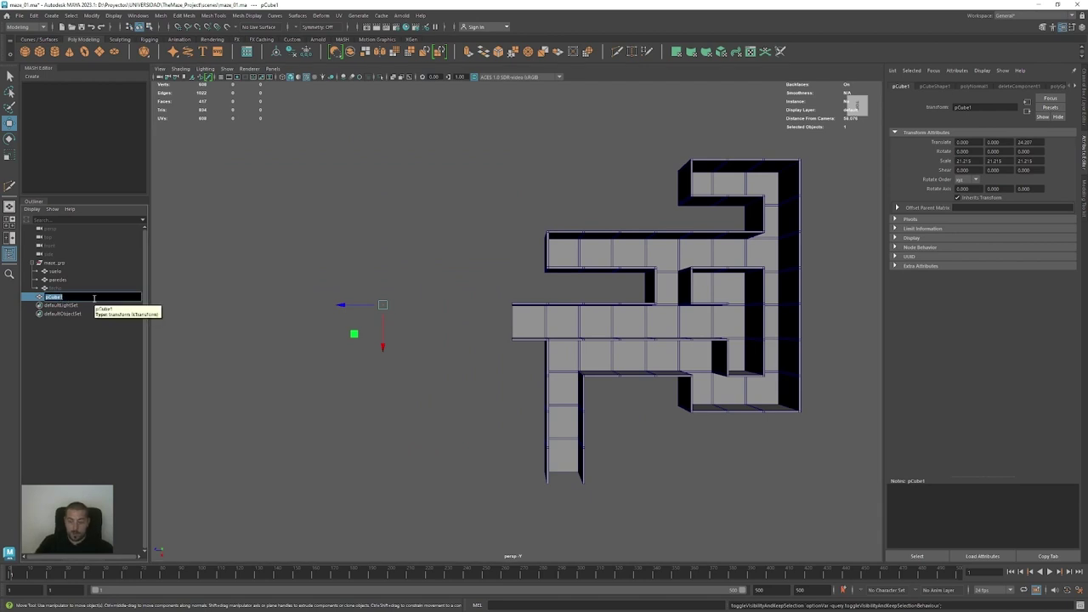
type("HAbitacionFinal")
key("Return")
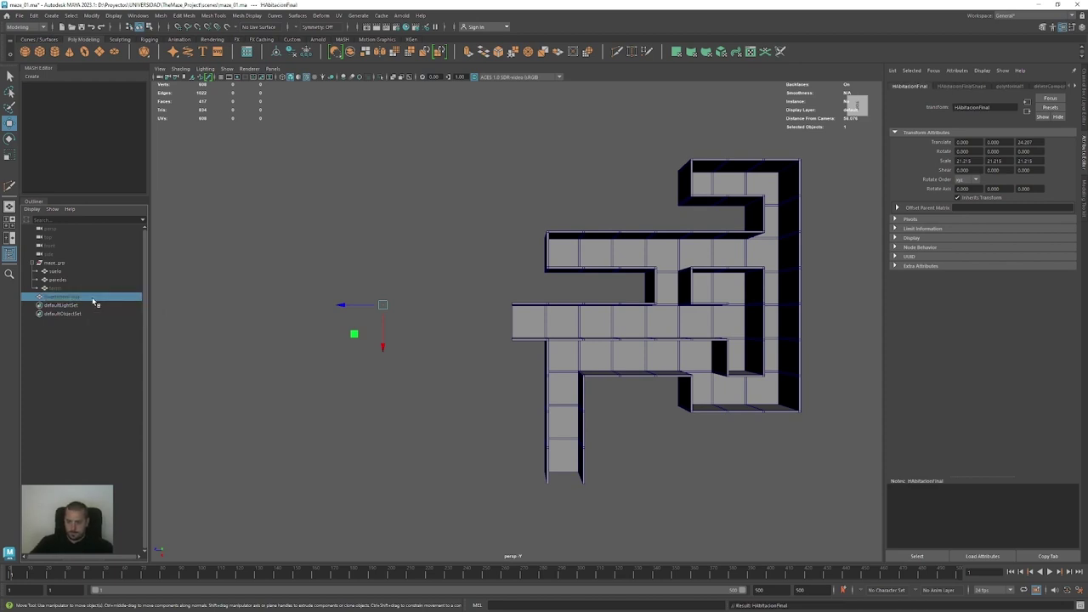
middle_click_drag(54, 301, 61, 268)
left_click(61, 358)
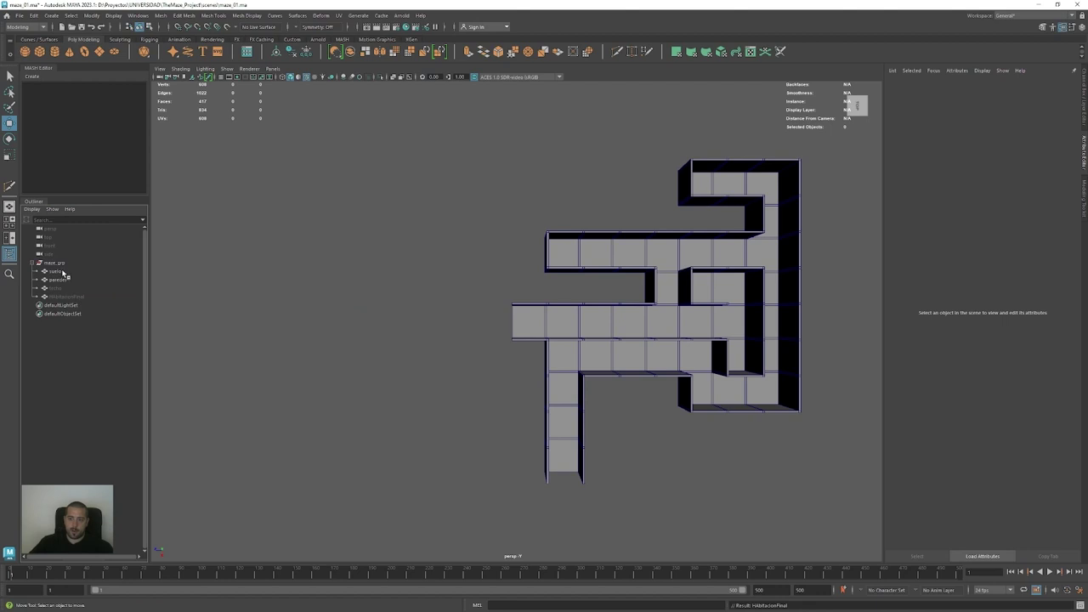
Switch the viewport to the orthographic top camera and frame the whole maze
middle_click_drag(723, 390, 506, 394, "alt")
right_click_drag(507, 393, 536, 386, "alt")
scroll(536, 389, "up", 2)
key("space")
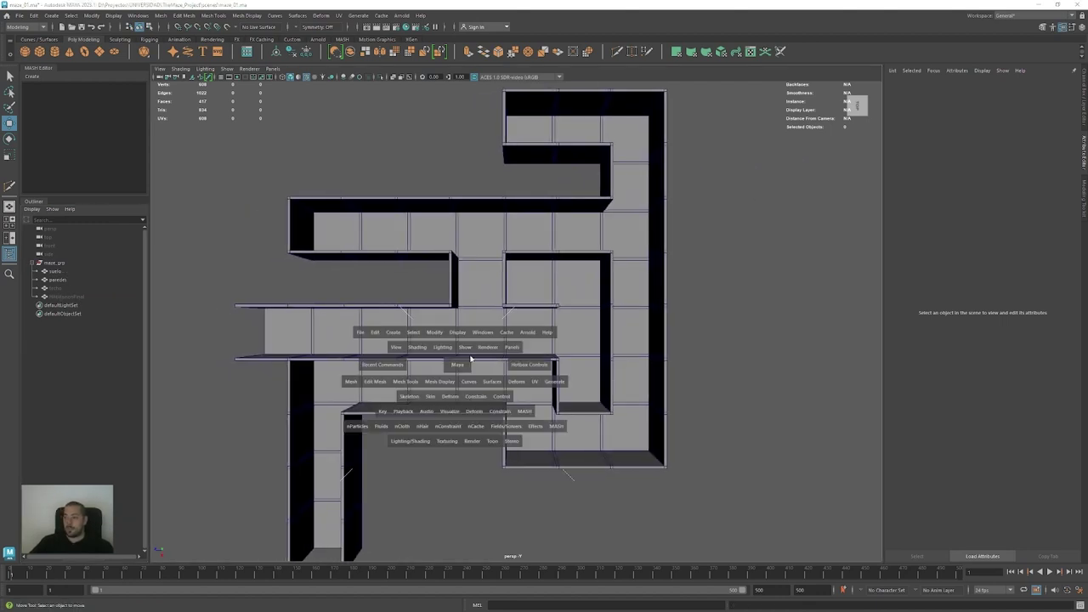
left_click_drag(464, 366, 427, 366)
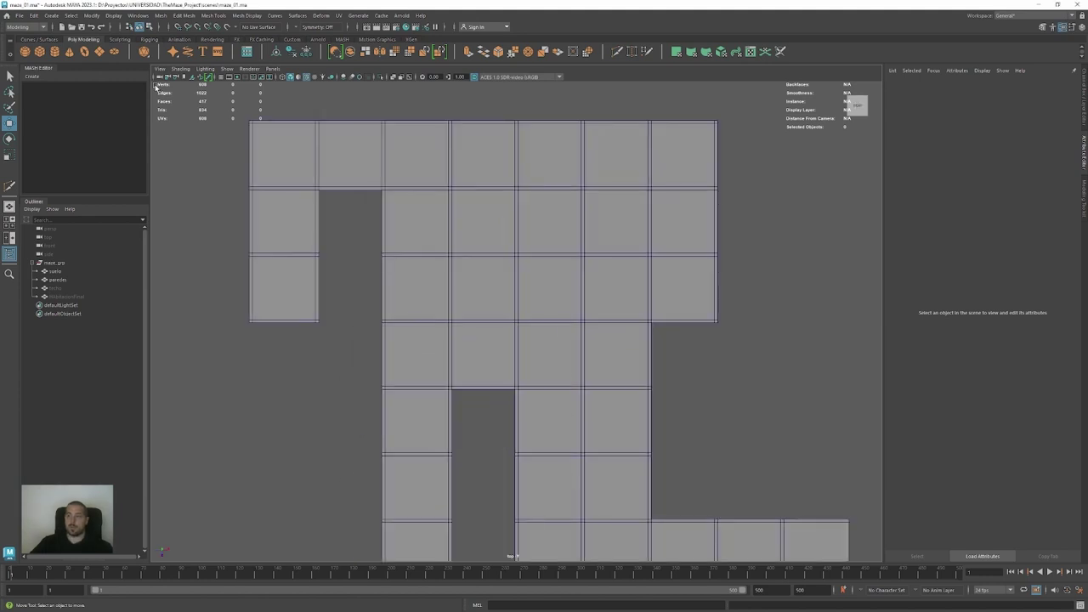
left_click(160, 77)
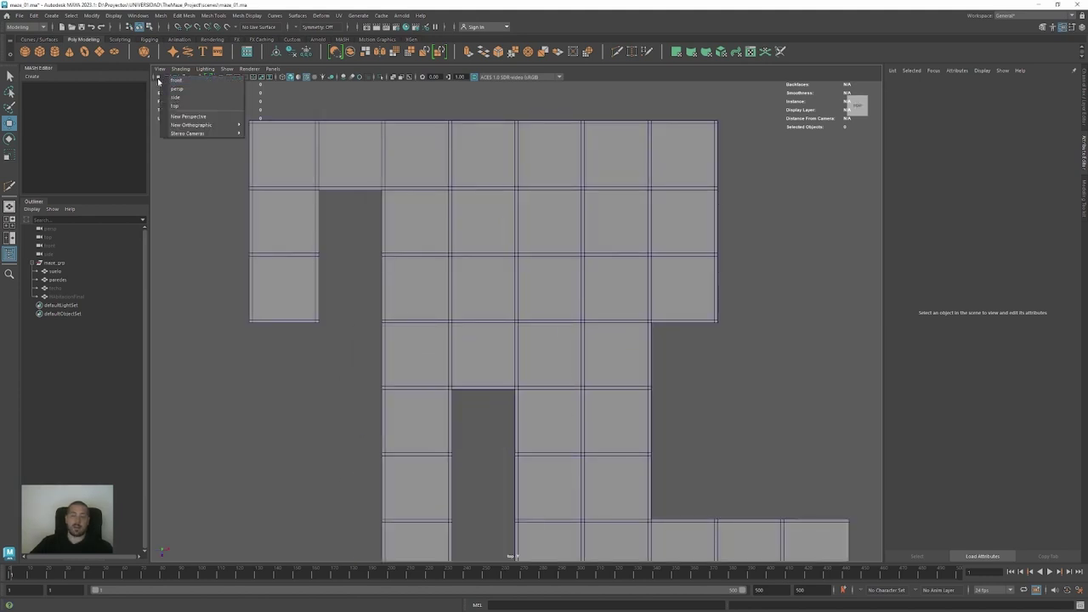
left_click(185, 107)
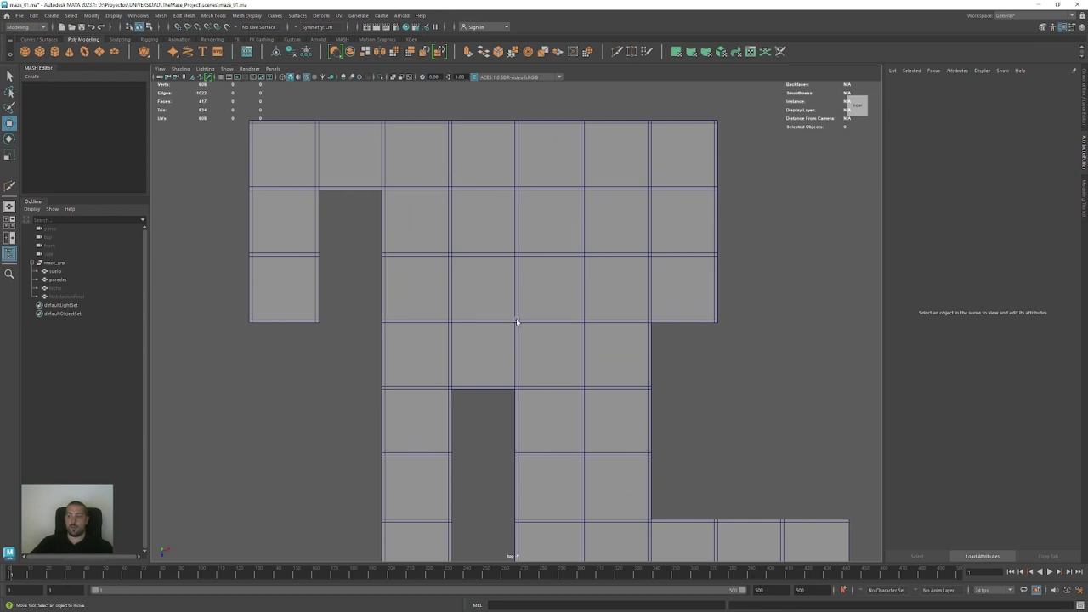
right_click_drag(617, 314, 452, 338, "alt")
middle_click_drag(451, 337, 411, 275, "alt")
right_click_drag(485, 302, 294, 190, "alt")
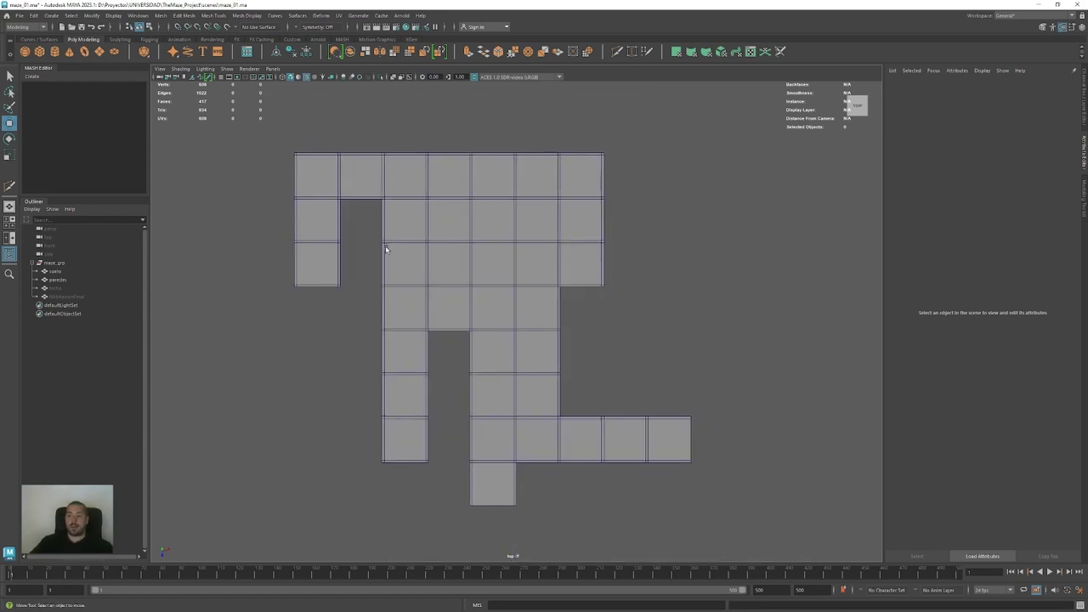
scroll(544, 334, "up", 2)
middle_click_drag(544, 334, 537, 315, "alt")
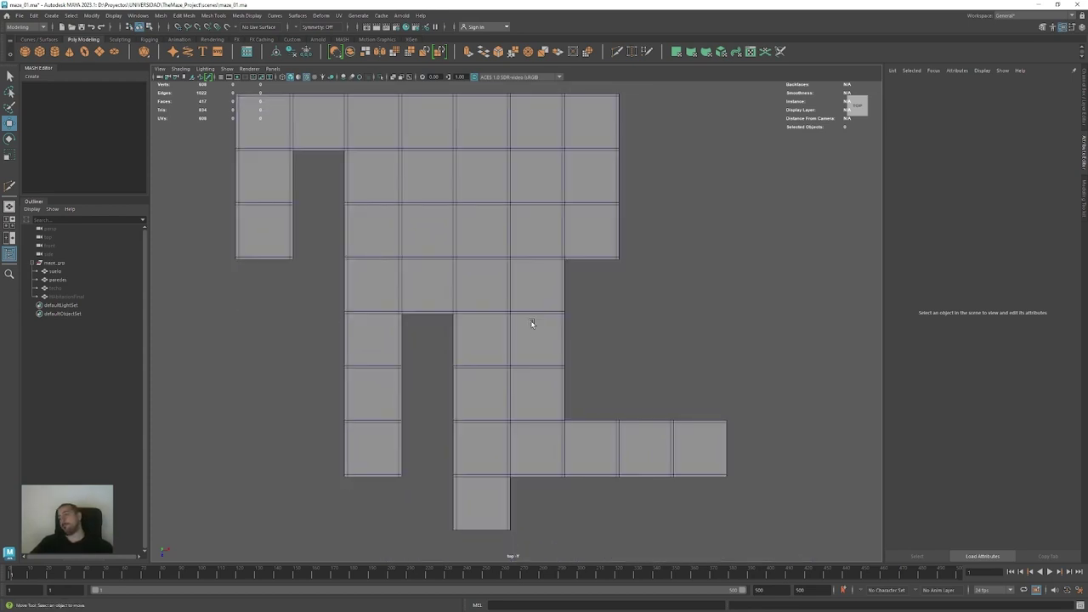
Hide the maze's floor mesh suelo so only the walls are displayed
left_click(528, 340)
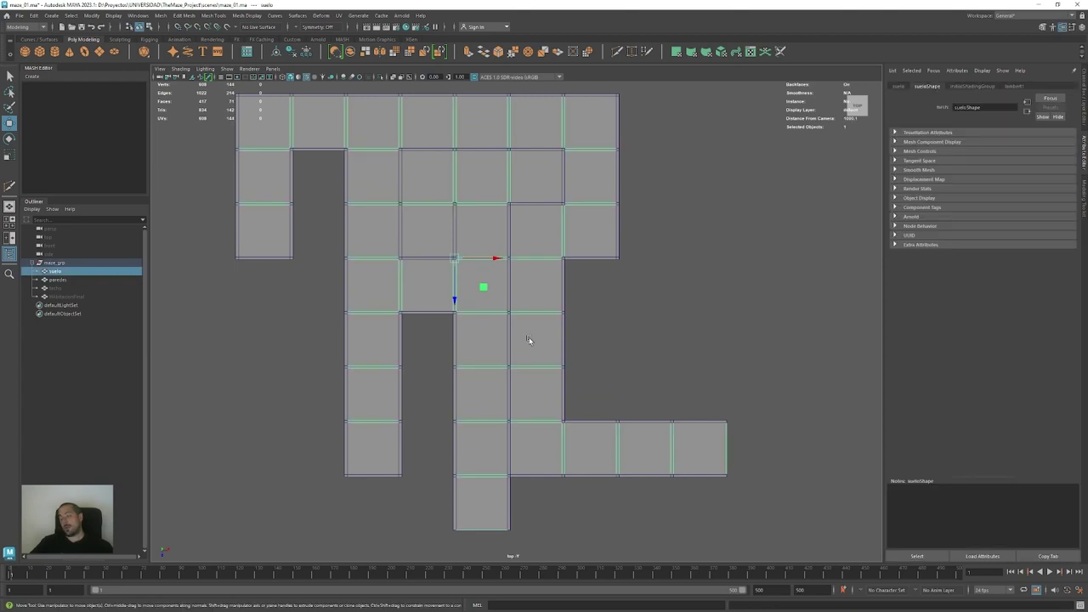
key("h")
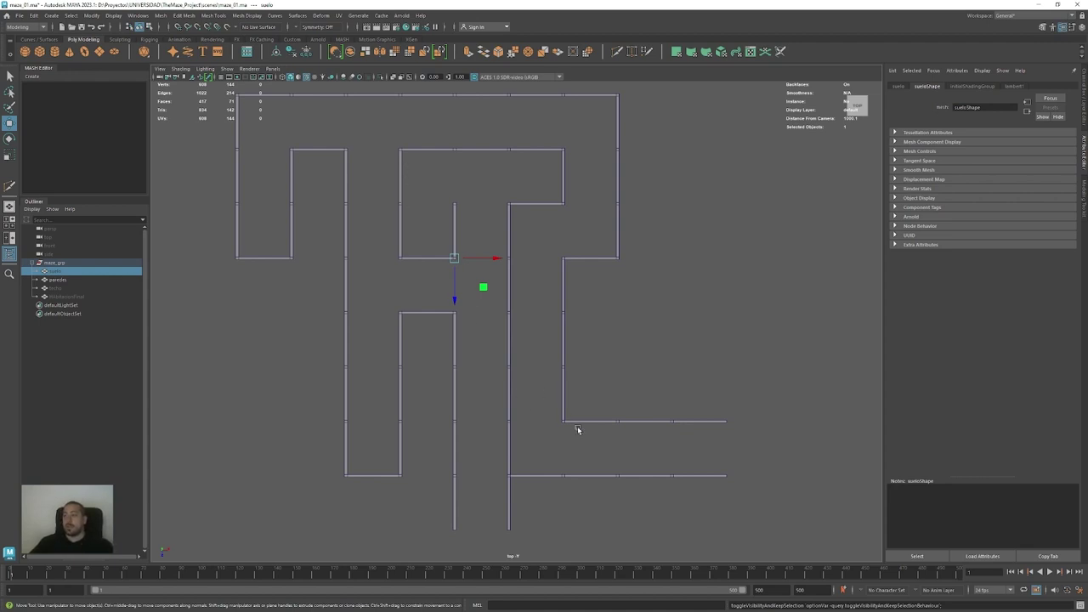
key("Delete")
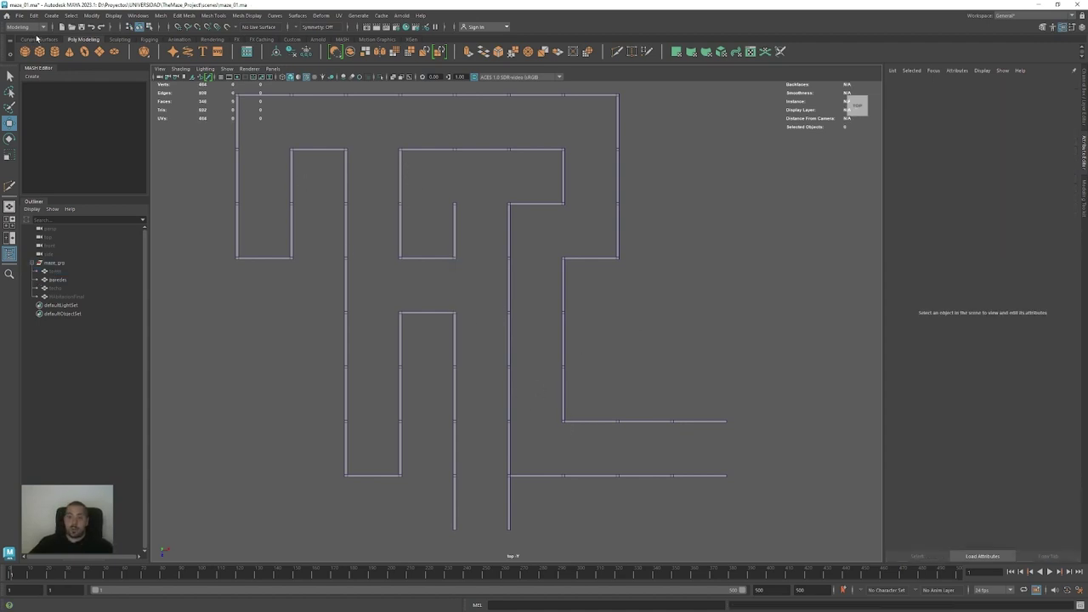
Draw an EP curve through the maze corridors, from outside the right-hand opening around the central block and out through the lower opening
left_click(39, 39)
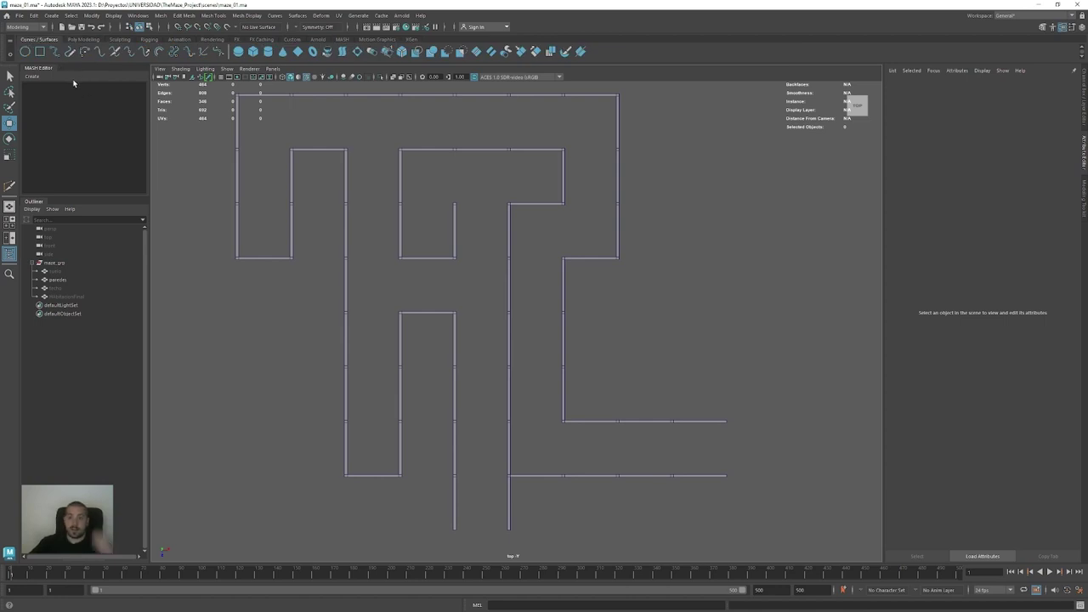
left_click(57, 52)
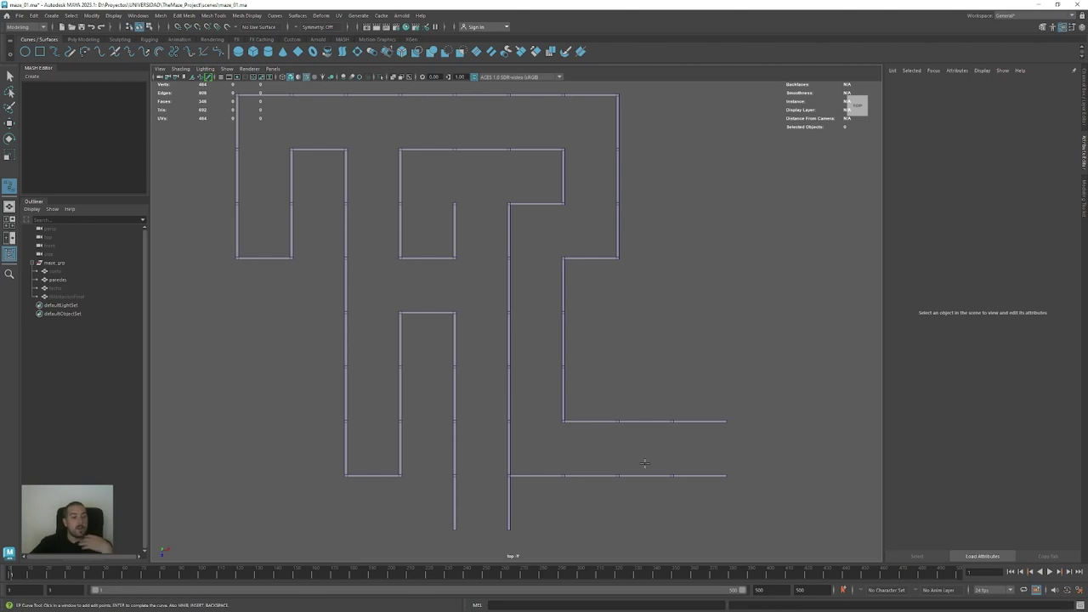
left_click(732, 443)
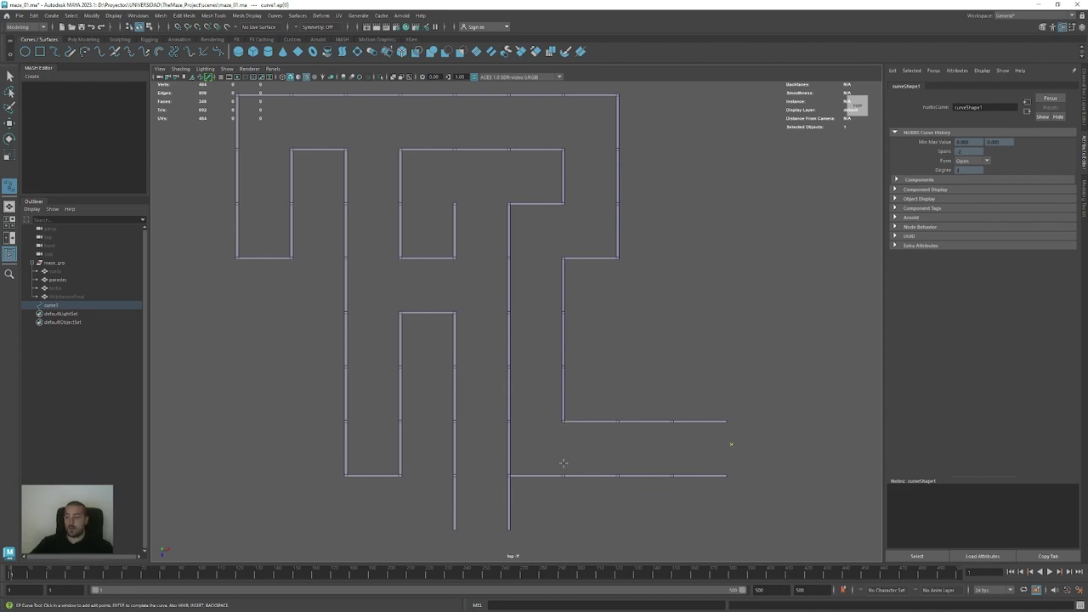
left_click(560, 460)
left_click(520, 419)
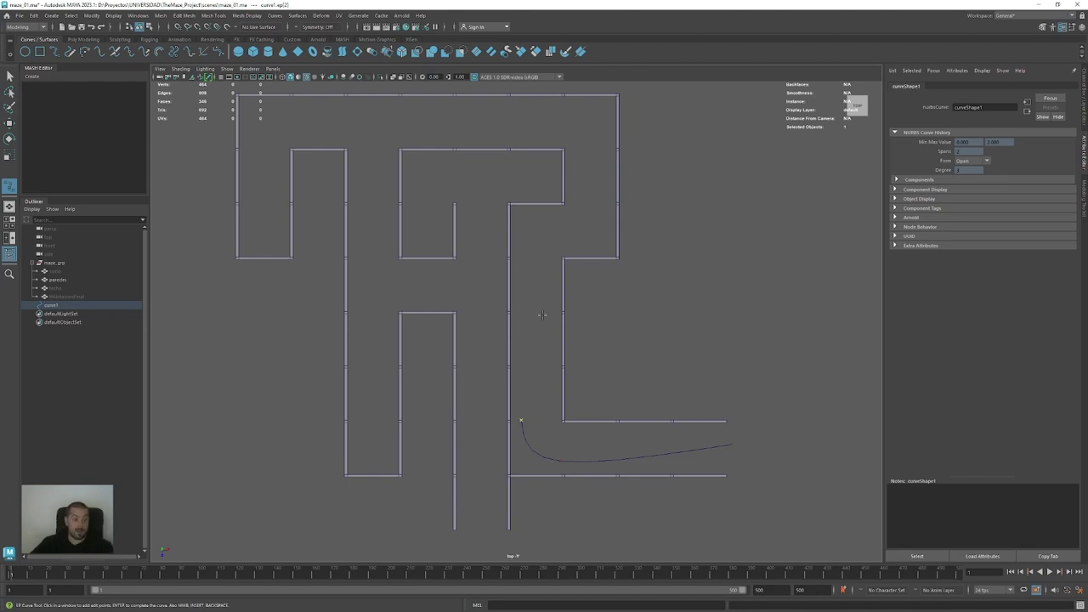
left_click(534, 257)
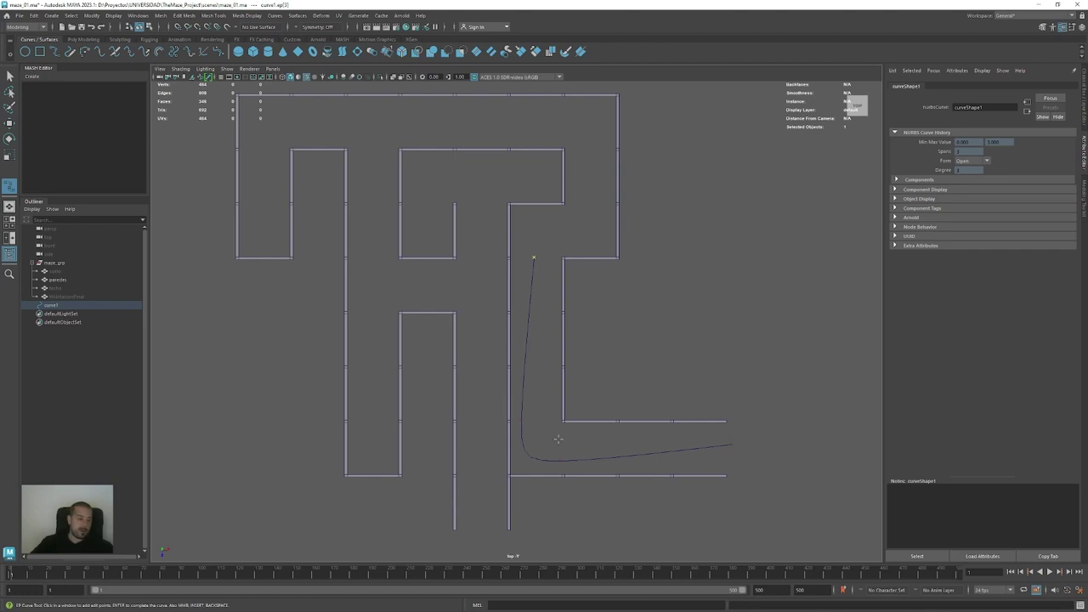
left_click(579, 223)
left_click(592, 166)
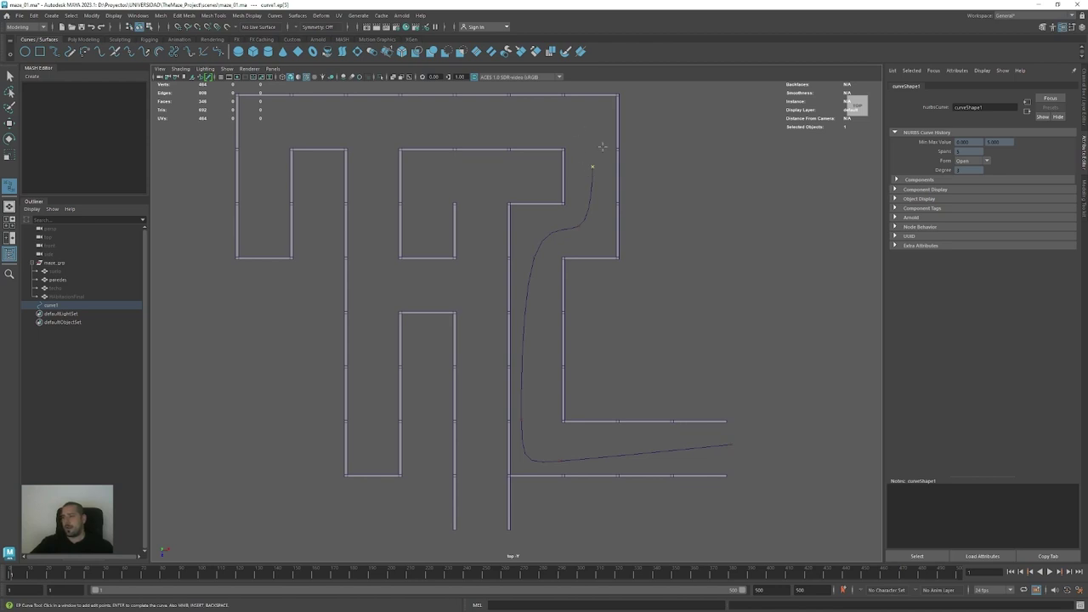
left_click(559, 116)
left_click(409, 119)
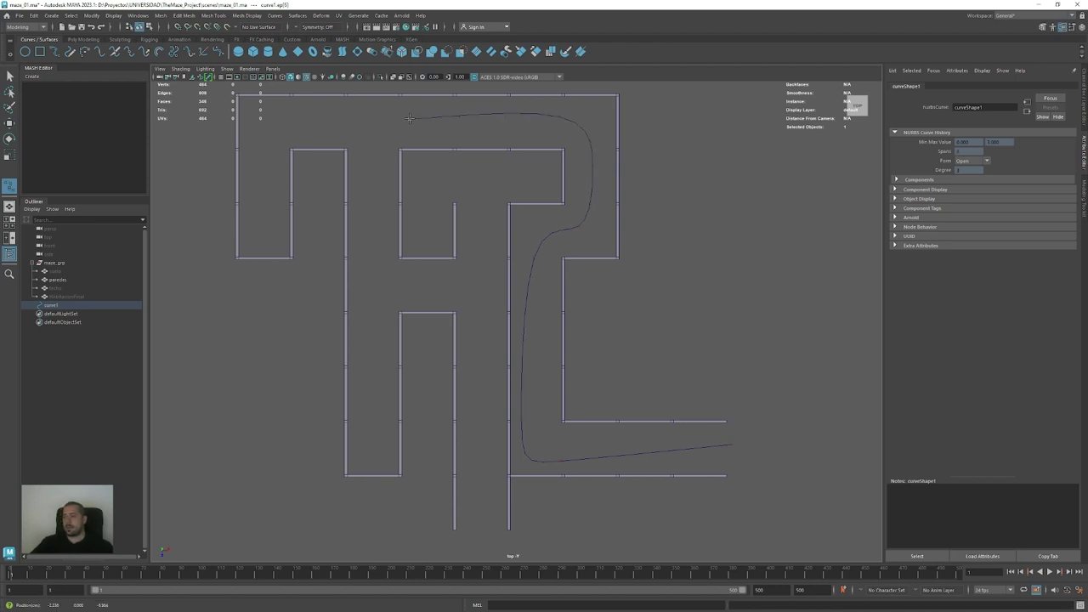
left_click(372, 143)
left_click(372, 273)
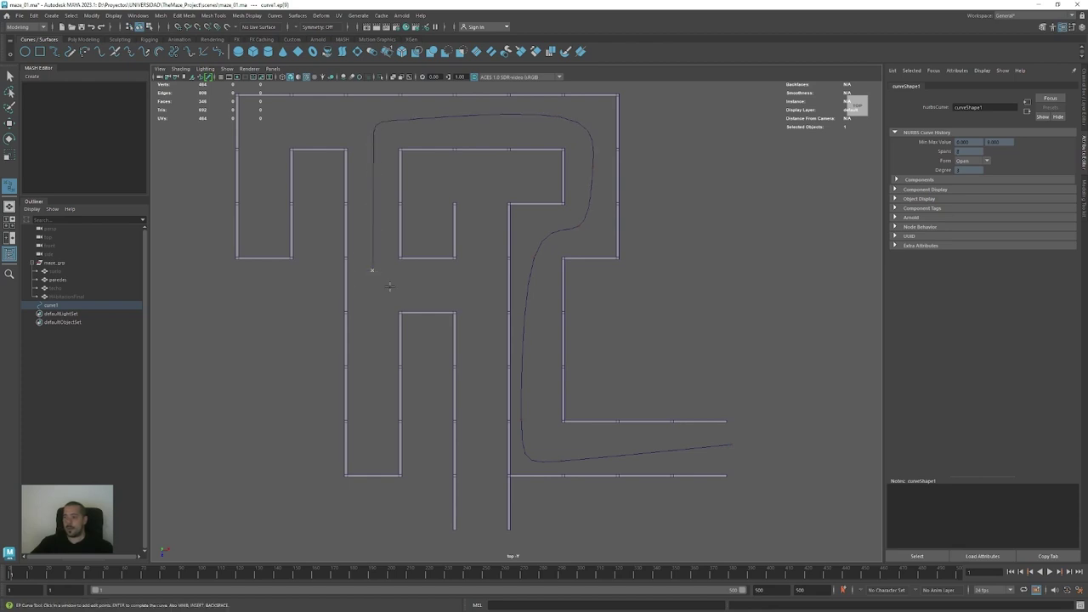
left_click(422, 293)
left_click(473, 289)
left_click(484, 364)
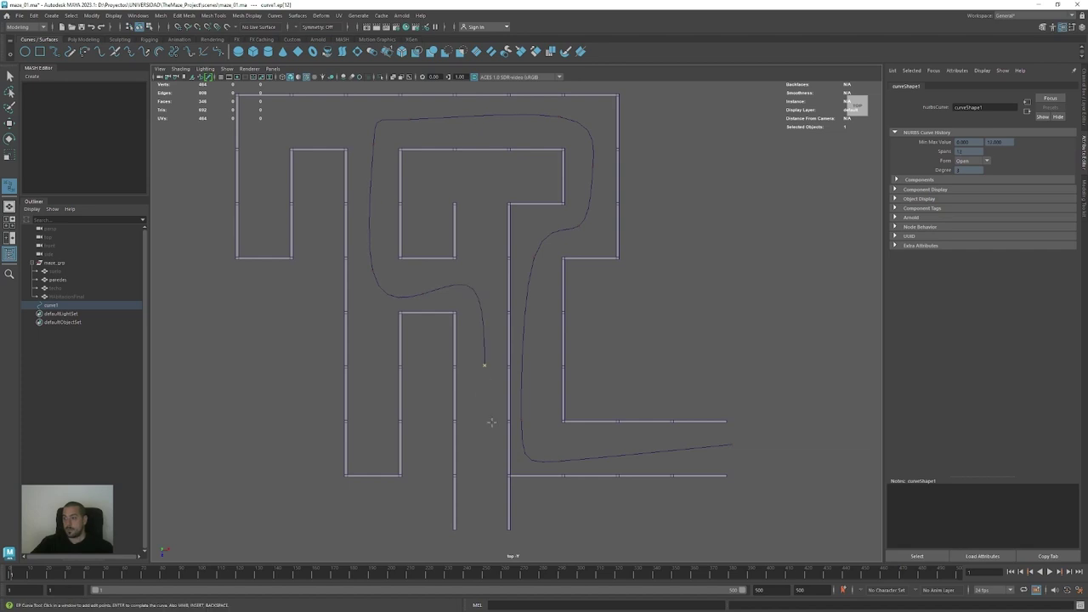
left_click(481, 542)
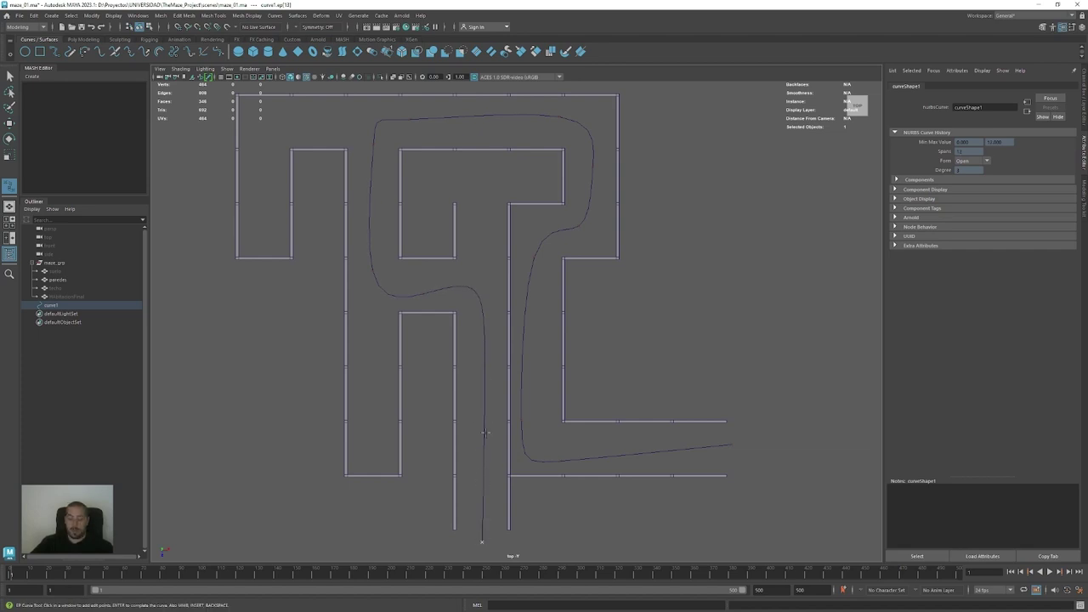
key("Return")
key("w")
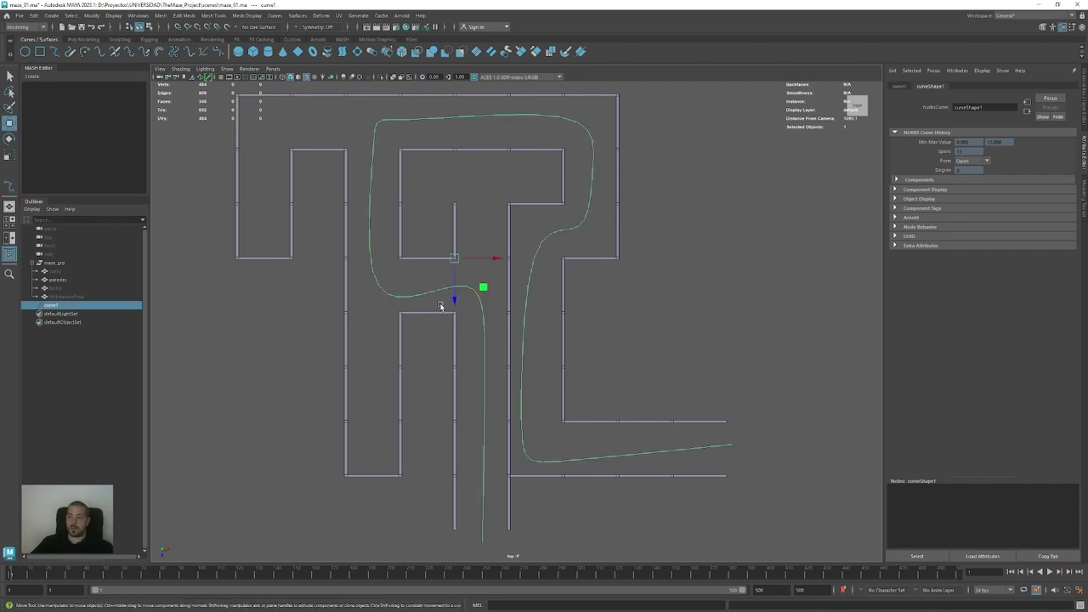
Show the curve's control vertices and reposition those in the lower-right entrance corridor to smooth its start and first bend
right_click(586, 214)
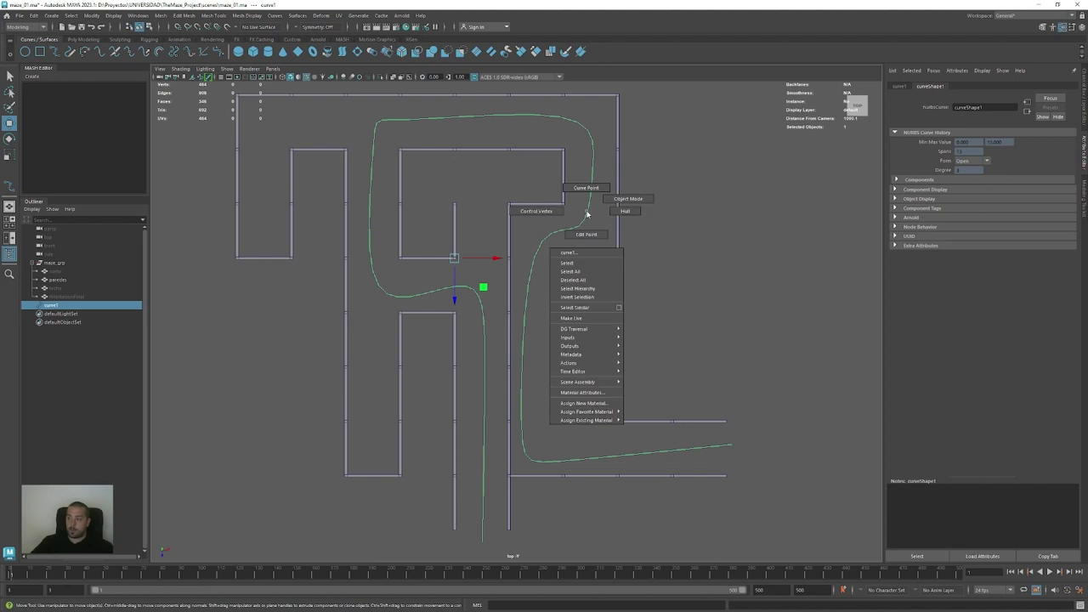
left_click(536, 211)
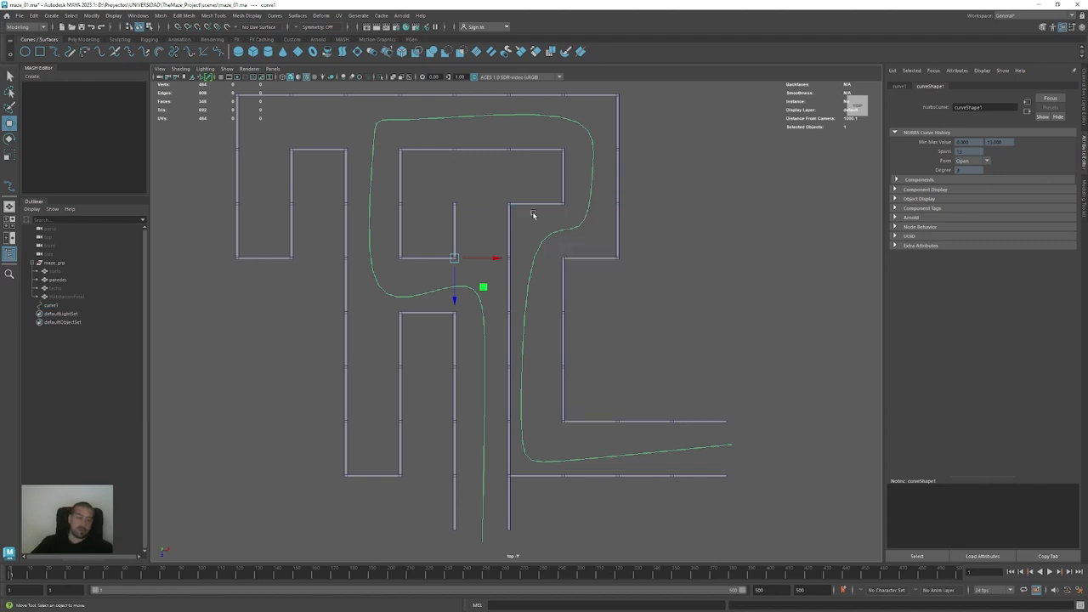
left_click_drag(699, 441, 648, 473)
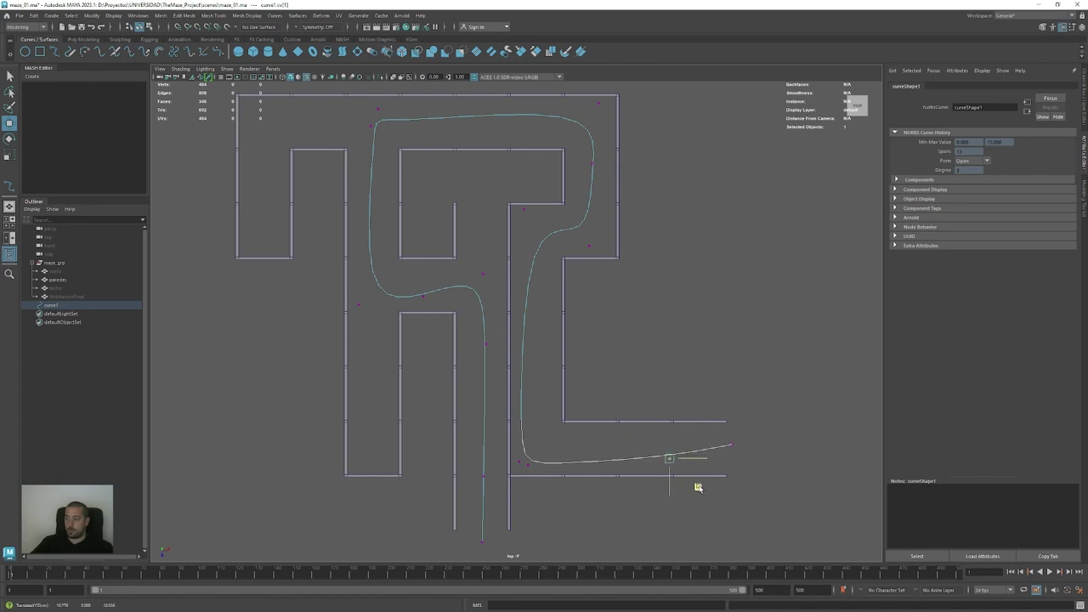
key("w")
left_click_drag(565, 454, 525, 480)
middle_click_drag(561, 521, 586, 517)
left_click_drag(533, 449, 542, 472)
middle_click_drag(556, 520, 553, 535)
left_click_drag(687, 451, 659, 476)
left_click_drag(783, 417, 719, 469)
middle_click_drag(769, 502, 769, 505)
key("backslash")
middle_click_drag(773, 494, 772, 493)
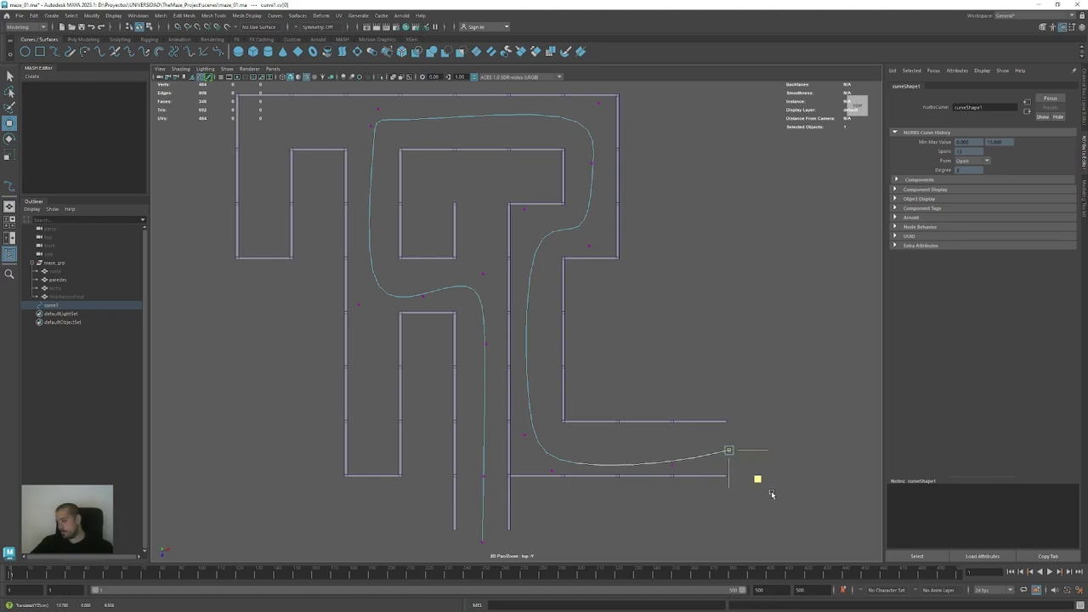
left_click(674, 465)
middle_click_drag(665, 463, 663, 457)
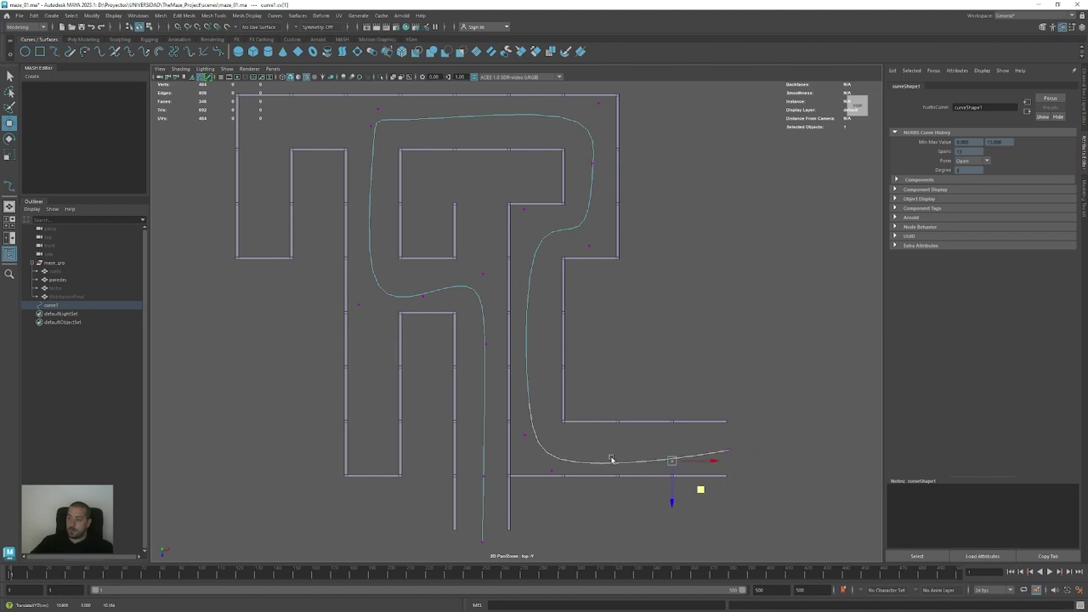
Move the control vertices around the maze's upper-right corner to widen and smooth the curve's bends there
left_click_drag(539, 189, 512, 231)
middle_click_drag(516, 298, 509, 325)
left_click(590, 246)
middle_click_drag(638, 331, 660, 321)
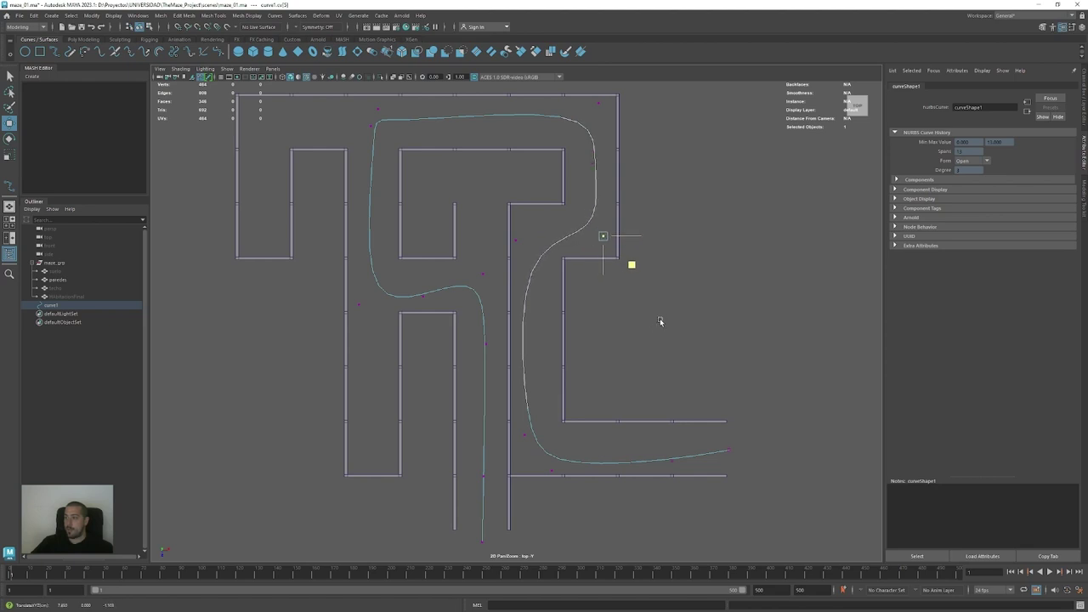
middle_click_drag(612, 166, 618, 100)
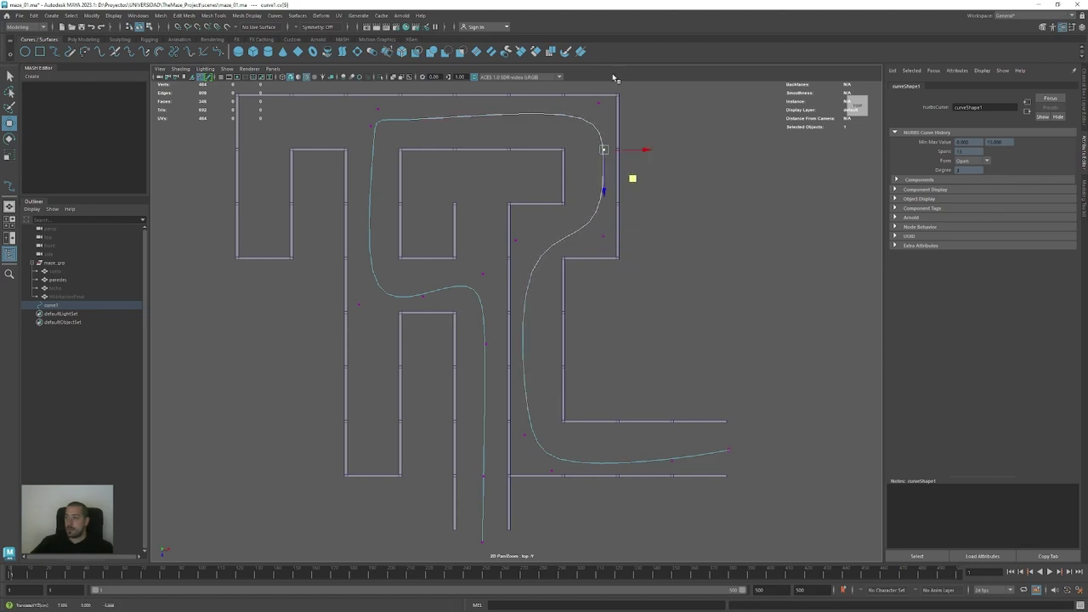
left_click(606, 105)
middle_click_drag(692, 139, 620, 149)
left_click(603, 150)
middle_click_drag(671, 187, 681, 180)
left_click(557, 97)
middle_click_drag(549, 147, 550, 147)
Spread the control vertices around the left side of the central block to round the curve's turns between the walls
left_click(378, 109)
middle_click_drag(437, 206, 467, 198)
left_click(371, 126)
middle_click_drag(416, 198, 401, 225)
left_click(359, 304)
left_click(422, 296)
mouse_move(408, 366)
middle_mouse_down()
mouse_move(403, 310)
mouse_move(407, 354)
middle_mouse_up()
Adjust the control vertices along the lower exit corridor to smooth the curve's final stretch, and select its end vertex
left_click(483, 274)
middle_click_drag(484, 366, 476, 450)
left_click(486, 326)
left_click(486, 345)
middle_click_drag(500, 524, 487, 432, "alt")
left_click(473, 395)
middle_click_drag(498, 481, 517, 453)
scroll(476, 375, "down", 1)
middle_click_drag(430, 297, 443, 390, "alt")
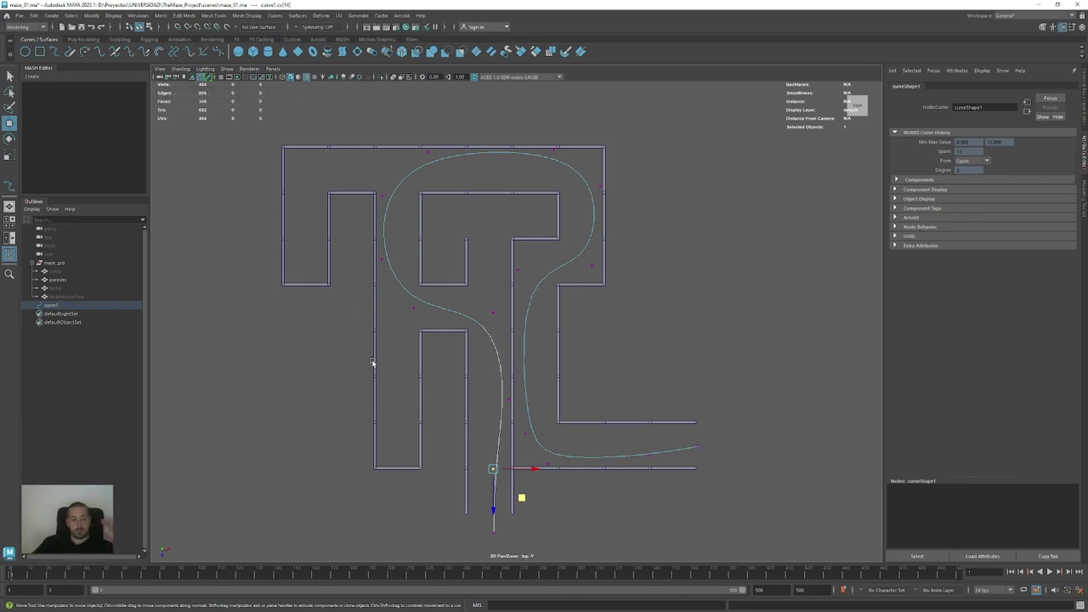
left_click(705, 444)
left_click_drag(527, 525, 478, 553)
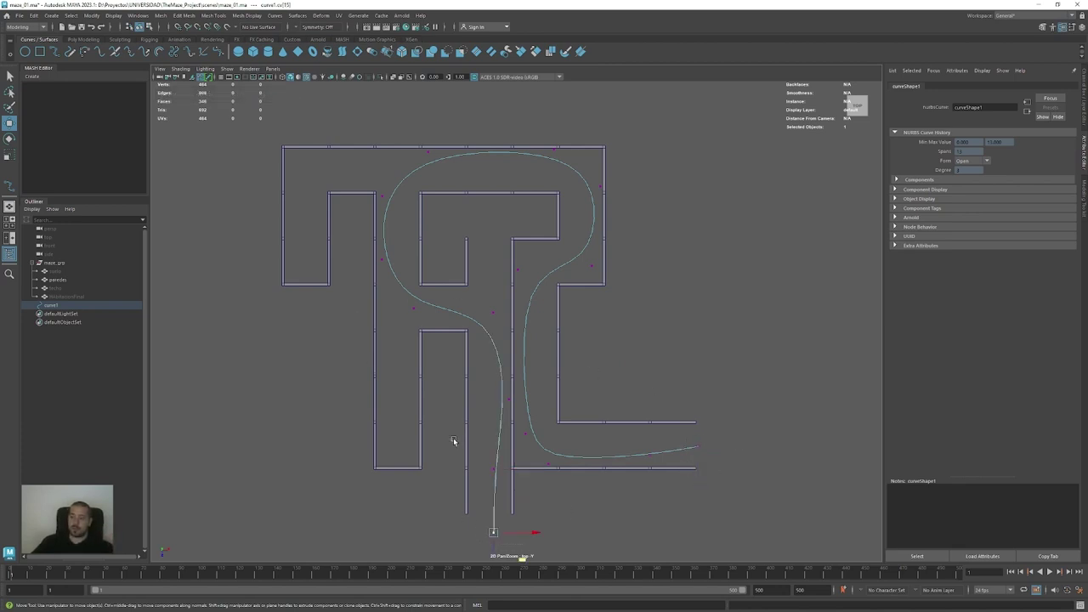
Rename the path curve as CameraPath and collapse the maze_grp group in the scene hierarchy
left_click(56, 306)
double_click(56, 305)
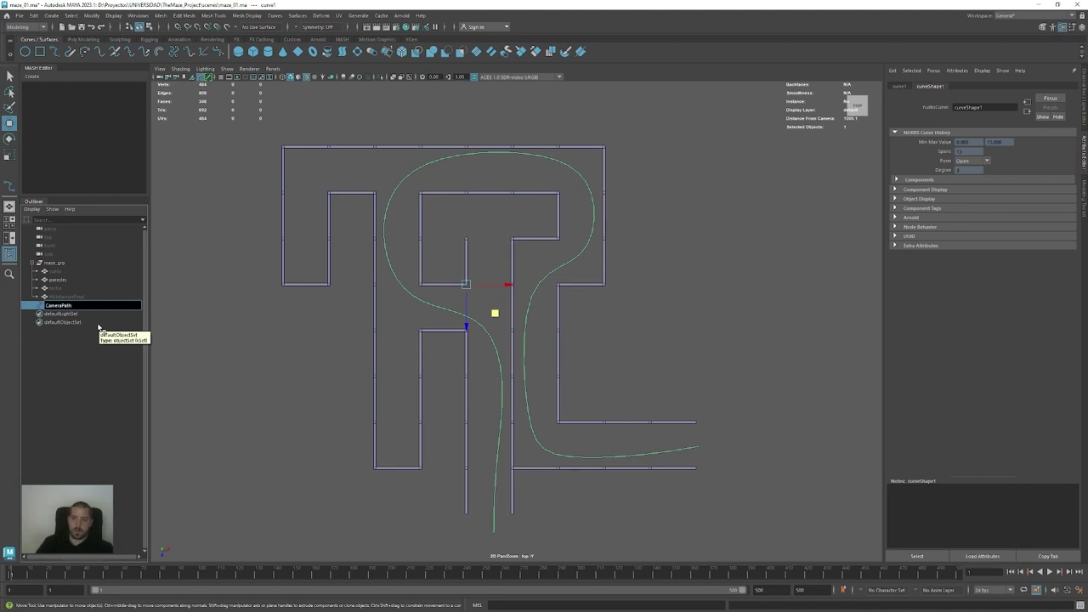
key("Return")
left_click(35, 265)
left_click(84, 345)
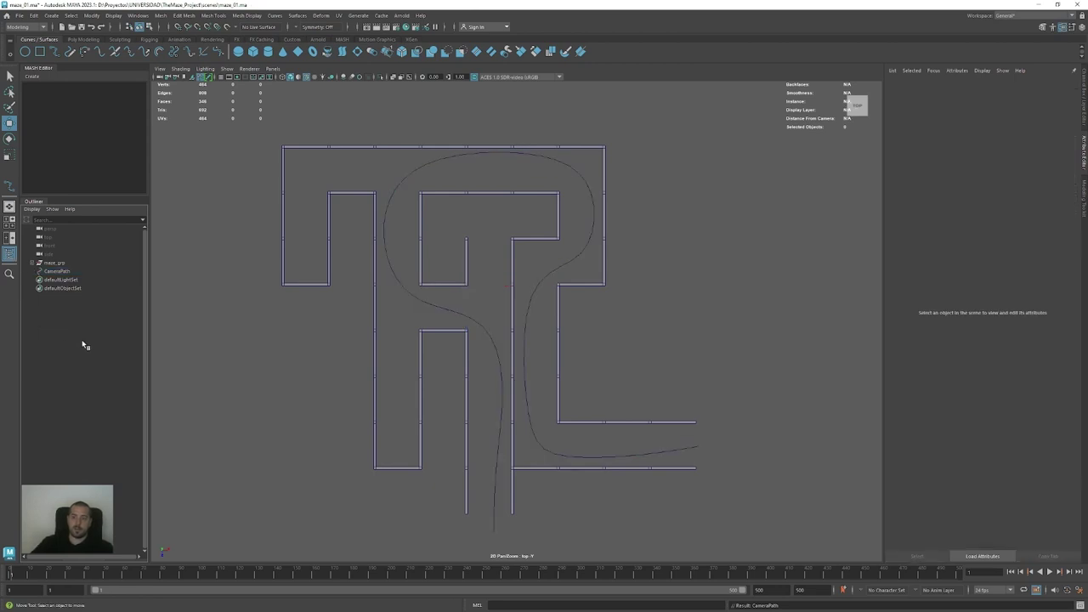
Raise the CameraPath curve vertically off the floor to around the middle of the maze walls' height
left_click_drag(595, 434, 587, 403, "alt")
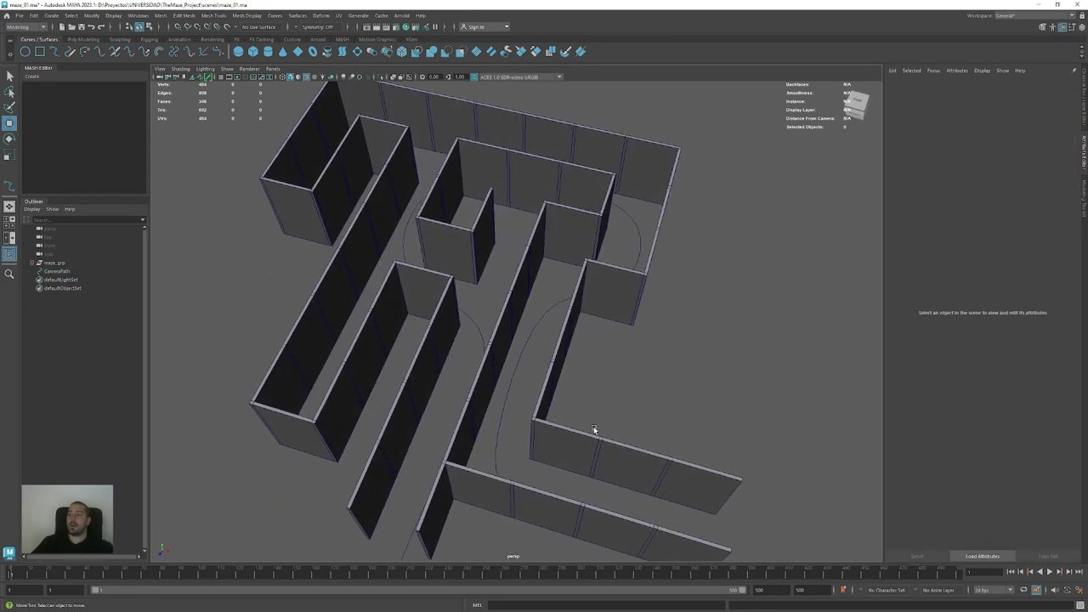
left_click_drag(522, 361, 487, 364, "alt")
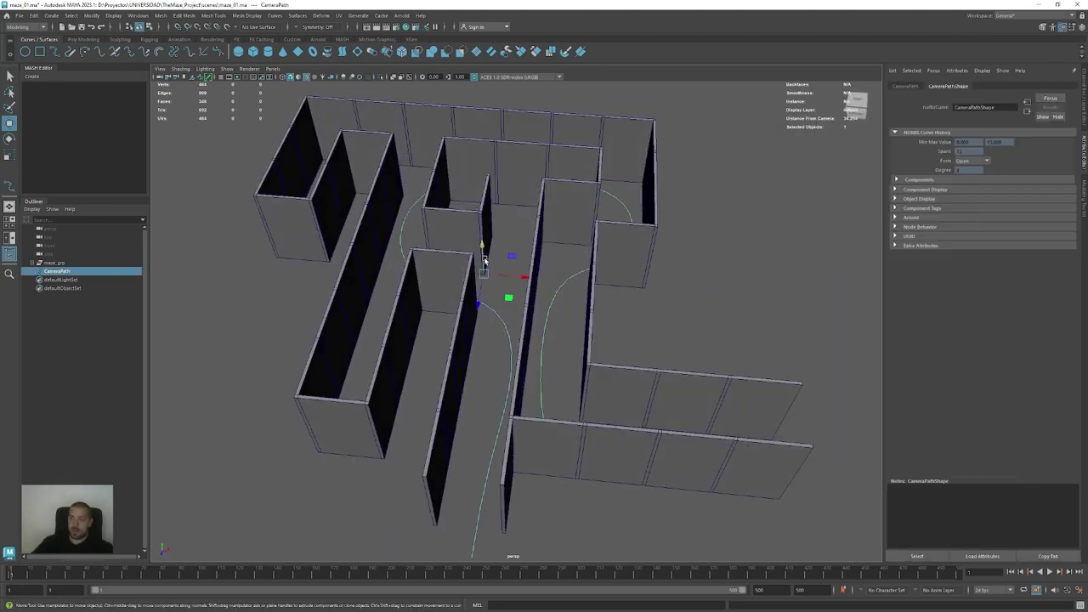
left_click_drag(486, 264, 534, 429, "alt")
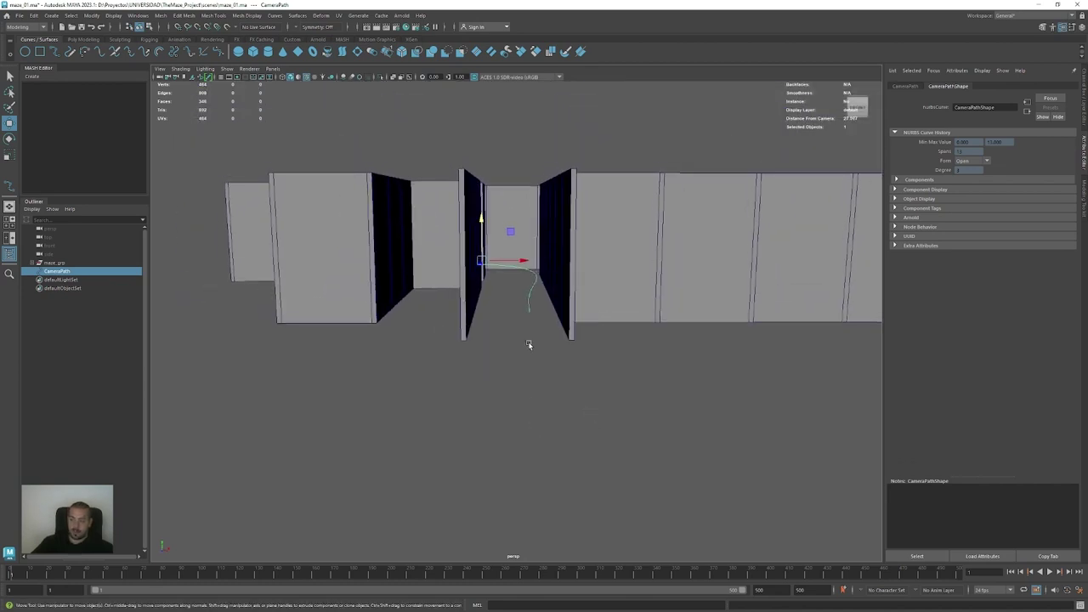
left_click_drag(528, 337, 532, 372, "alt")
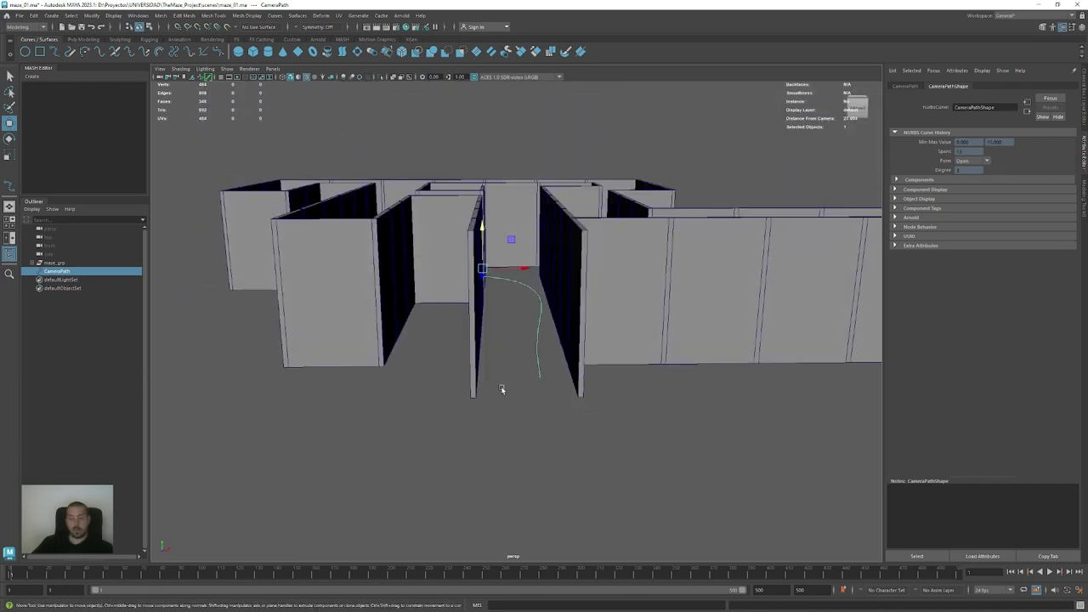
middle_click_drag(545, 442, 539, 396)
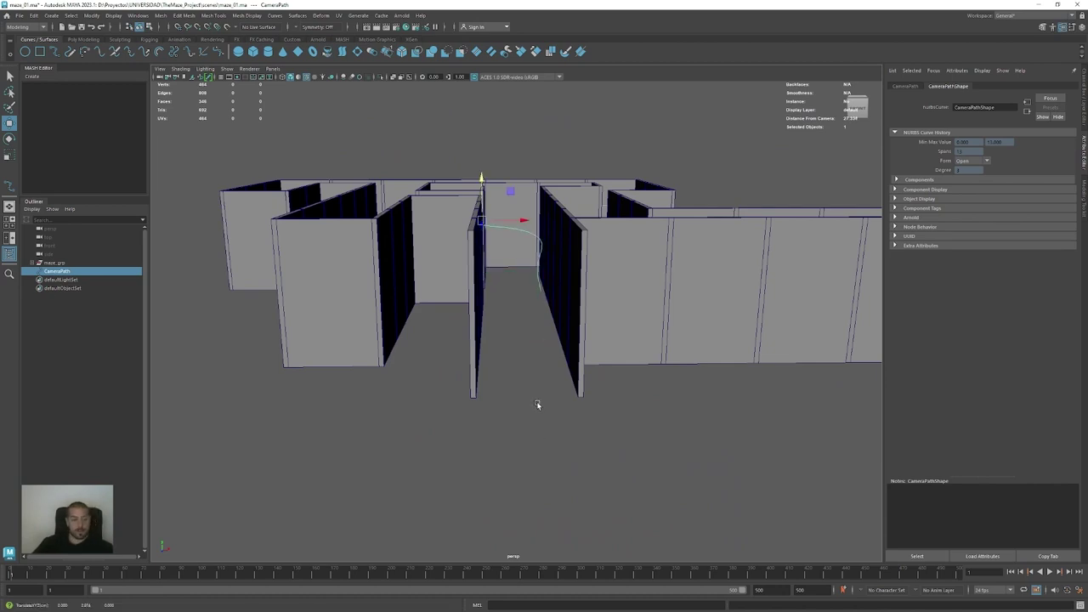
middle_click_drag(693, 358, 604, 423)
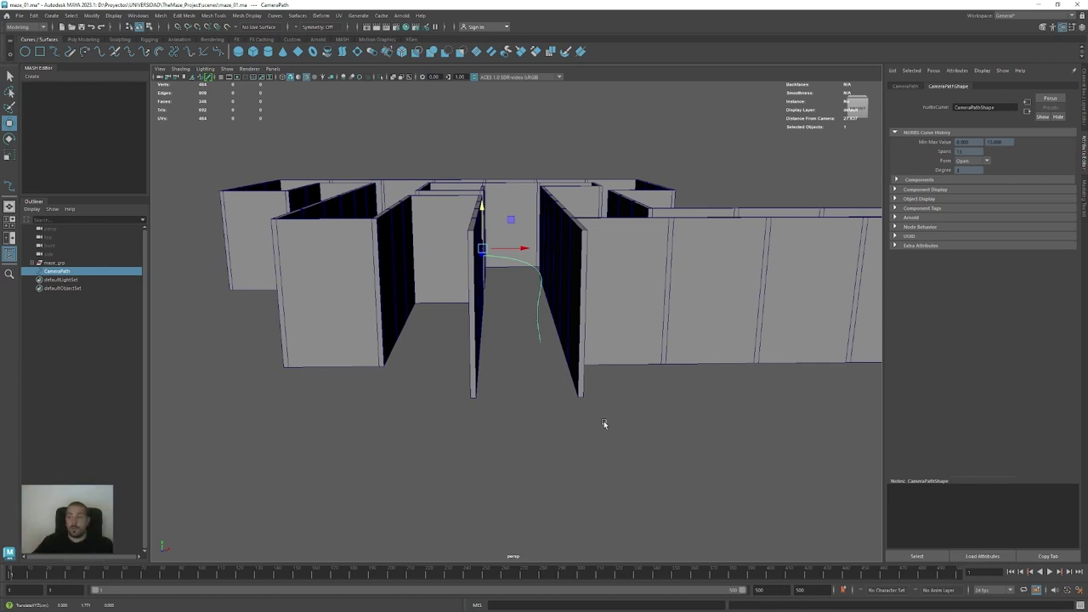
Inspect the CameraPath curve from inside the corridor and fine-tune its height slightly upward between the walls
scroll(498, 377, "up", 10)
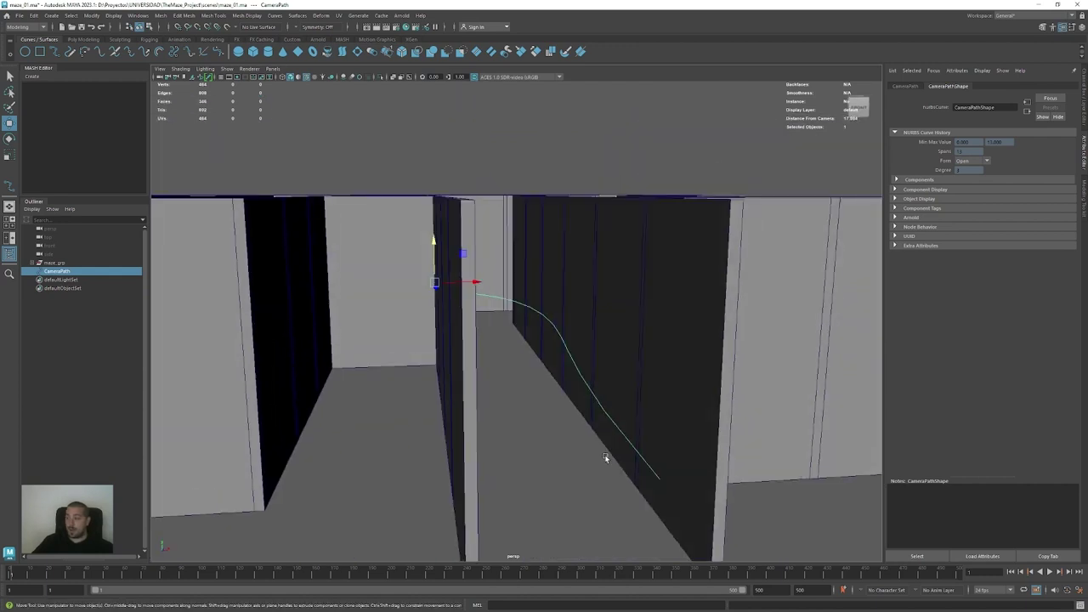
middle_click_drag(606, 459, 615, 419)
scroll(615, 418, "down", 5)
scroll(581, 403, "down", 5)
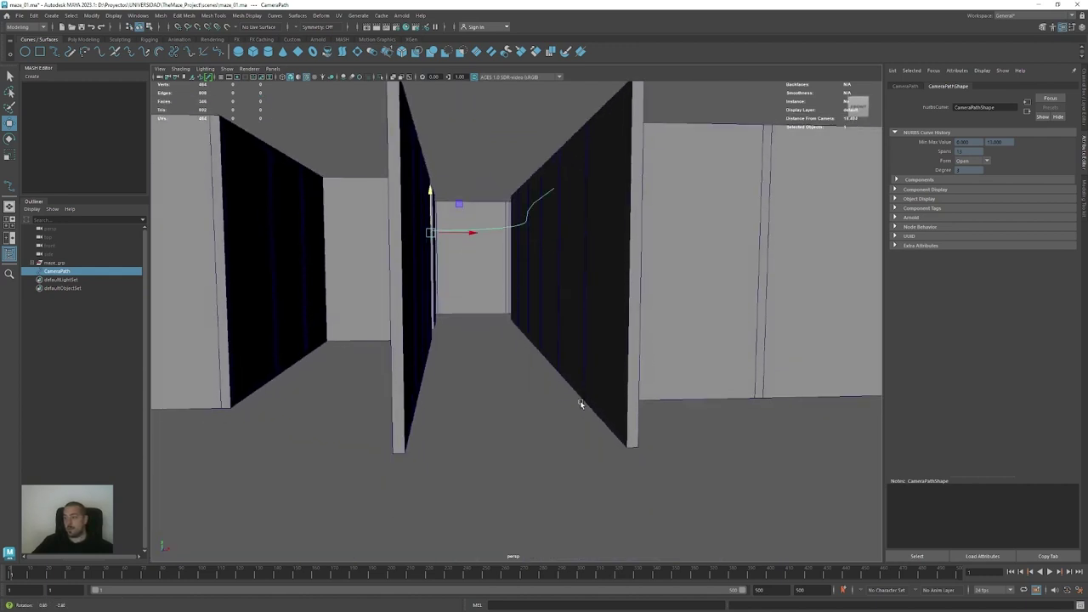
scroll(576, 405, "up", 3)
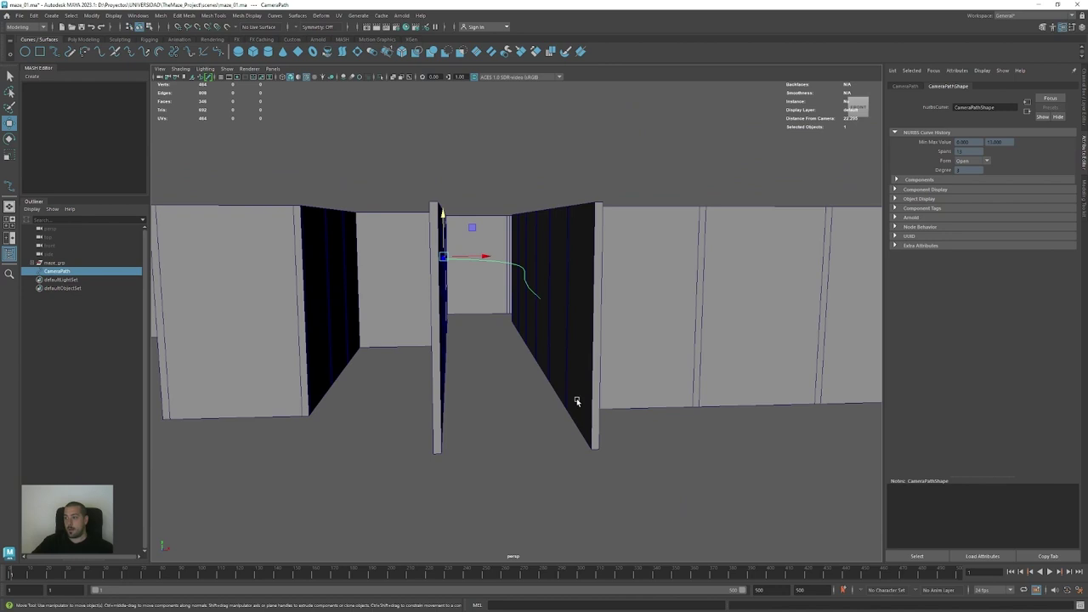
scroll(574, 395, "down", 5)
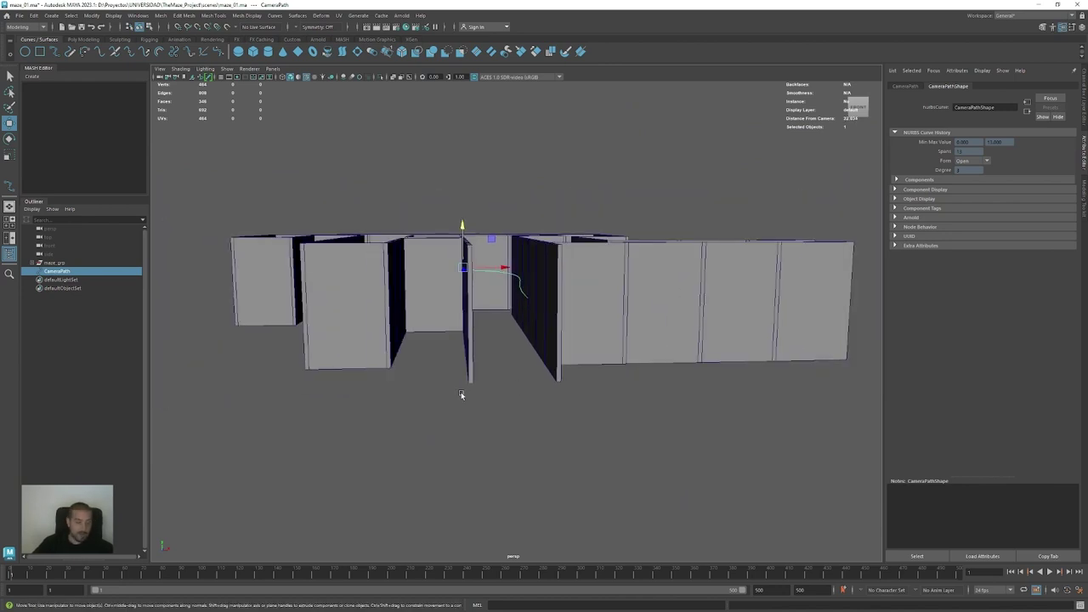
scroll(534, 366, "up", 5)
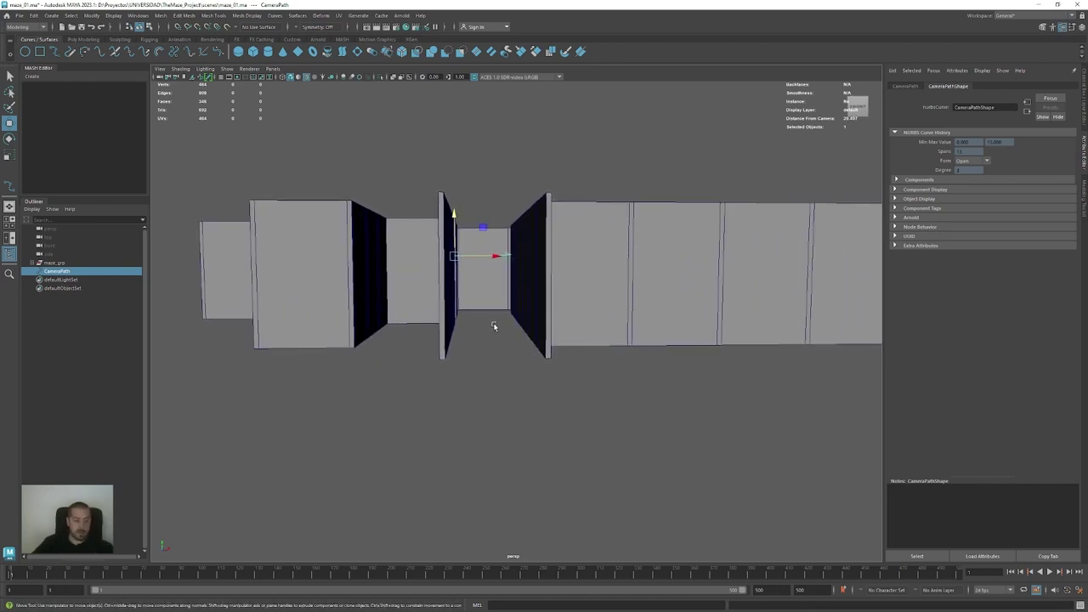
mouse_move(564, 324)
left_mouse_down("alt")
mouse_move(541, 327)
mouse_move(551, 314)
left_mouse_up("alt")
middle_click_drag(502, 330, 505, 321)
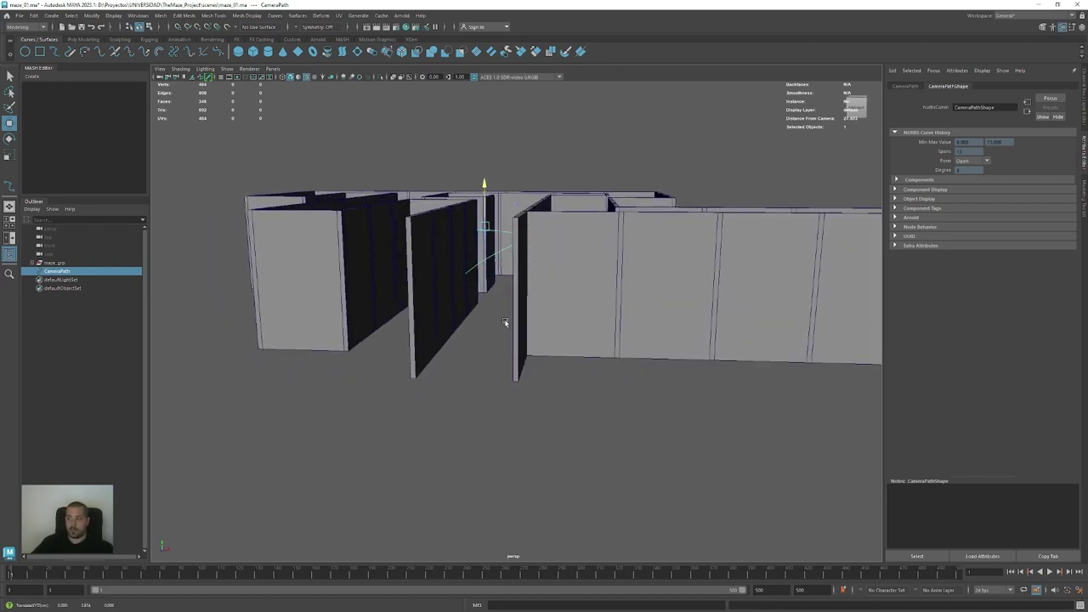
left_click_drag(500, 330, 510, 326, "alt")
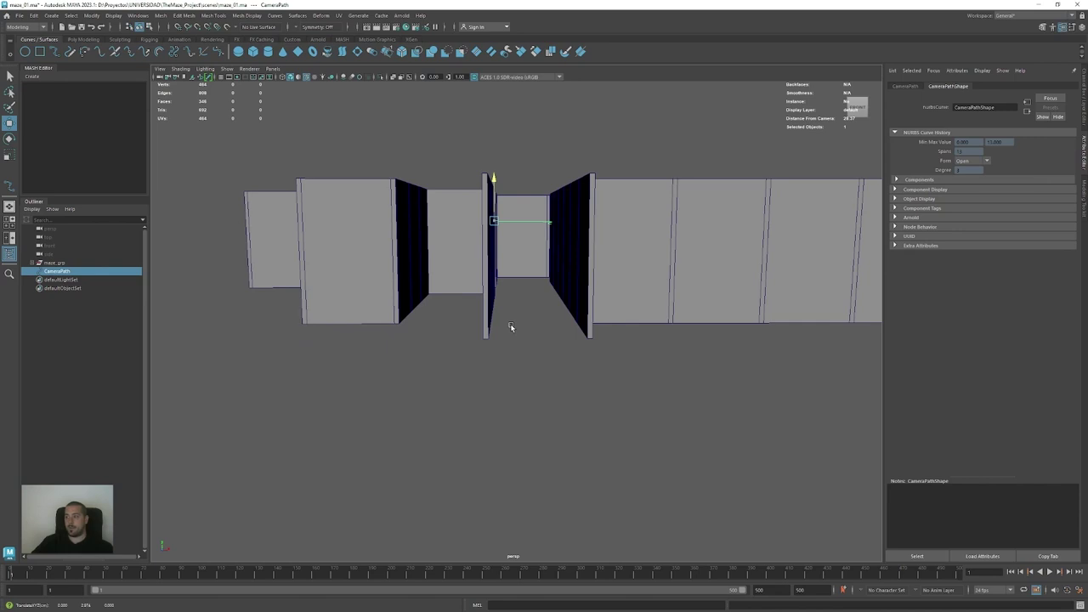
left_click_drag(587, 337, 552, 362, "alt")
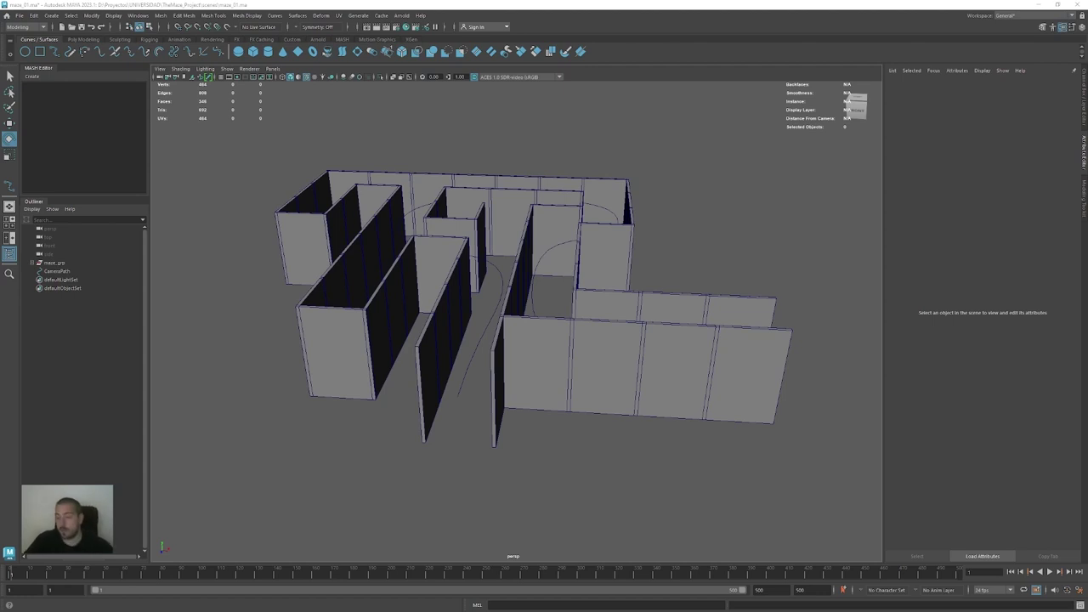
Set the animation range to frames 1001–1300 and place the current time at frame 1001
left_click(26, 590)
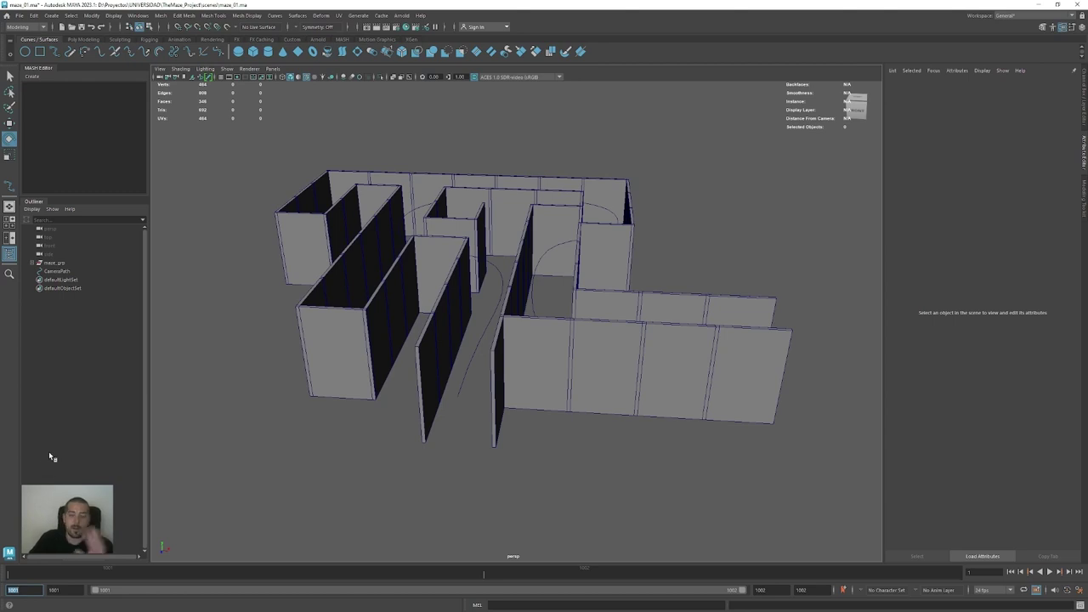
left_click(980, 574)
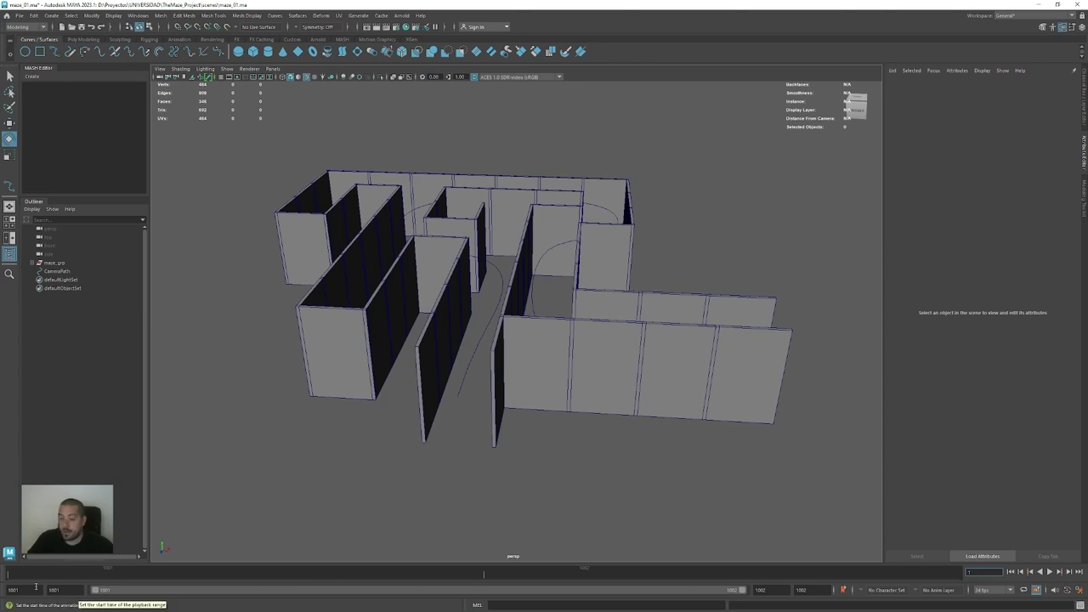
double_click(761, 590)
type("1300")
key("Return")
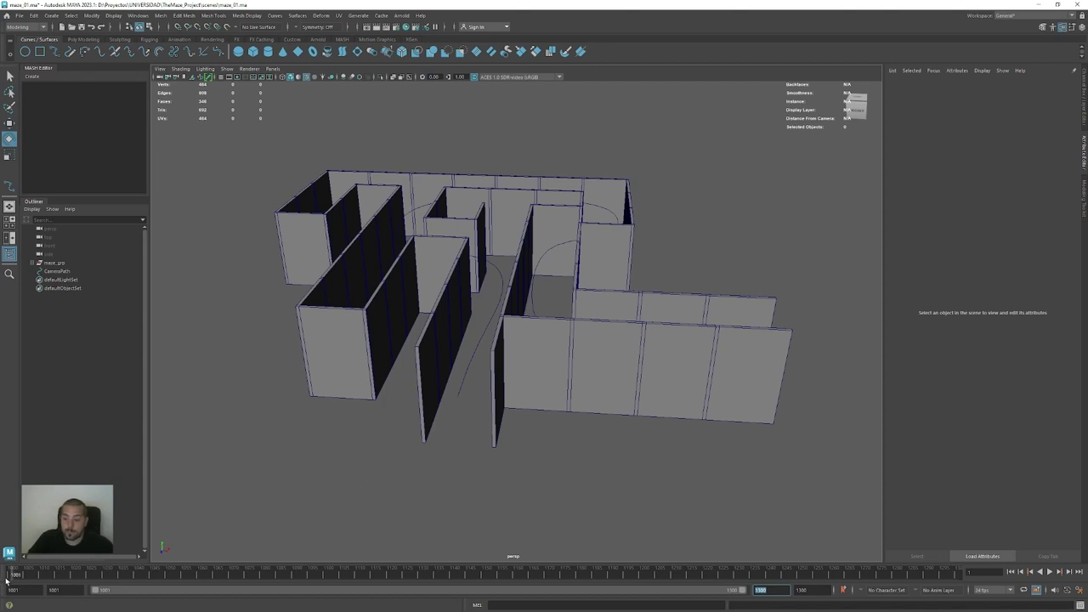
left_click_drag(7, 576, 875, 576)
left_click_drag(22, 575, 11, 576)
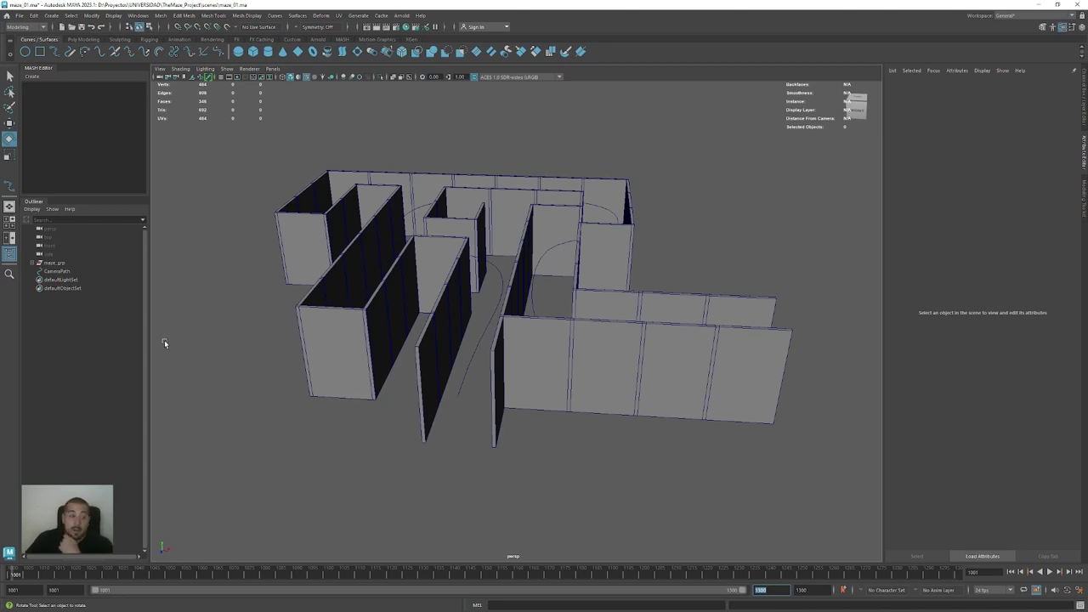
Create a camera and move it out of the maze, in front of the corridor opening beside the long entrance walls
left_click(54, 15)
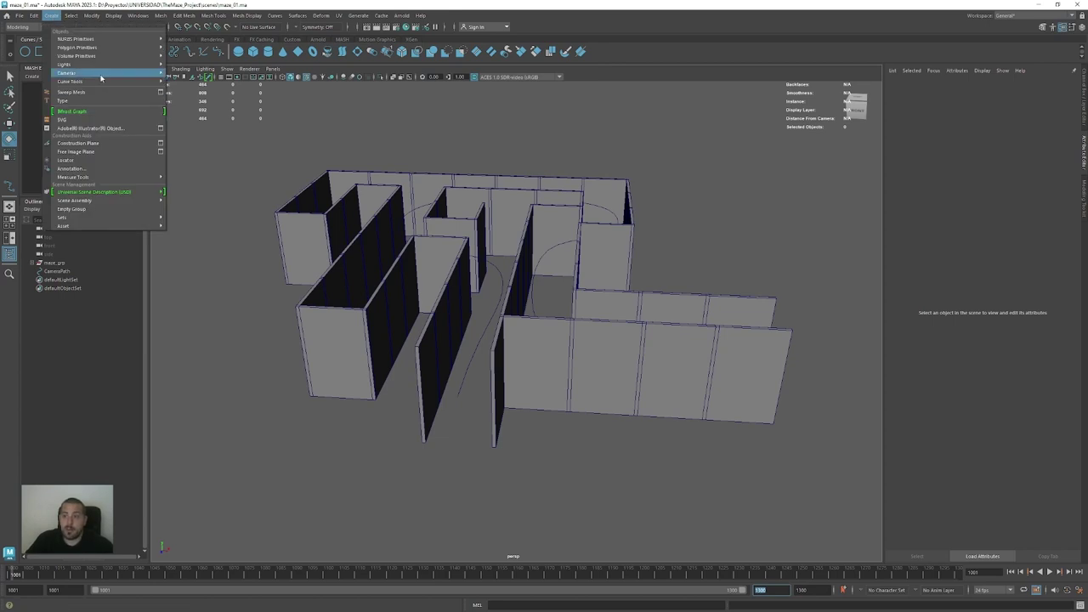
mouse_move(85, 73)
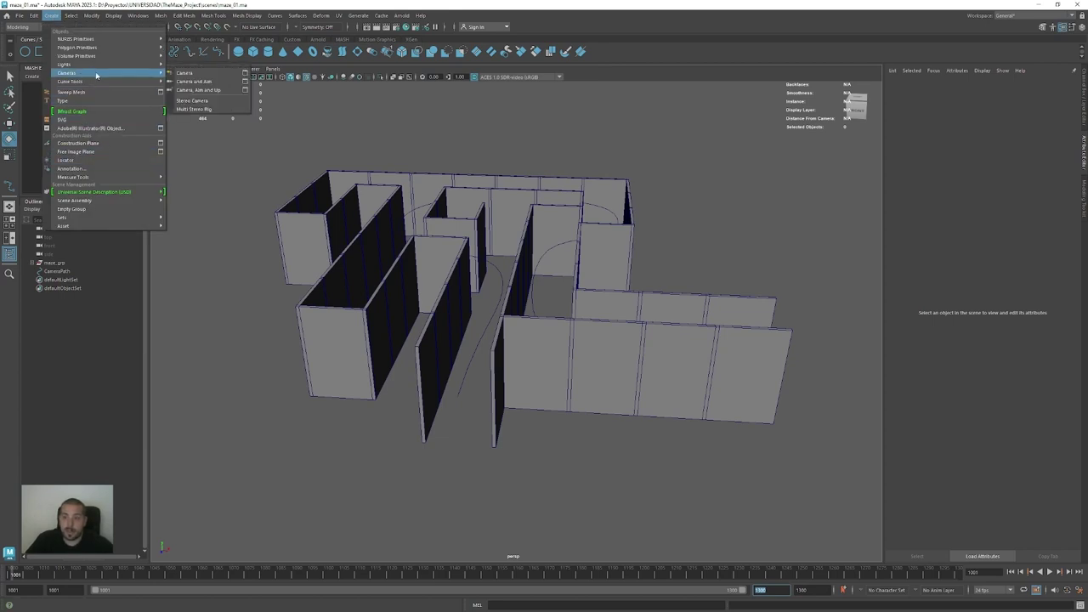
left_click(202, 75)
left_click_drag(507, 329, 372, 375, "alt")
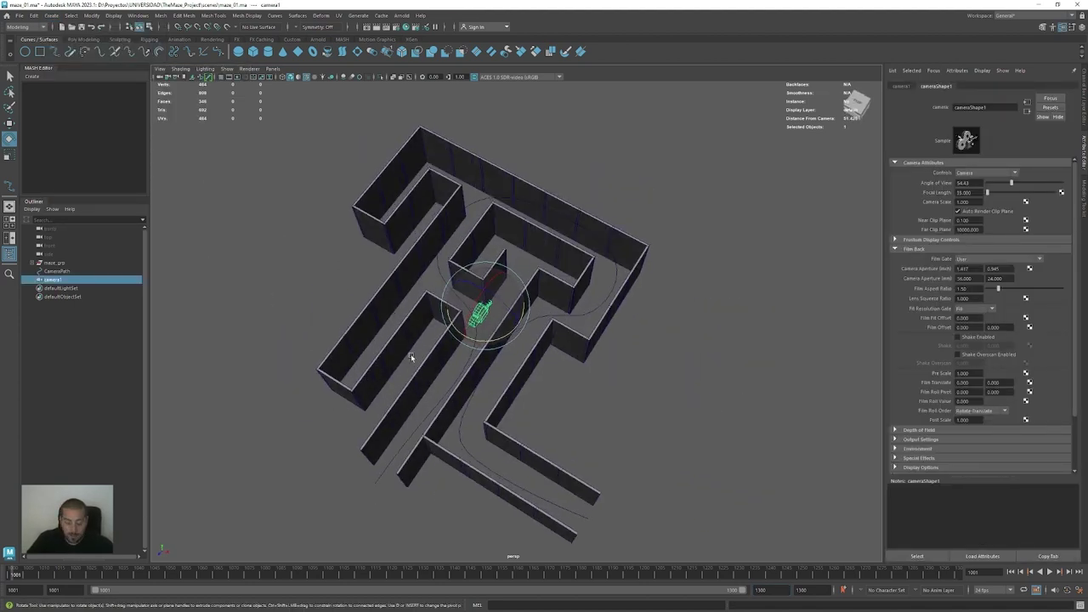
key("w")
left_click_drag(491, 340, 389, 500)
middle_click_drag(444, 475, 480, 357, "alt")
left_click_drag(488, 339, 383, 435, "alt")
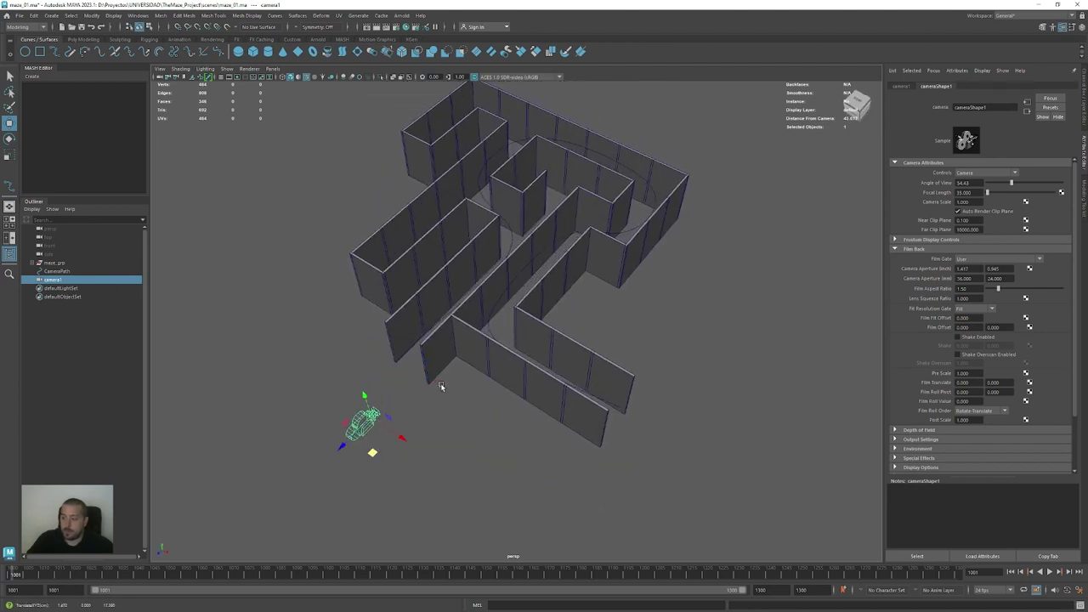
left_click_drag(443, 387, 509, 407, "alt")
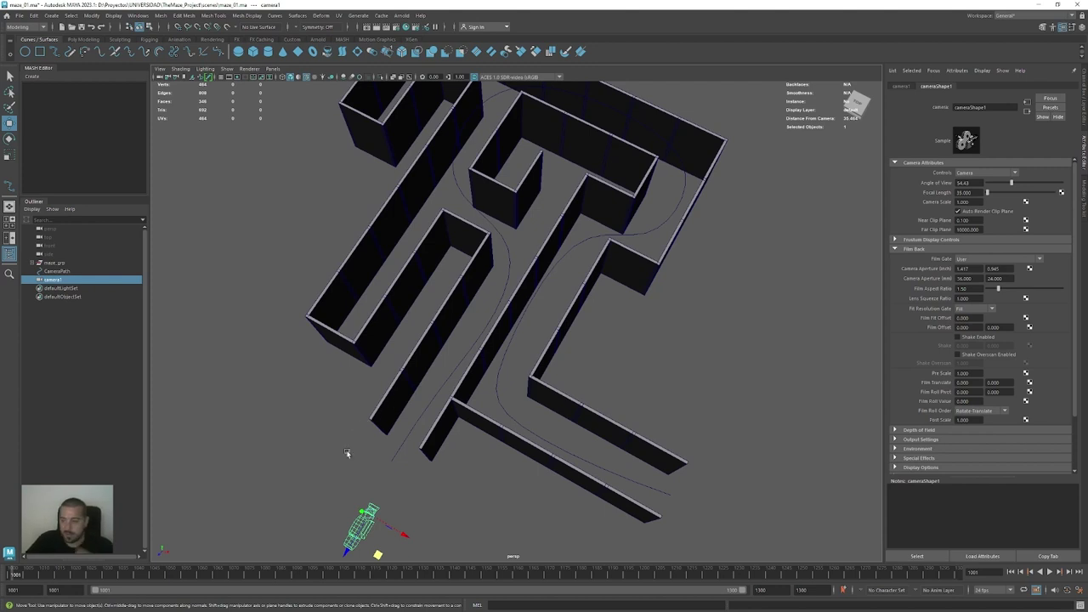
mouse_move(416, 498)
left_mouse_down("alt")
mouse_move(420, 474)
mouse_move(421, 492)
left_mouse_up("alt")
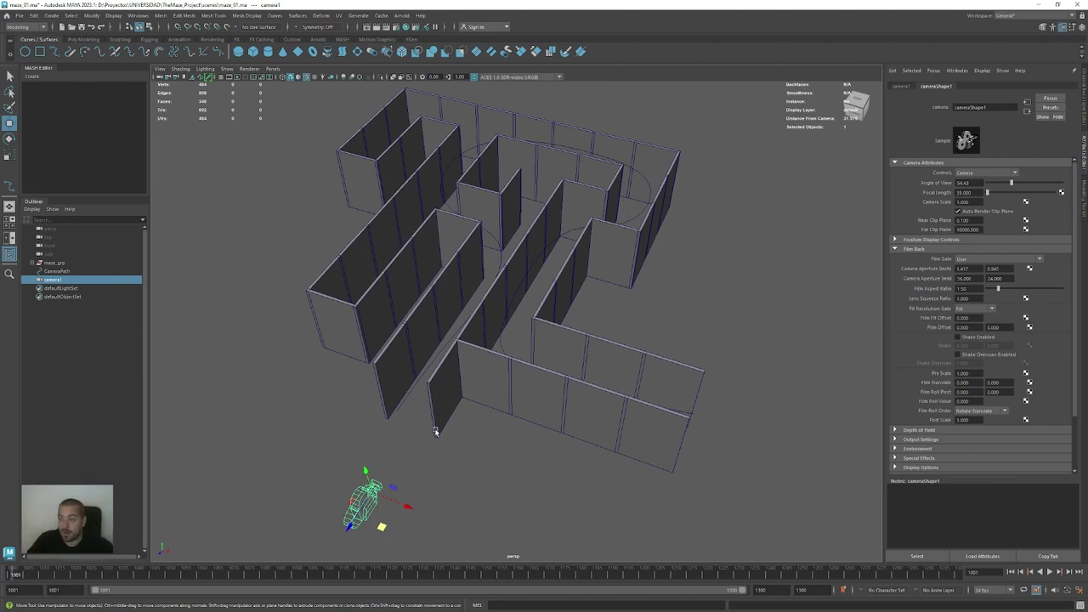
Select the camera together with the CameraPath curve and attach the camera to it as a motion path
left_click_drag(414, 461, 325, 534)
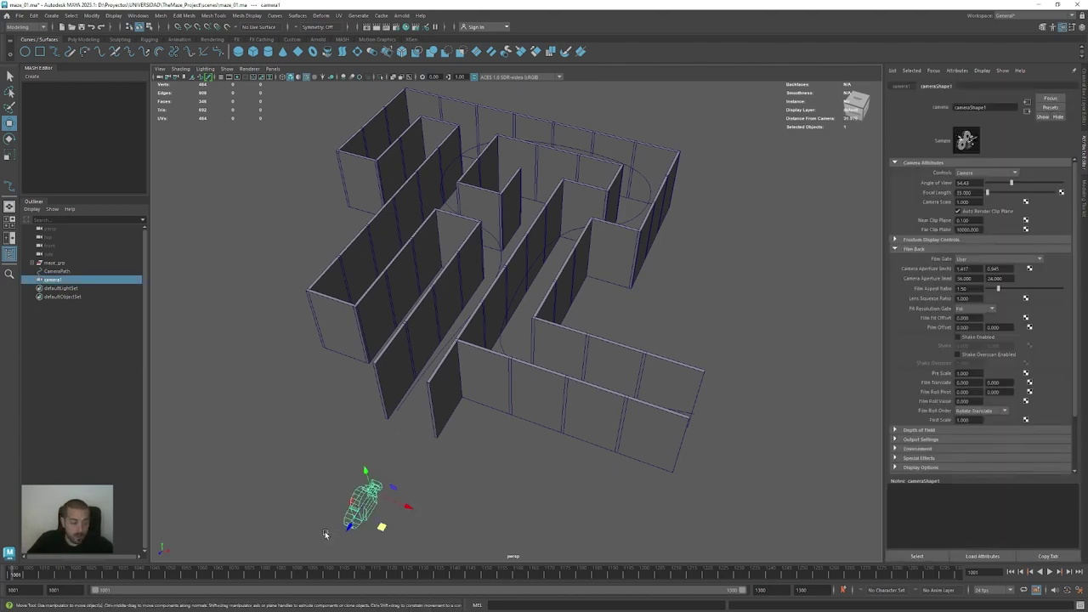
left_click(400, 411)
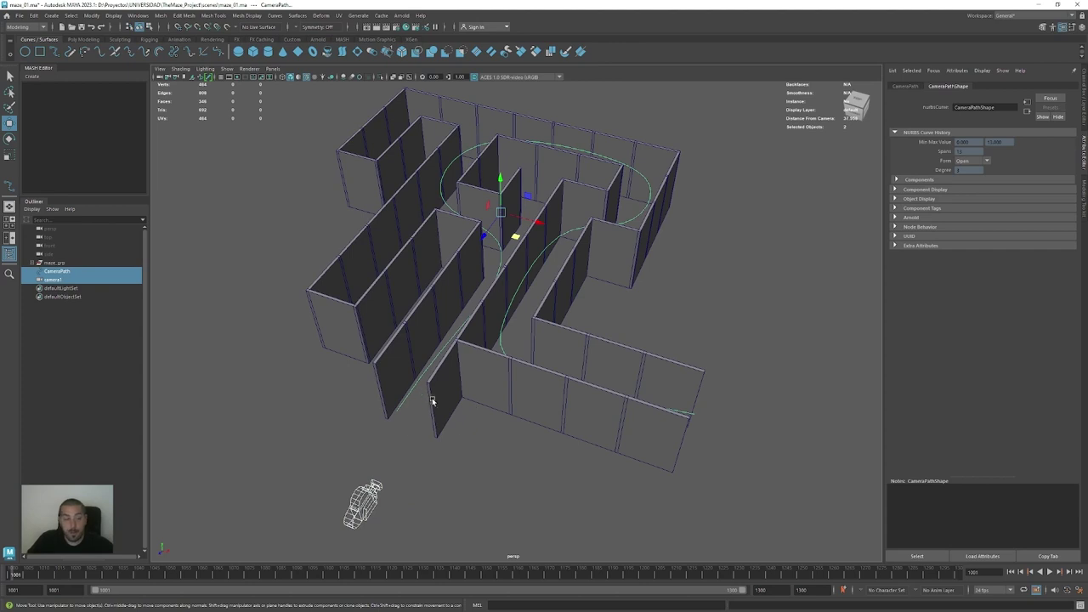
left_click(24, 26)
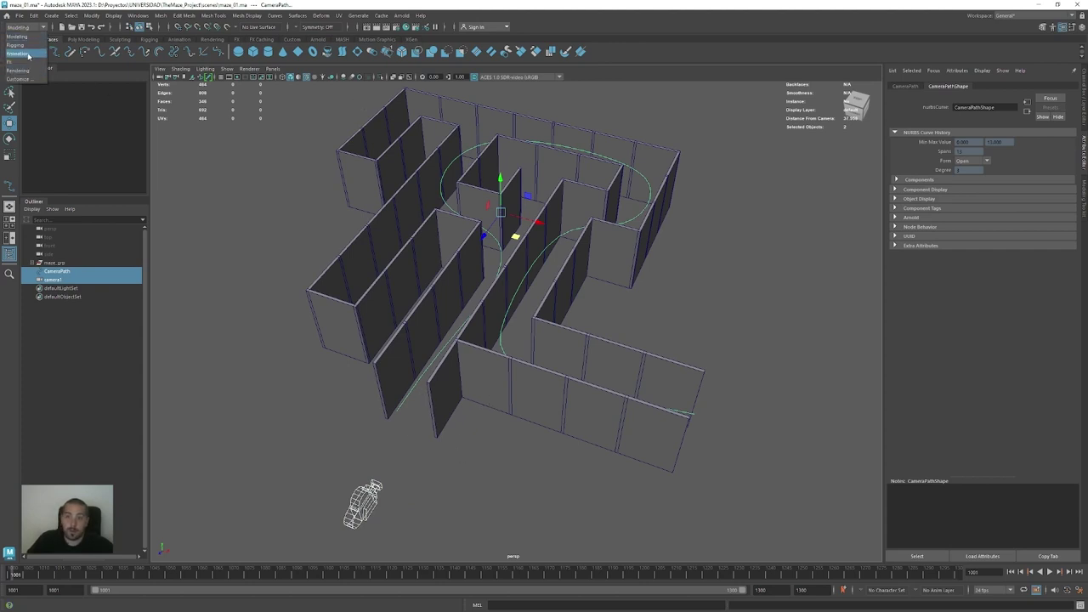
left_click(28, 54)
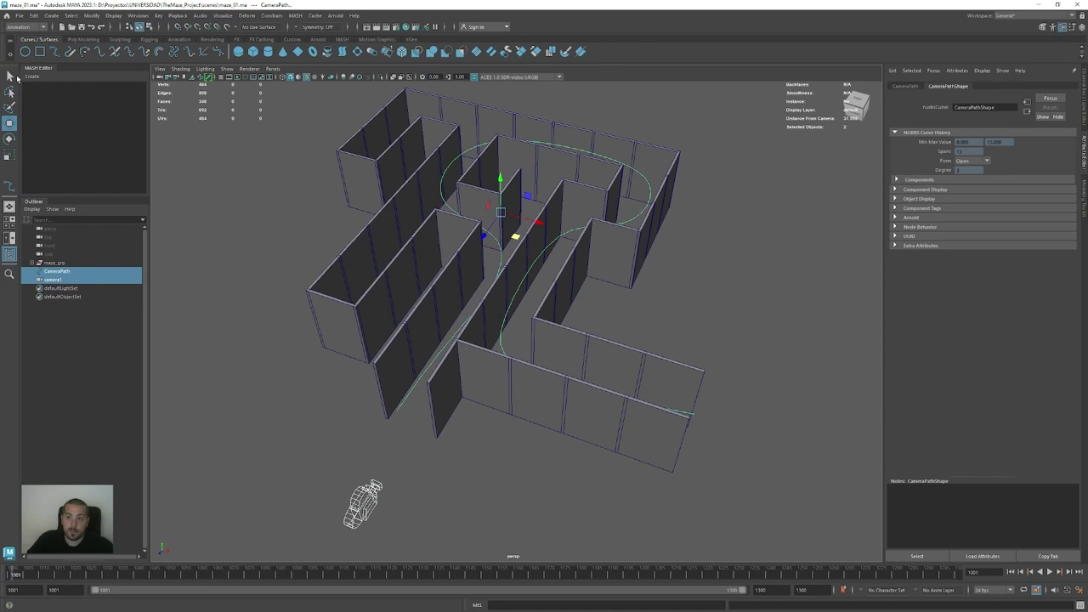
left_click(278, 16)
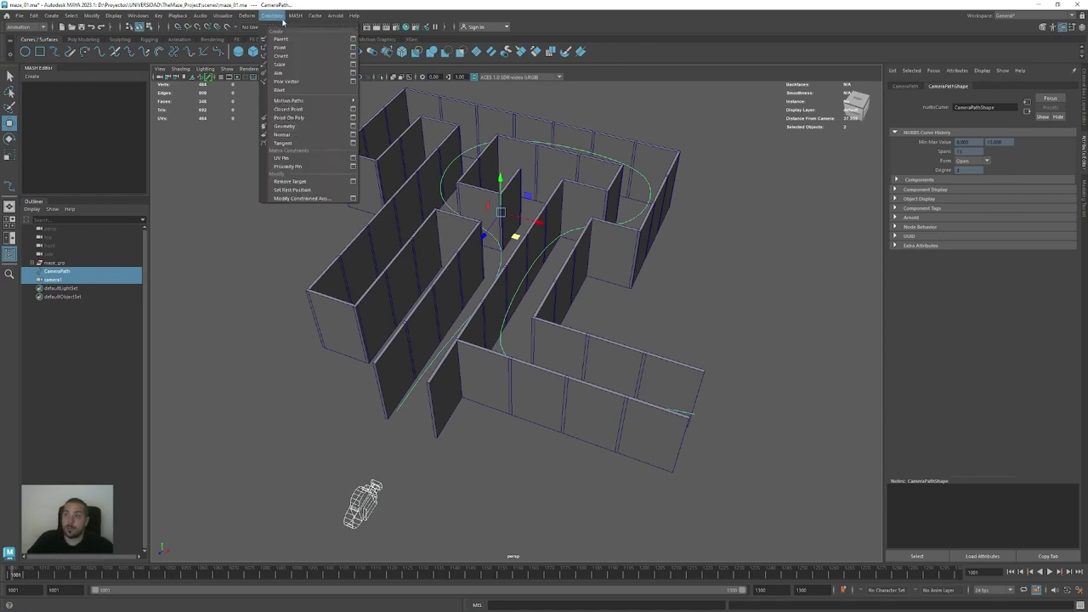
mouse_move(287, 102)
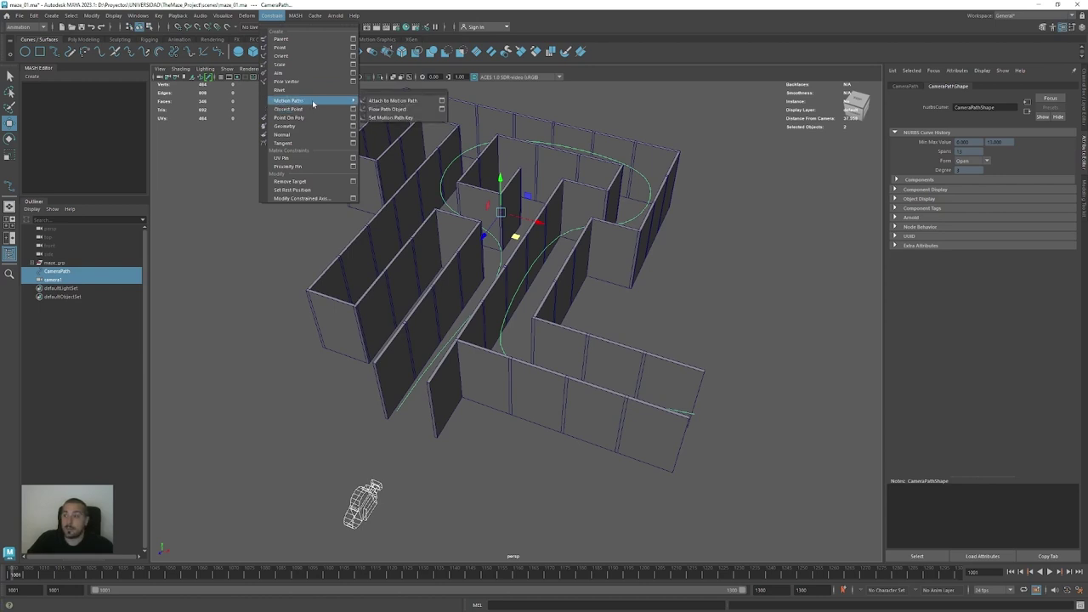
left_click(405, 101)
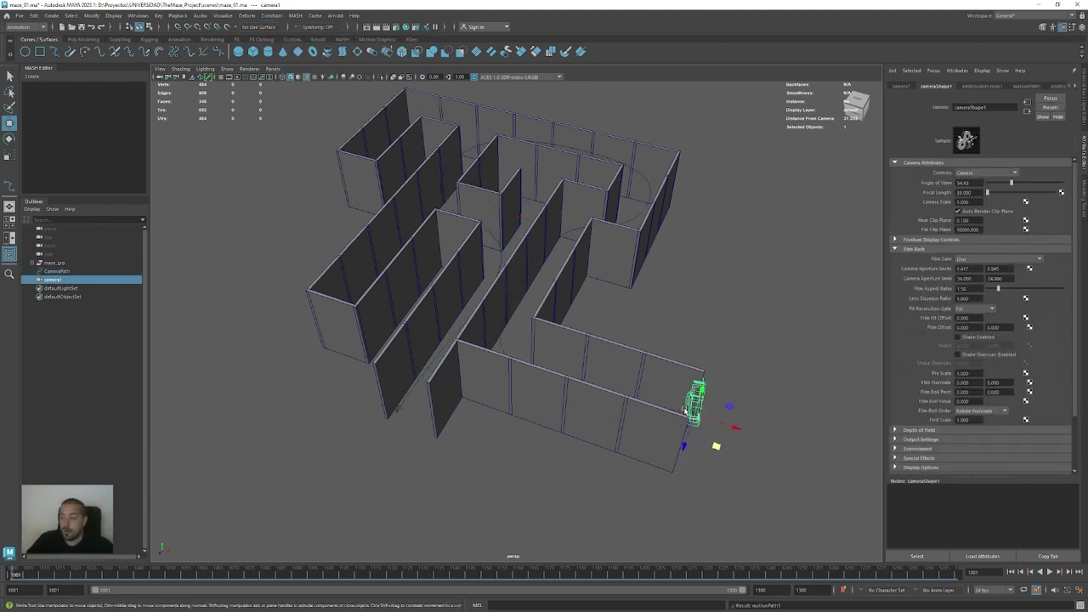
Examine the camera's placement and orientation at the start of the path, and scrub the timeline around frame 1001
left_click_drag(726, 359, 729, 381, "alt")
middle_click_drag(730, 381, 684, 315, "alt")
left_click_drag(639, 338, 620, 348, "alt")
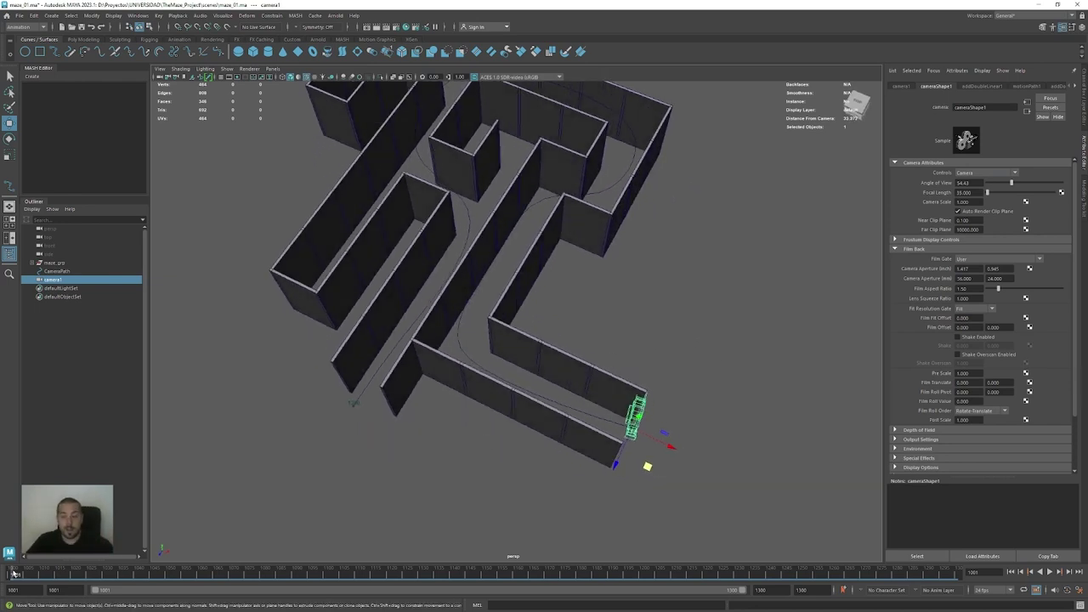
mouse_move(17, 575)
left_mouse_down()
mouse_move(362, 584)
mouse_move(14, 581)
left_mouse_up()
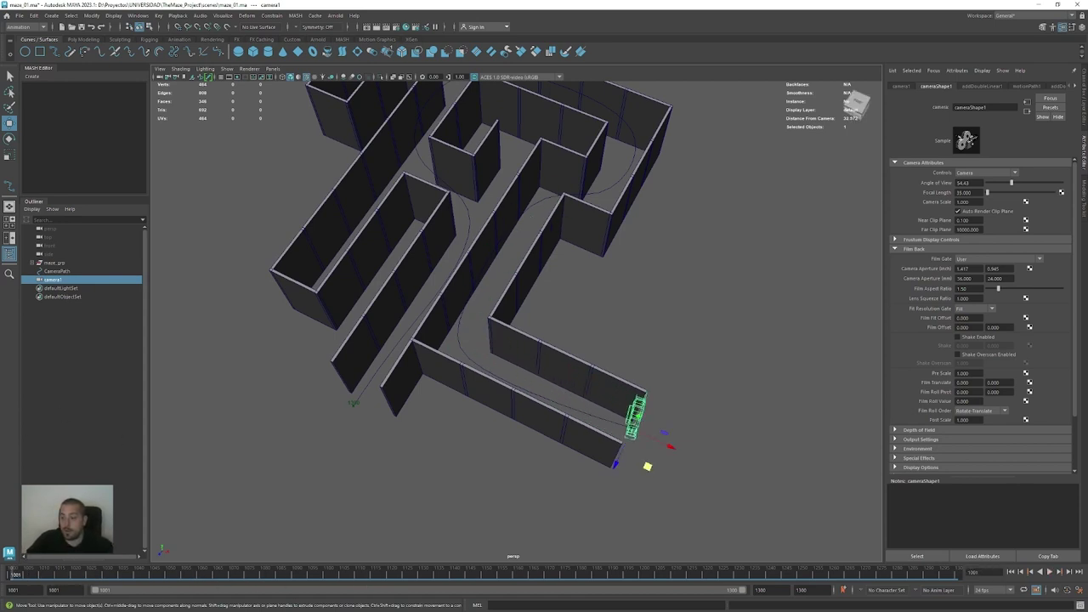
Play the camera animation in the perspective view and return the current time to frame 1001
left_click(1050, 572)
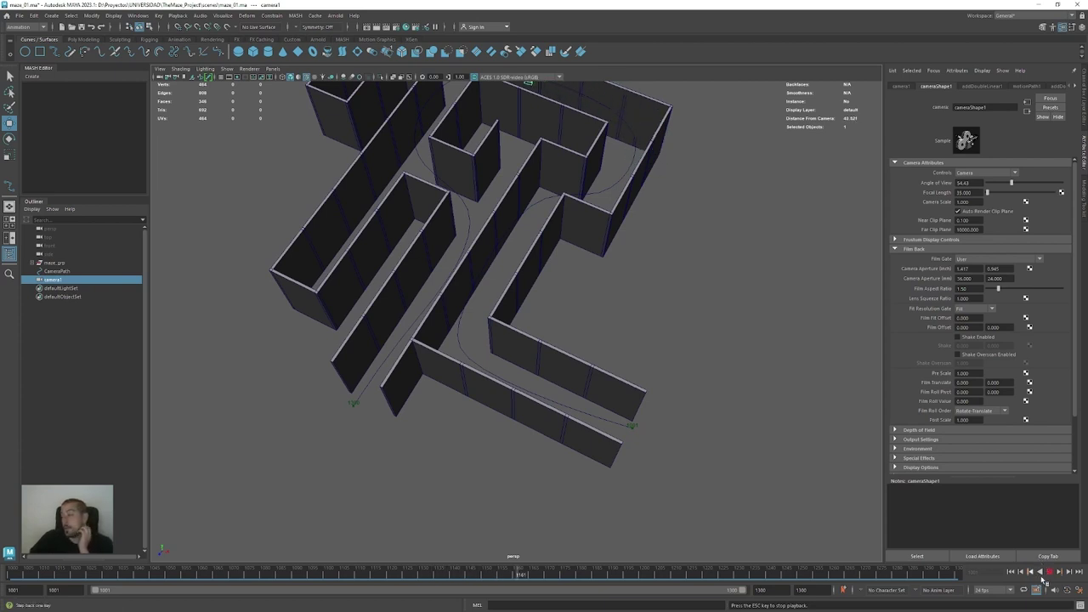
left_click(1051, 574)
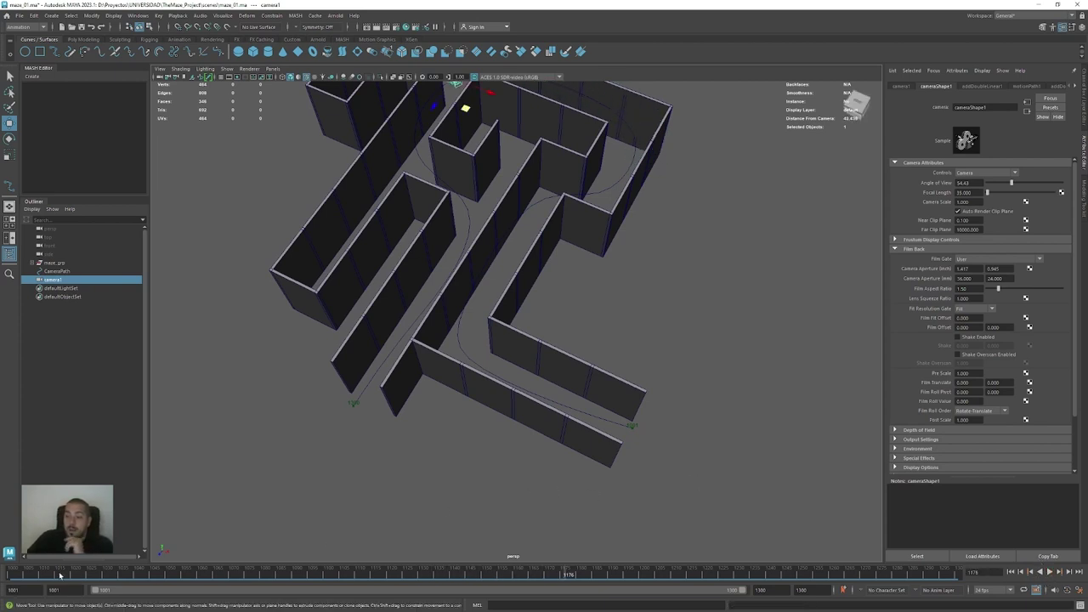
left_click(13, 577)
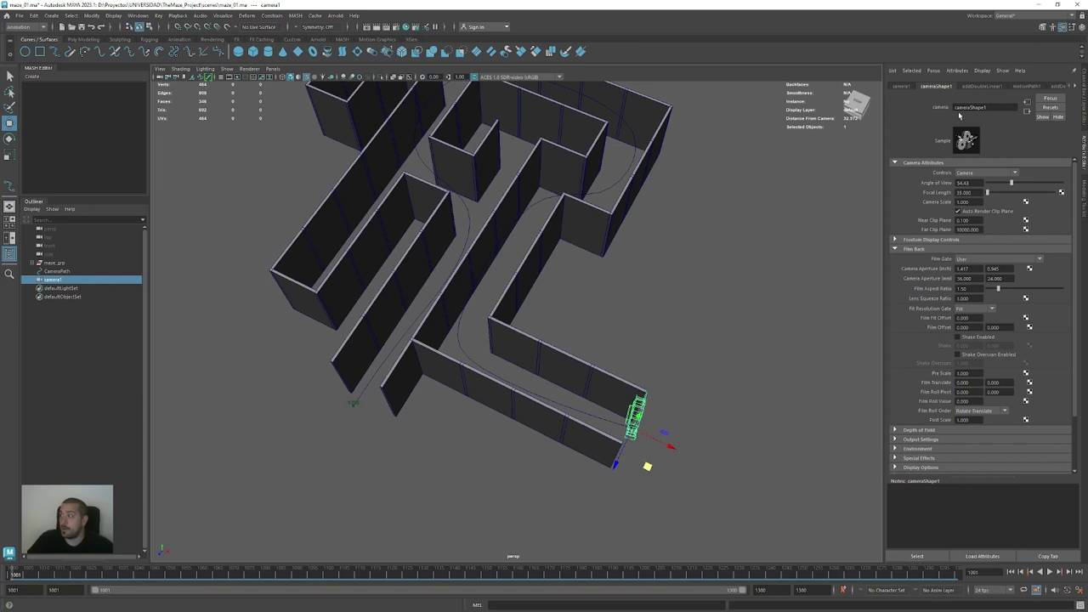
Set the camera motion path's Front Axis to Z and enable Inverse Front
left_click(983, 86)
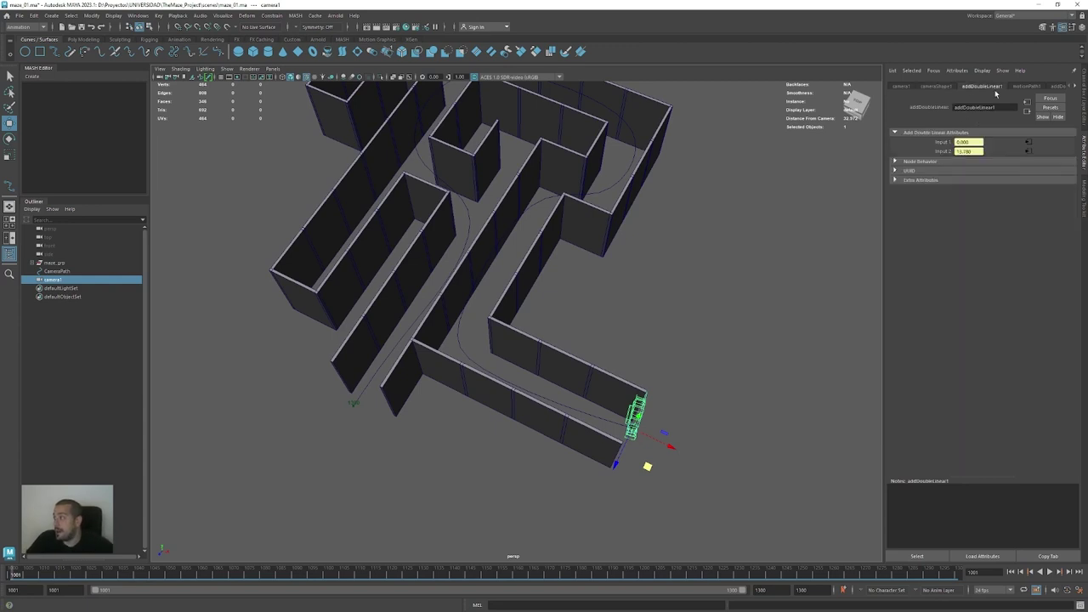
left_click(1026, 86)
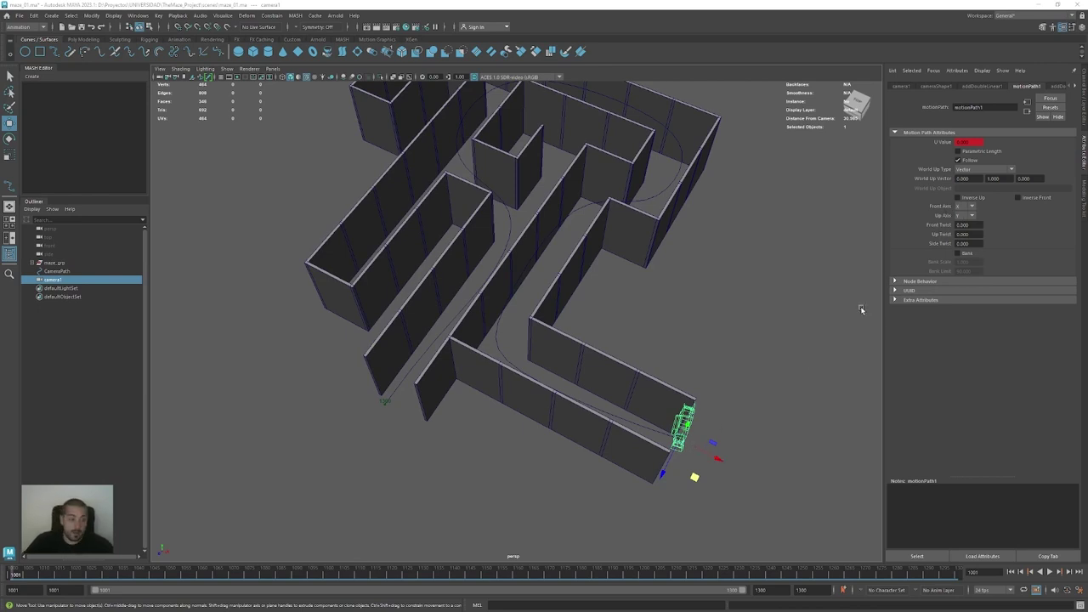
left_click(1039, 201)
left_click(1039, 201)
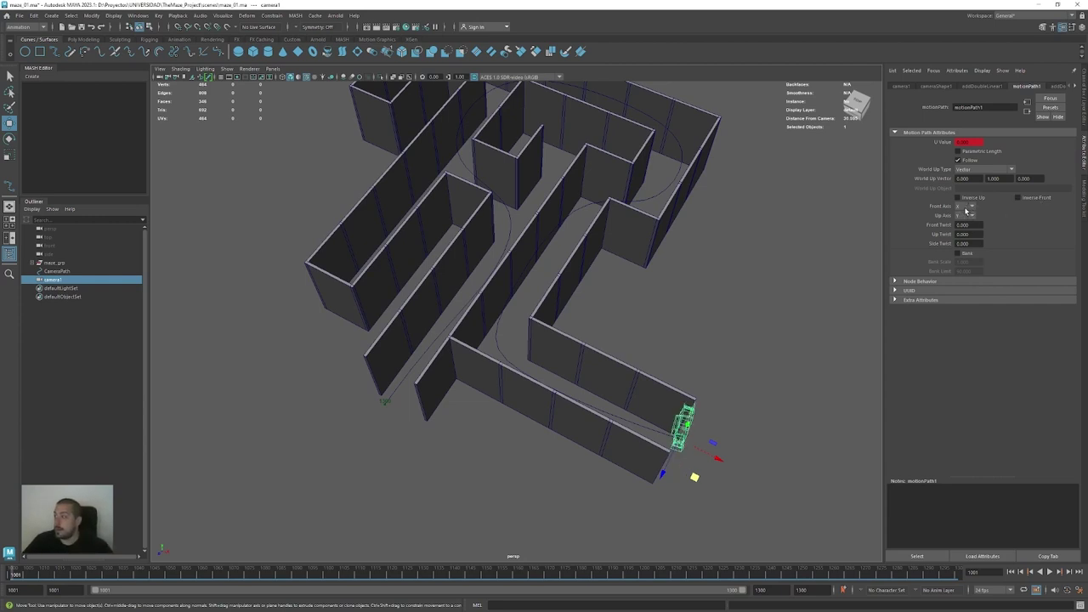
left_click(972, 207)
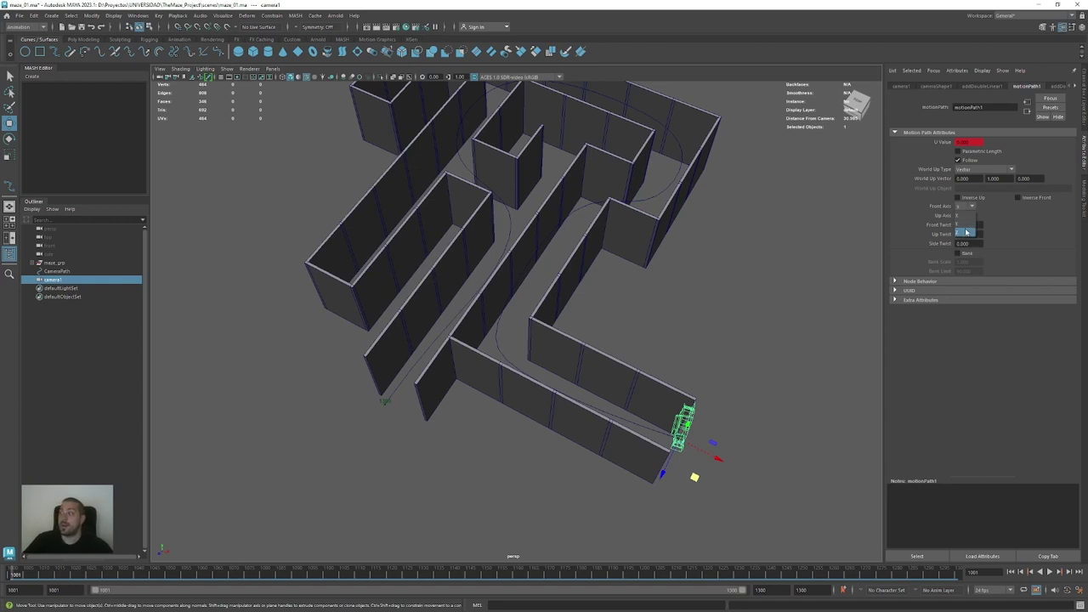
left_click(966, 232)
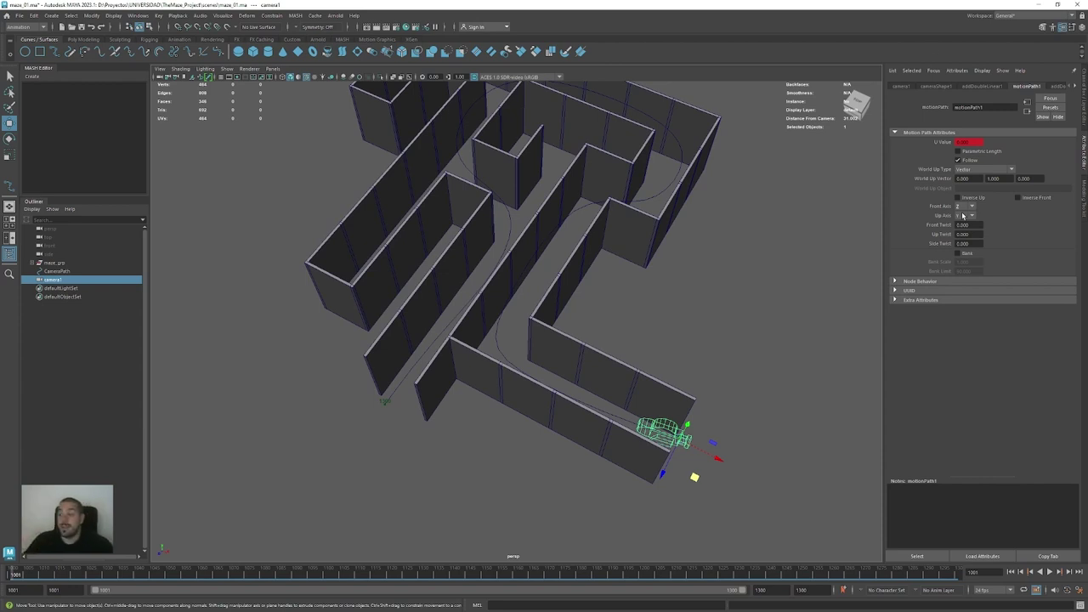
left_click(1032, 199)
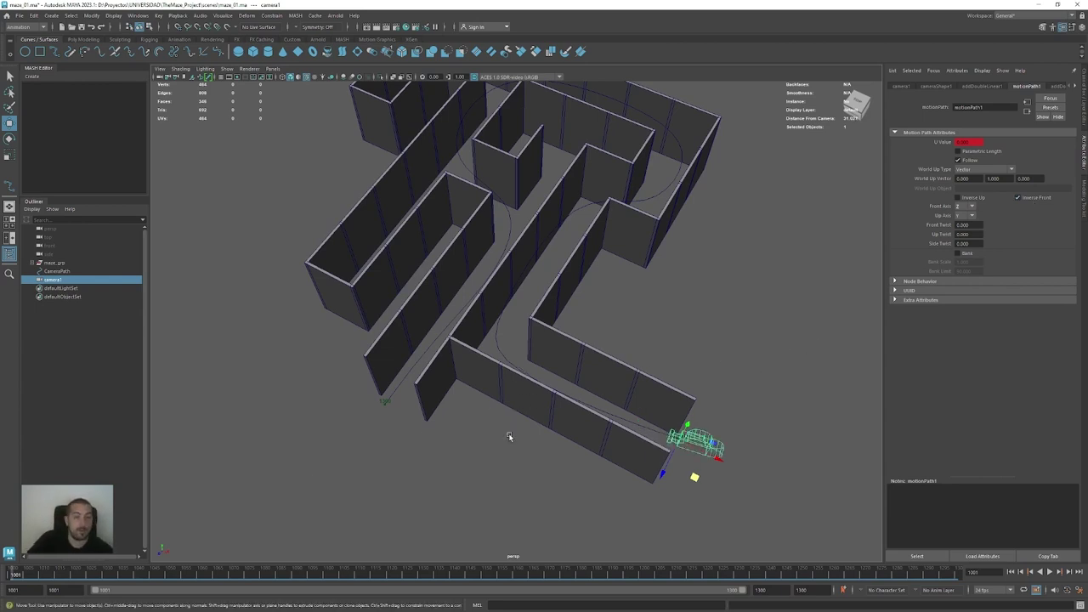
Preview the corrected camera motion by playing it in the perspective view and from frame 1001 through camera1
key("alt+v")
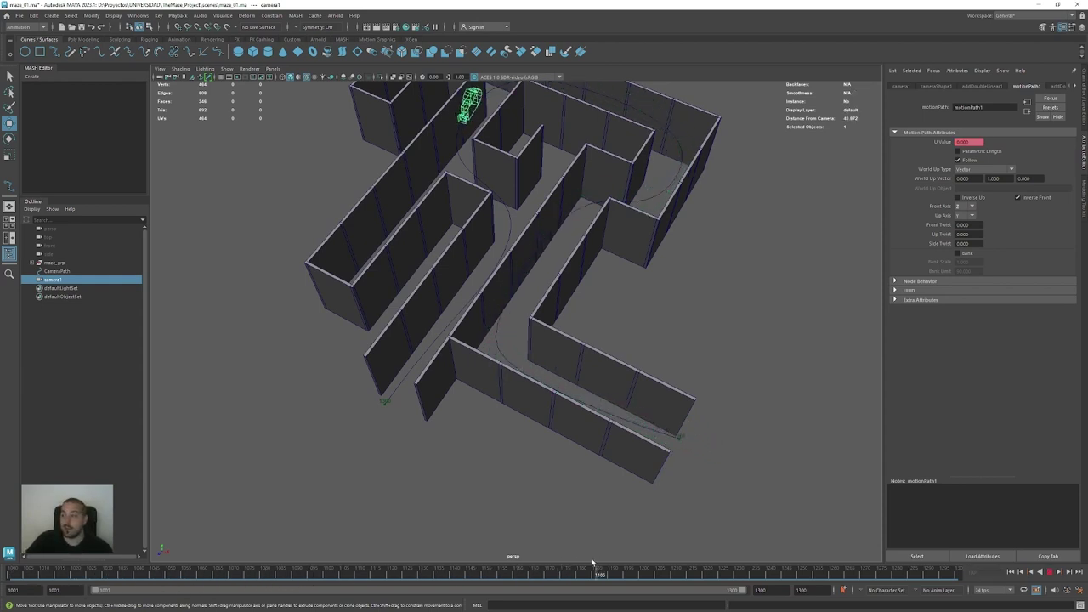
key("alt+v")
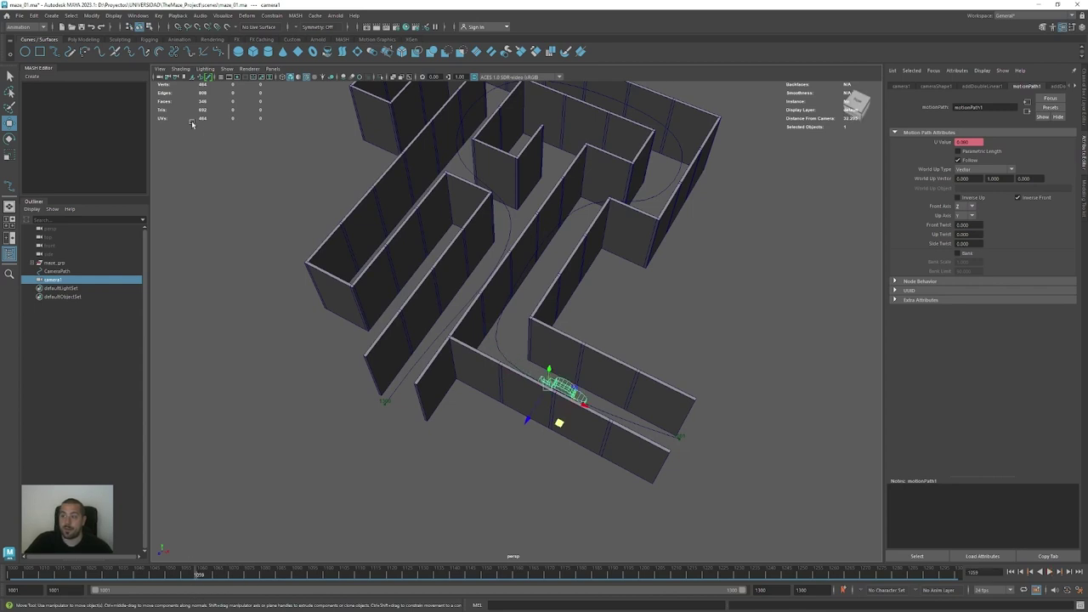
right_click(161, 80)
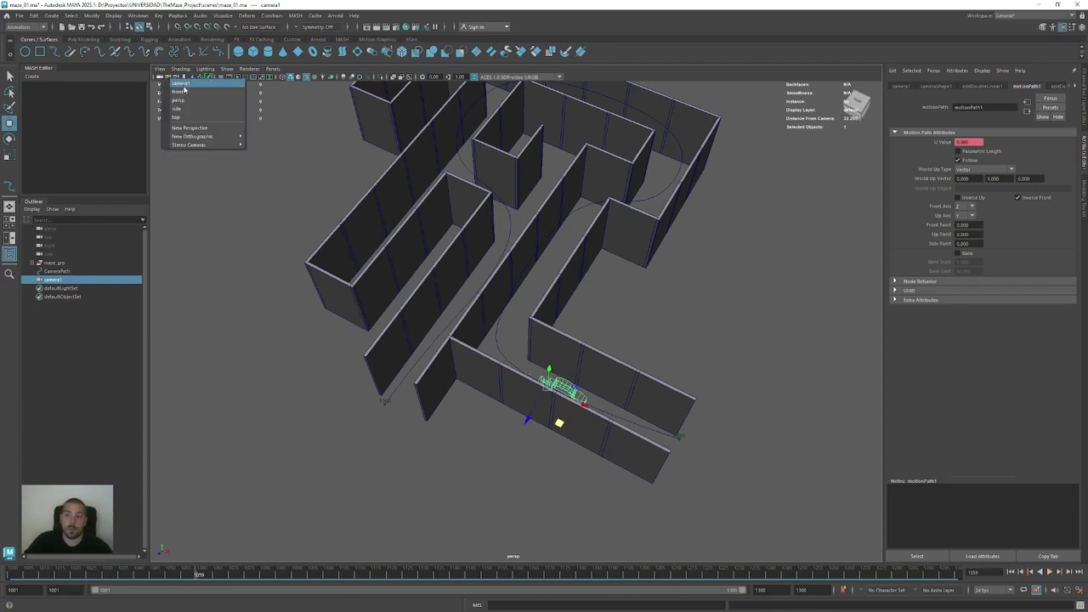
left_click(182, 85)
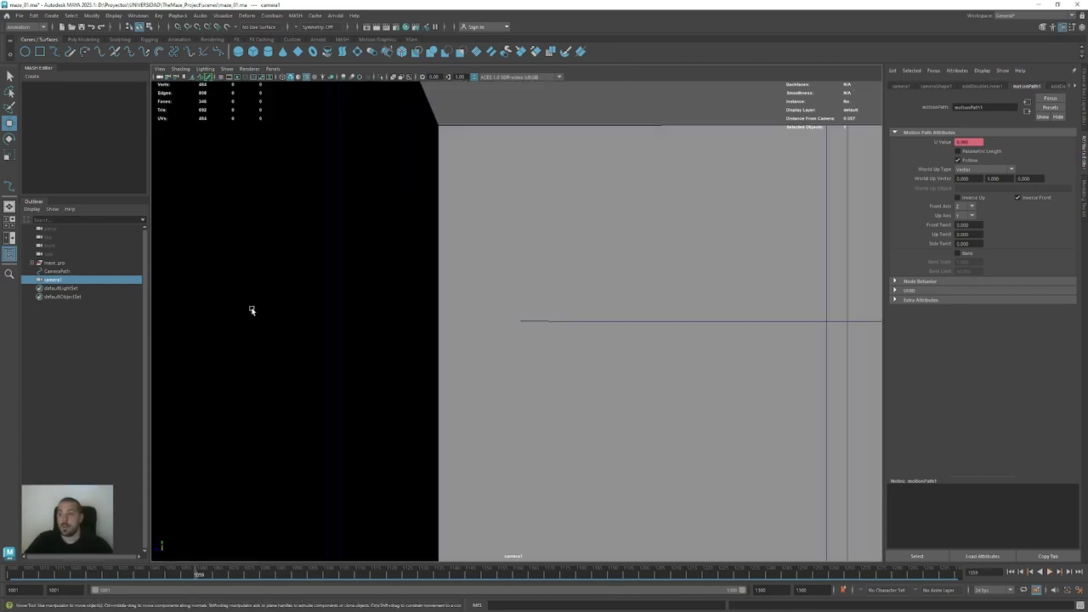
right_click(159, 79)
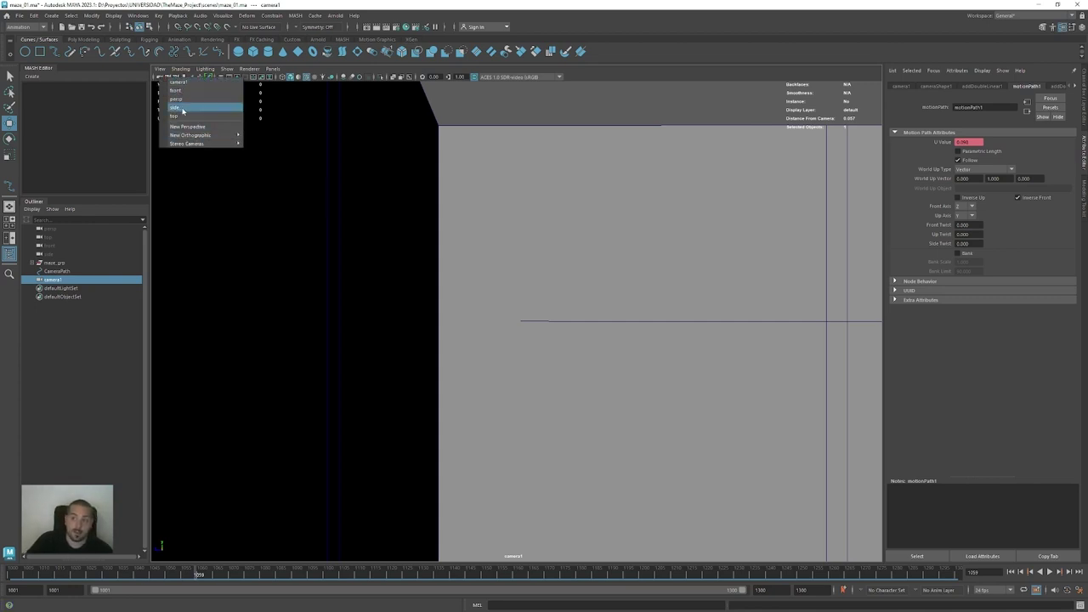
left_click(186, 86)
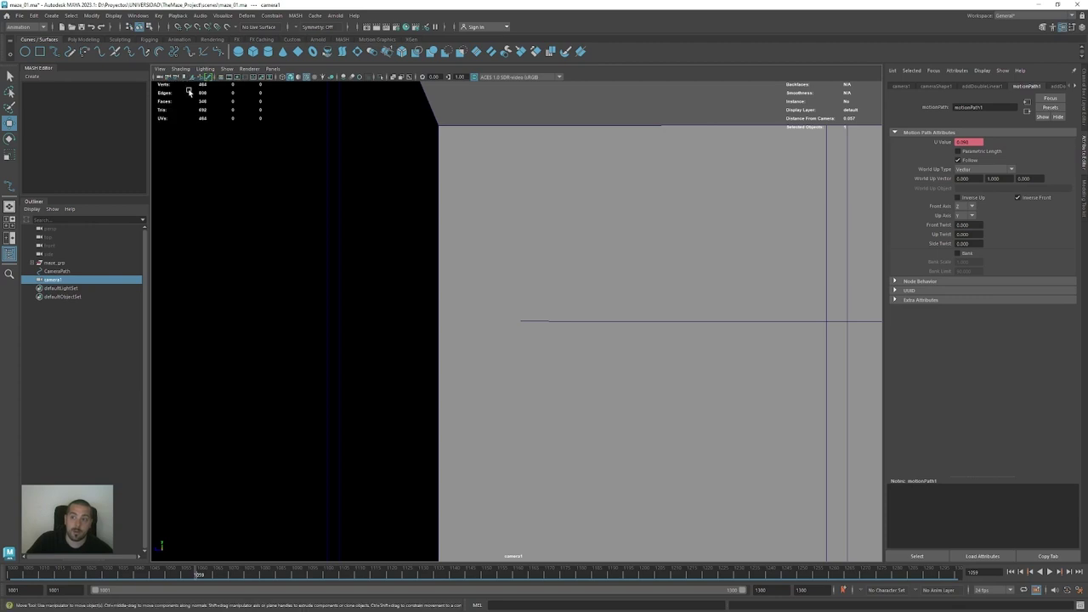
left_click(20, 574)
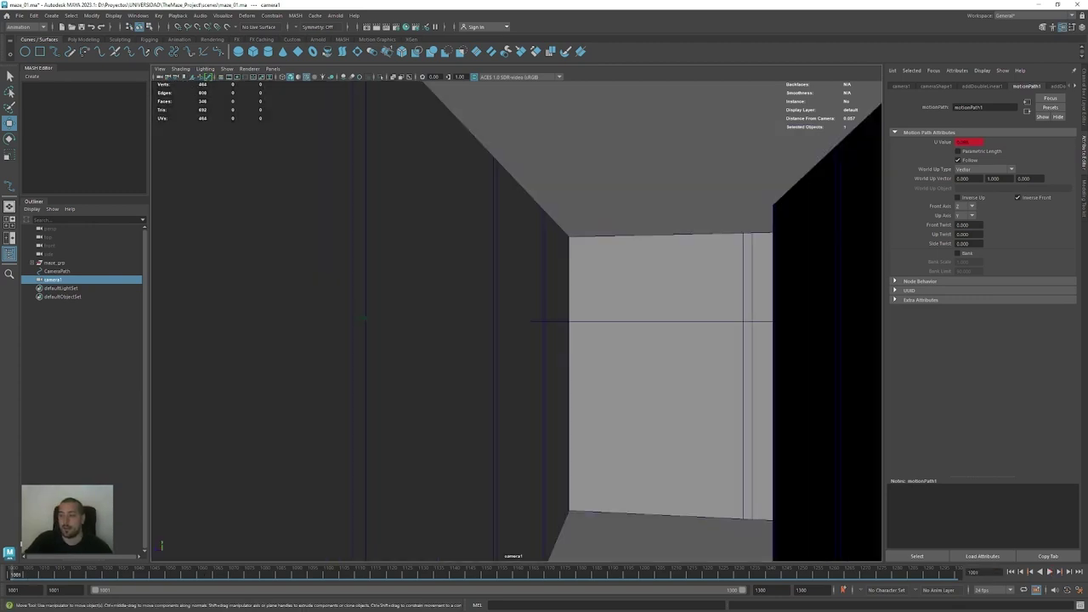
left_click(10, 574)
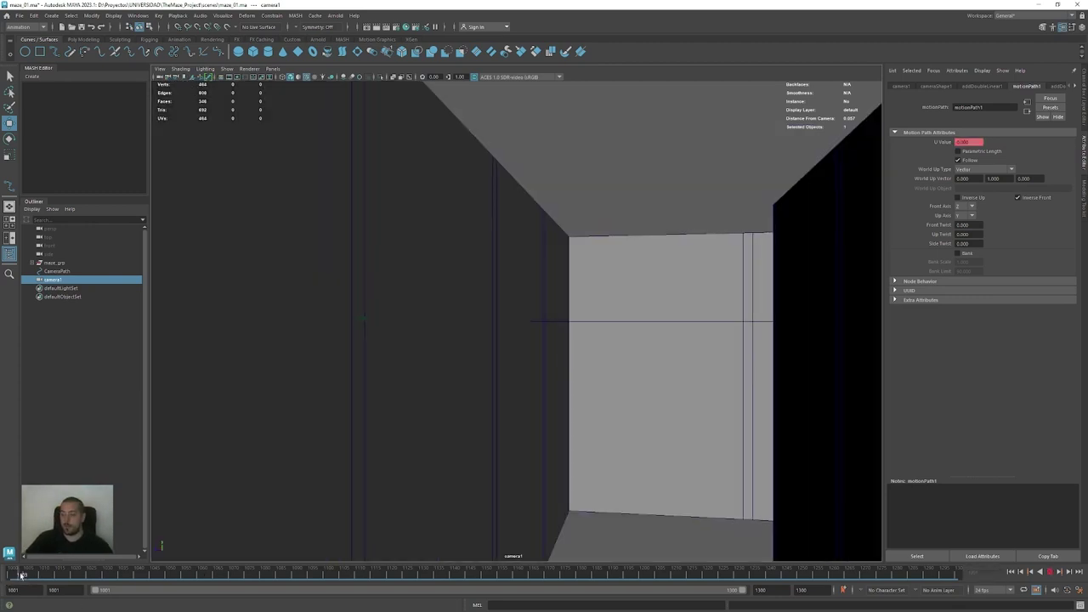
left_click(1050, 574)
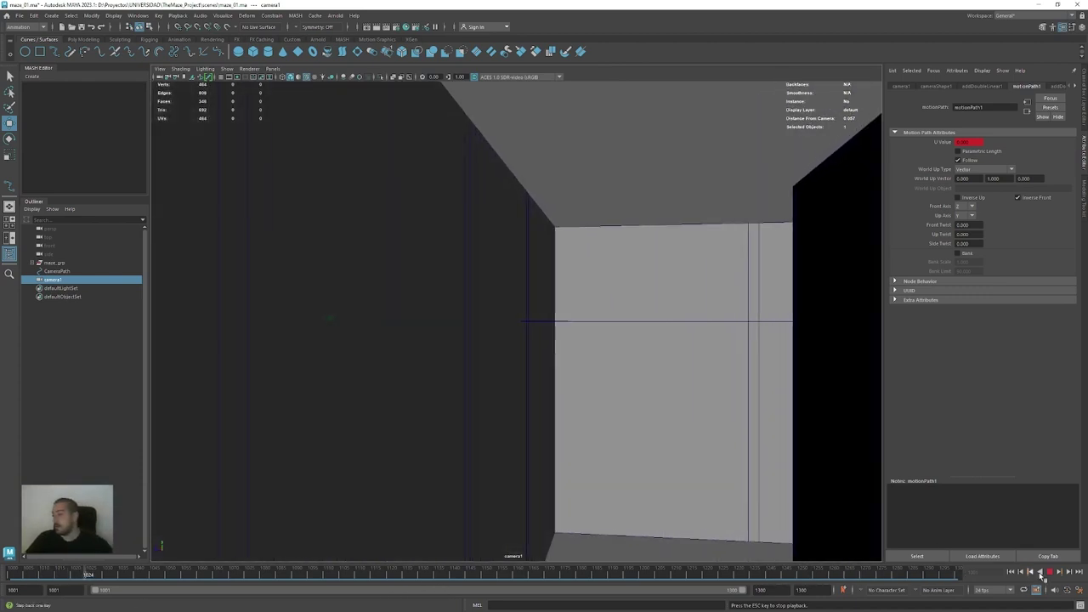
key("Escape")
Check the camera's position from the perspective view, look through camera1 again and scrub to frame 1021
key("space")
left_click_drag(545, 411, 544, 403)
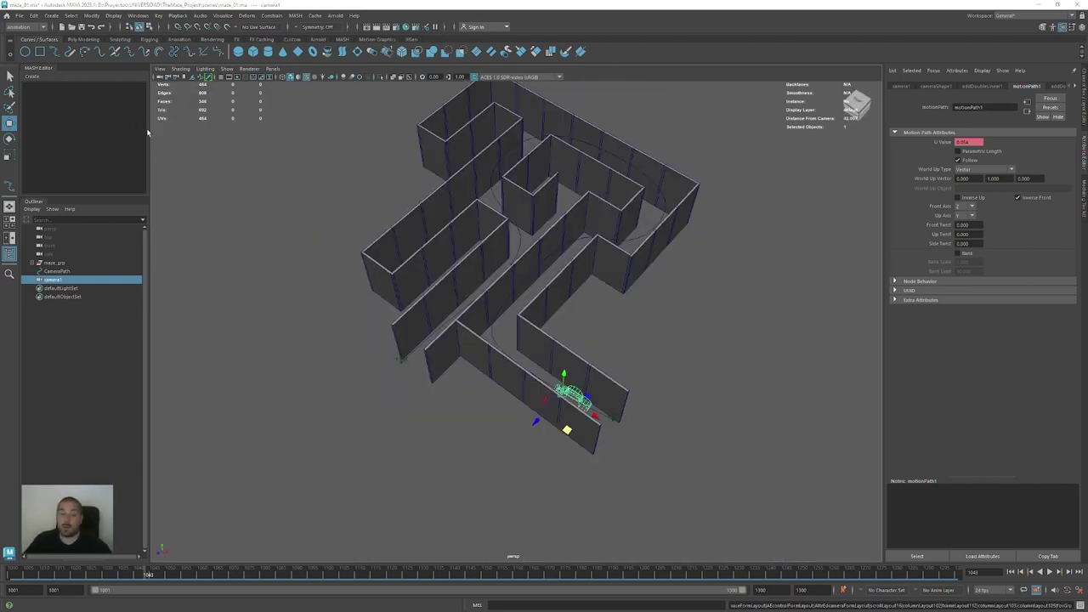
left_click(160, 77)
left_click(176, 85)
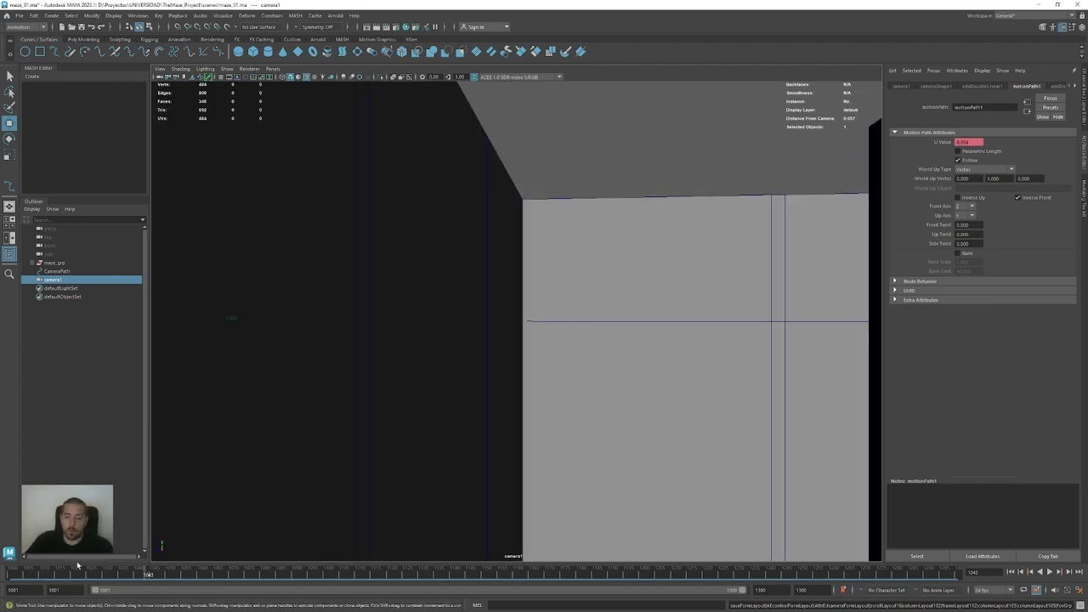
mouse_move(147, 577)
left_mouse_down()
mouse_move(448, 576)
mouse_move(70, 593)
left_mouse_up()
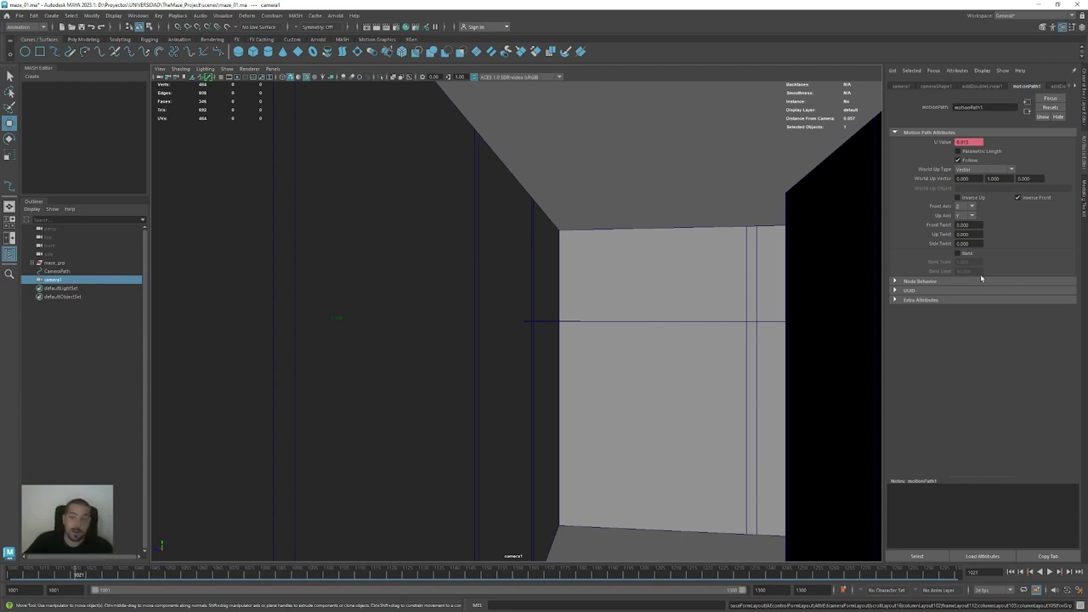
Set camera1's Focal Length to 18
left_click(935, 87)
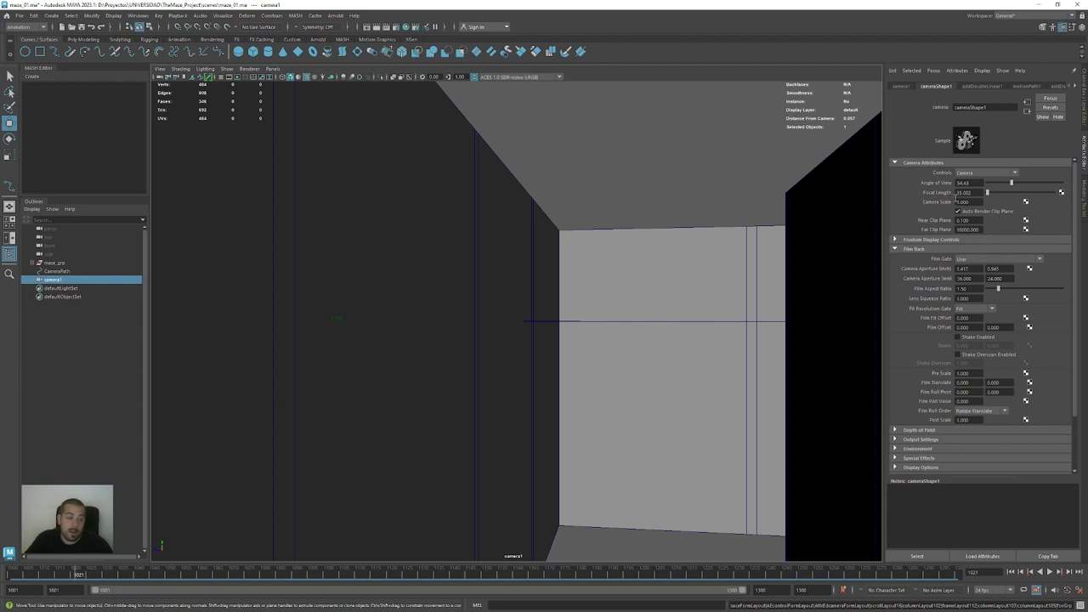
double_click(977, 193)
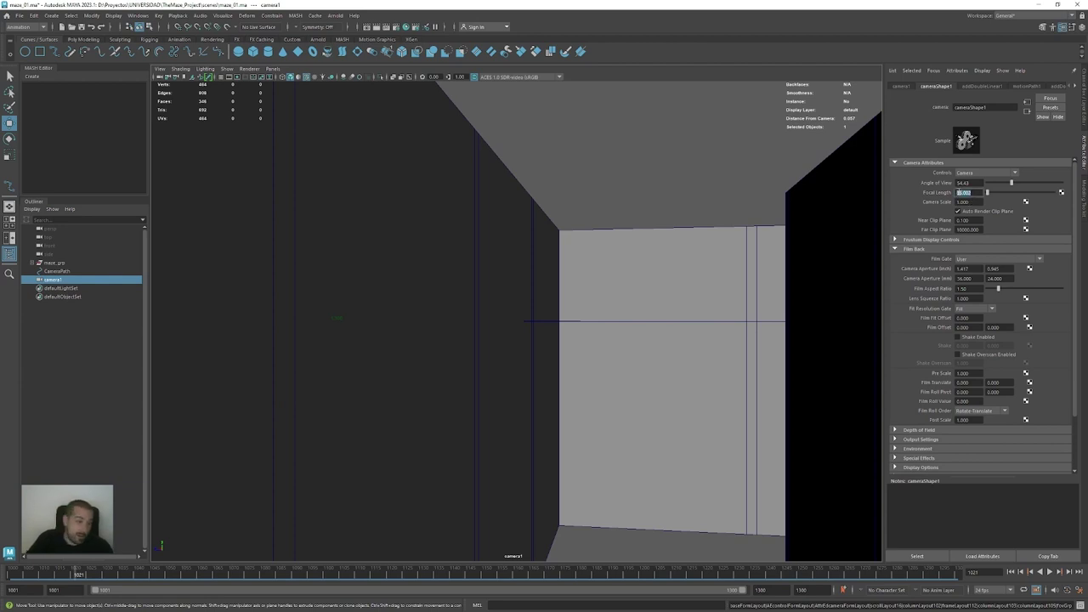
left_click(977, 193)
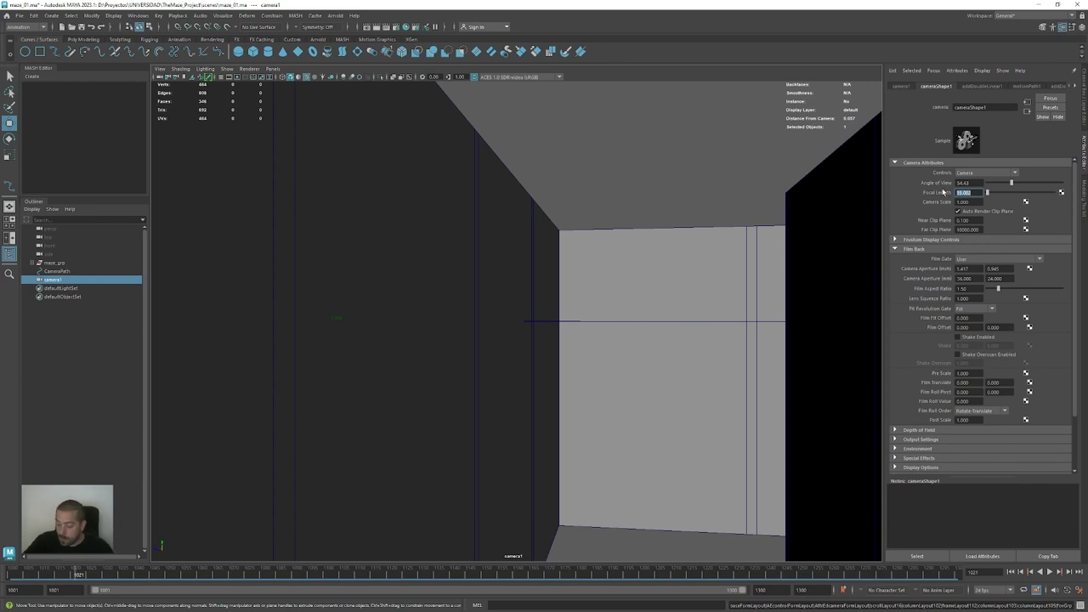
key("Return")
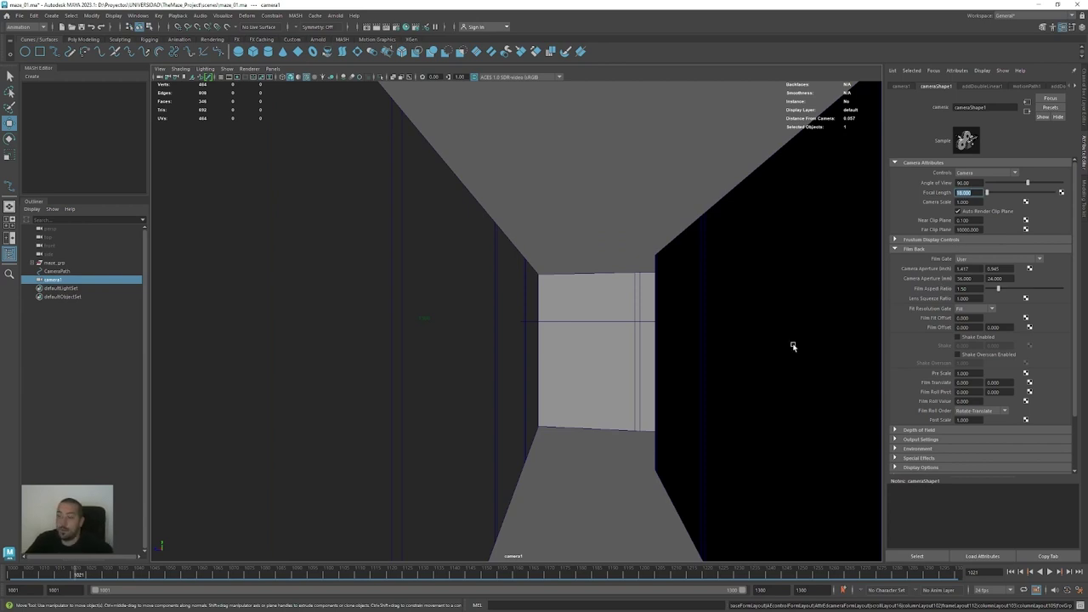
Try a Focal Length of 15 while scrubbing further along the path, and set it back to 18
mouse_move(79, 578)
left_mouse_down()
mouse_move(617, 579)
mouse_move(593, 590)
mouse_move(518, 580)
left_mouse_up()
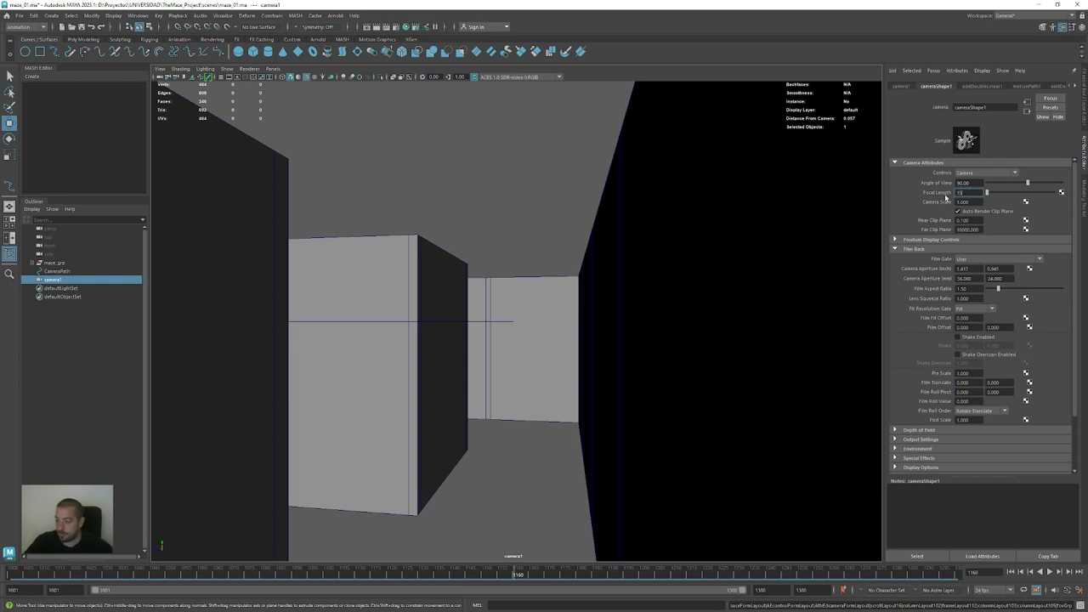
type("15")
key("Return")
left_click_drag(515, 577, 360, 600)
key("alt+v")
type("18")
key("Return")
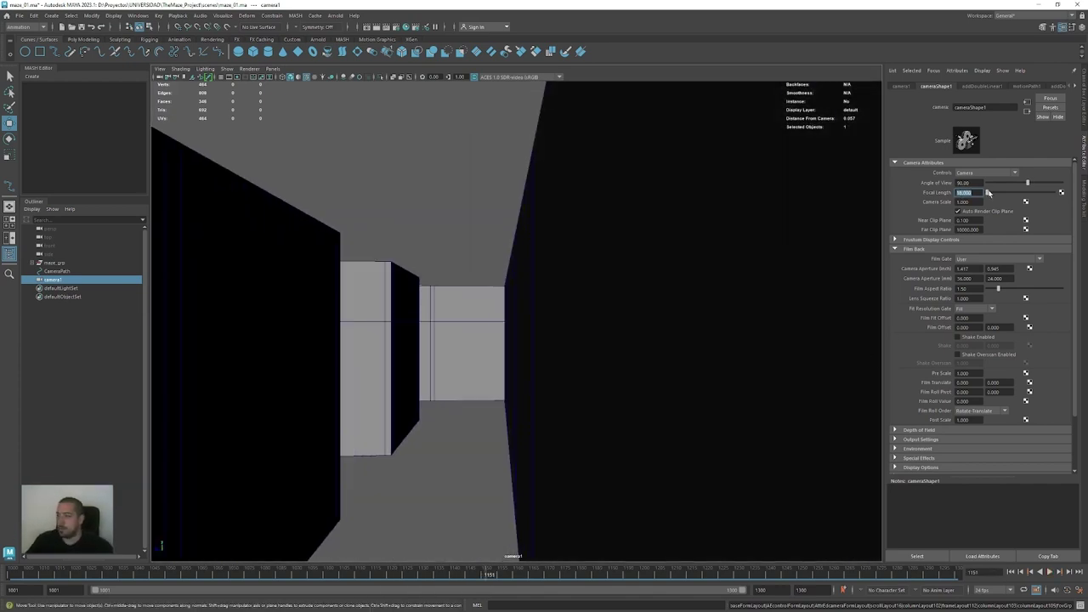
Show the CameraPath curve's control vertices in the top view and reposition those at the first corner for a wider, smoother turn
right_click(451, 283)
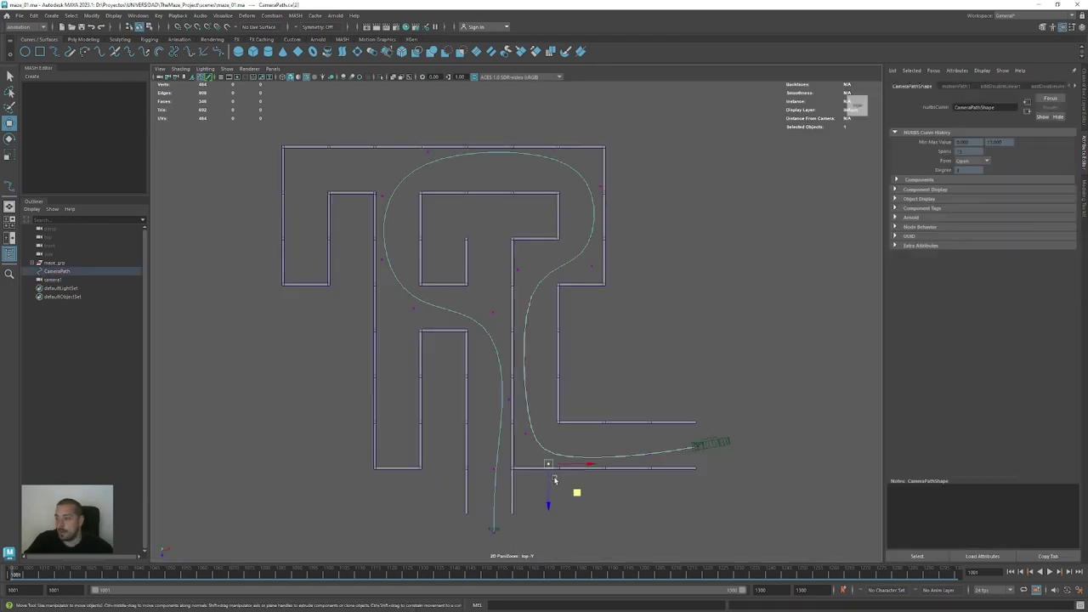
left_click(593, 506)
left_click_drag(572, 458, 607, 499)
left_click(523, 432)
left_click_drag(550, 459, 548, 449)
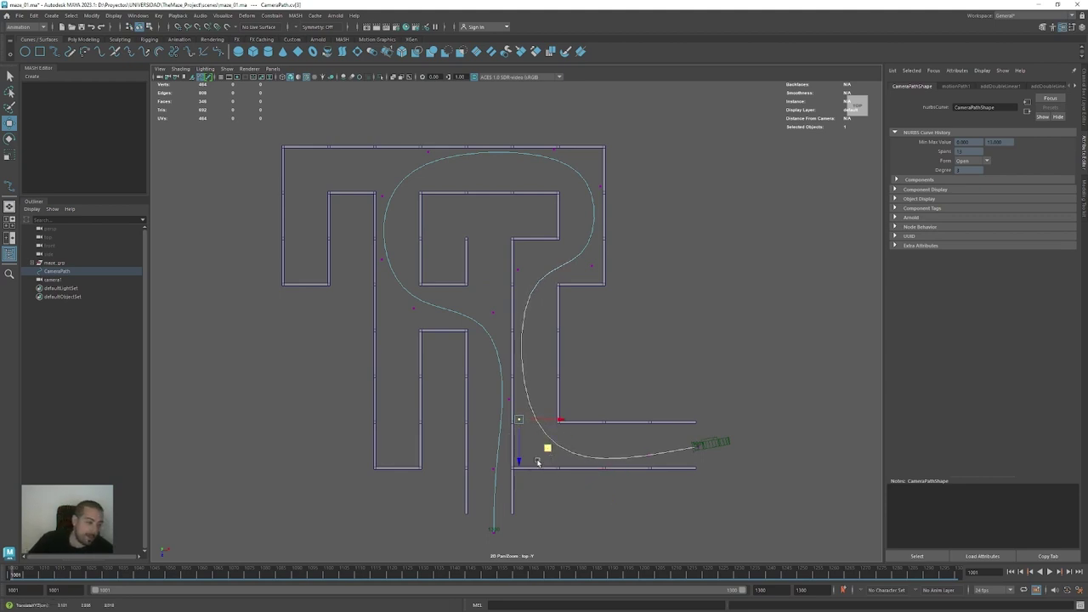
Adjust the CameraPath control vertices along the remaining bends and the exit corridor to smooth the curve between the walls
mouse_move(534, 258)
left_mouse_down()
mouse_move(498, 296)
mouse_move(547, 317)
left_mouse_up()
left_click_drag(611, 259, 626, 286)
left_click_drag(616, 169, 554, 177)
left_click_drag(629, 238, 614, 288)
left_click_drag(613, 161, 617, 297)
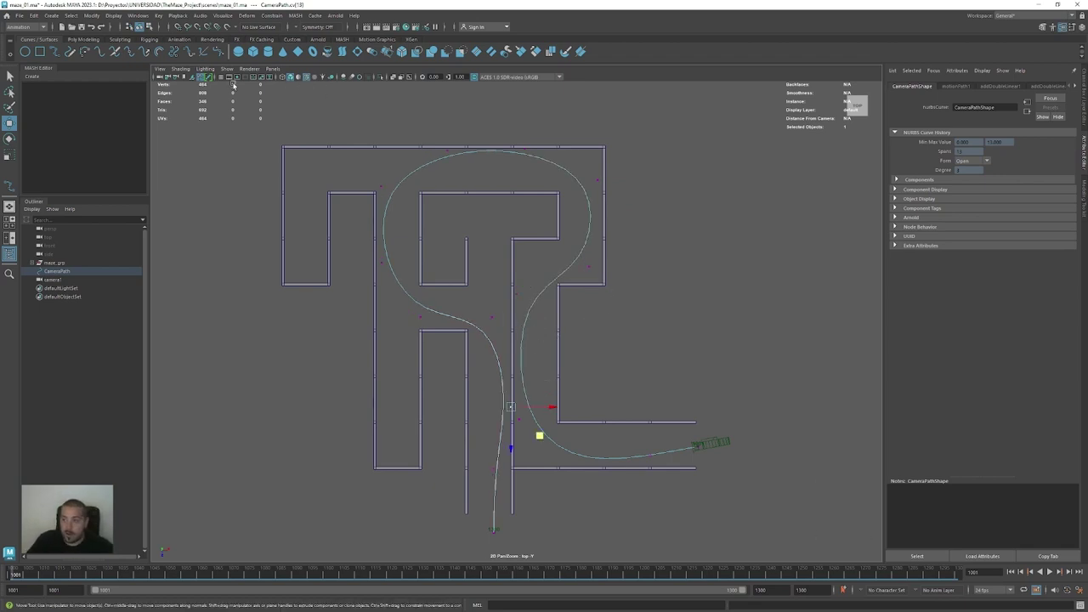
Look through camera1, deselect the path curve and play the animation along the reshaped path
left_click(157, 77)
left_click(192, 84)
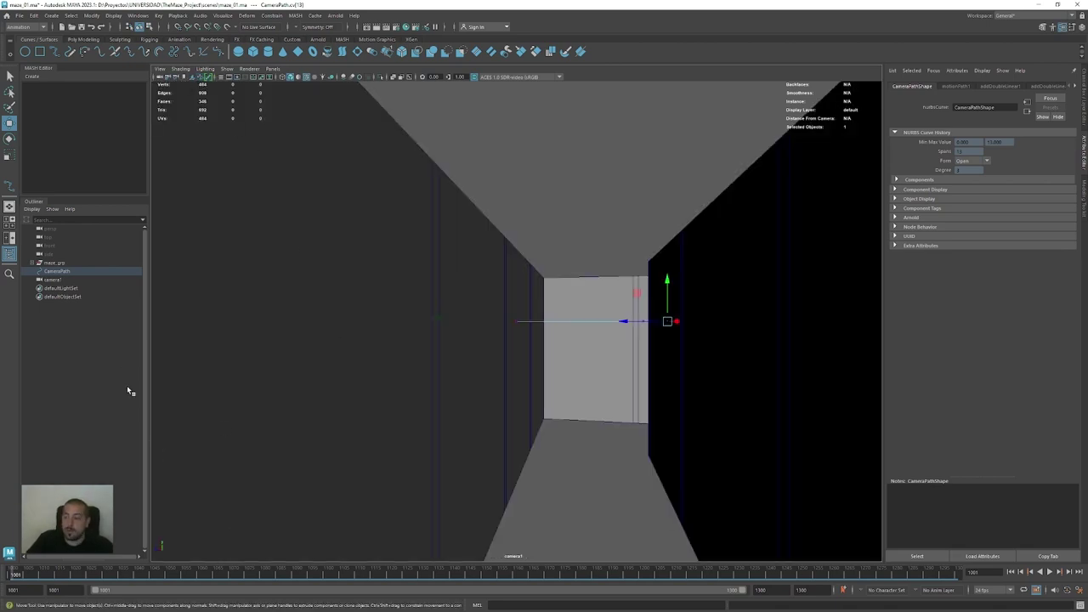
right_click_drag(497, 335, 541, 322)
left_click(57, 435)
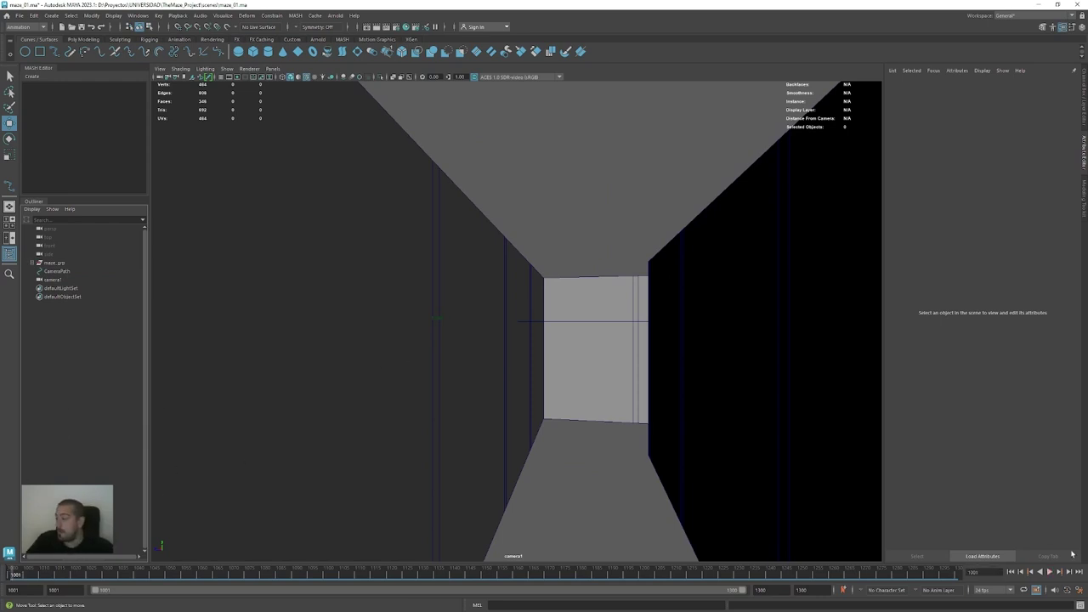
left_click(1051, 572)
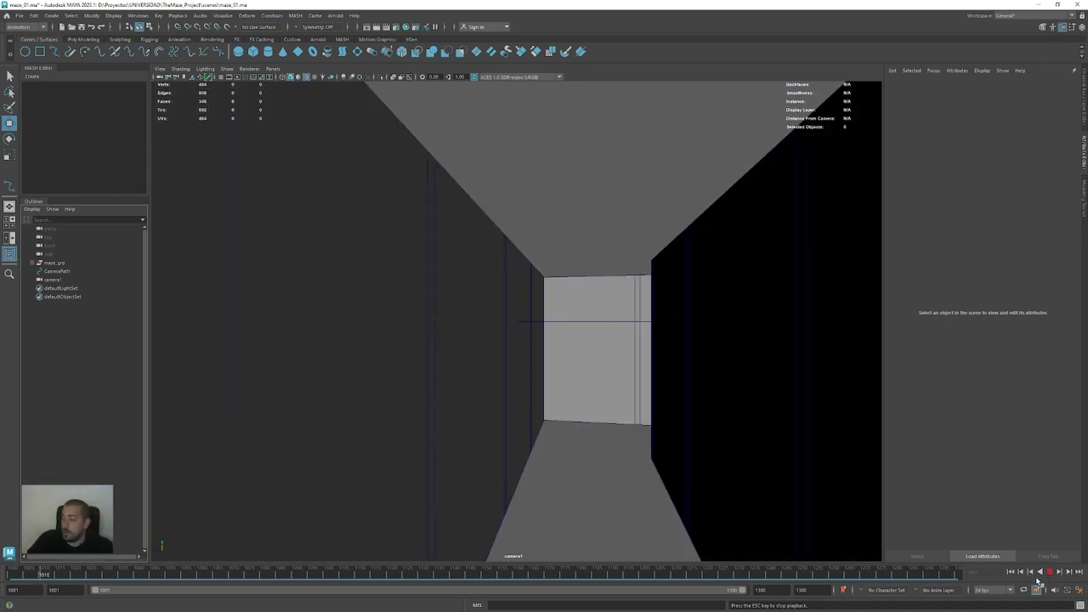
left_click(1050, 572)
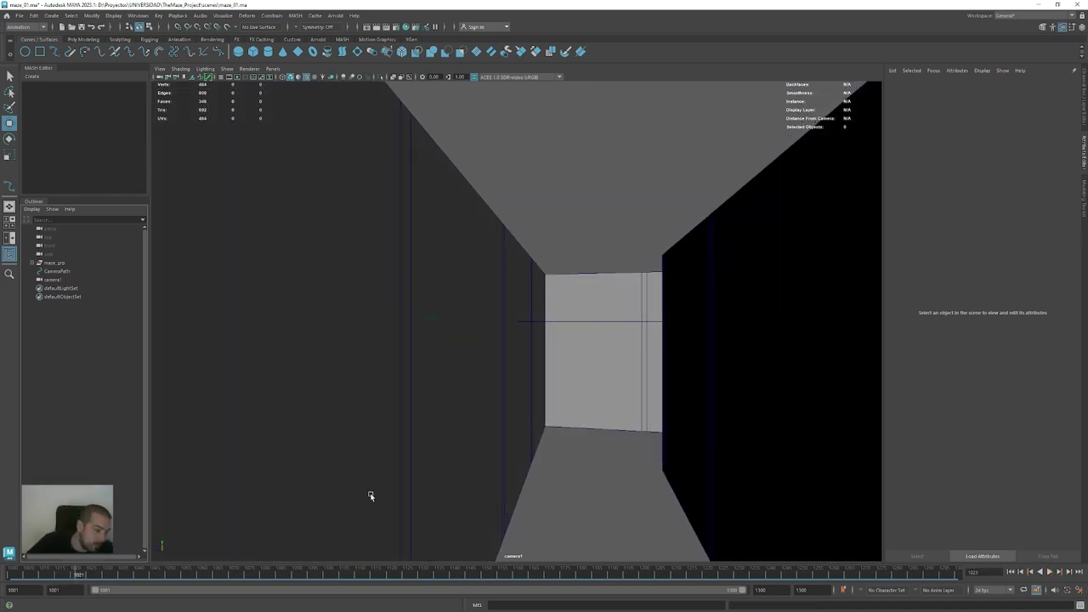
Return to the perspective view and frame the whole maze with the camera at its entrance
key("space")
left_click_drag(484, 403, 483, 379)
left_click_drag(632, 423, 525, 368, "alt")
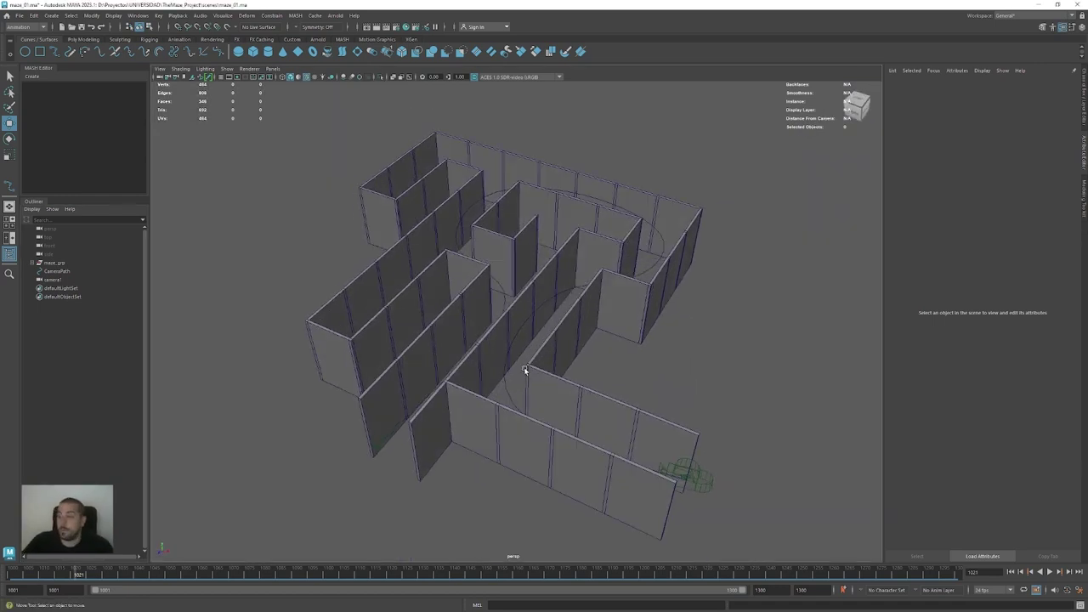
Hide the CameraPath curve so only the maze and camera show, and clear the selection
left_click(56, 272)
left_click_drag(573, 309, 576, 310, "alt")
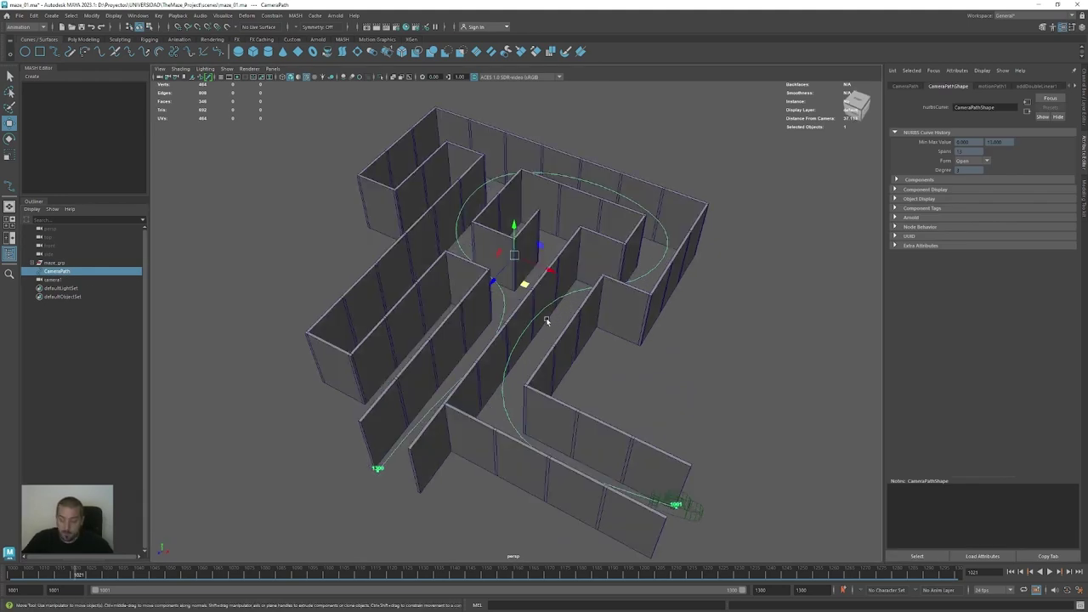
key("h")
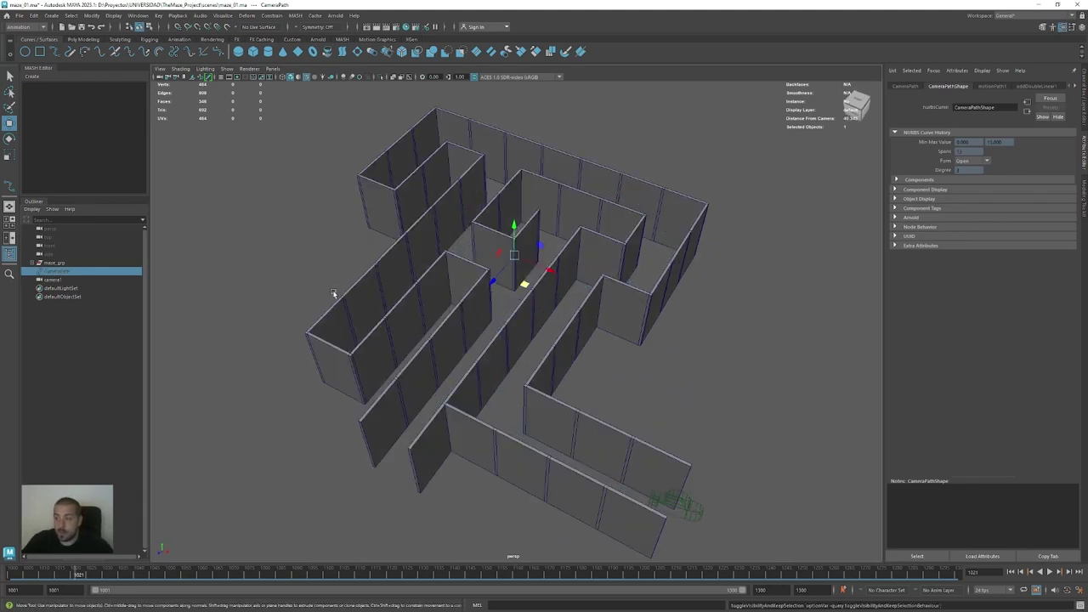
left_click(270, 275)
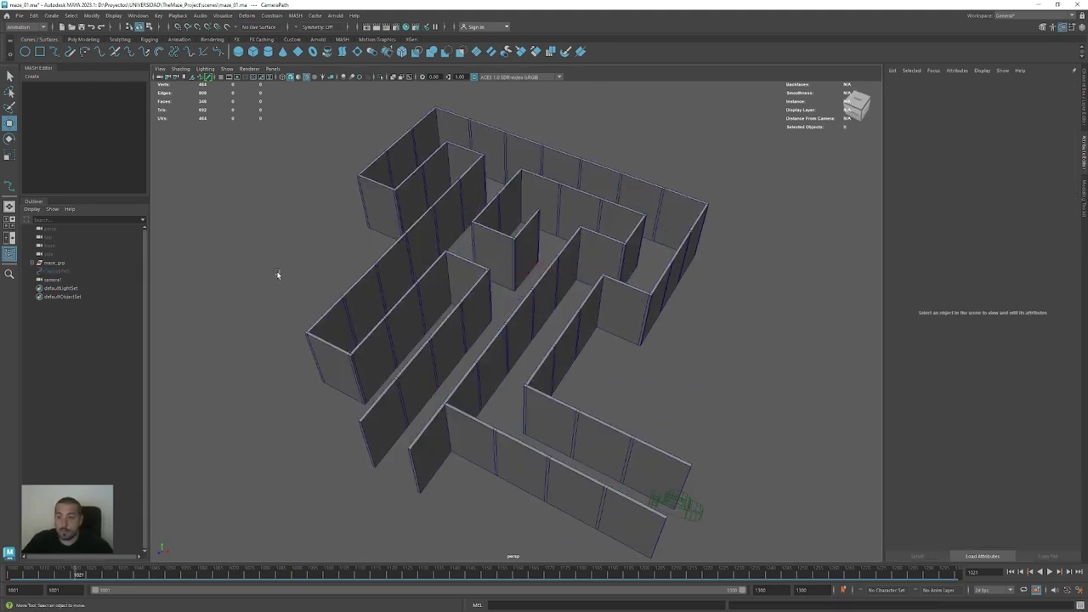
left_click(54, 271)
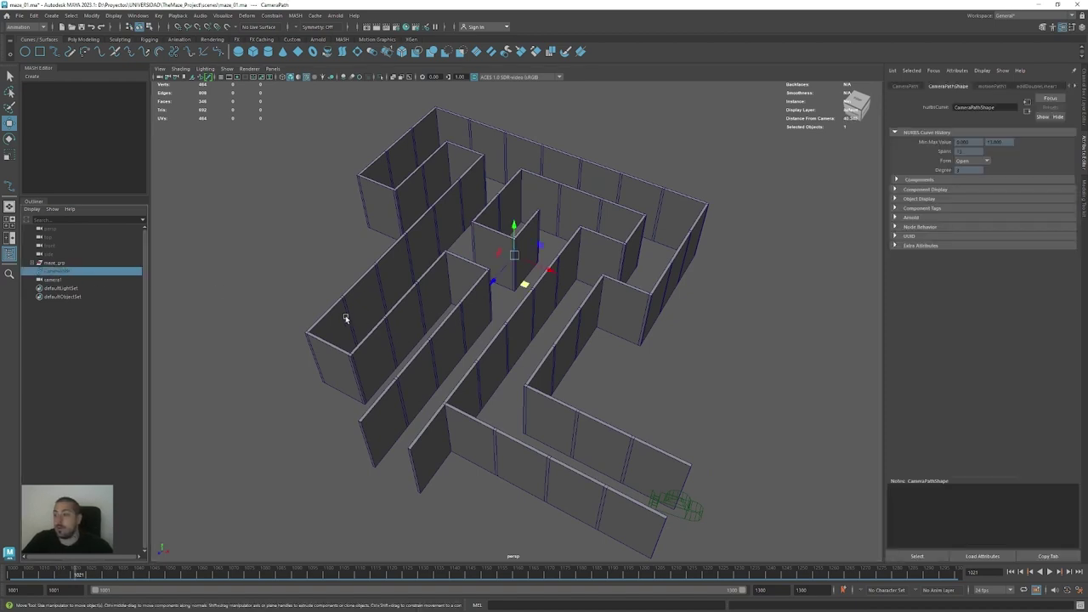
left_click_drag(335, 228, 293, 270, "alt")
left_click(298, 272)
left_click_drag(300, 374, 294, 345, "alt")
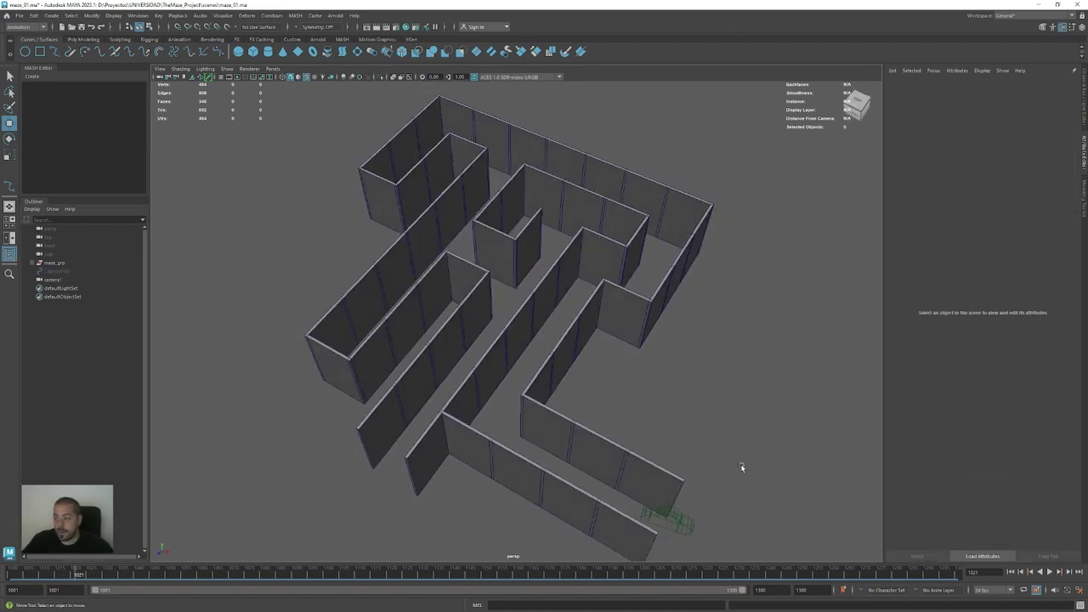
Scrub the animation to frame 1053 and check the camera's position in the entrance corridor
middle_click_drag(741, 465, 690, 396, "alt")
left_click_drag(77, 574, 180, 575)
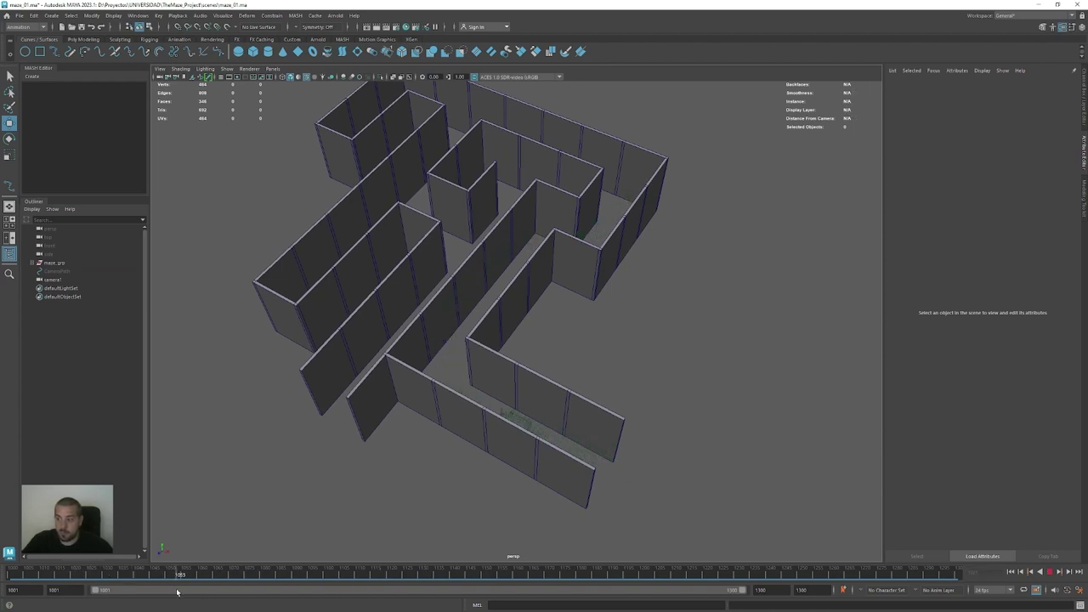
left_click_drag(420, 311, 454, 361, "alt")
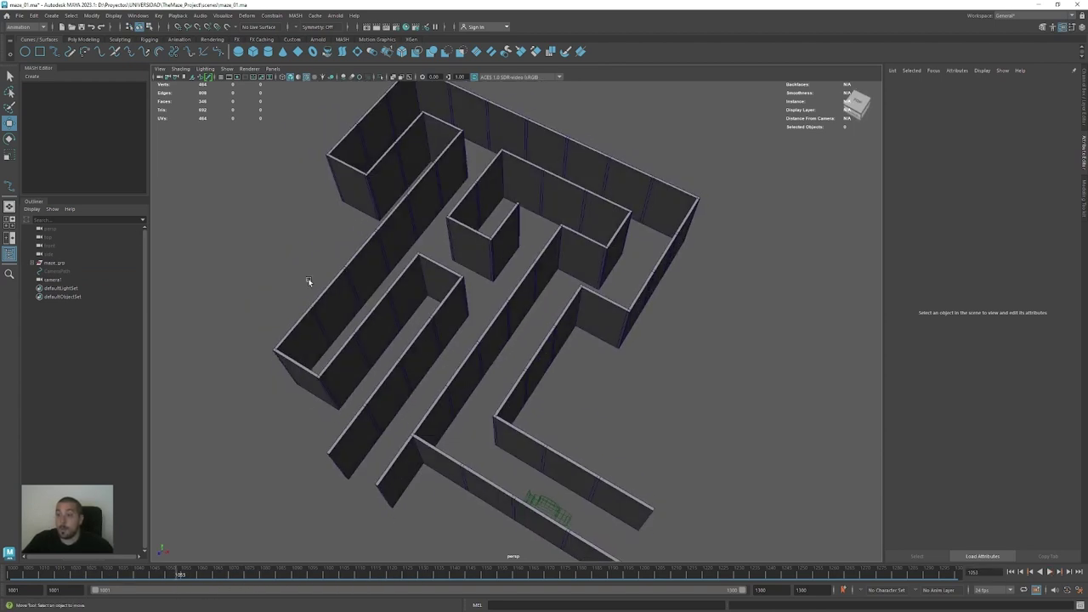
Unhide the suelo, techo and HAbitacionFinal meshes inside maze_grp and frame the final room
left_click(33, 264)
left_click(63, 272)
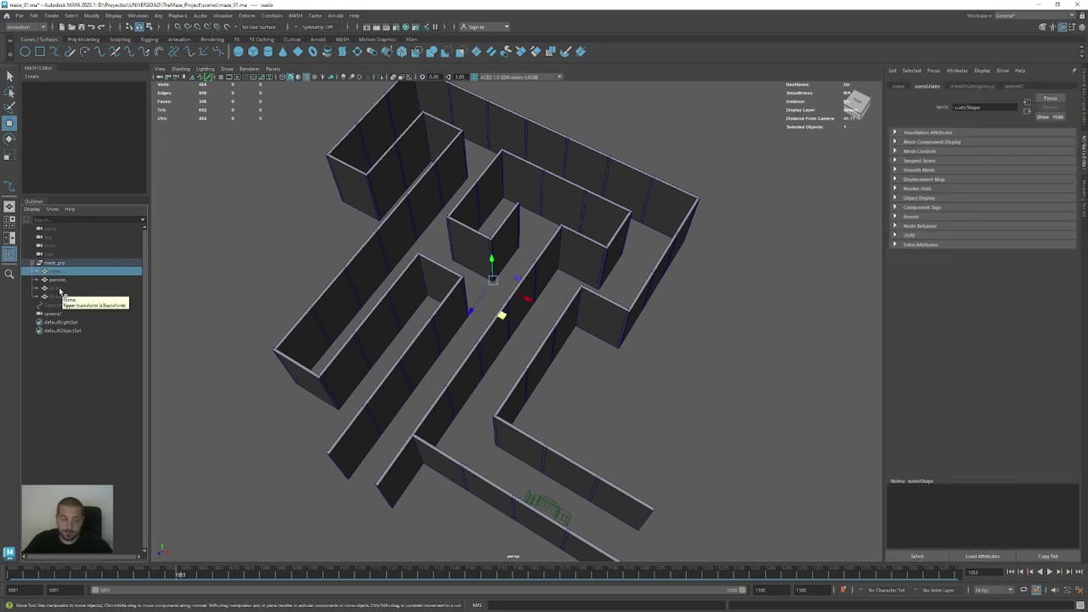
key("h")
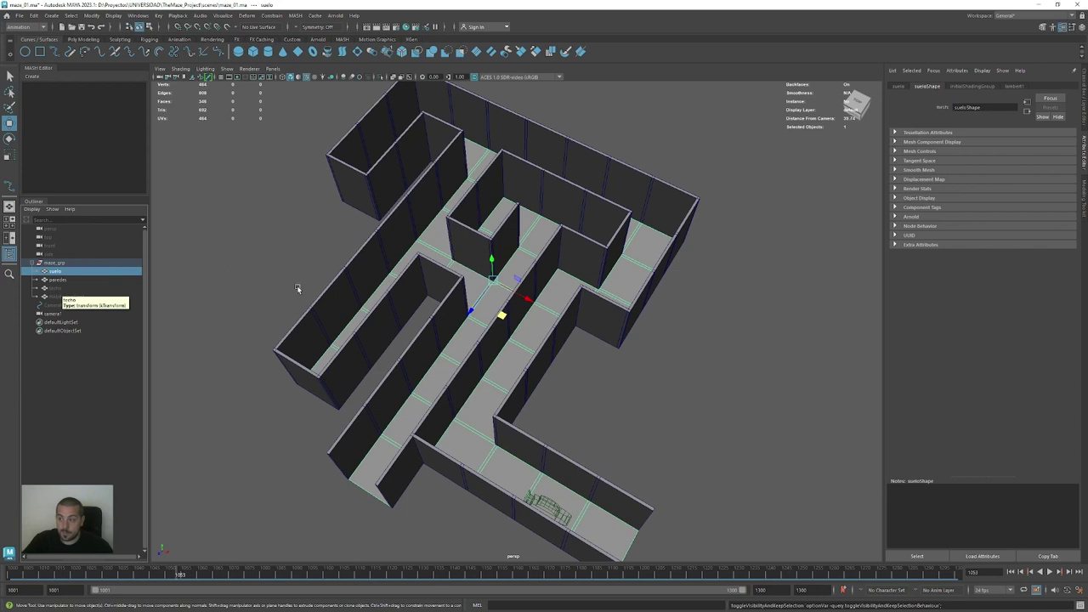
left_click(68, 290)
key("h")
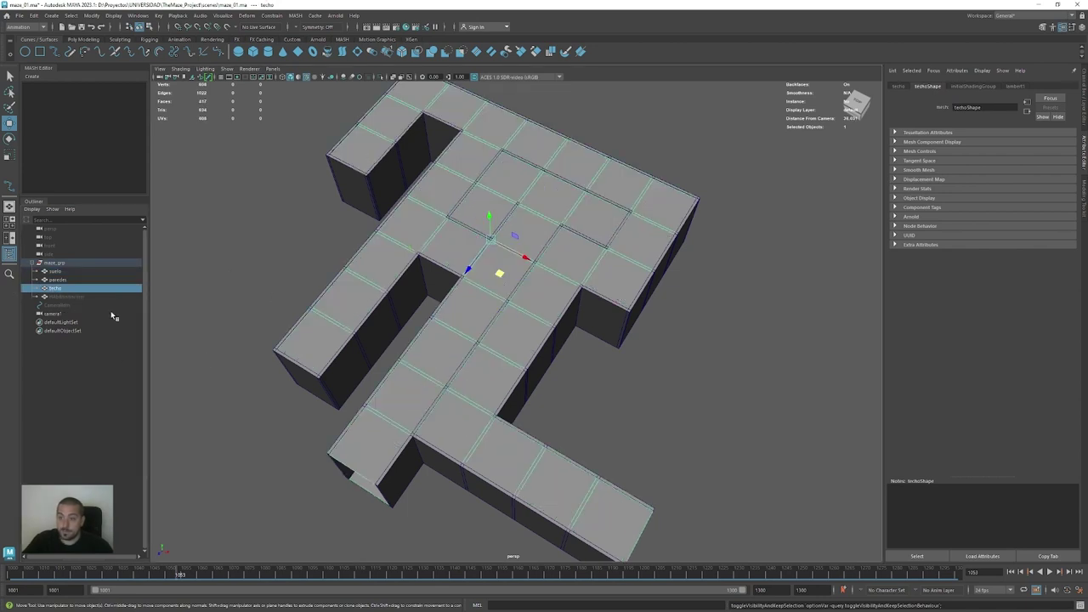
left_click(68, 297)
key("h")
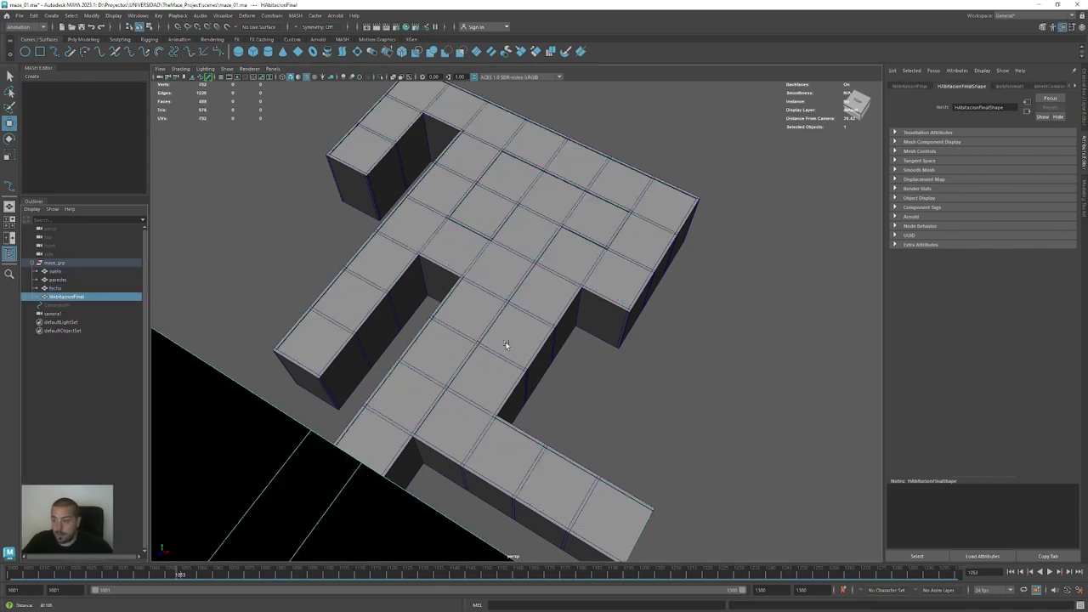
key("f")
scroll(340, 254, "up", 3)
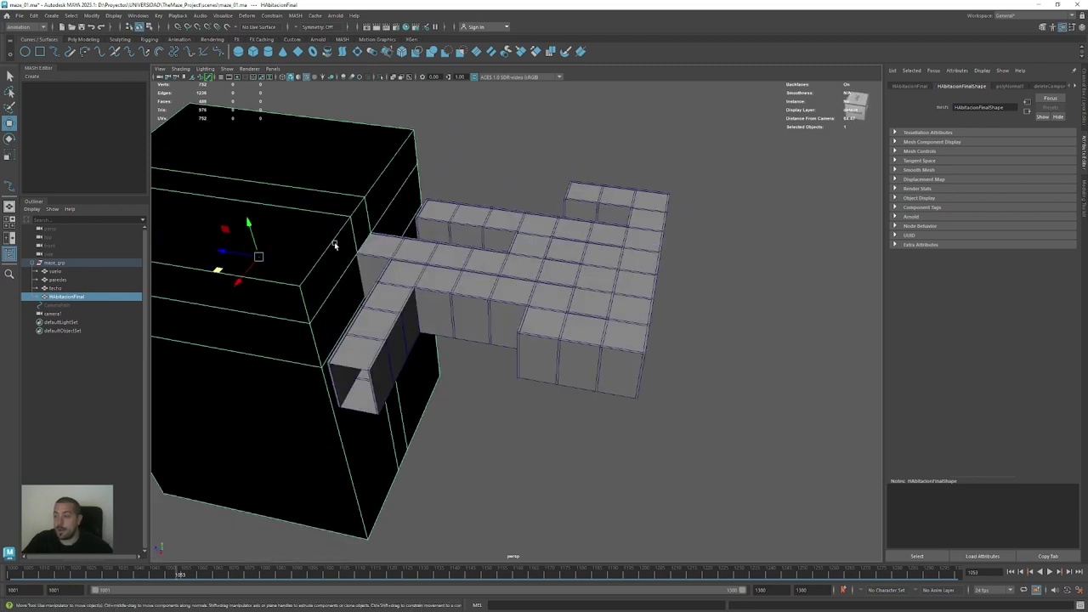
Assign a new Arnold aiStandardSurface material to the floor, walls, ceiling and final room together
left_click(393, 249)
left_click(453, 219, "shift")
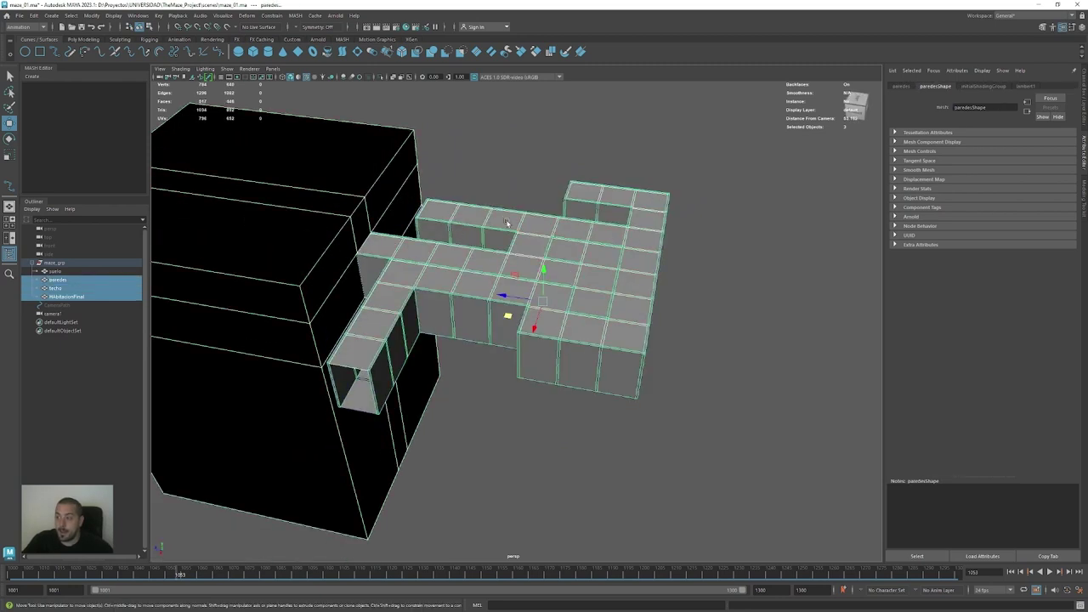
mouse_move(446, 351)
left_mouse_down("alt")
mouse_move(450, 291)
mouse_move(435, 369)
left_mouse_up("alt")
left_click(479, 311, "shift")
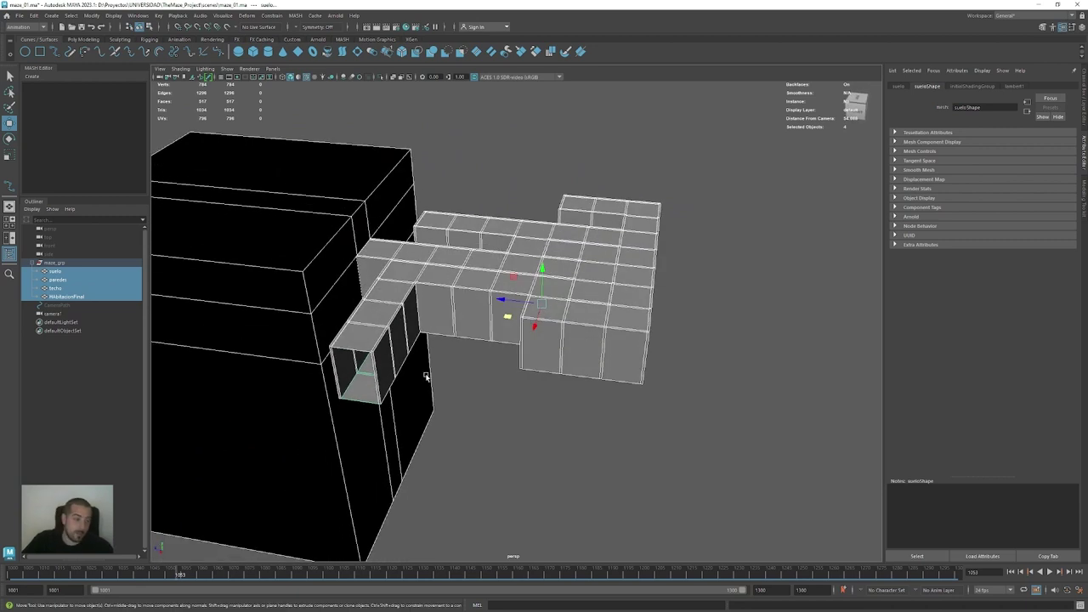
right_click(207, 330)
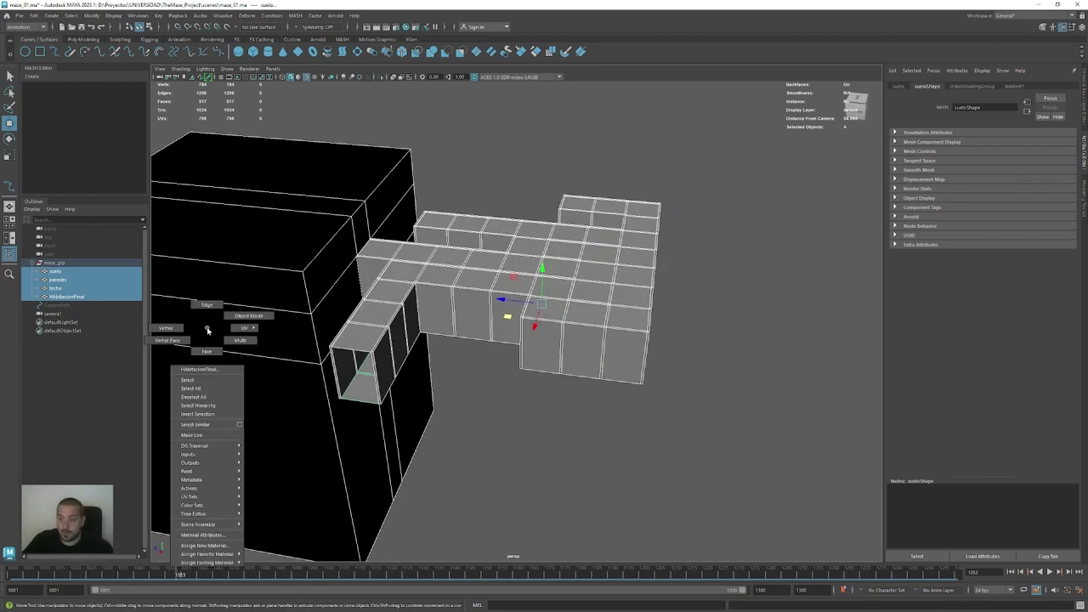
left_click(222, 547)
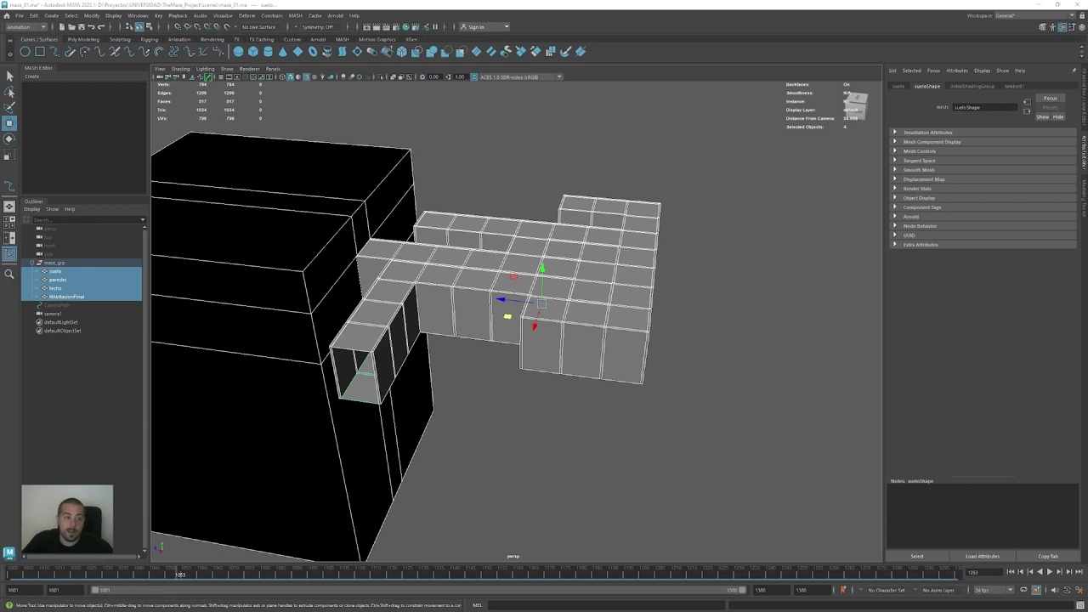
left_click(558, 184)
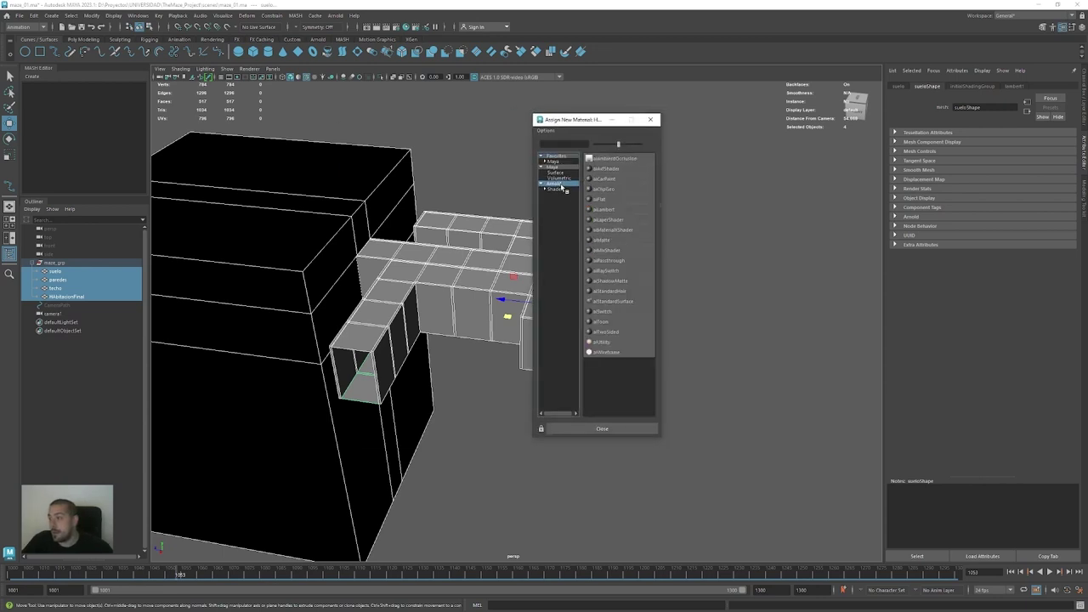
left_click(630, 302)
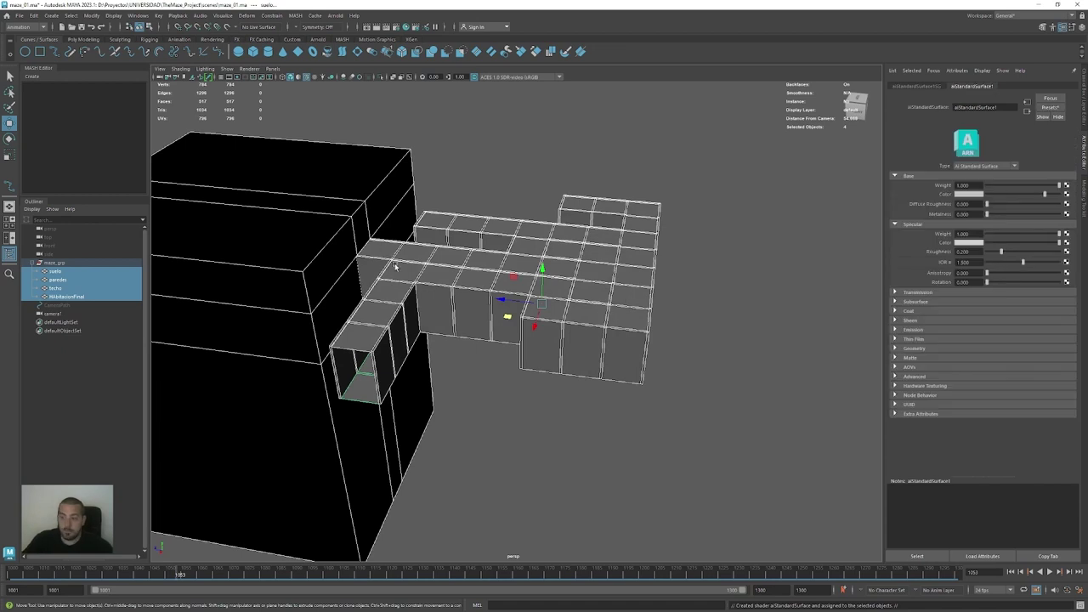
left_click(461, 386)
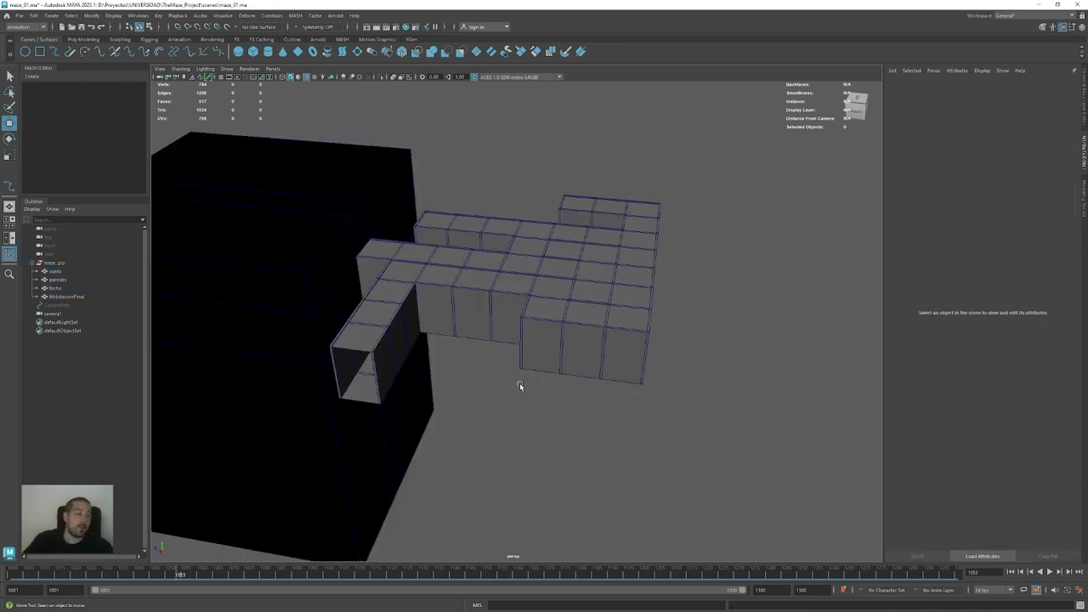
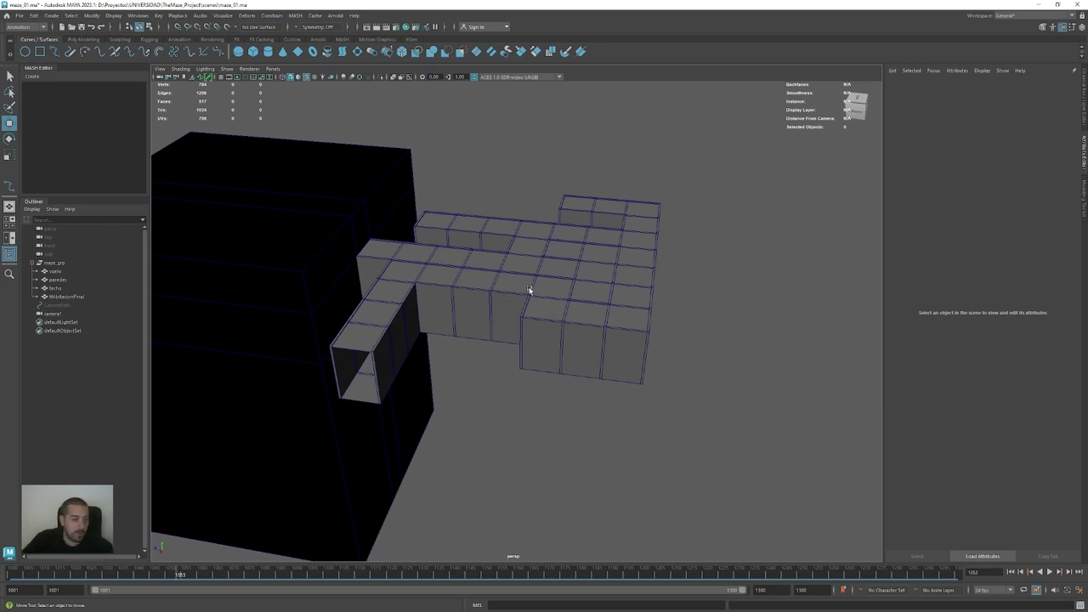
Create an Arnold area light and move it outside the maze, beside the outer walls
right_click_drag(435, 289, 554, 302, "alt")
mouse_move(555, 302)
left_mouse_down("alt")
mouse_move(533, 318)
mouse_move(543, 317)
left_mouse_up("alt")
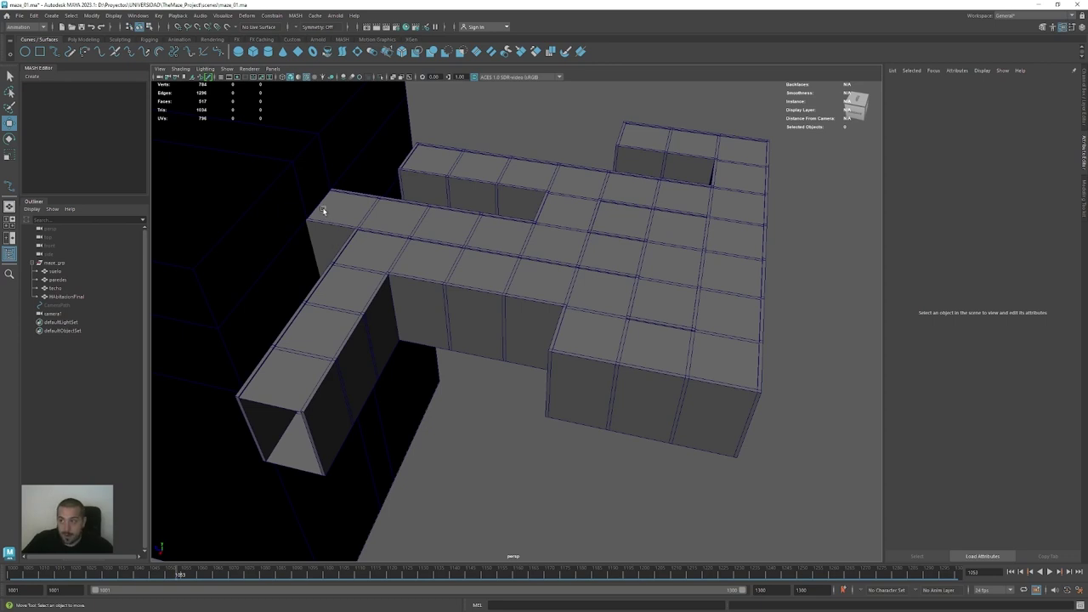
left_click(335, 15)
mouse_move(364, 60)
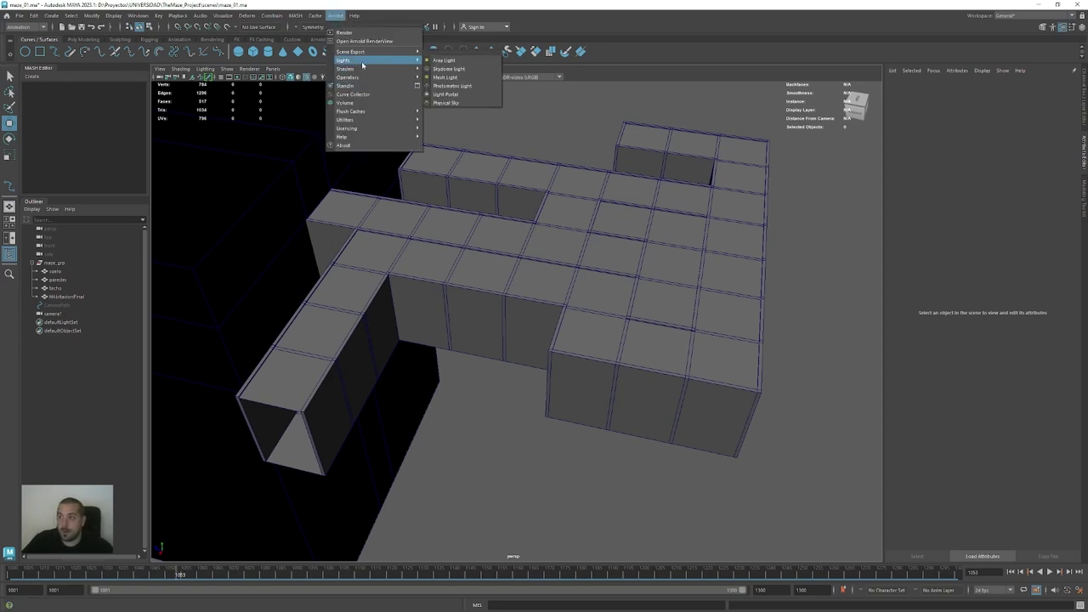
left_click(462, 62)
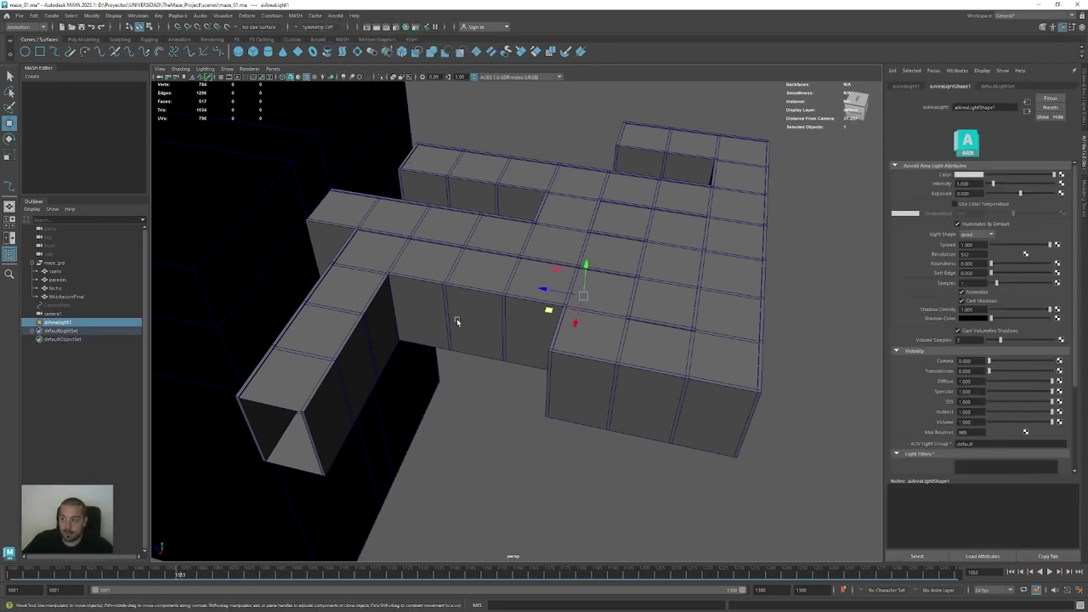
left_click_drag(575, 324, 527, 437)
Rotate the area light so that it points straight down
key("e")
key("e")
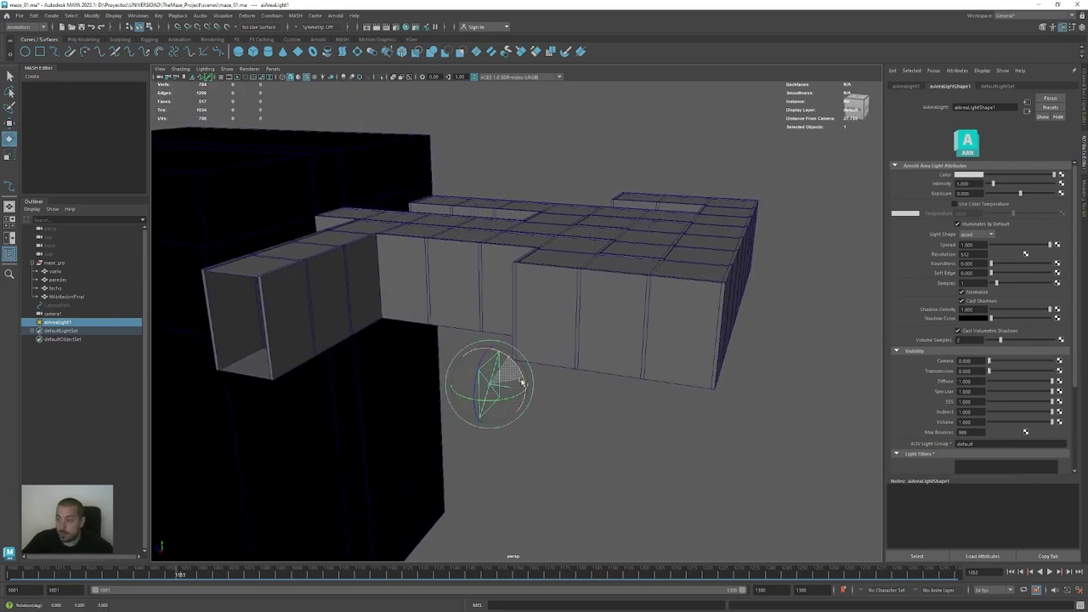
left_click_drag(525, 420, 482, 322, "alt")
left_click(482, 325)
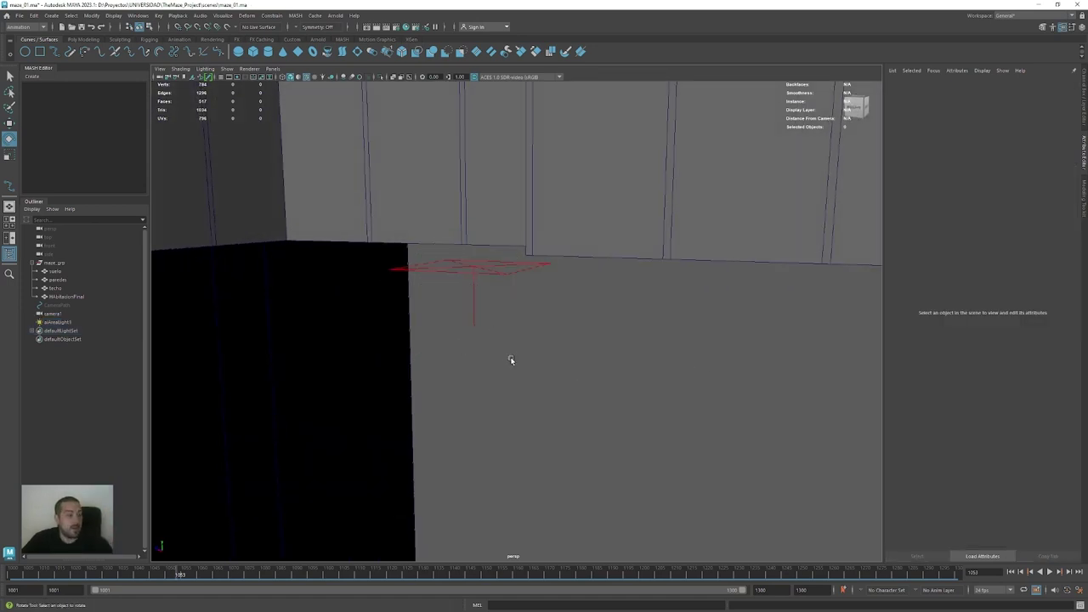
left_click_drag(637, 362, 559, 351, "alt")
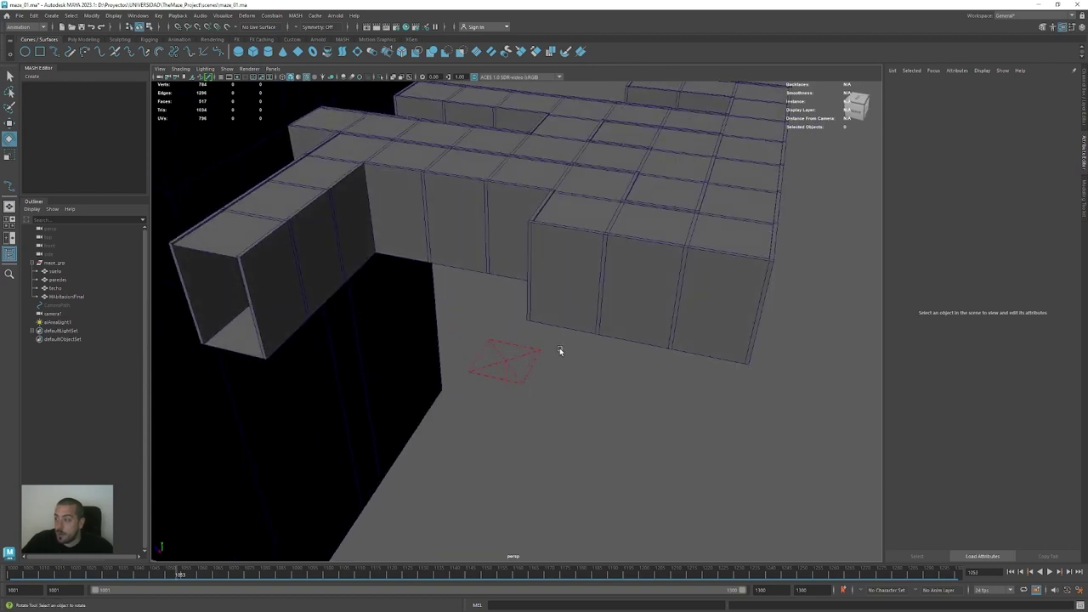
left_click(531, 357)
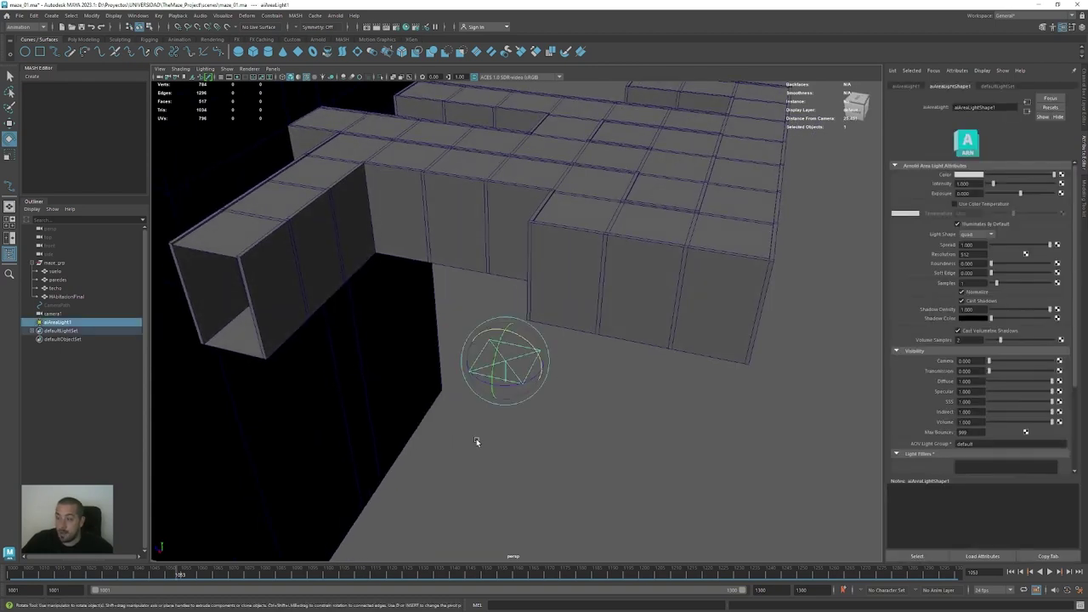
Change the area light's shape to disk and reduce it to a small light at the entrance corridor's opening
left_click(973, 234)
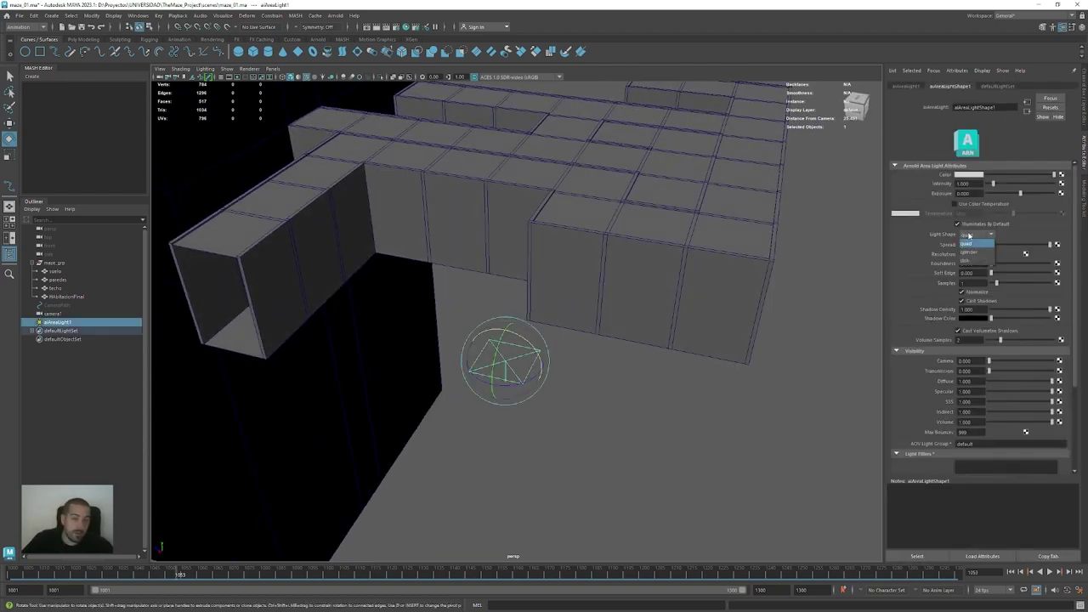
left_click(966, 260)
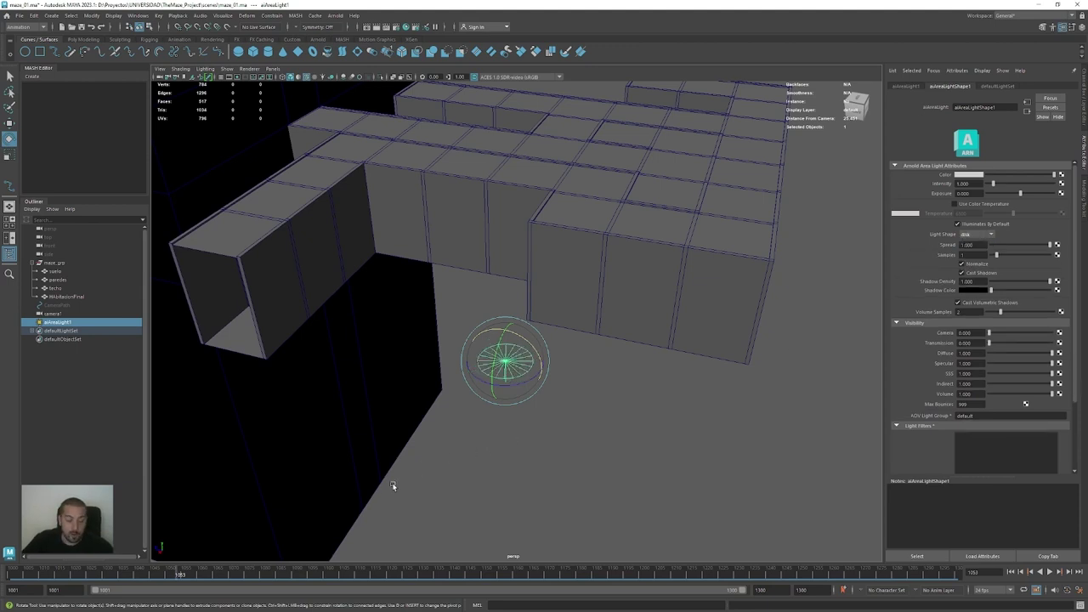
key("r")
left_click_drag(505, 361, 237, 406)
key("w")
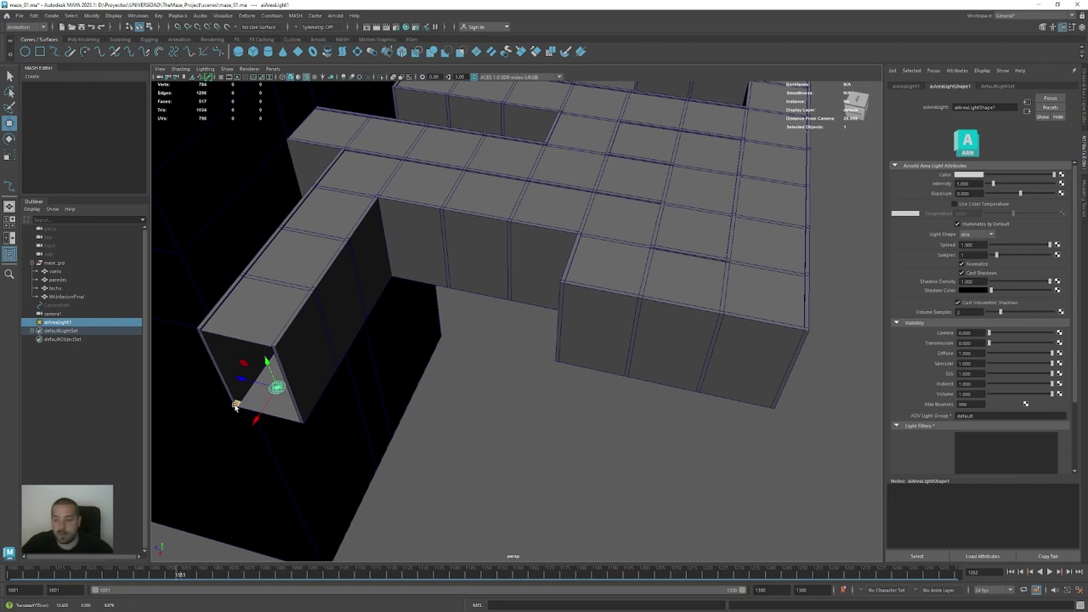
Raise the disk light above the ceiling of the entrance corridor's first section and scale it down further
left_click_drag(268, 364, 341, 330)
middle_click_drag(341, 330, 358, 210, "alt")
left_click_drag(358, 210, 319, 209, "alt")
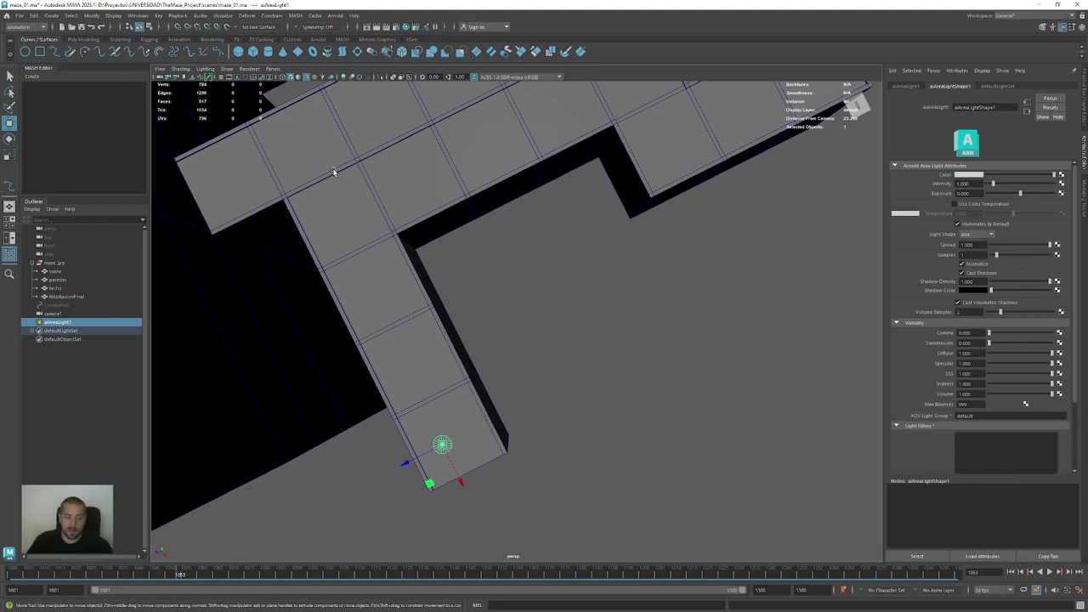
left_click_drag(621, 334, 589, 315, "alt")
key("e")
key("r")
key("w")
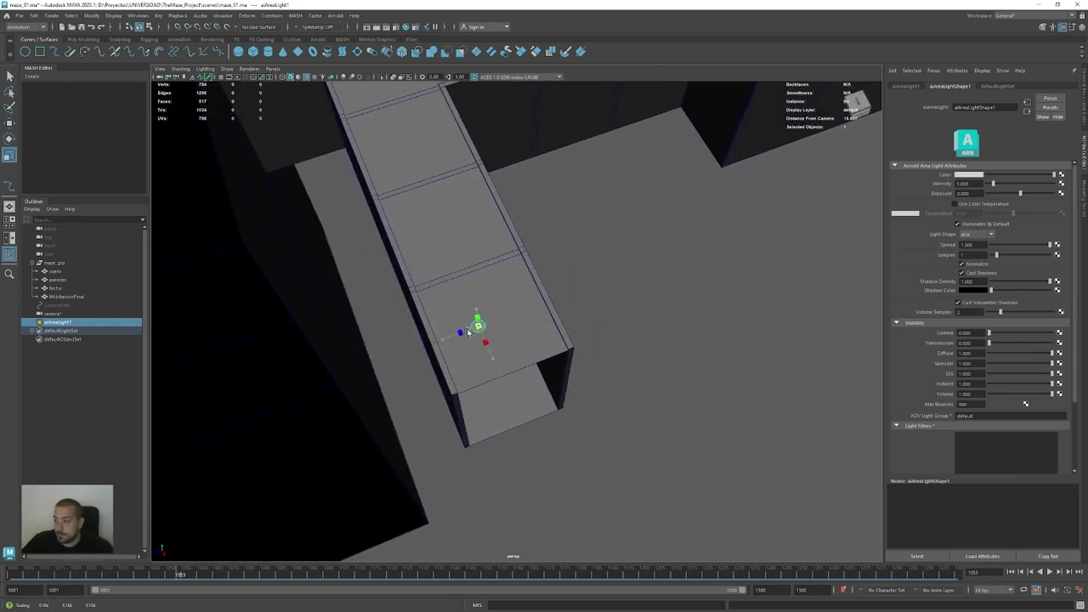
left_click_drag(578, 340, 495, 416, "alt")
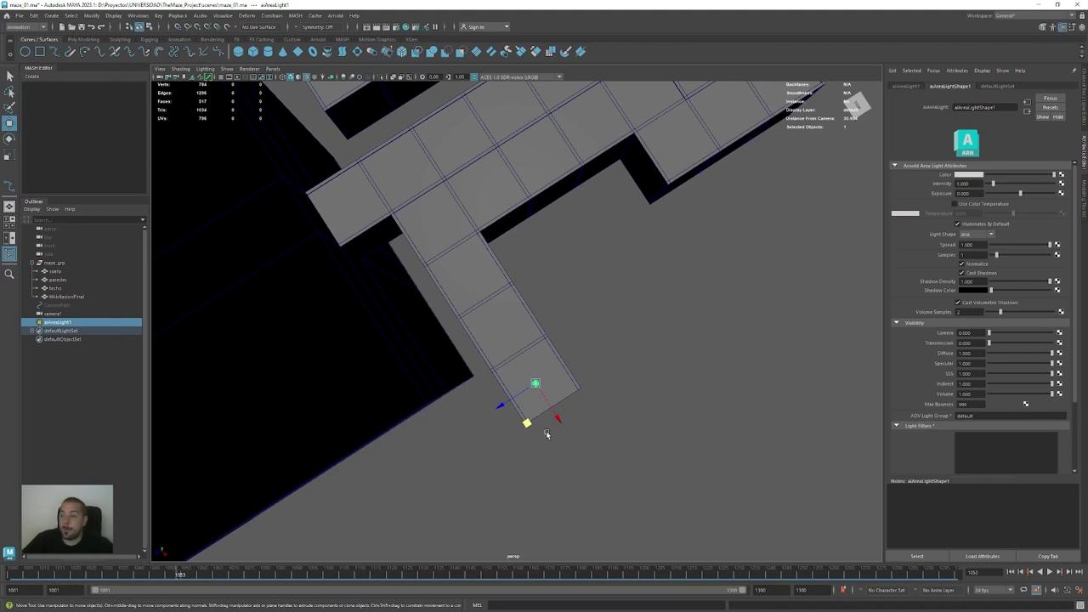
Adjust the disk light's horizontal position over the first corridor section and lower it towards the ceiling
left_click_drag(548, 434, 547, 430, "alt")
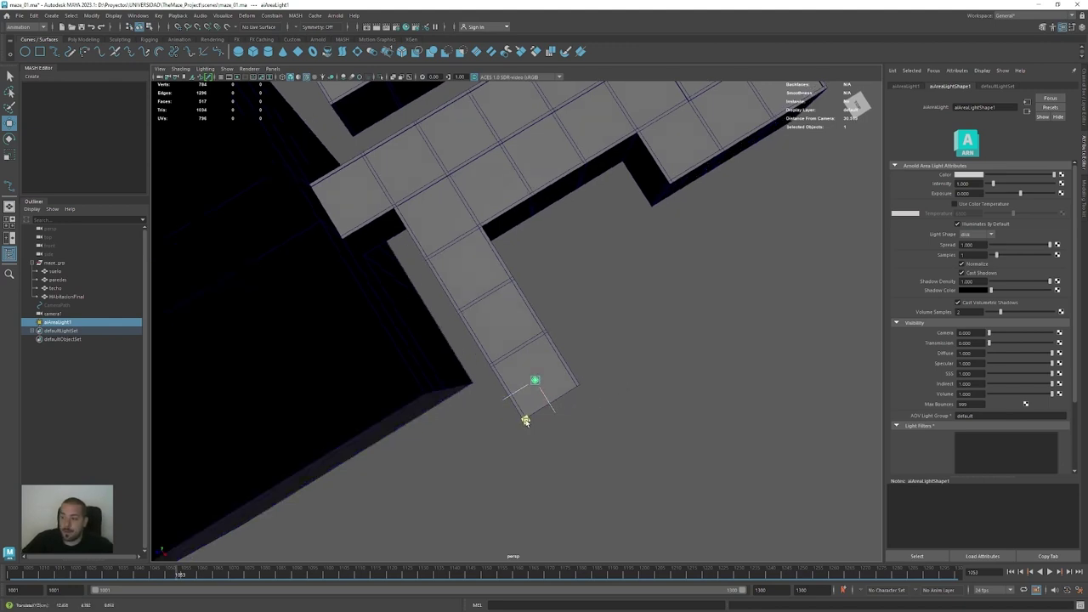
left_click(525, 420)
left_click_drag(557, 414, 631, 421, "alt")
right_click_drag(632, 422, 829, 472, "alt")
middle_click_drag(829, 471, 588, 320, "alt")
left_click_drag(519, 239, 520, 259)
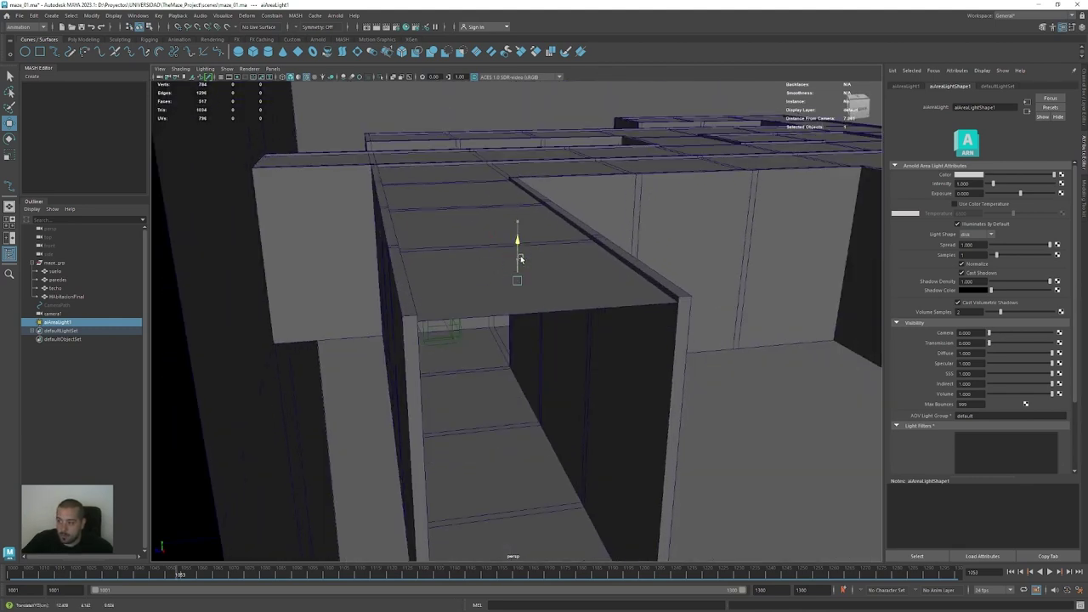
Raise the area light slightly to ceiling level at the open end of the corridor
left_click_drag(521, 259, 522, 247)
left_click_drag(633, 282, 675, 326, "alt")
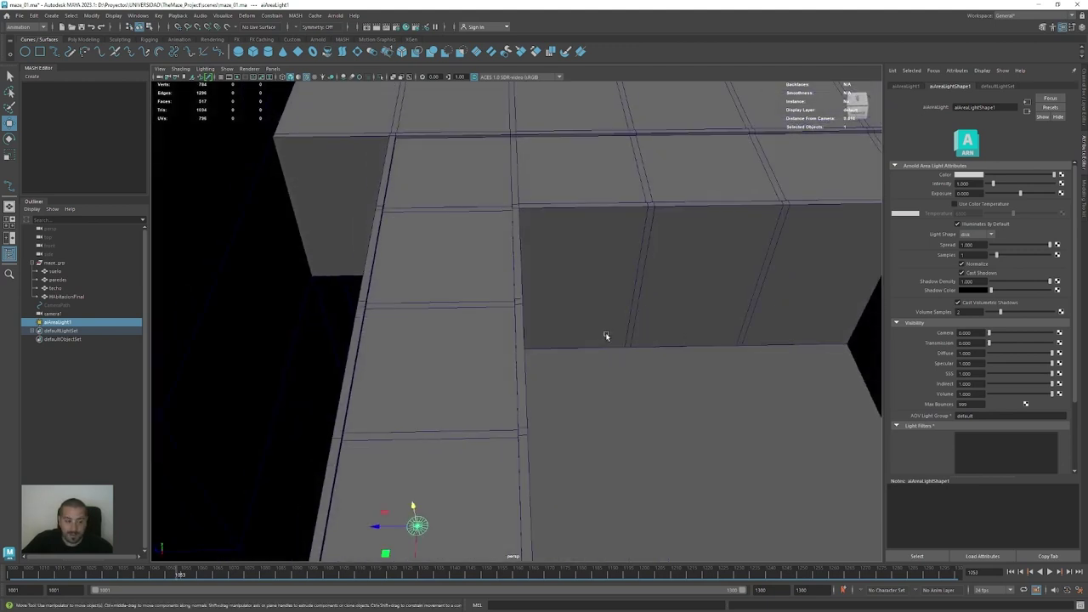
right_click_drag(675, 325, 454, 367, "alt")
left_click_drag(454, 367, 465, 405, "alt")
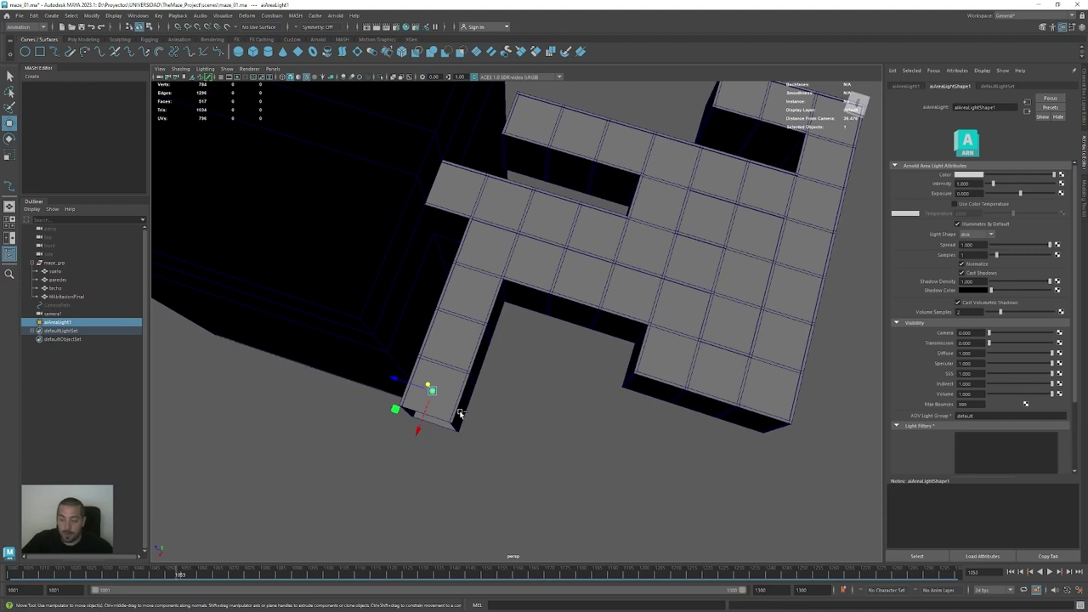
Duplicate the area light and place the copy over the adjacent ceiling tile, working from the top view
key("ctrl+d")
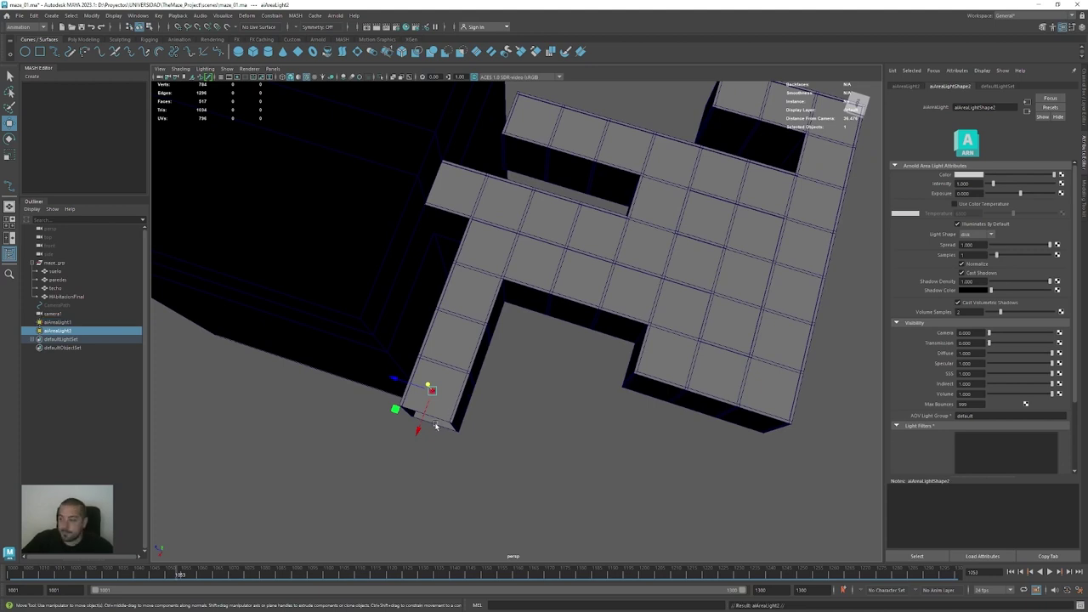
left_click_drag(419, 427, 473, 403)
key("space")
left_click_drag(550, 363, 515, 365)
middle_click_drag(597, 379, 521, 251, "alt")
right_click_drag(522, 251, 703, 312, "alt")
middle_click_drag(703, 311, 681, 331, "alt")
left_click_drag(566, 331, 574, 332)
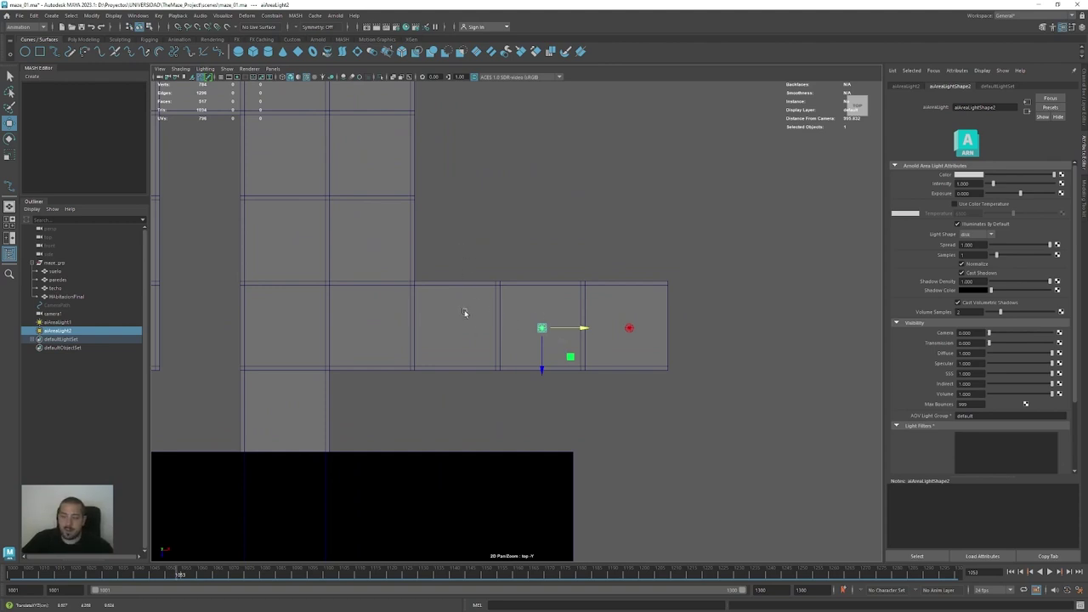
Cut one crosswise and one lengthwise edge through the middle of the corridor's third ceiling tile with the Multi-Cut tool
left_click(82, 39)
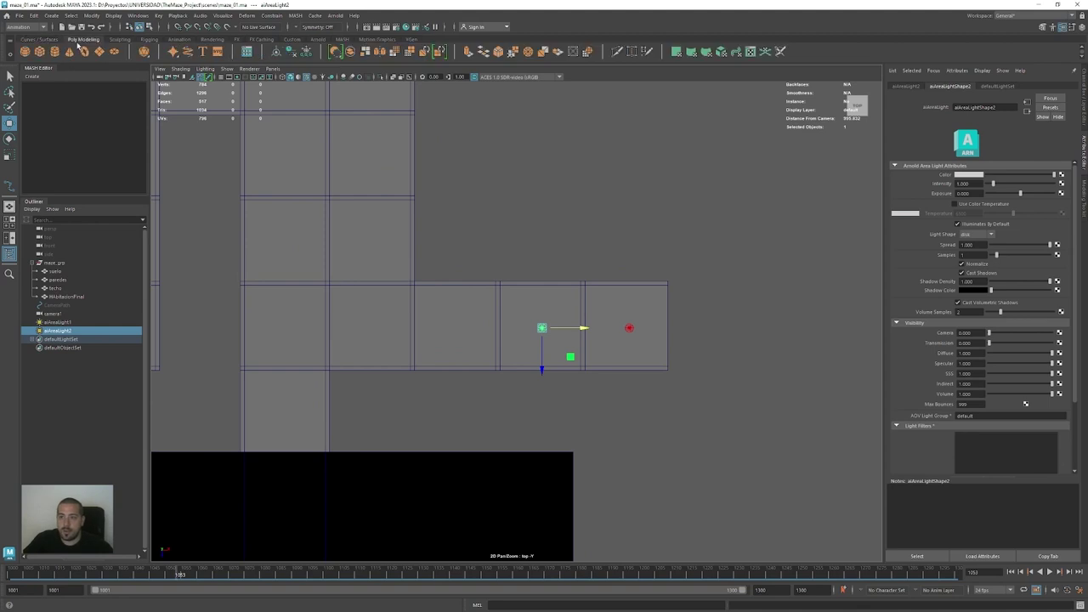
left_click(618, 51)
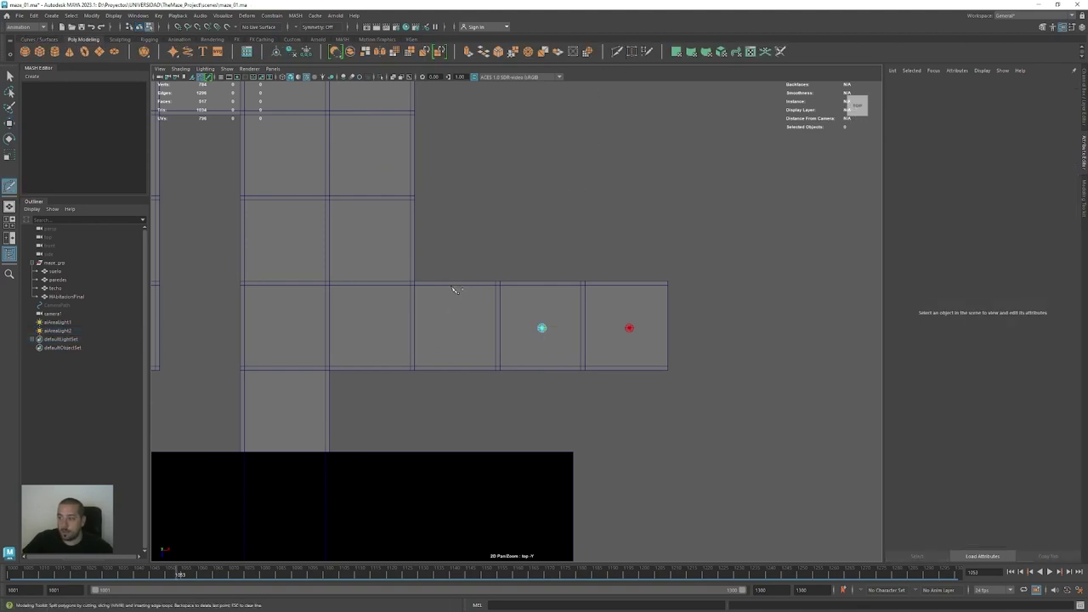
key("w")
left_click(456, 296)
right_click_drag(458, 290, 480, 307)
left_click(617, 51)
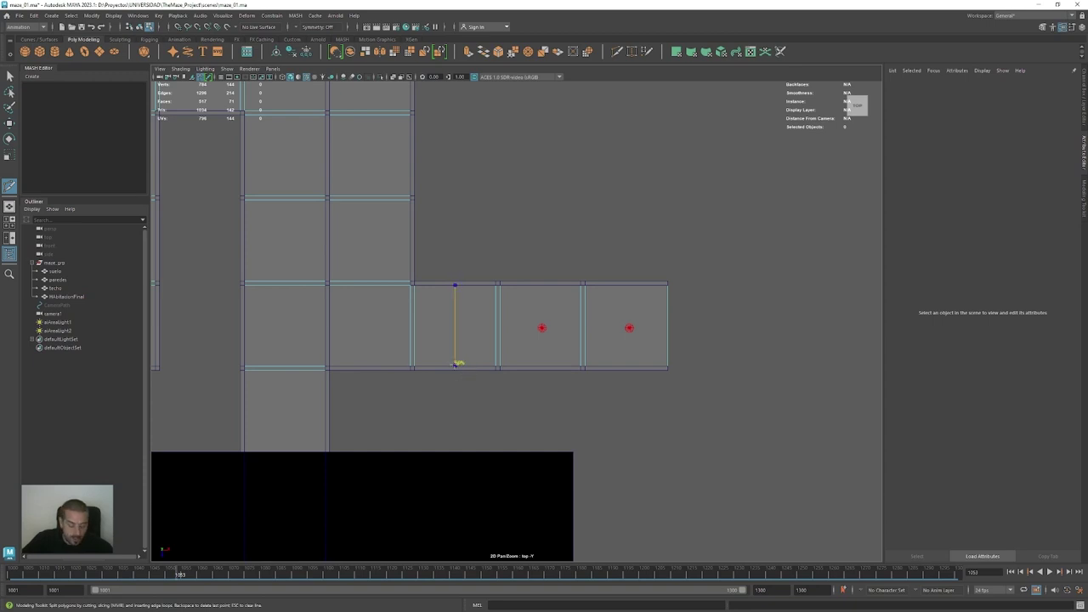
left_click(452, 363, "ctrl")
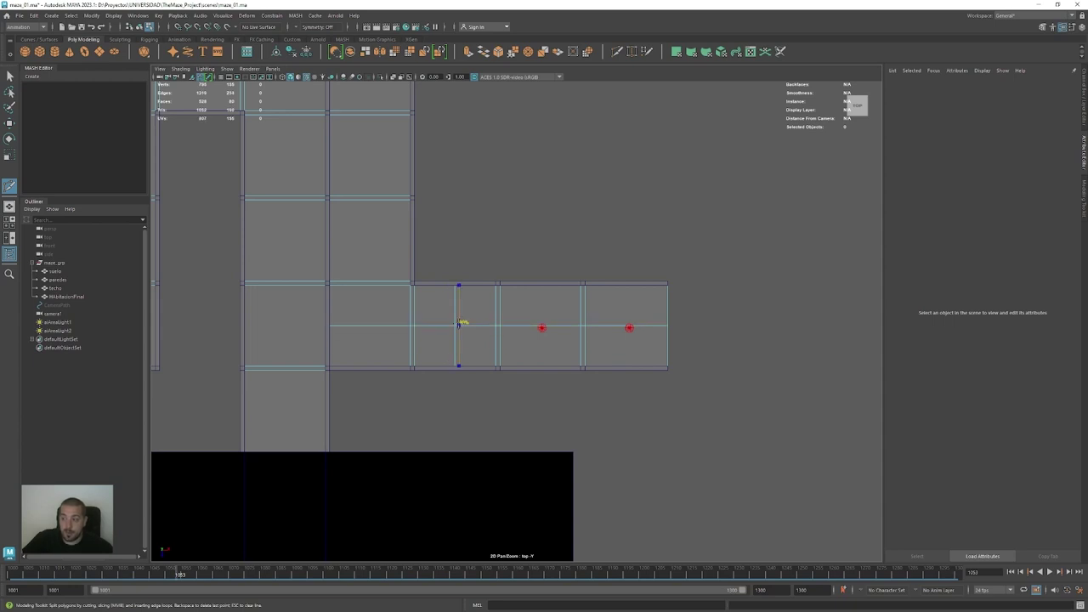
key("w")
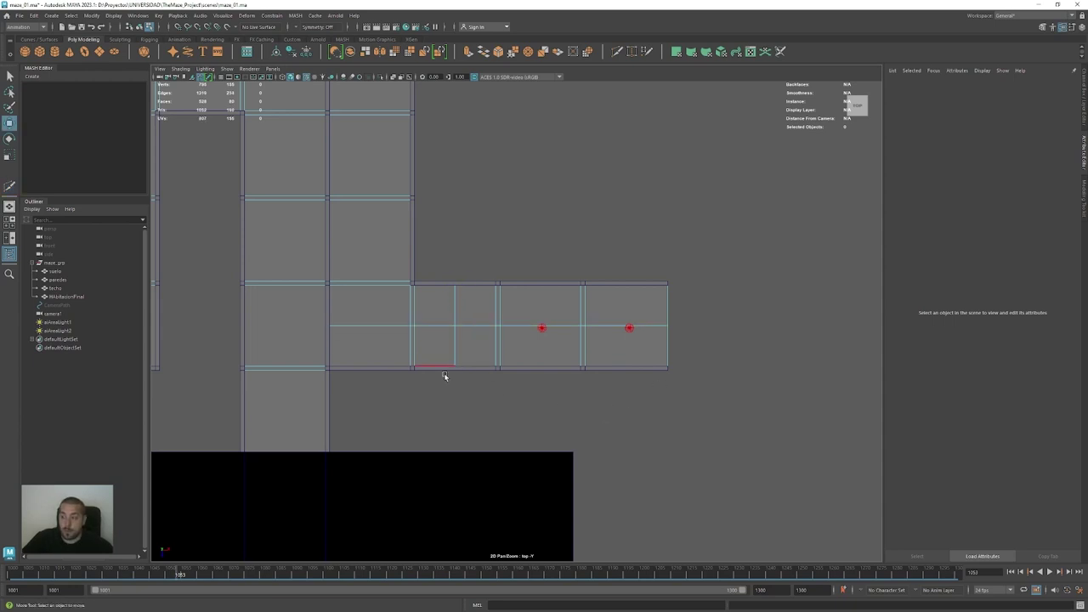
Move the duplicated area light onto the crossing of the new edges on the third ceiling tile
left_click(540, 328)
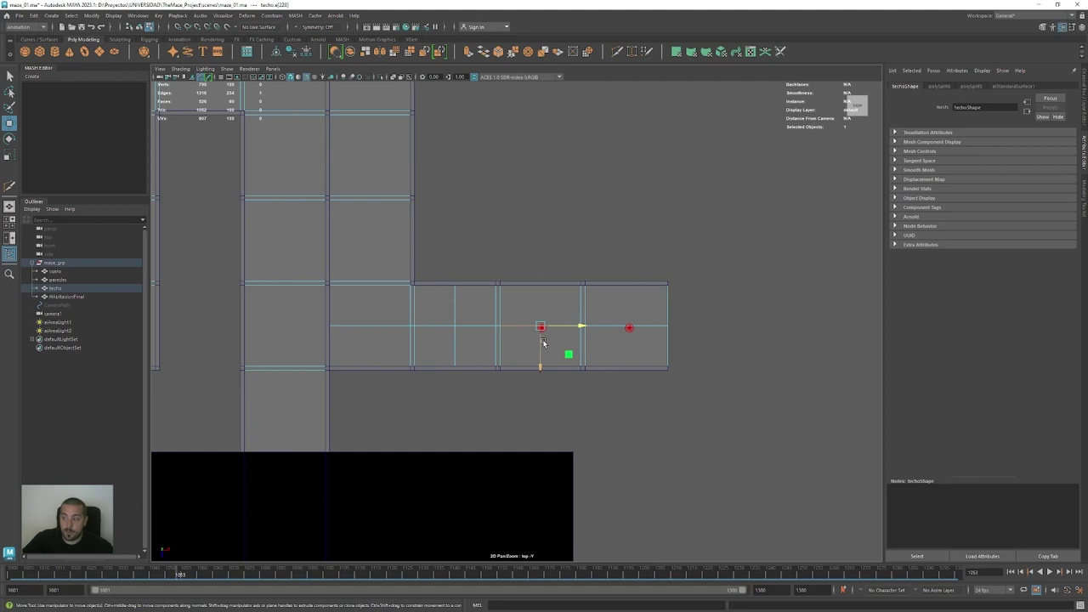
left_click(540, 327)
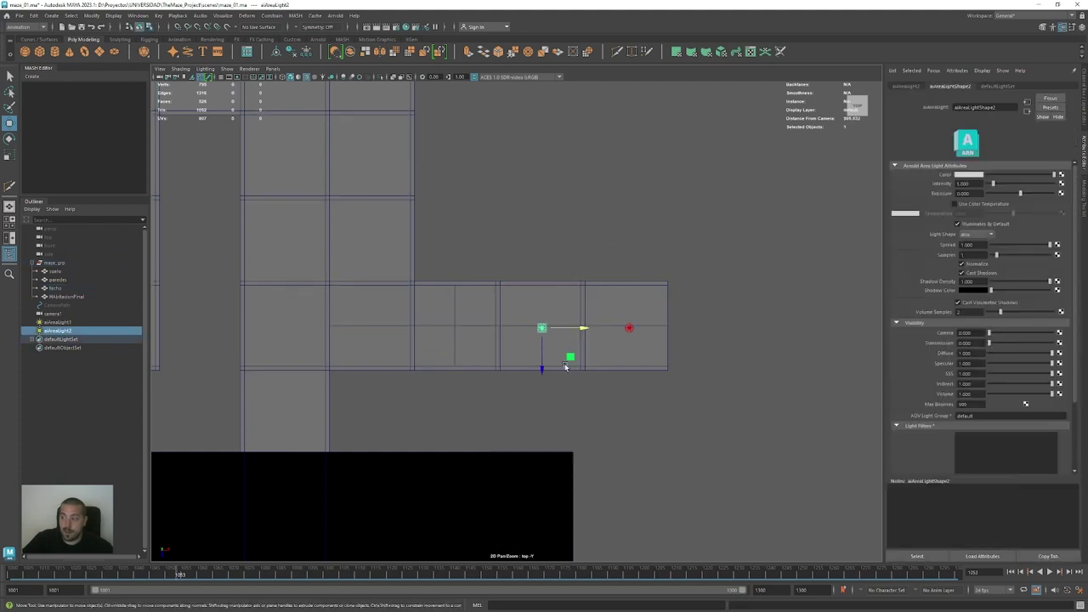
left_click_drag(568, 358, 481, 357)
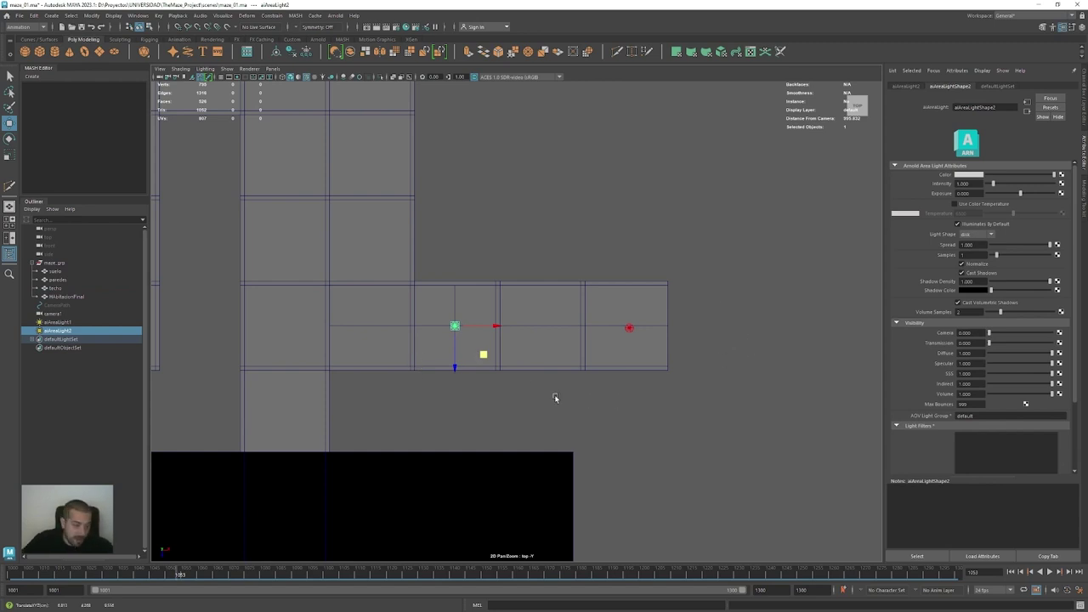
Align the original area light with the lengthwise centre edge of the end tile and scale it down slightly
scroll(689, 391, "up", 4)
left_click(657, 357)
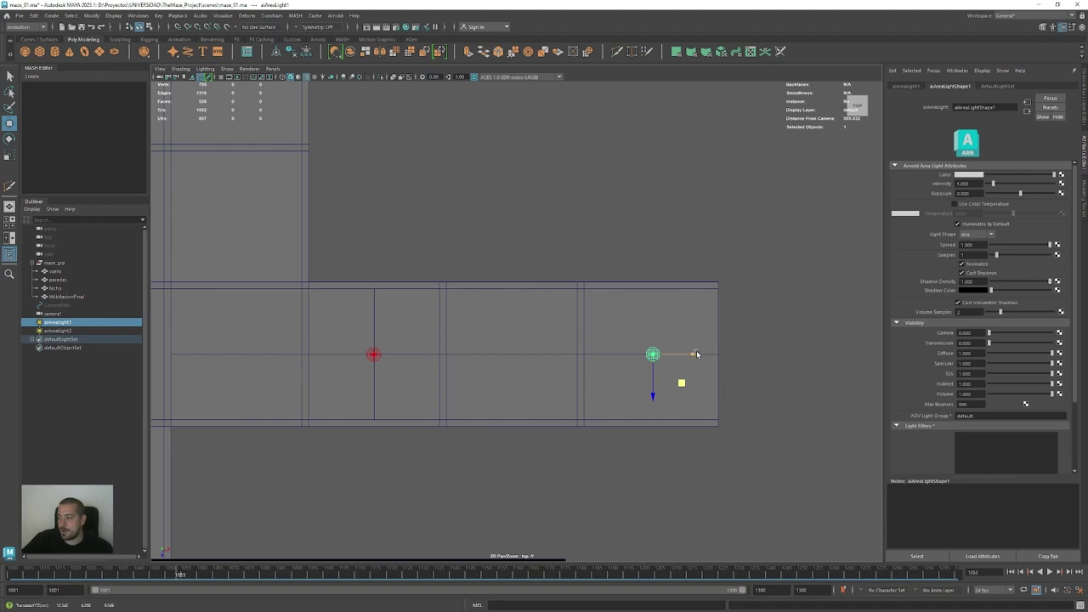
key("e")
key("r")
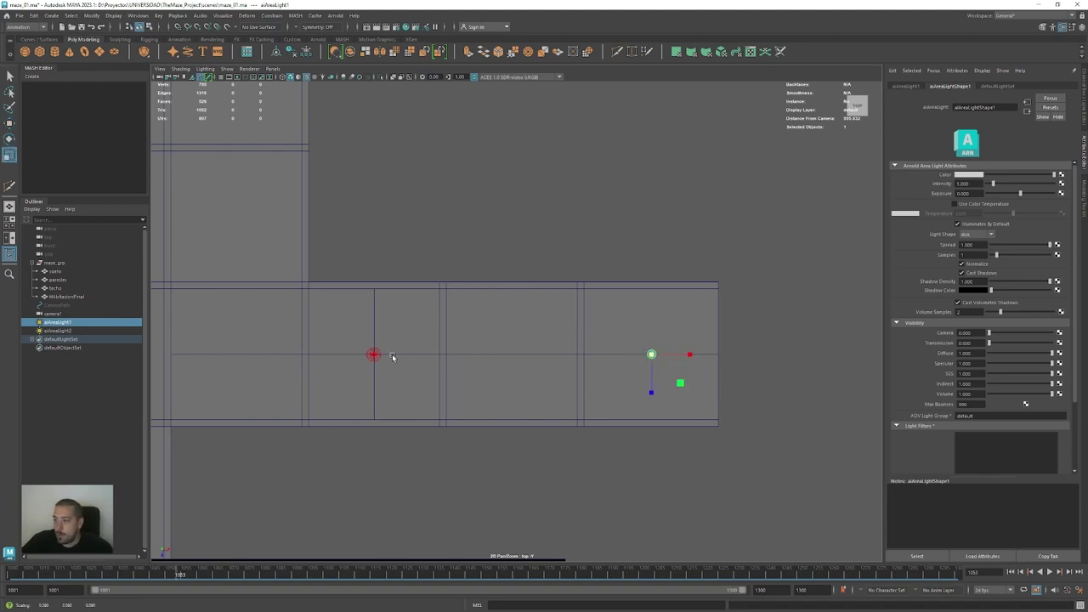
Delete the duplicated area light on the third tile and reselect the original with the Move tool
left_click(374, 354)
key("Delete")
left_click(652, 354)
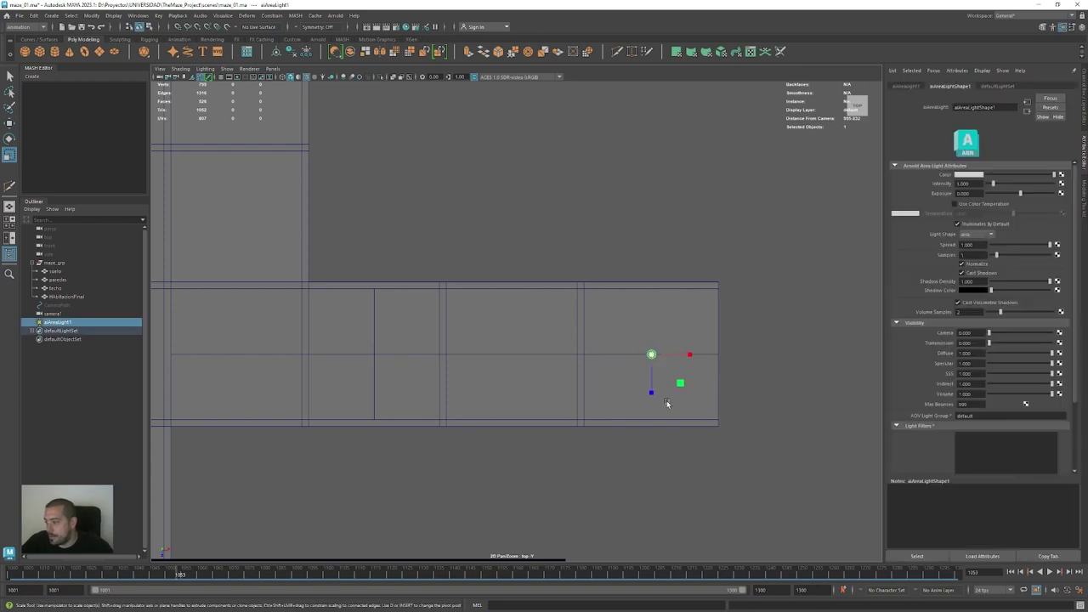
key("e")
key("w")
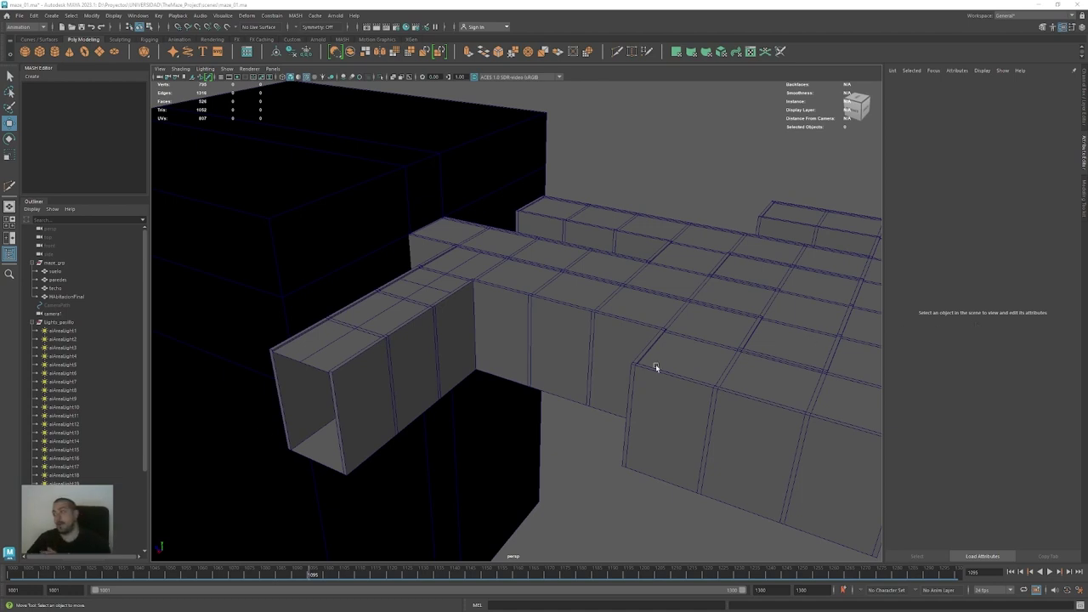
Examine how the ceiling area lights look in the corridor in the Arnold RenderView, zooming in on the discs
left_click(68, 333)
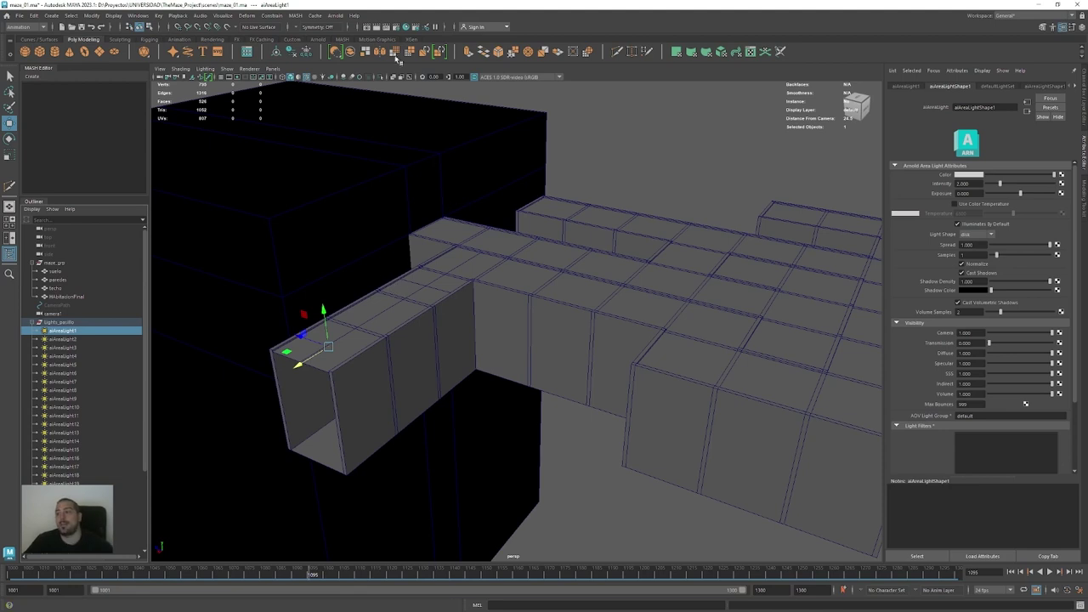
left_click(335, 17)
left_click(353, 34)
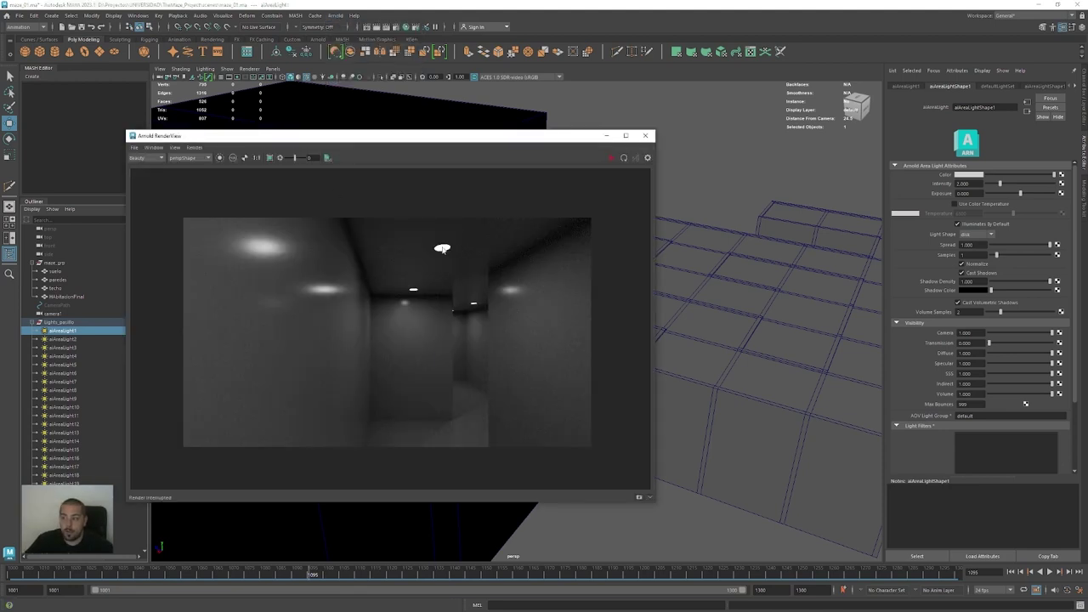
scroll(442, 249, "up", 5)
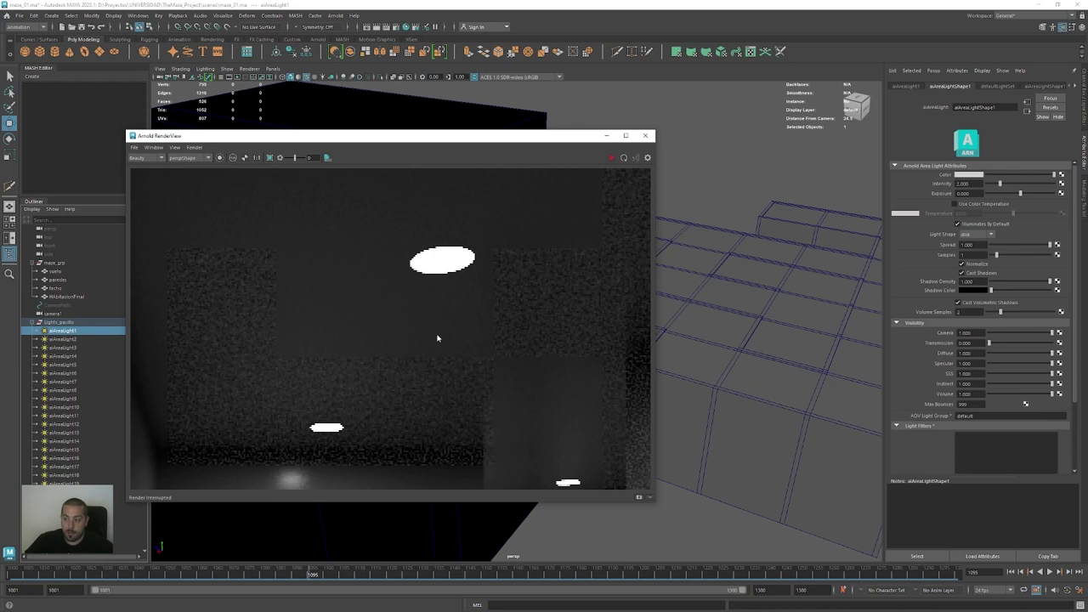
left_click(647, 137)
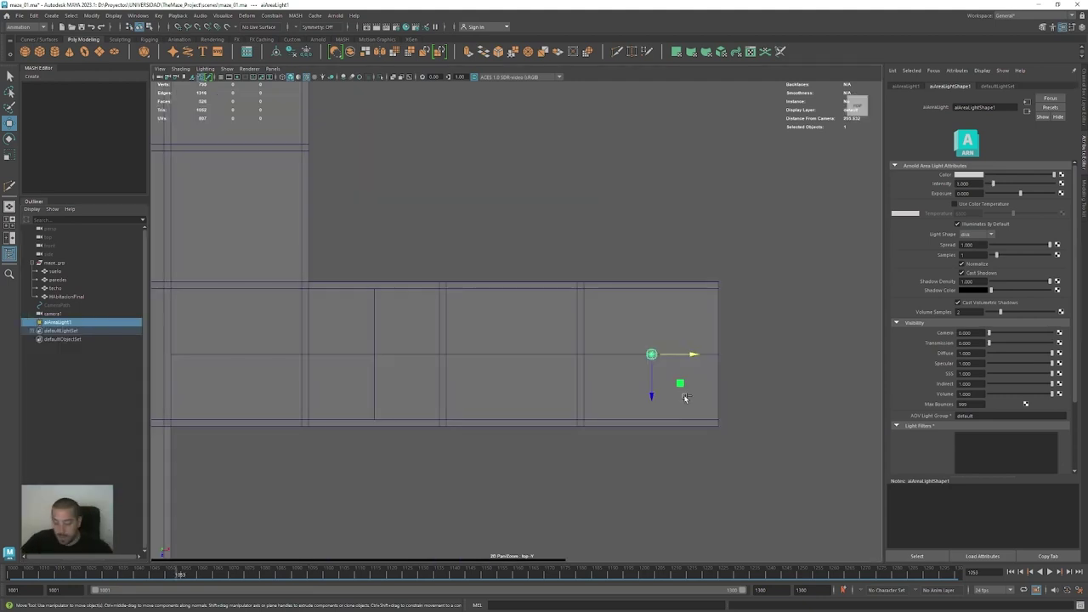
Duplicate the adjusted area light and move the copy along the corridor towards the next ceiling tile
left_click(687, 387)
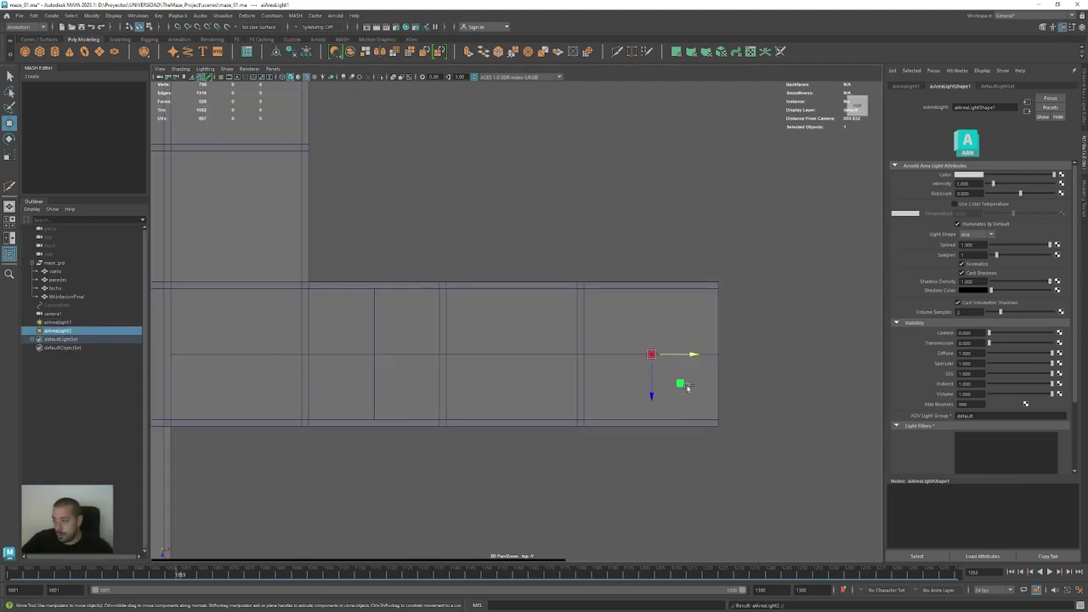
left_click_drag(686, 387, 590, 360)
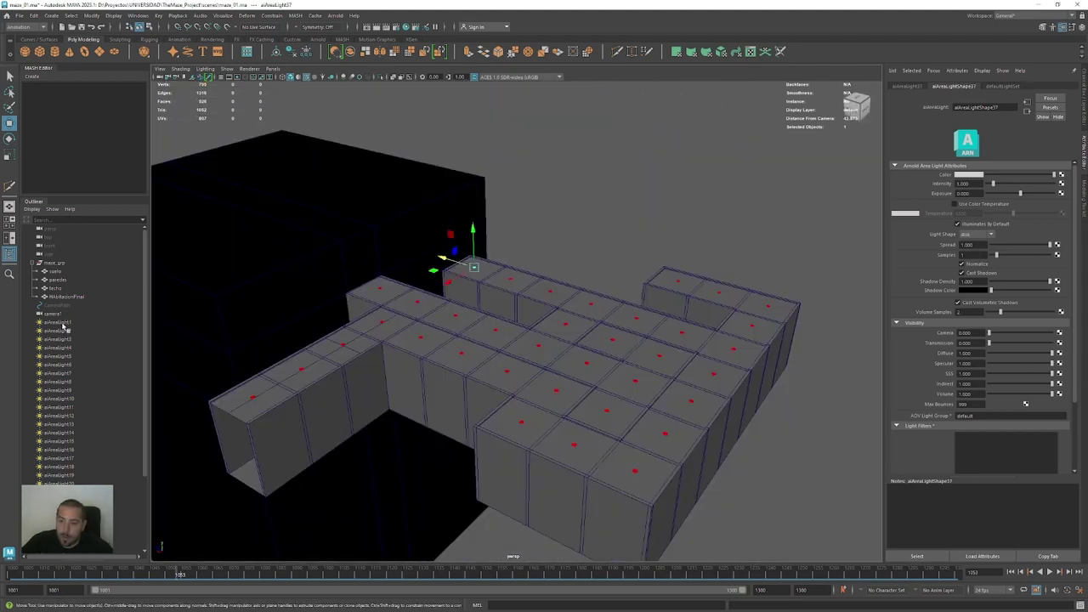
Group all the area lights from aiAreaLight1 through aiAreaLight37 and name the group Lights_pasillo
left_click(63, 324)
scroll(66, 341, "down", 4)
left_click(79, 526, "shift")
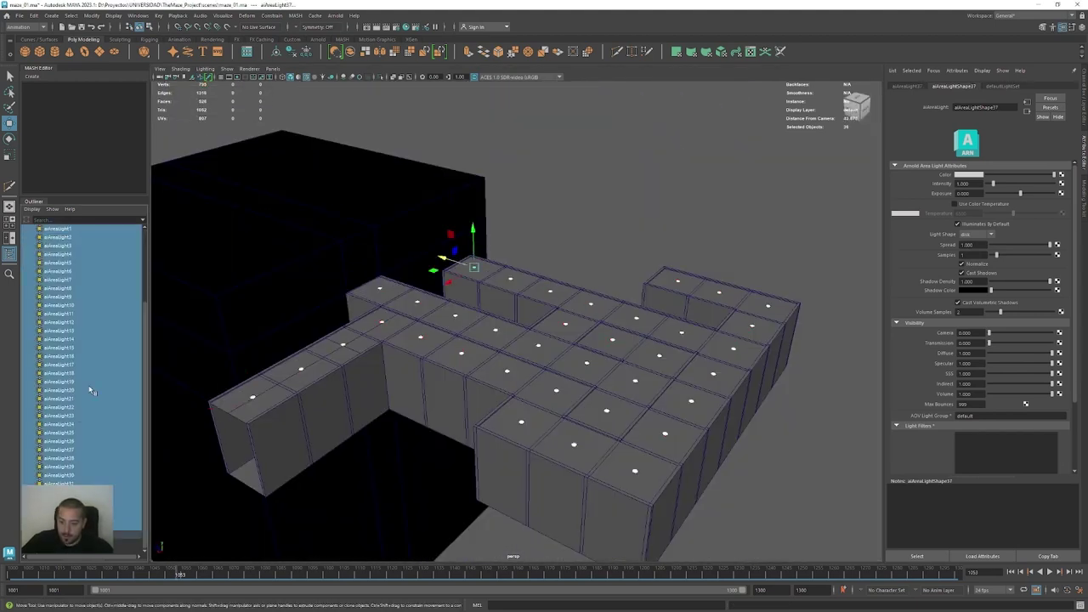
key("ctrl+g")
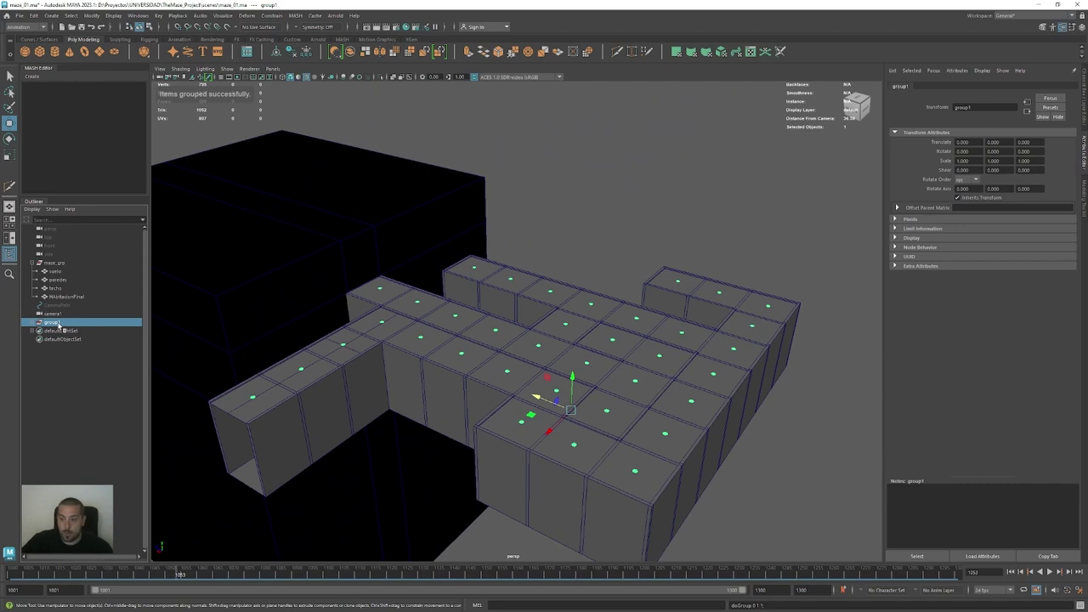
double_click(59, 322)
type("lights")
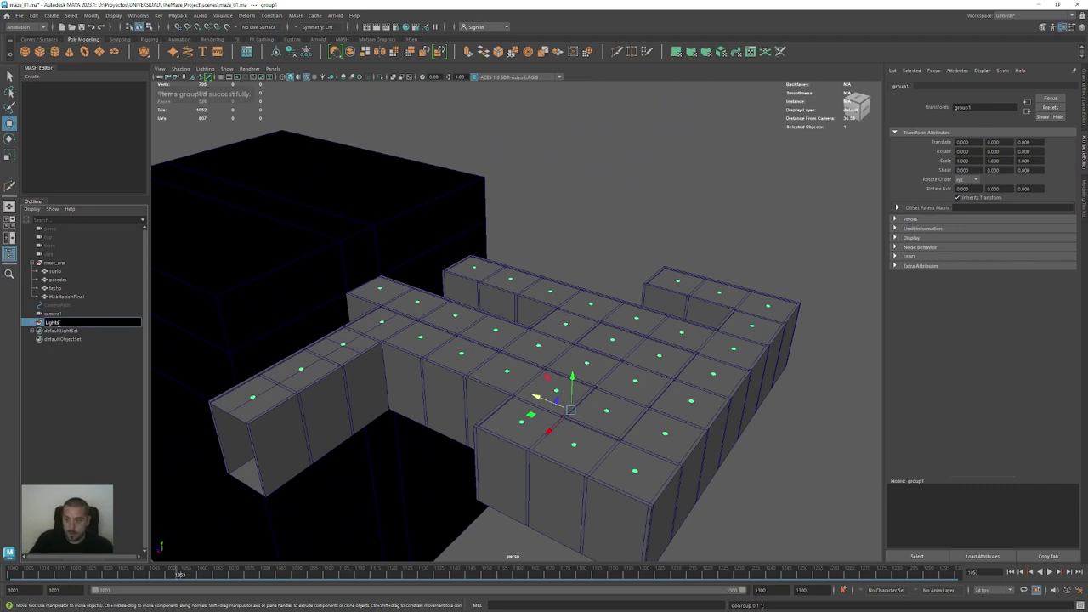
type("_pasillo")
key("Return")
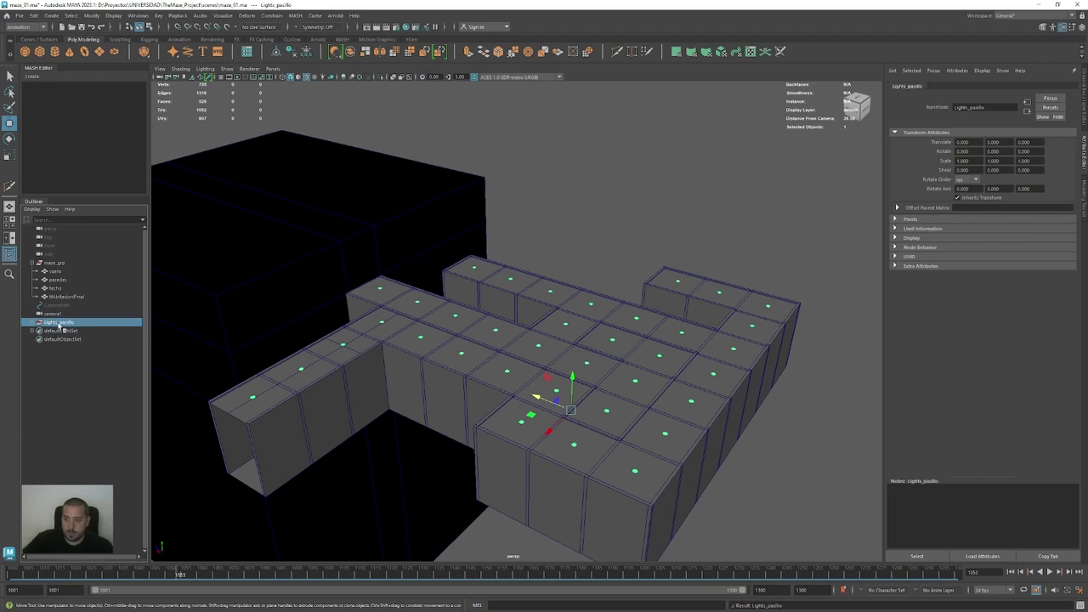
Lower the Lights_pasillo group to about -0.158 in Y and check the lights beneath the corridor ceiling
left_click_drag(572, 379, 573, 387)
left_click_drag(434, 442, 471, 413, "alt")
right_click_drag(471, 413, 550, 383, "alt")
middle_click_drag(551, 384, 624, 354, "alt")
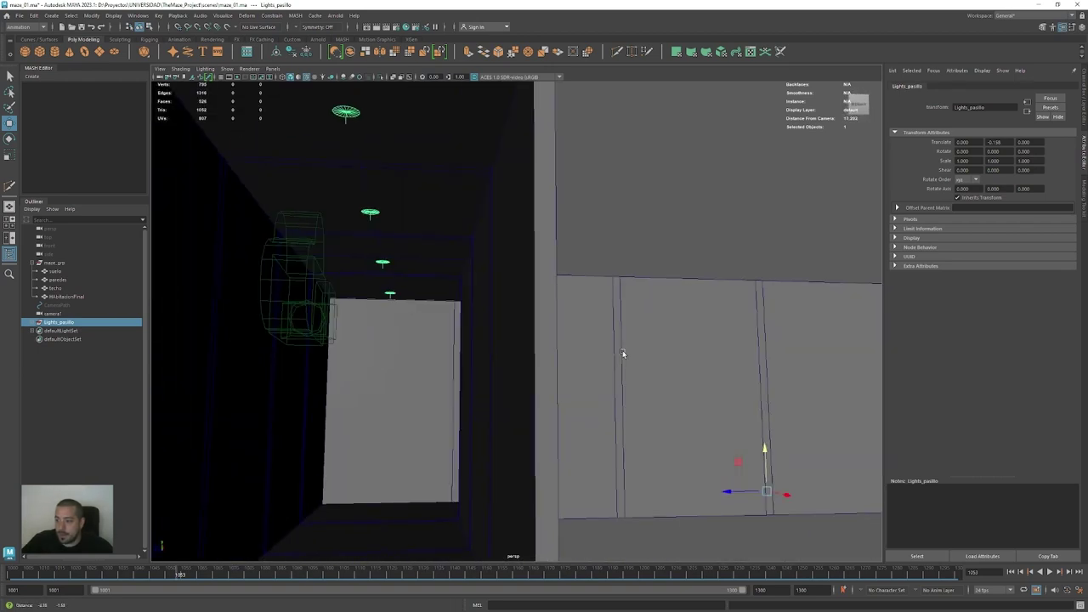
right_click_drag(624, 354, 394, 382, "alt")
left_click_drag(394, 381, 580, 387, "alt")
right_click_drag(579, 387, 515, 433, "alt")
left_click_drag(515, 434, 510, 408, "alt")
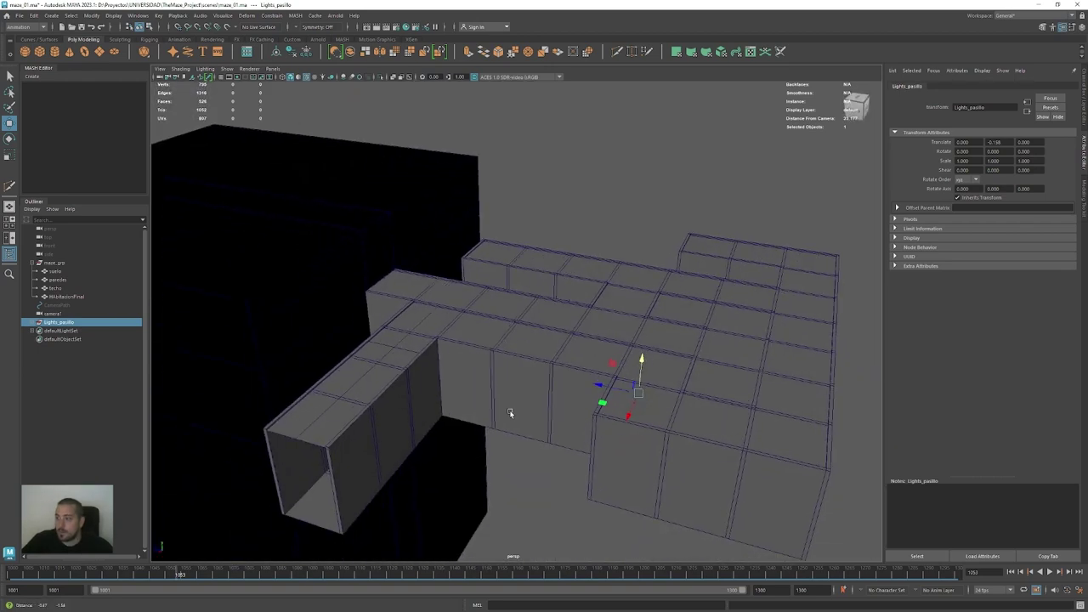
Open the Light Editor and enlarge its window to show more of the area light list
left_click(426, 28)
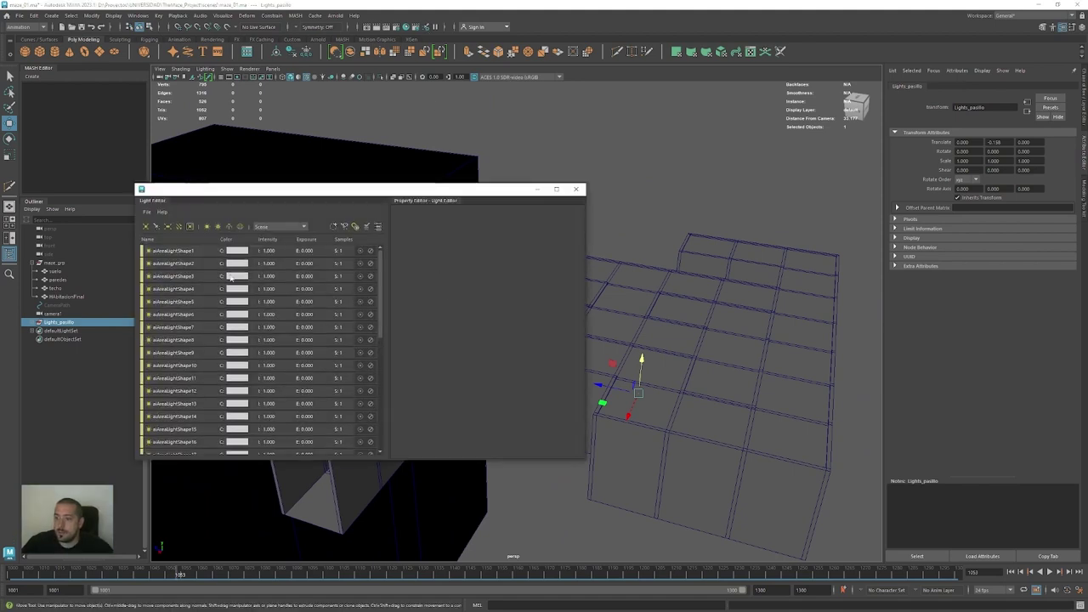
left_click_drag(428, 185, 513, 200)
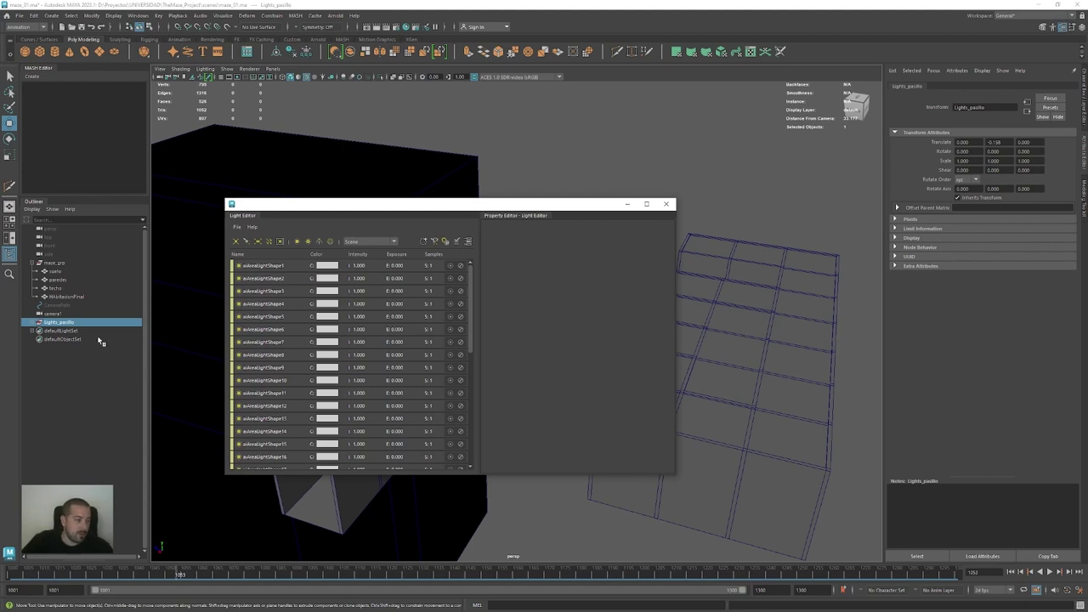
left_click(425, 27)
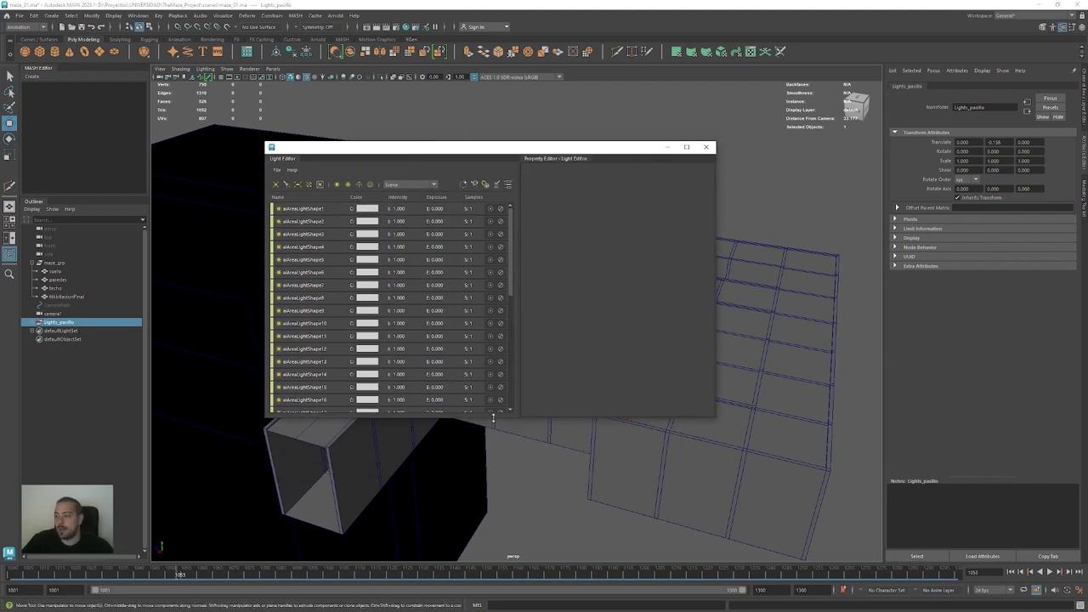
left_click_drag(493, 417, 515, 554)
left_click_drag(476, 147, 482, 101)
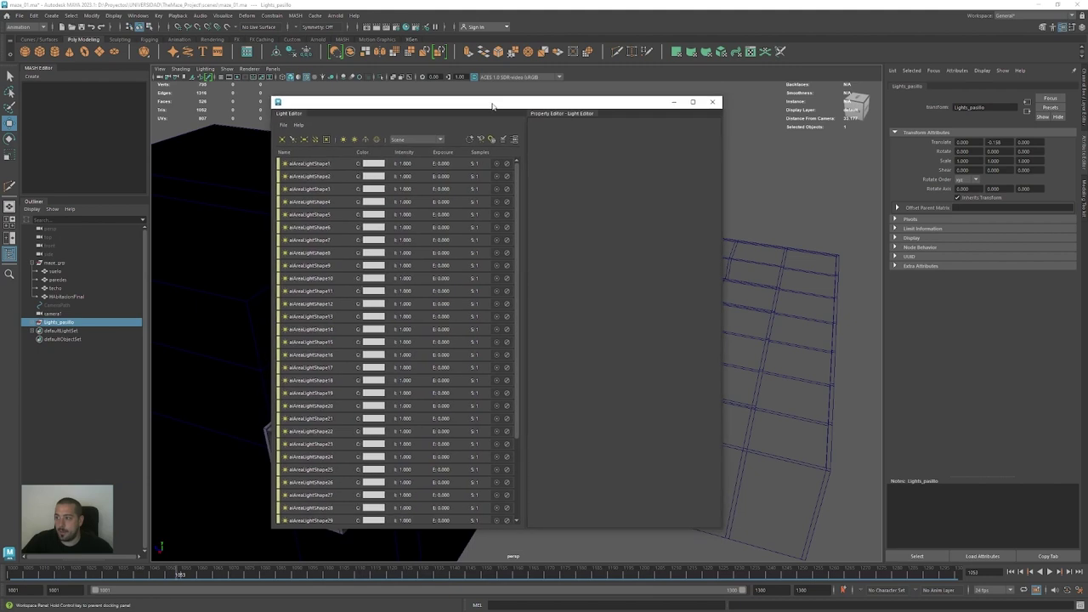
Select every area light from aiAreaLightShape1 through aiAreaLightShape37, set their intensity to 3 and close the Light Editor
left_click(310, 163)
left_click_drag(518, 192, 520, 275)
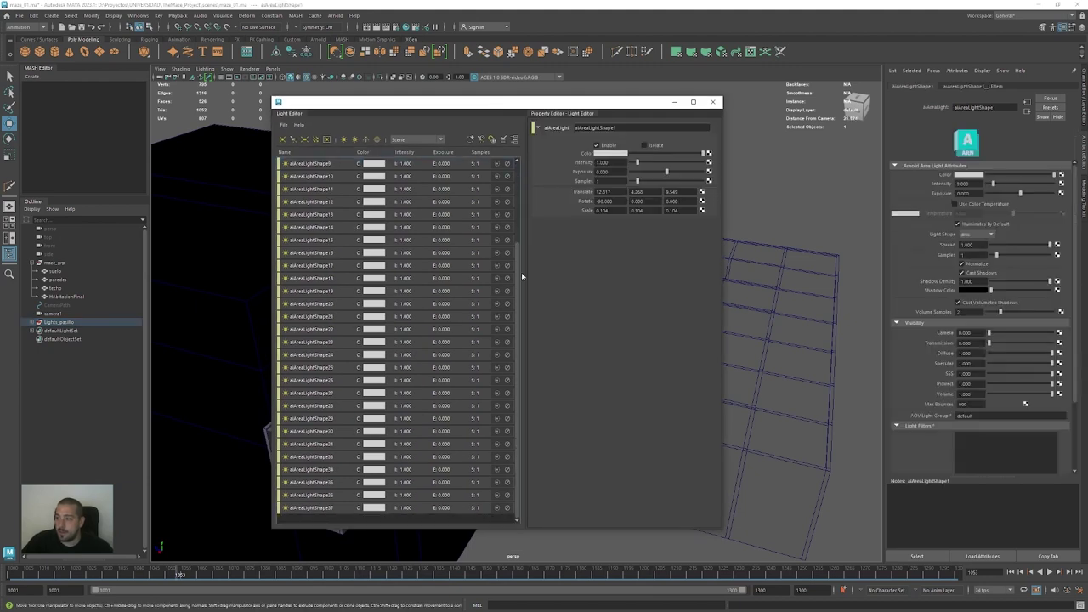
left_click(315, 507, "shift")
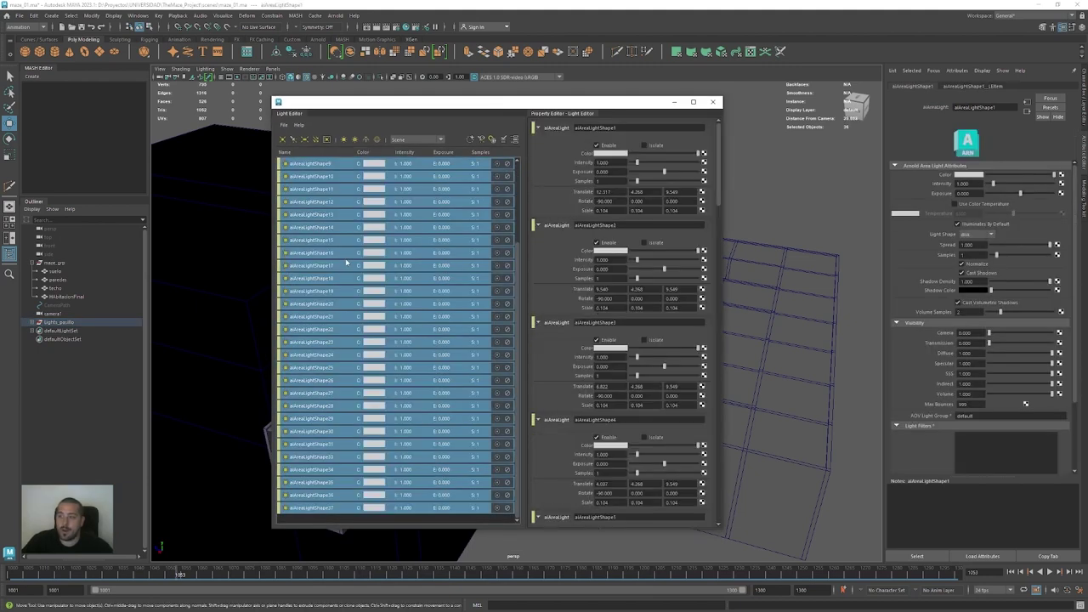
double_click(609, 163)
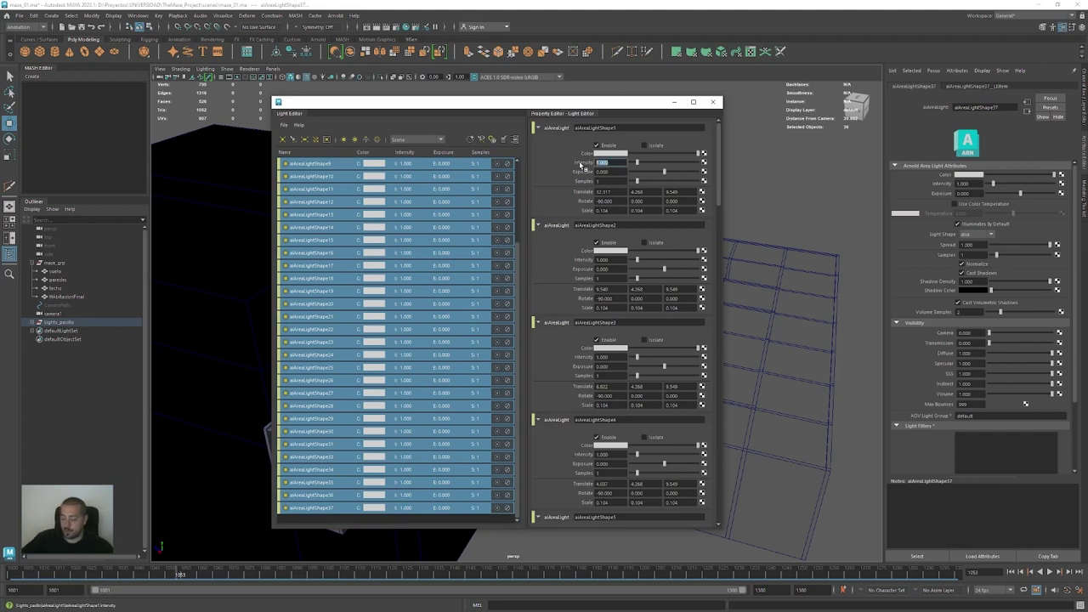
type("5")
key("Return")
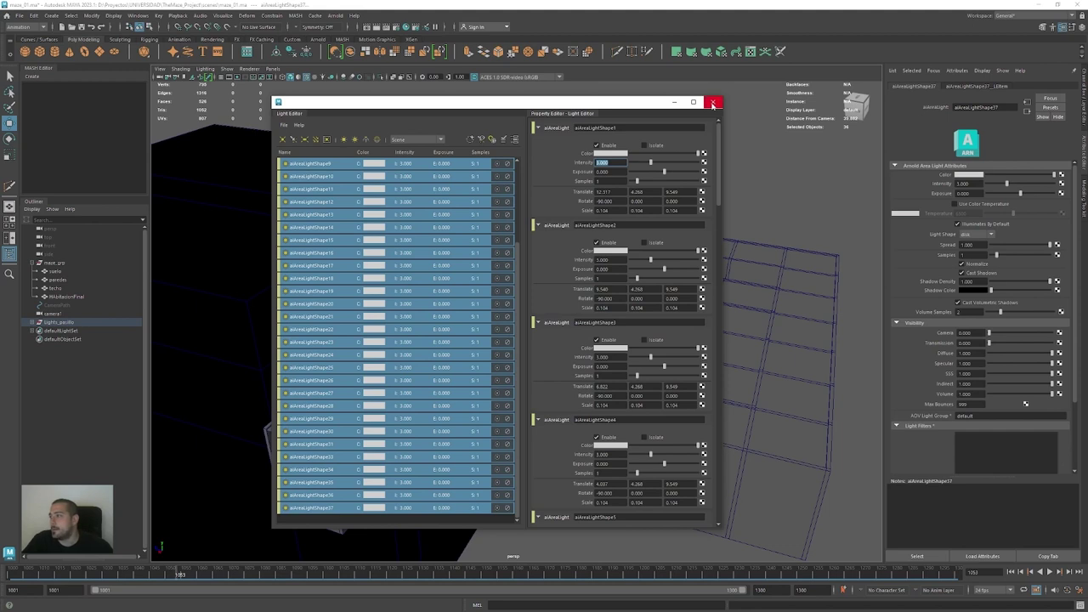
left_click(713, 102)
Look through camera1, play the corridor animation and scrub to frame 1149 to check the ceiling lights
left_click_drag(488, 462, 284, 271, "alt")
right_click(161, 76)
left_click(183, 83)
key("alt+v")
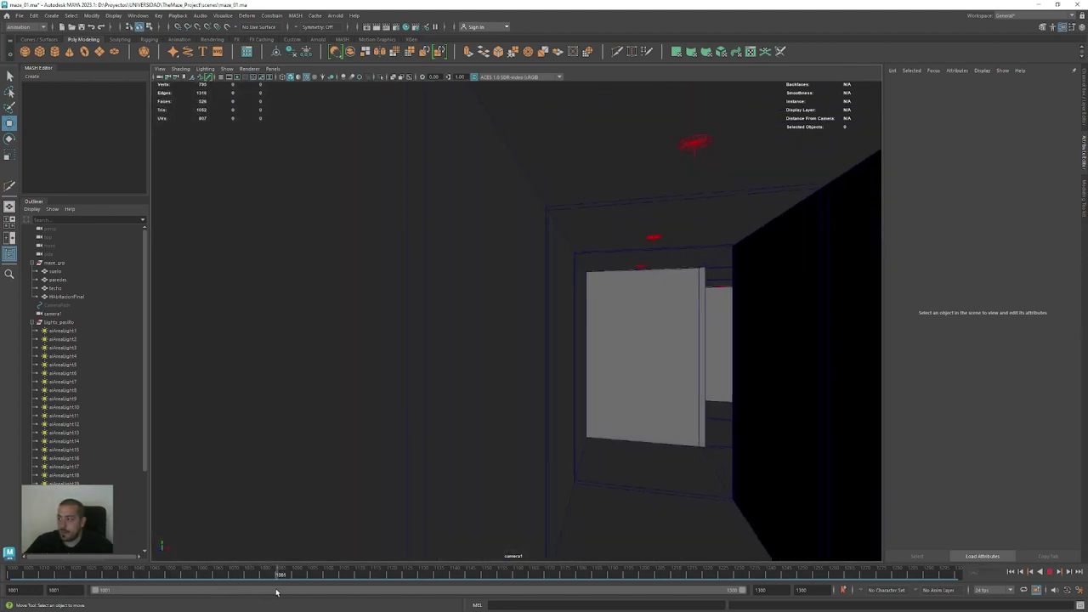
key("alt+v")
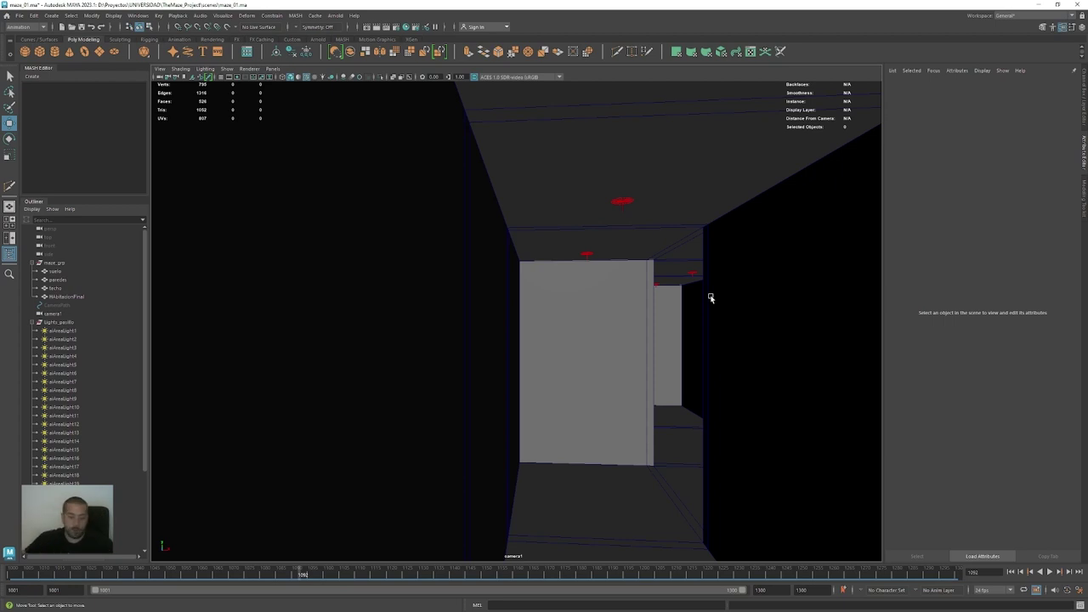
mouse_move(303, 574)
left_mouse_down()
mouse_move(508, 580)
mouse_move(461, 576)
mouse_move(492, 588)
mouse_move(481, 587)
left_mouse_up()
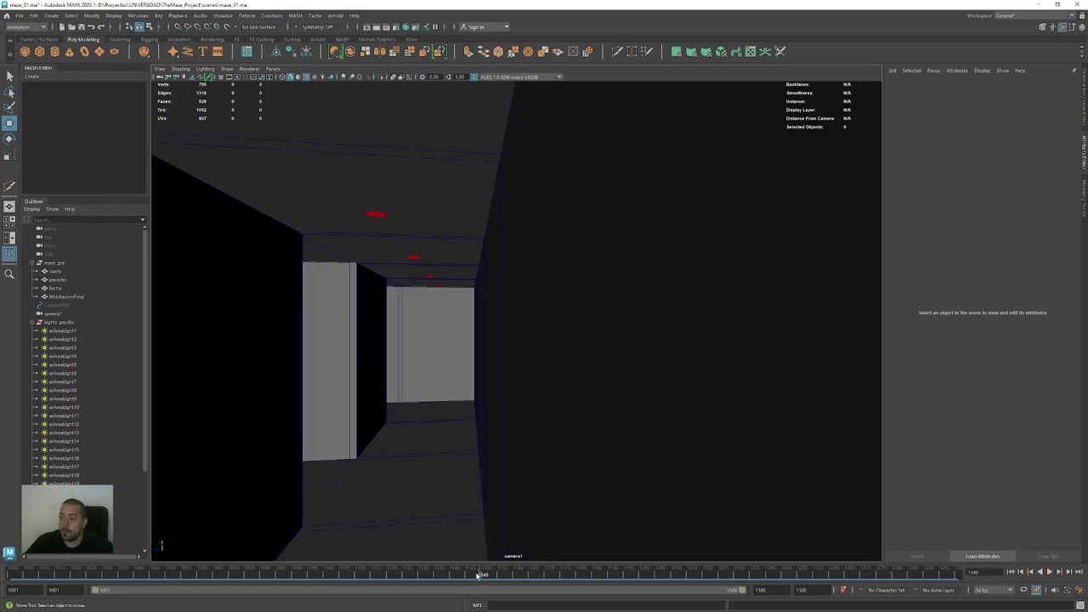
Start an interactive Arnold RenderView render through camera1 and check the corridor lighting at frames 1149 and 1095
left_click(335, 16)
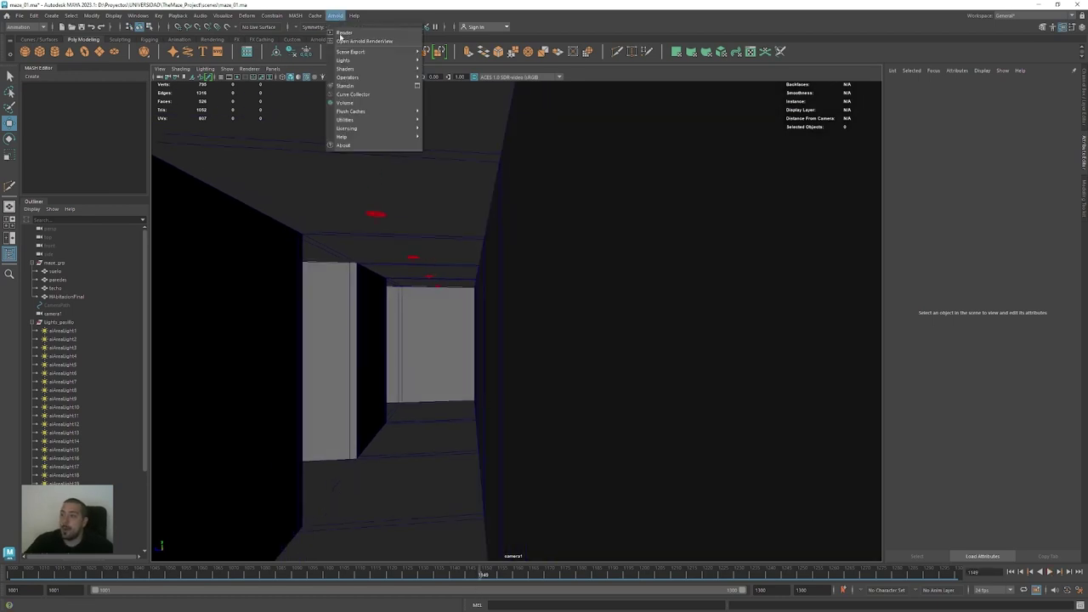
left_click(357, 41)
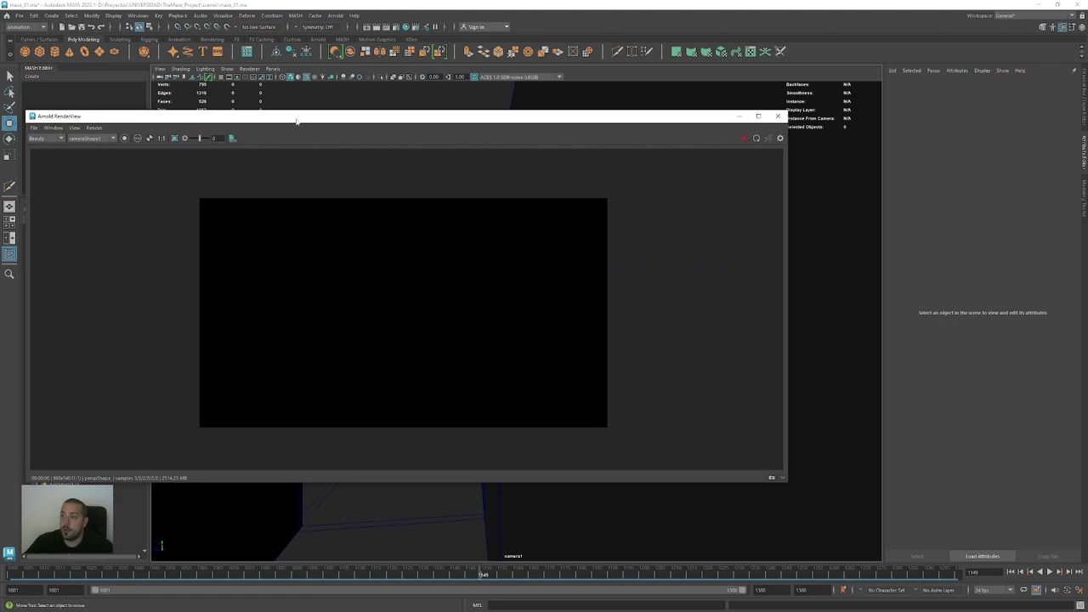
left_click_drag(297, 119, 474, 170)
left_click_drag(965, 264, 730, 272)
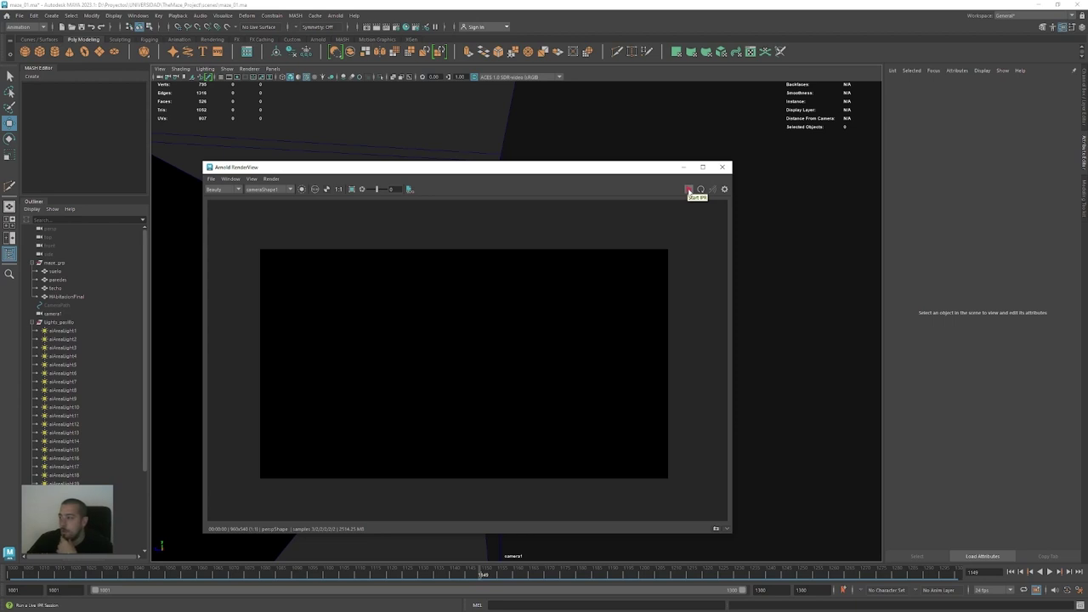
left_click(688, 191)
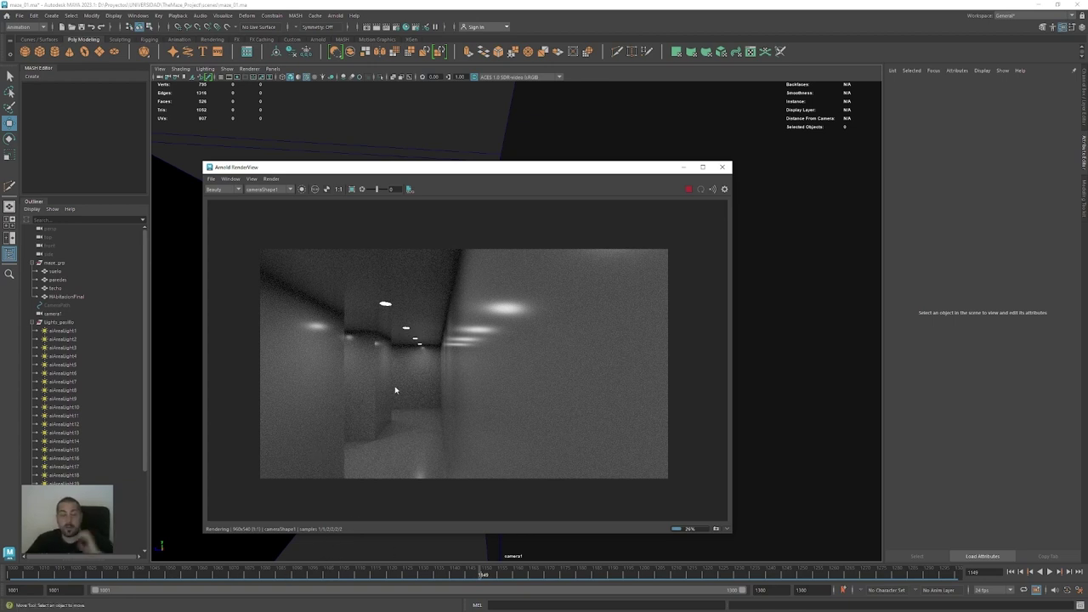
left_click(309, 575)
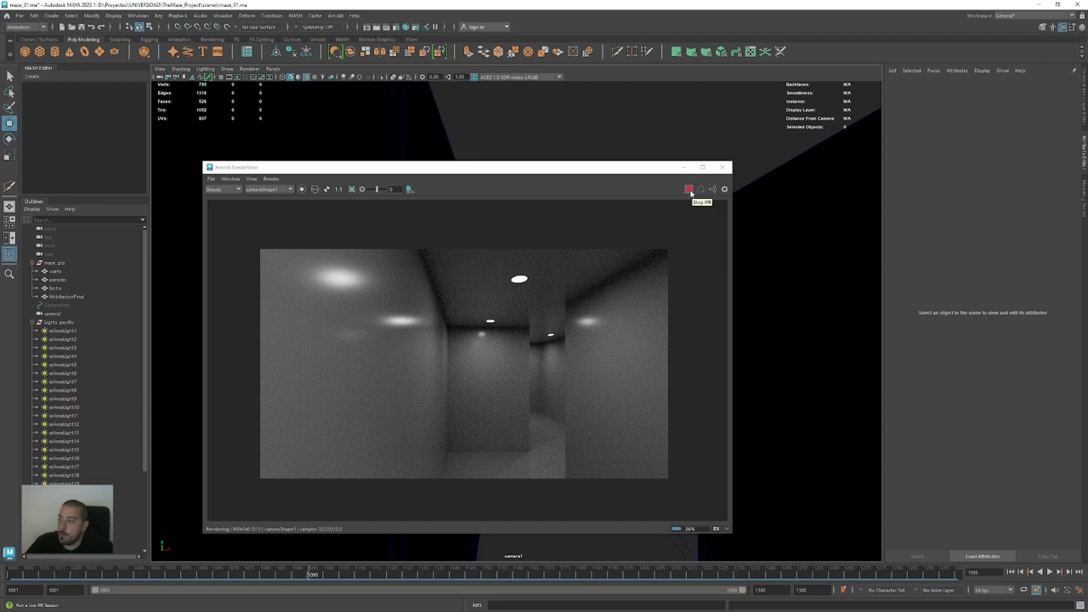
Reopen the Light Editor and arrange it beside the Arnold RenderView so the render stays visible
left_click_drag(561, 166, 434, 172)
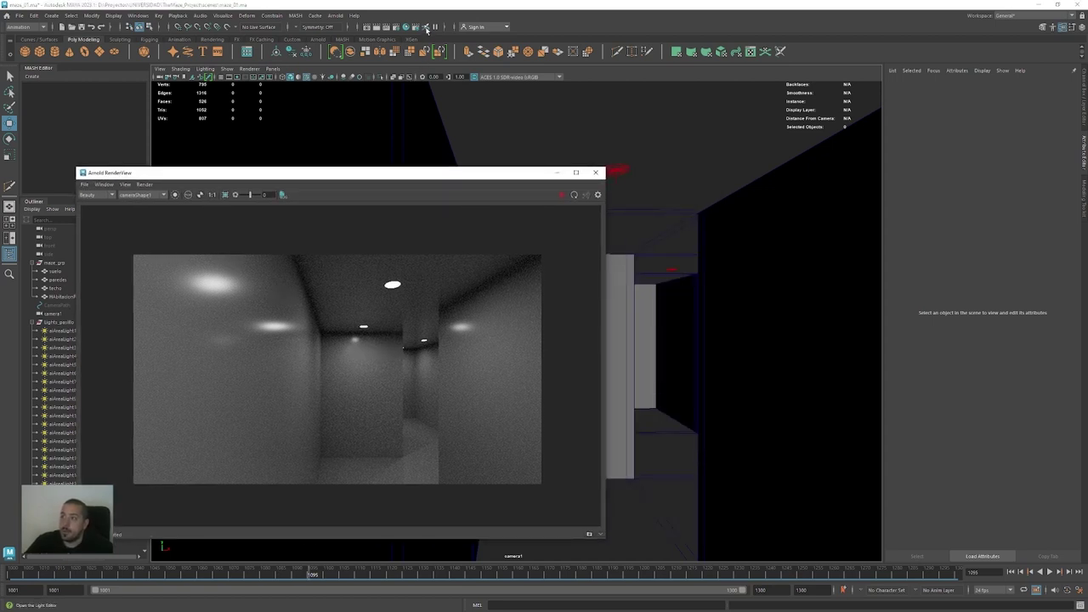
left_click(428, 28)
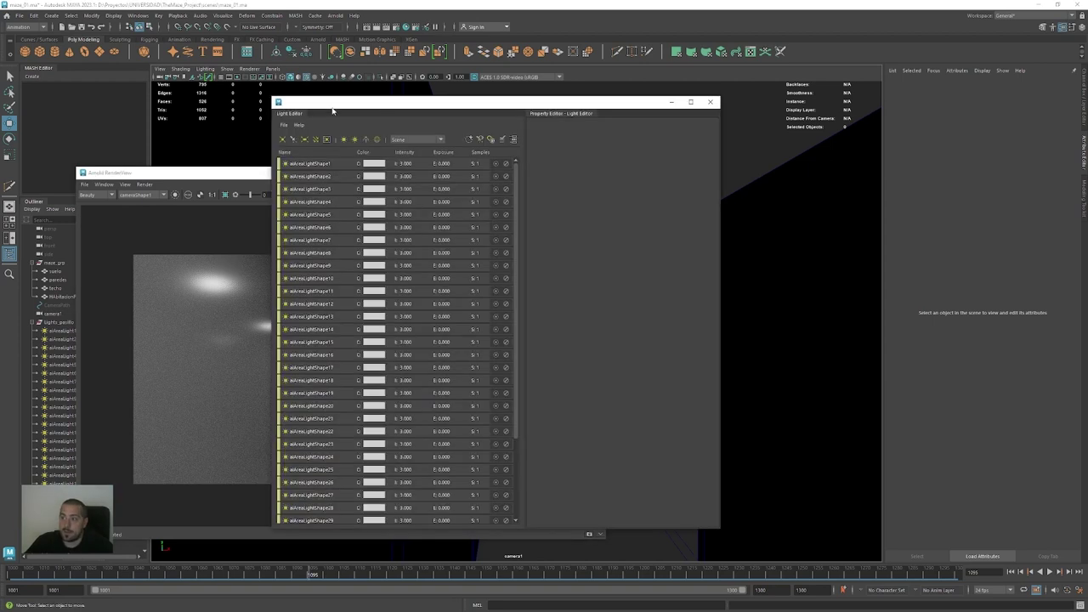
left_click_drag(332, 110, 434, 96)
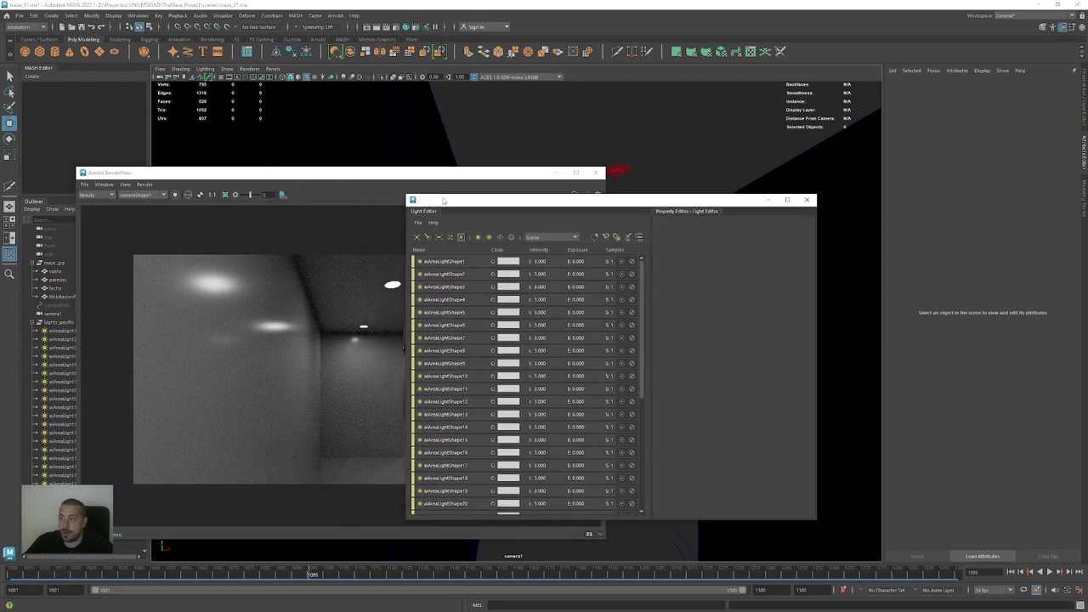
left_click_drag(439, 202, 605, 169)
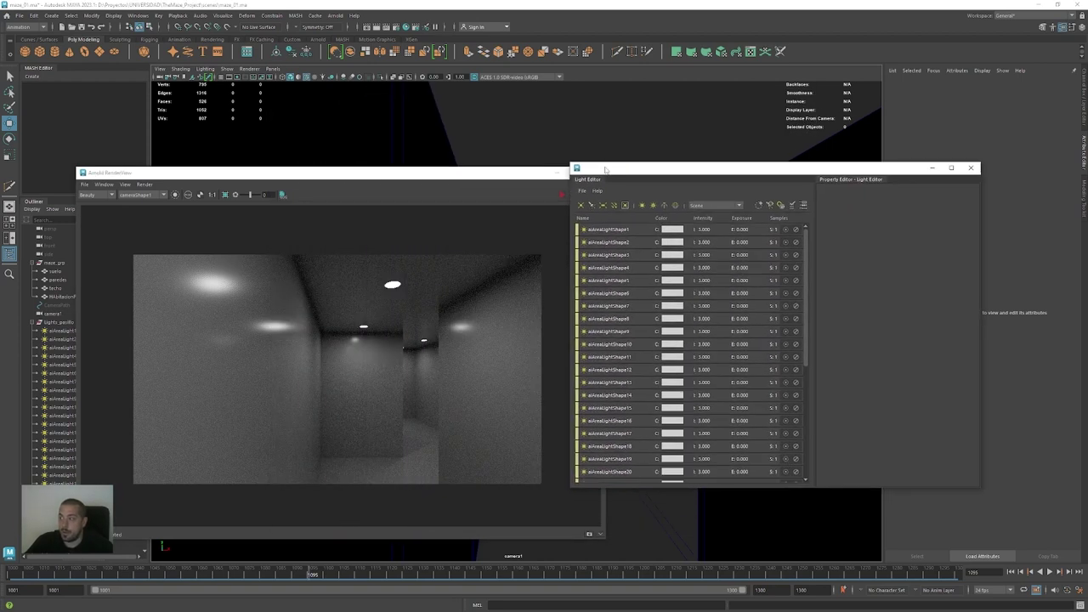
Select all the corridor area lights in the Light Editor and set their intensity to 2
left_click(609, 229)
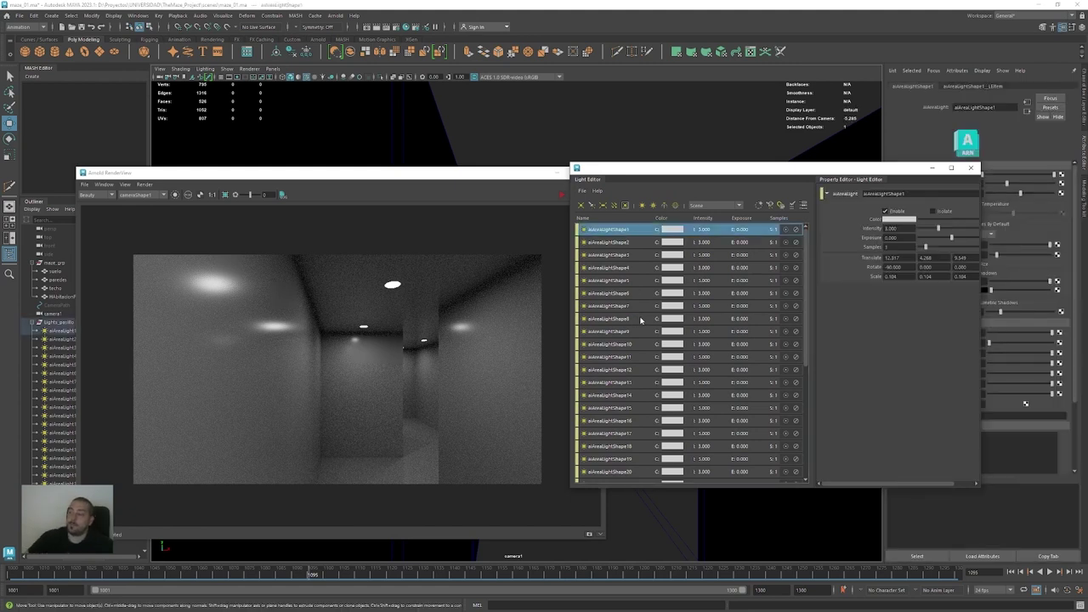
scroll(639, 320, "down", 5)
key("ctrl+a")
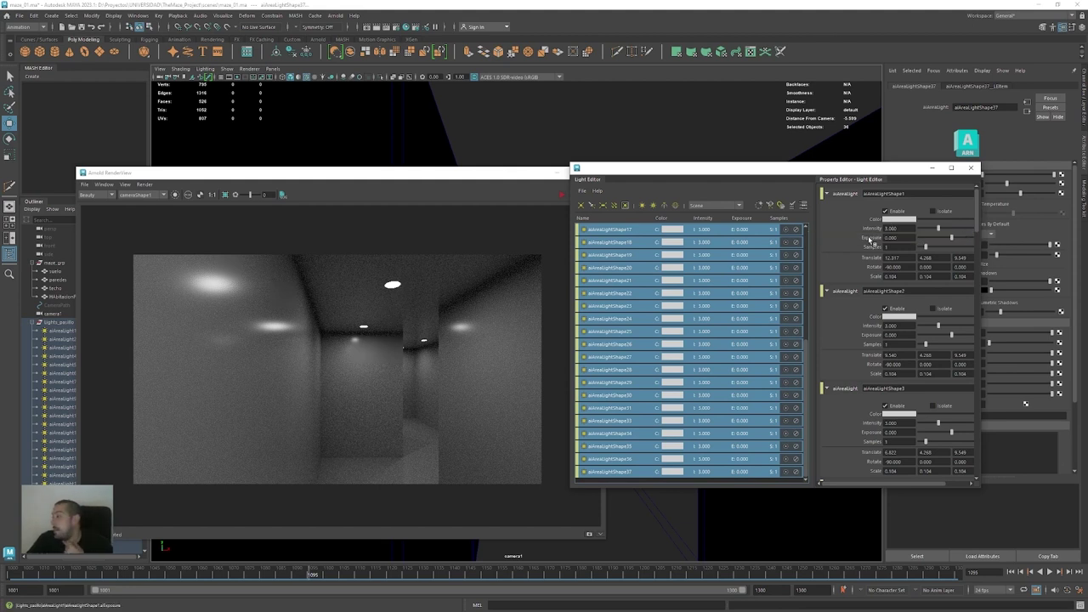
left_click(904, 228)
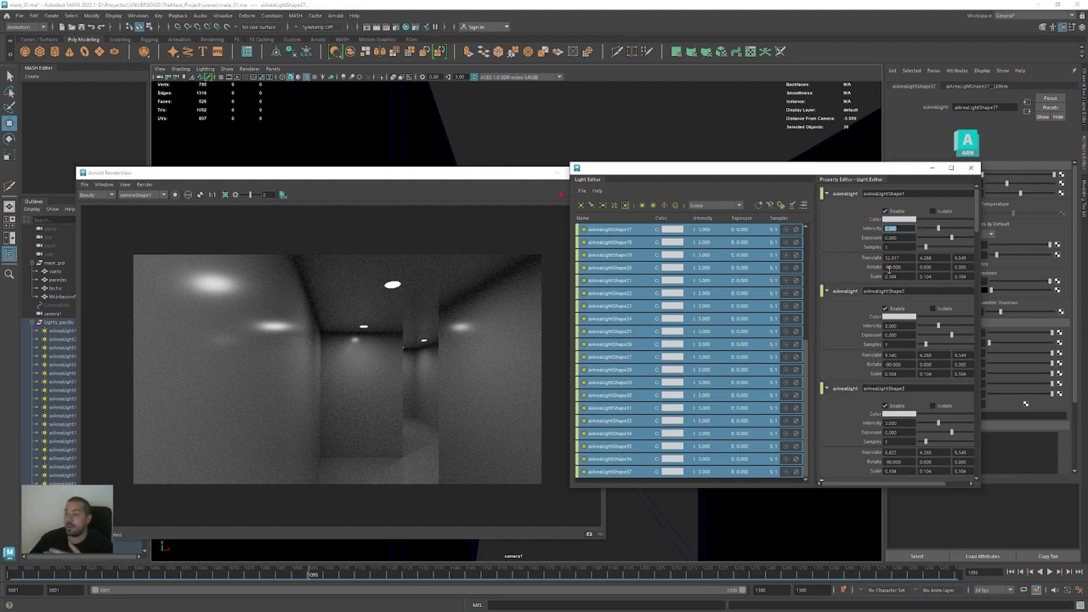
left_click_drag(903, 171, 447, 170)
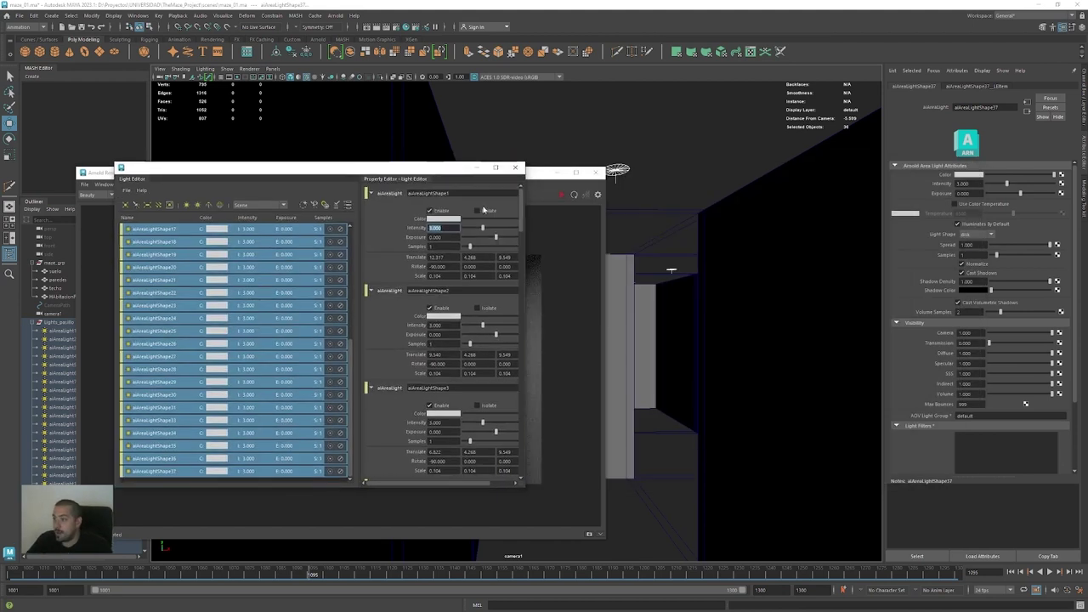
left_click_drag(525, 215, 625, 214)
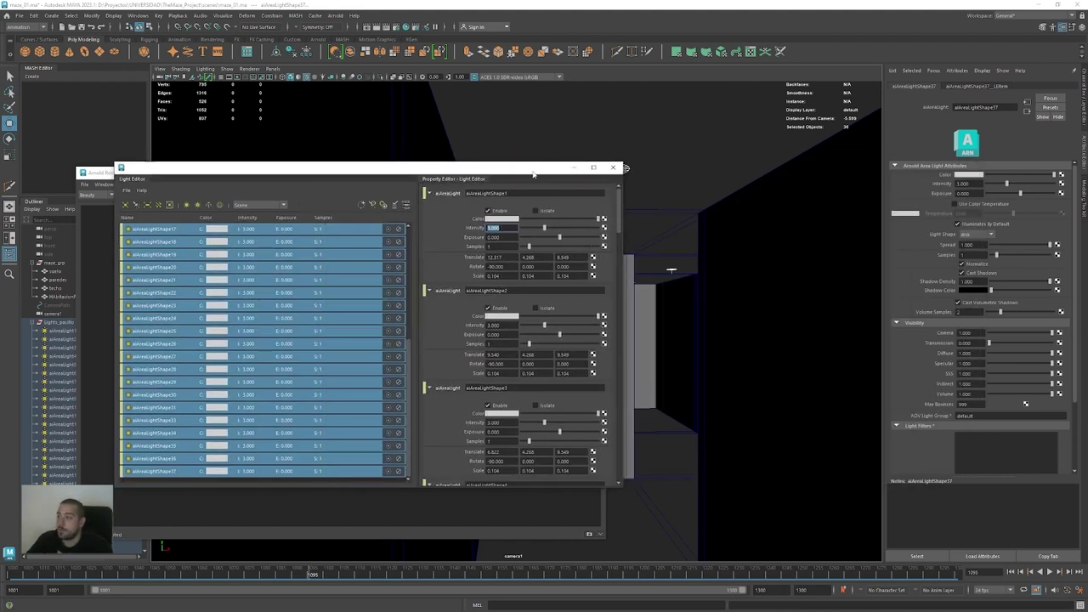
left_click_drag(534, 174, 801, 142)
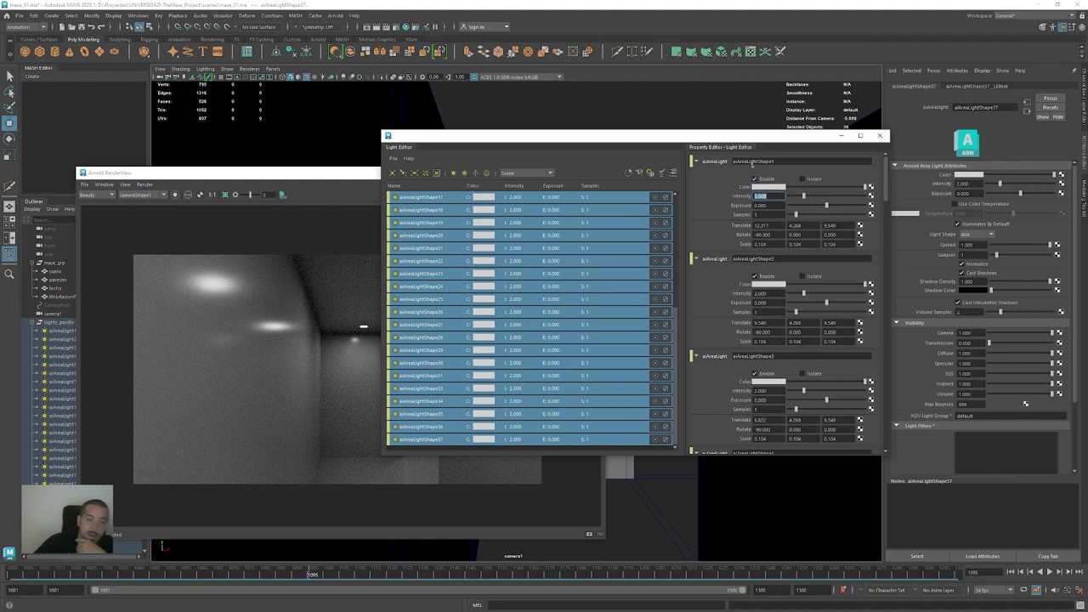
Close the Light Editor, deselect the lights and refresh the frame 1095 render to review the new intensity
left_click(881, 136)
left_click(854, 159)
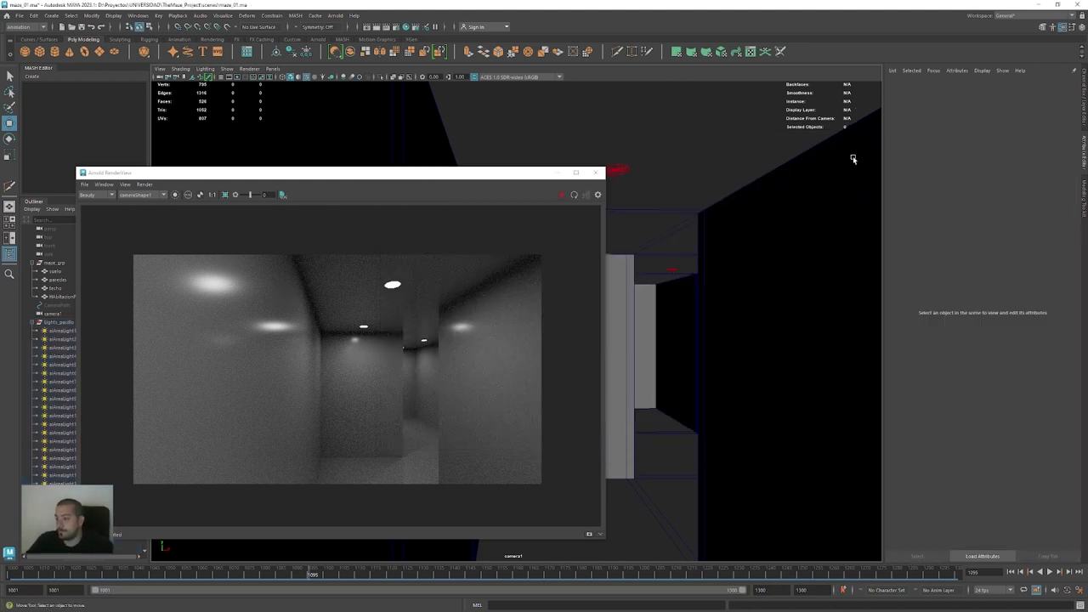
left_click_drag(497, 174, 546, 137)
left_click(623, 158)
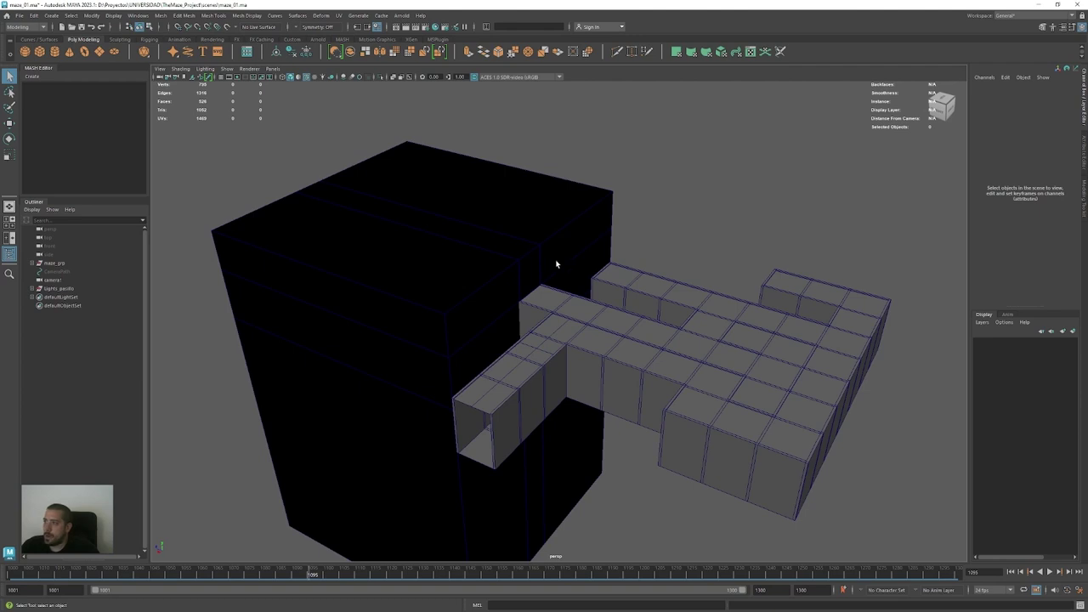
Create a new Arnold area light for the large room and keep it selected outside the Lights_pasillo group
left_click_drag(559, 243, 437, 201, "alt")
left_click(401, 16)
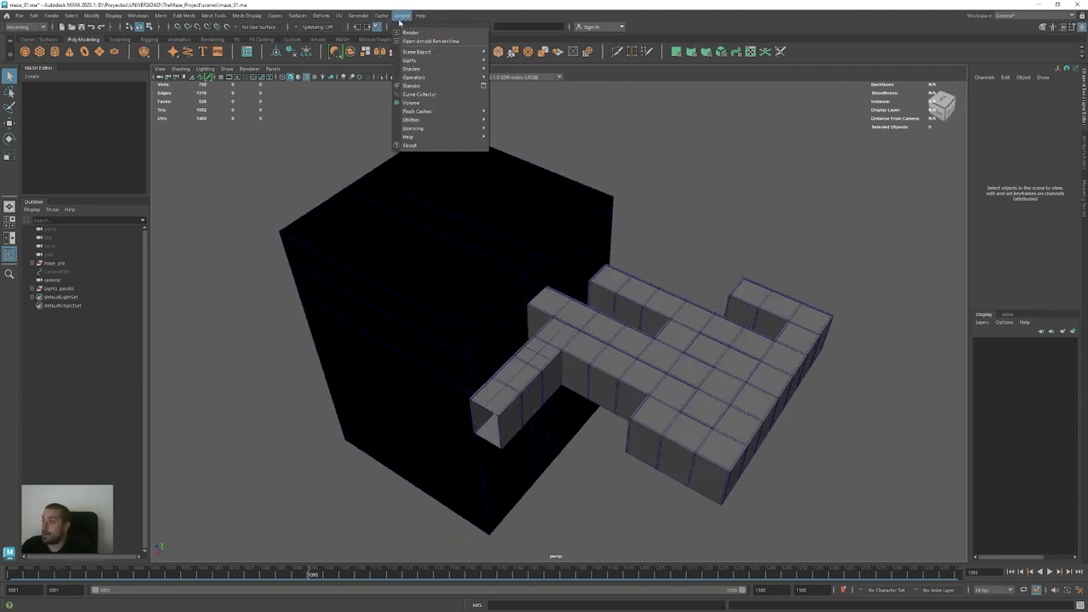
mouse_move(408, 137)
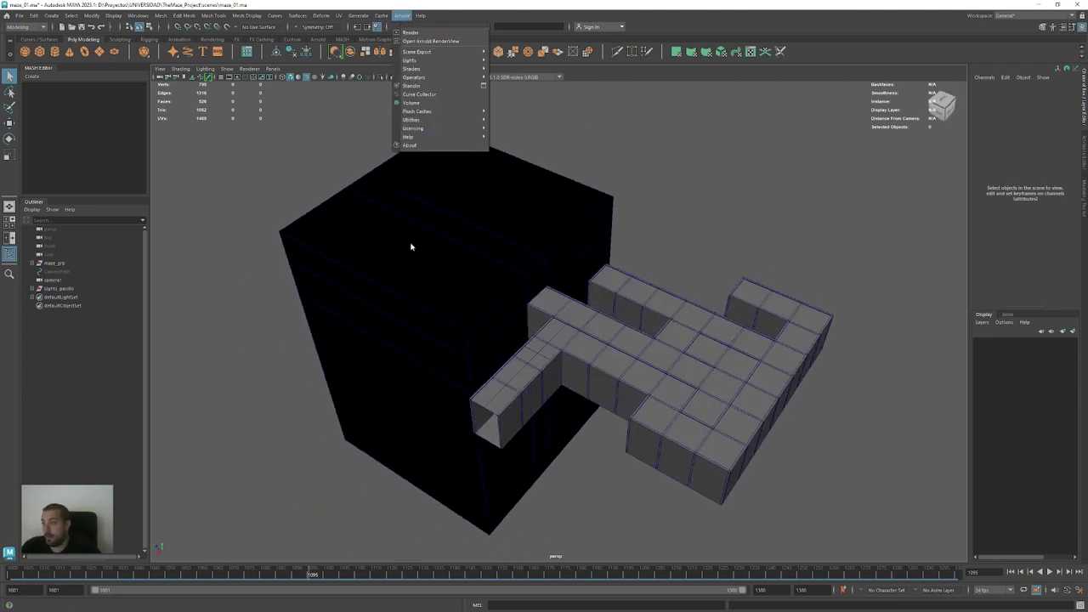
mouse_move(429, 120)
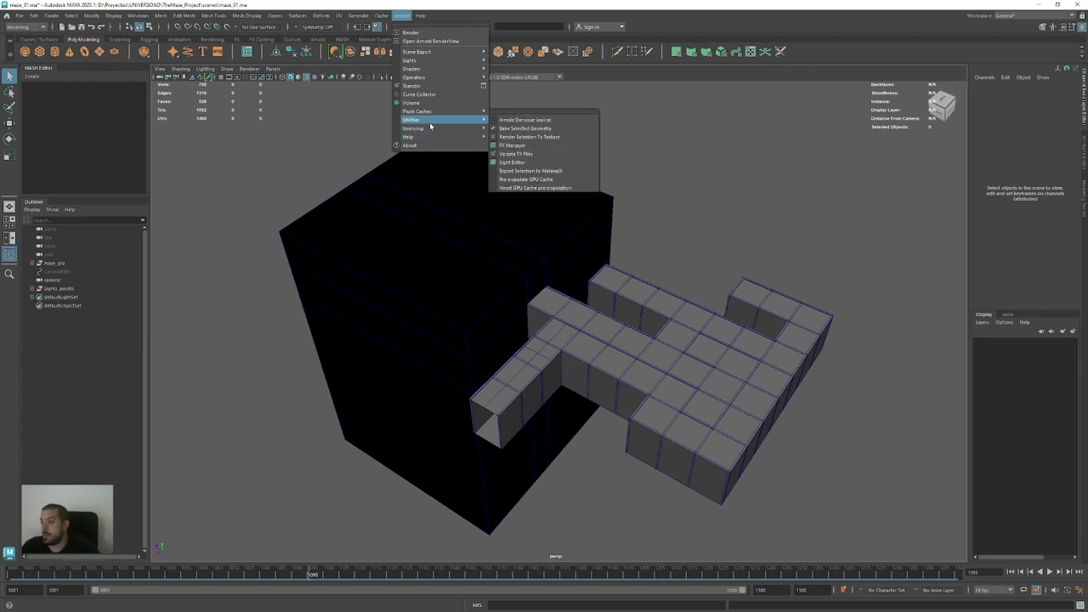
mouse_move(427, 64)
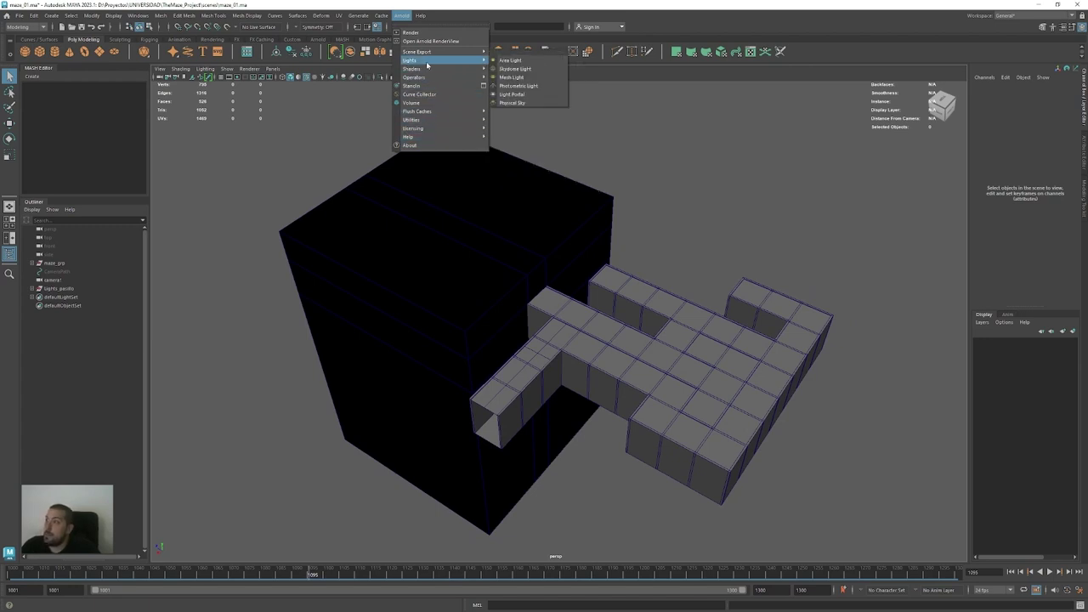
left_click(522, 61)
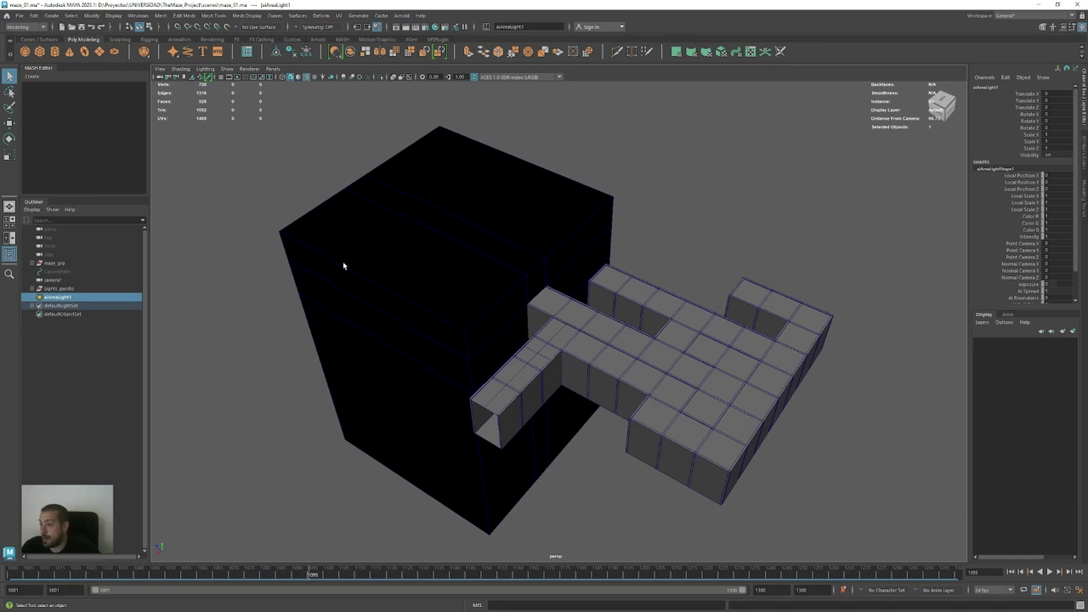
left_click(70, 289)
left_click(66, 298)
Raise the new area light above the maze, rotate it -90 in X and scale it to about 0.82 by 0.26
key("w")
left_click_drag(682, 362, 719, 293)
key("e")
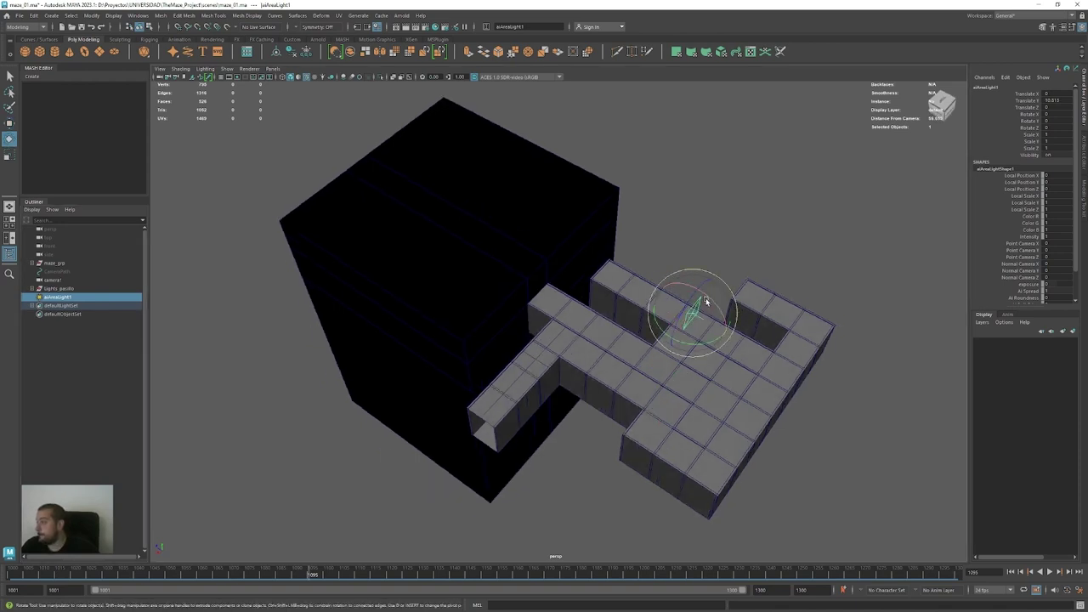
left_click_drag(709, 299, 717, 329)
key("r")
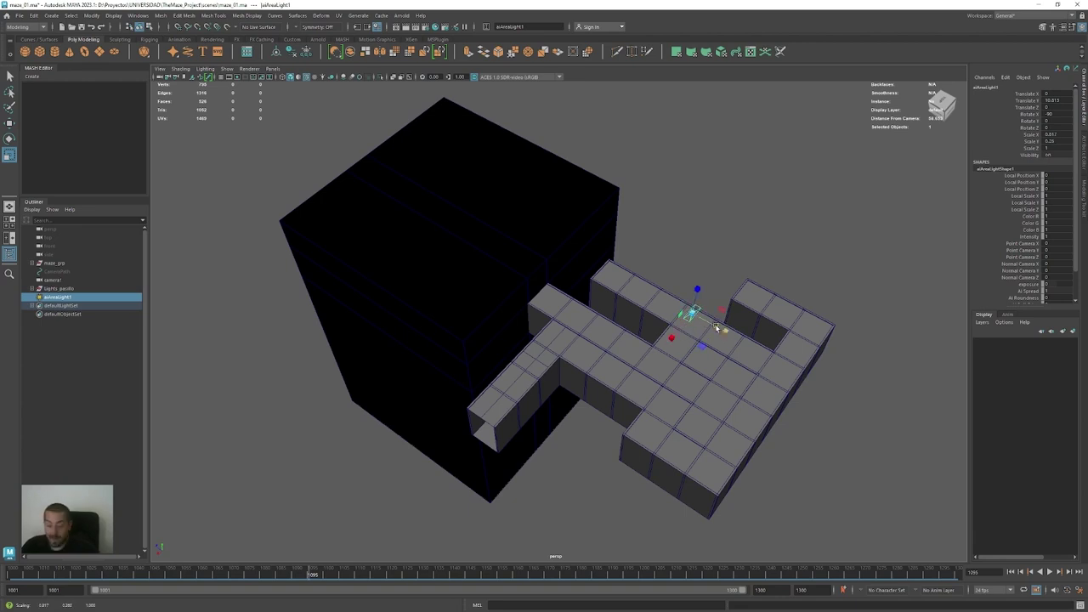
Move the area light to a corner of the large room's ceiling, at about 7.7 in X and 32 in Z
key("w")
left_click_drag(638, 311, 290, 190)
left_click_drag(321, 158, 330, 185)
left_click_drag(476, 161, 408, 200, "alt")
right_click_drag(408, 200, 547, 192, "alt")
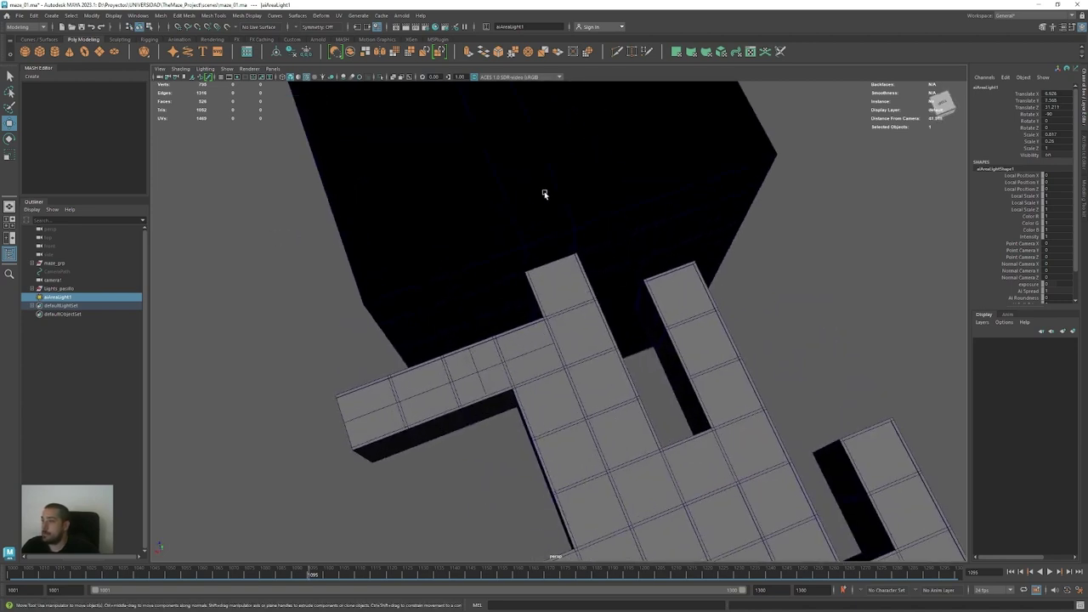
middle_click_drag(546, 192, 570, 432, "alt")
left_click_drag(571, 432, 519, 432, "alt")
right_click_drag(392, 242, 514, 214, "alt")
middle_click_drag(514, 214, 520, 376, "alt")
mouse_move(320, 308)
left_mouse_down()
mouse_move(287, 312)
mouse_move(325, 267)
mouse_move(321, 289)
left_mouse_up()
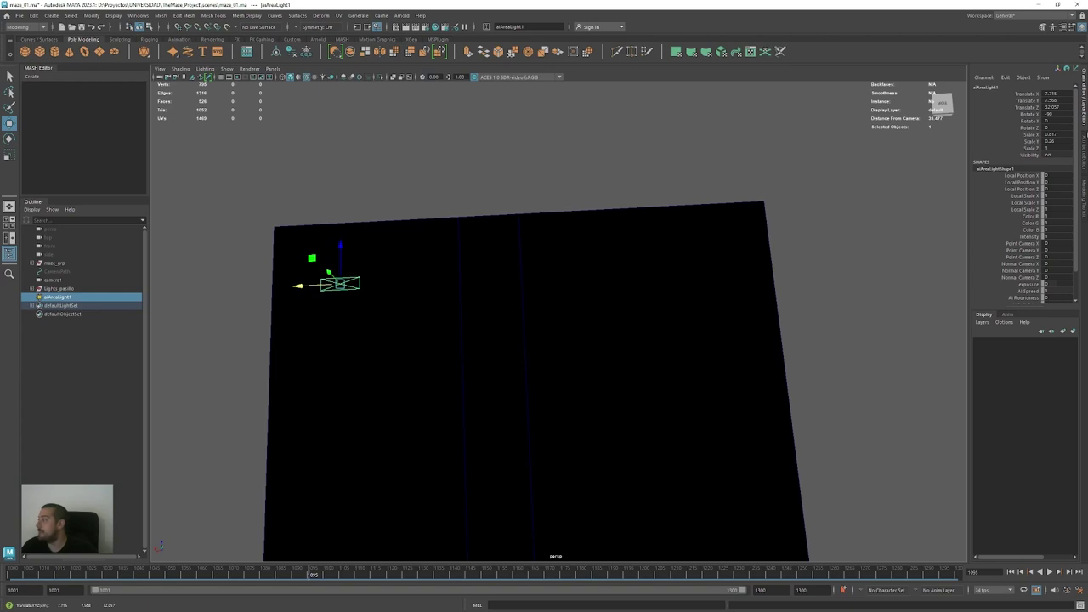
Set the new area light's Camera visibility to 1 in its Arnold attributes
left_click(1083, 149)
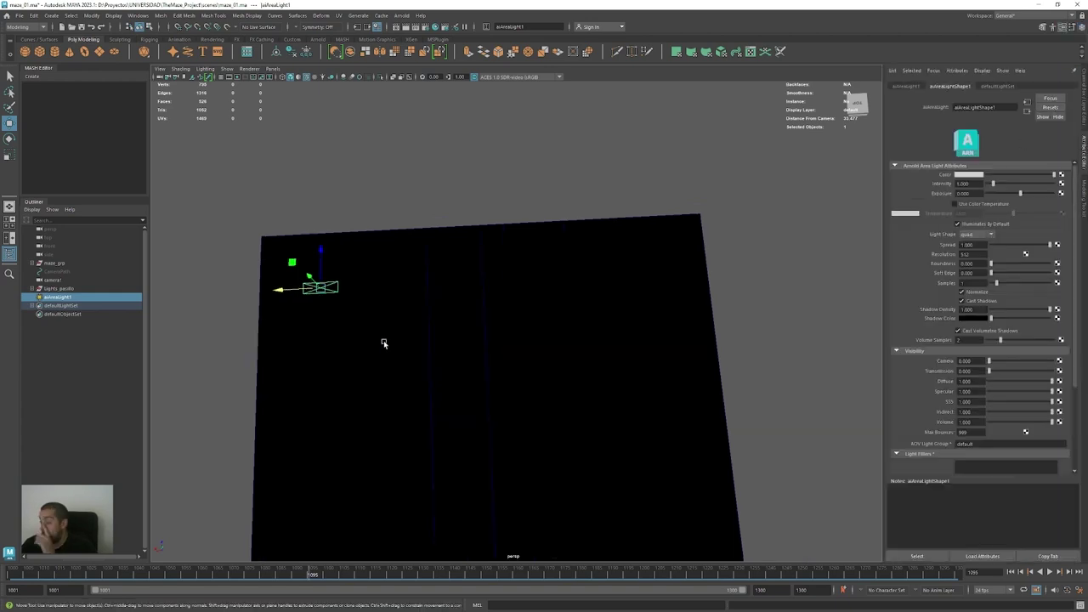
left_click_drag(1048, 362, 1066, 364)
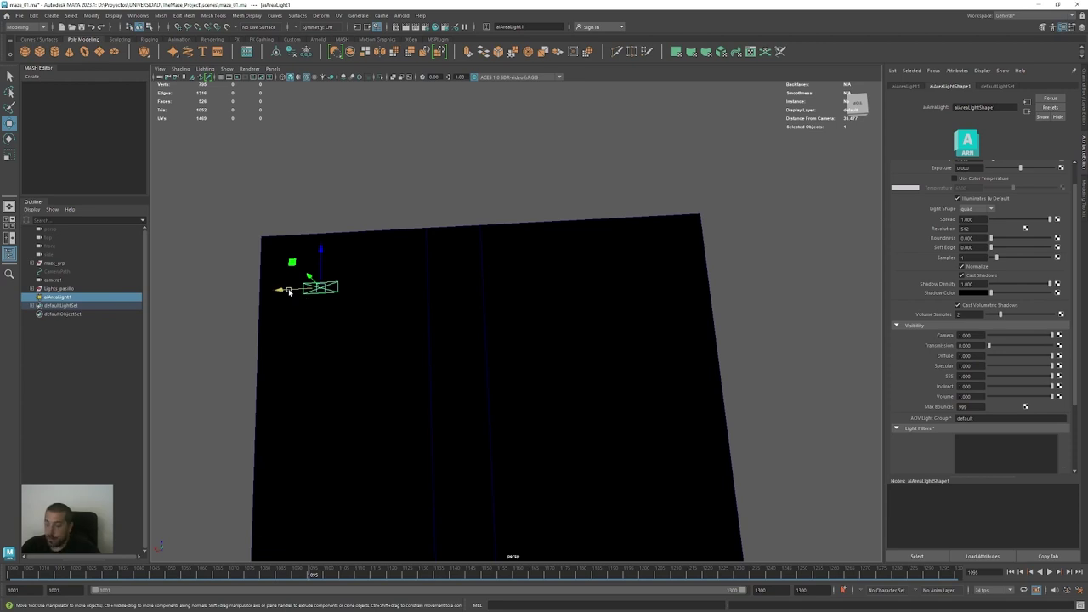
Duplicate the area light across the large room's ceiling about 1.74 units apart in X, building a row of three
left_click_drag(289, 292, 329, 301, "shift")
key("shift+d")
left_click(343, 290, "shift")
left_click(316, 291, "shift")
key("shift+d")
key("shift+d")
Duplicate the light row into a three-by-two block and copy the block across the ceiling to form three blocks
left_click(60, 313)
left_click(80, 323)
left_click(80, 340, "shift")
left_click(75, 297)
left_click(74, 365, "shift")
left_click_drag(476, 280, 519, 221, "alt")
key("ctrl+d")
left_click_drag(510, 340, 672, 357, "alt")
left_click_drag(711, 363, 609, 381)
Select all the ceiling light blocks and duplicate them three times along the room at equal spacing
left_click(62, 296)
left_click(63, 441, "shift")
key("ctrl+d")
key("shift+d")
key("shift+d")
Select every area light of the large room and adjust their height to about 7.23 in Y
scroll(119, 399, "down", 14)
left_click(128, 543)
scroll(85, 357, "up", 13)
left_click(63, 263, "shift")
left_click_drag(626, 231, 404, 253, "alt")
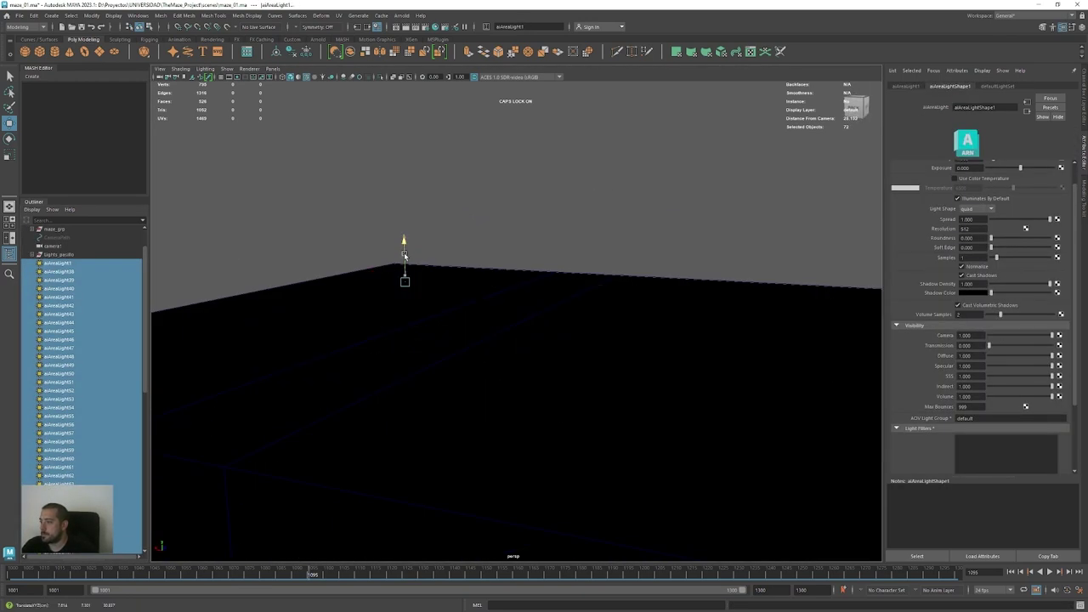
Group the selected room lights and name the group Lights_Habitacion
scroll(404, 252, "down", 5)
key("ctrl+g")
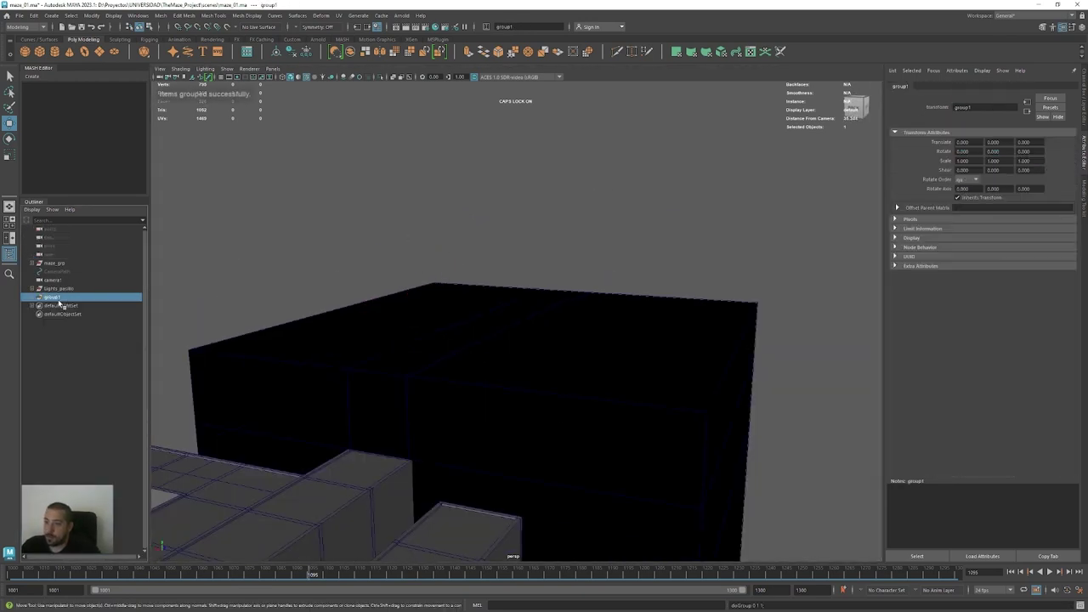
double_click(52, 297)
key("BackSpace")
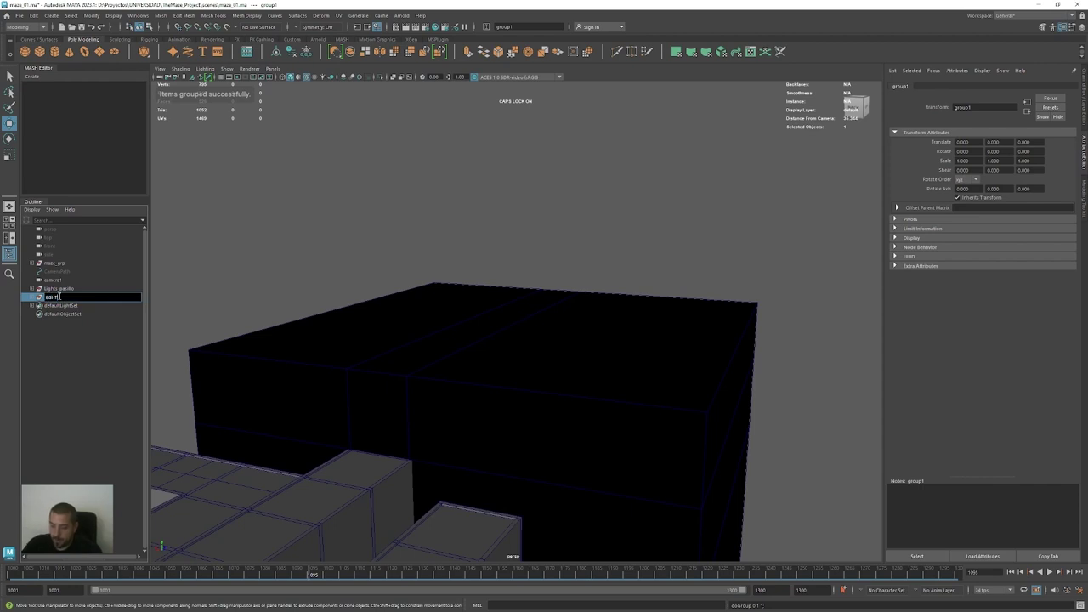
key("Caps_Lock")
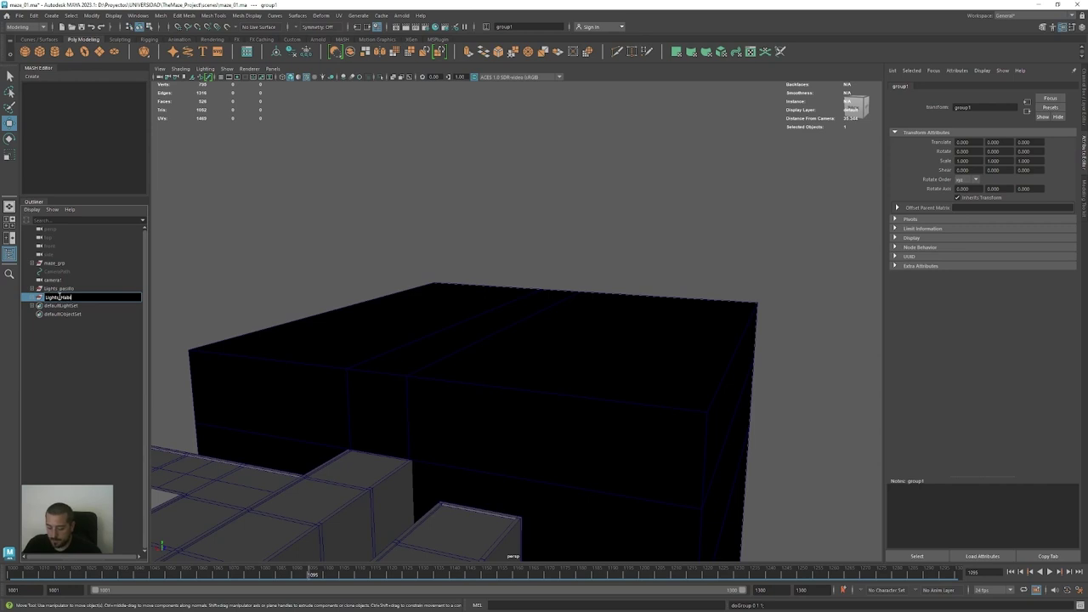
type("ion")
key("Return")
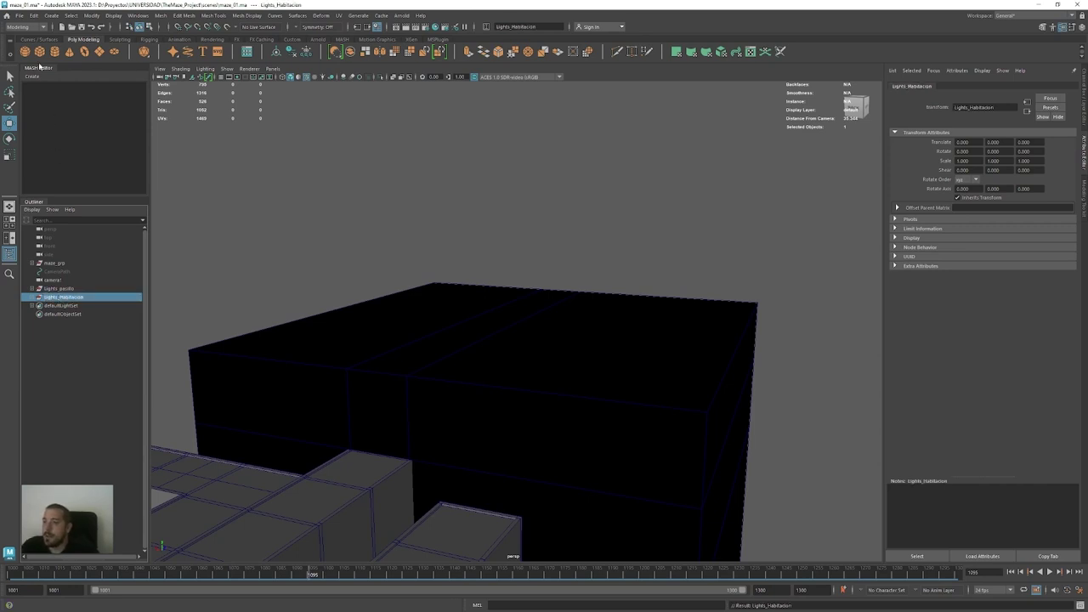
Look through camera1 and scrub the timeline to the large room to examine its ceiling lights
left_click(166, 81)
left_click(183, 87)
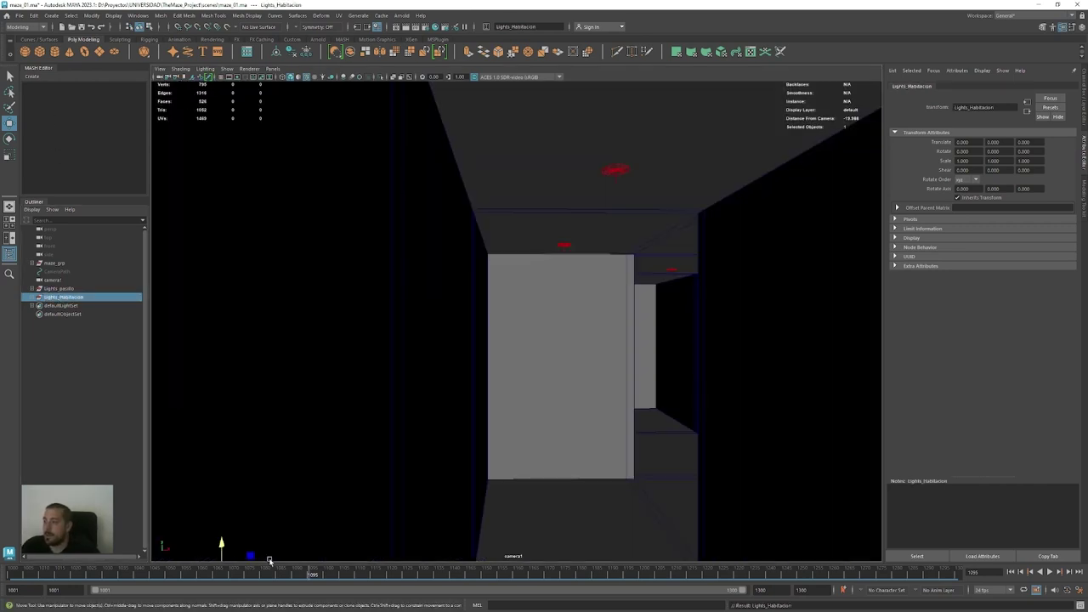
left_click_drag(336, 571, 1054, 557)
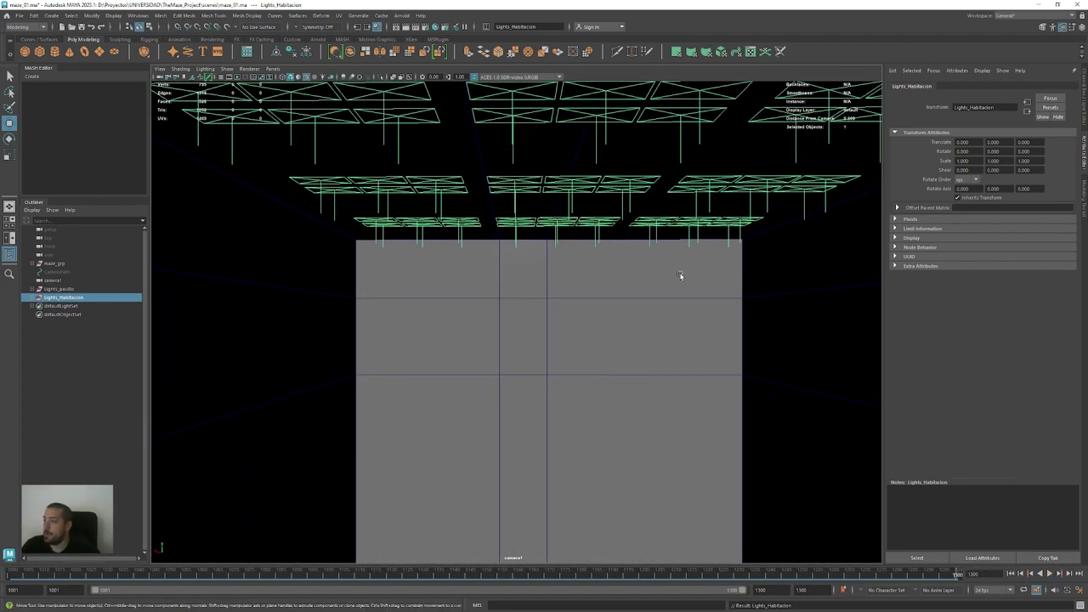
mouse_move(958, 576)
left_mouse_down()
mouse_move(729, 587)
mouse_move(738, 598)
mouse_move(835, 601)
mouse_move(805, 608)
mouse_move(817, 609)
mouse_move(783, 609)
mouse_move(820, 596)
mouse_move(836, 573)
left_mouse_up()
Select all area lights inside the Lights_Habitacion group and show them selected in the Light Editor
left_click(32, 298)
left_click_drag(64, 311, 68, 563)
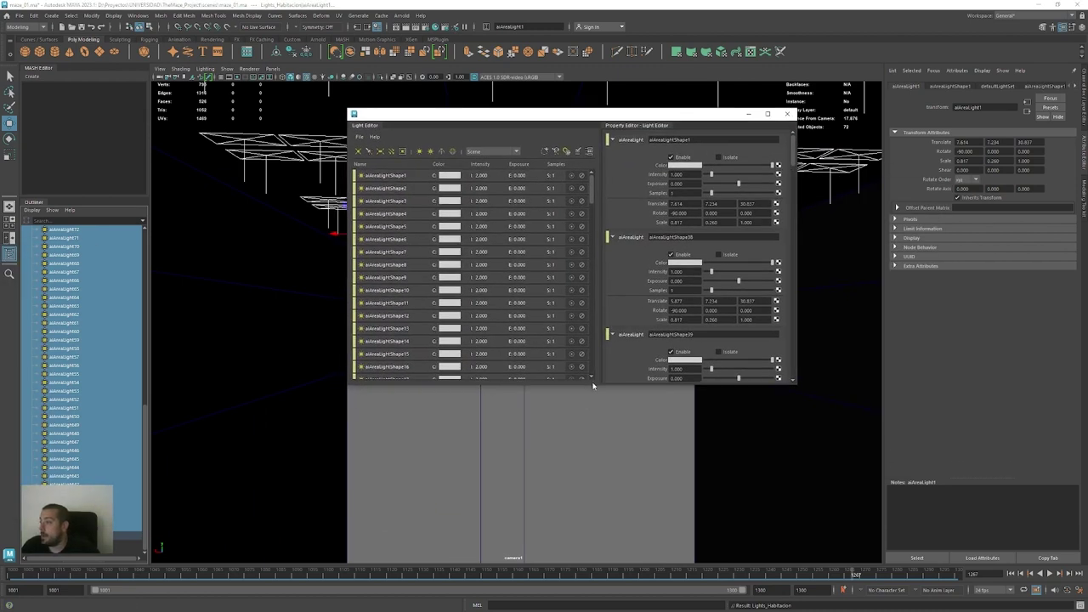
left_click_drag(593, 384, 592, 520)
left_click_drag(592, 246, 586, 507)
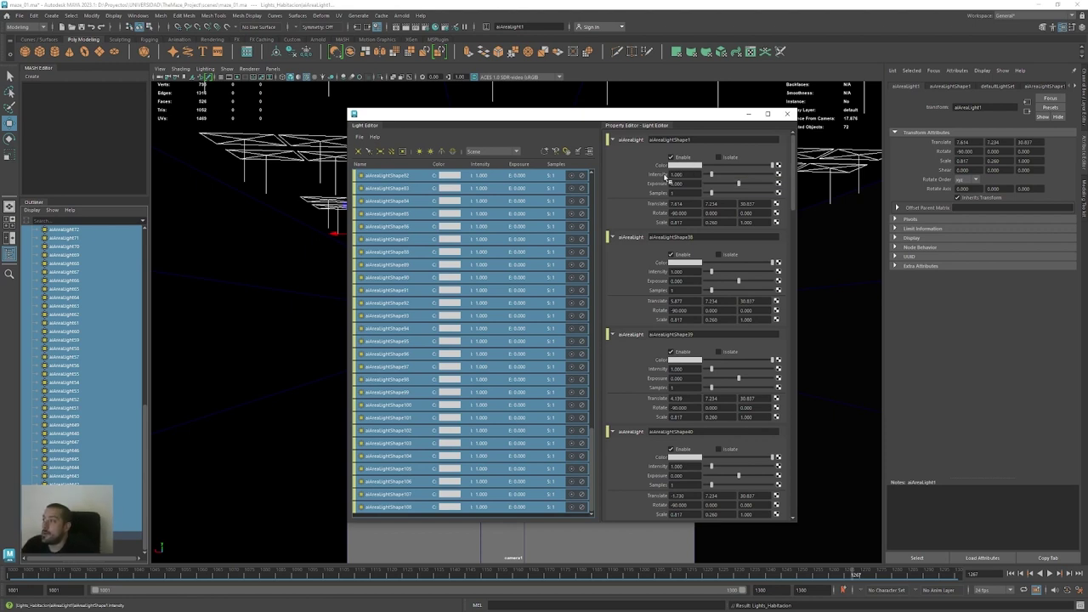
left_click_drag(670, 117, 902, 159)
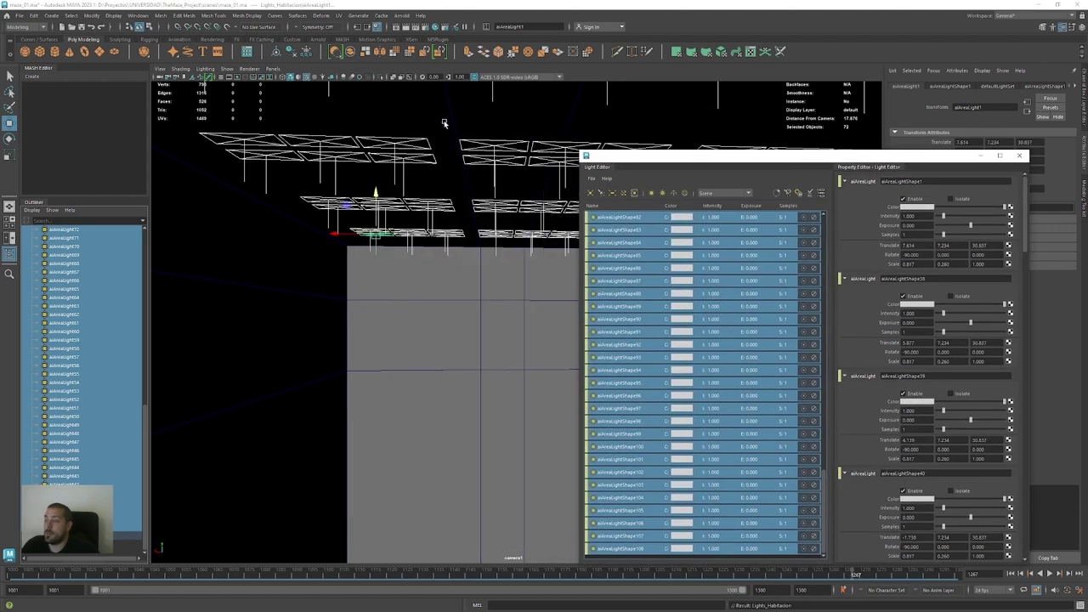
Render the camera1 view in the Arnold RenderView at frames 1249 and 1298 to examine the large room's lighting
left_click_drag(850, 576, 796, 586)
left_click(401, 16)
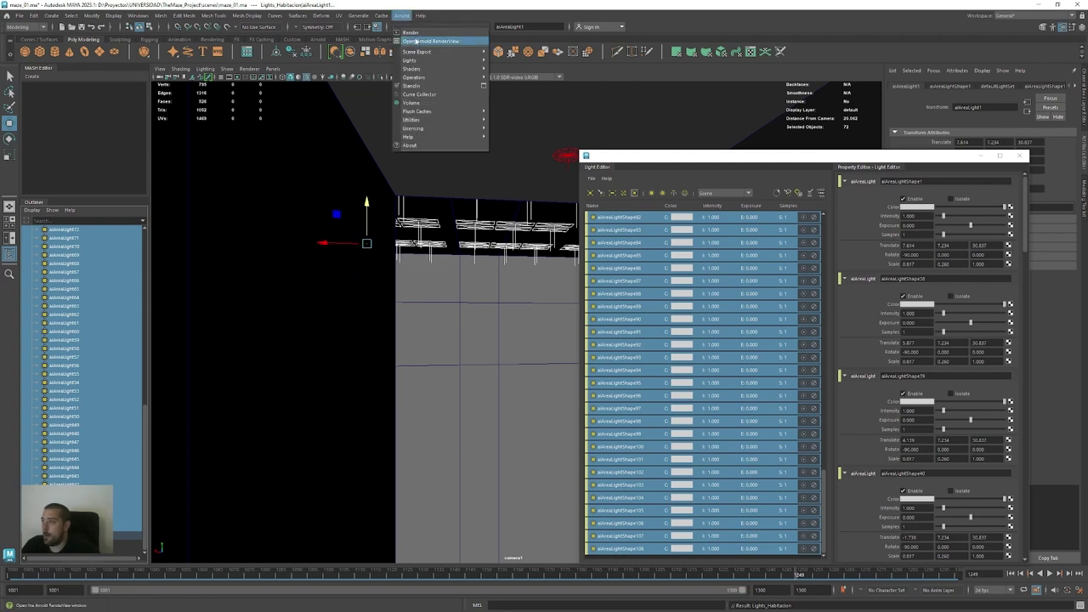
left_click(429, 41)
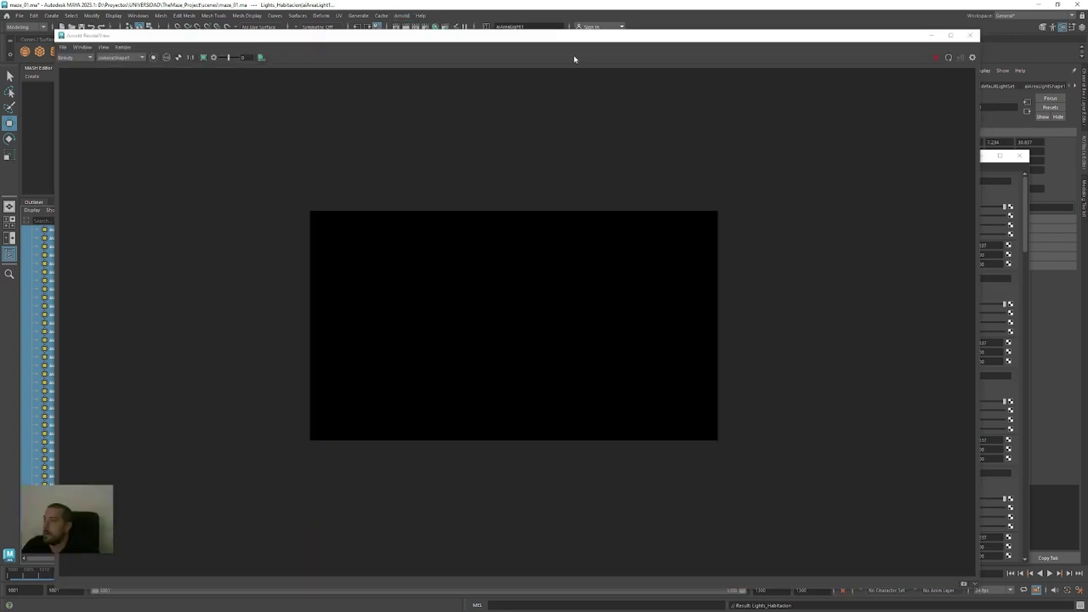
left_click_drag(981, 30, 520, 258)
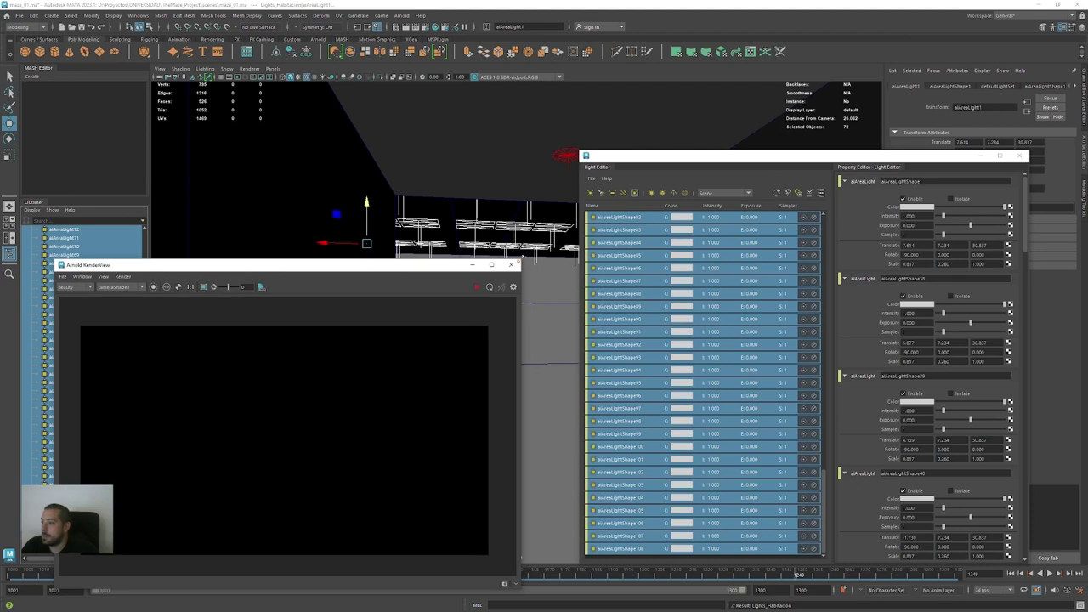
left_click_drag(448, 265, 478, 183)
left_click(507, 203)
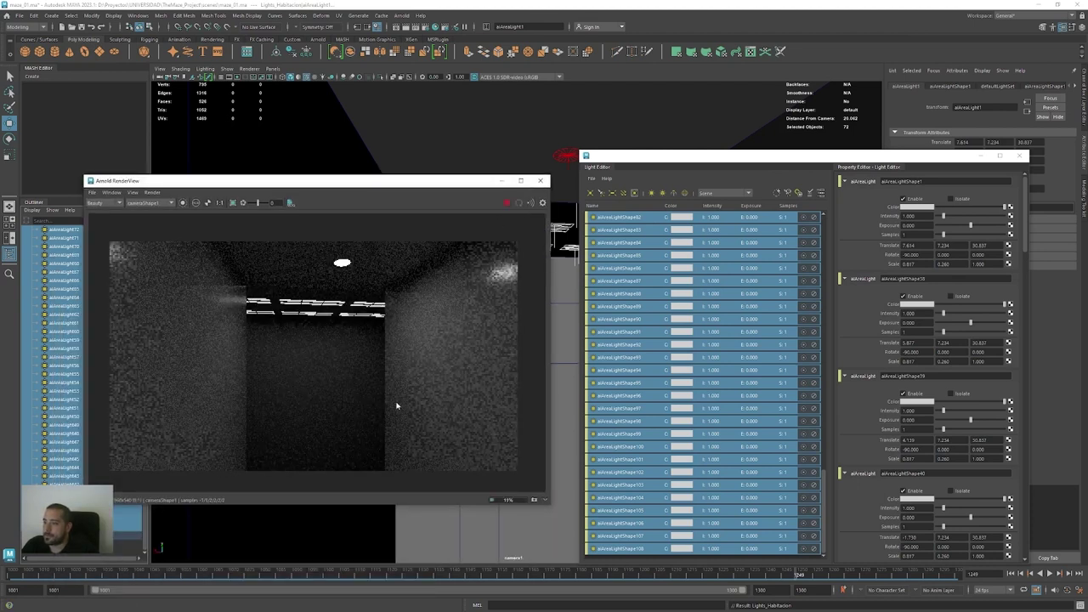
left_click_drag(649, 160, 761, 160)
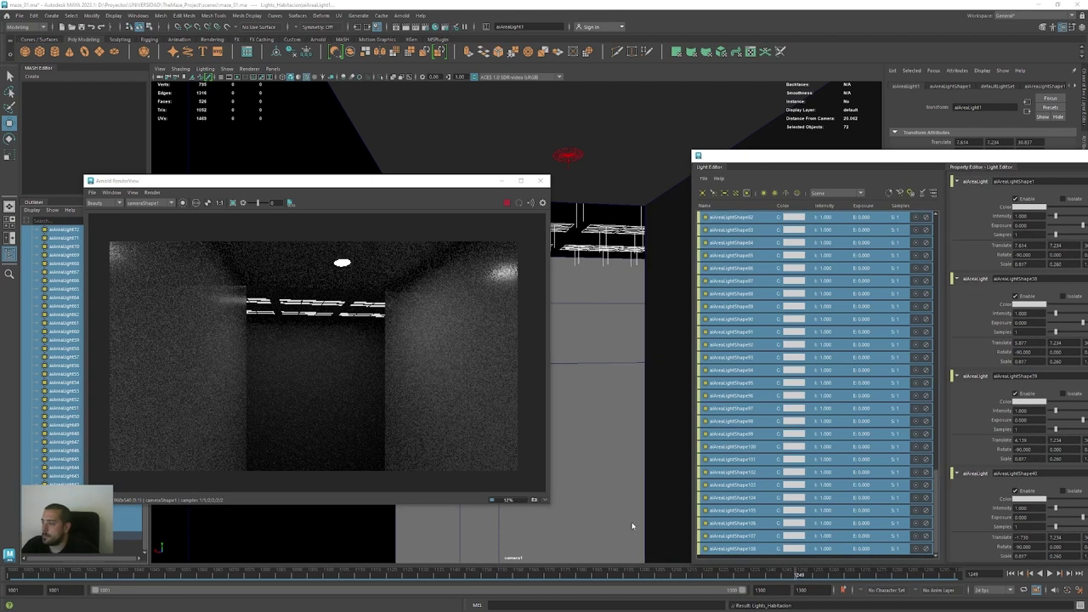
left_click(942, 577)
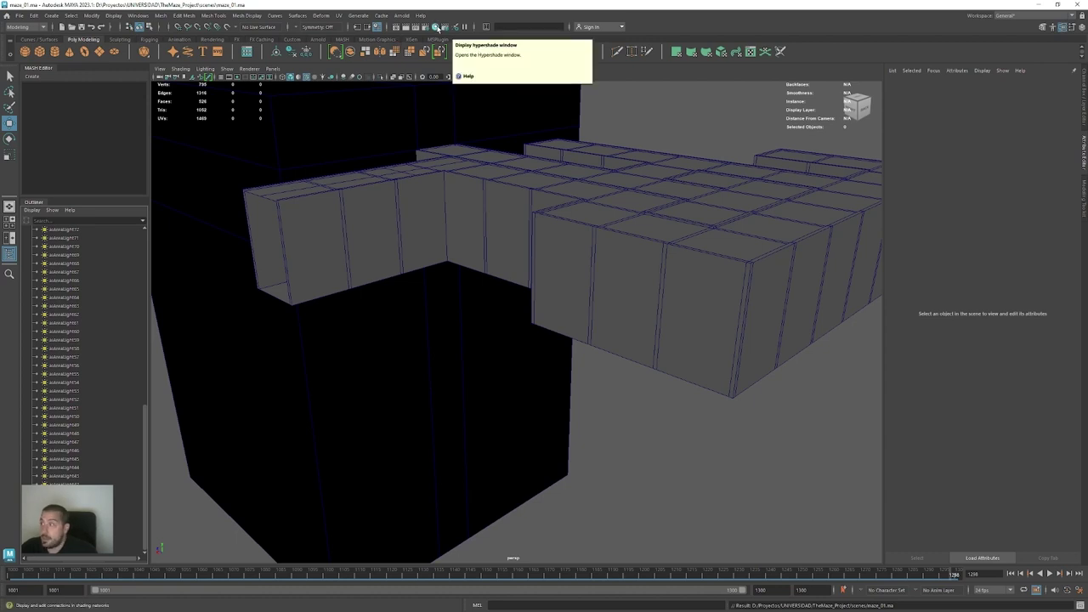
Create an aiStandardSurface material in the Hypershade
left_click(437, 28)
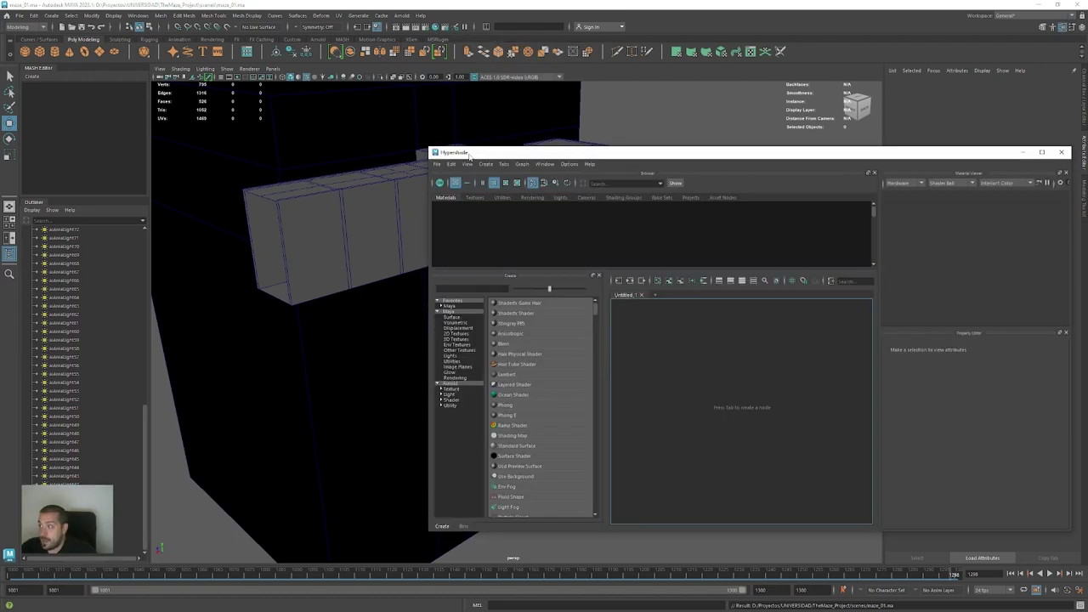
left_click_drag(468, 155, 165, 137)
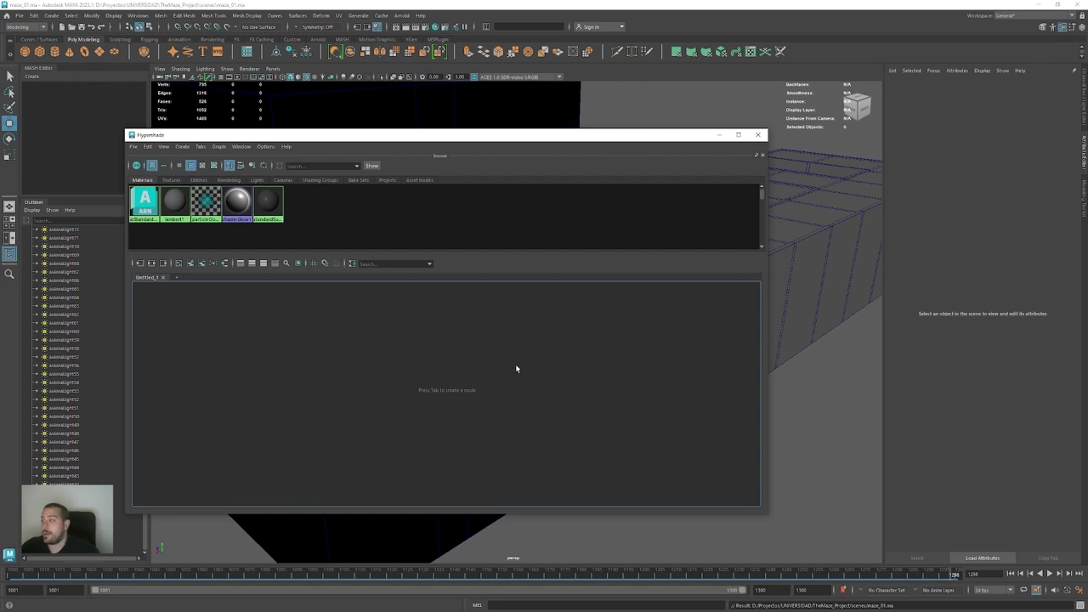
left_click_drag(453, 137, 570, 172)
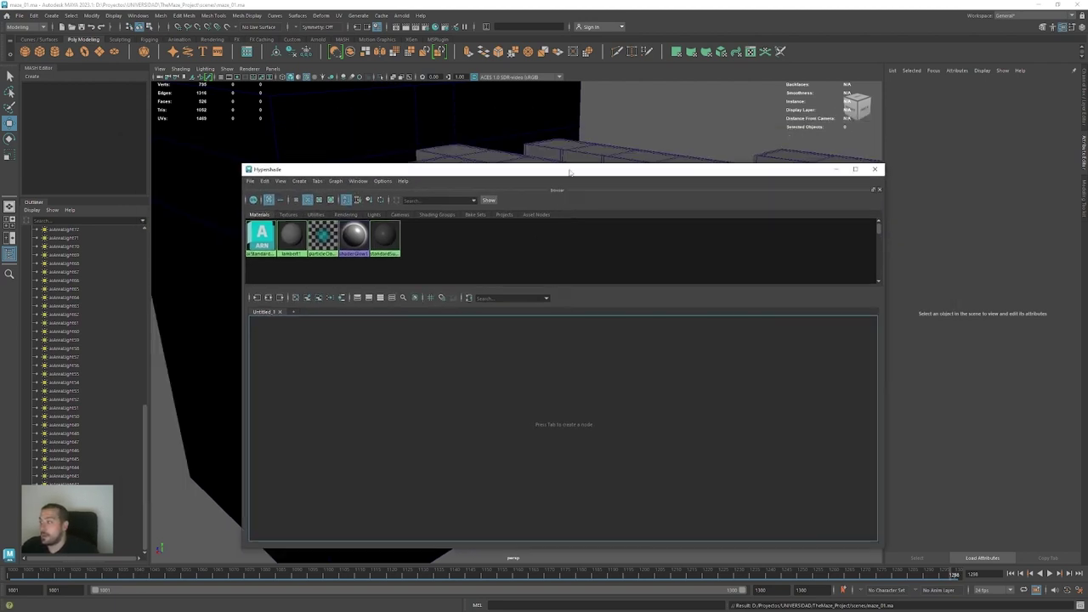
key("Tab")
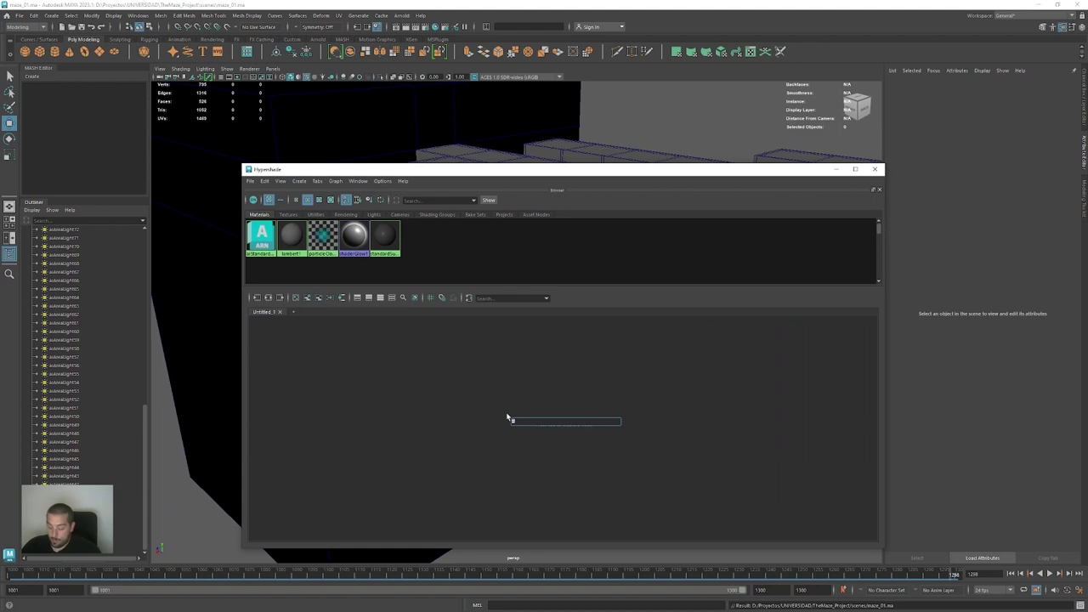
type("aista")
key("Down")
key("Down")
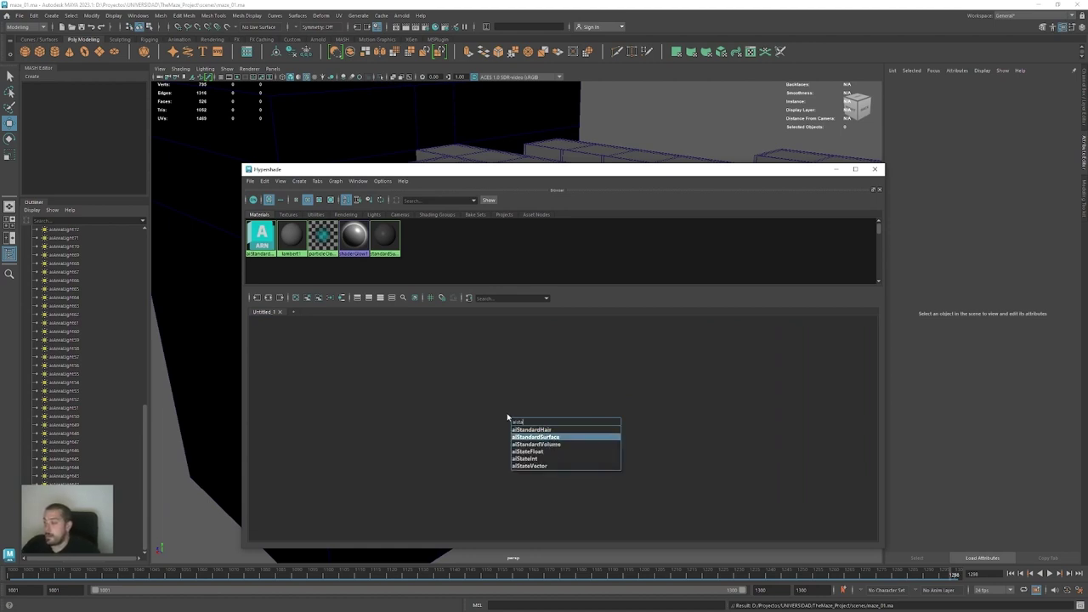
key("Return")
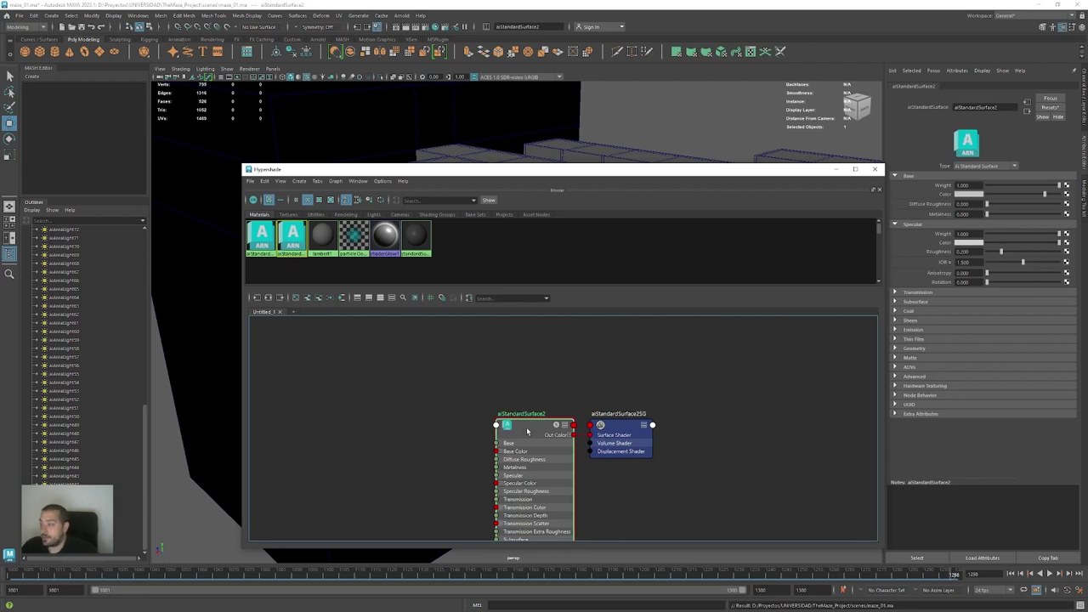
Spread the new material's nodes apart in the graph and rename the material Paredes
left_click_drag(527, 432, 527, 356)
left_click_drag(625, 426, 750, 363)
left_click_drag(528, 356, 612, 355)
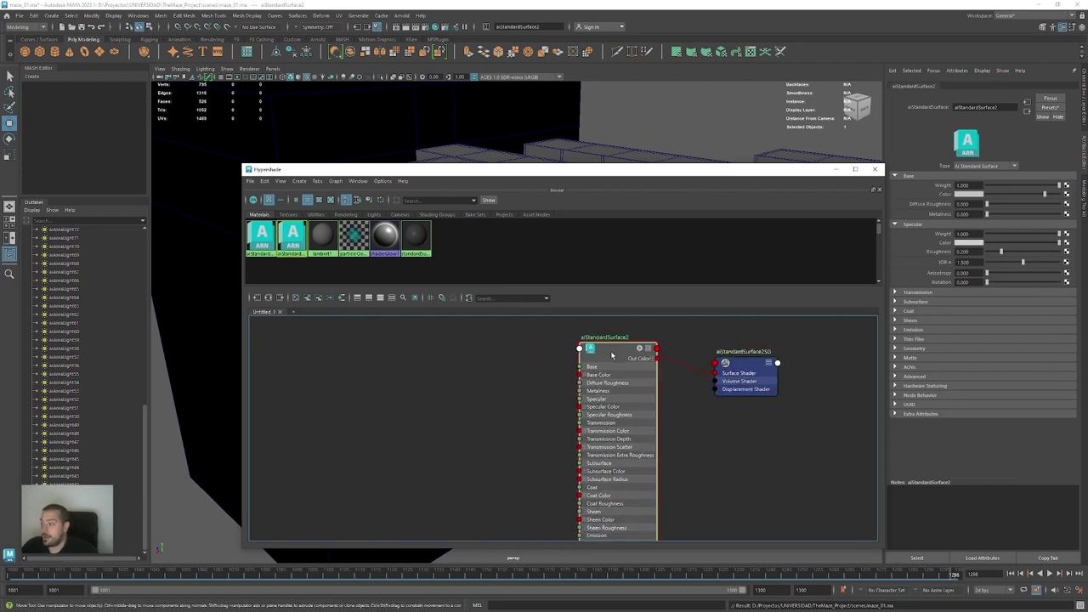
scroll(612, 366, "down", 3)
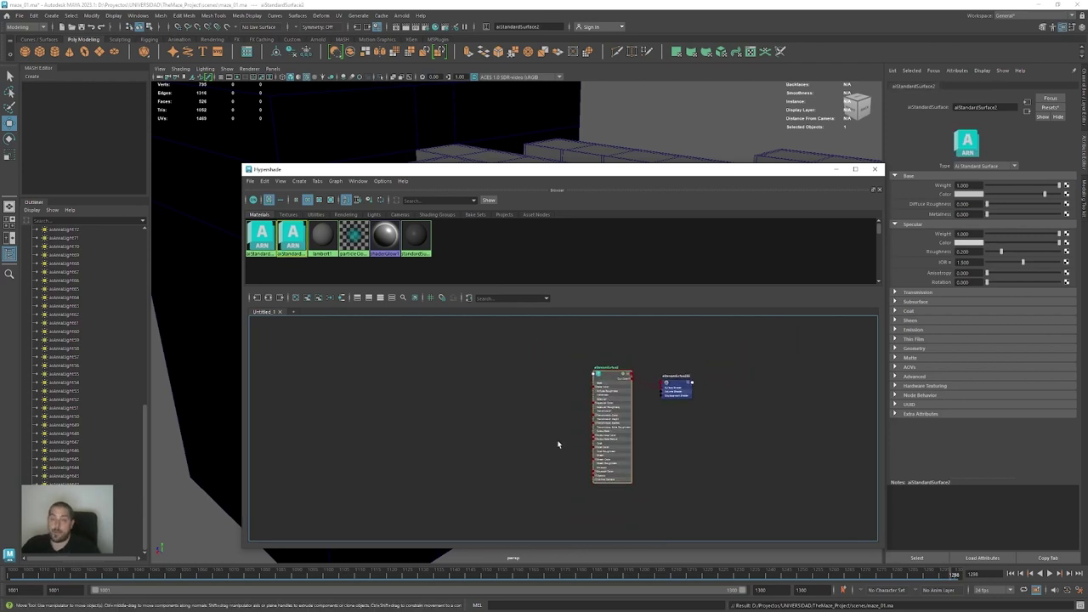
middle_click_drag(620, 341, 622, 348, "alt")
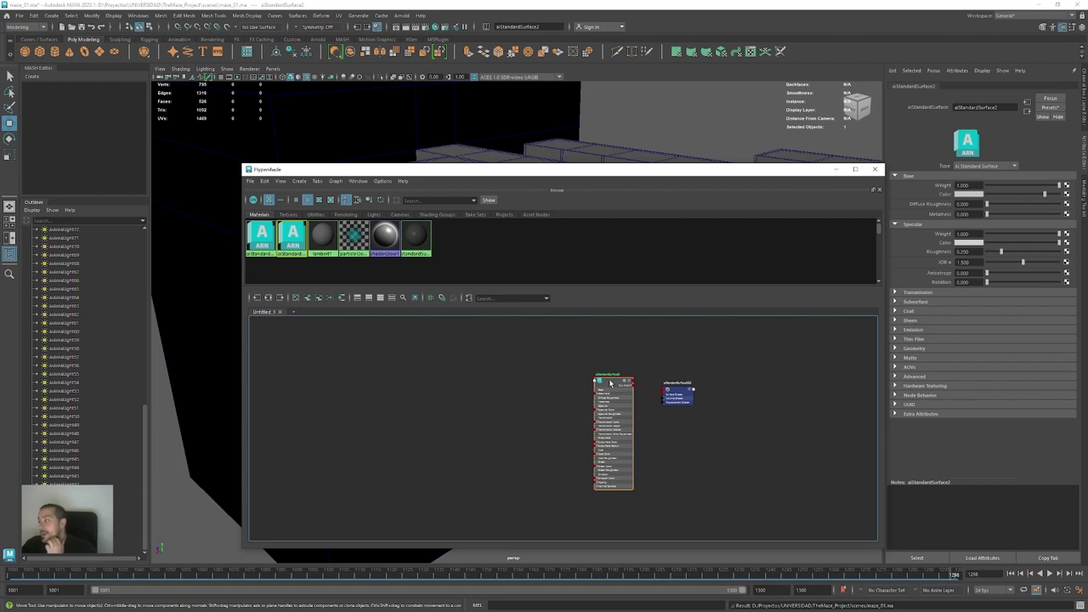
double_click(954, 108)
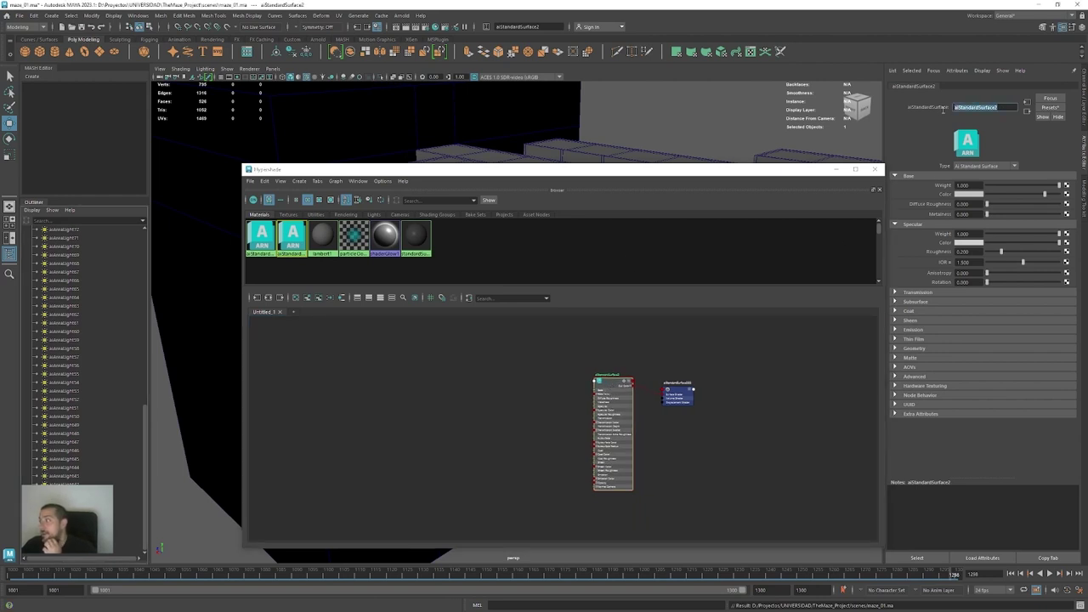
key("BackSpace")
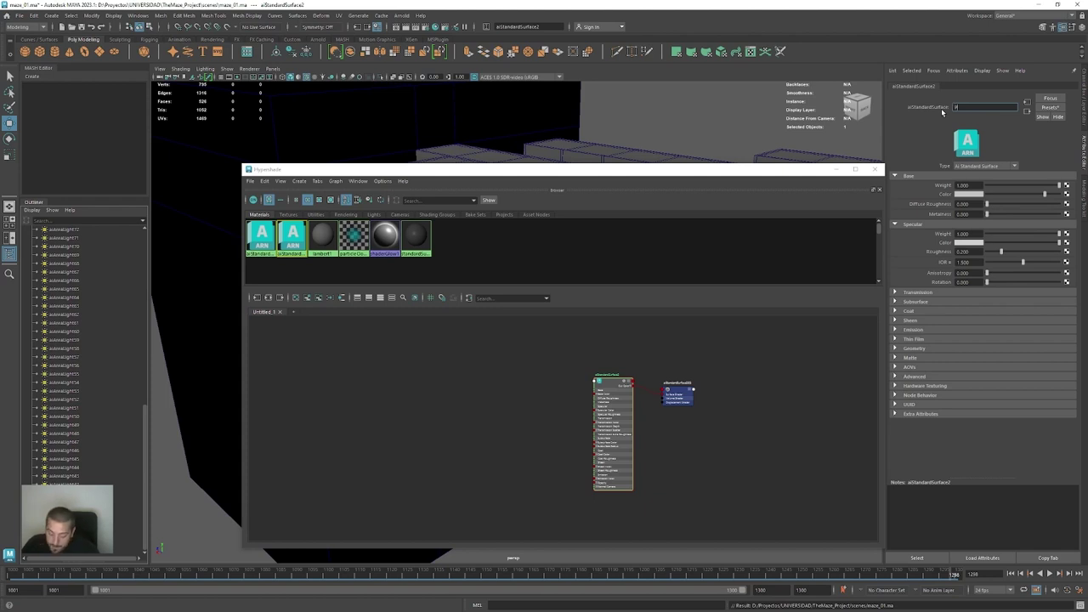
type("Paredes")
key("Return")
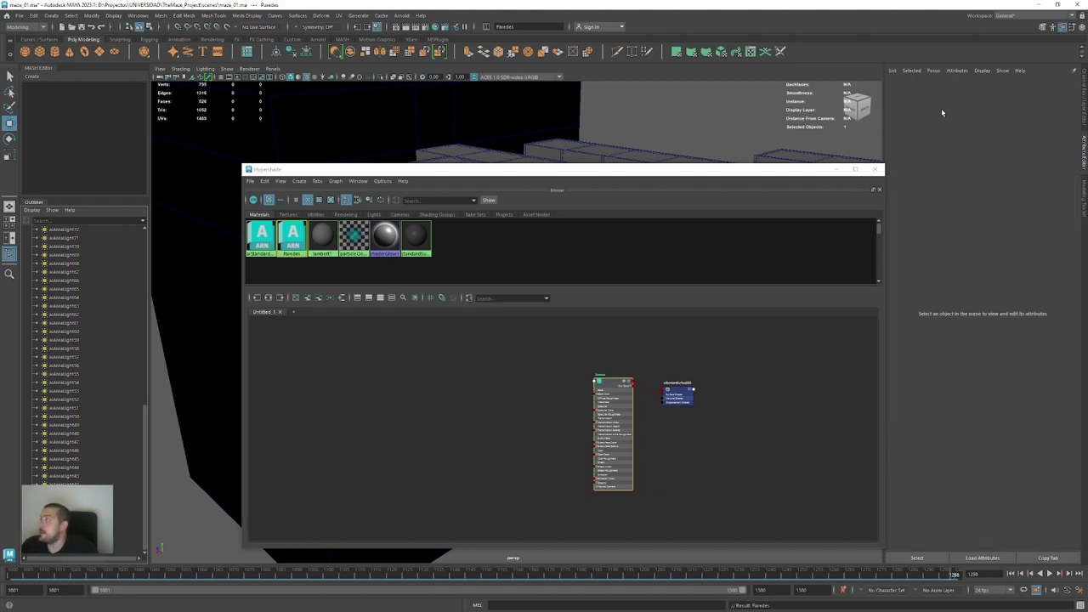
Assign the Paredes material to the maze's paredes wall mesh
left_click(618, 387)
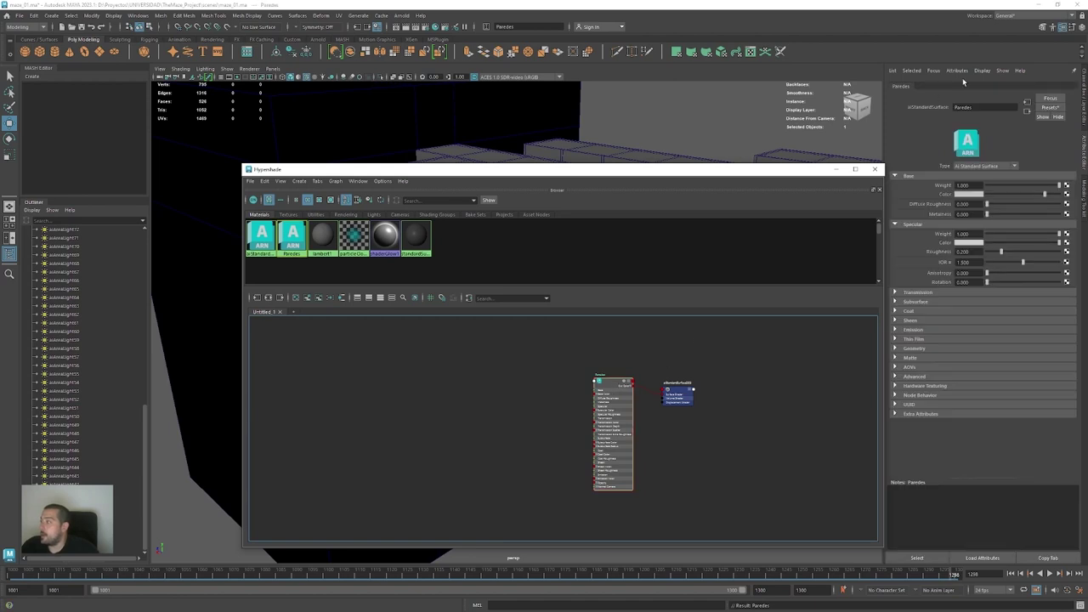
middle_click_drag(617, 405, 671, 357, "alt")
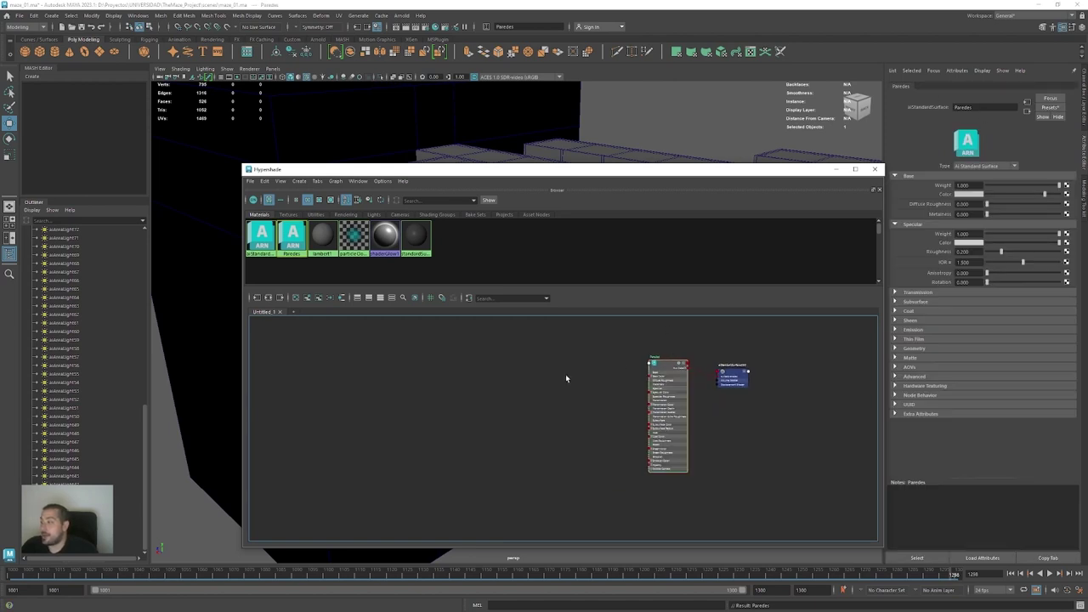
left_click_drag(601, 171, 418, 345)
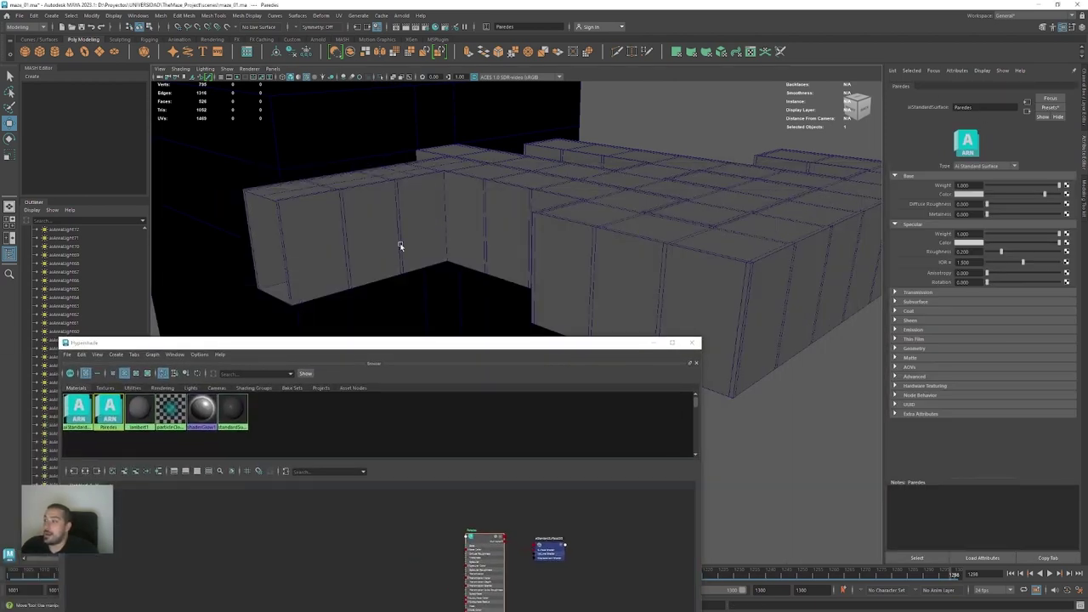
left_click(401, 246)
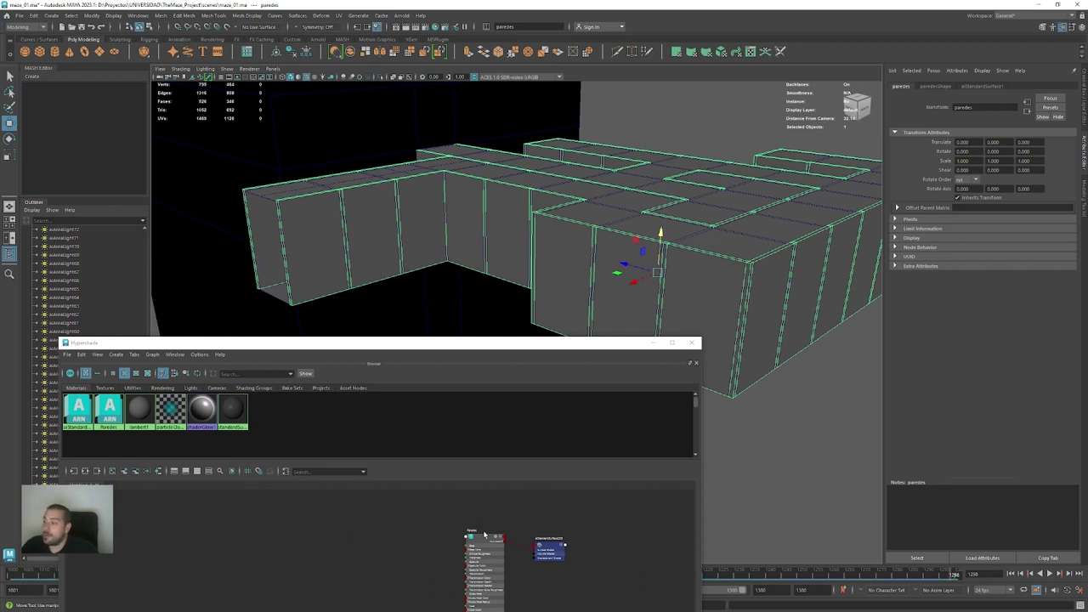
right_click_drag(484, 534, 484, 437)
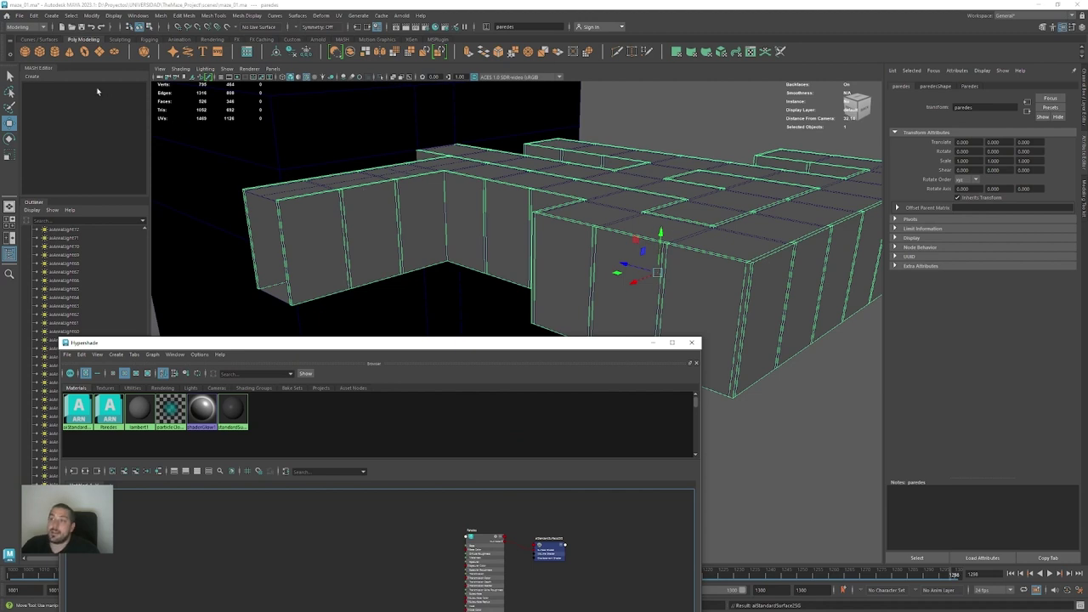
Look through camera1 and play the animation to examine the corridor walls
right_click(161, 76)
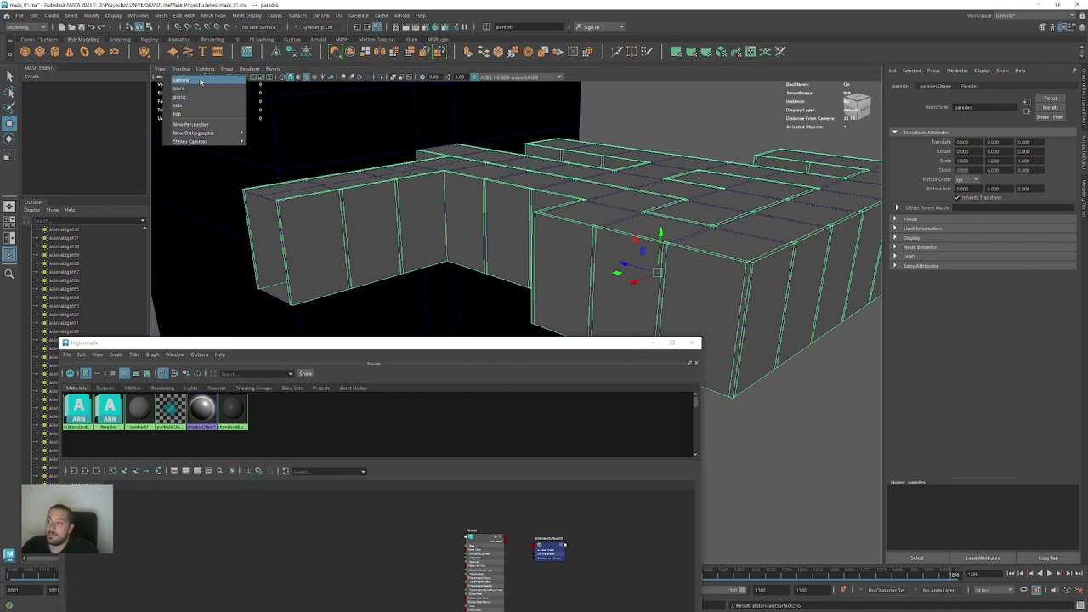
left_click(182, 80)
key("alt+v")
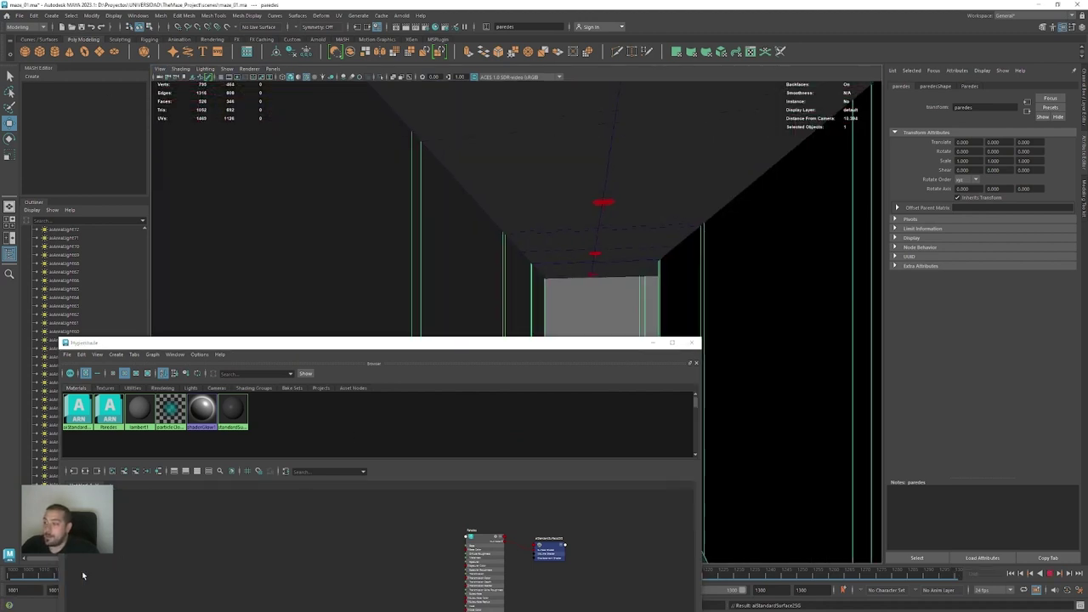
Stop the animation playback and reposition the Hypershade window to show the Paredes material's node graph
key("alt+v")
left_click_drag(434, 344, 558, 128)
scroll(503, 362, "up", 4)
middle_click_drag(512, 353, 511, 362, "alt")
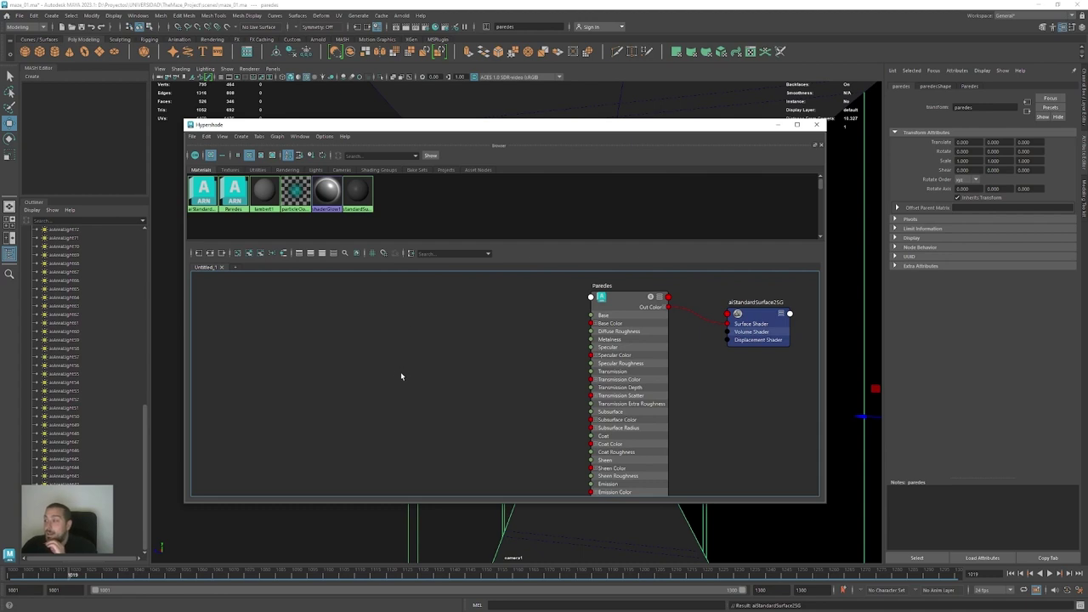
scroll(392, 364, "down", 3)
scroll(392, 364, "up", 2)
left_click_drag(567, 136, 540, 453)
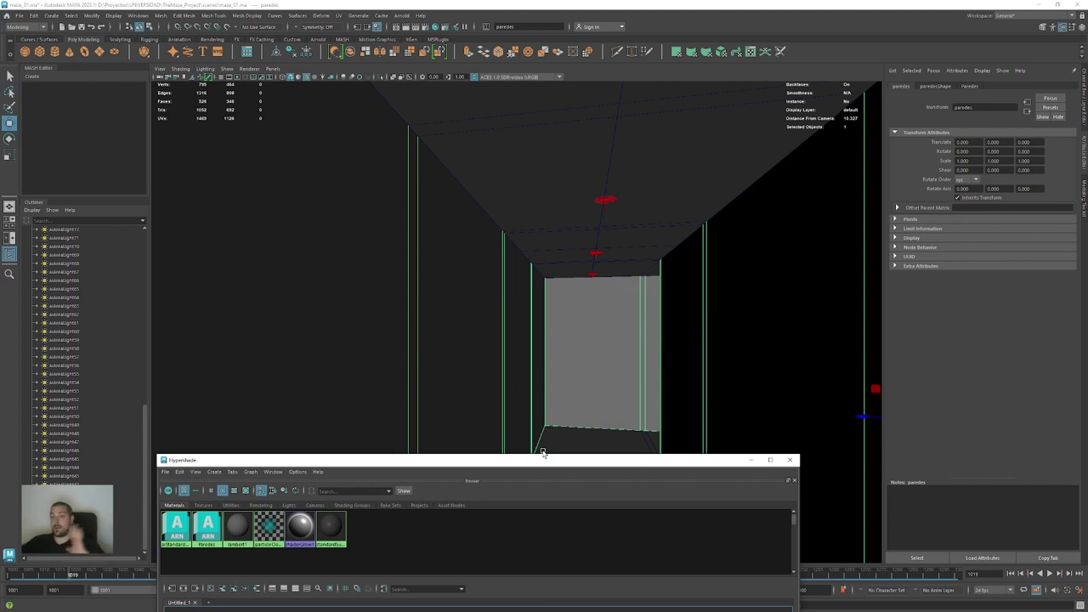
left_click_drag(502, 460, 552, 182)
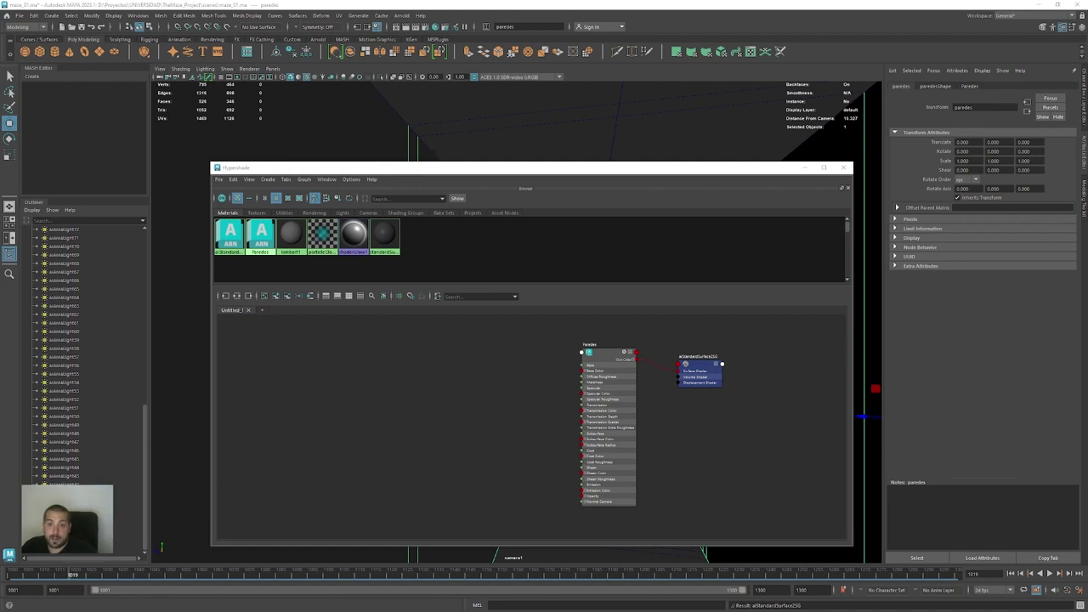
Examine the wallPaper_01.jpg texture image and close the image viewer
left_click_drag(0, 196, 258, 147)
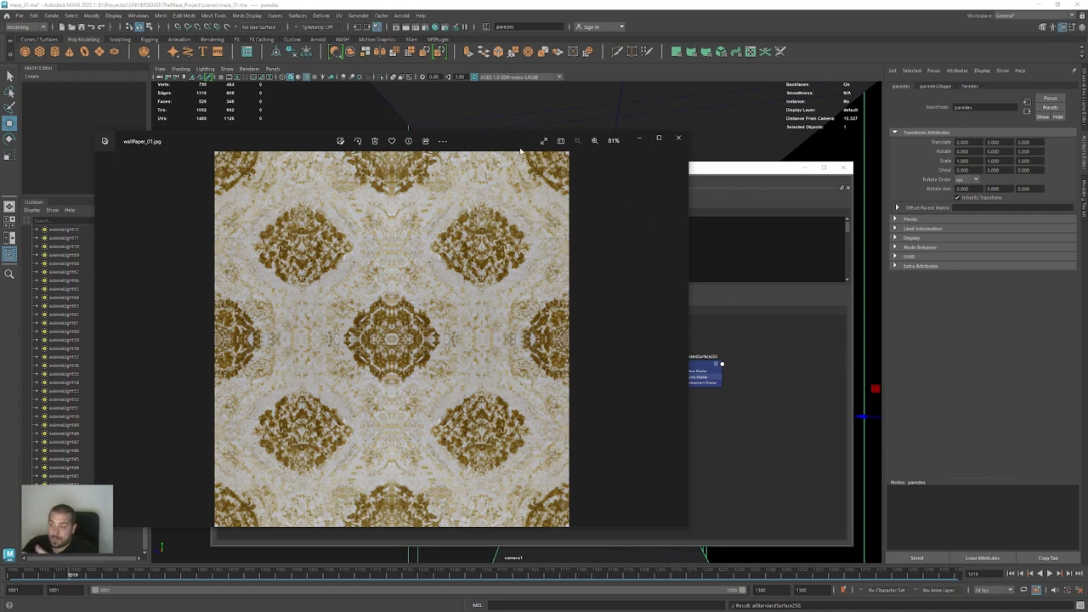
left_click_drag(492, 146, 537, 120)
left_click(723, 111)
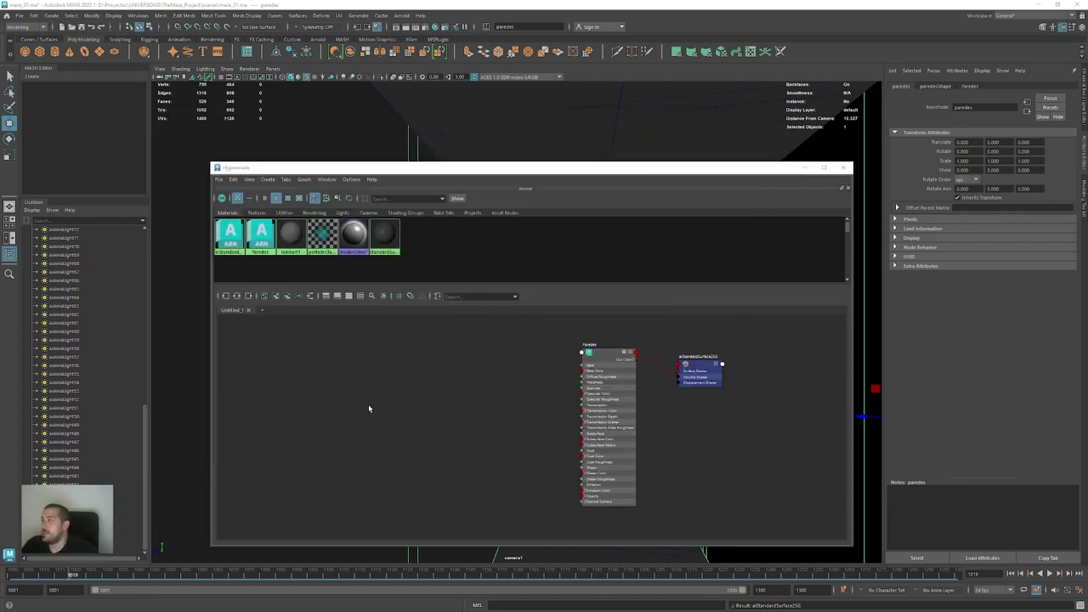
Create an aiTriplanar node beside the Paredes material in the Hypershade graph
scroll(474, 401, "up", 5)
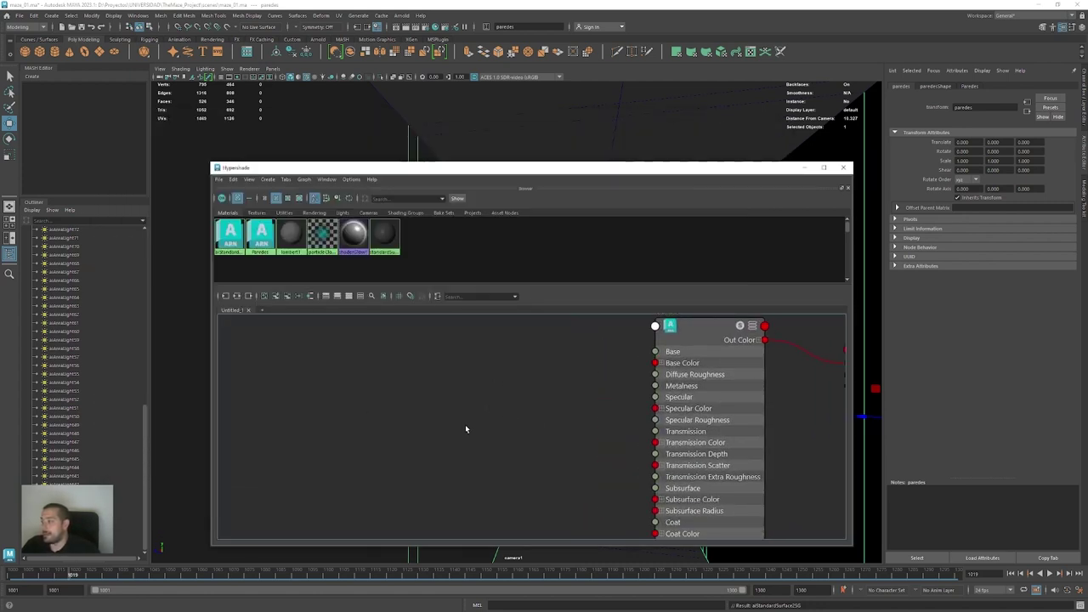
left_click(466, 428)
left_click(688, 363)
left_click(465, 387)
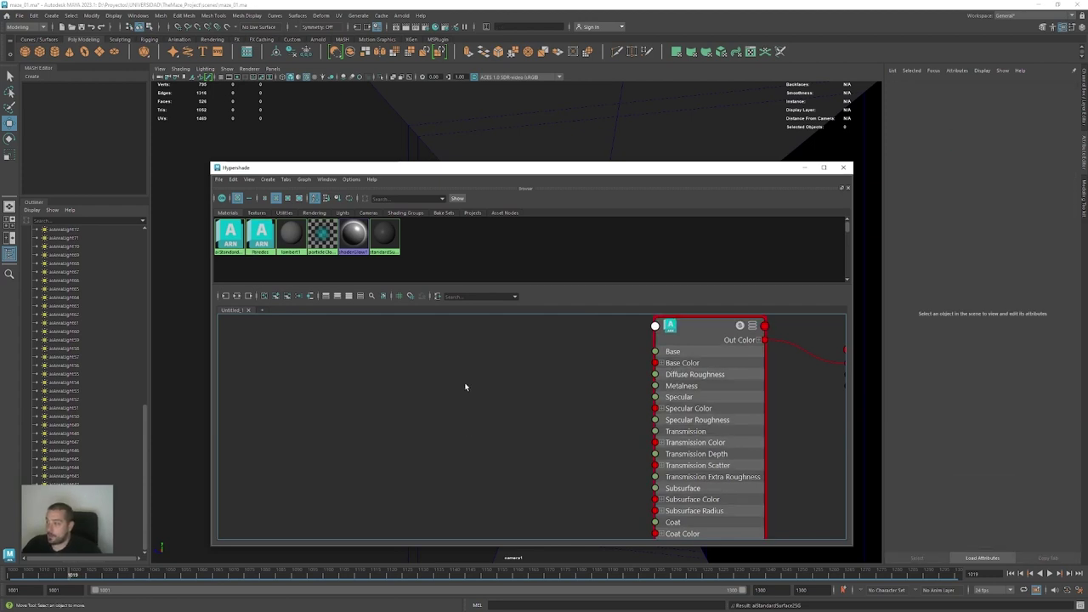
key("Tab")
type("ai")
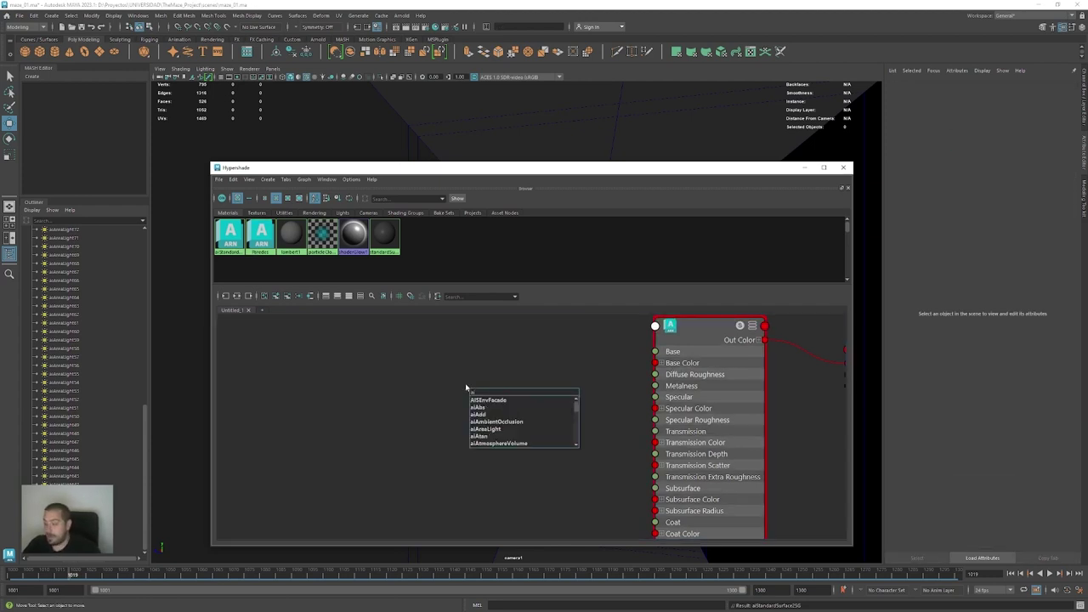
type("tr")
key("Down")
key("Down")
key("Down")
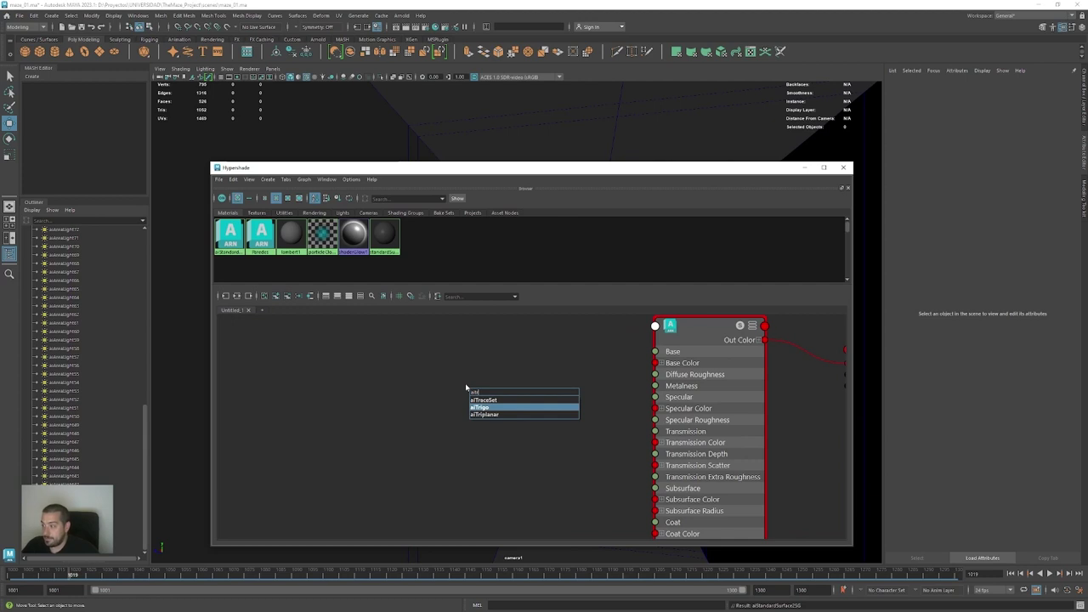
key("Return")
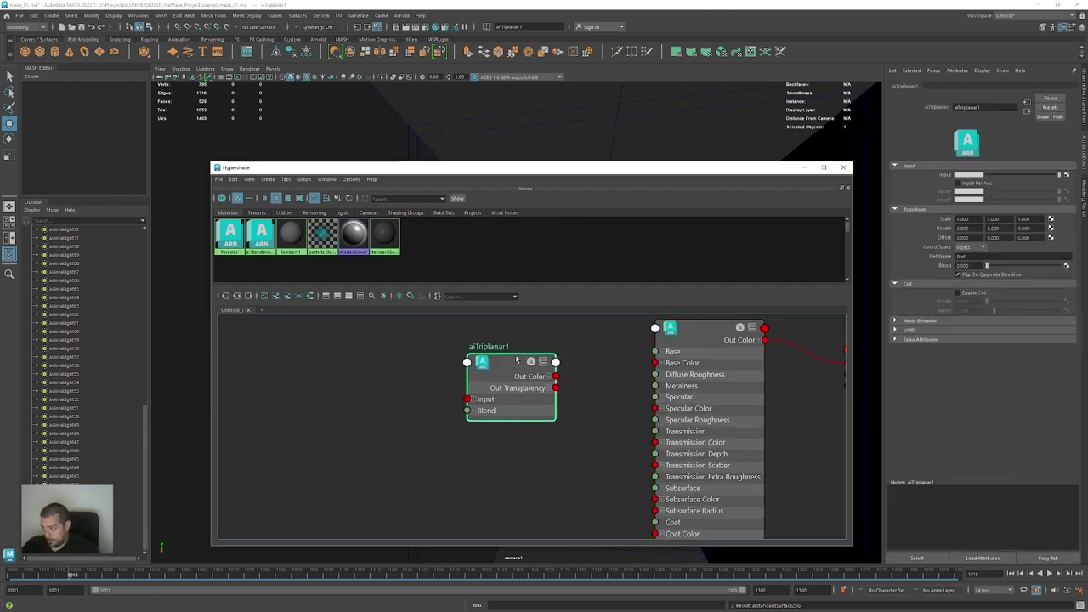
Connect the aiTriplanar node's Out Color to the Base Color of the Paredes material
middle_click_drag(573, 396, 550, 450, "alt")
left_click_drag(537, 422, 631, 421)
left_click_drag(485, 411, 510, 391)
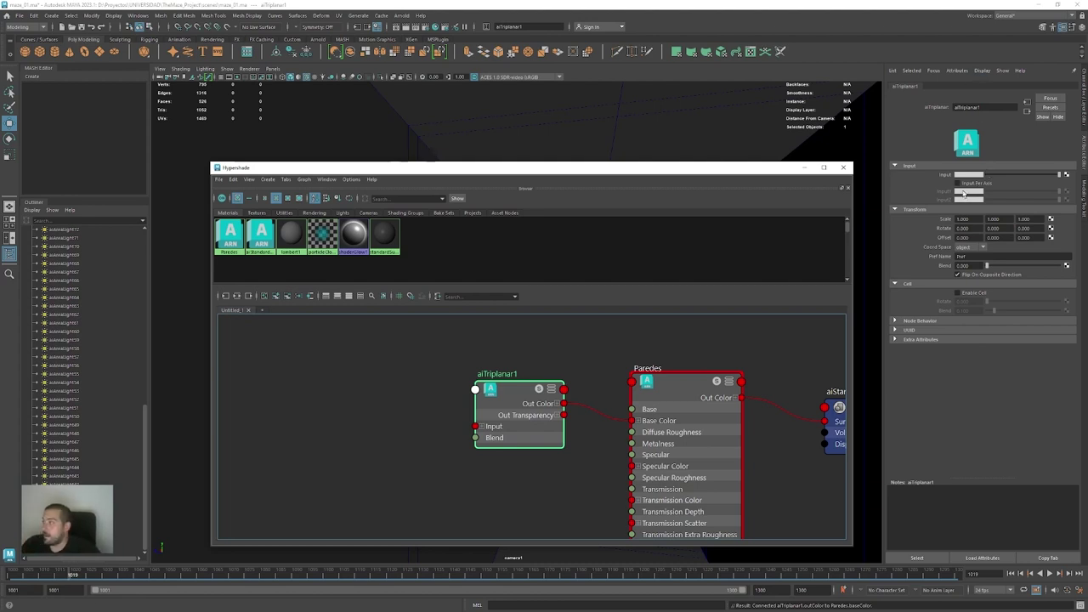
Try the Input Per Axis option on the aiTriplanar node
left_click(959, 185)
left_click(959, 183)
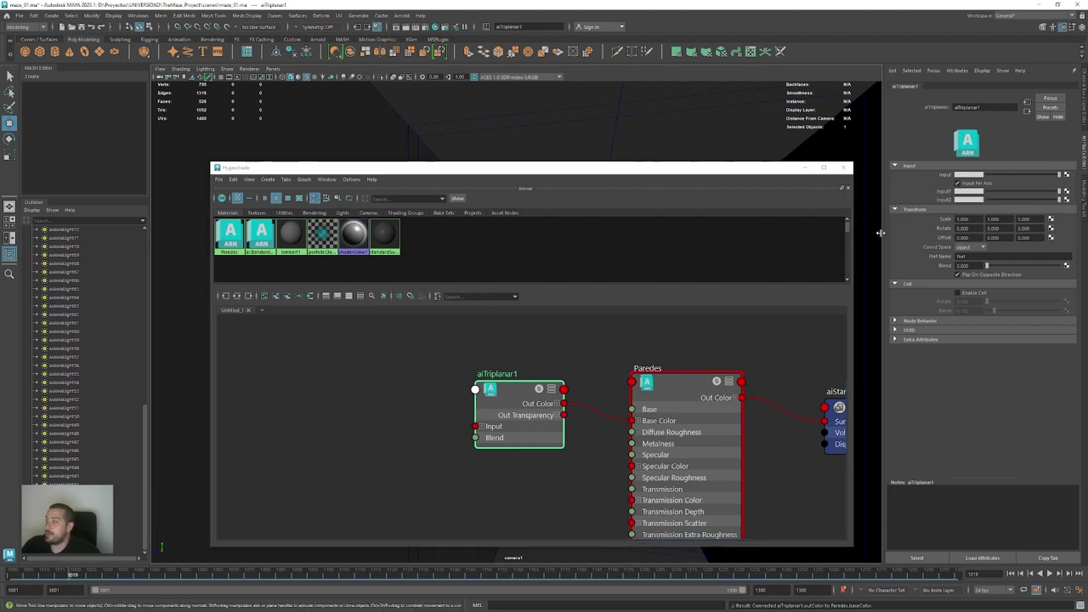
left_click(958, 183)
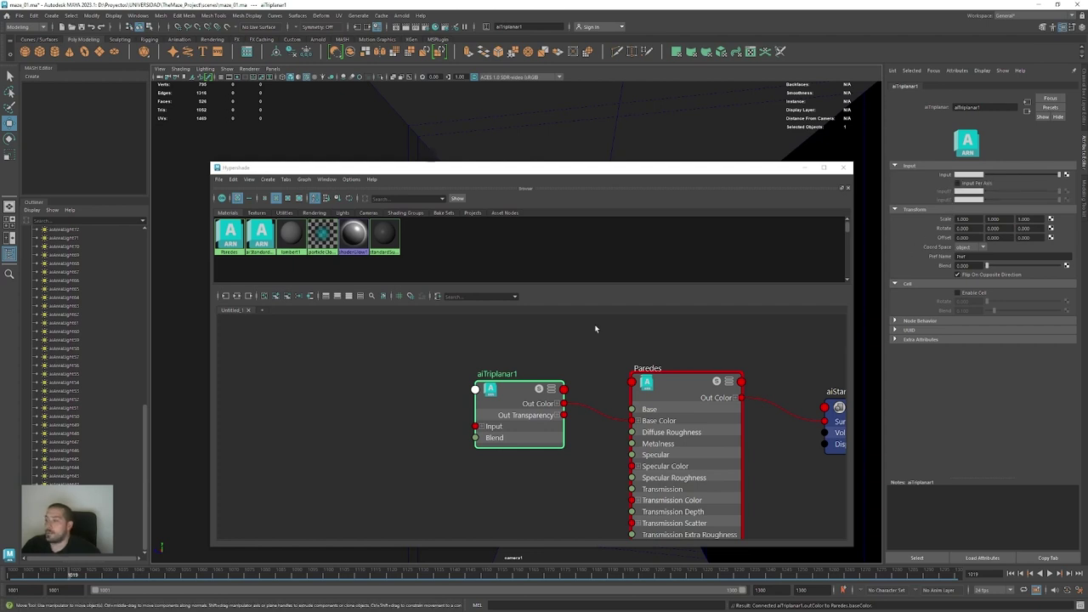
Create a file texture node next to the aiTriplanar node in the graph
middle_click_drag(347, 379, 389, 389, "alt")
left_click(344, 386)
key("Tab")
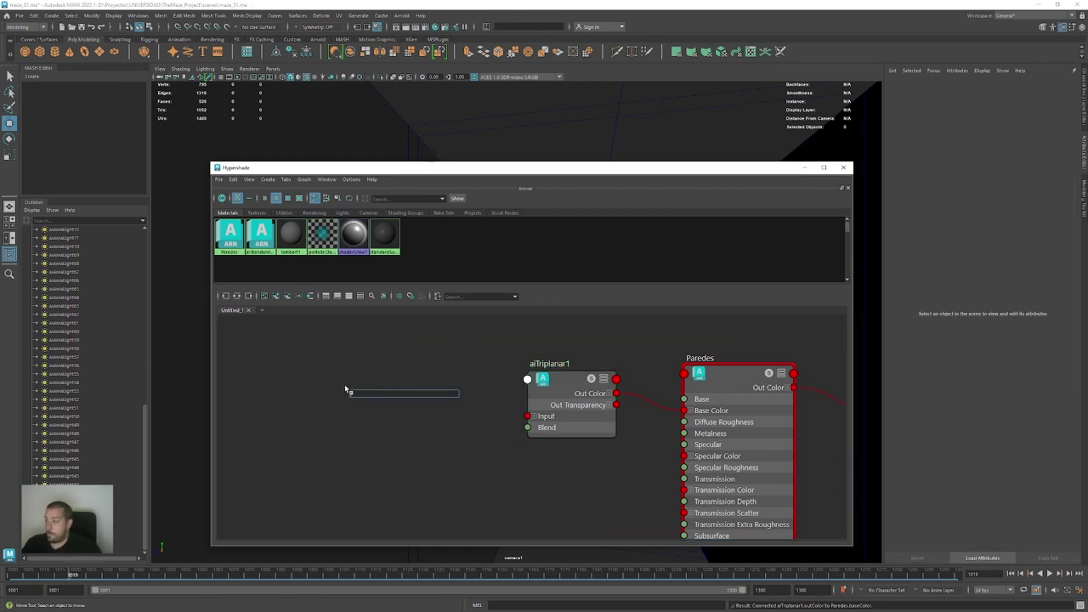
type("fil")
key("Down")
key("Down")
key("Down")
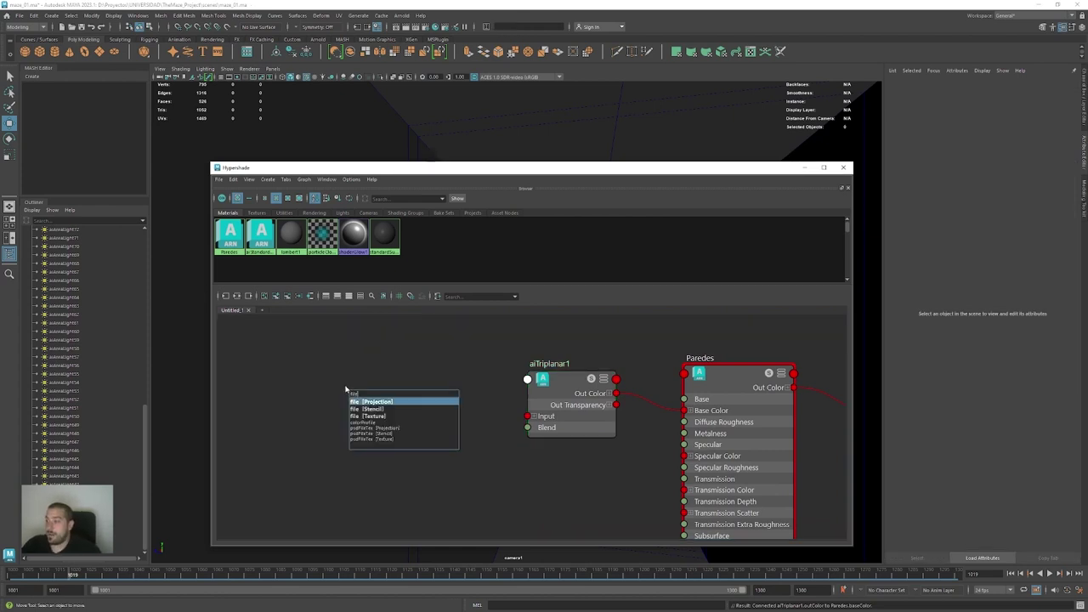
key("Return")
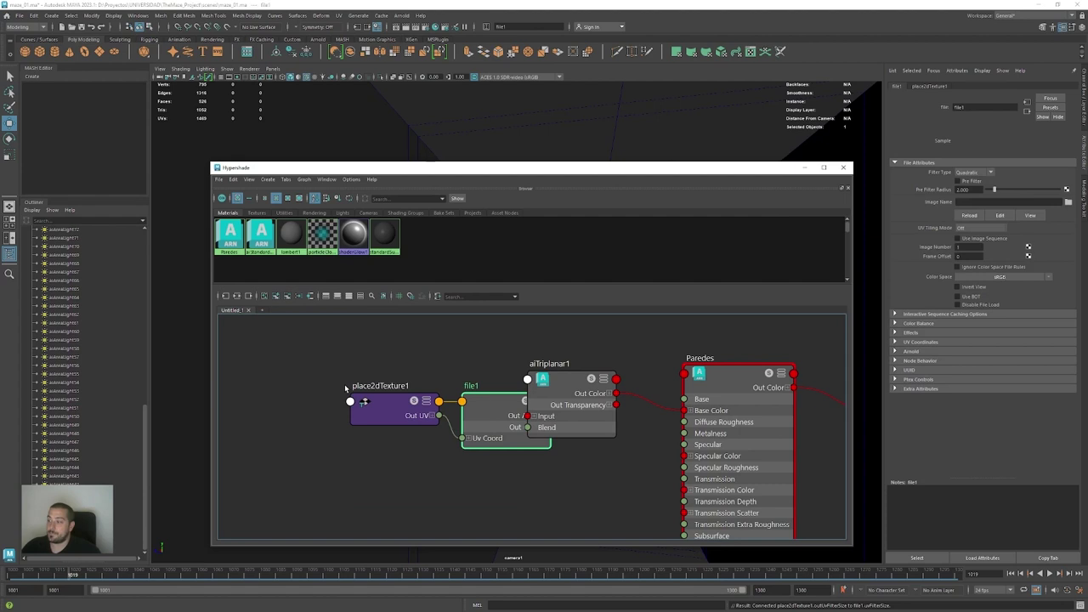
Move the file and place2dTexture nodes clear of the aiTriplanar node and connect the file's Out Color to its Input
left_click_drag(504, 364, 403, 443)
left_click_drag(501, 442, 401, 417)
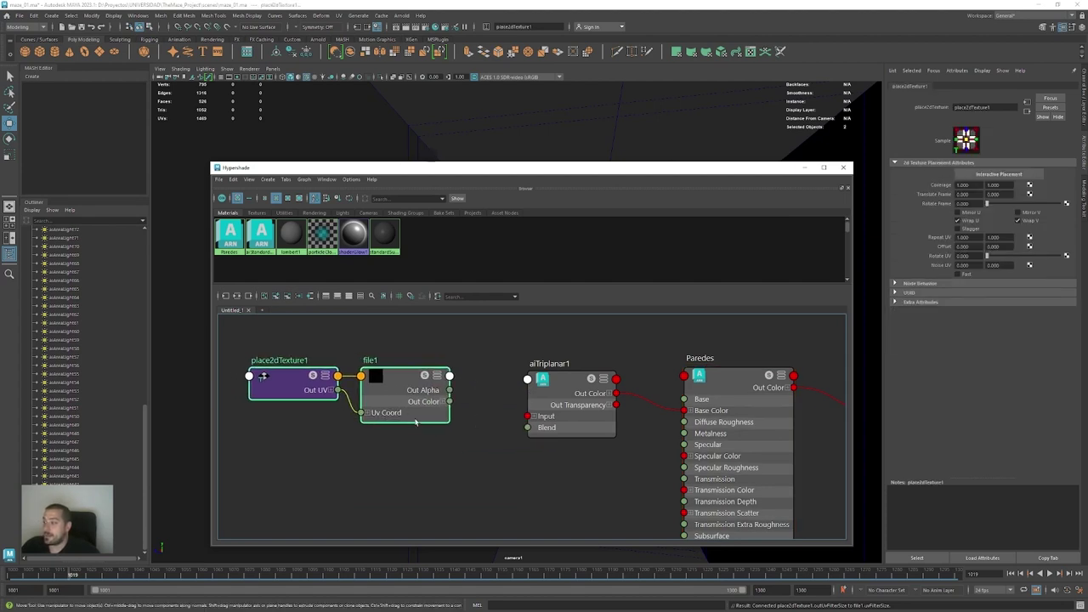
left_click(416, 436)
left_click(403, 387)
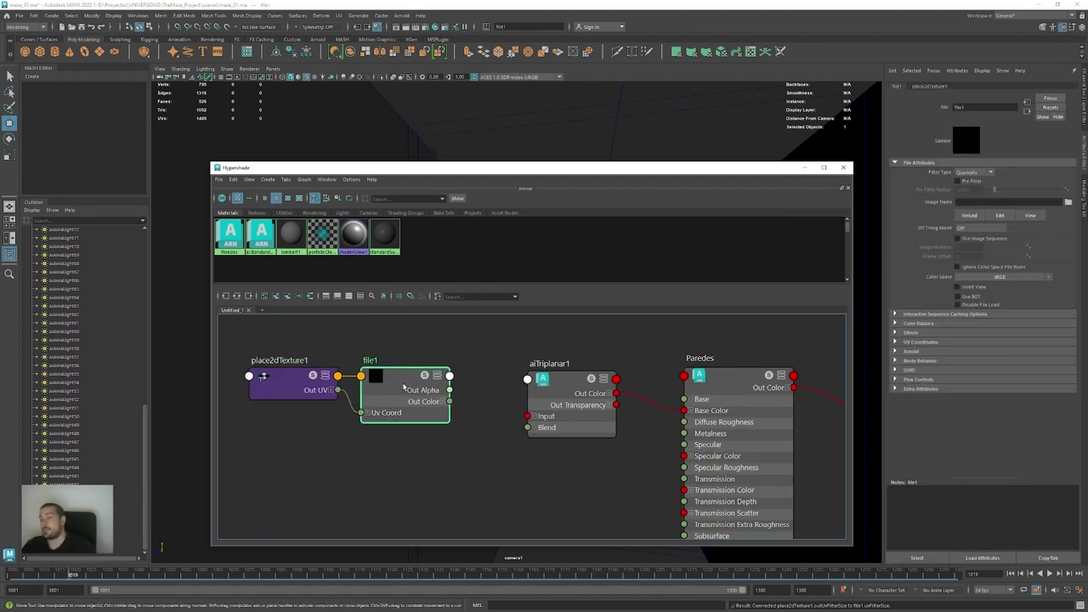
left_click_drag(449, 401, 527, 416)
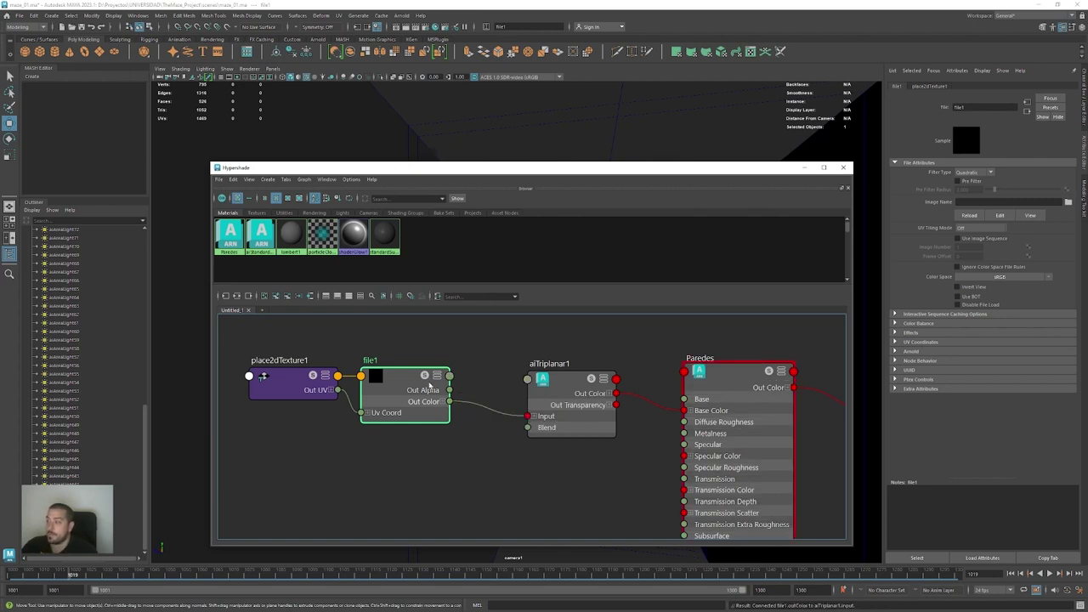
Load wallPaper_01.jpg from the project's sourceimages folder into the file texture node
scroll(510, 444, "down", 3)
middle_click_drag(508, 479, 506, 455, "alt")
left_click(671, 377)
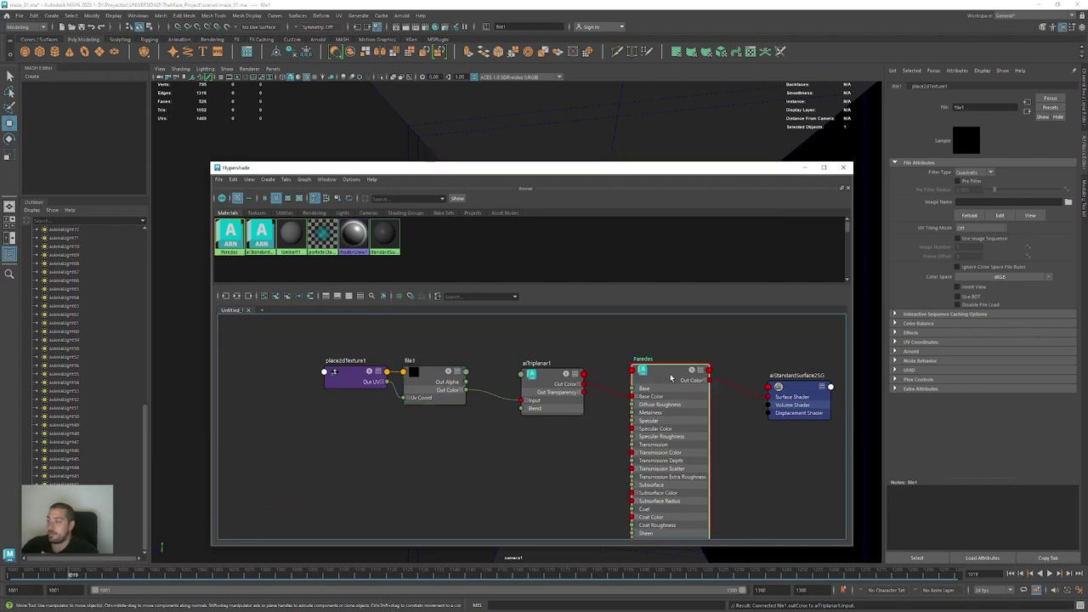
left_click(671, 378)
left_click(444, 390)
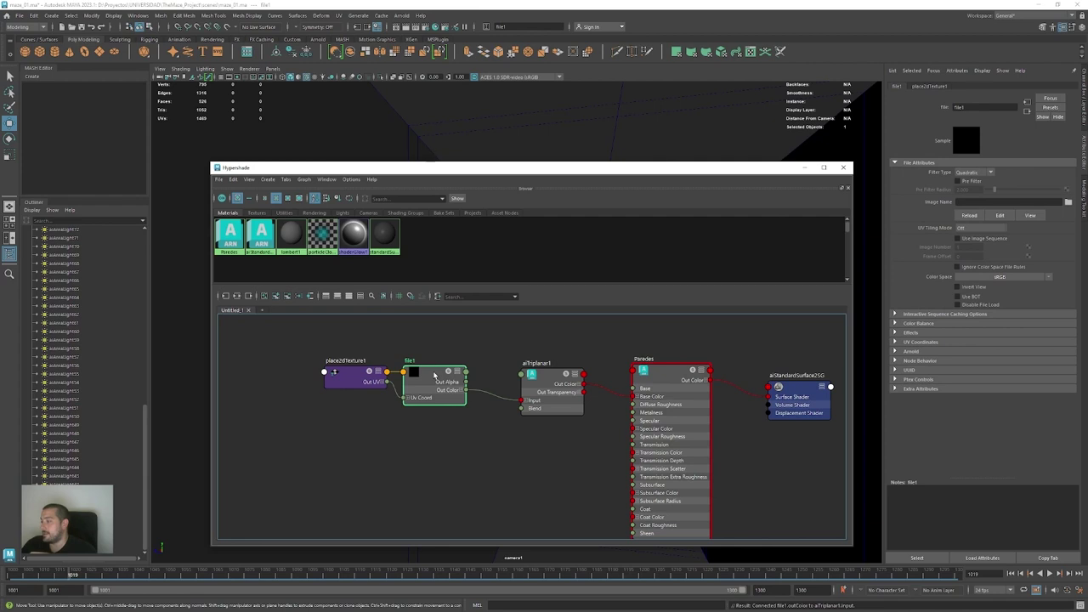
left_click(1069, 202)
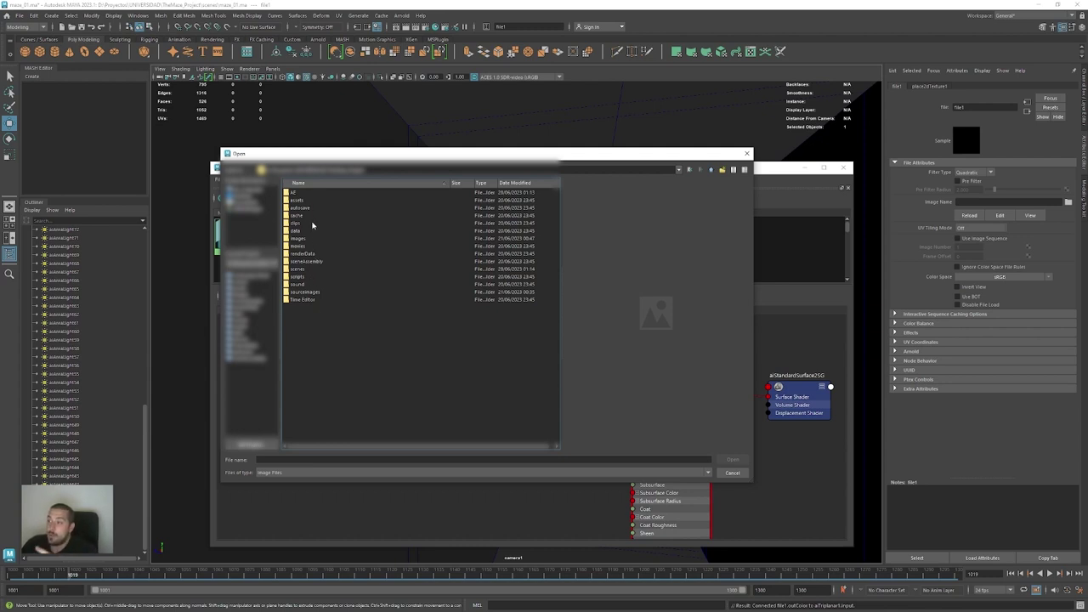
left_click(308, 292)
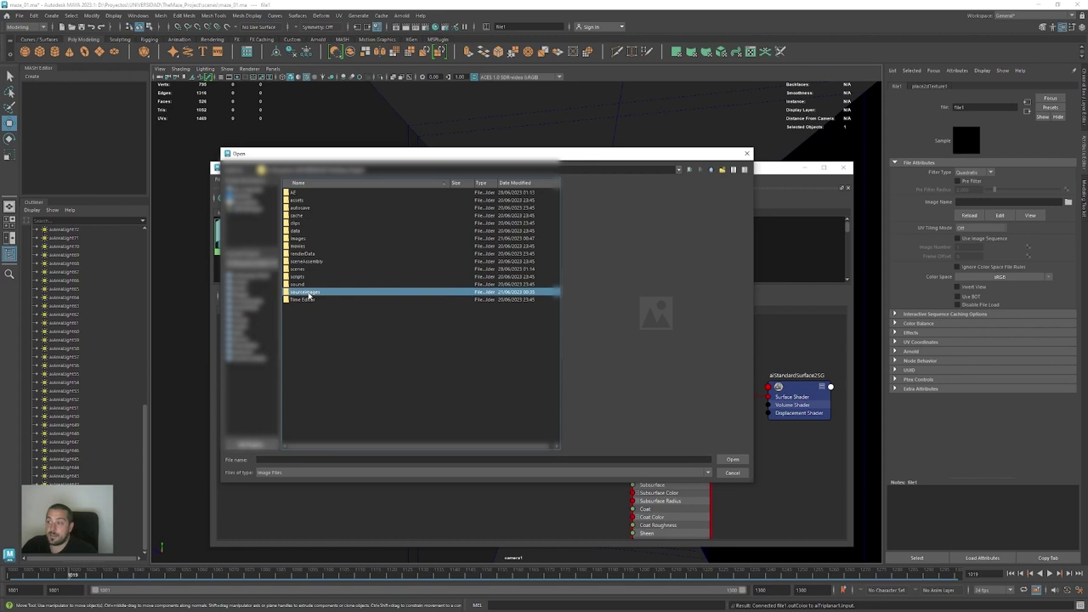
double_click(309, 293)
left_click(306, 200)
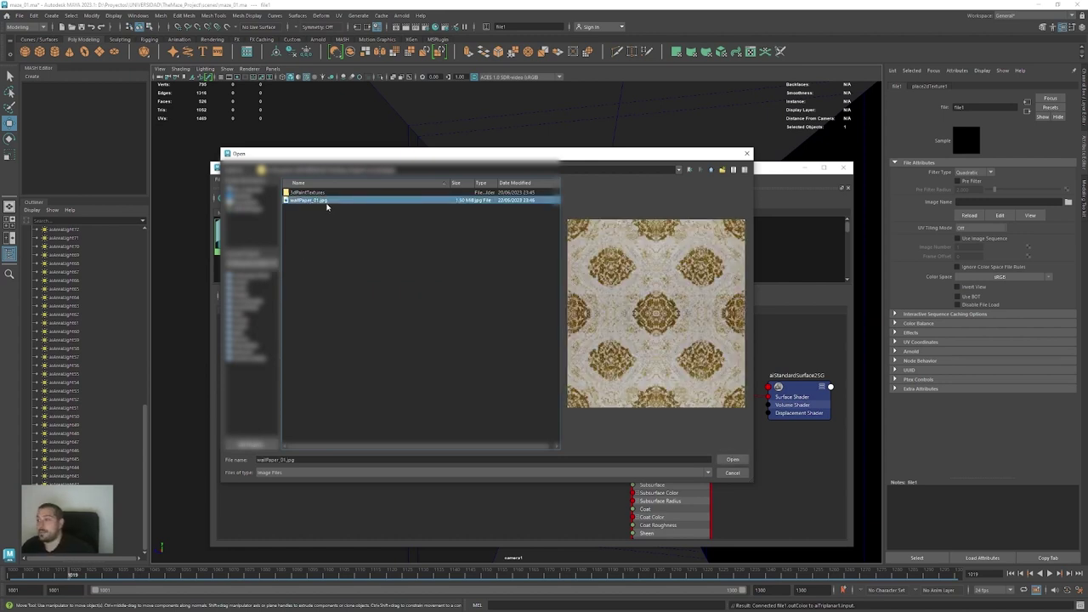
double_click(327, 200)
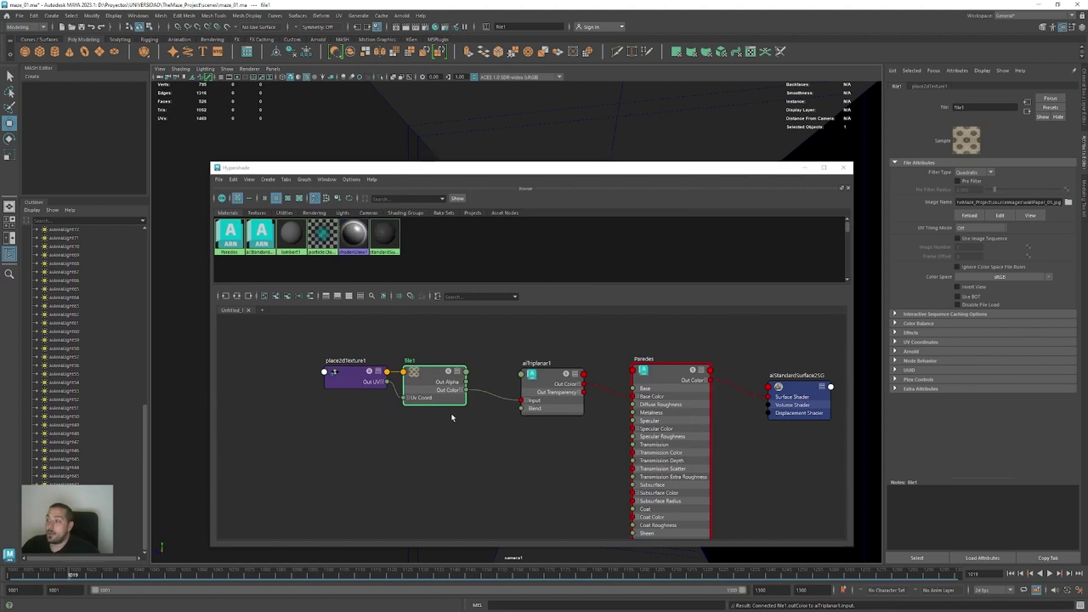
Open the Arnold RenderView to preview the textured corridor and arrange it alongside the Hypershade window
left_click_drag(717, 172, 685, 181)
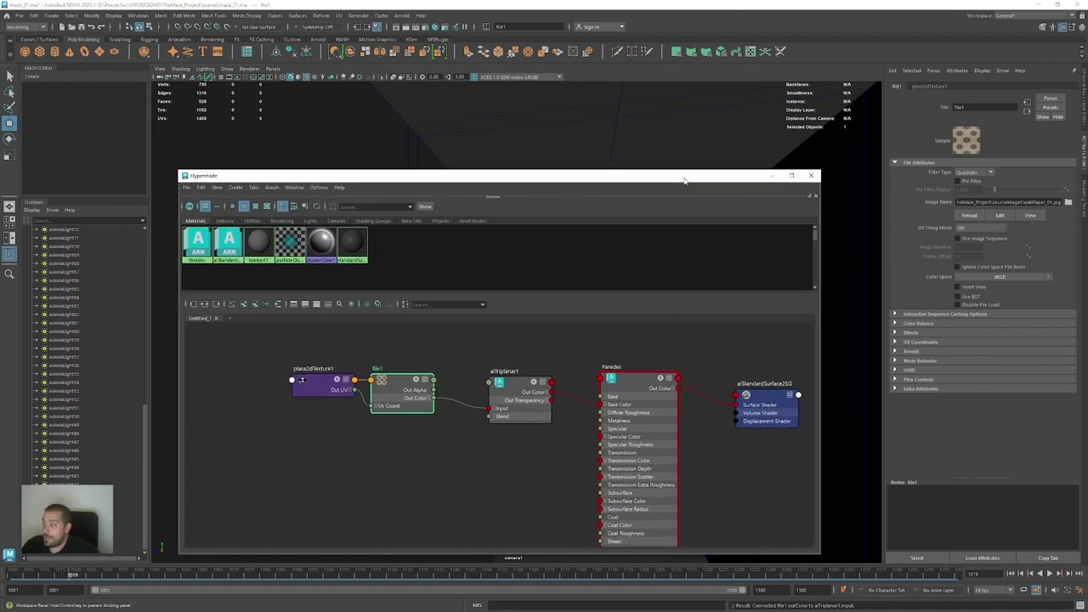
left_click_drag(607, 179, 581, 439)
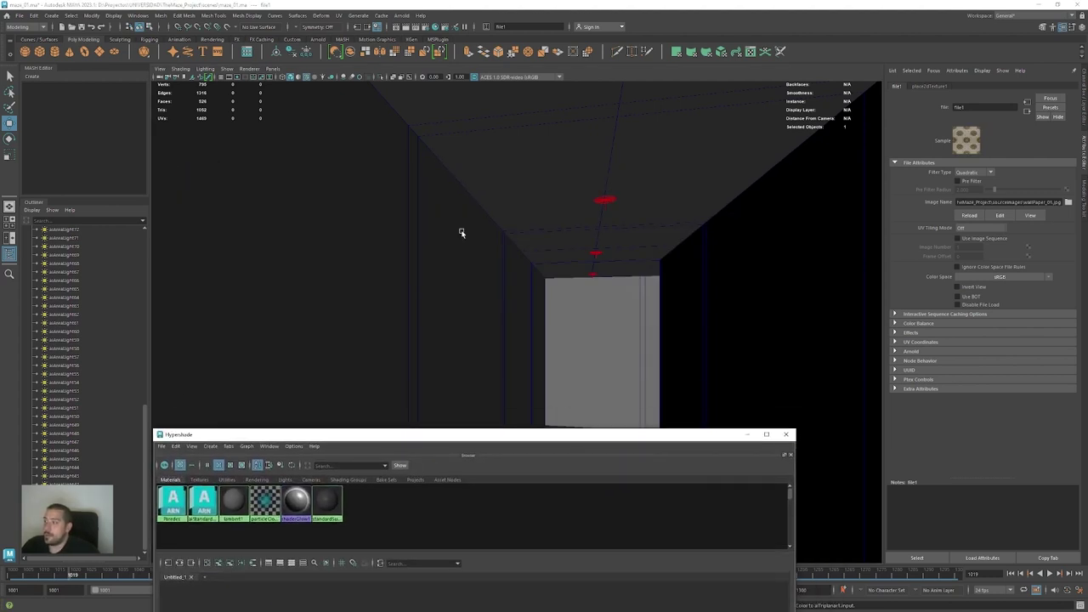
left_click(398, 16)
left_click(410, 40)
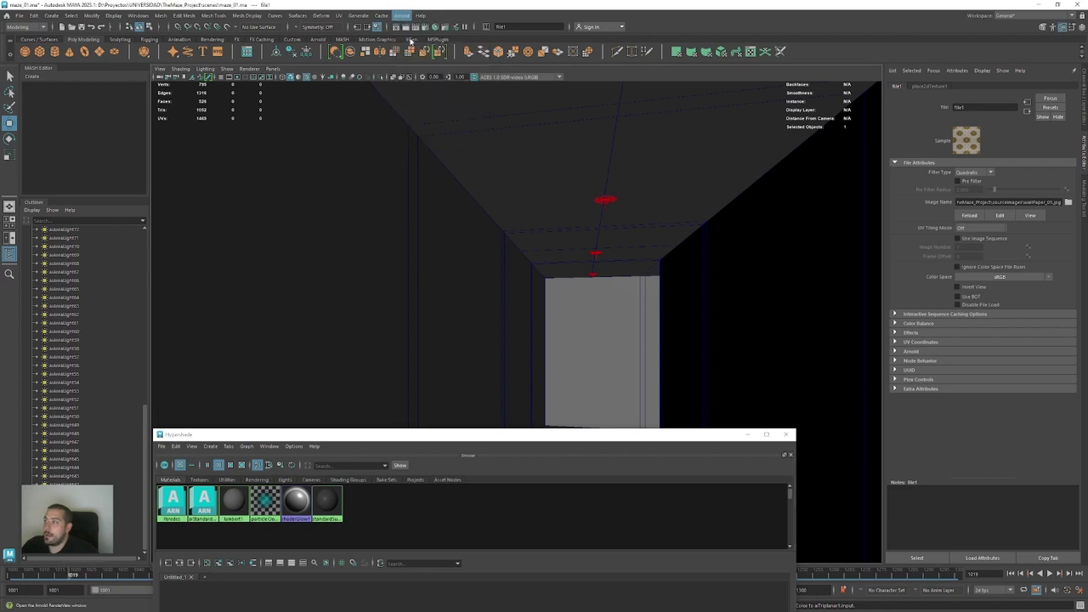
left_click_drag(372, 158, 540, 128)
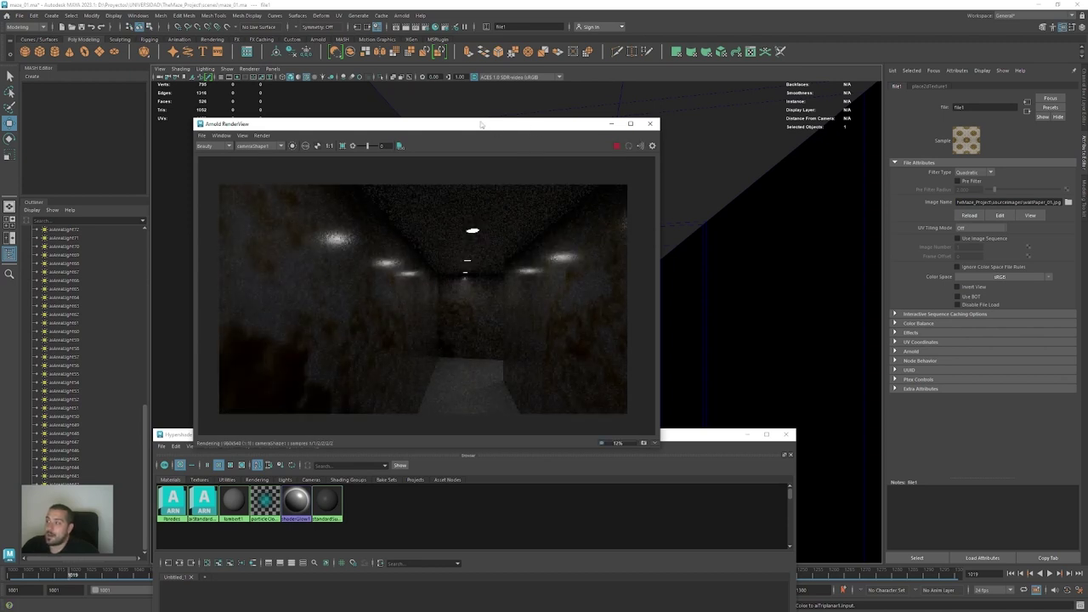
left_click_drag(481, 125, 396, 86)
left_click_drag(689, 434, 785, 396)
left_click_drag(784, 325, 830, 252)
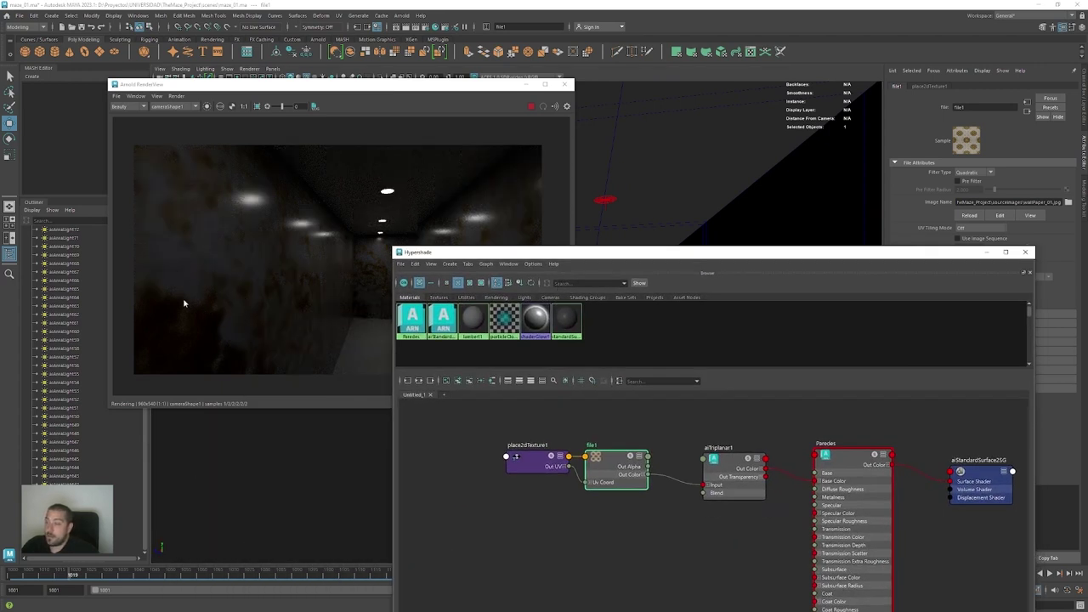
Set the aiTriplanar node's scale to 5 on all three axes and restart the Arnold preview render
middle_click_drag(653, 507, 562, 534, "alt")
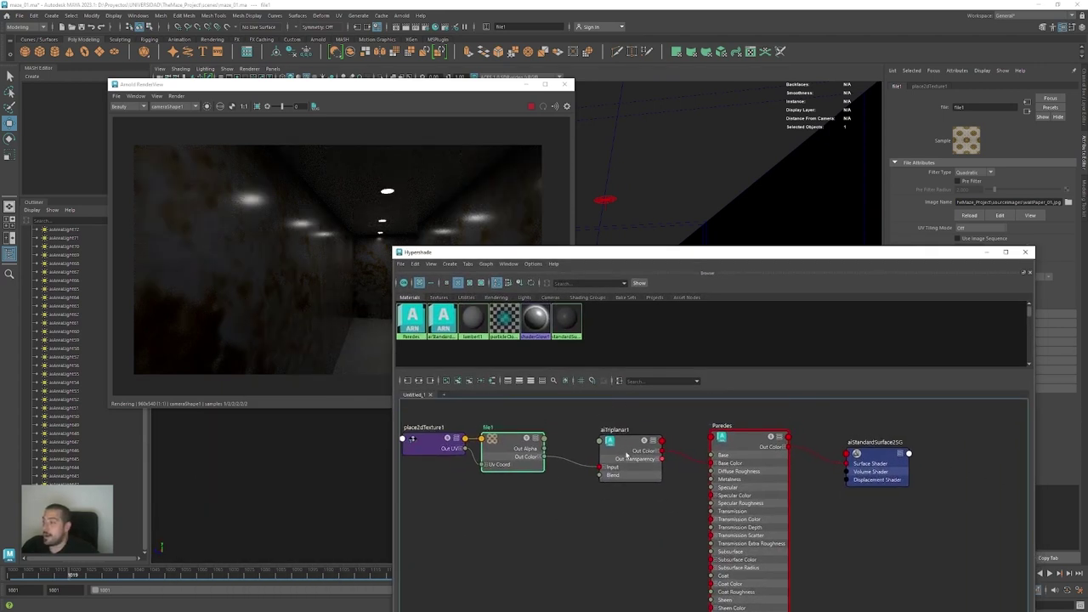
left_click(628, 455)
left_click_drag(729, 255, 508, 421)
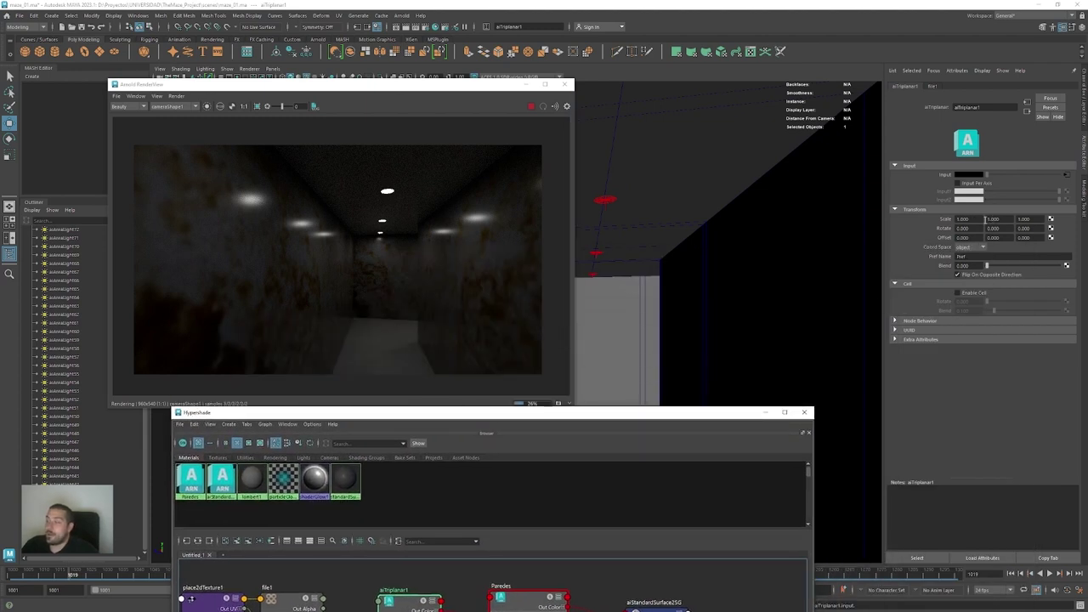
double_click(975, 219)
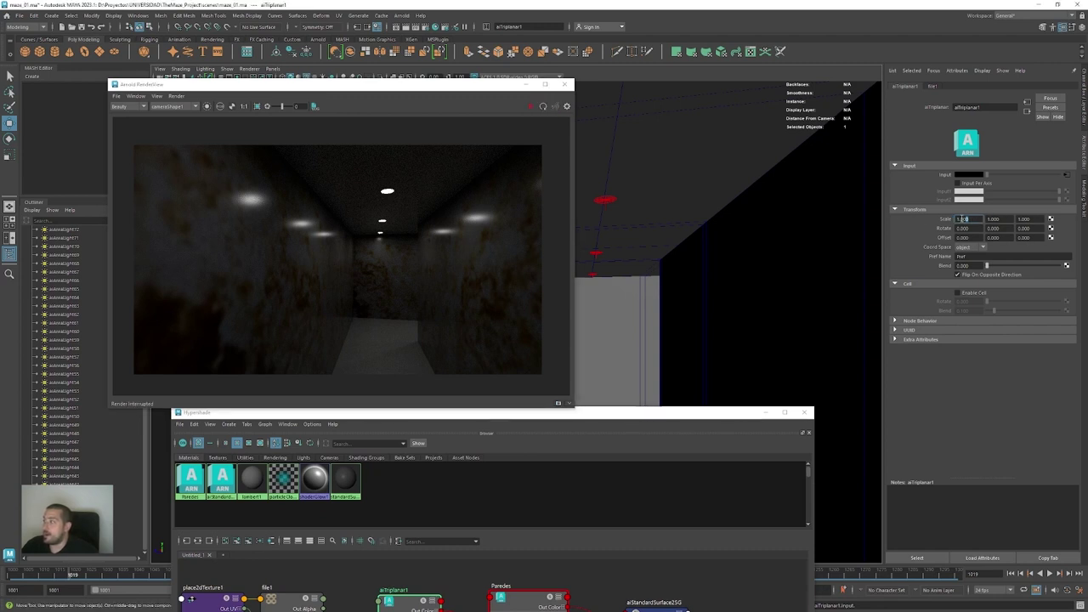
right_click(935, 219)
left_click(1016, 212)
left_click(993, 211)
double_click(1005, 219)
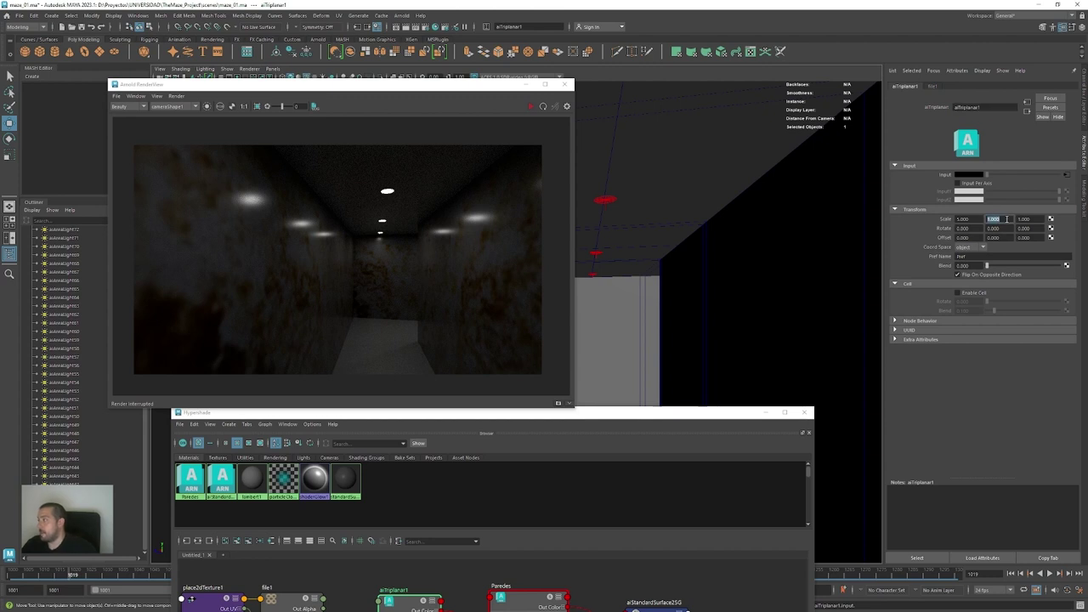
type("5")
key("Tab")
type("5")
key("Return")
left_click(498, 118)
left_click(531, 106)
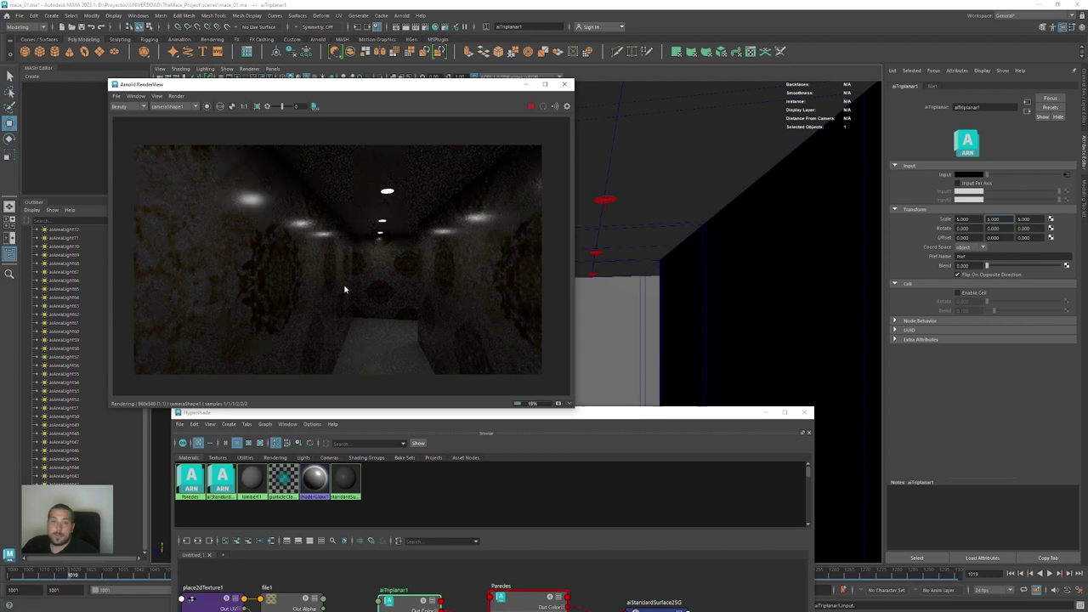
Set the aiTriplanar node's scale to 15 on all three axes and rerun the Arnold preview render
left_click(531, 107)
left_click_drag(971, 219, 925, 225)
type("15")
key("Tab")
type("15")
key("Tab")
type("1")
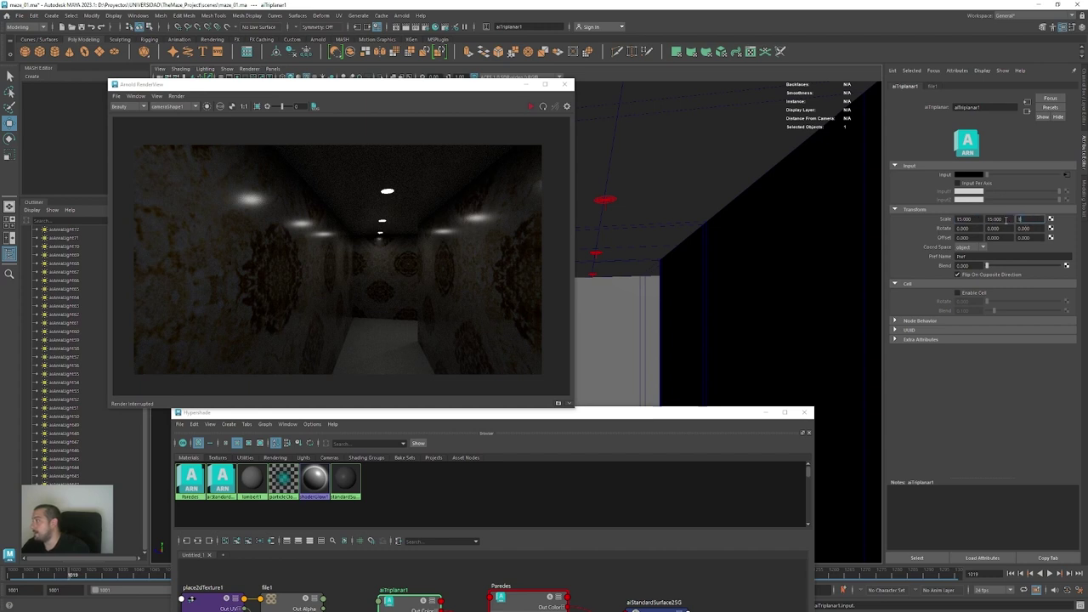
type("5")
key("Return")
left_click(531, 106)
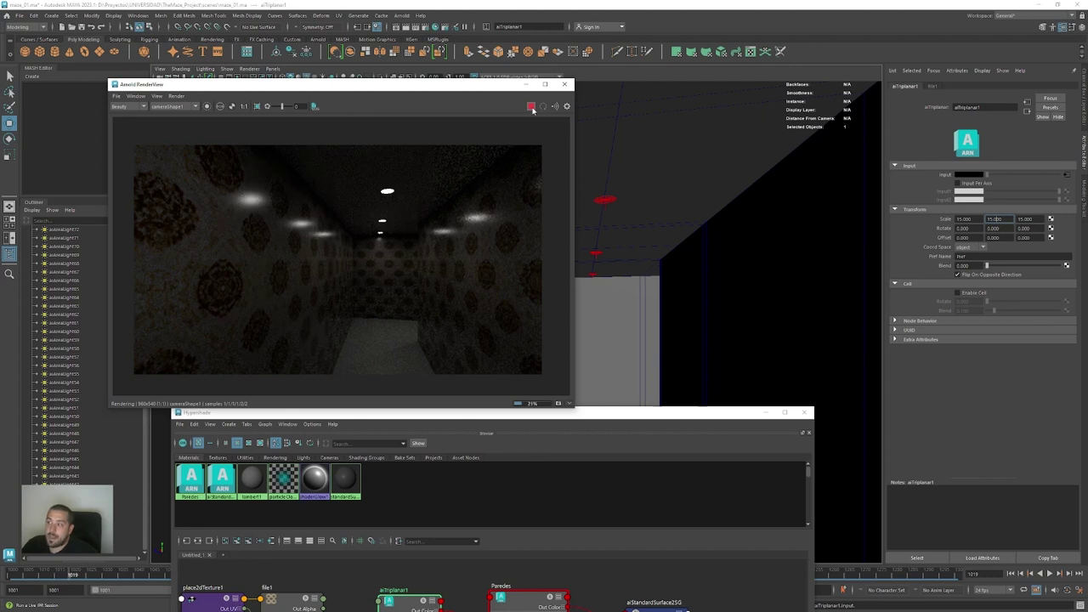
Set the aiTriplanar node's scale to 13 on all three axes and check it with a short Arnold preview render
left_click(530, 107)
left_click(963, 219)
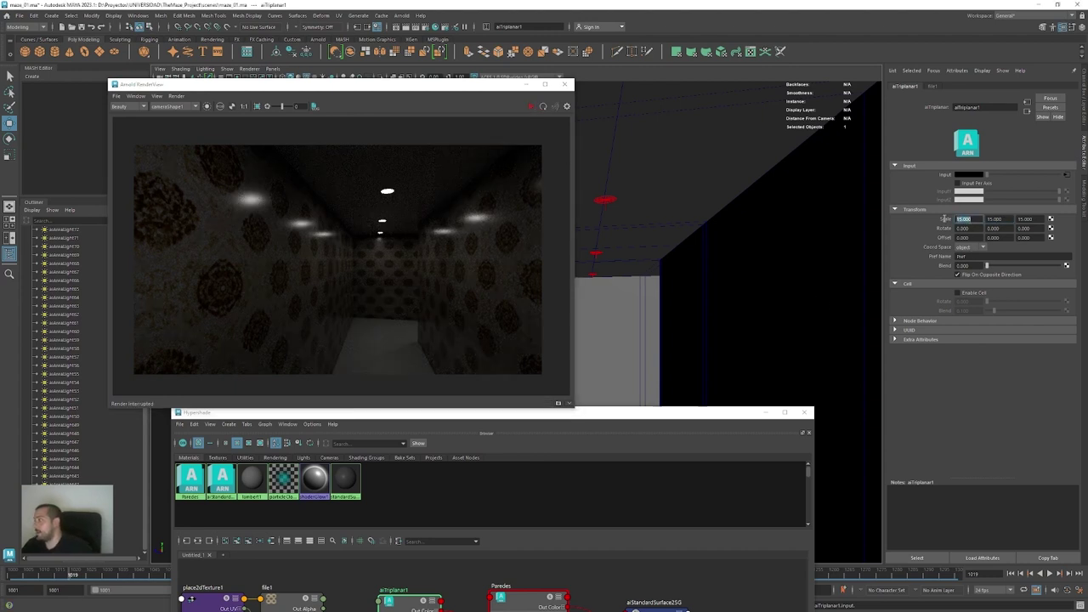
type("1")
key("Tab")
type("13")
key("Tab")
type("13.")
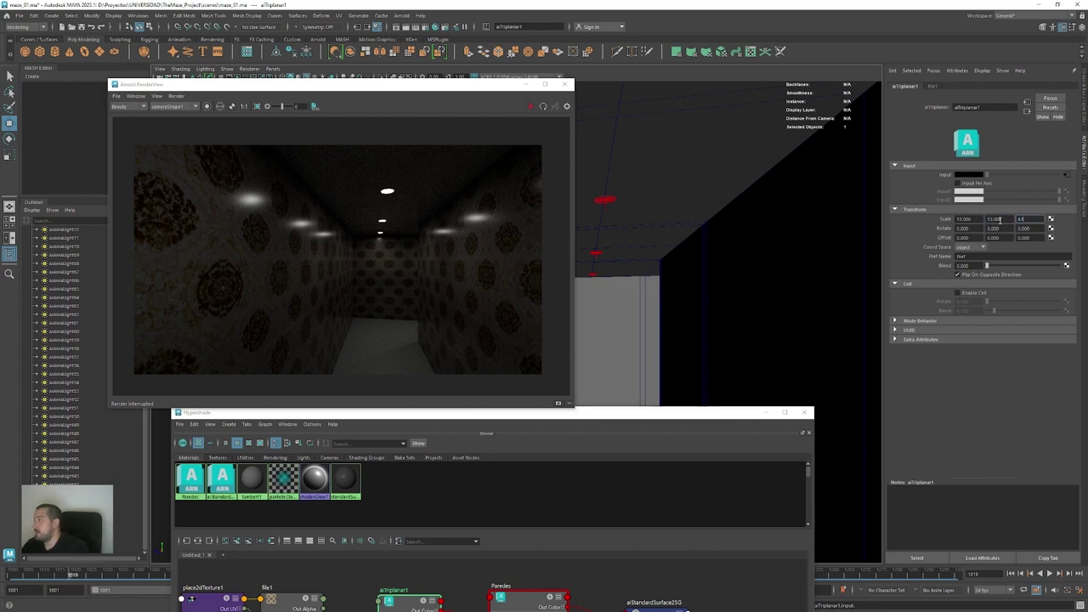
type("5")
key("Return")
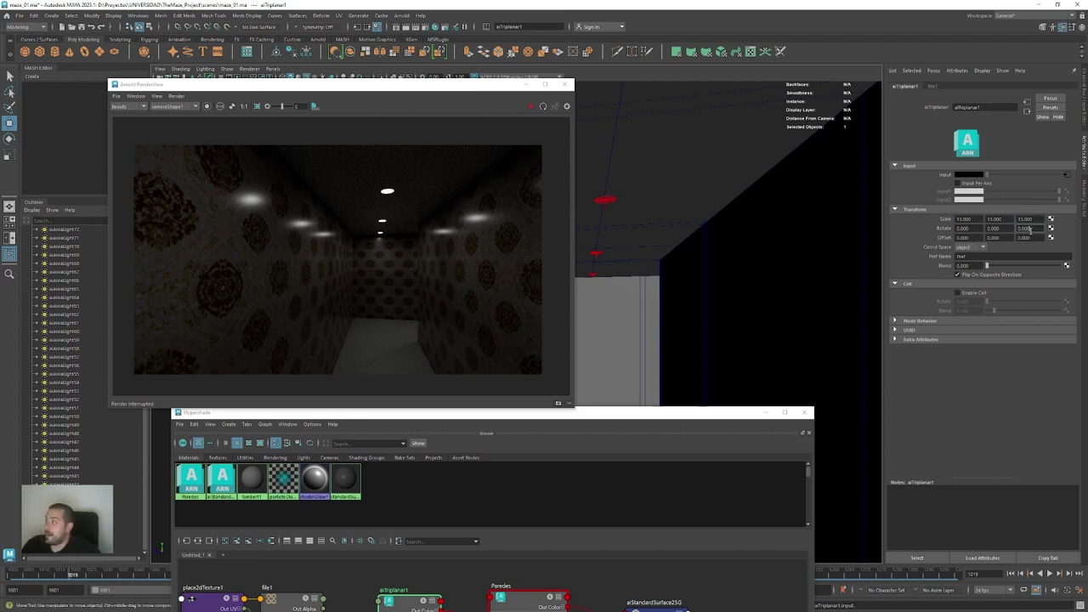
left_click(531, 107)
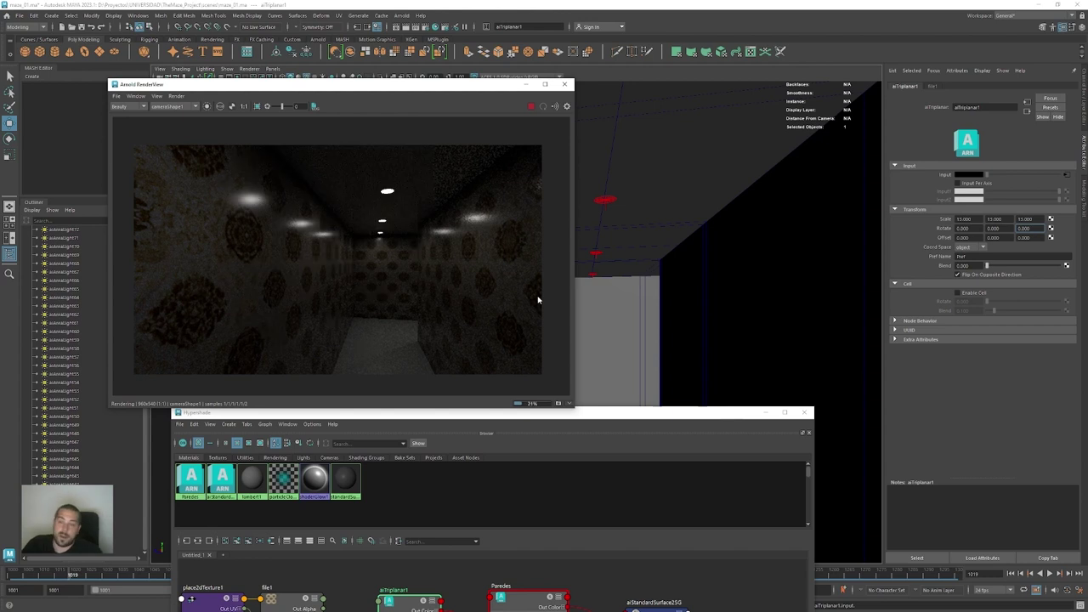
left_click(531, 107)
Move the place2dTexture, file and aiTriplanar nodes together farther away from the Paredes material to make room between them
left_click_drag(618, 416, 653, 326)
scroll(586, 508, "down", 4)
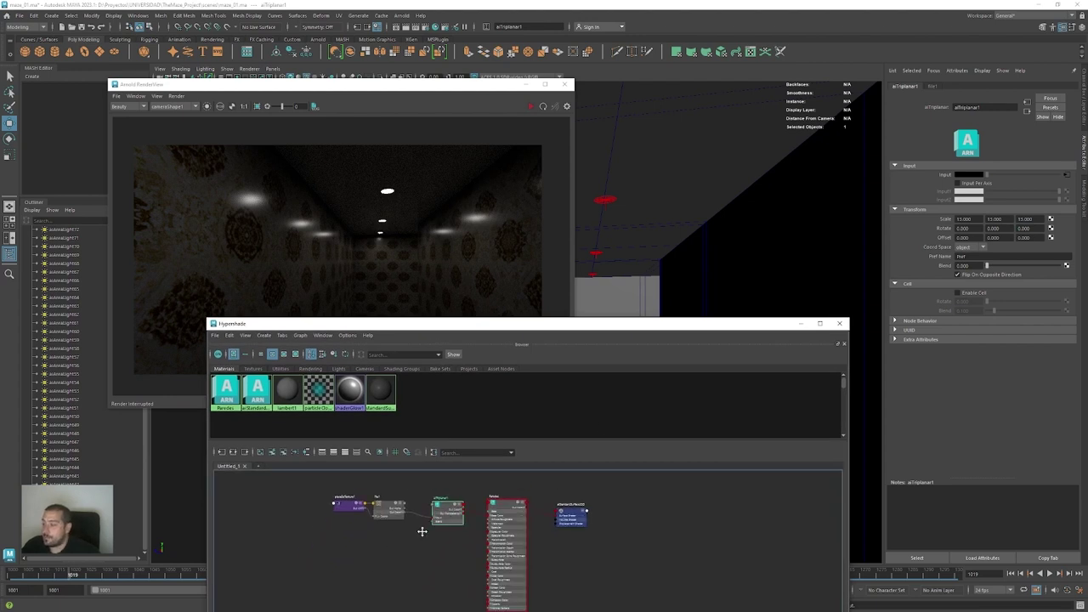
left_click_drag(450, 512, 387, 511)
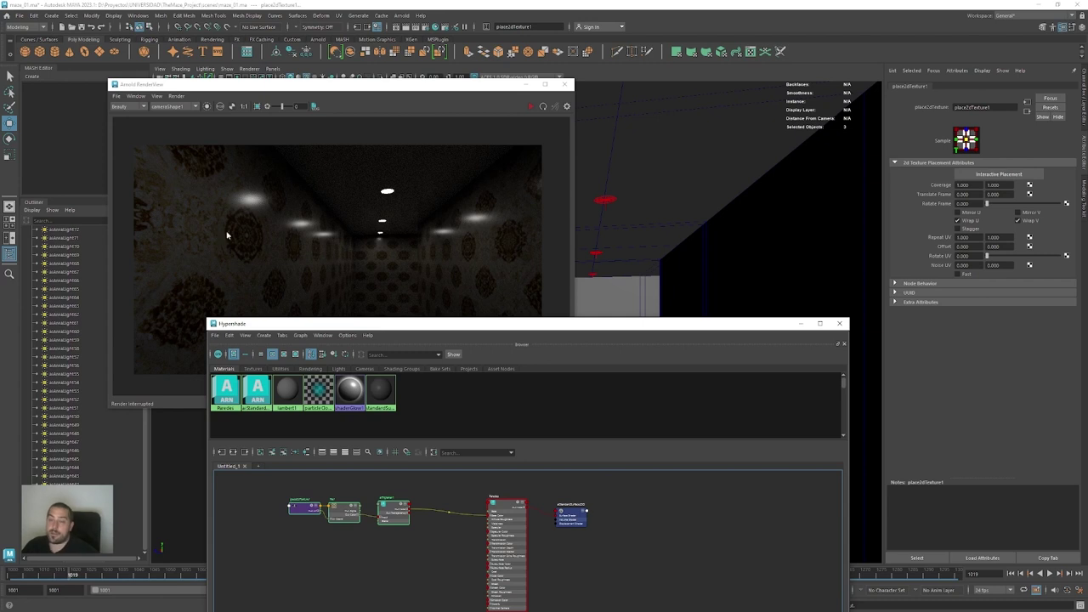
middle_click_drag(444, 537, 456, 520, "alt")
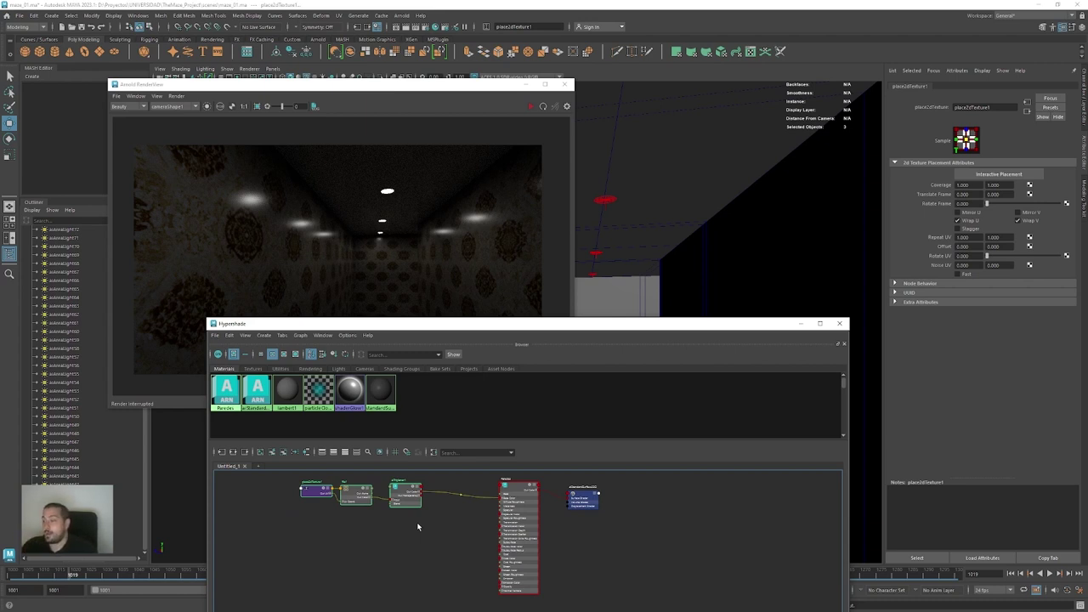
Examine the Paredes material's Specular Roughness input in the node graph and reposition the Hypershade window beside the render
scroll(515, 529, "up", 5)
middle_click_drag(399, 528, 384, 510, "alt")
left_click(477, 549)
left_click_drag(441, 546, 321, 547)
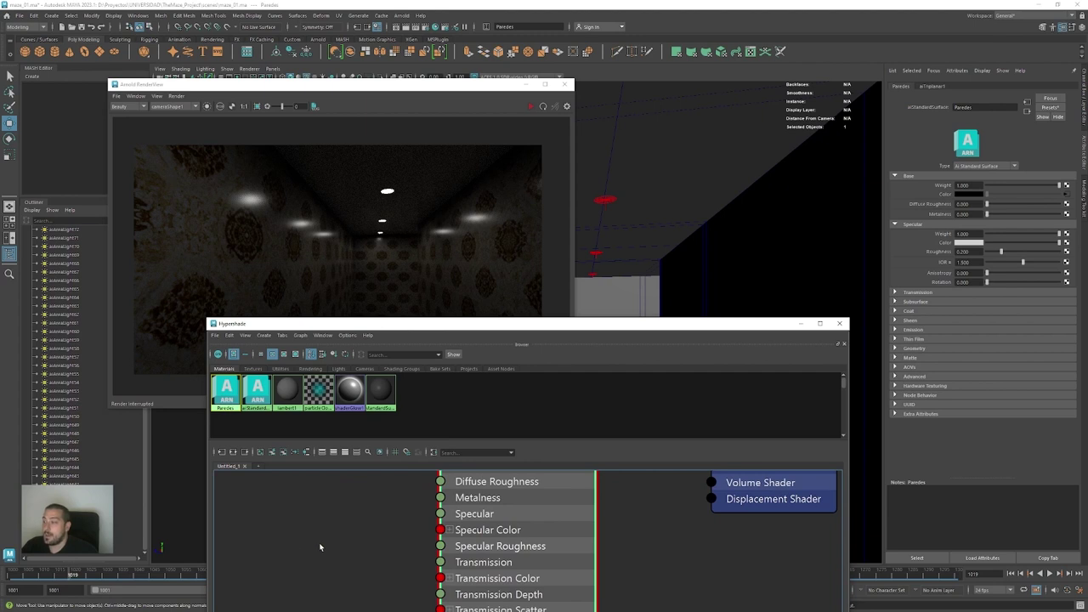
left_click(320, 546)
scroll(321, 547, "down", 4)
middle_click_drag(320, 547, 391, 529, "alt")
left_click_drag(507, 334, 640, 177)
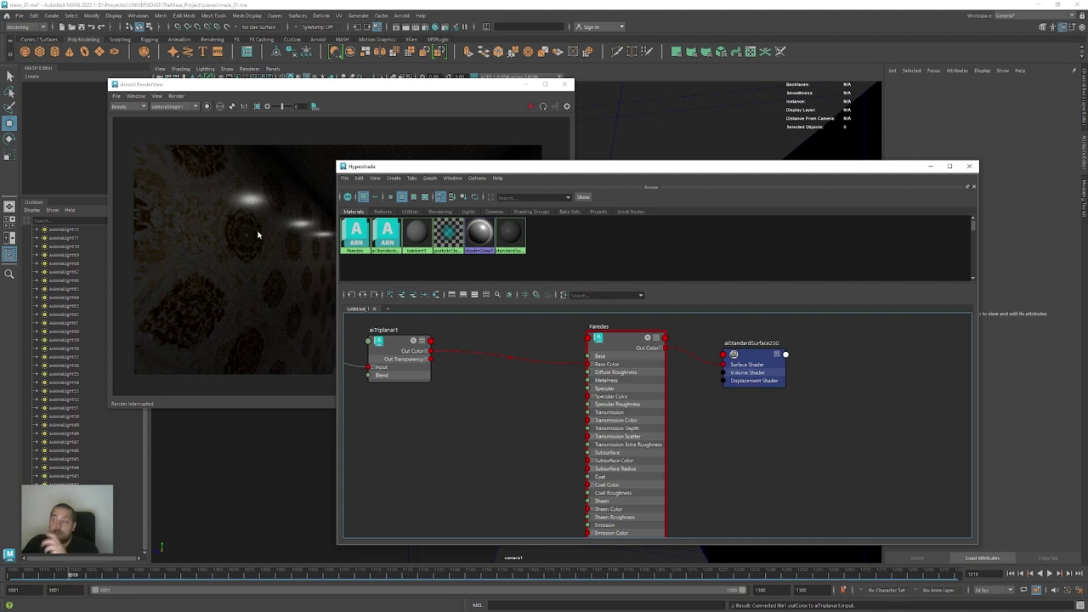
Create an aiColorCorrect node between aiTriplanar and Paredes and connect the aiTriplanar's Out Color to its Input
middle_click_drag(521, 462, 568, 445, "alt")
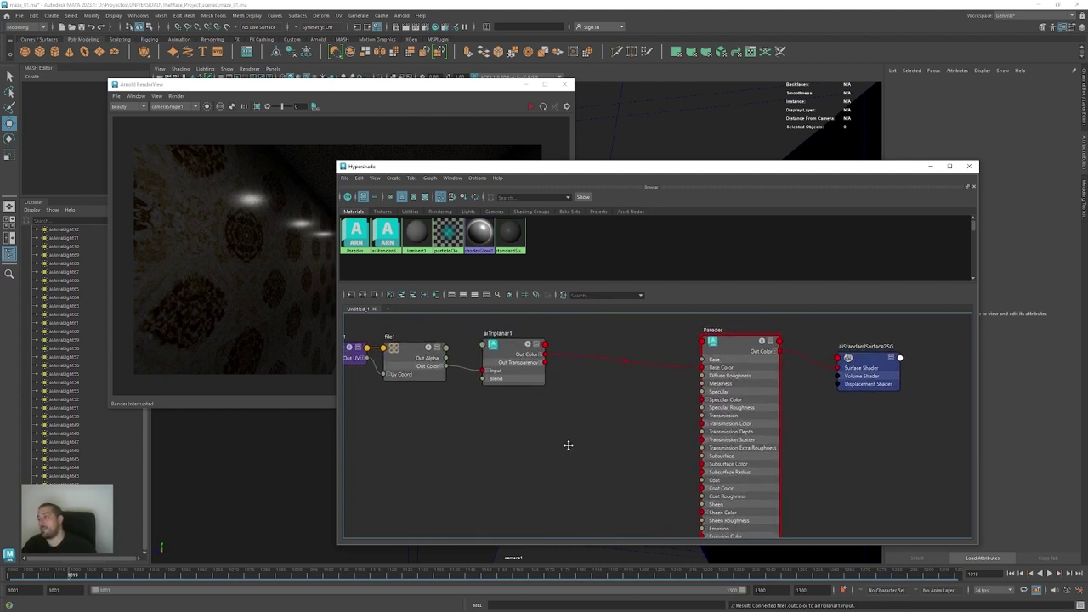
key("Tab")
type("aicol")
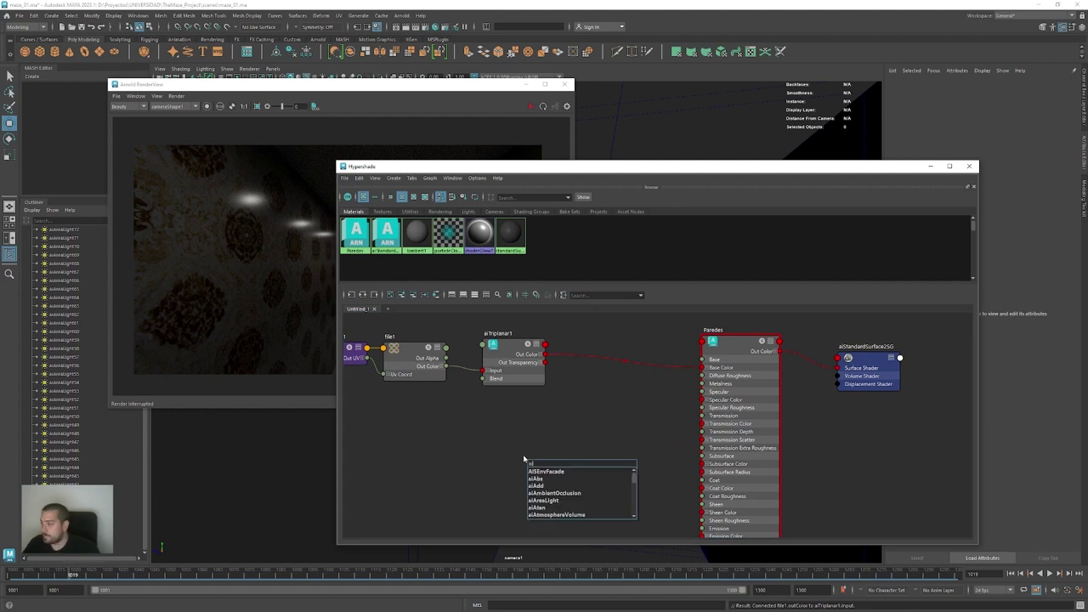
key("Down")
key("Down")
key("Return")
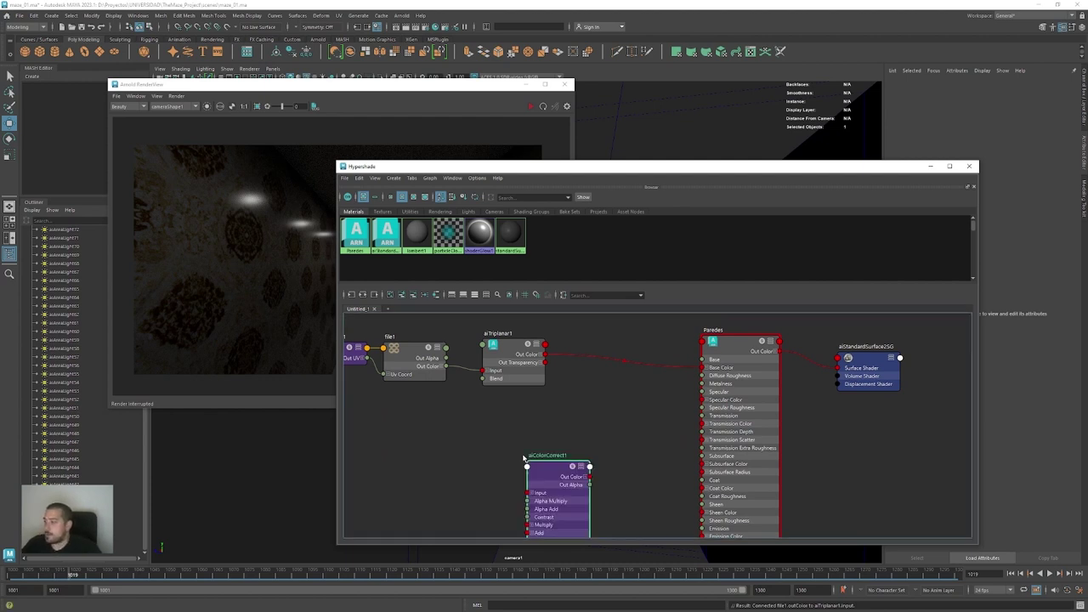
left_click_drag(561, 472, 616, 420)
middle_click_drag(511, 419, 476, 417, "alt")
left_click_drag(509, 353, 548, 441)
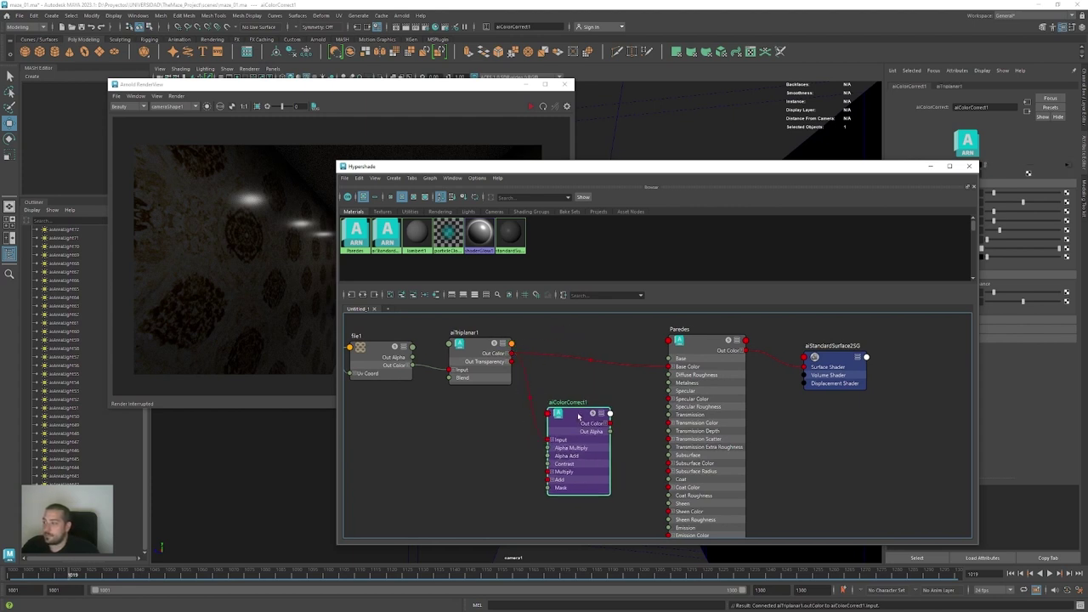
Connect the aiColorCorrect node's Out Color R channel to the Paredes material's Specular Roughness and tidy the node positions
left_click_drag(572, 416, 675, 422)
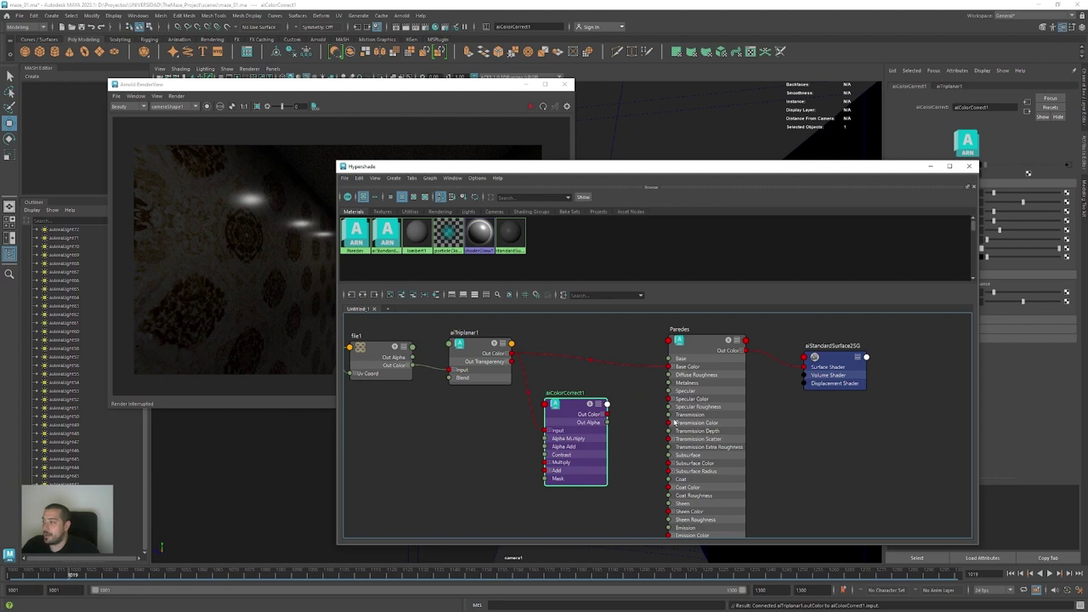
left_click(603, 415)
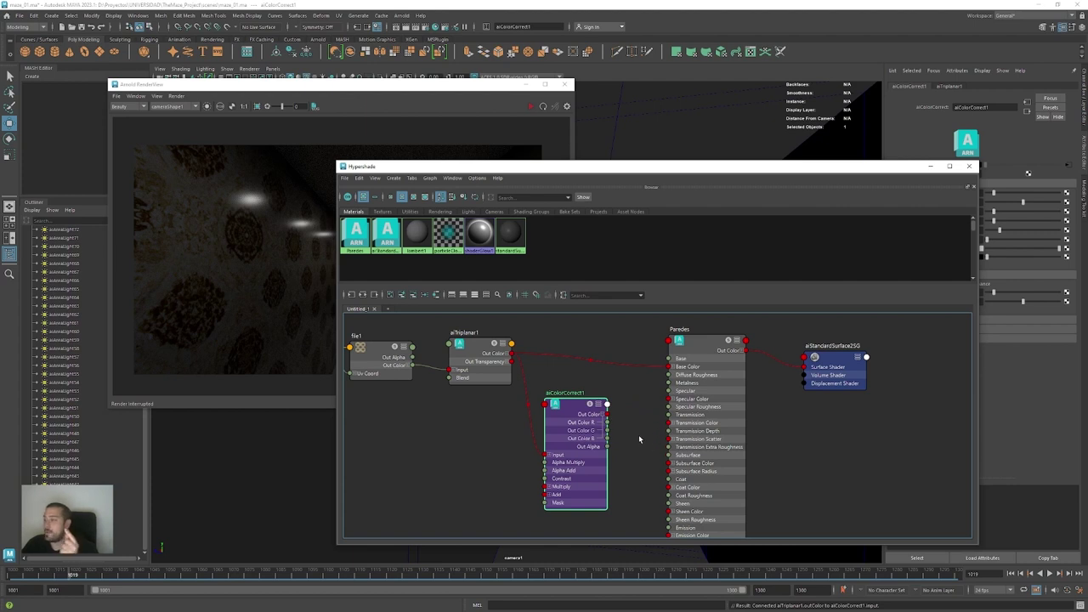
left_click_drag(607, 423, 660, 411)
left_click_drag(678, 412, 672, 407)
left_click(604, 414)
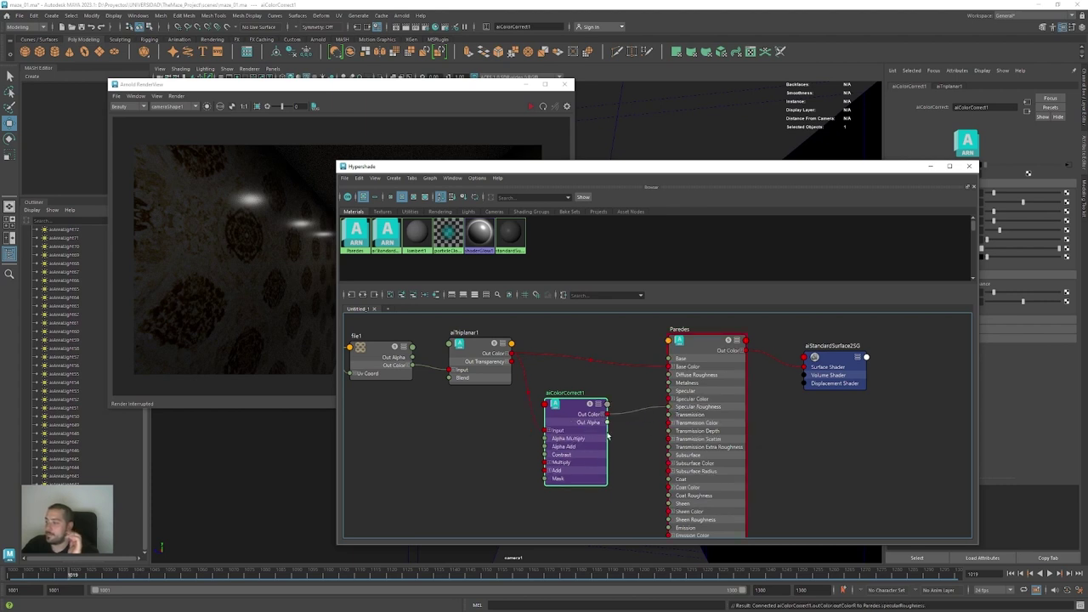
left_click_drag(559, 398, 570, 392)
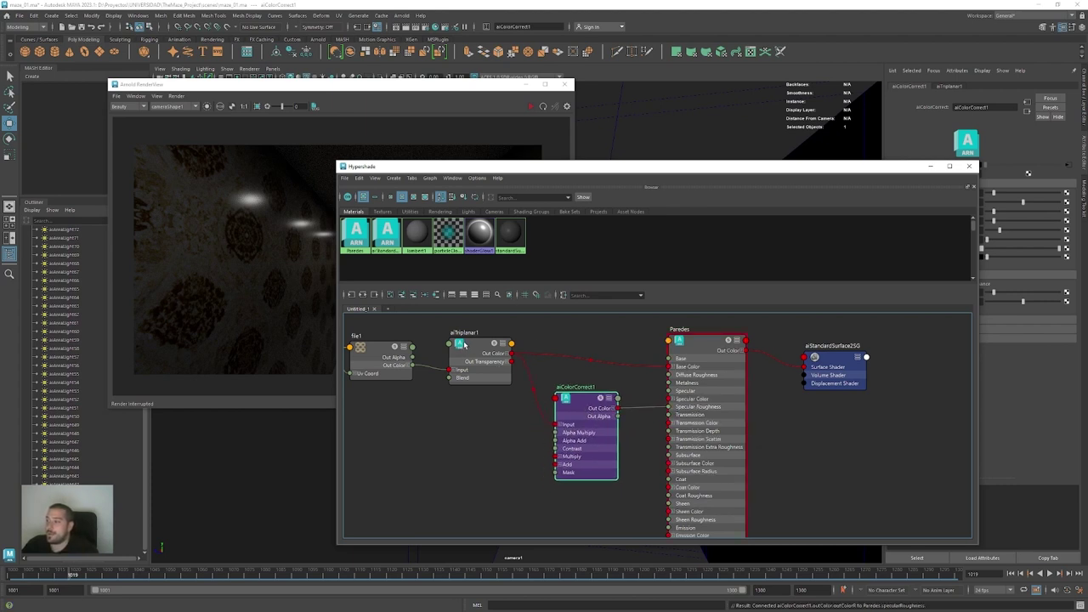
left_click_drag(462, 344, 459, 344)
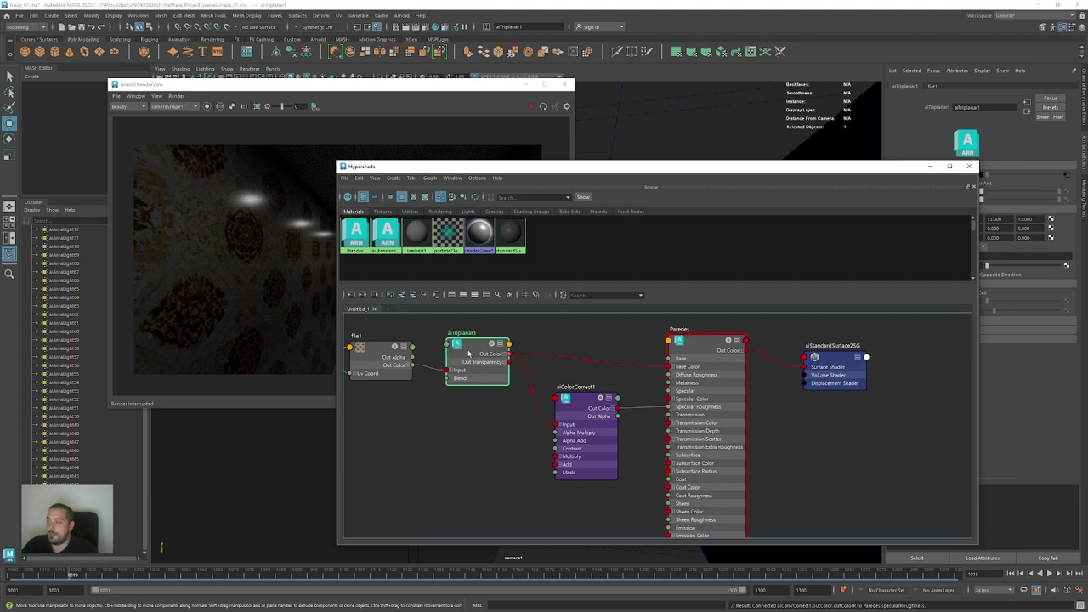
left_click_drag(581, 405, 559, 423)
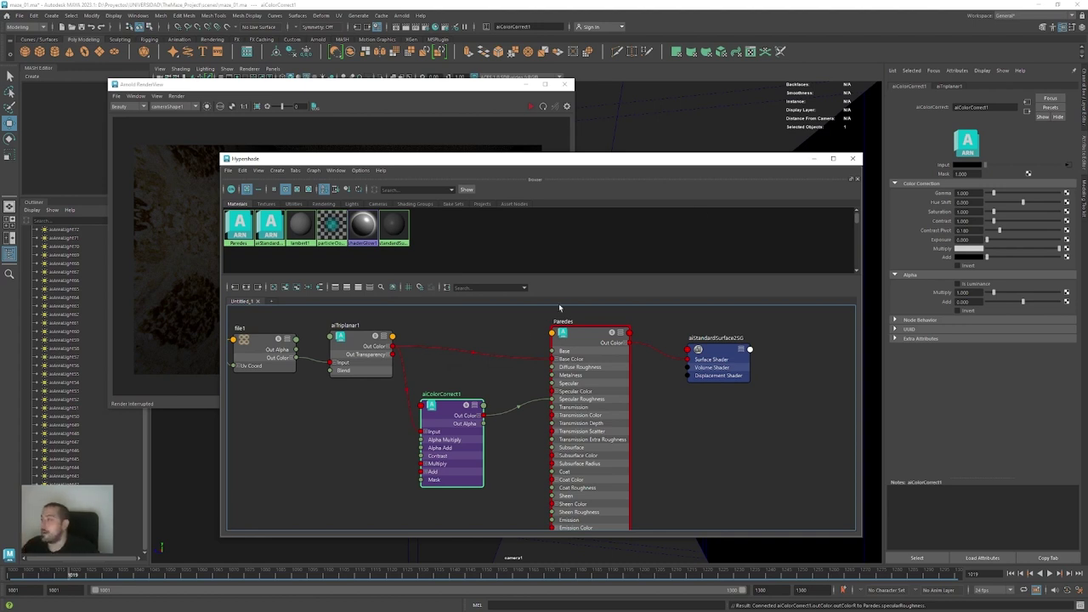
Set the aiColorCorrect node's Saturation to 0
double_click(962, 212)
type("0")
key("Return")
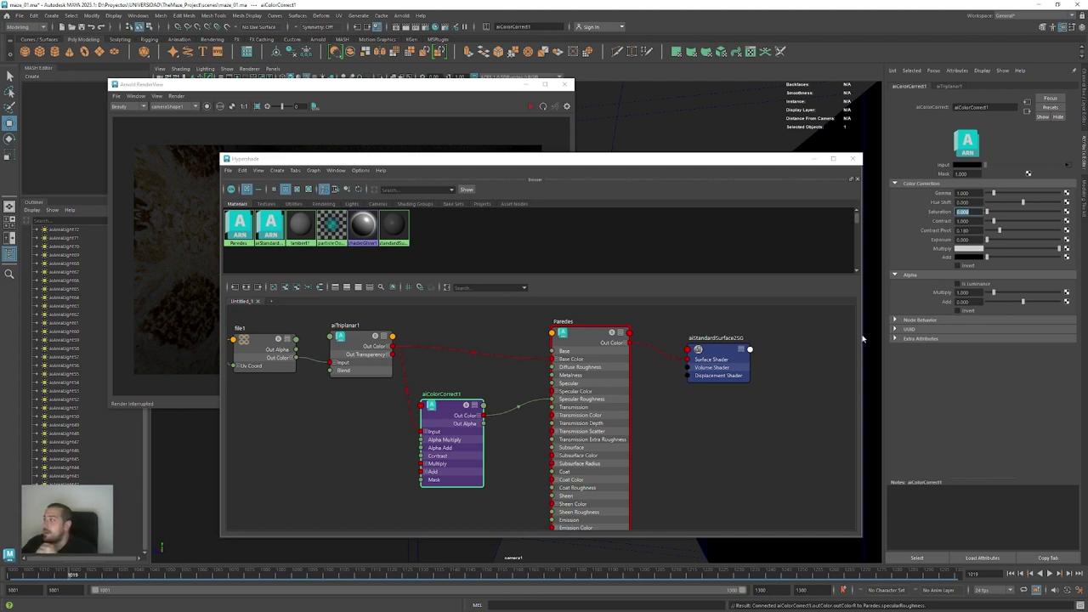
left_click_drag(446, 405, 454, 399)
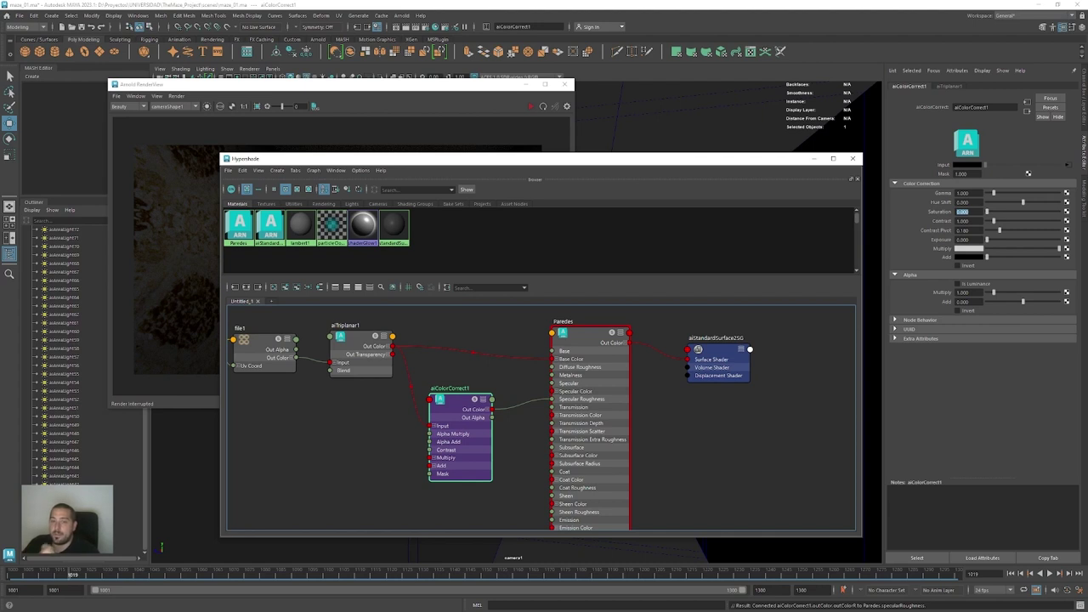
Start the Arnold preview render and move the Hypershade window below it to keep the full corridor in view
left_click_drag(502, 158, 529, 156)
left_click(532, 114)
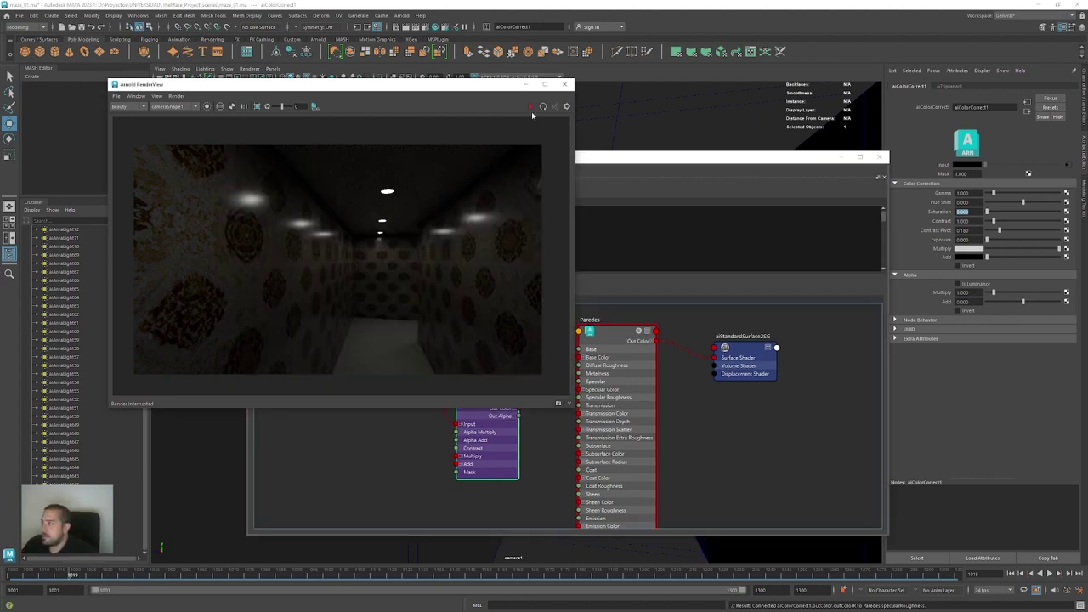
left_click(532, 106)
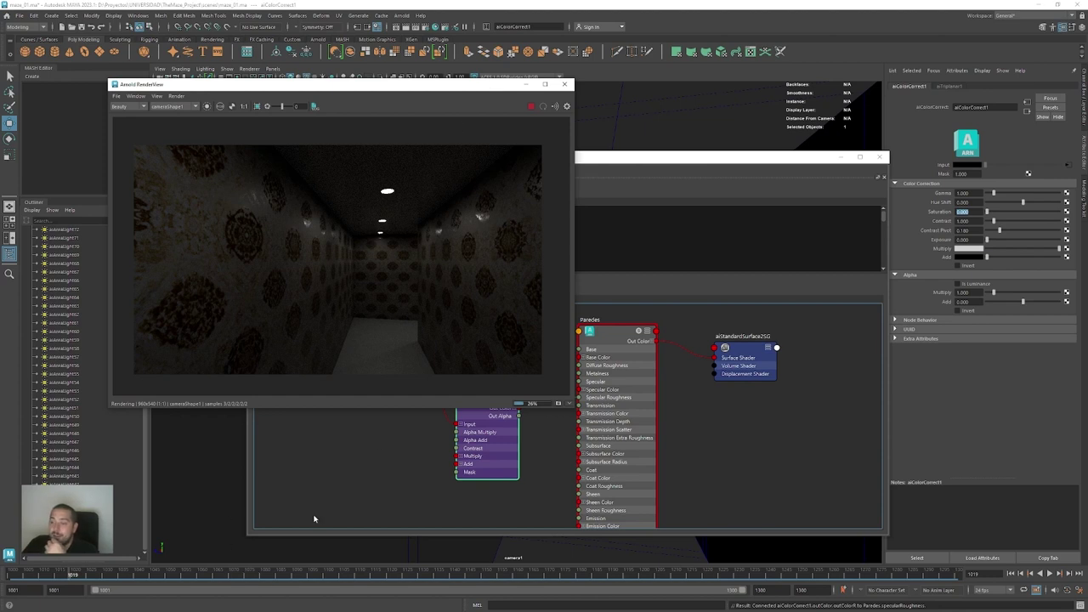
left_click(479, 415)
left_click_drag(514, 155, 425, 426)
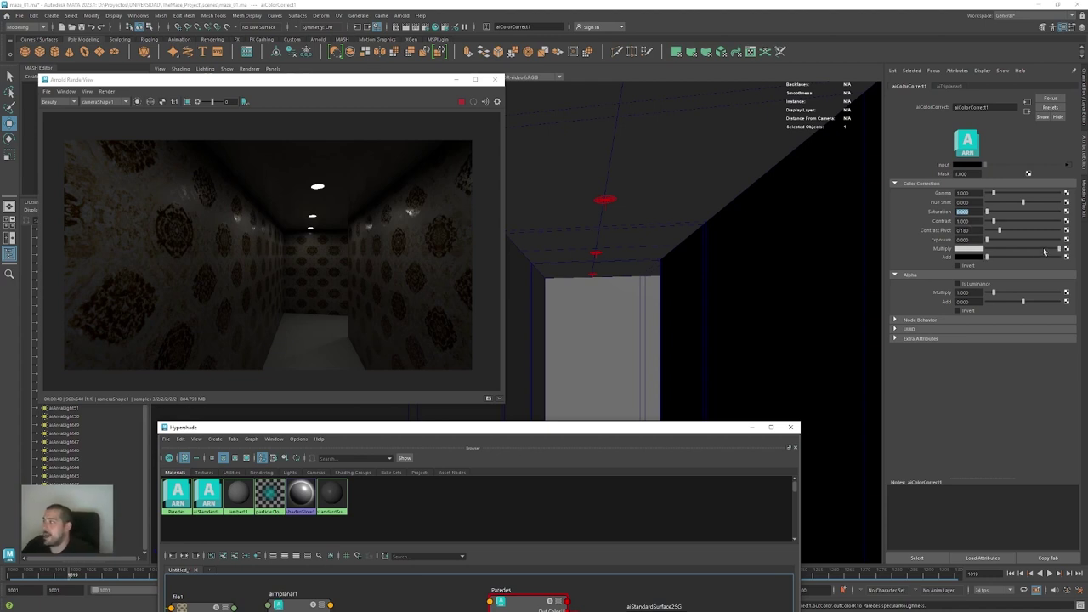
Darken the aiColorCorrect's Multiply color slightly, raise its Add color to a dark gray, and inspect the wall highlights in the render
left_click_drag(1044, 250, 1036, 249)
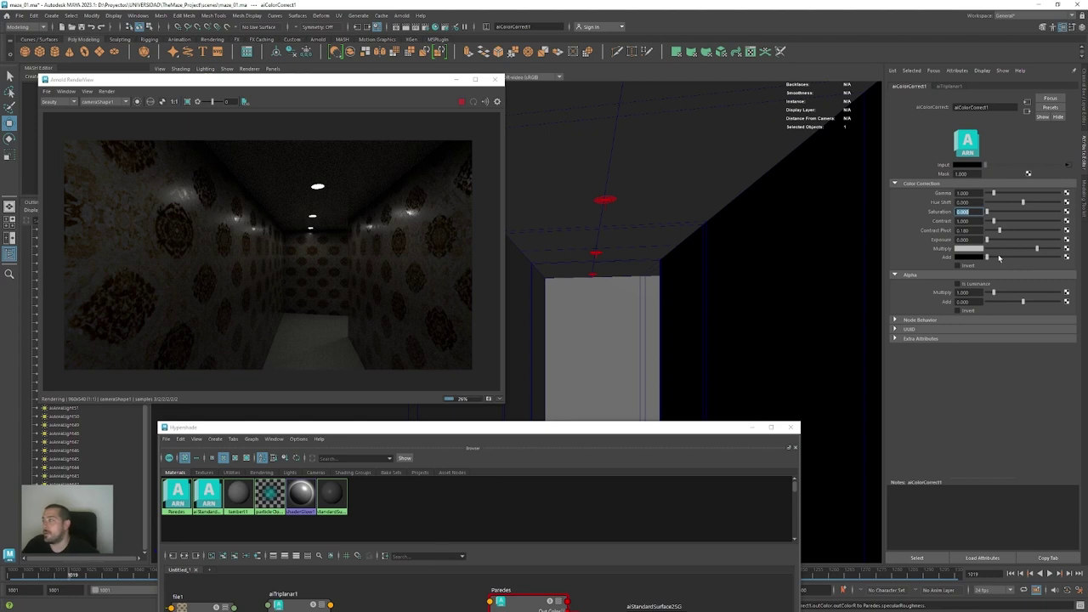
left_click(999, 257)
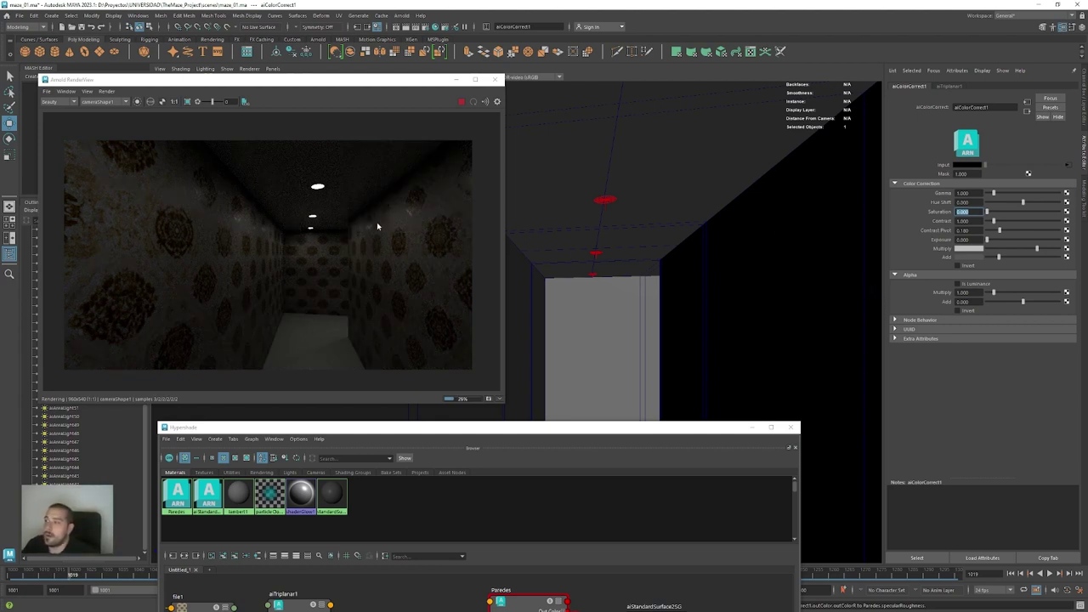
scroll(399, 228, "up", 3)
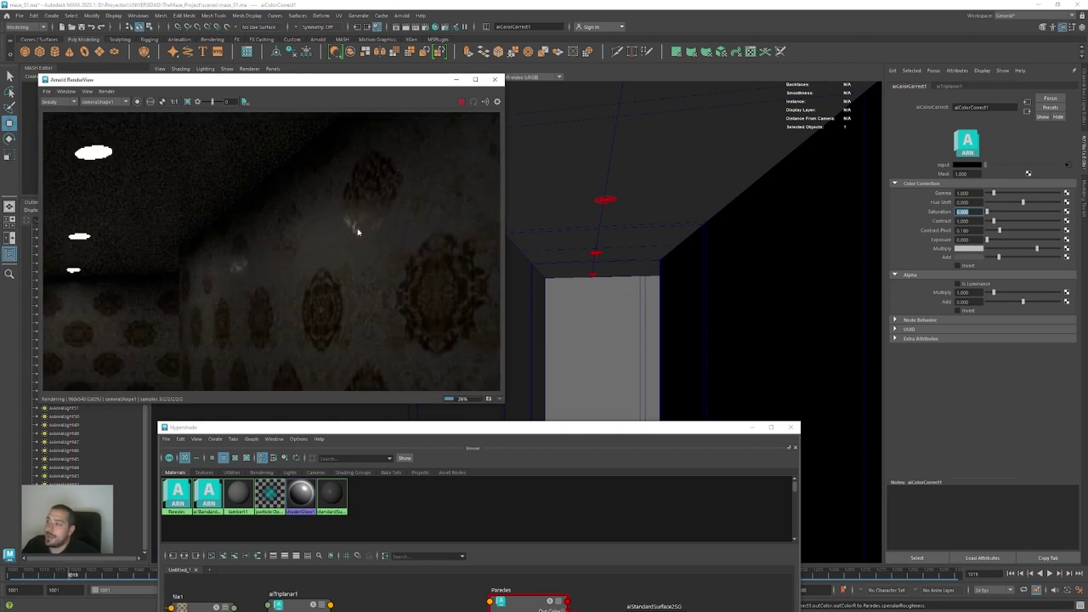
mouse_move(225, 276)
left_mouse_down()
mouse_move(386, 236)
mouse_move(294, 257)
mouse_move(313, 260)
mouse_move(299, 310)
left_mouse_up()
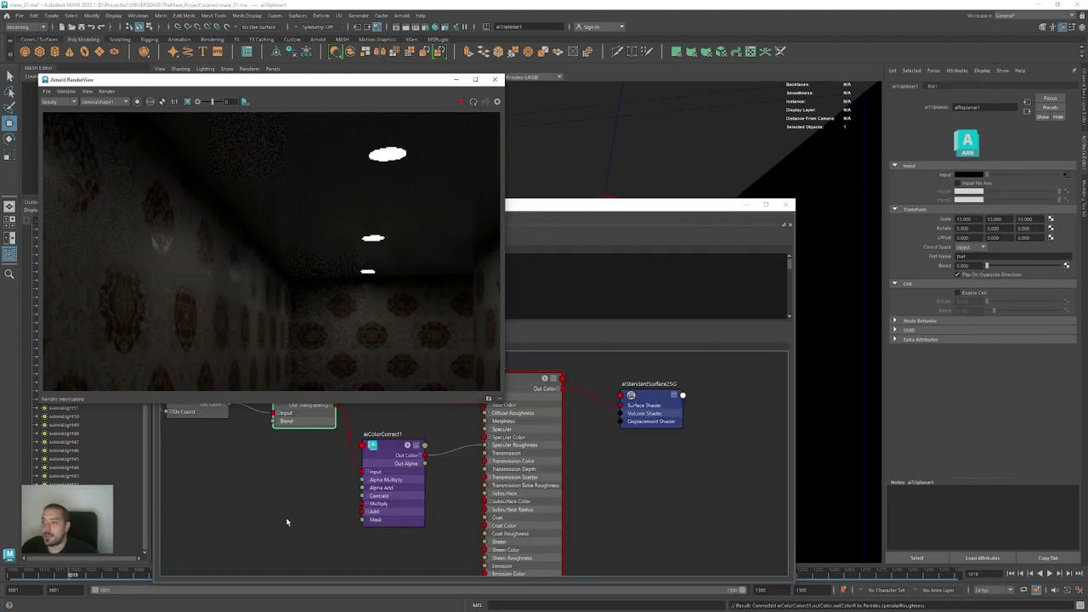
Create an aiBump2d node below the aiColorCorrect node in the Paredes shading network
middle_click_drag(286, 520, 337, 435, "alt")
scroll(432, 470, "down", 3)
mouse_move(436, 476)
middle_mouse_down("alt")
mouse_move(452, 491)
mouse_move(451, 468)
middle_mouse_up("alt")
left_click_drag(554, 427, 567, 446)
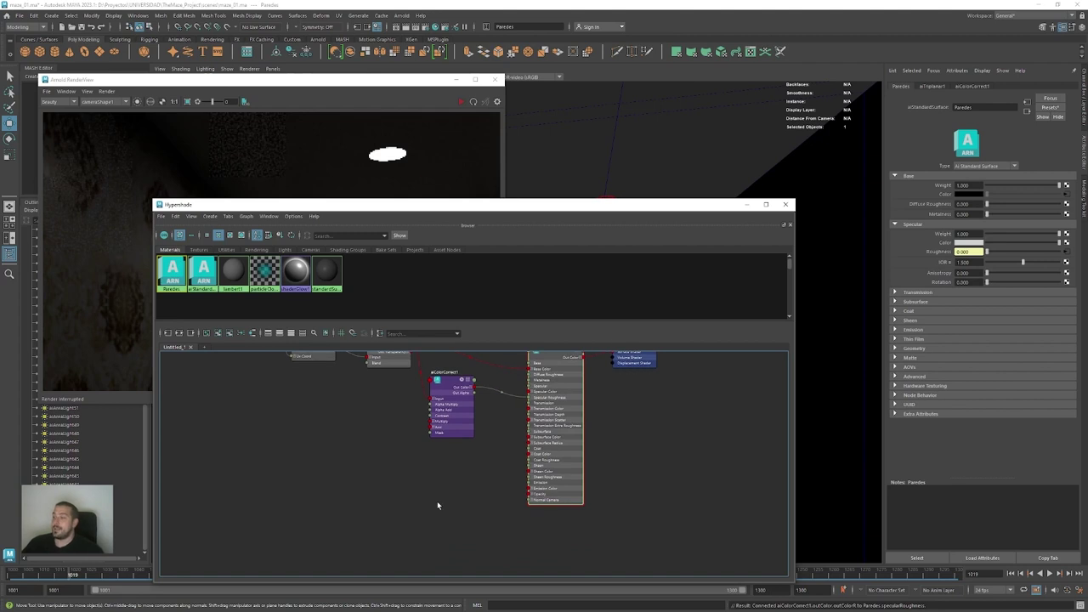
middle_click_drag(437, 500, 429, 523, "alt")
left_click(403, 501)
key("Tab")
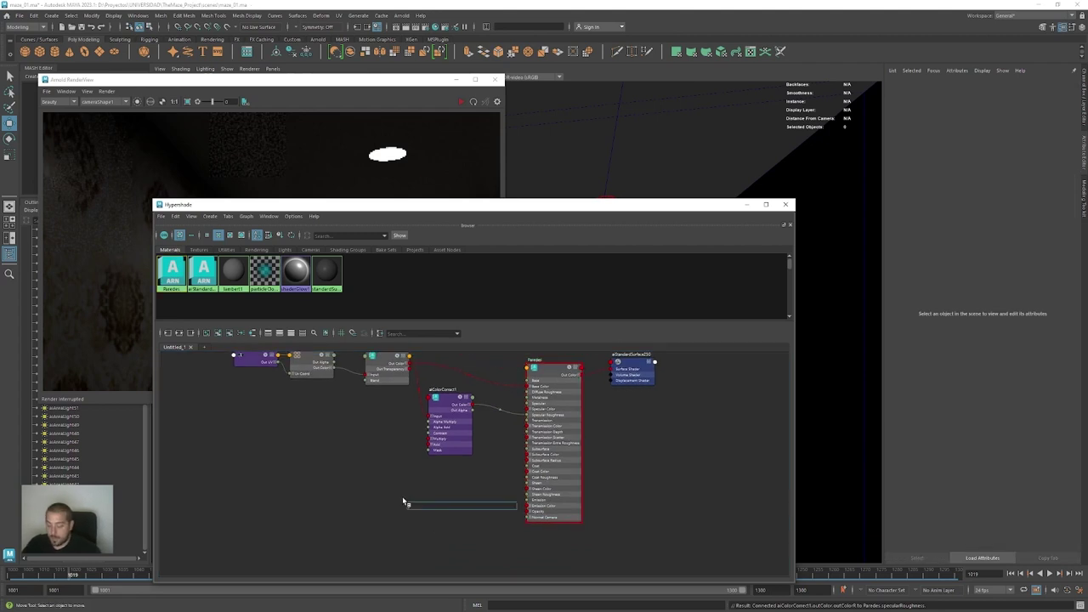
type("ai")
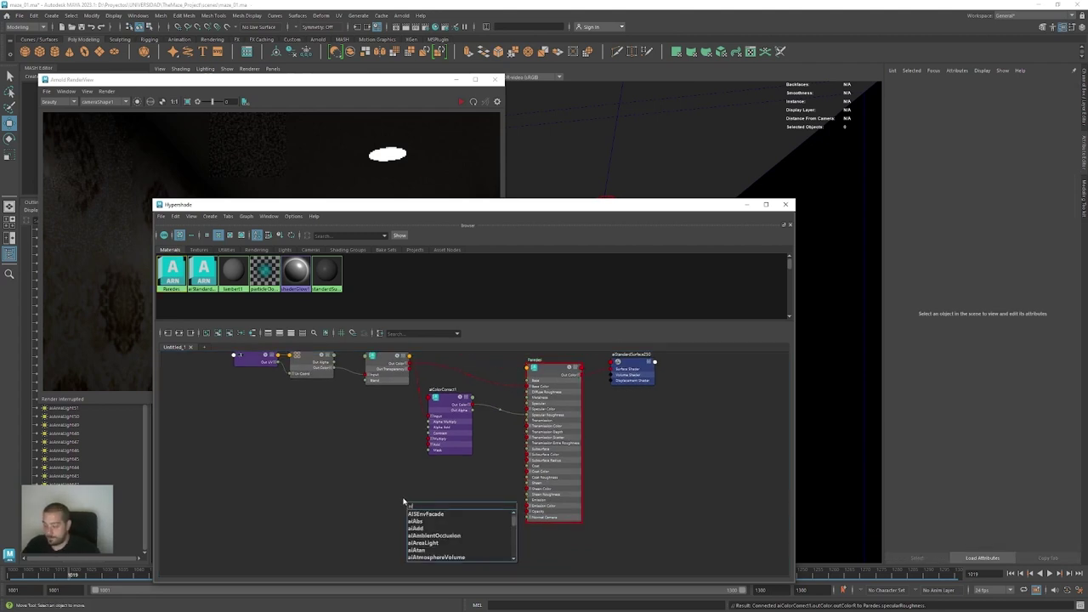
type("bum")
key("Down")
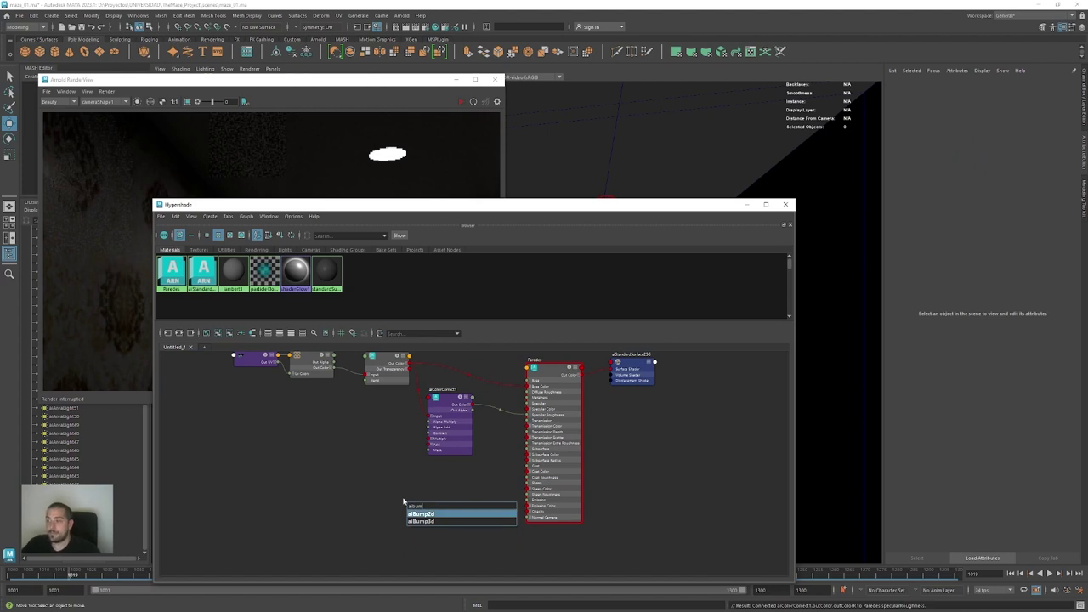
key("Return")
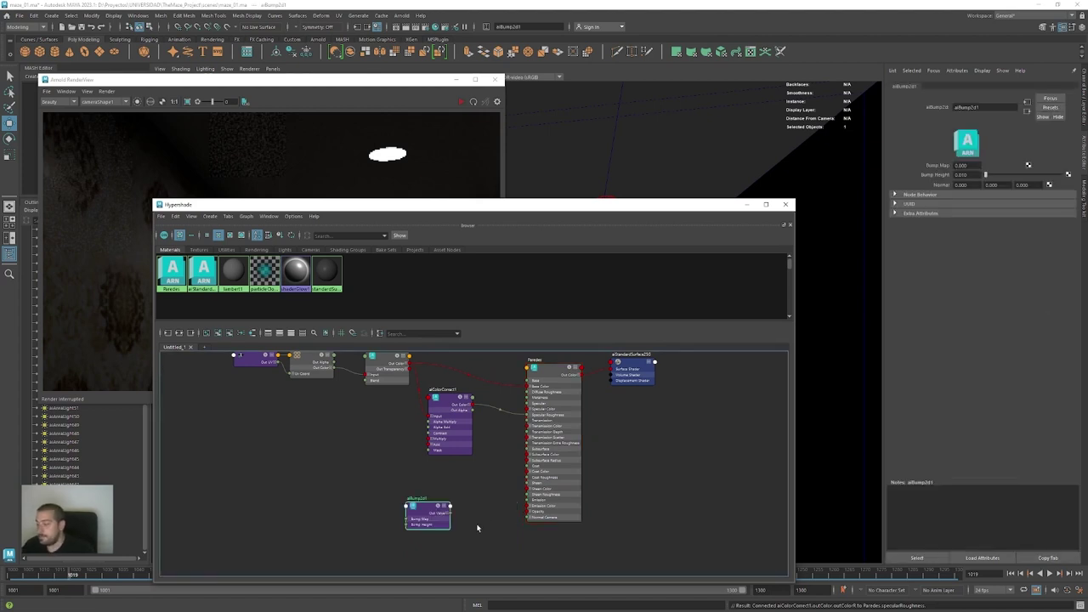
Delete the aiBump2d node and create an aiBump3d node in its place
key("Delete")
key("Tab")
type("aib")
key("Down")
key("Down")
key("Down")
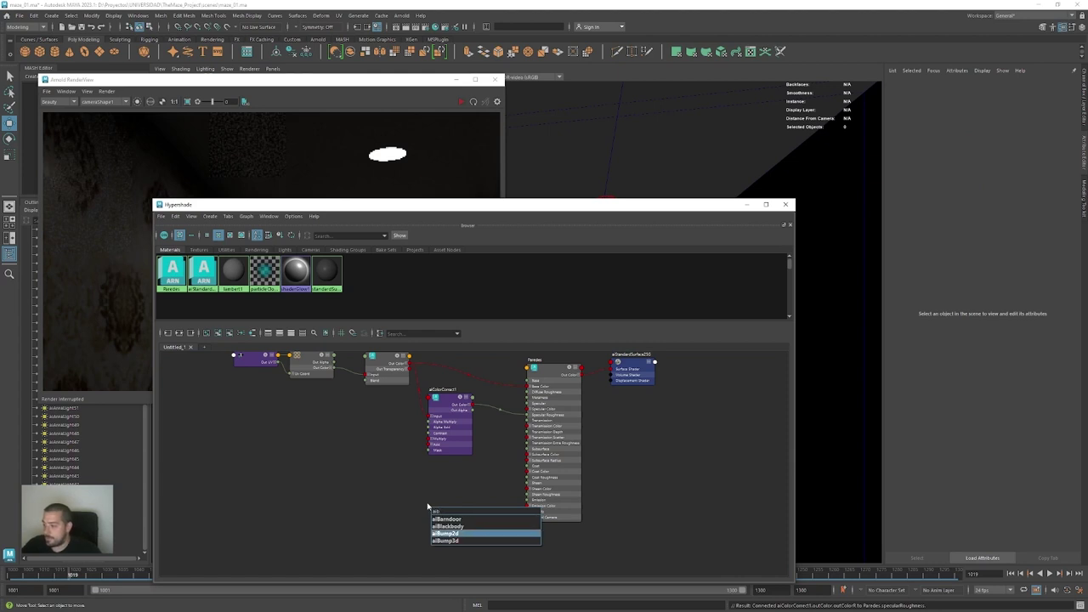
key("Return")
Connect the aiBump3d node's Out Value to the Normal Camera input of the Paredes material
left_click_drag(475, 528, 475, 511)
scroll(493, 517, "up", 4)
left_click_drag(390, 475, 501, 519)
scroll(383, 468, "down", 4)
Create an aiNoise node beside the aiBump3d node in the Paredes shading network
left_click(268, 450)
key("Tab")
type("ai")
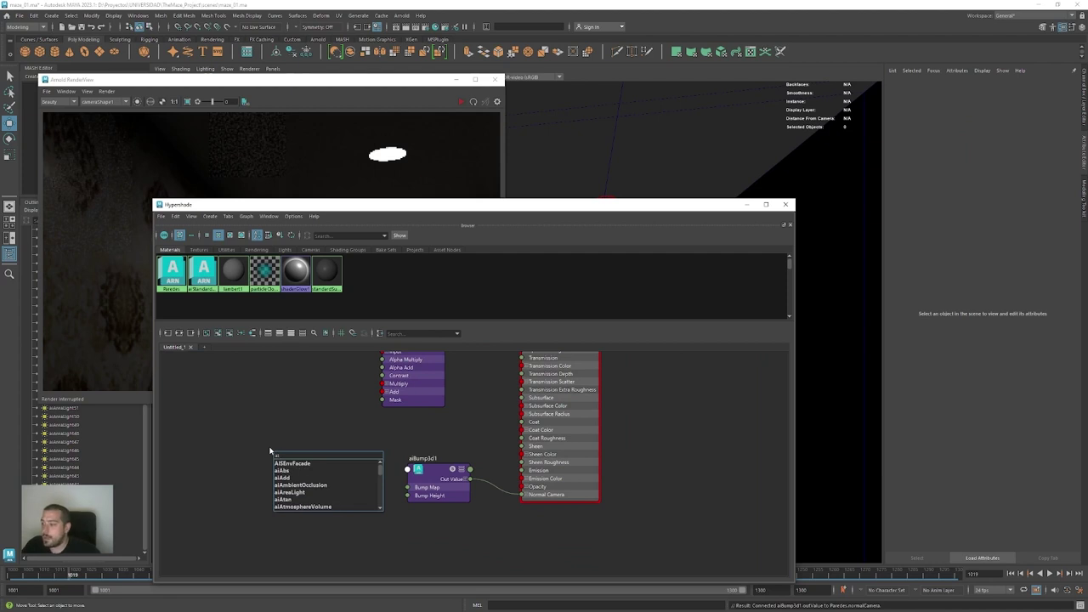
type("Noise")
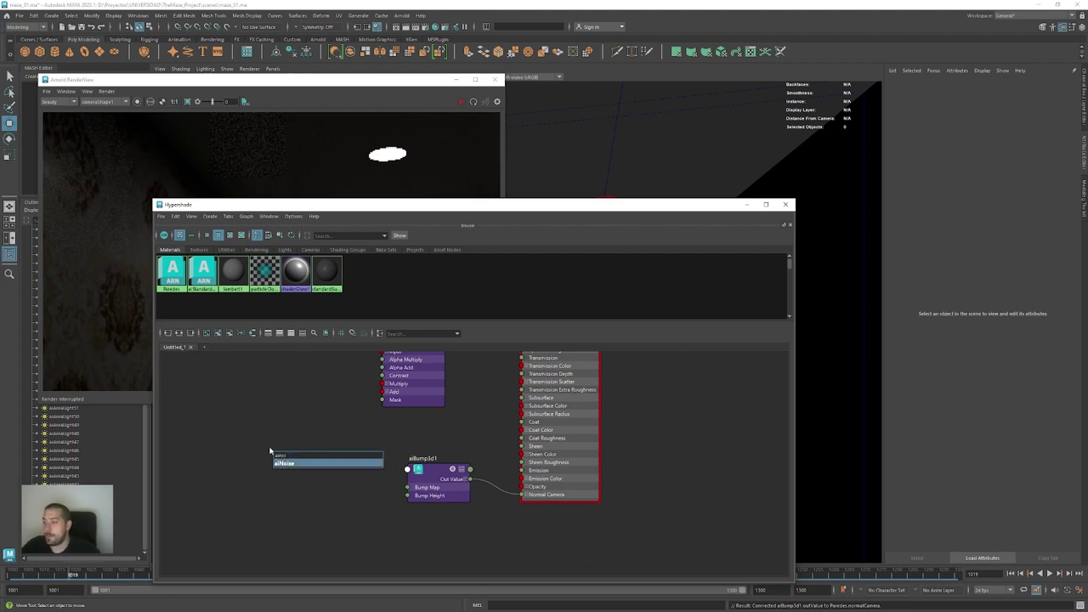
key("Return")
Connect the aiNoise node's Out Color R to the aiBump3d node's Bump Map input
left_click_drag(336, 468, 391, 489)
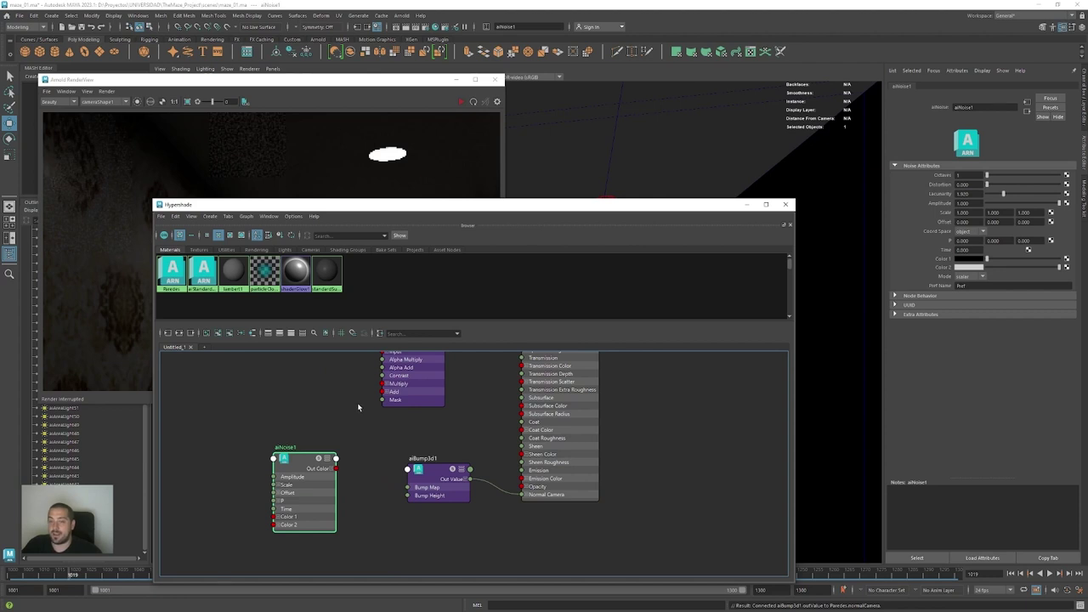
left_click_drag(408, 487, 372, 502)
left_click(330, 470)
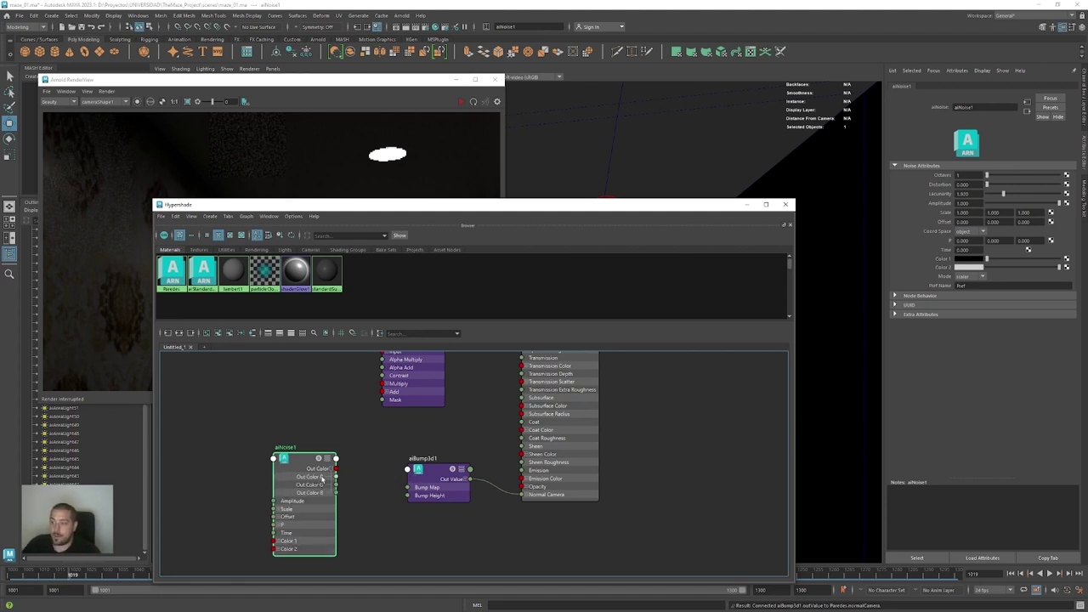
left_click_drag(337, 481, 366, 474)
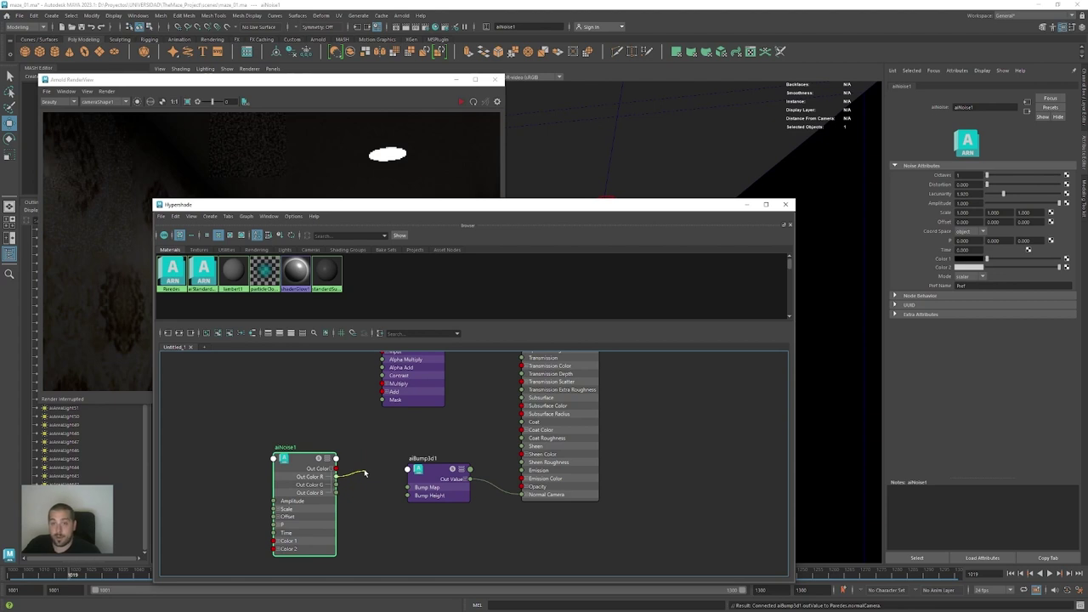
left_click_drag(366, 473, 412, 489)
left_click_drag(304, 460, 306, 446)
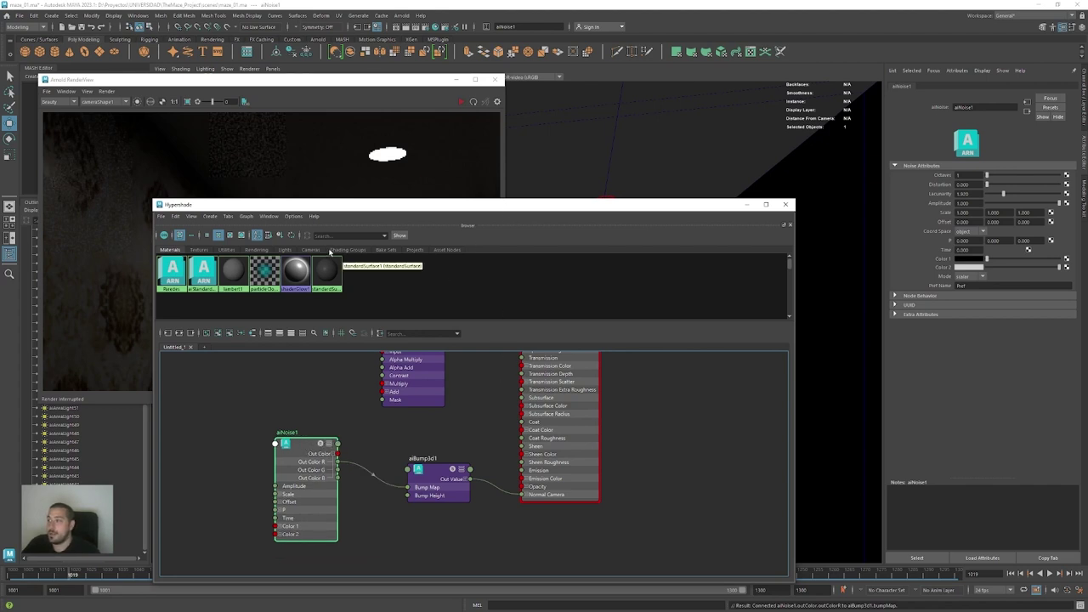
Lower the Hypershade window to uncover more of the render and set the aiBump3d's Bump Height to 0.05
left_click_drag(412, 210, 412, 266)
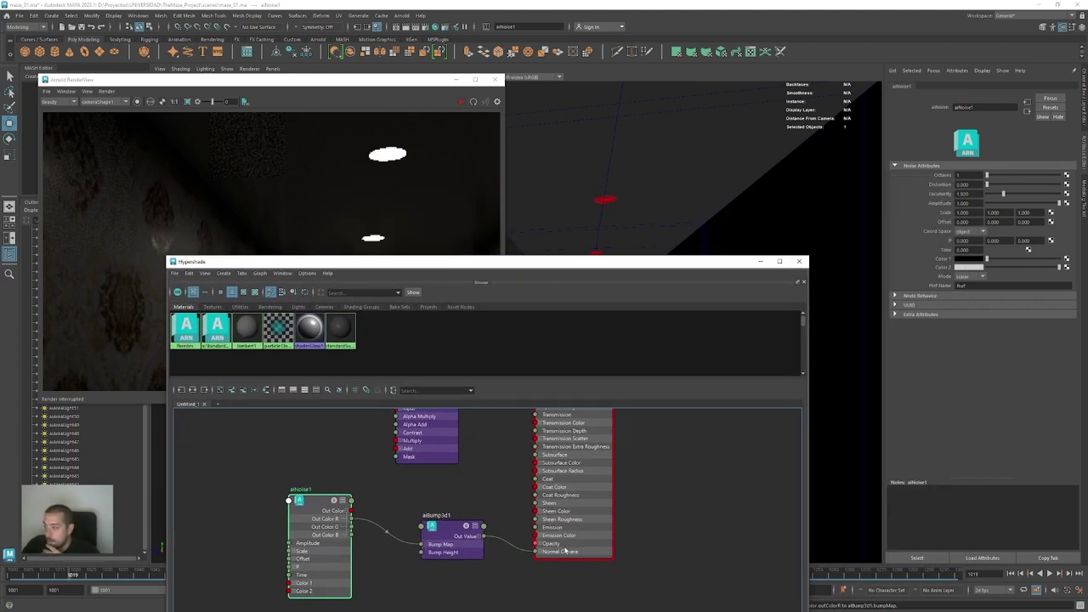
left_click(449, 529)
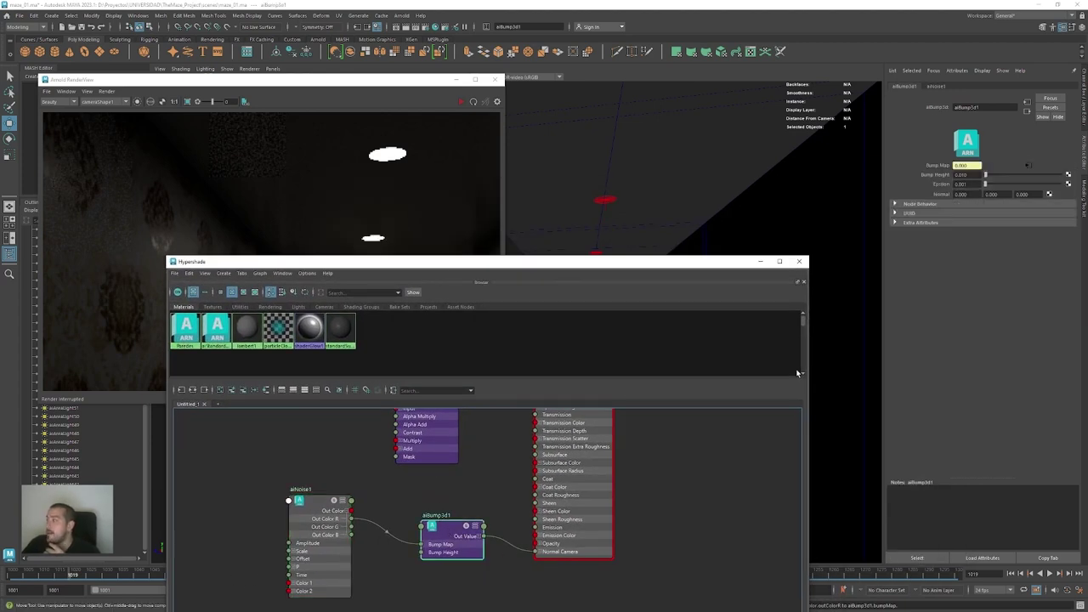
double_click(962, 175)
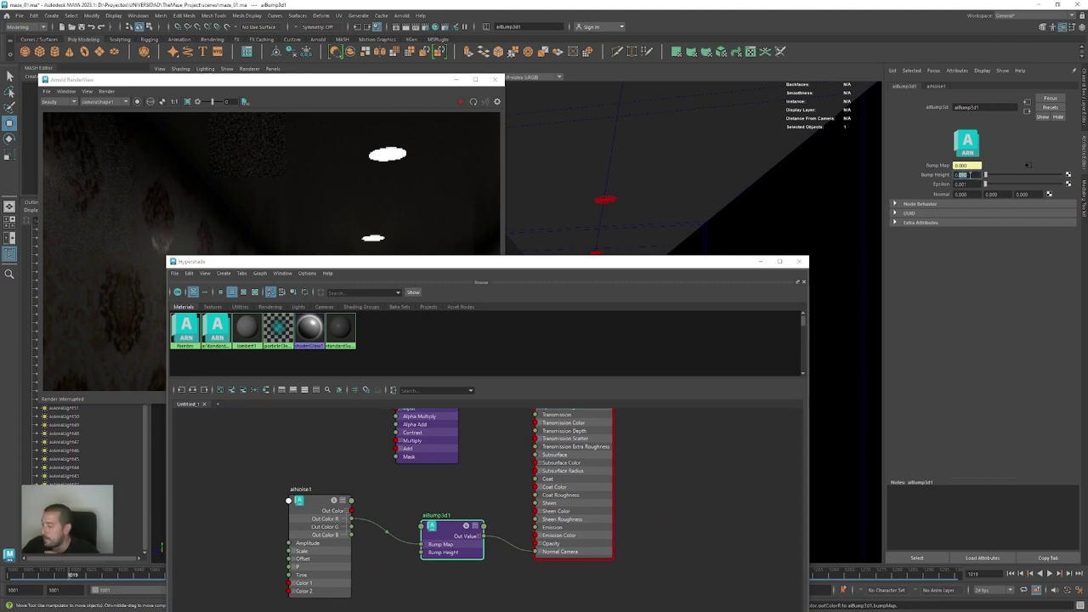
type("0.05")
key("Return")
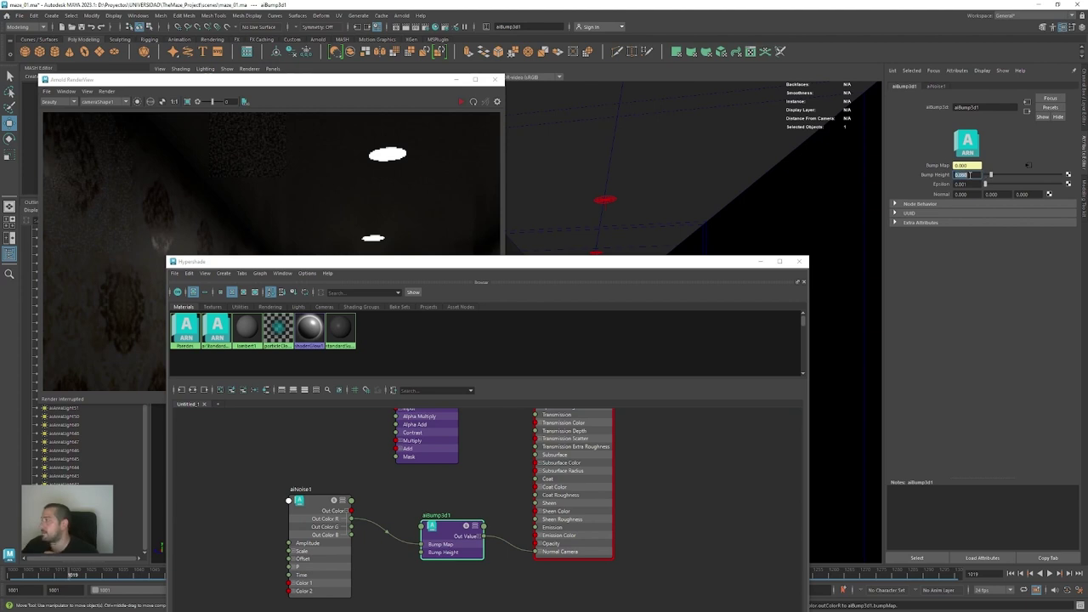
Run the Arnold preview render briefly to check the bump on the corridor walls, then stop it
left_click(272, 88)
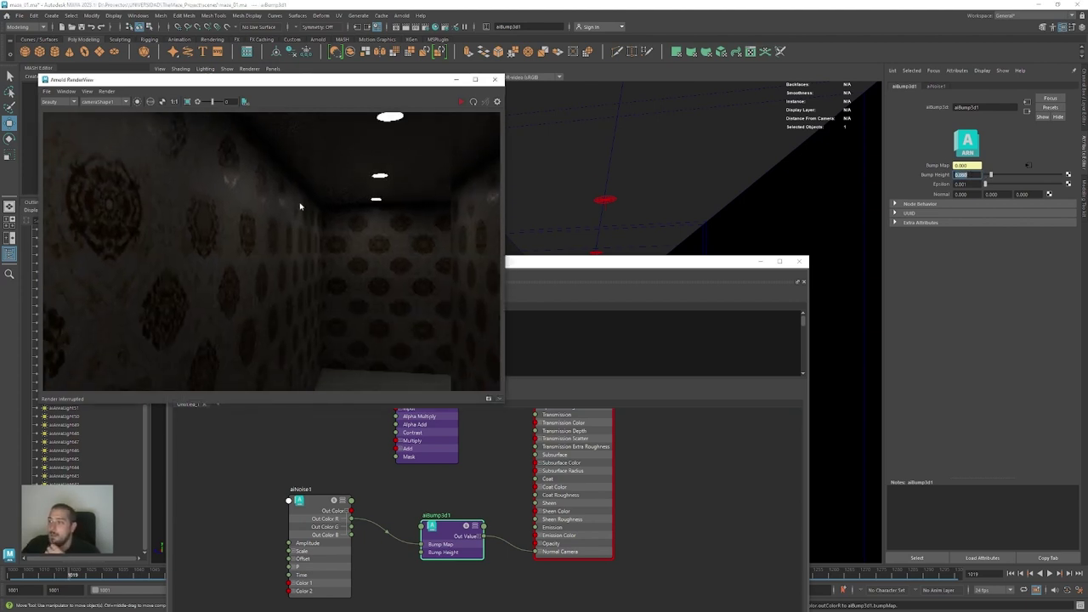
left_click(460, 102)
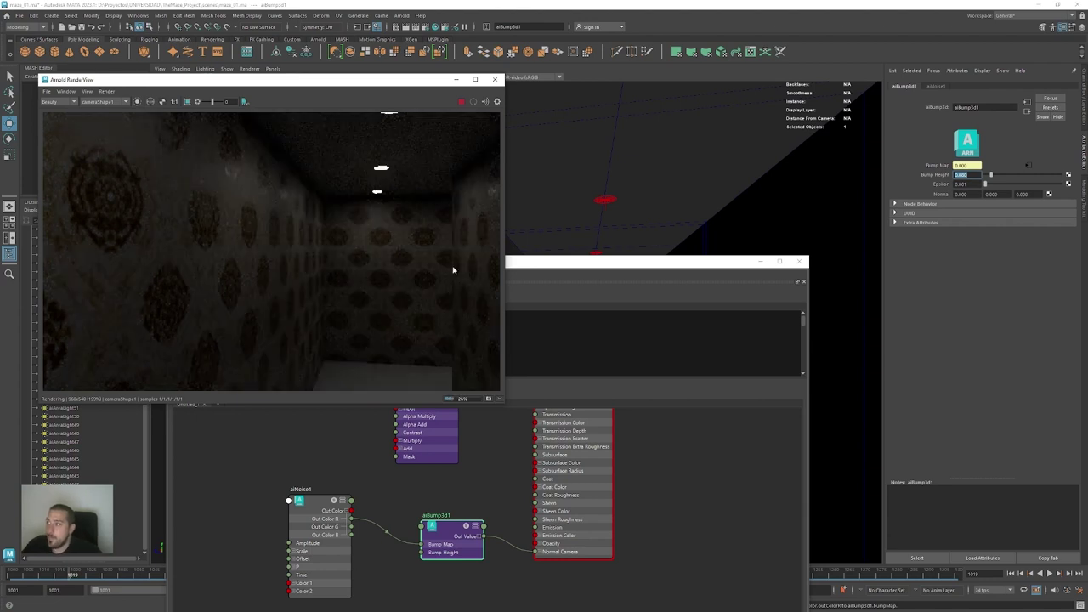
left_click(461, 101)
Set the aiNoise node's Scale to 0.01 on all three axes
left_click(323, 508)
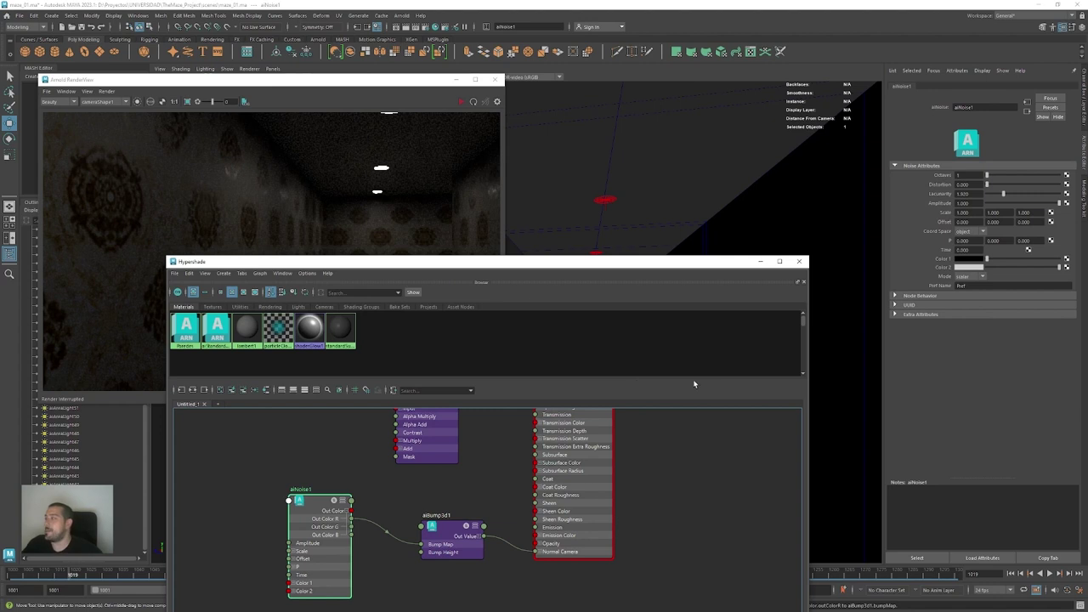
left_click(974, 213)
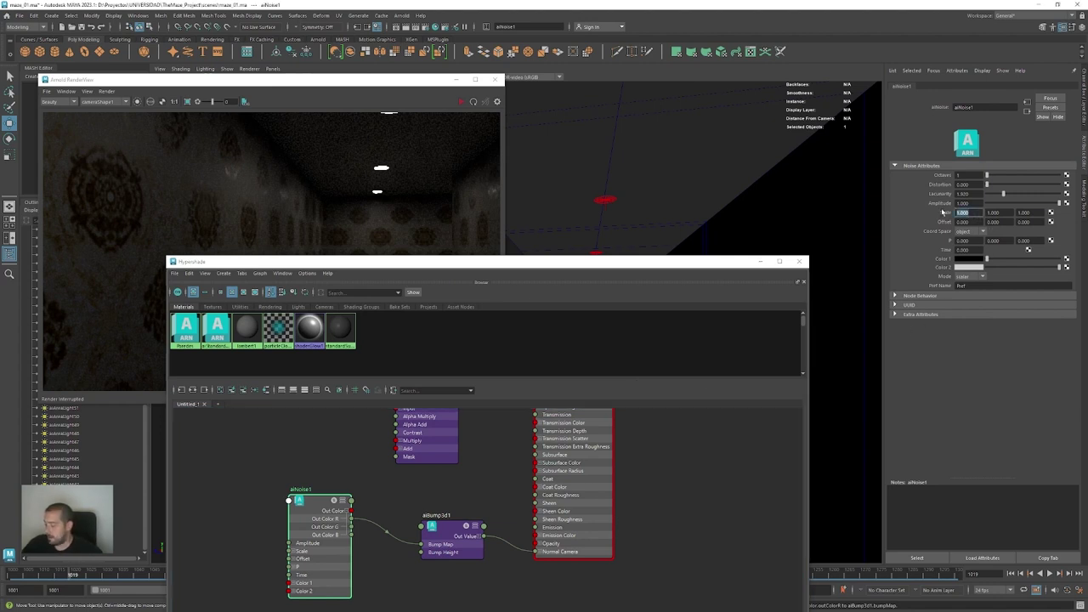
type(".")
key("Return")
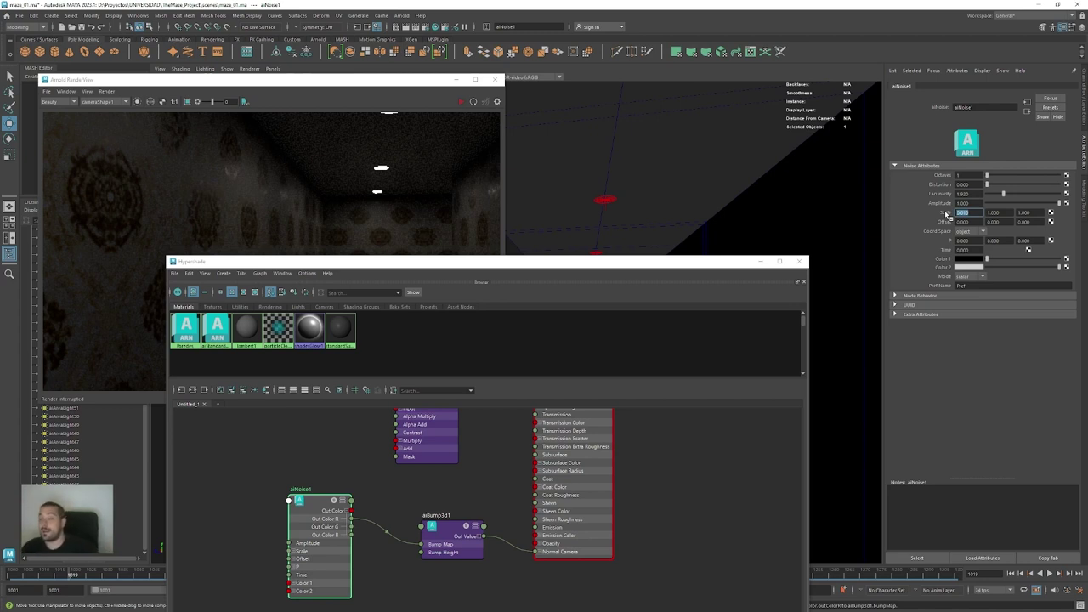
left_click_drag(1005, 213, 979, 214)
type("0.010")
key("Tab")
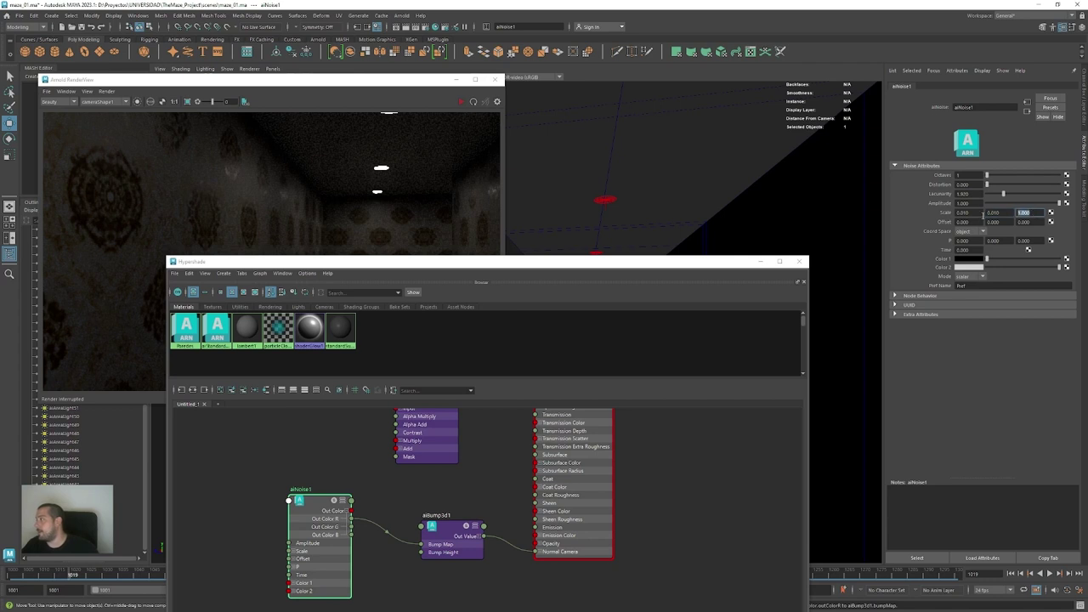
type("0.01")
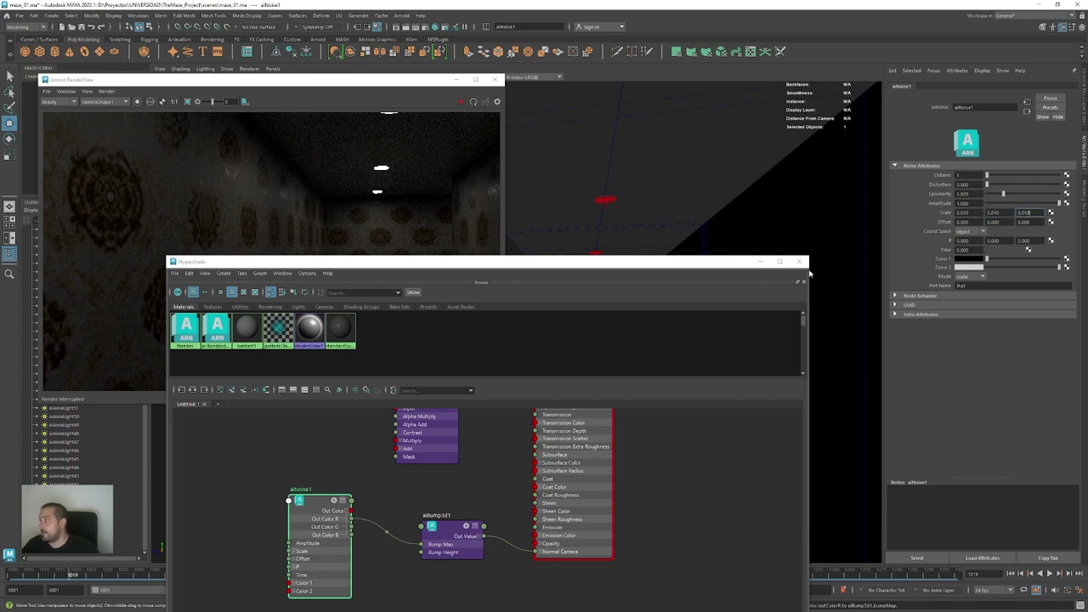
Restart the Arnold preview render and limit it to a crop region on the patterned wall near the ceiling
left_click_drag(435, 262, 457, 271)
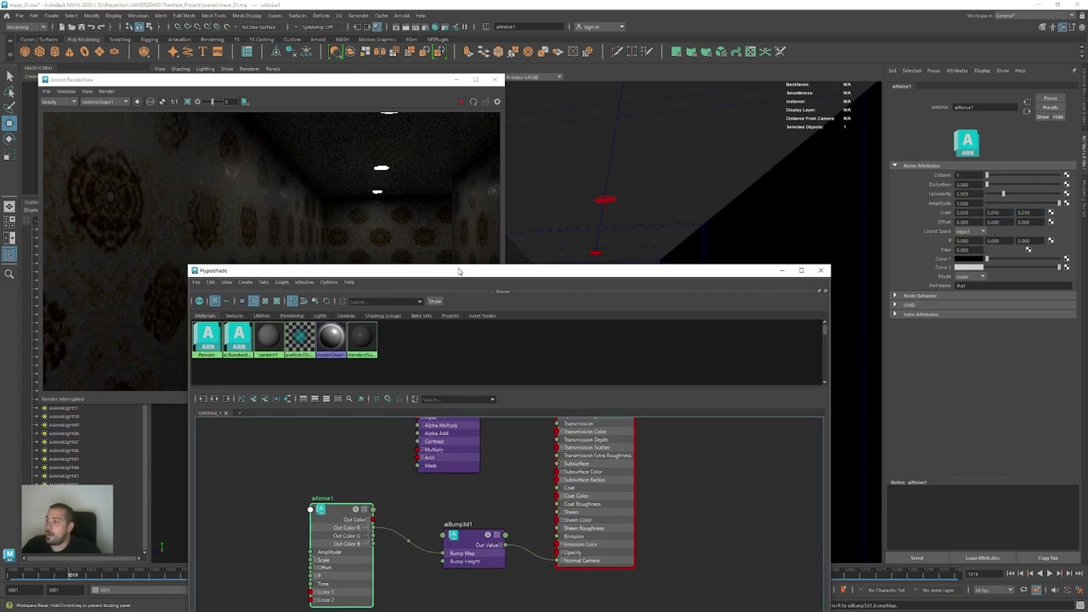
left_click(460, 107)
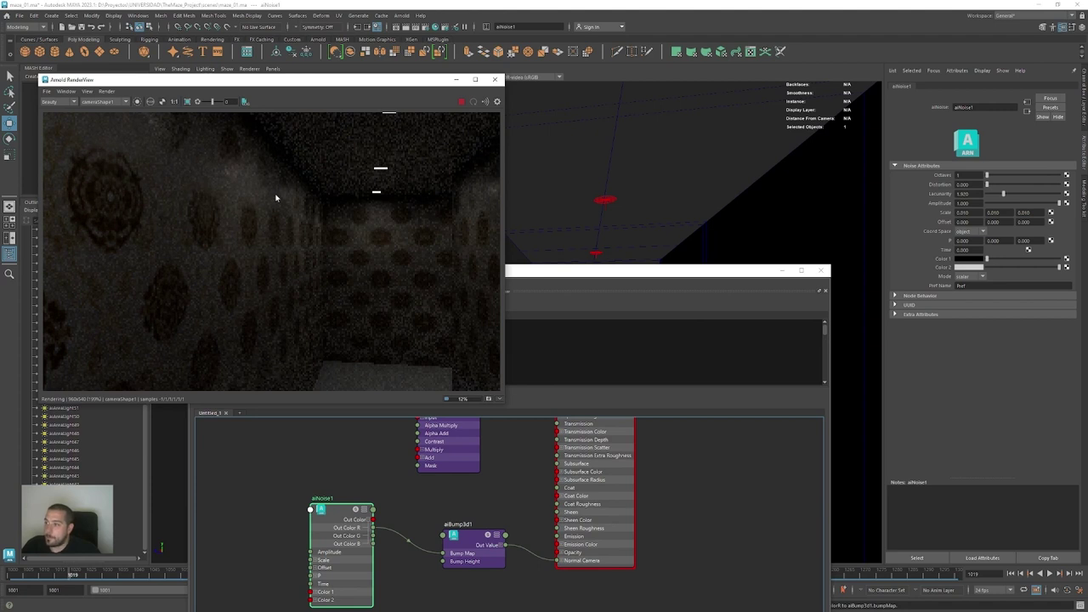
scroll(275, 202, "up", 3)
left_click_drag(177, 166, 387, 349, "shift")
middle_click_drag(289, 307, 319, 284)
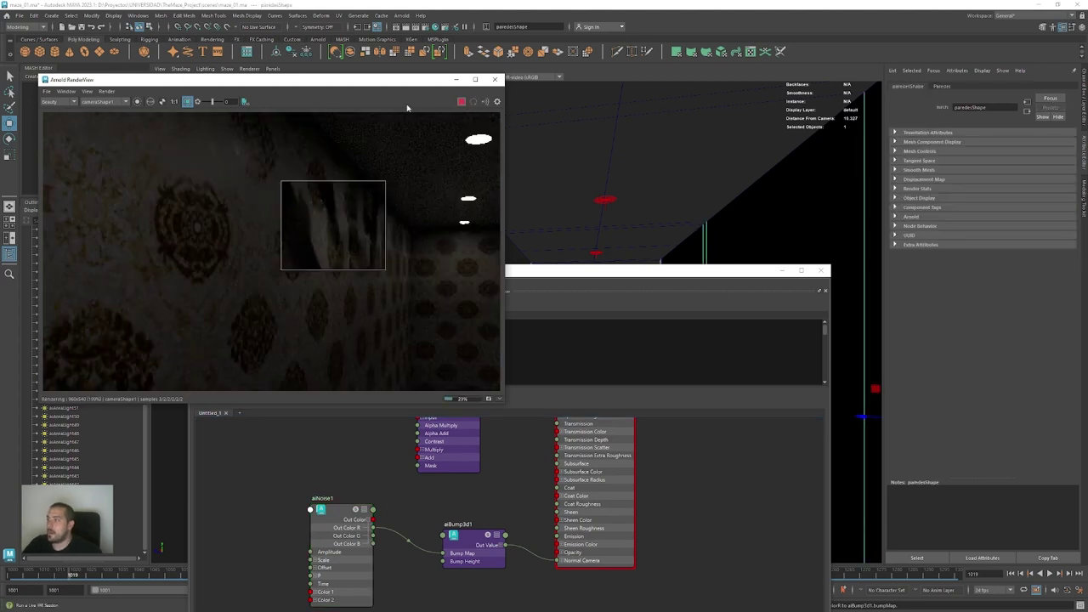
Set the aiNoise node's Scale to 500 on all three axes
left_click(340, 515)
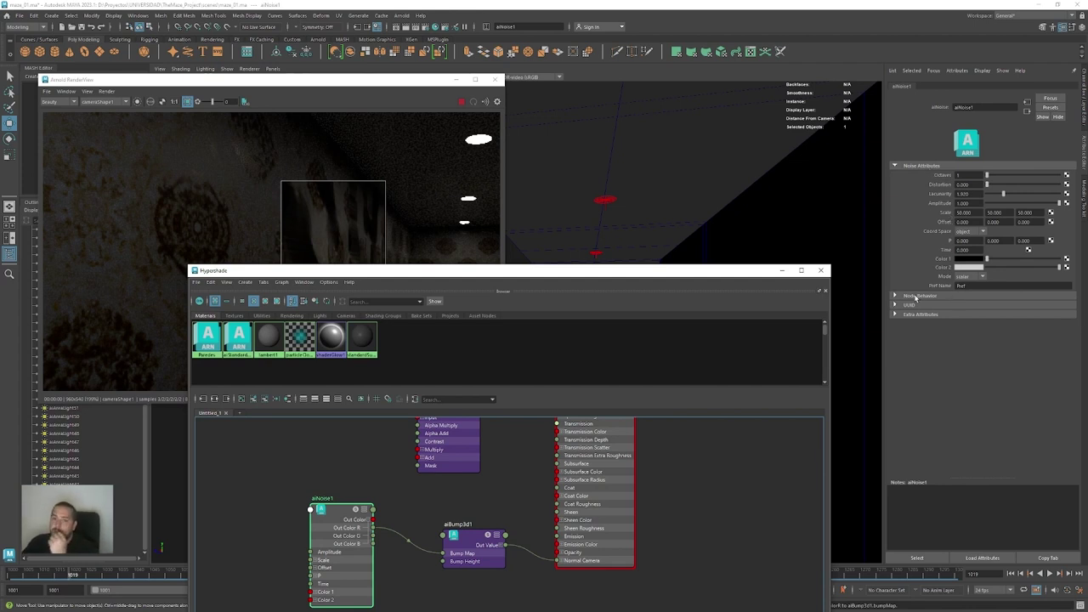
left_click_drag(980, 214, 949, 215)
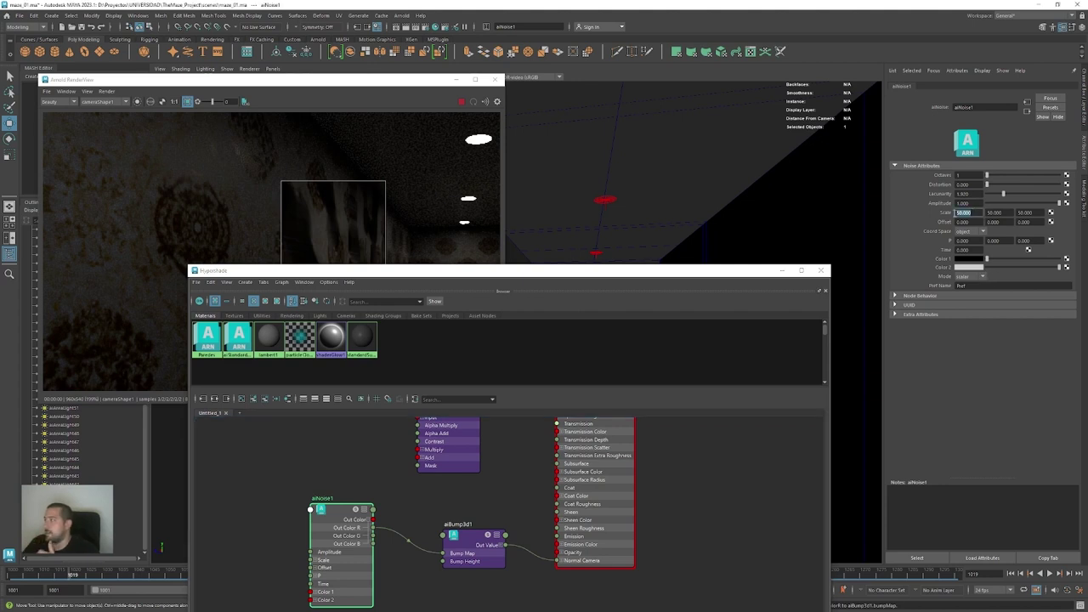
type("500")
key("Return")
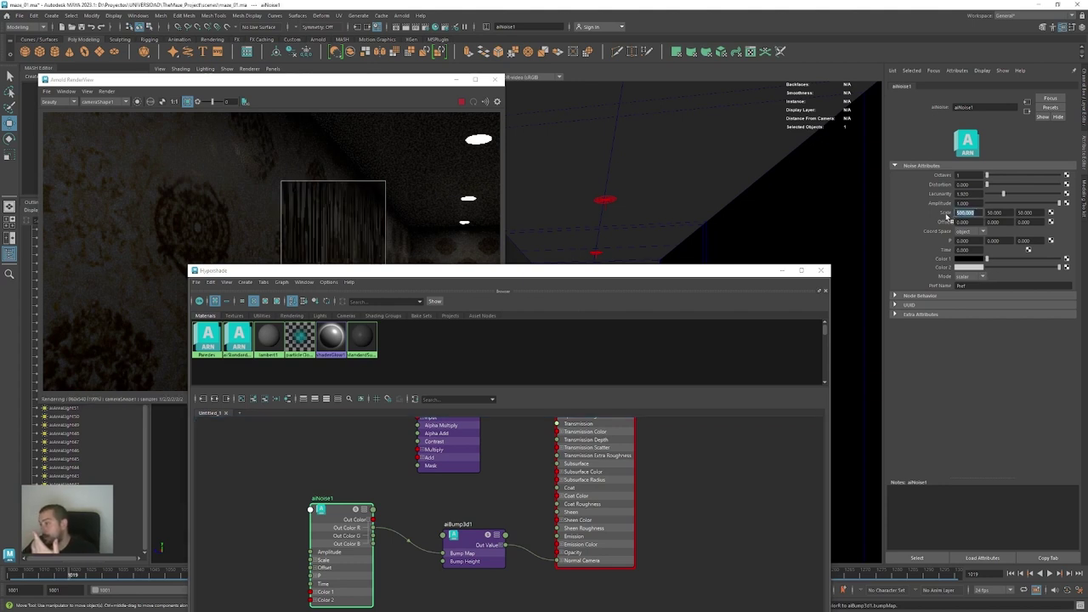
key("Tab")
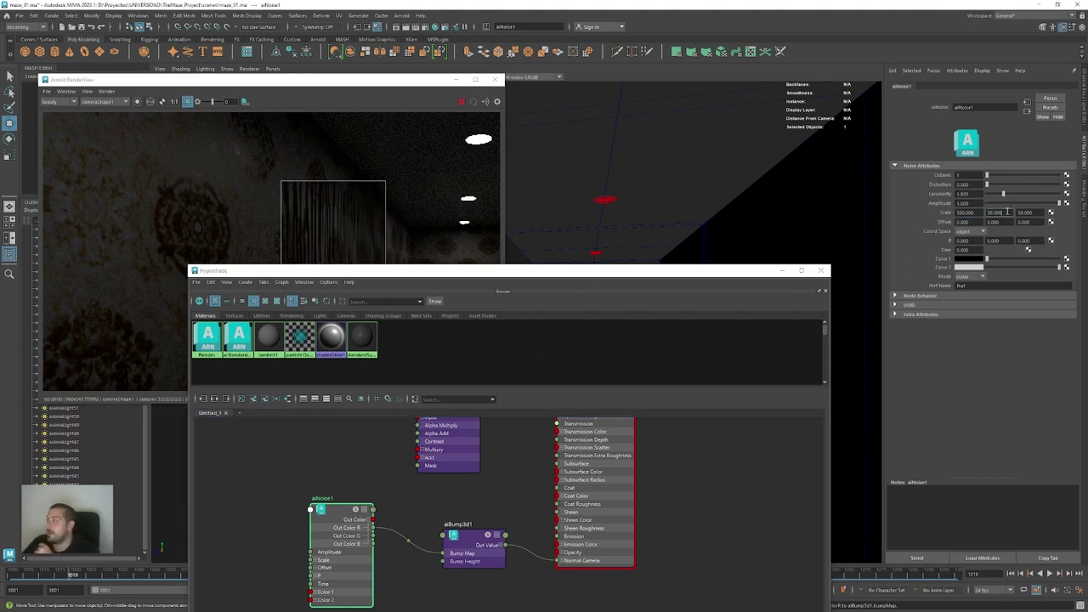
type("500")
key("Return")
key("Tab")
type("500")
key("Return")
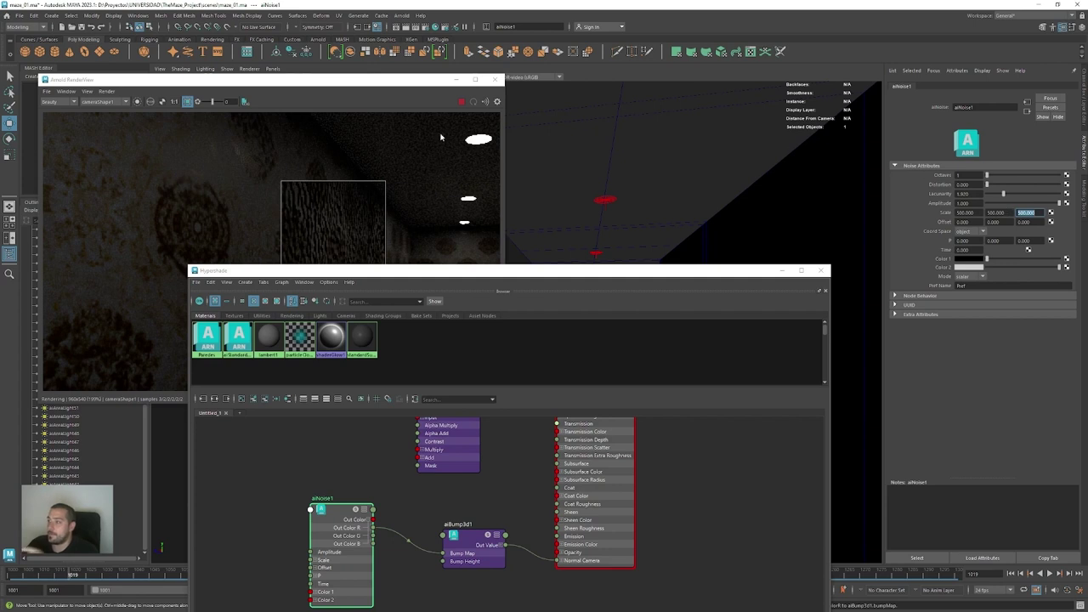
Examine the noise bump up close inside the wall's render region
left_click(331, 245)
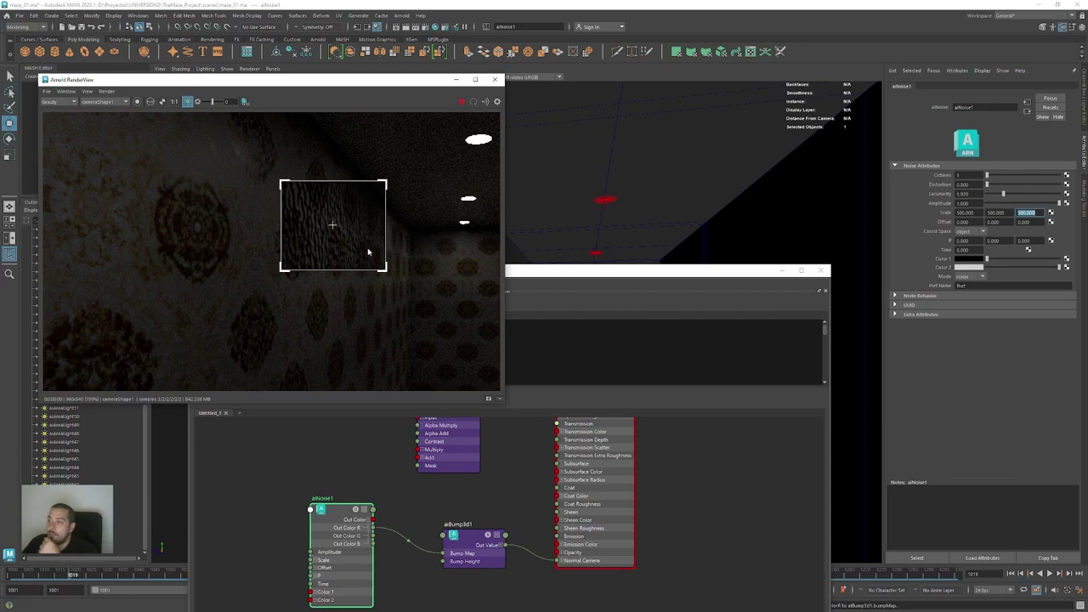
scroll(327, 255, "up", 3)
middle_click_drag(332, 247, 314, 275)
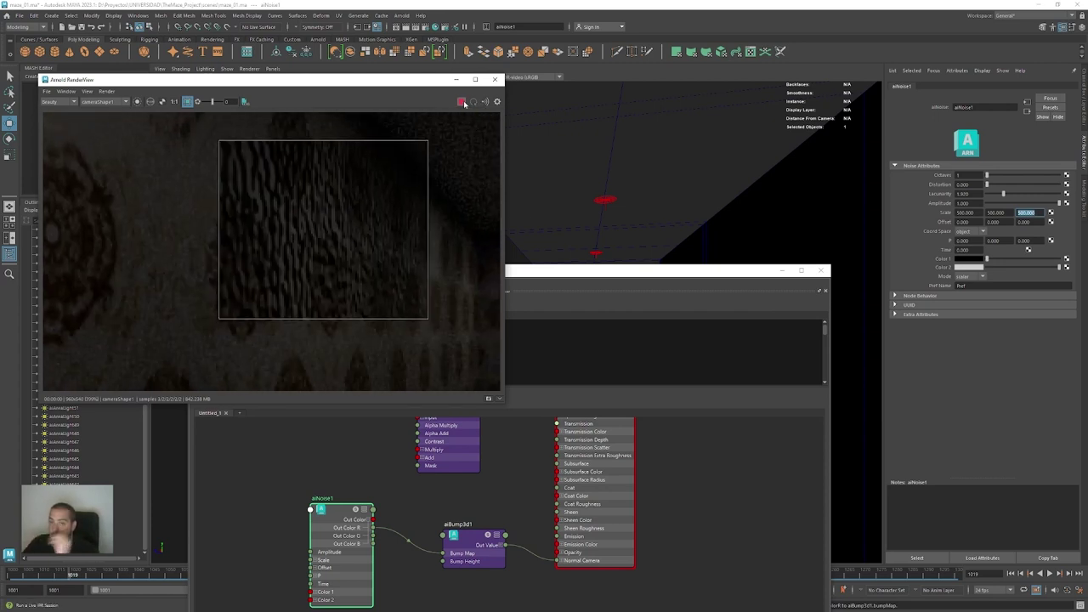
Set the aiNoise node's Scale to 2000 on all three axes
left_click(974, 213)
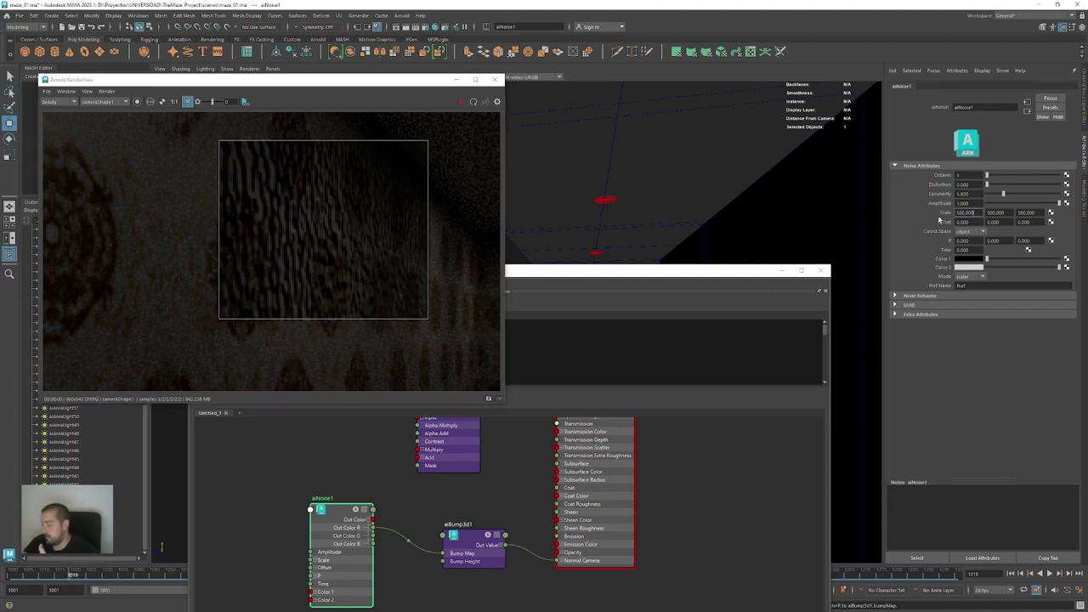
left_click_drag(982, 214, 950, 216)
type("5")
double_click(1003, 212)
type("2000")
double_click(1038, 213)
type("20")
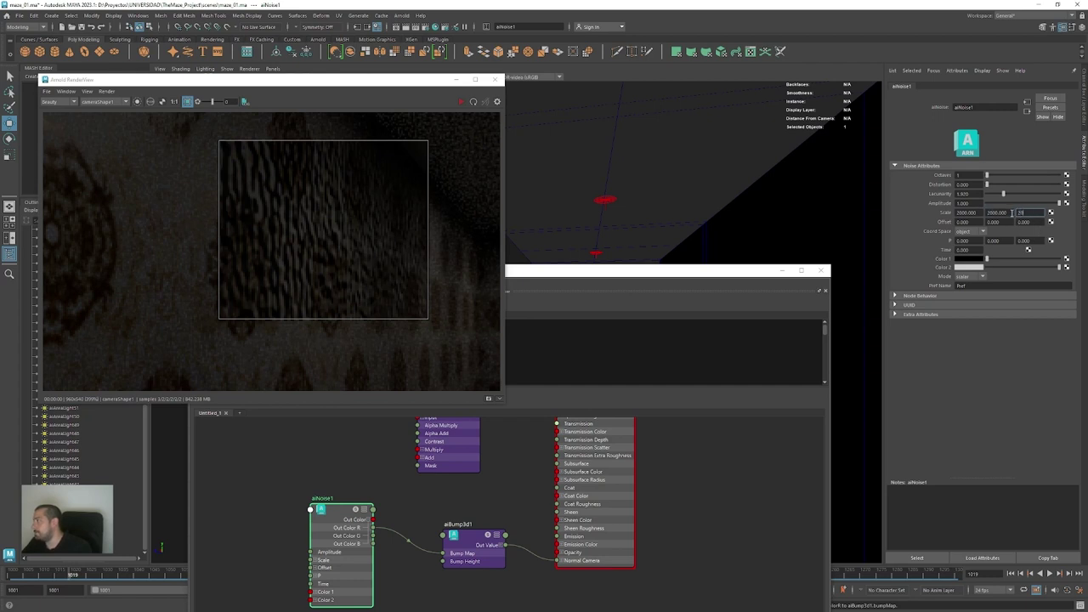
key("Return")
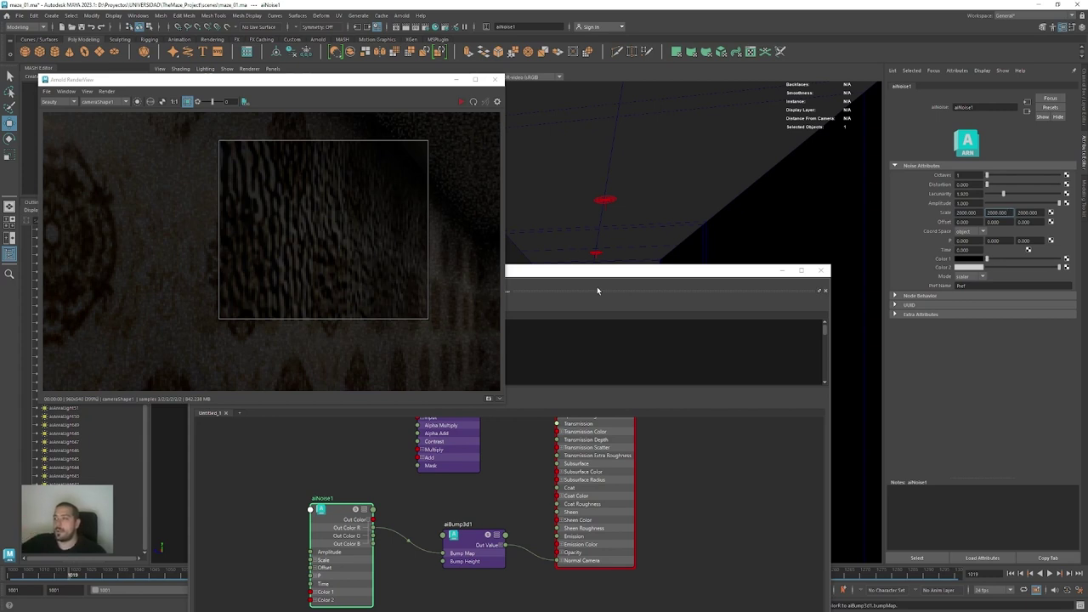
Rerun the Arnold preview render and inspect the finer bump grain in the wall's crop region
left_click(462, 102)
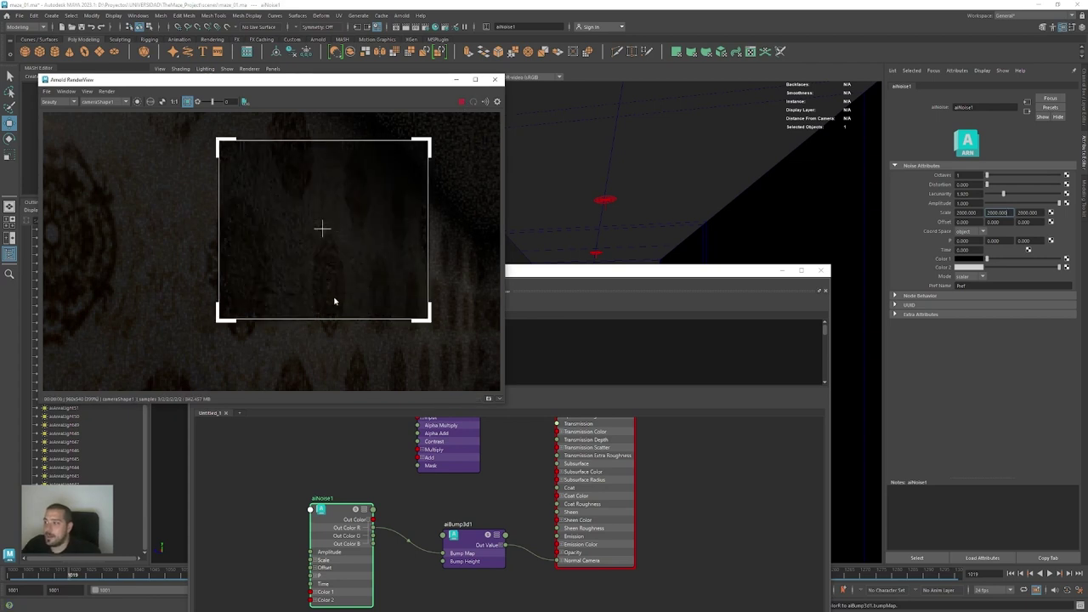
scroll(264, 255, "up", 1)
middle_click_drag(269, 262, 306, 266)
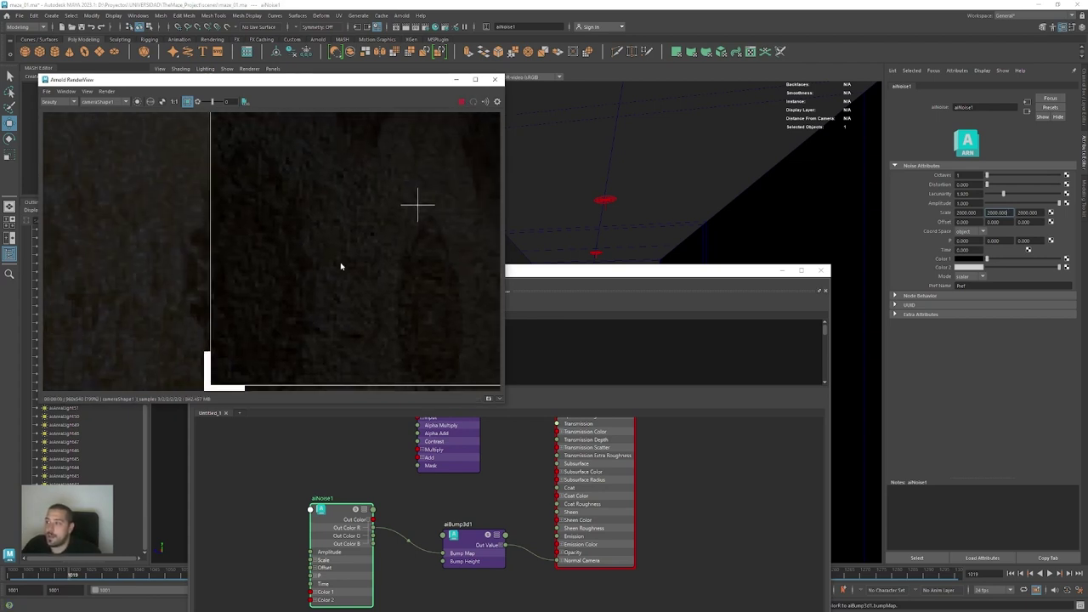
scroll(340, 285, "down", 3)
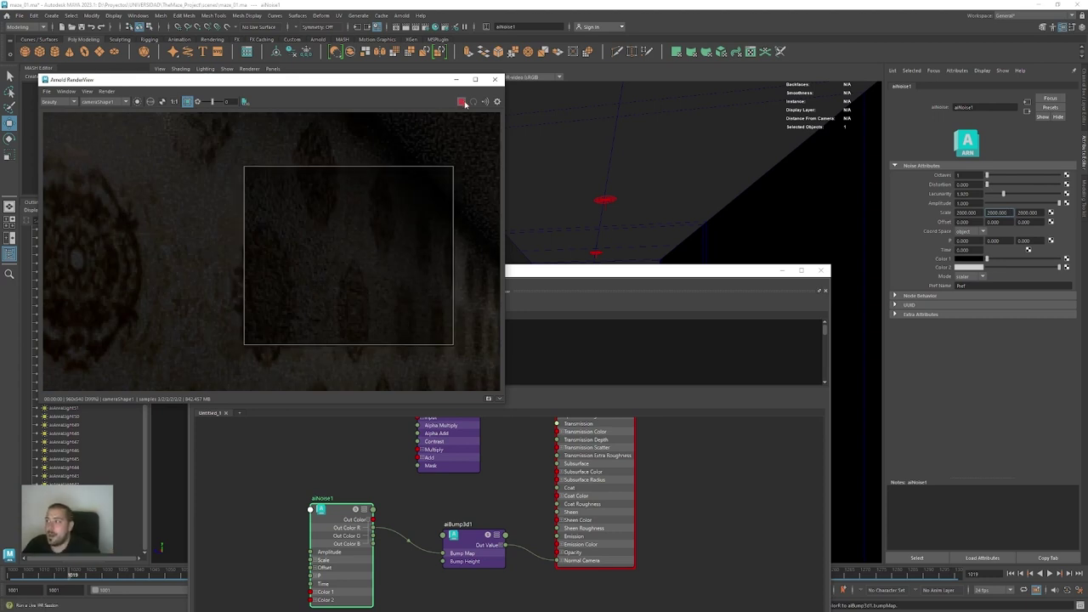
middle_click_drag(393, 272, 310, 252)
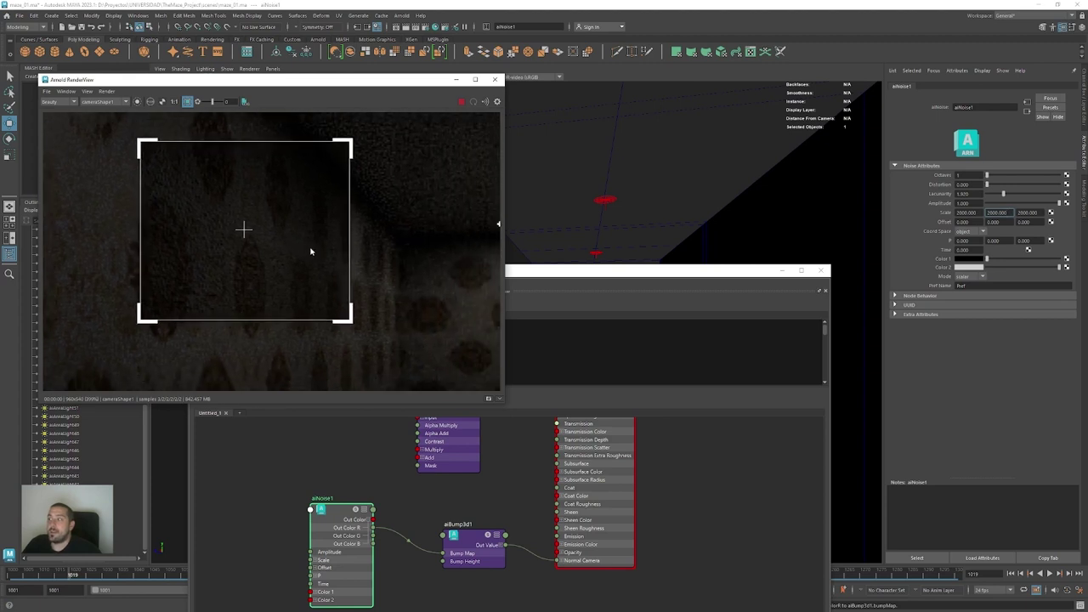
Set the aiBump3d1 node's Bump Height to 0.01
middle_click_drag(366, 284, 305, 273)
scroll(248, 253, "down", 1)
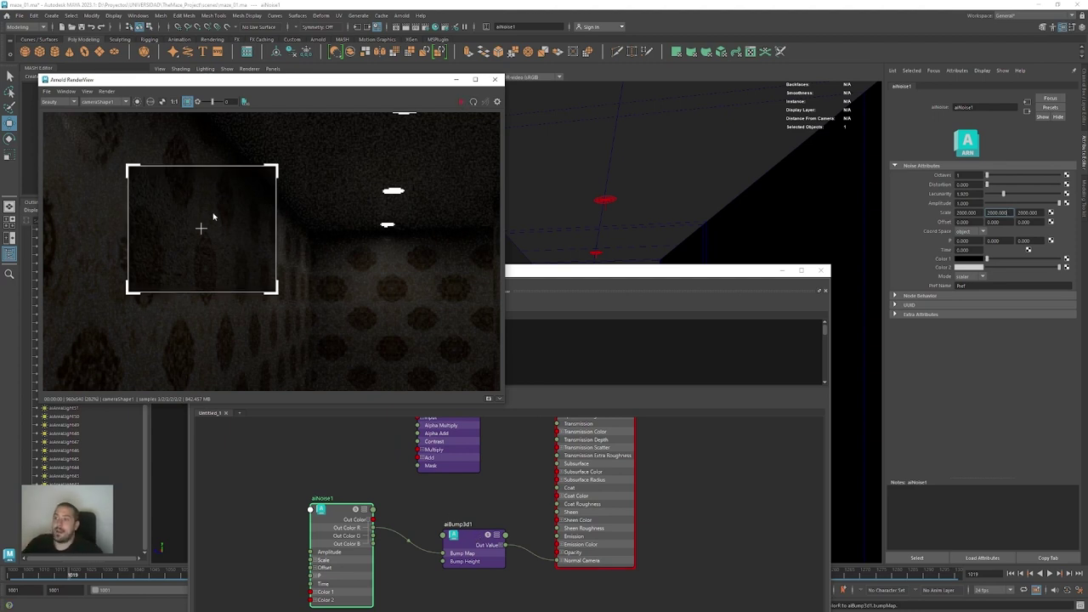
left_click(463, 537)
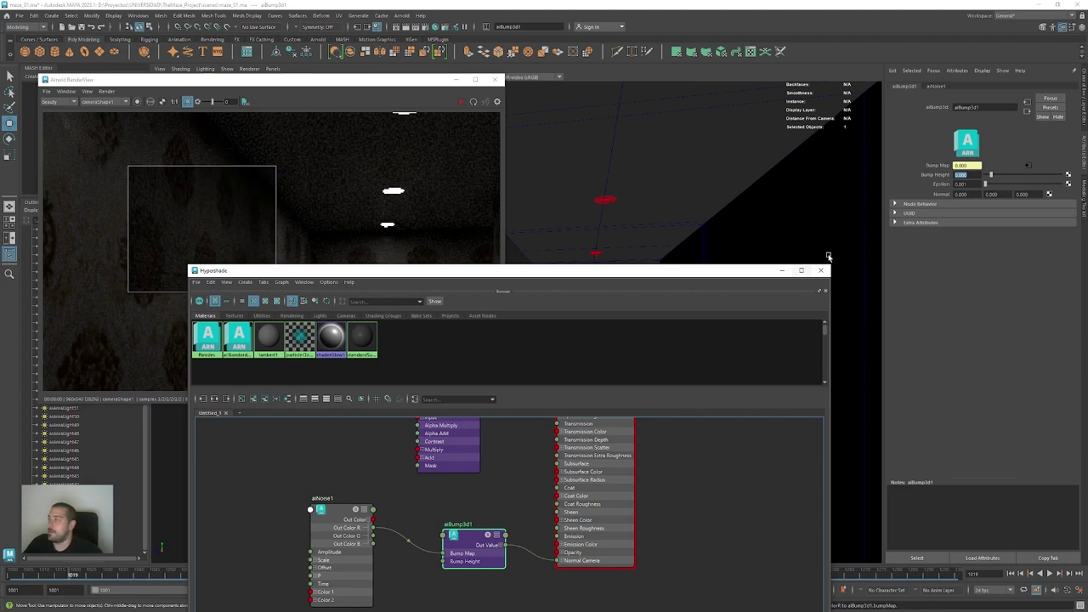
left_click(961, 174)
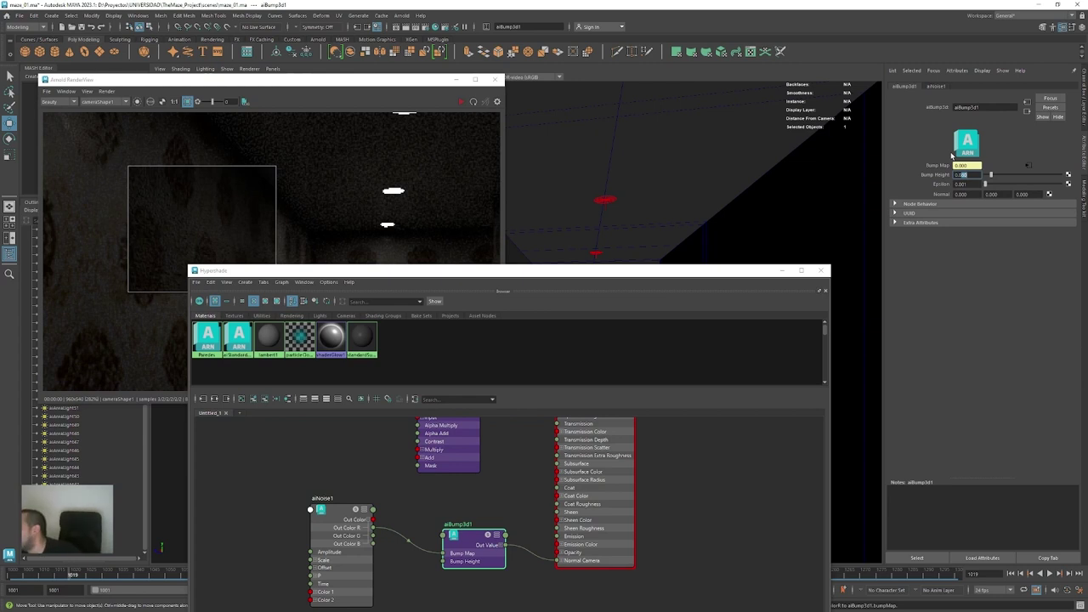
type("1")
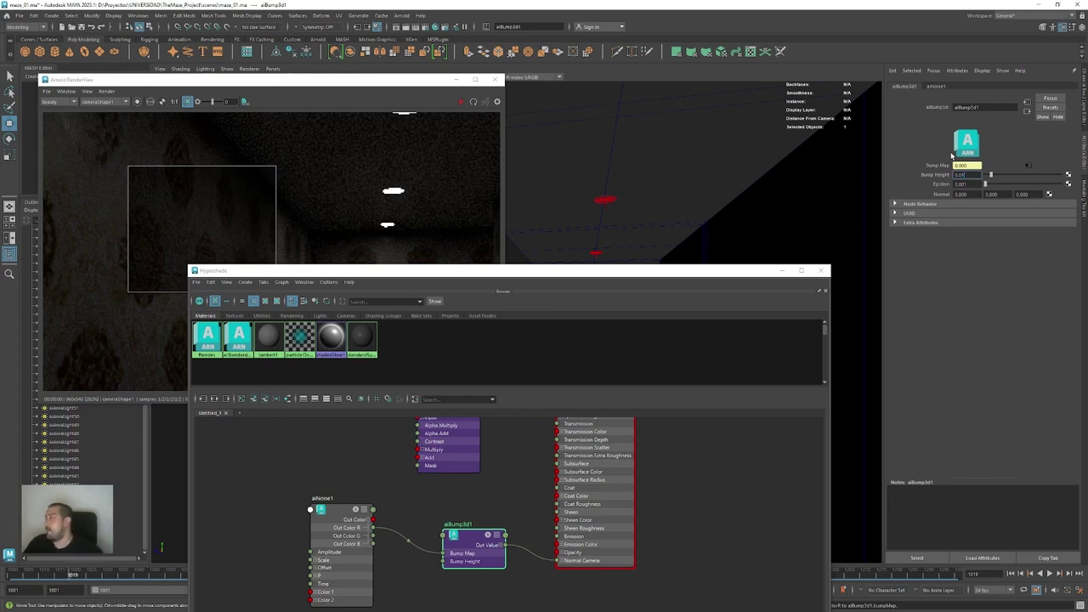
key("Return")
Lower the aiNoise1 node's Amplitude to about 0.38 and inspect the bump grain in the wall's render region
left_click(155, 309)
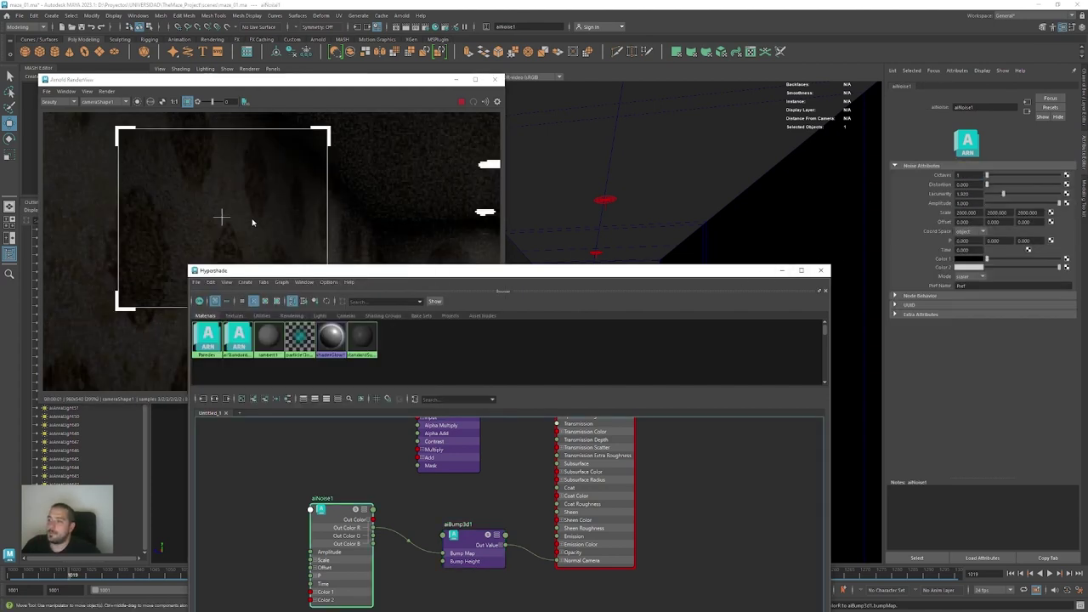
left_click_drag(1059, 204, 1015, 207)
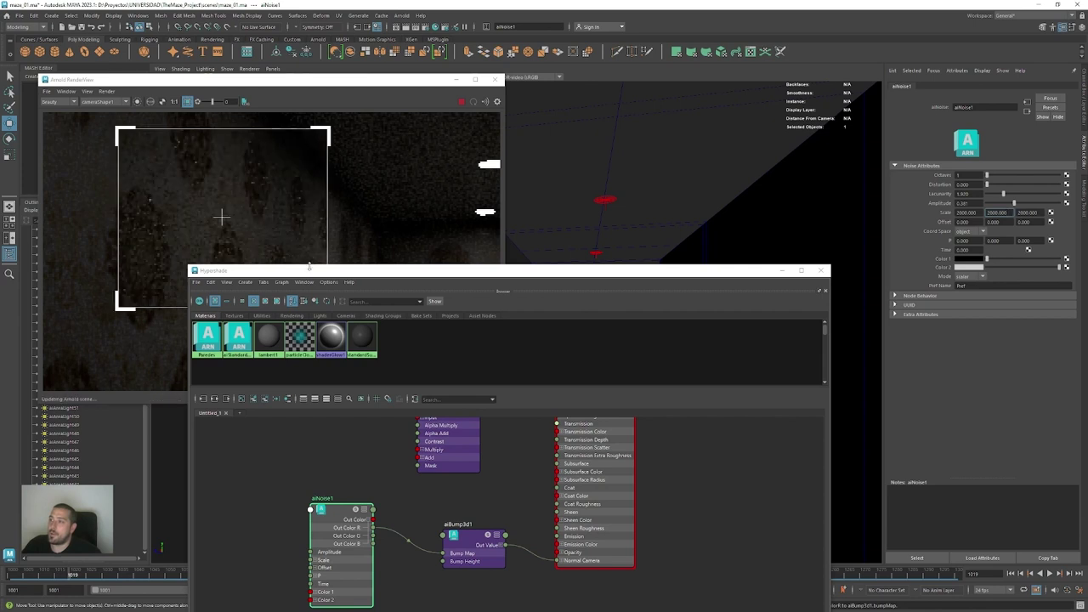
left_click_drag(312, 274, 283, 351)
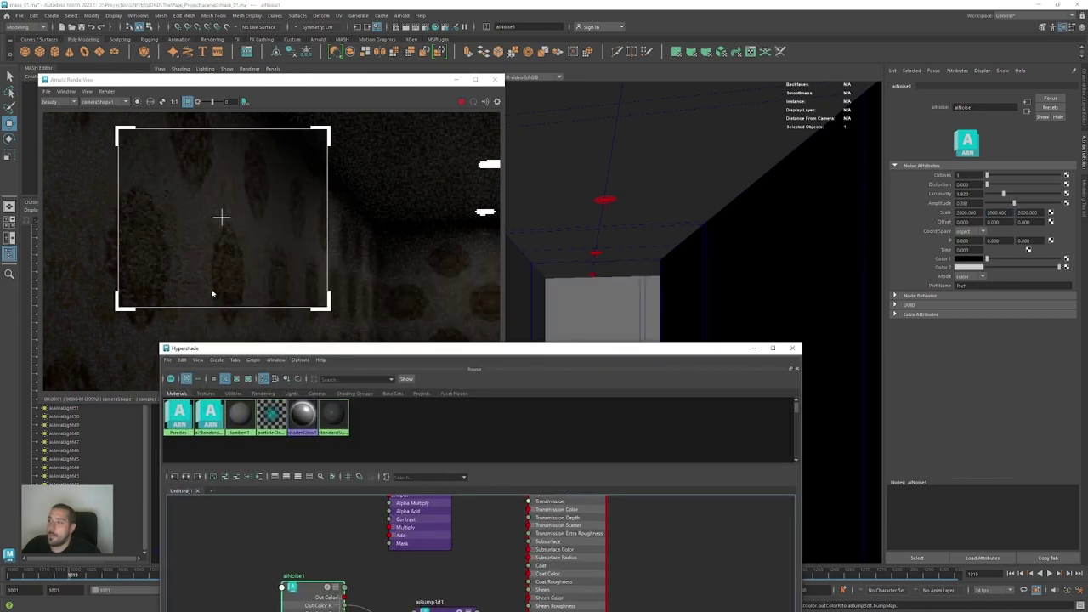
scroll(196, 277, "up", 3)
scroll(257, 241, "down", 2)
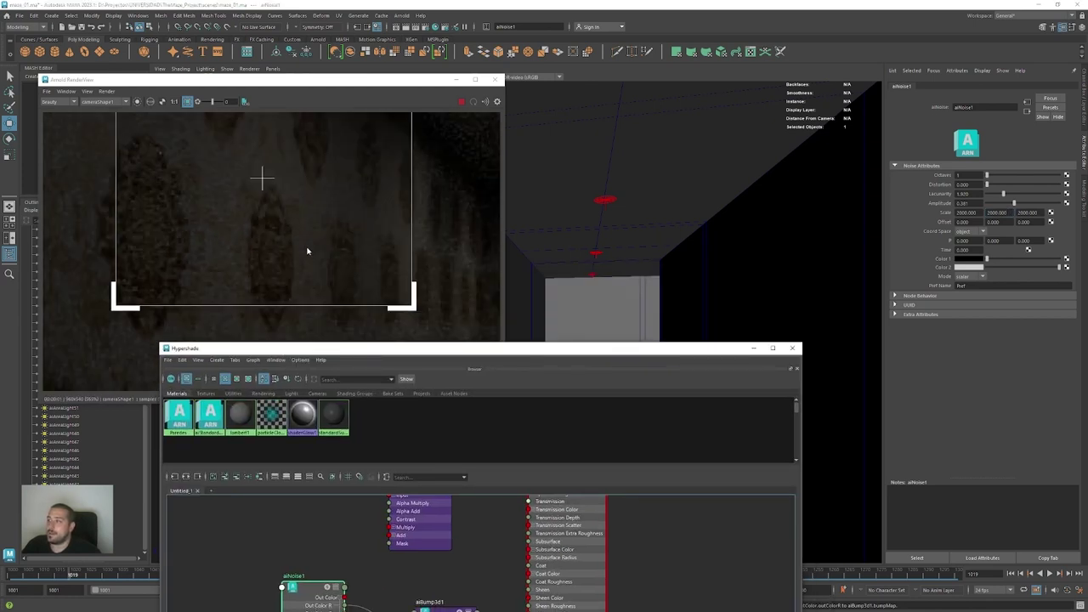
left_click(307, 247)
scroll(306, 248, "down", 2)
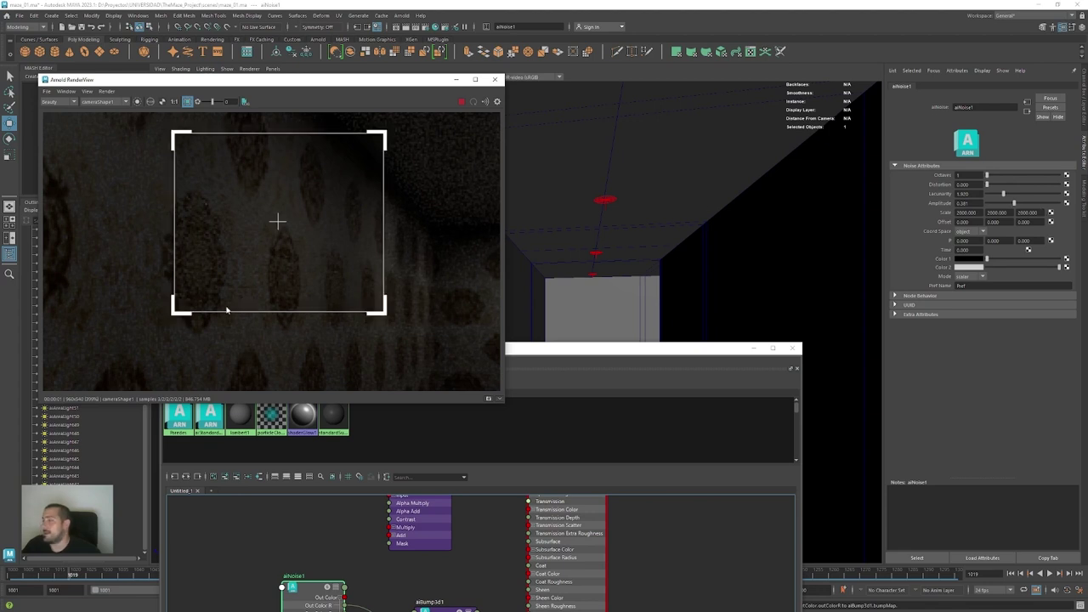
scroll(324, 276, "down", 2)
middle_click_drag(335, 301, 328, 272)
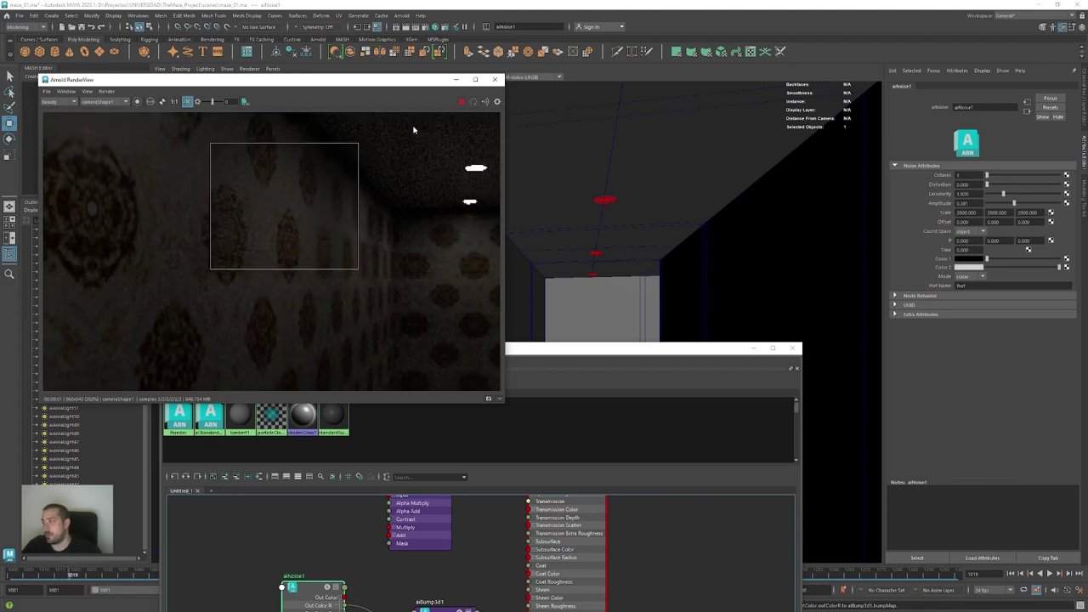
Stop the Arnold preview and set the render image size preset to HD_1080
left_click(460, 103)
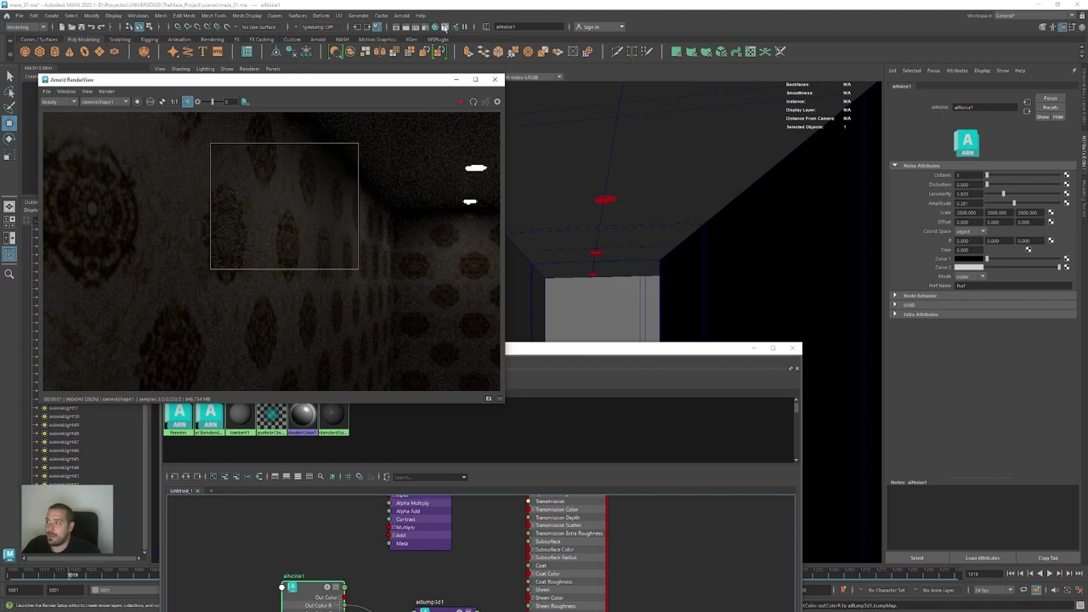
left_click(446, 26)
left_click(571, 160)
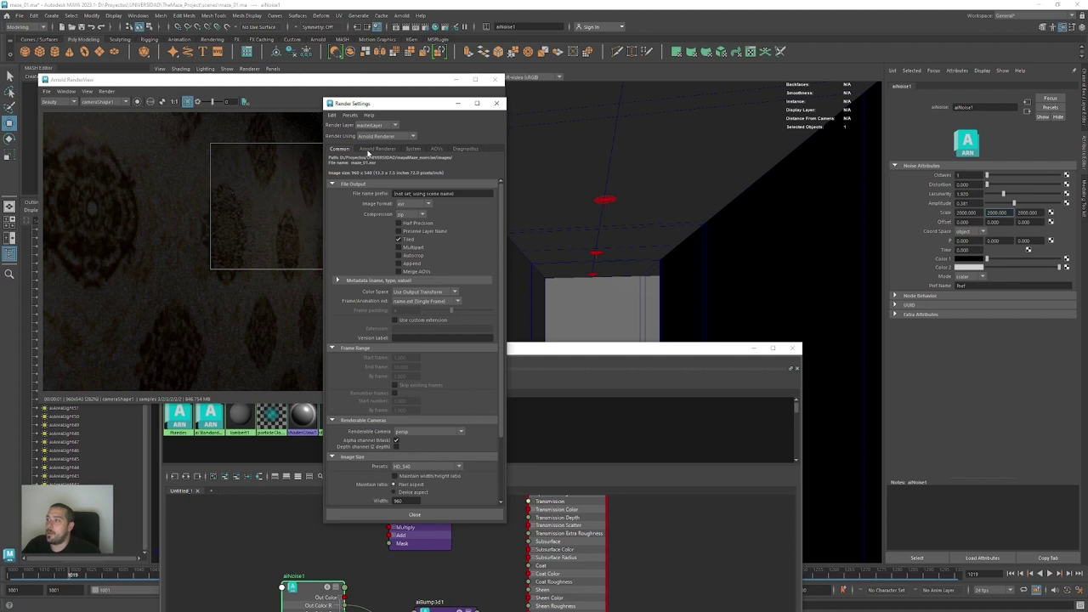
scroll(364, 315, "down", 2)
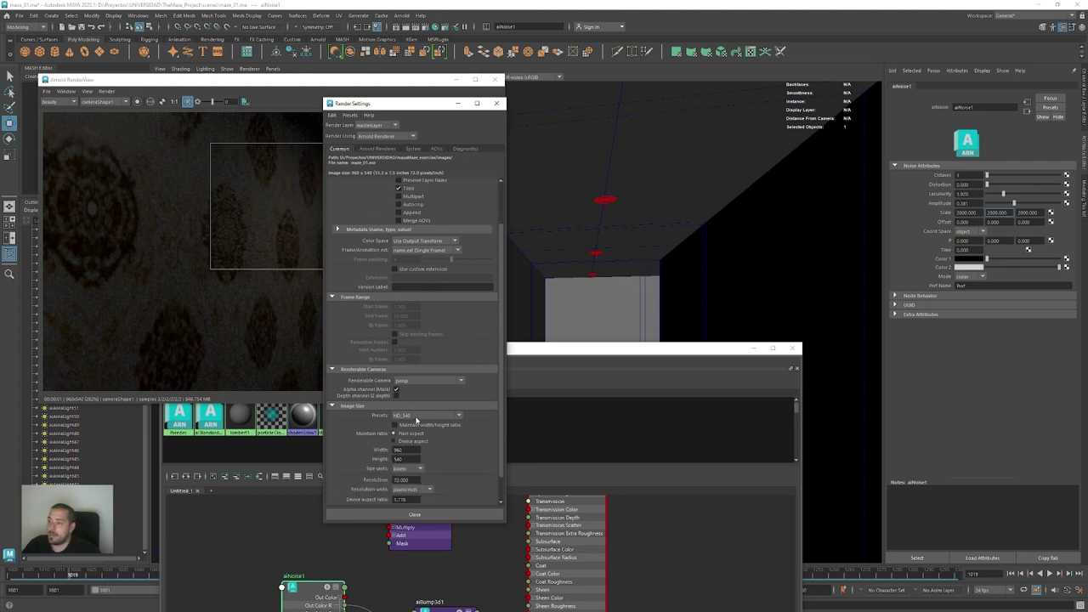
left_click(416, 416)
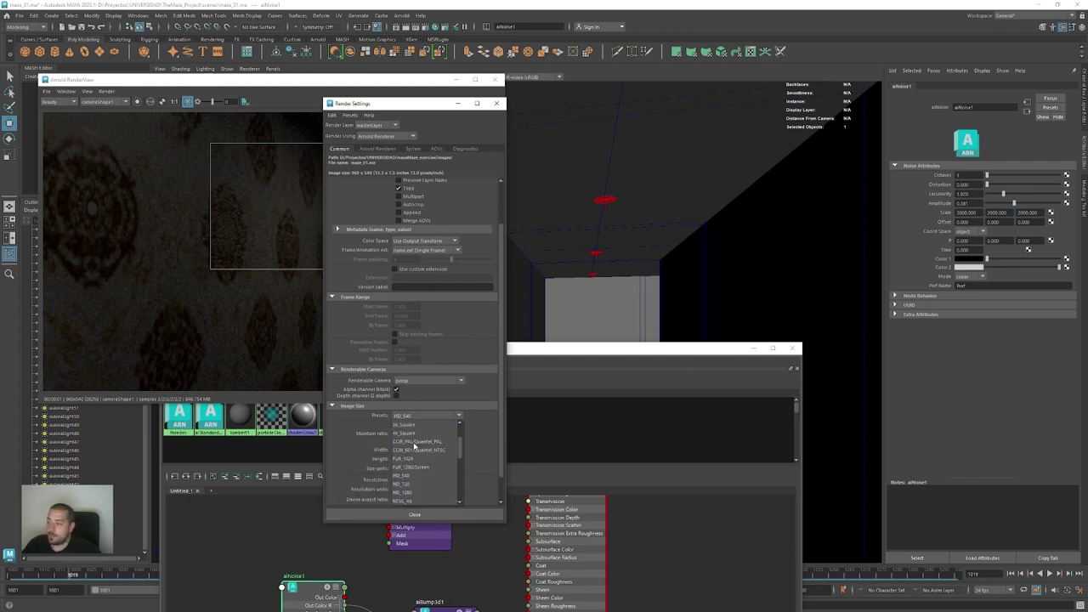
left_click(407, 493)
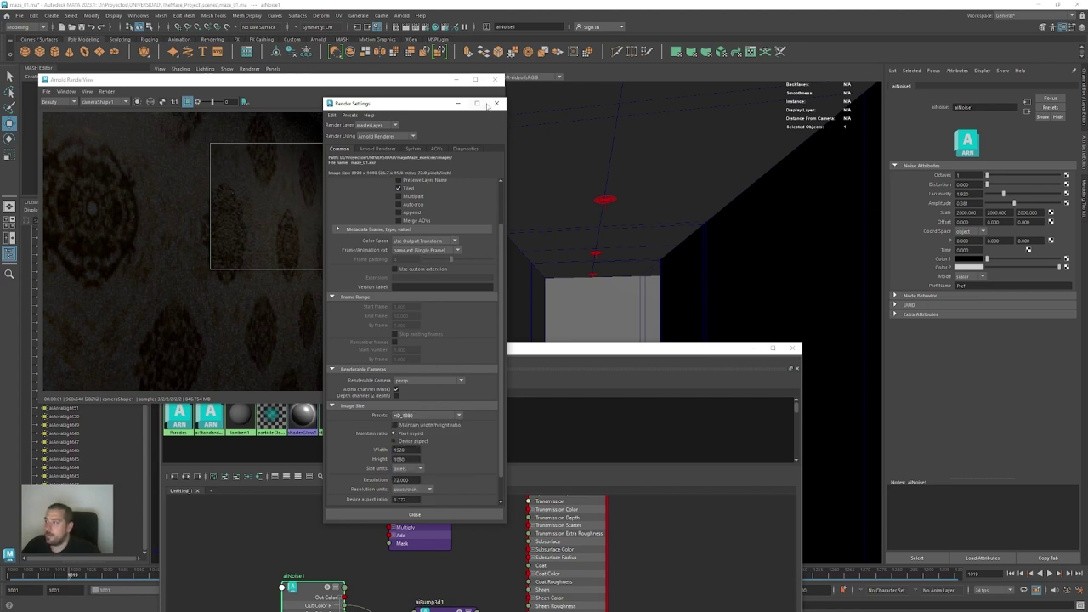
left_click(494, 104)
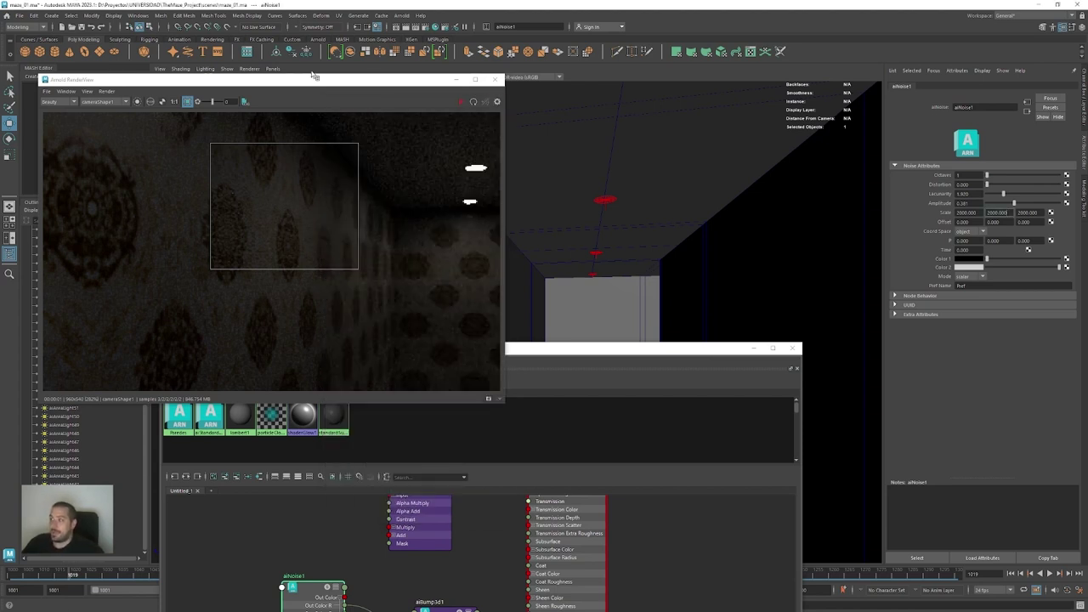
Rerun the Arnold preview of the corridor and draw a render region over the wallpaper on its left wall
left_click(461, 103)
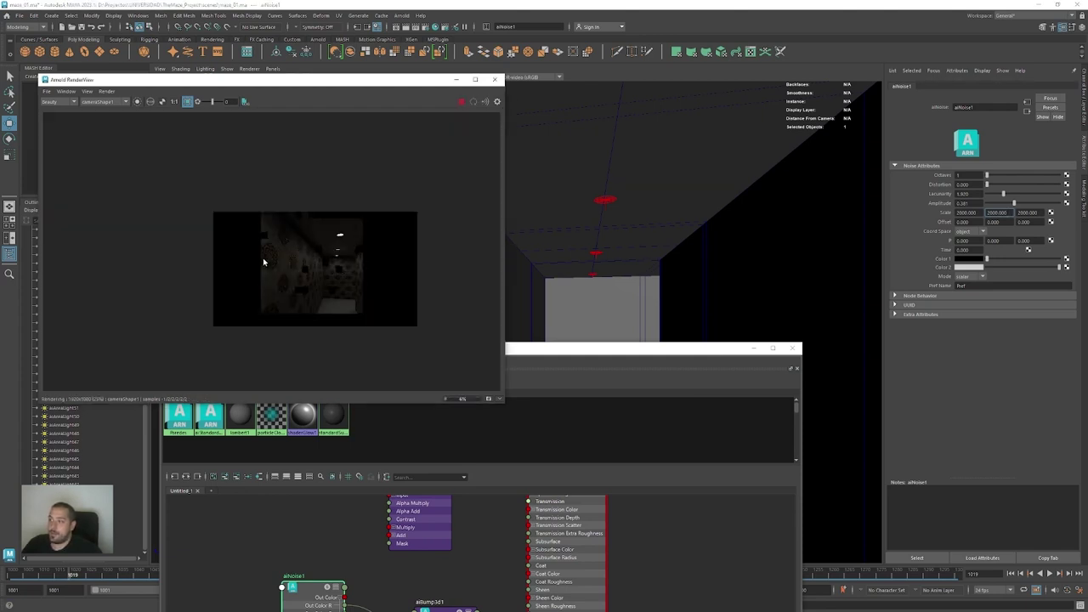
scroll(263, 257, "down", 2)
scroll(291, 281, "down", 1)
scroll(291, 272, "up", 2)
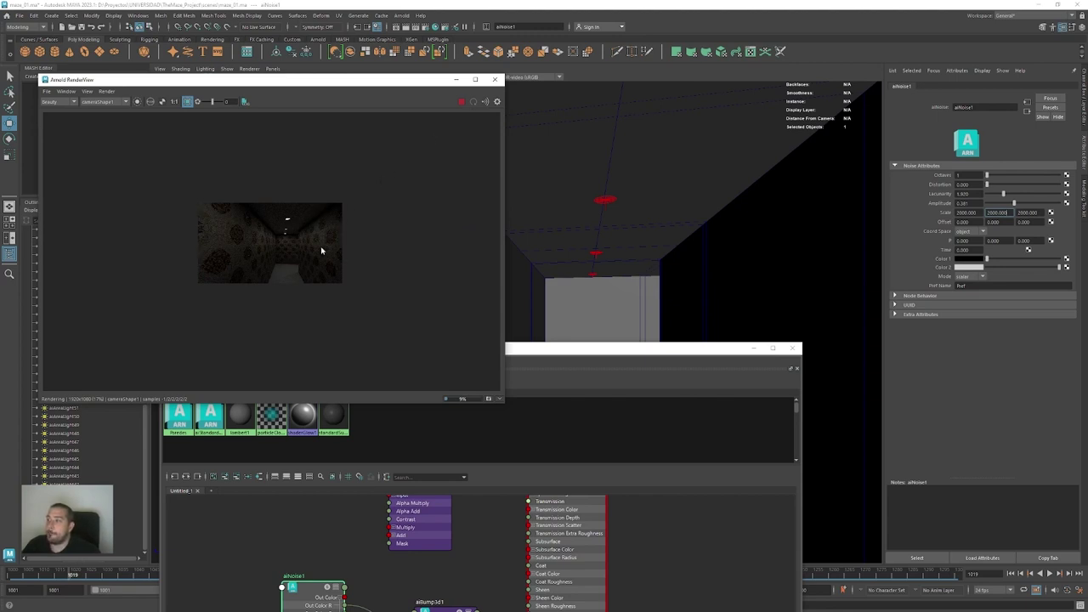
scroll(328, 245, "up", 2)
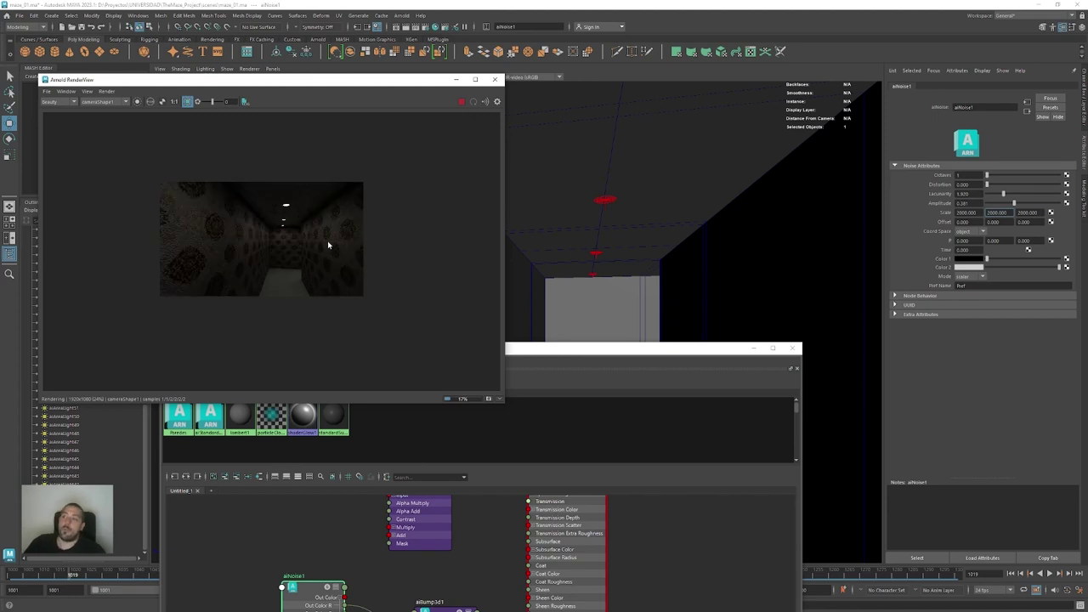
left_click_drag(185, 222, 236, 270)
scroll(209, 264, "up", 5)
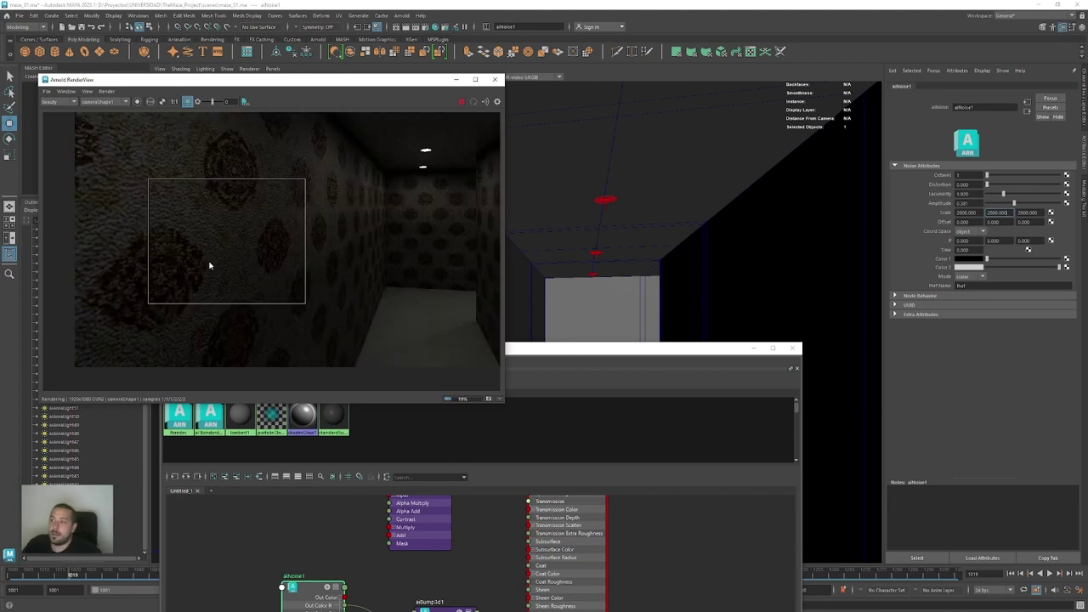
scroll(210, 266, "up", 2)
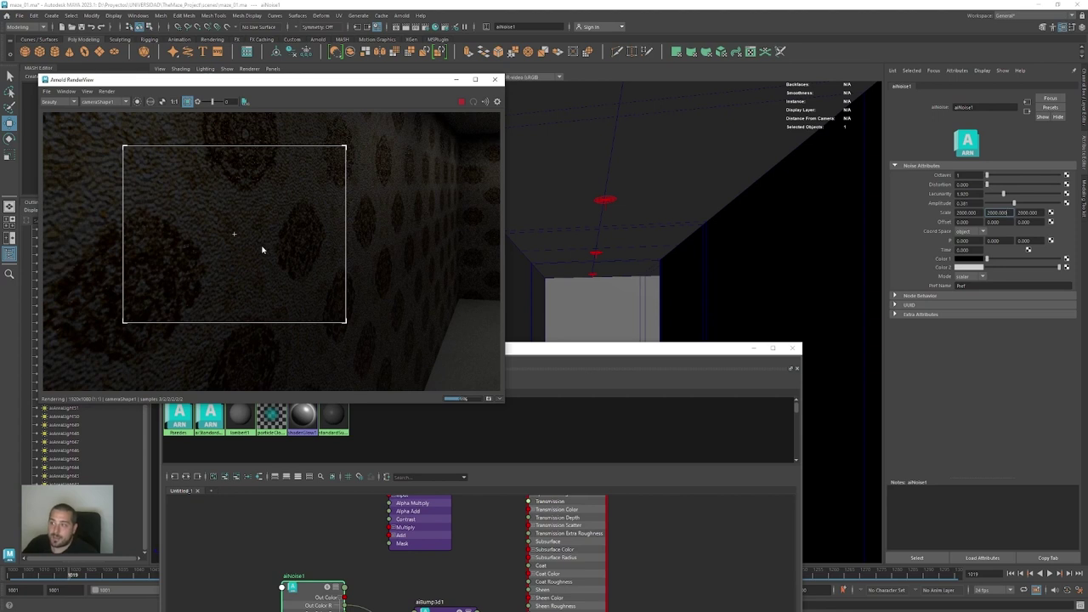
Lower the aiNoise1 node's Amplitude to about 0.15 and stop the Arnold preview render
left_click(460, 102)
left_click(999, 205)
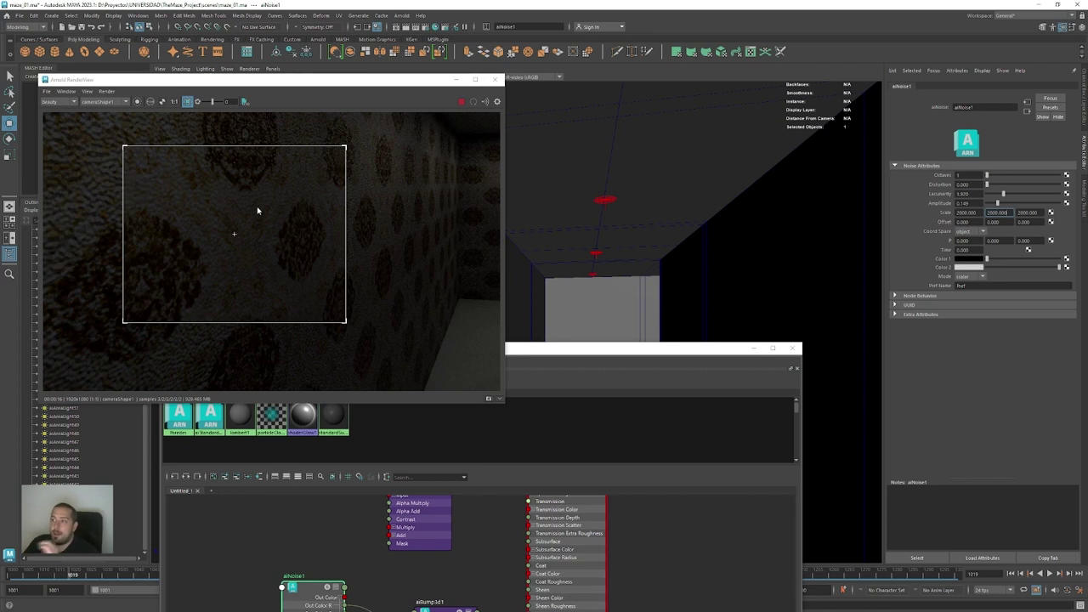
left_click(461, 102)
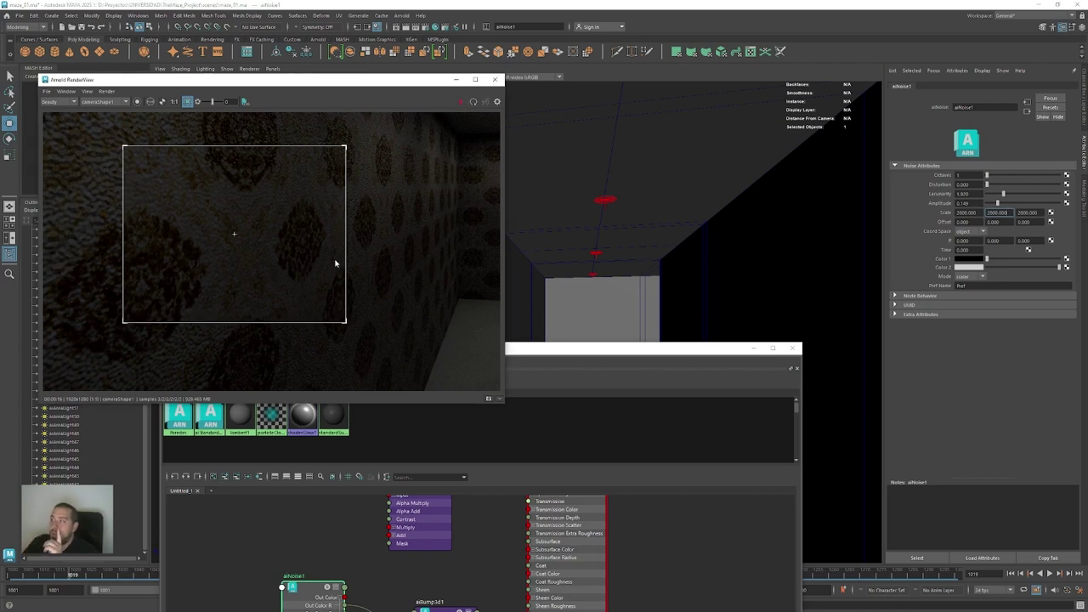
Raise the aiNoise1 node's Octaves to 4 and restart the Arnold preview render
left_click(999, 177)
left_click_drag(1001, 178, 1012, 176)
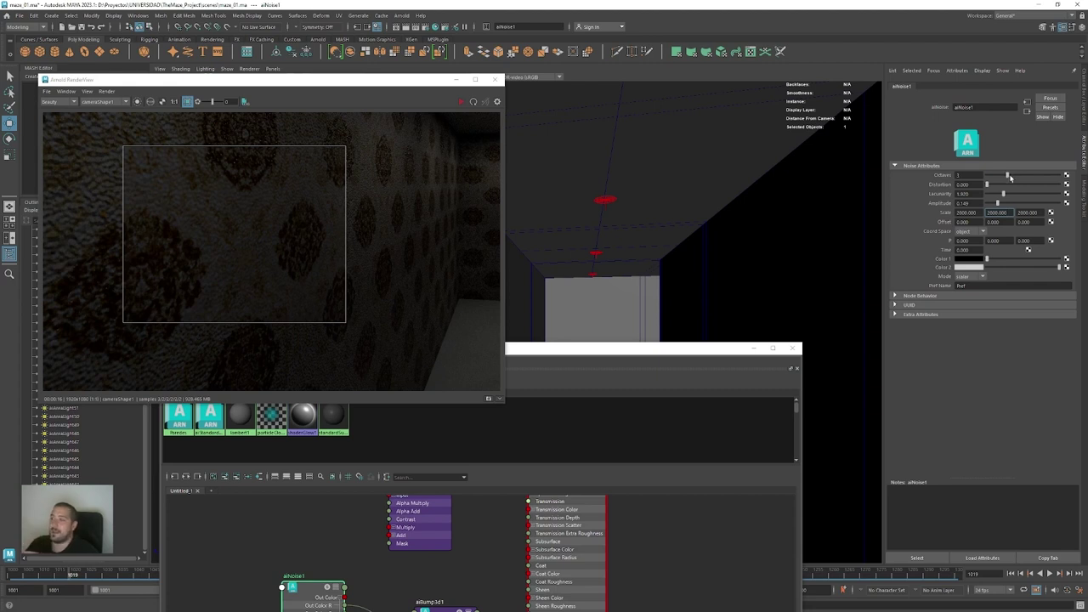
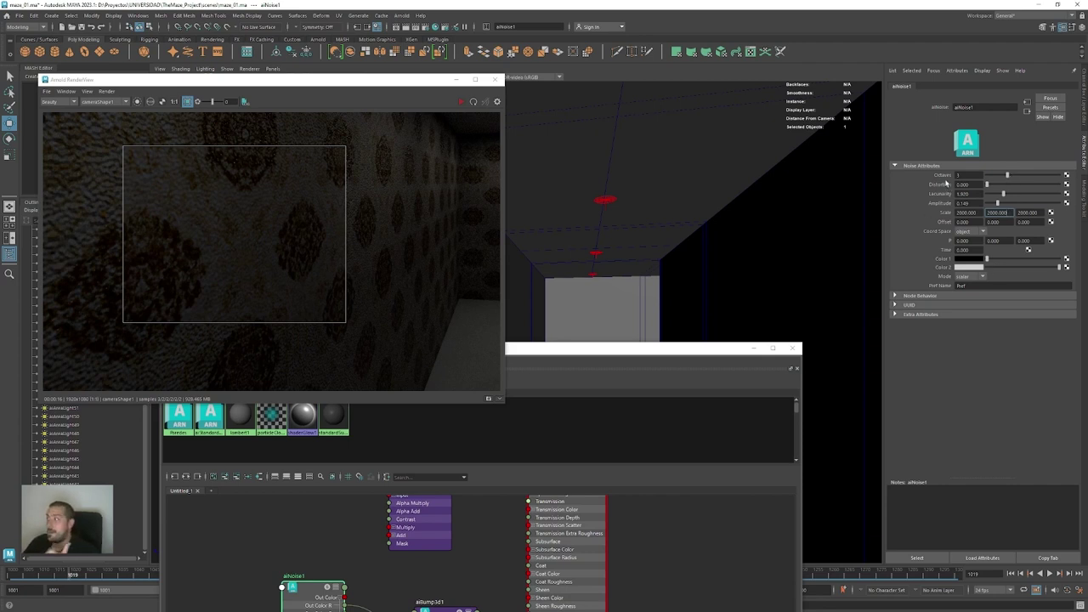
left_click_drag(1011, 179, 1023, 174)
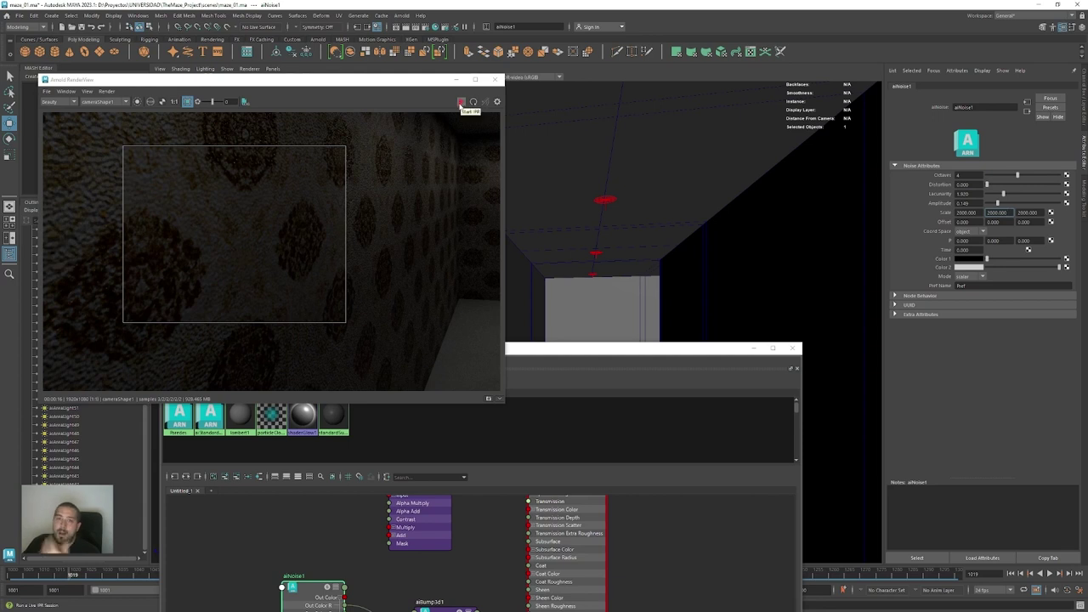
left_click(460, 103)
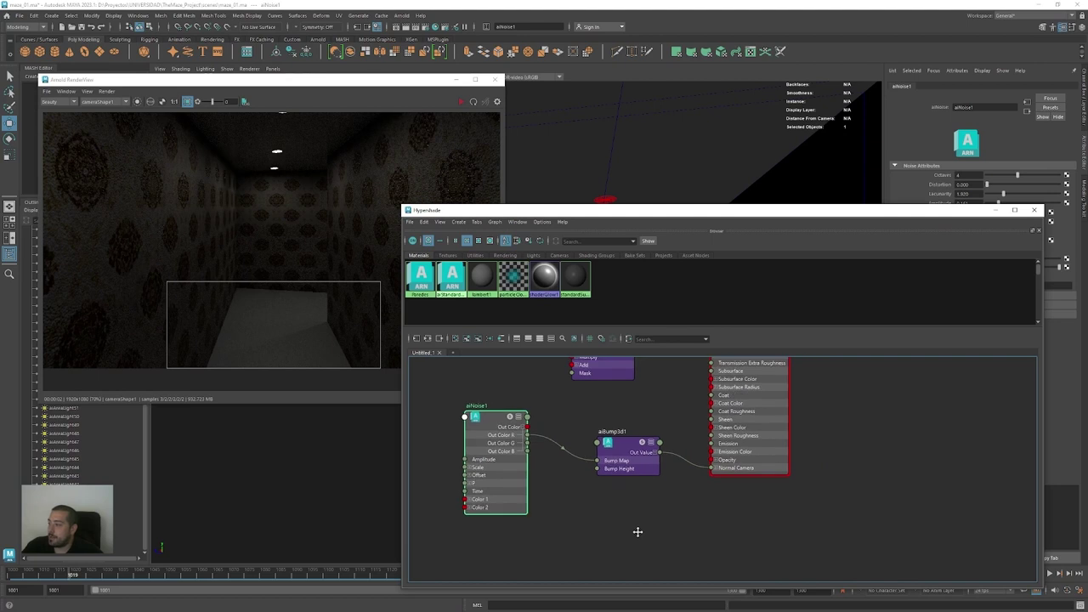
Create a new aiStandardSurface material in the empty graph area below the wall material's noise and bump nodes
scroll(666, 535, "down", 4)
middle_click_drag(668, 533, 681, 438, "alt")
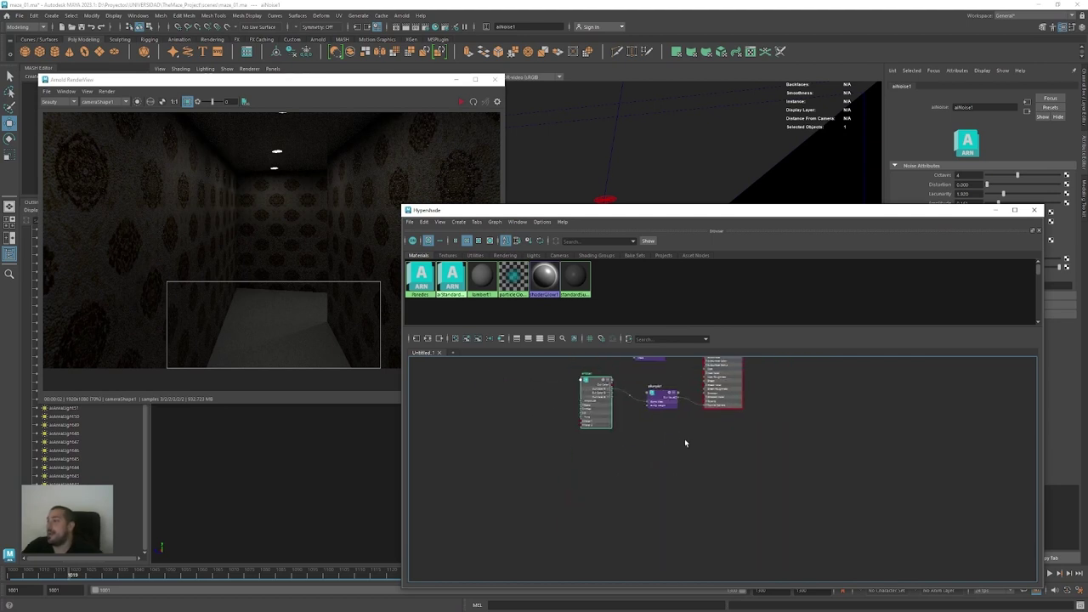
mouse_move(746, 478)
middle_mouse_down("alt")
mouse_move(727, 498)
mouse_move(727, 472)
middle_mouse_up("alt")
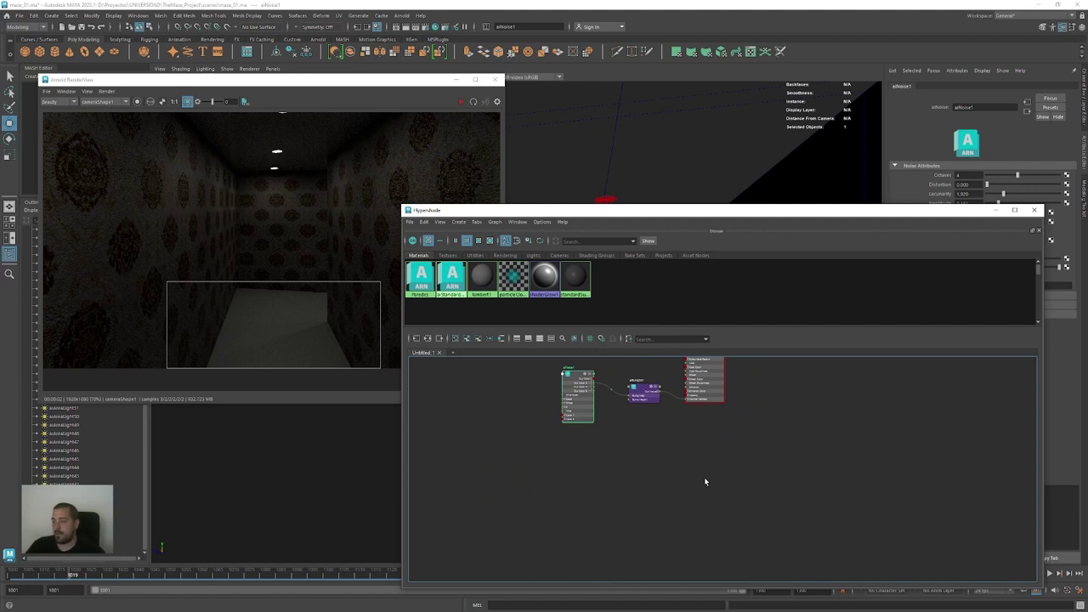
left_click(692, 487)
key("Tab")
type("aista")
key("Down")
key("Down")
key("Down")
key("Up")
key("Return")
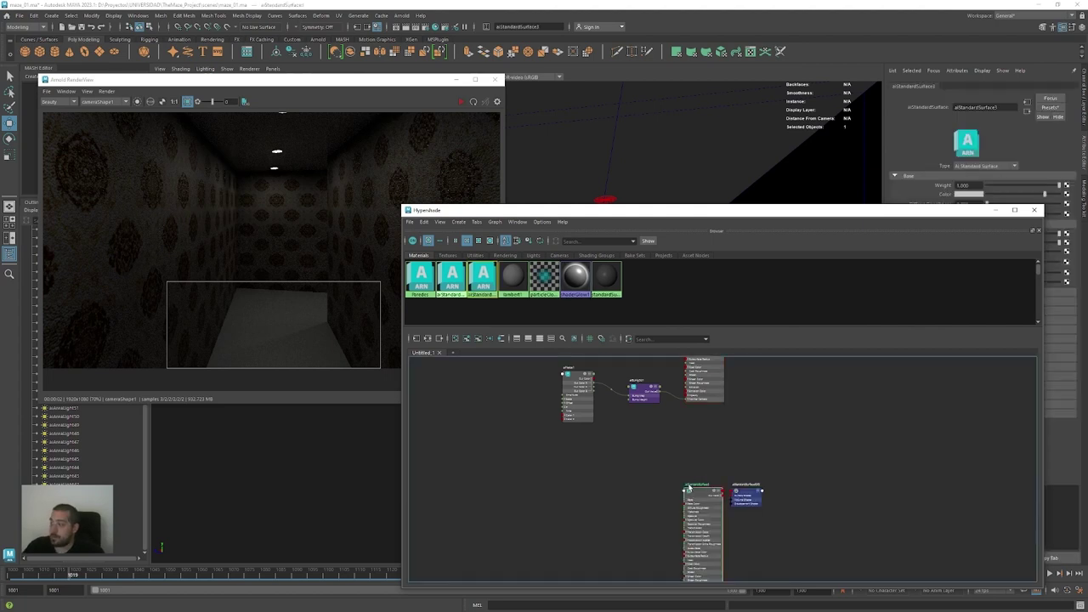
left_click_drag(699, 504, 708, 481)
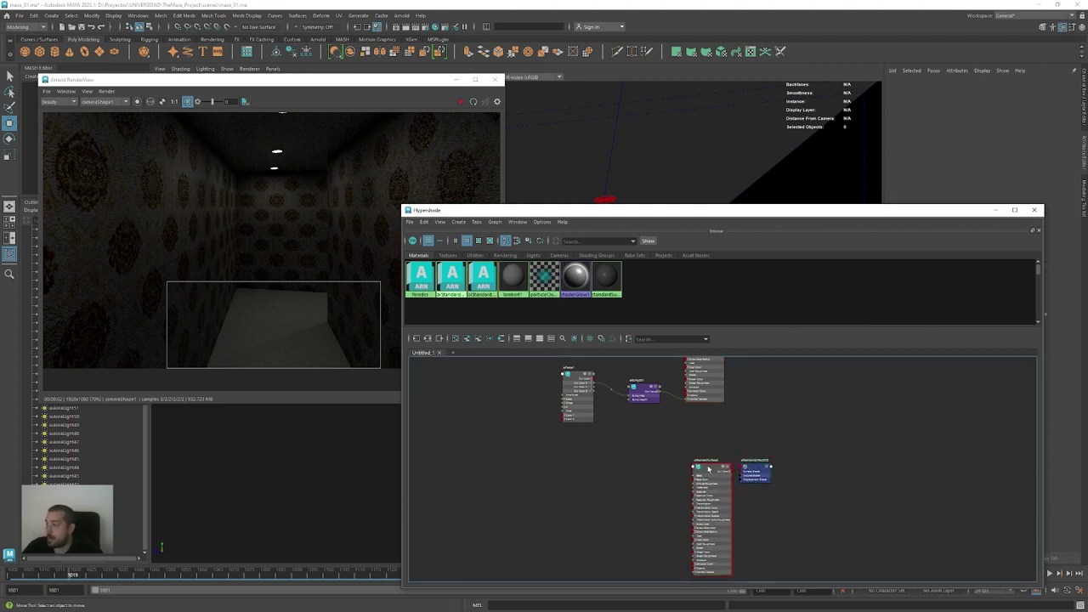
Rename the new aiStandardSurface material as alfombra
double_click(986, 106)
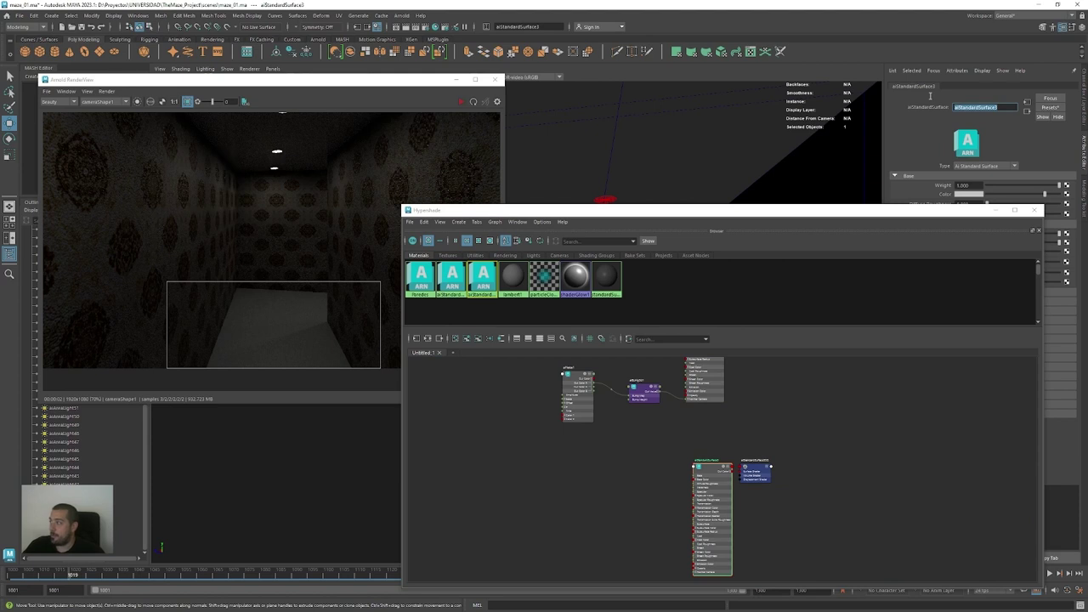
type("aifombra")
key("Return")
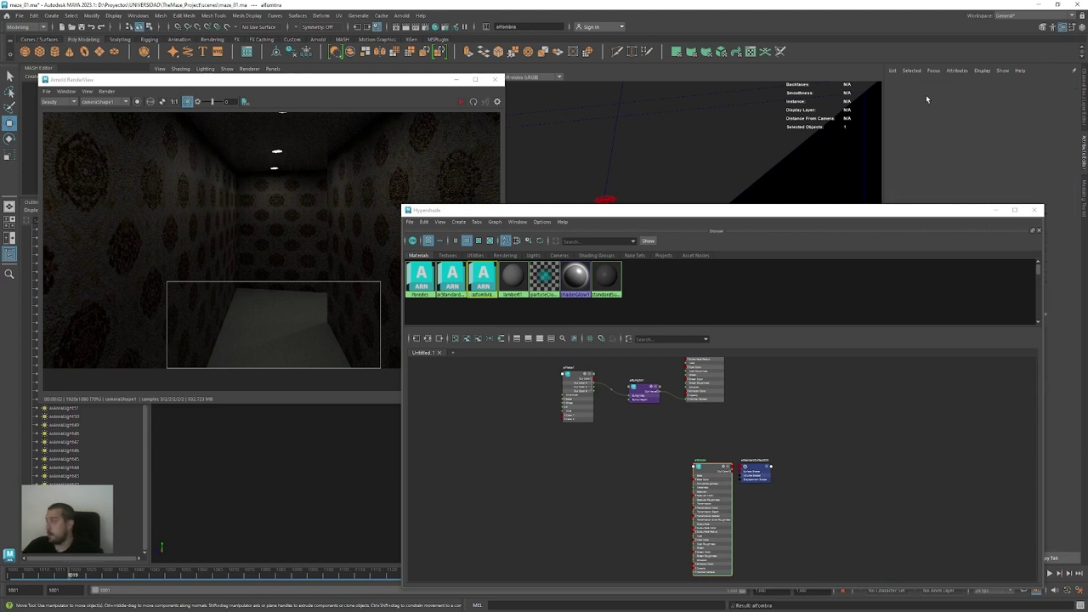
Create an aiNoise node in the empty graph area beside the alfombra material
key("Tab")
type("ai")
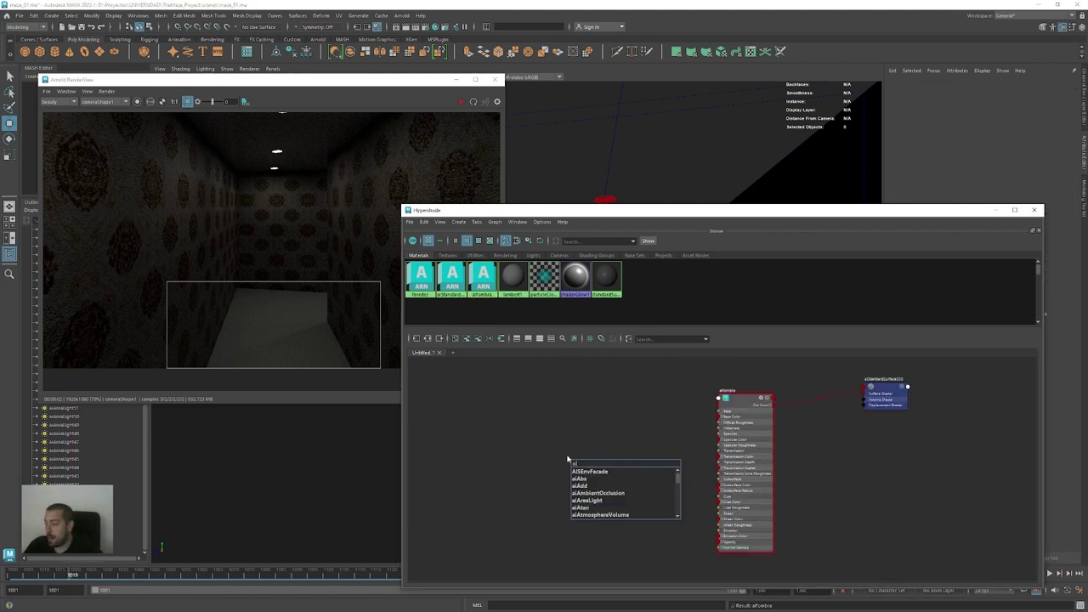
type("noi")
key("BackSpace")
key("BackSpace")
key("BackSpace")
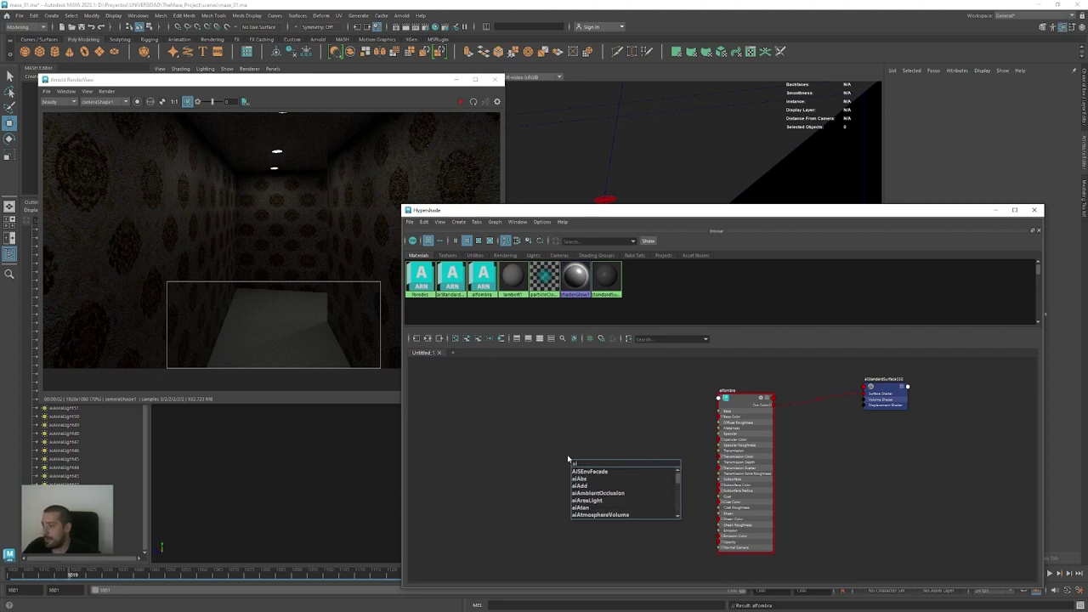
type("n")
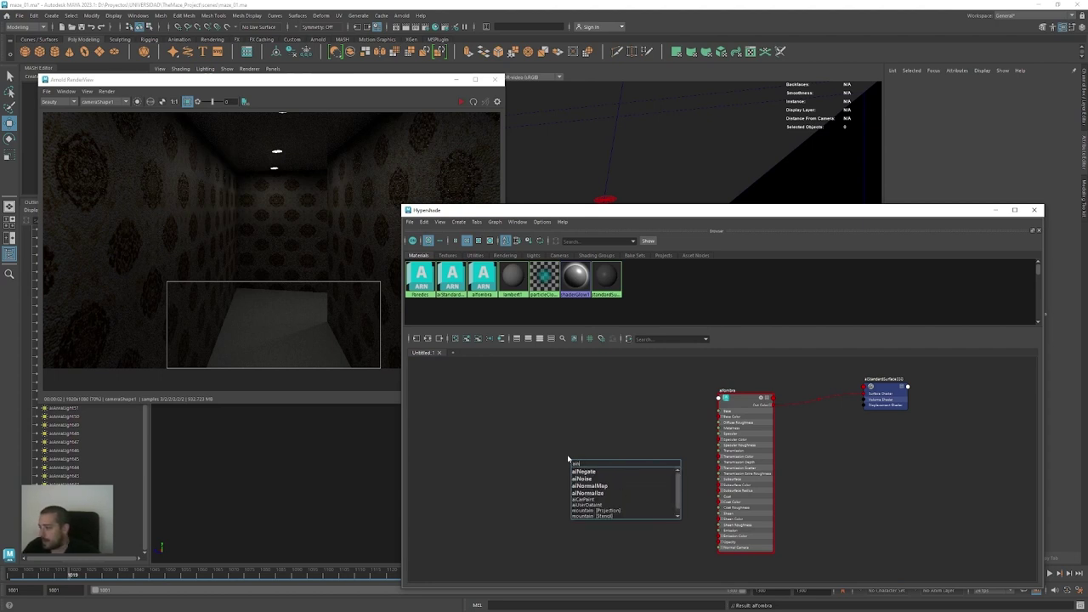
key("Down")
key("Down")
key("Down")
key("Down")
key("Down")
key("Down")
key("Down")
key("Down")
key("Down")
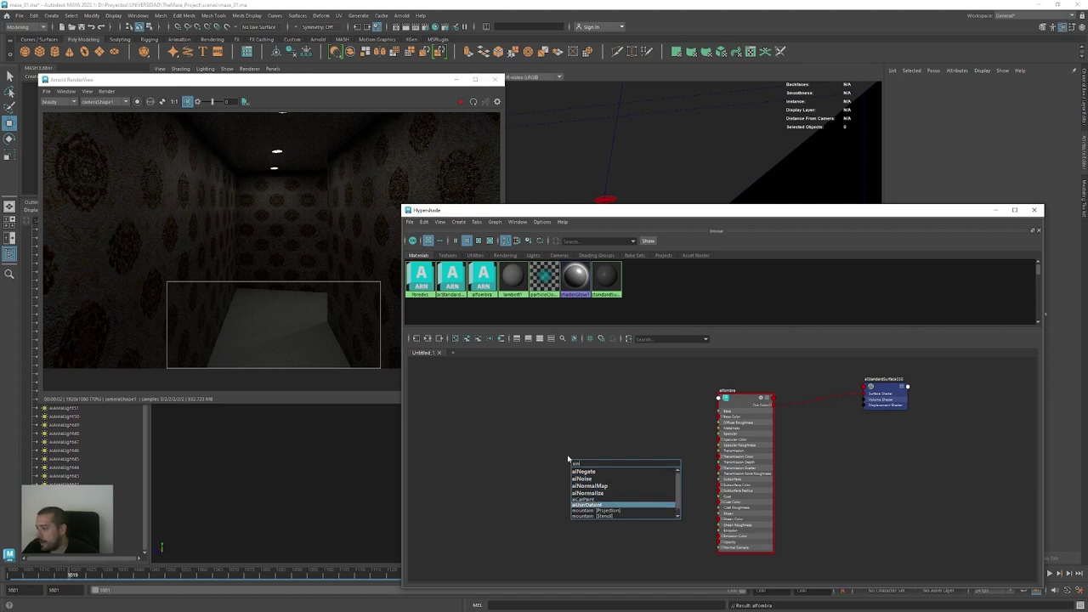
key("BackSpace")
key("BackSpace")
key("BackSpace")
type("noise")
key("Down")
key("Down")
key("Down")
key("Down")
key("Down")
key("Up")
key("Down")
key("Down")
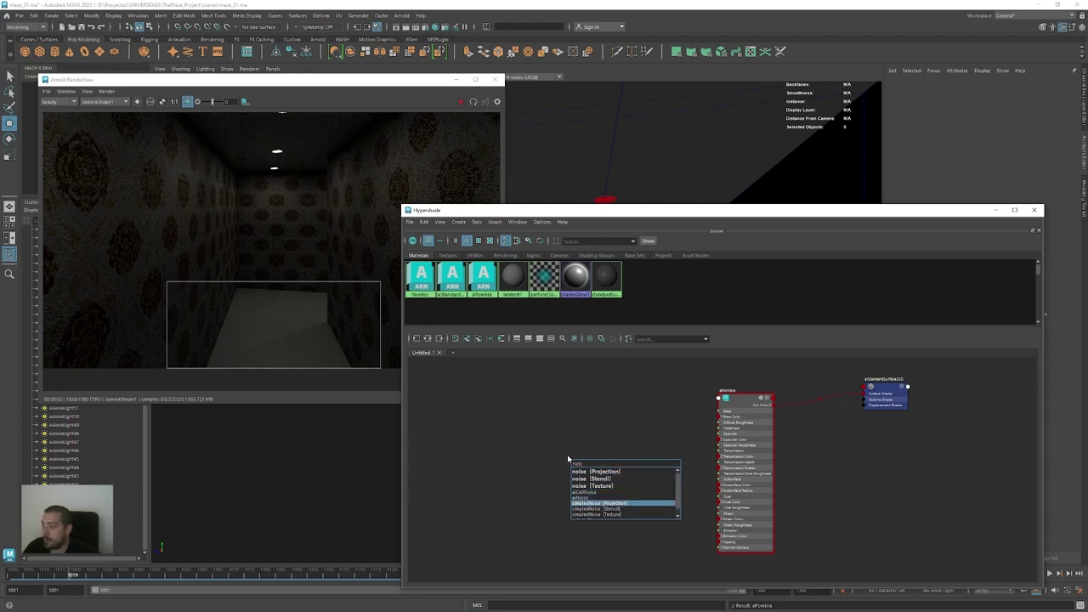
key("Down")
key("Down")
key("Down")
key("Down")
key("Up")
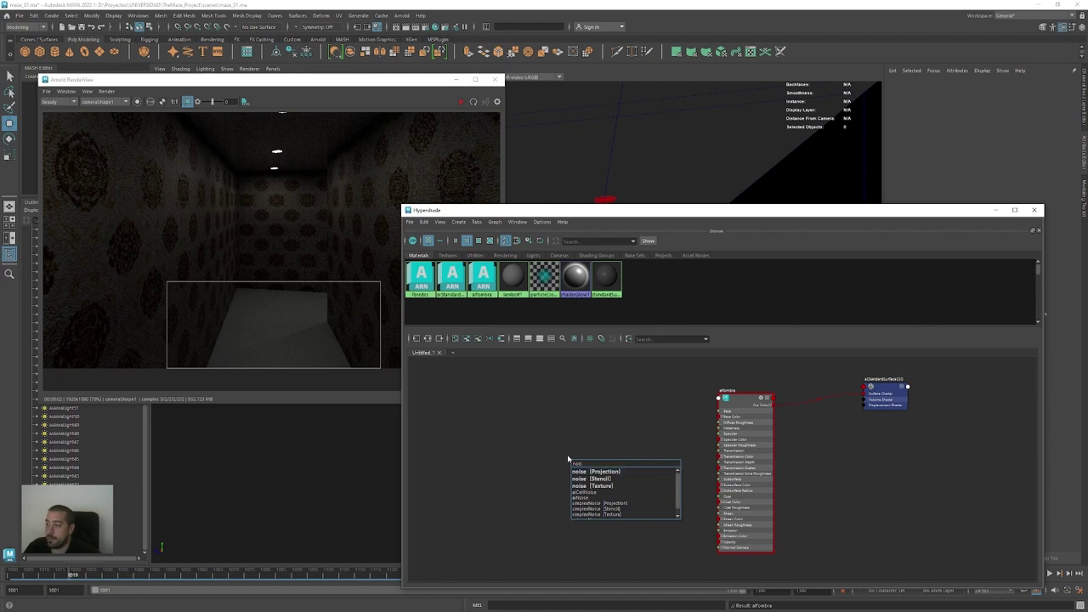
key("Down")
key("Down")
key("Down")
key("Down")
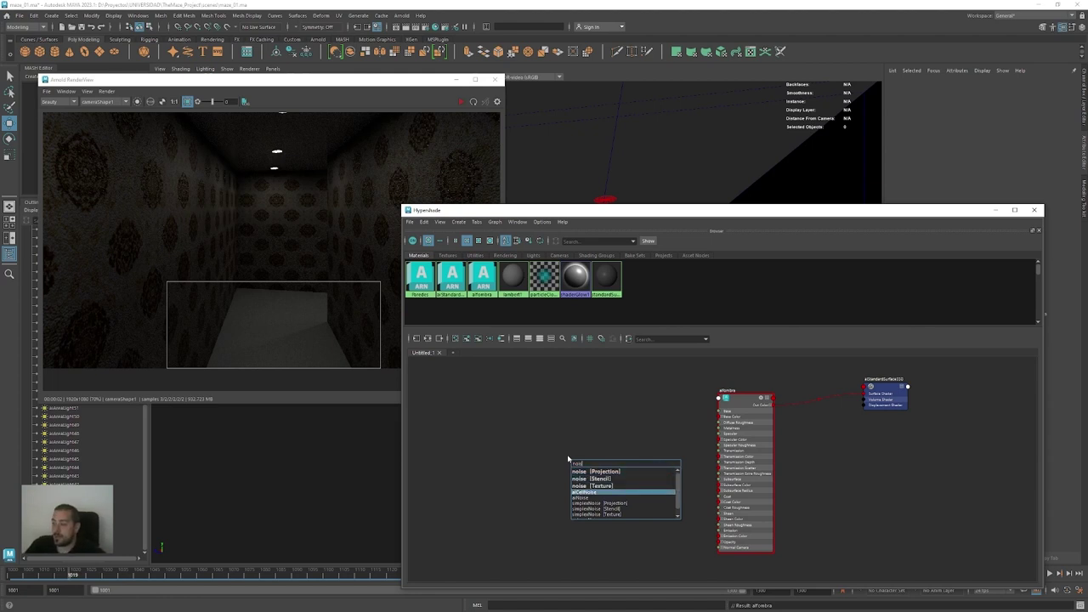
key("Down")
key("Up")
key("Down")
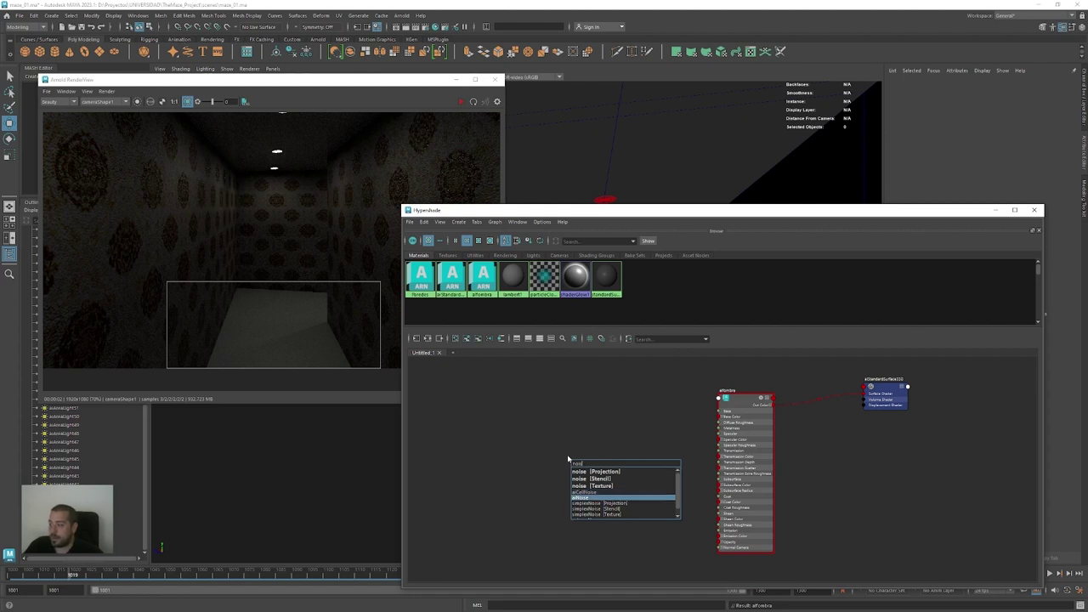
key("Up")
key("Down")
key("Return")
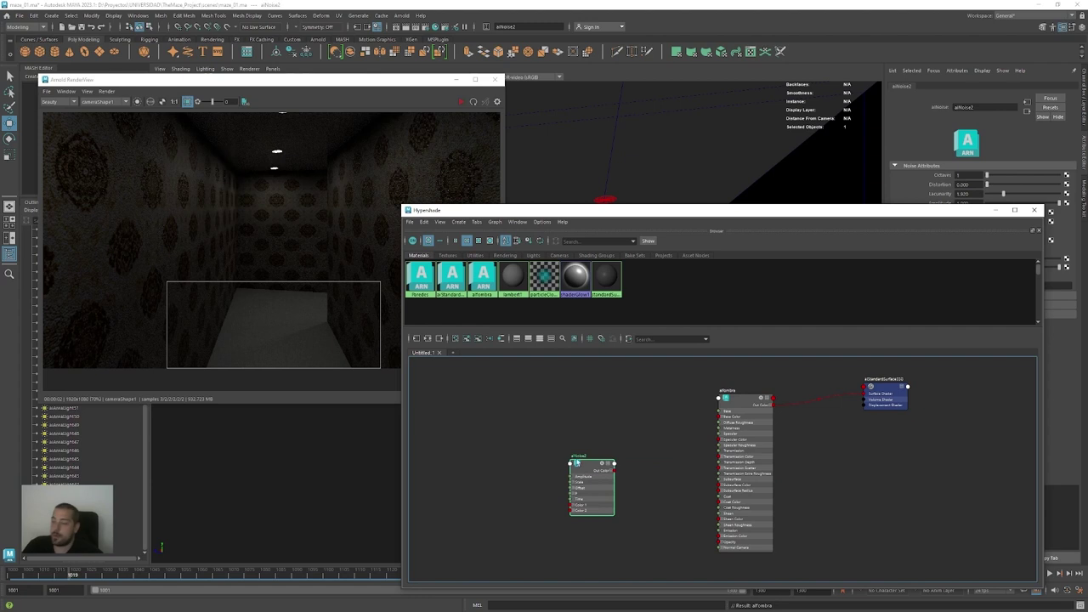
Connect the new noise node's Out Color to the alfombra material's Base Color and arrange the noise node beside it
left_click_drag(594, 460, 603, 409)
scroll(637, 474, "up", 4)
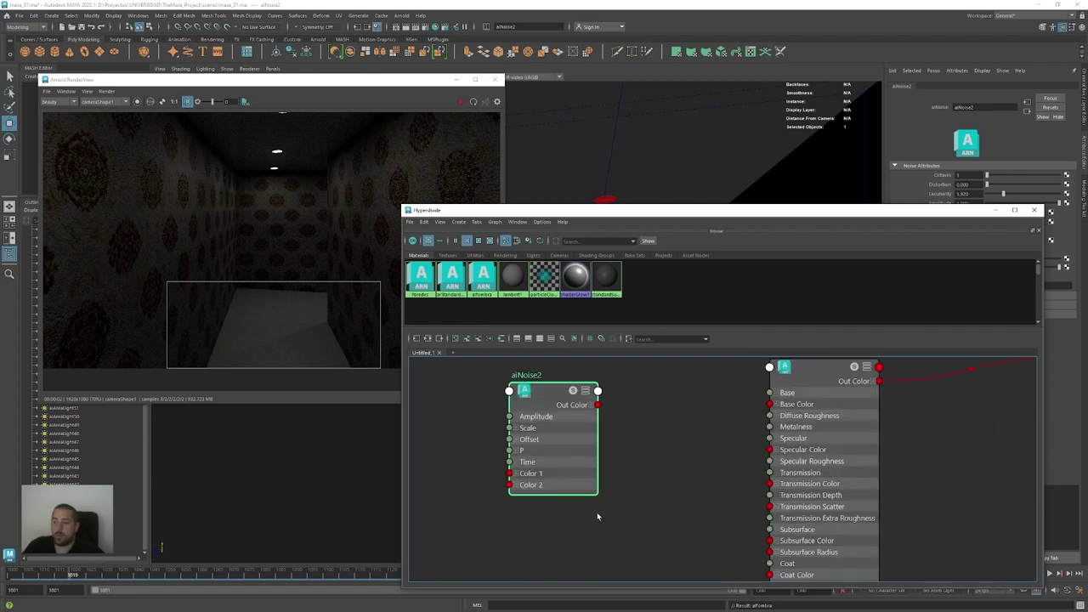
left_click_drag(599, 405, 770, 404)
left_click_drag(554, 406, 589, 408)
scroll(468, 470, "down", 3)
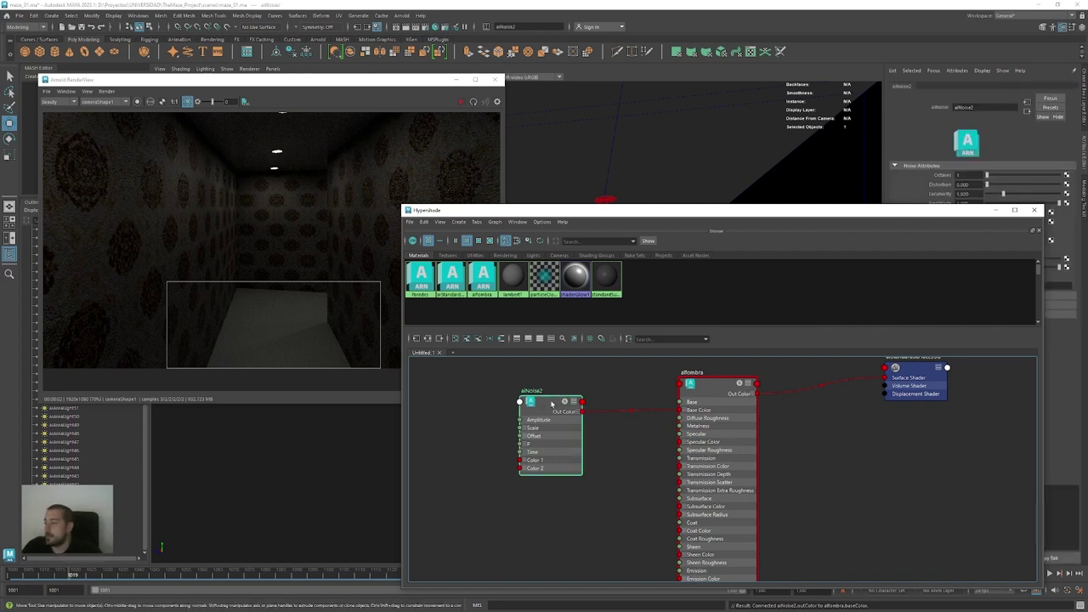
Move the Hypershade window clear of the noise attributes and set the aiNoise2 node's Octaves to 4
left_click_drag(856, 211, 590, 388)
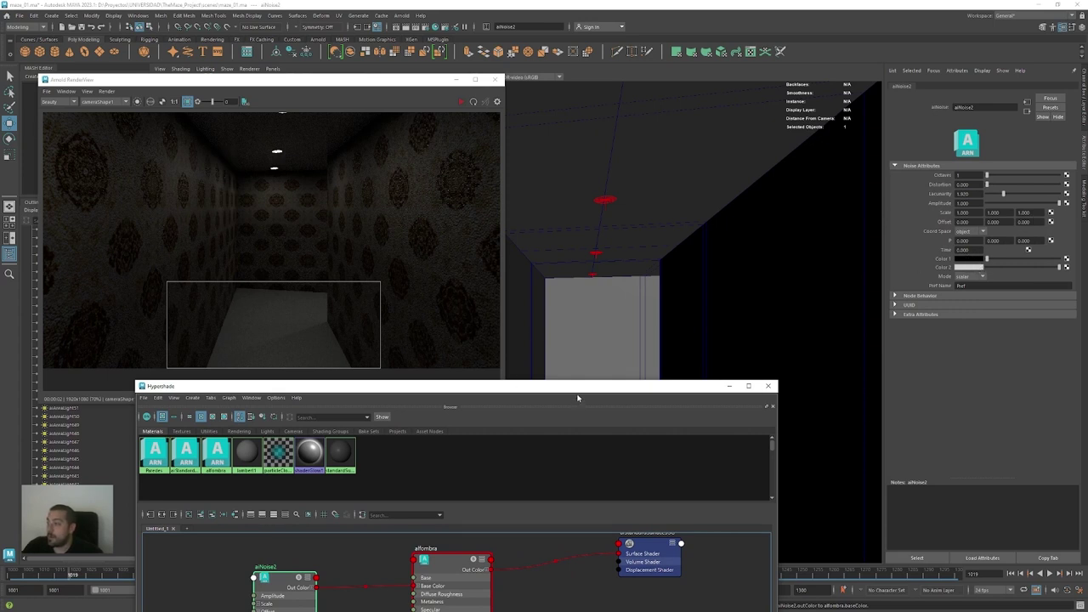
left_click_drag(580, 389, 576, 397)
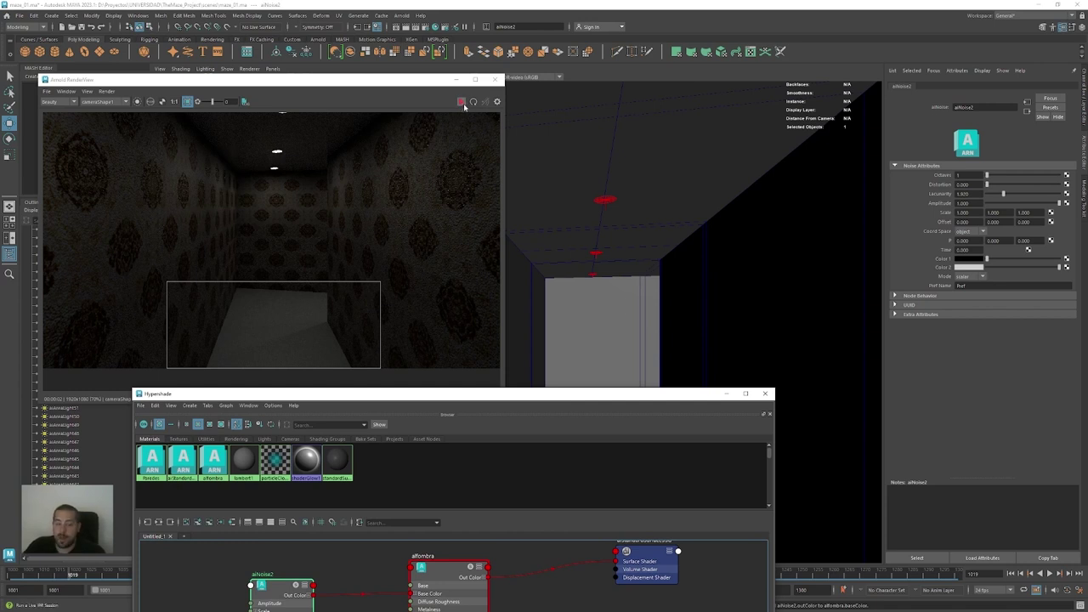
left_click_drag(987, 175, 1016, 176)
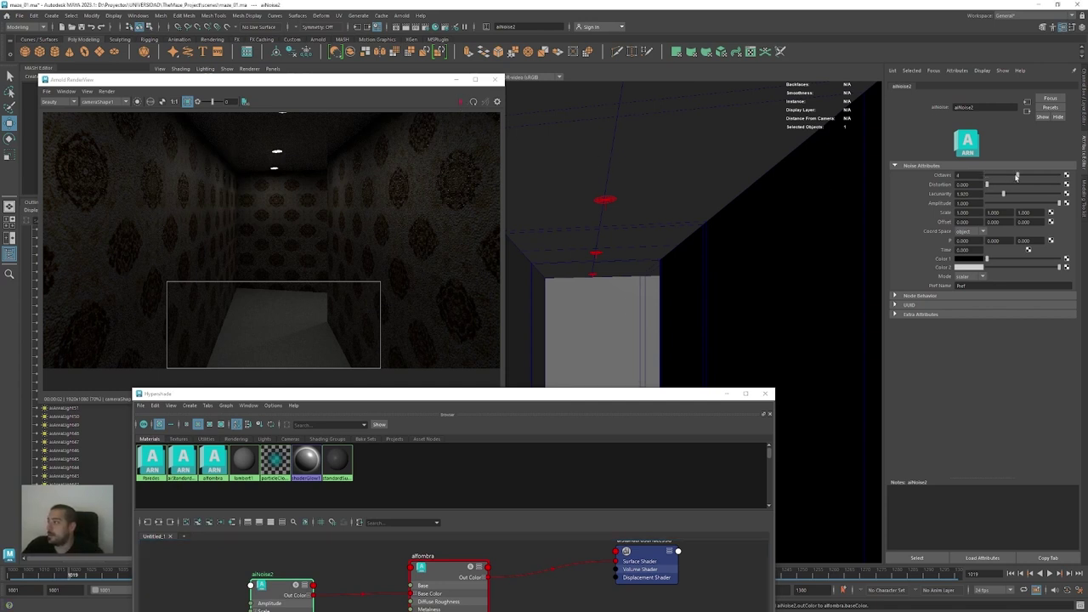
Set the aiNoise2 node's Scale to 1500 on all three axes
left_click(962, 212)
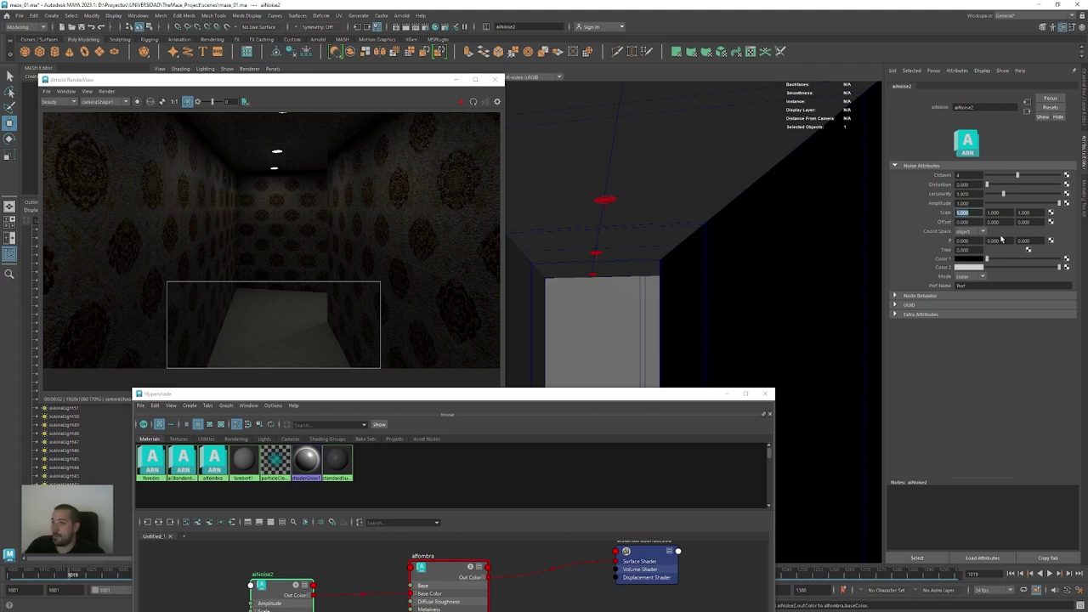
type("1500")
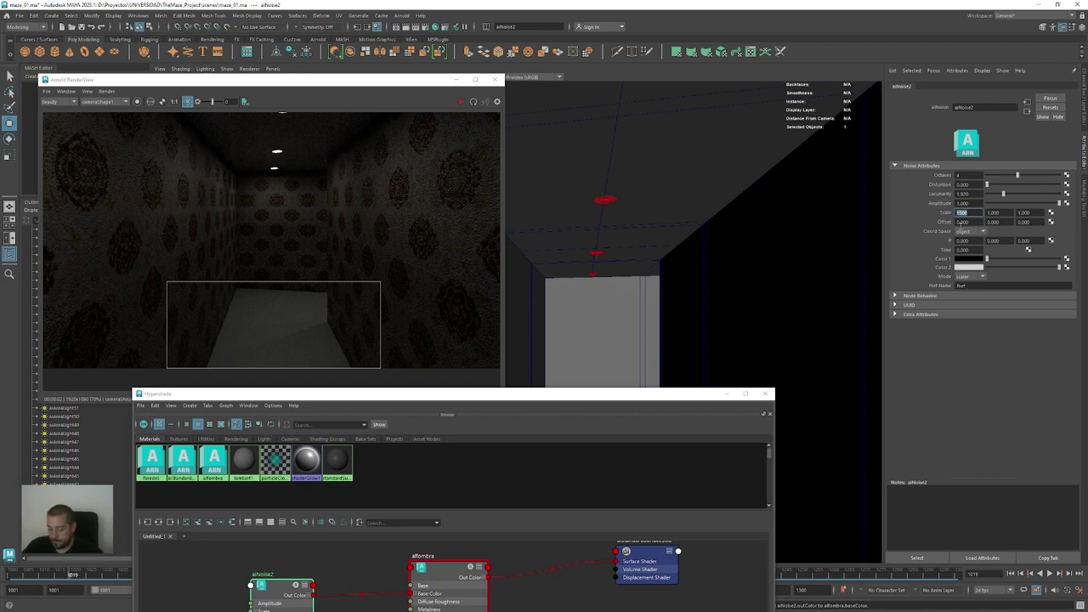
left_click(1006, 213)
left_click(1007, 214)
type("1500")
double_click(999, 213)
type("1500")
key("Tab")
type("1500")
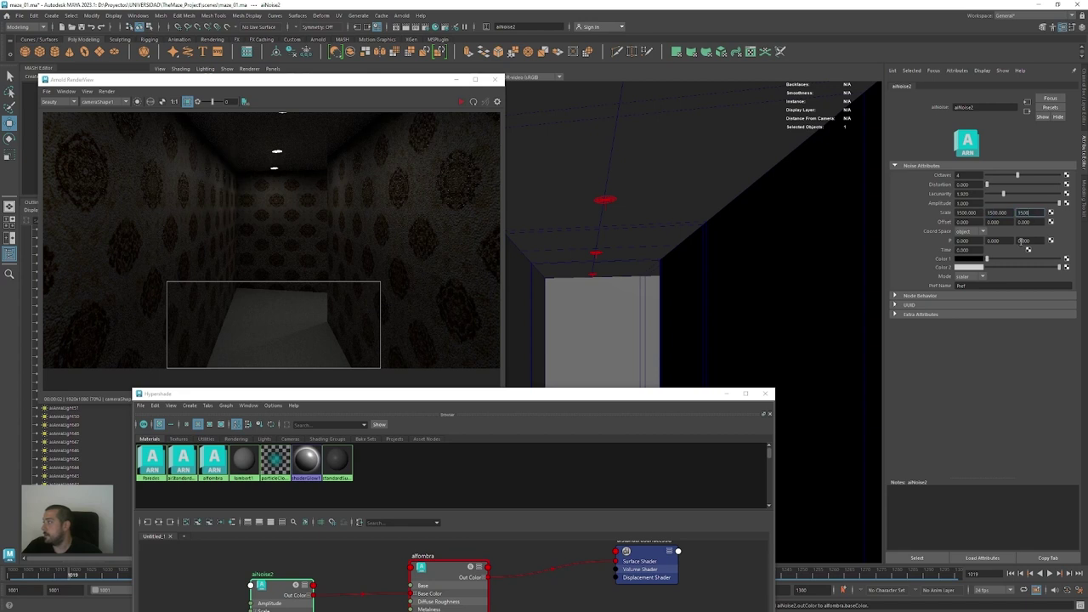
key("Tab")
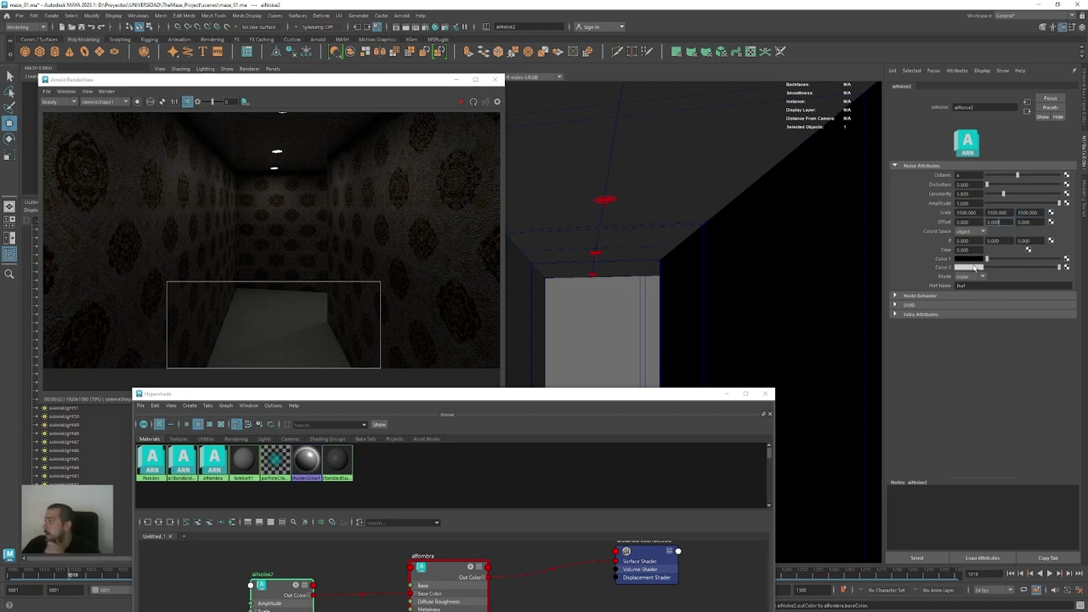
Set the aiNoise2 node's Color 1 to a dark brown and Color 2 to a brighter golden brown
left_click(971, 258)
left_click(934, 287)
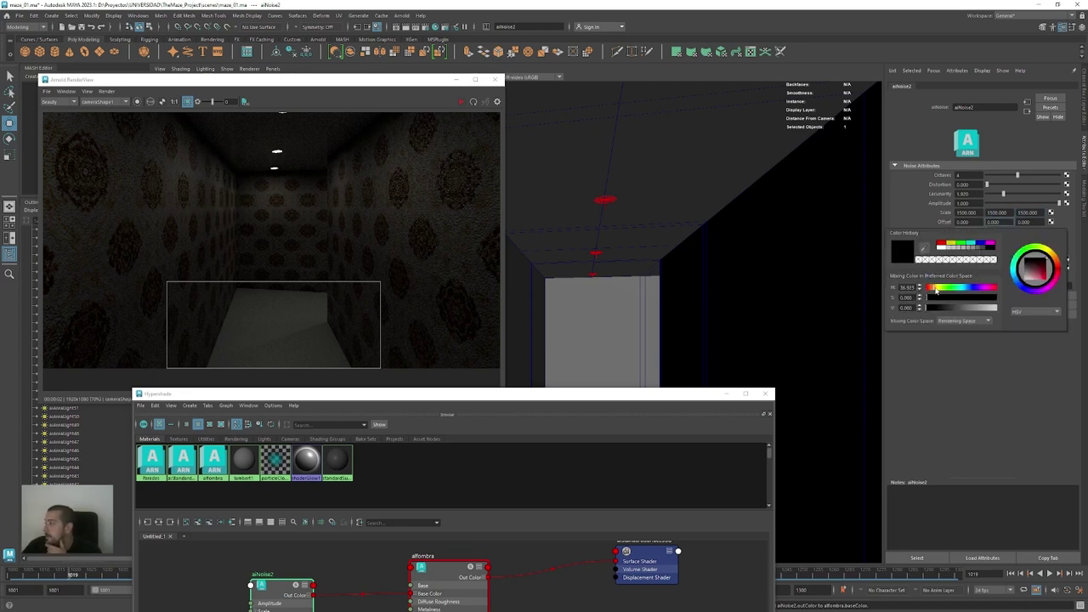
left_click(937, 298)
mouse_move(939, 300)
left_mouse_down()
mouse_move(996, 299)
mouse_move(950, 311)
left_mouse_up()
left_click(956, 308)
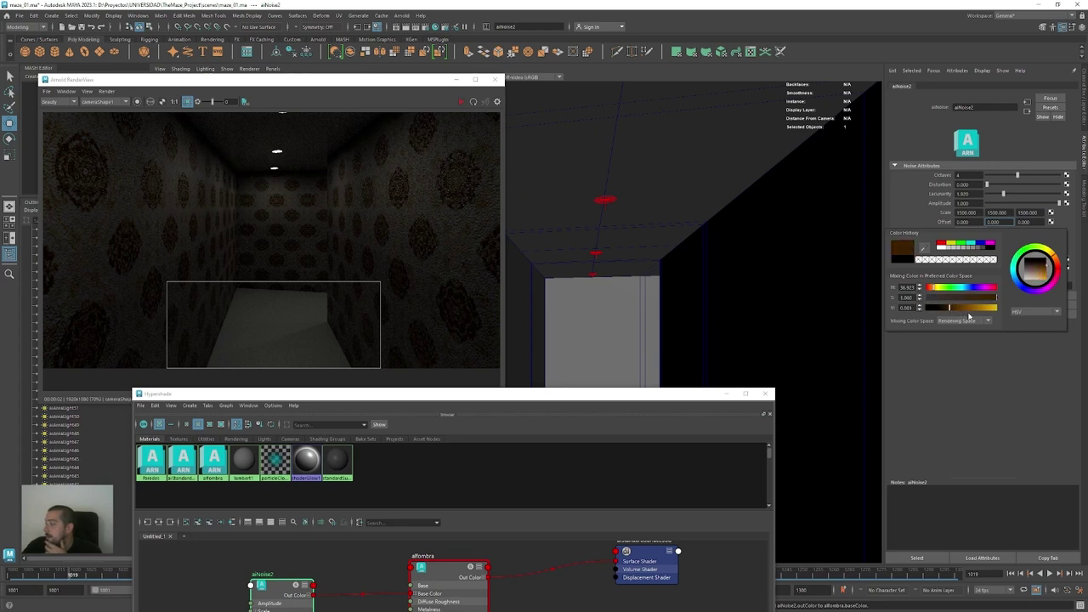
left_click(964, 269)
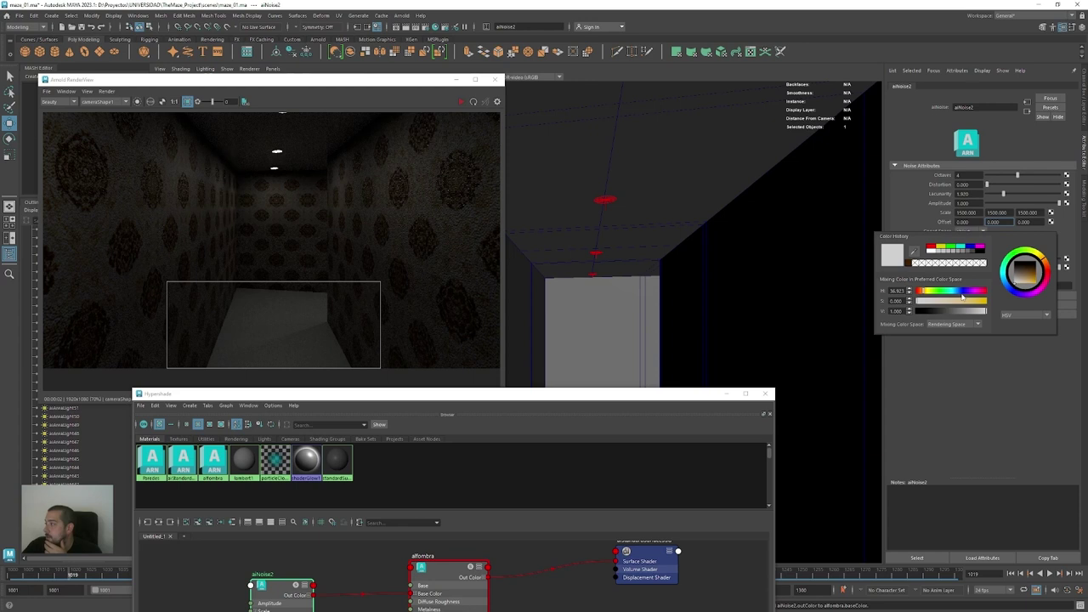
left_click_drag(951, 315, 953, 314)
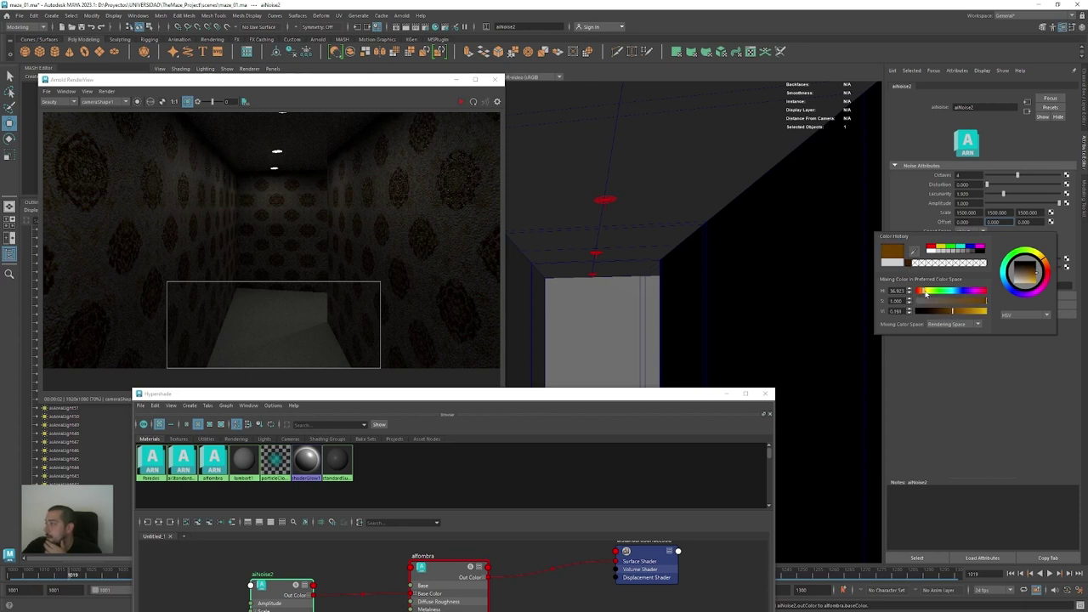
left_click_drag(925, 292, 926, 293)
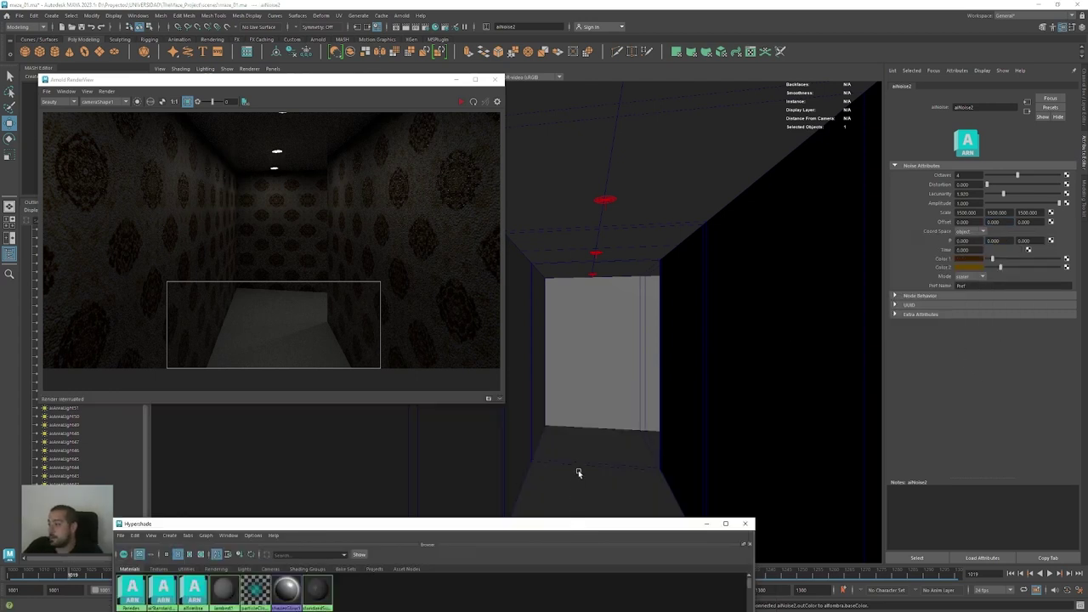
Assign the alfombra material to the corridor's floor mesh, suelo
left_click(576, 490)
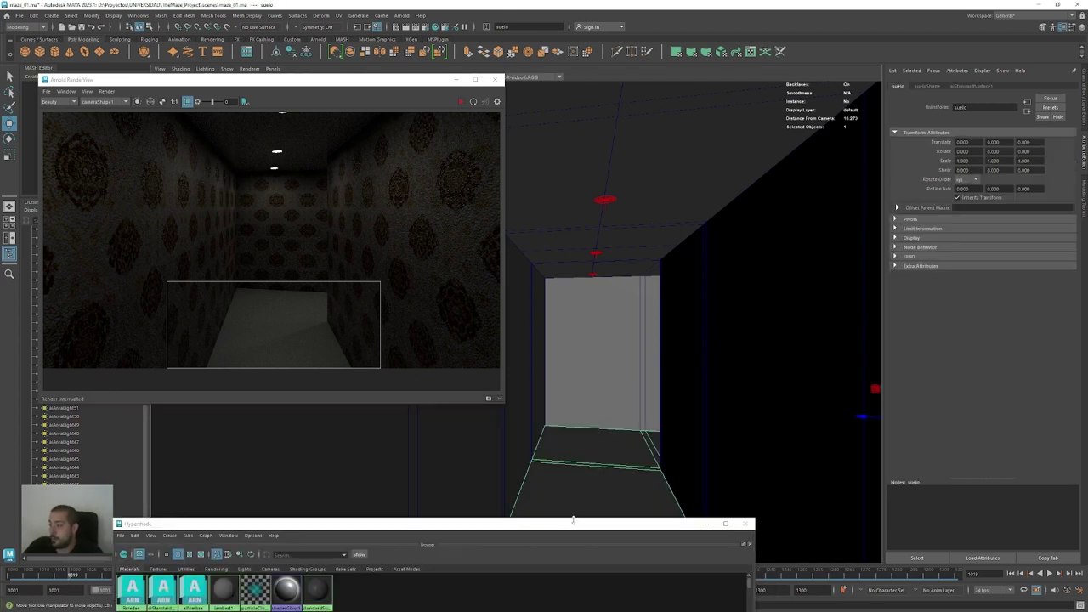
left_click_drag(574, 519, 587, 372)
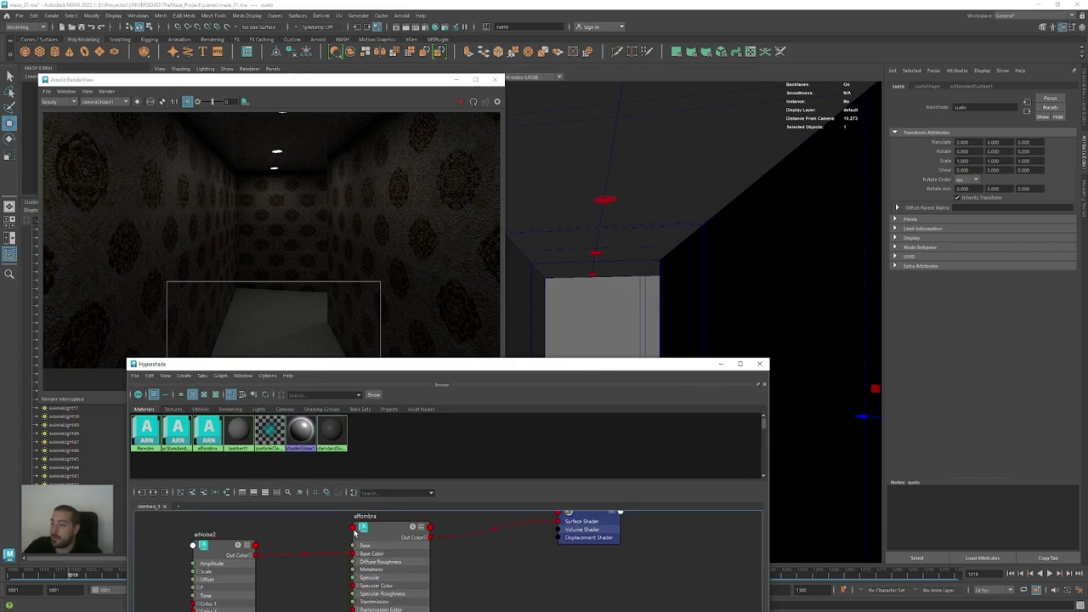
right_click_drag(378, 529, 379, 437)
left_click_drag(388, 366, 392, 483)
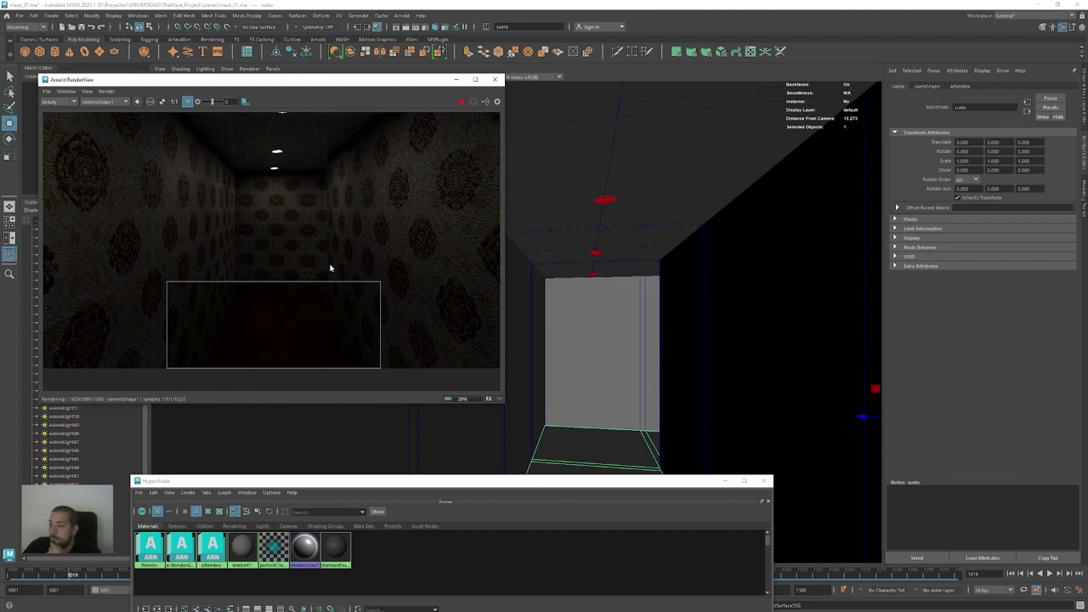
Brighten the aiNoise2 node's Color 2 to golden yellow and Color 1 to orange-brown, and stop the Arnold preview render
scroll(331, 267, "up", 1)
left_click_drag(406, 483, 412, 352)
left_click(238, 534)
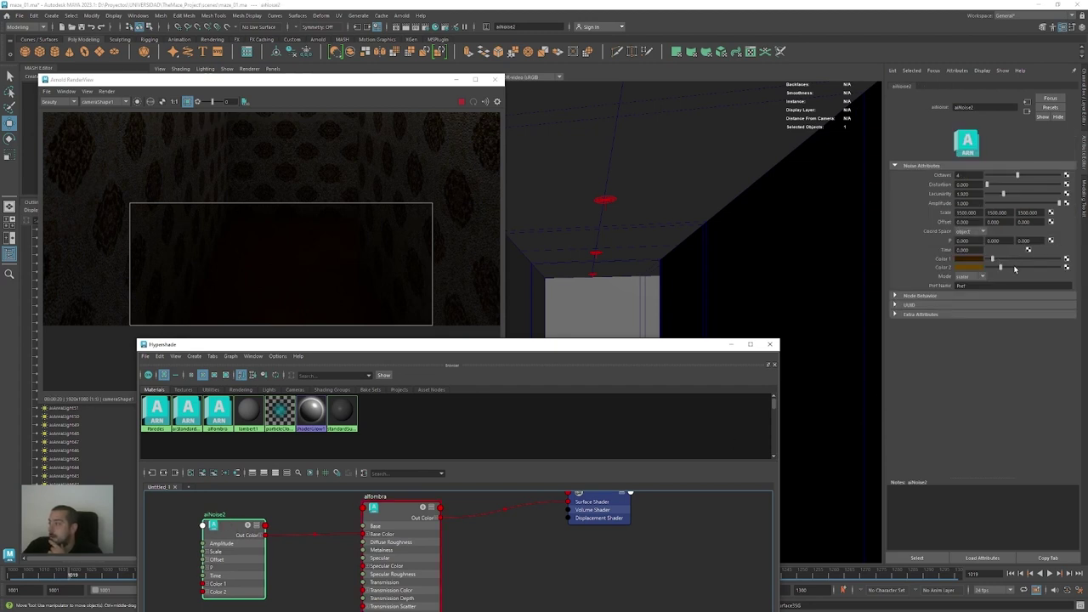
left_click(978, 269)
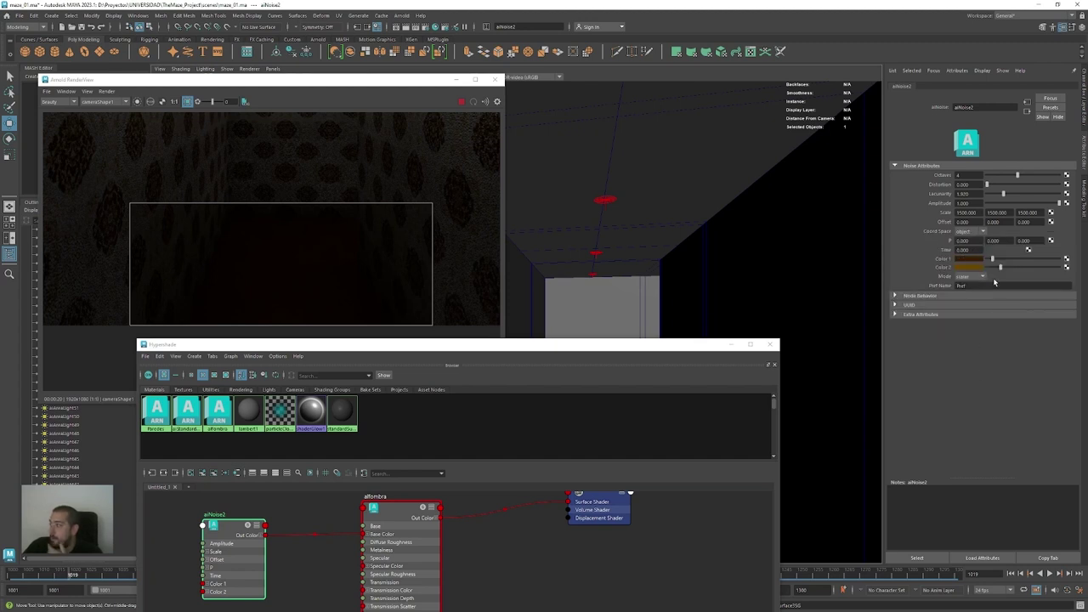
left_click(1018, 267)
left_click_drag(1020, 272, 1028, 270)
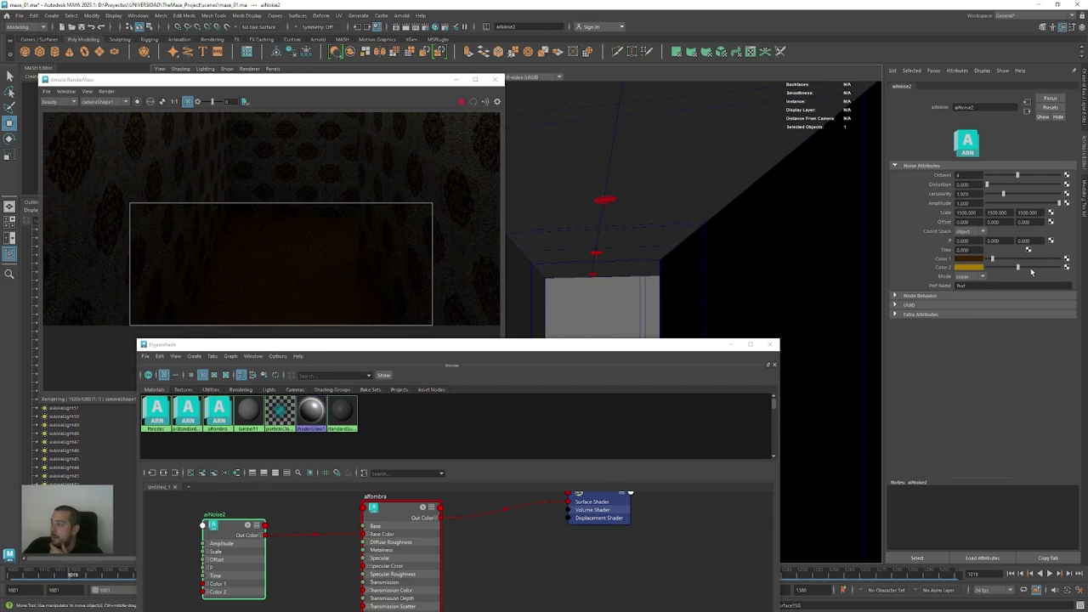
left_click(1002, 259)
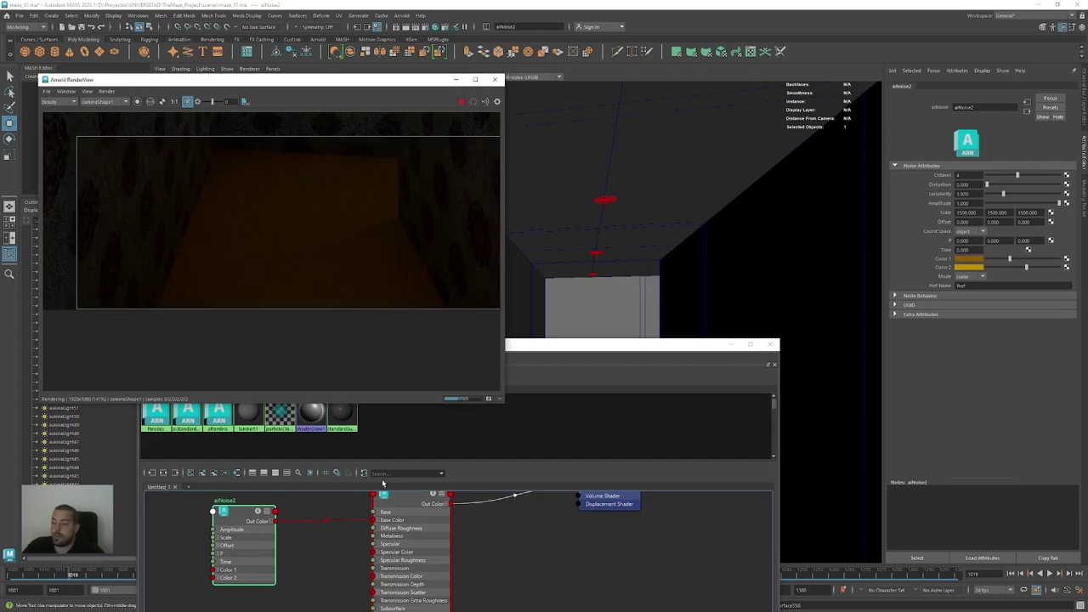
left_click(248, 512)
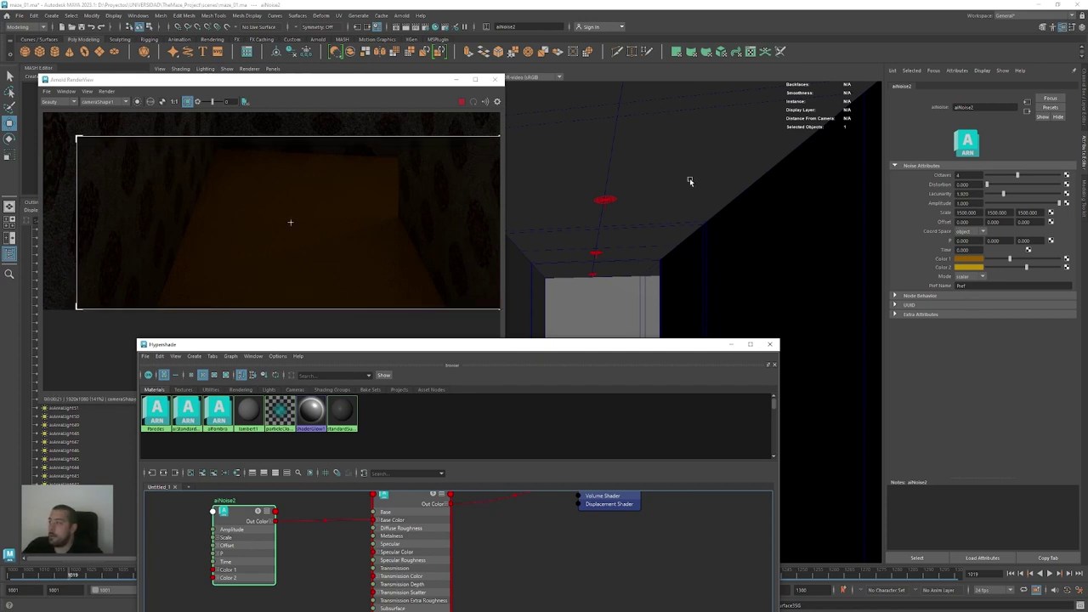
left_click(462, 102)
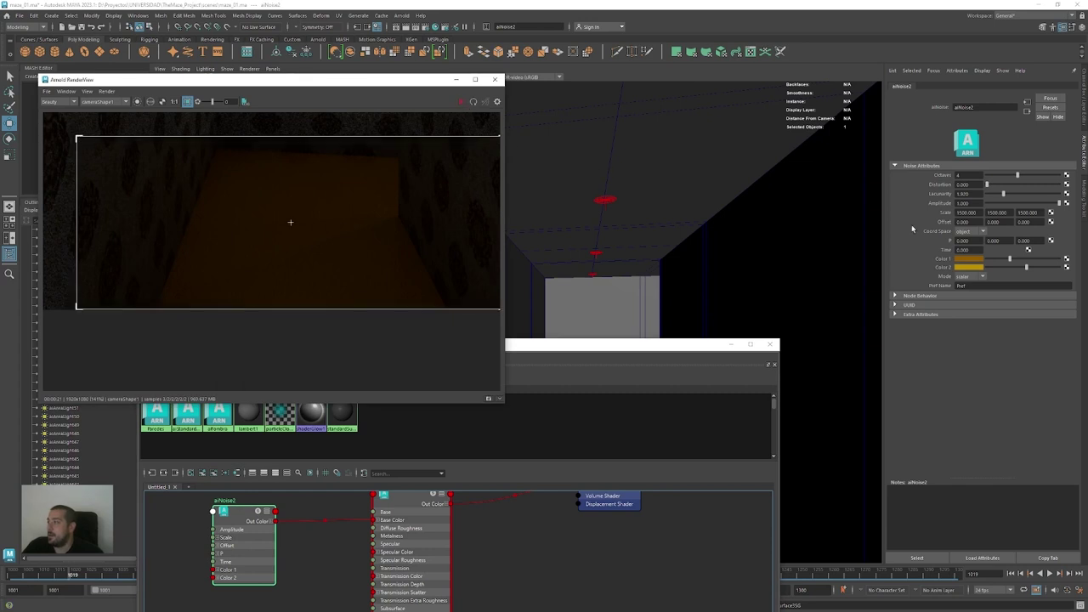
Set the aiNoise2 node's Scale to 900 on all three axes
left_click(974, 212)
type("900")
key("Return")
key("ctrl+c")
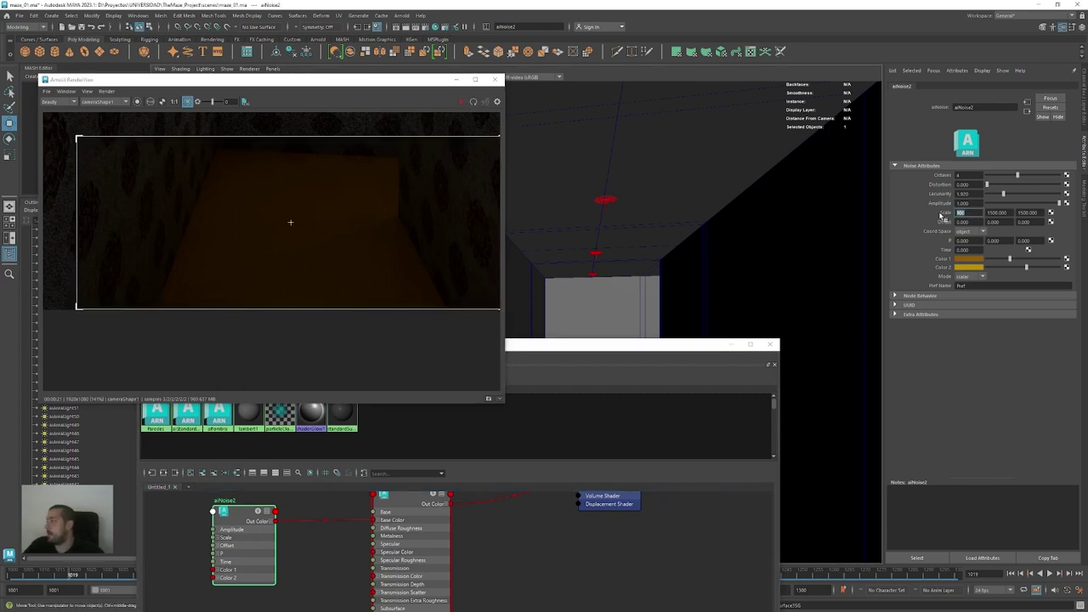
double_click(997, 212)
key("ctrl+v")
double_click(1027, 212)
key("ctrl+v")
key("Return")
Reduce the aiNoise2 node's Scale to 600 on all three axes and inspect the carpet in the Arnold preview render
mouse_move(1007, 212)
left_mouse_down()
mouse_move(980, 210)
mouse_move(1032, 213)
mouse_move(1016, 218)
left_mouse_up()
type("600")
key("Return")
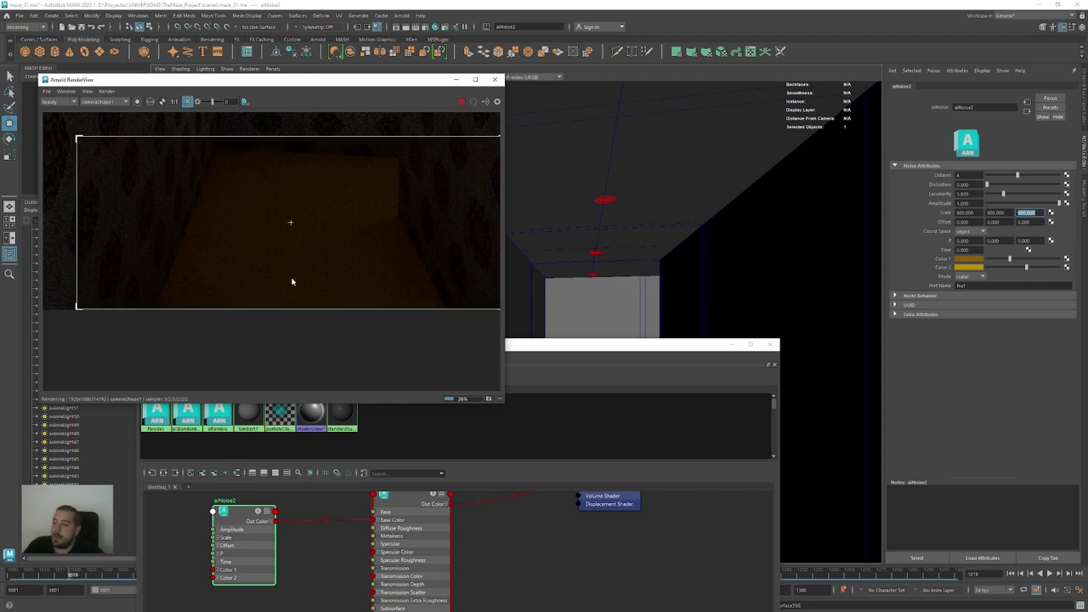
scroll(306, 281, "up", 2)
scroll(312, 284, "up", 2)
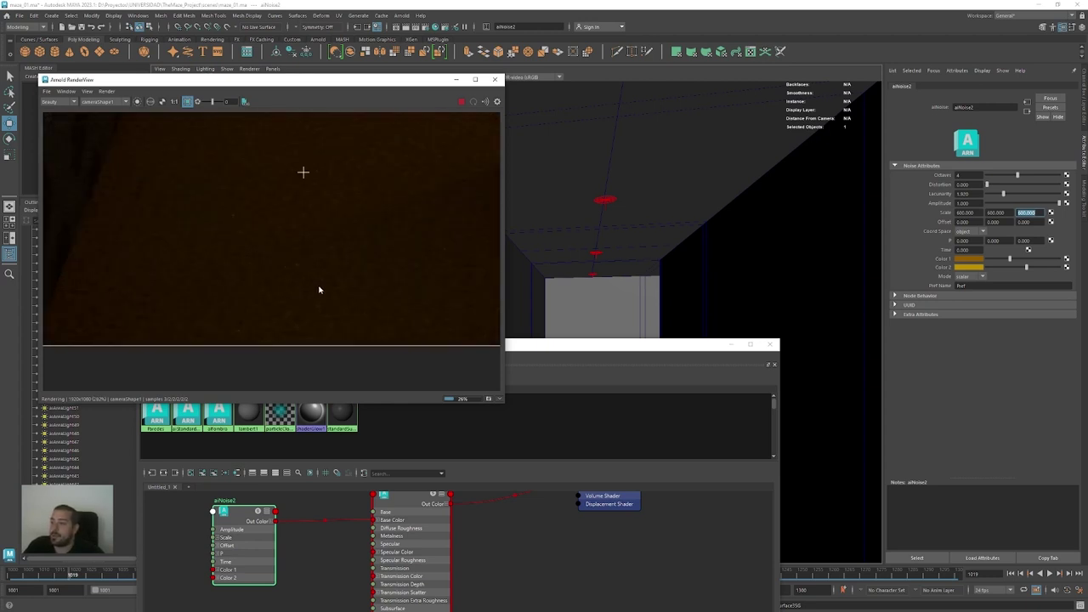
middle_click_drag(279, 180, 286, 187)
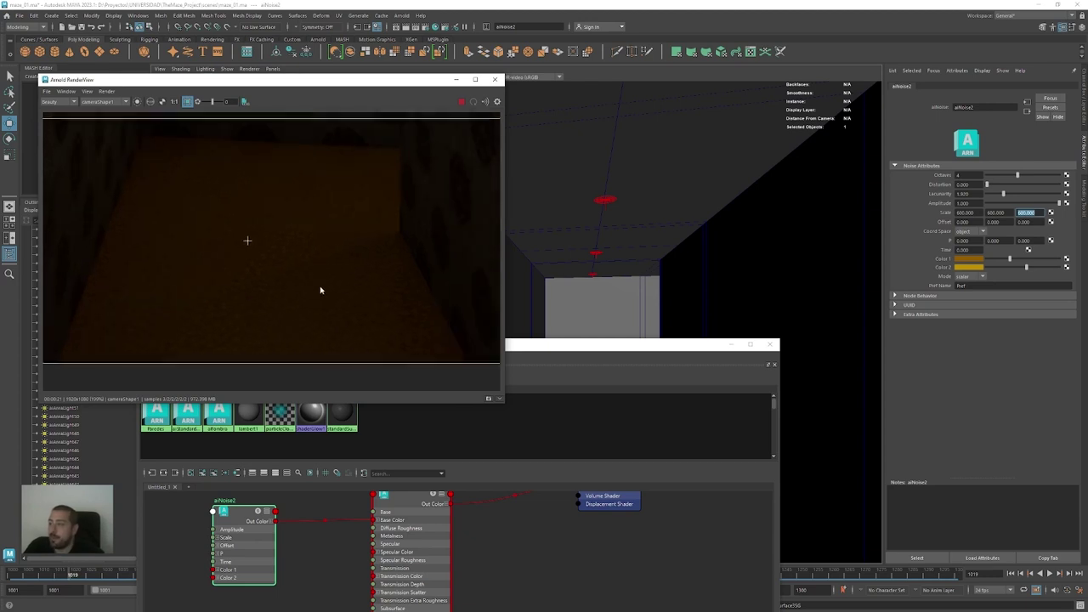
Stop the Arnold preview render and reposition the Hypershade window to expose the alfombra node network
left_click(326, 545)
scroll(329, 543, "down", 5)
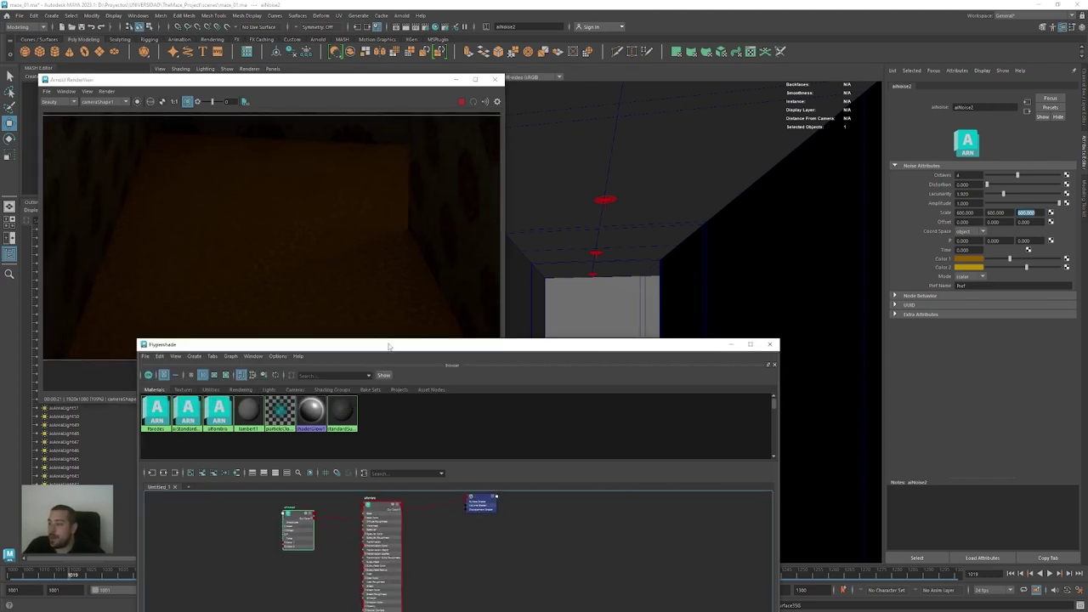
left_click(453, 116)
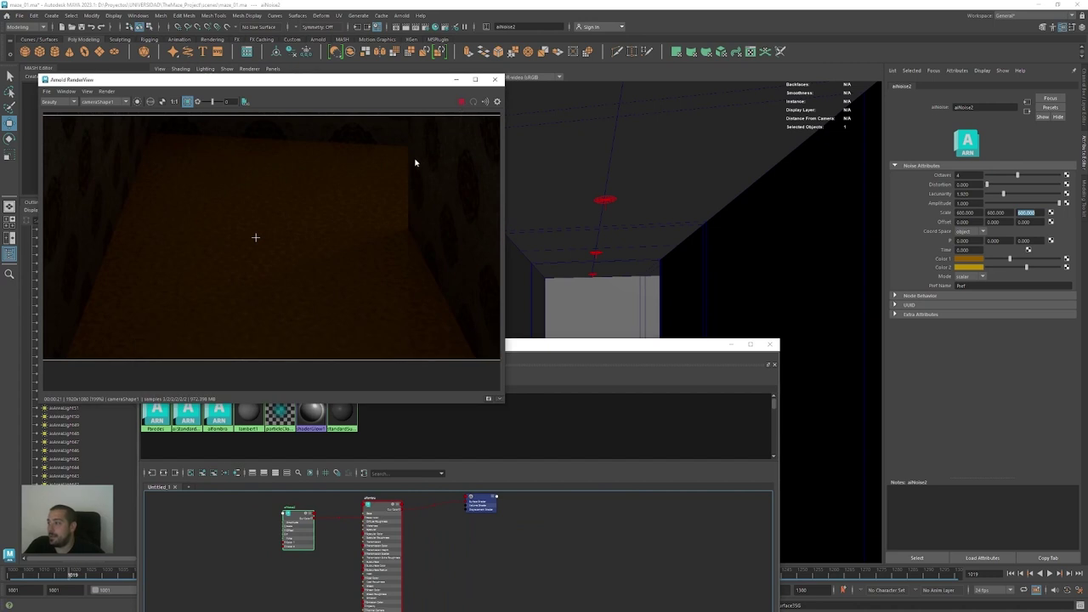
left_click_drag(569, 347, 593, 264)
scroll(411, 582, "up", 3)
middle_click_drag(410, 581, 438, 600, "alt")
middle_click_drag(375, 489, 404, 546, "alt")
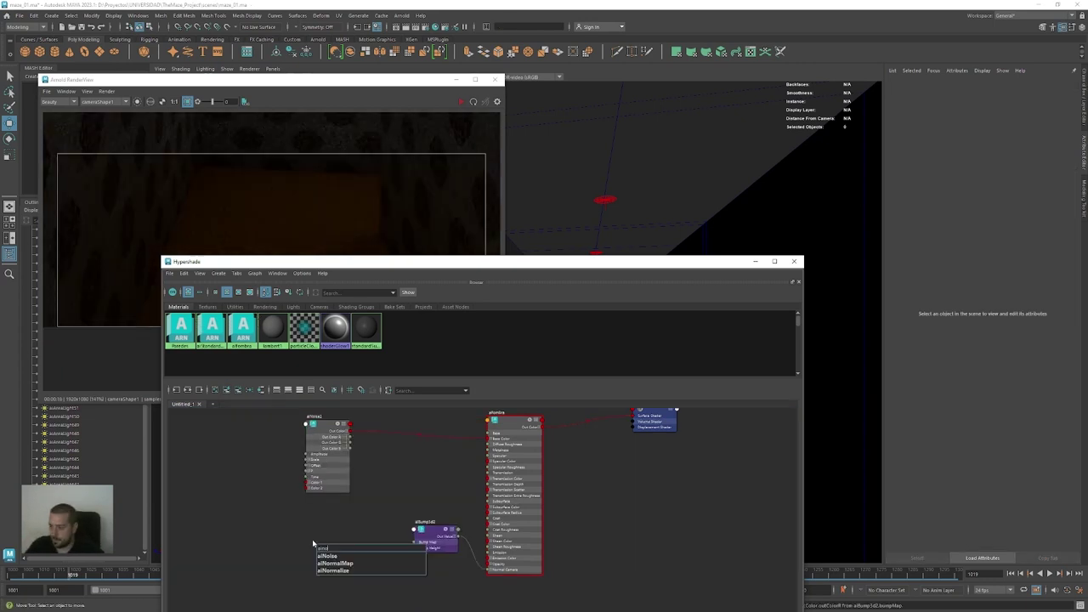
Add an aiNoise node and connect its Out Color R to the Bump Map input of aiBump3d2
key("Down")
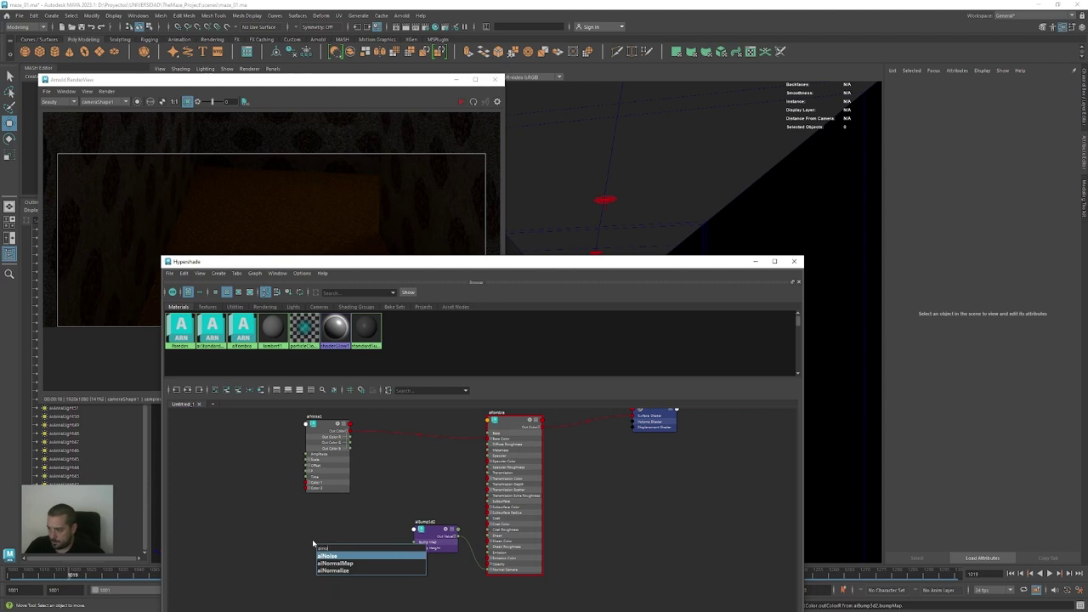
key("Return")
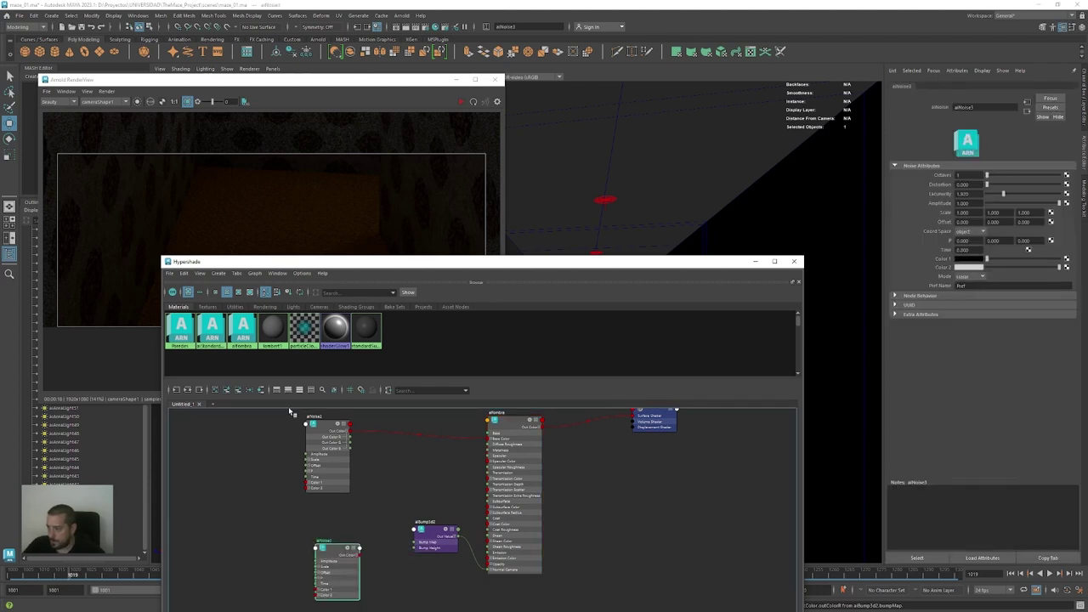
scroll(374, 510, "up", 2)
middle_click_drag(369, 478, 357, 423, "alt")
left_click(336, 512)
left_click_drag(340, 520, 418, 493)
left_click_drag(297, 505, 327, 474)
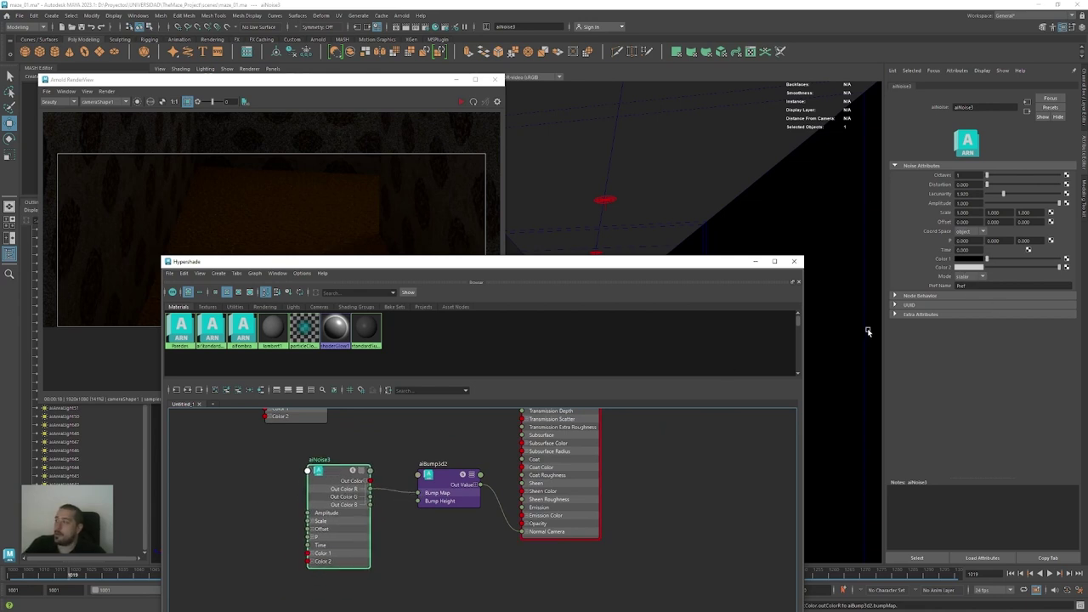
Set the new noise node's octaves to 4 and its scale to 1200 on all three axes
left_click_drag(987, 175, 1018, 175)
left_click(963, 212)
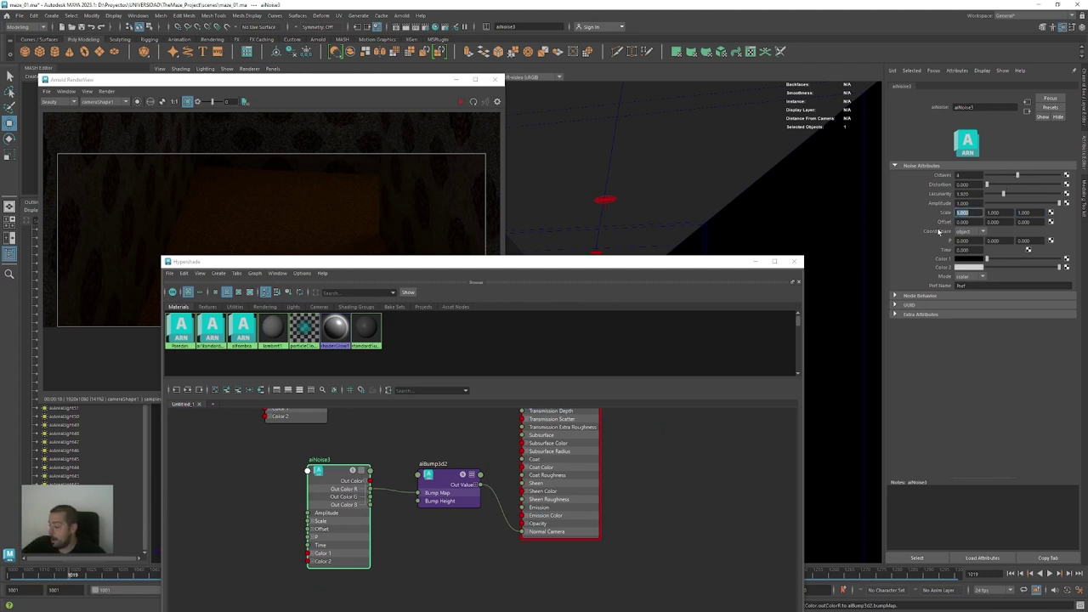
type("1200")
key("Return")
double_click(1000, 212)
type("1200")
double_click(1027, 213)
type("1200")
left_click(1008, 215)
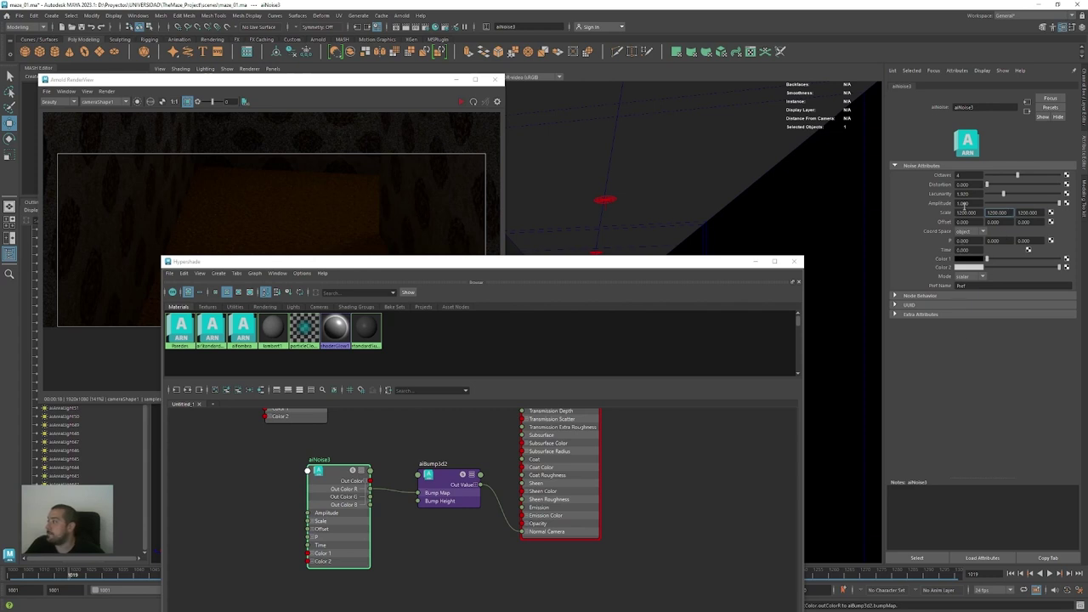
Run the live render and examine the bump texture on the corridor floor up close
left_click_drag(627, 265, 617, 321)
left_click(461, 102)
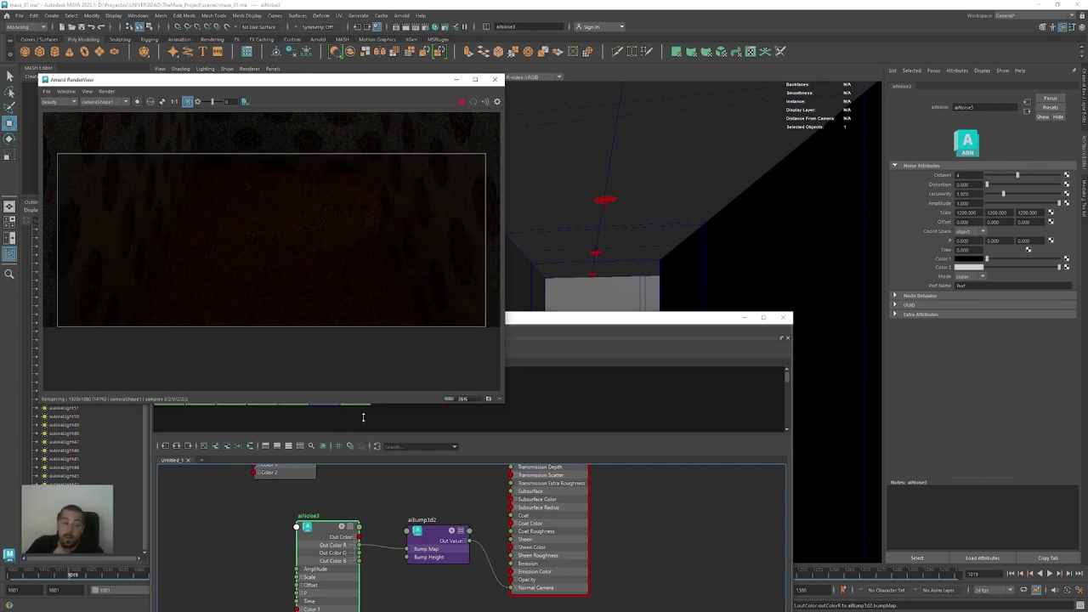
left_click(263, 544)
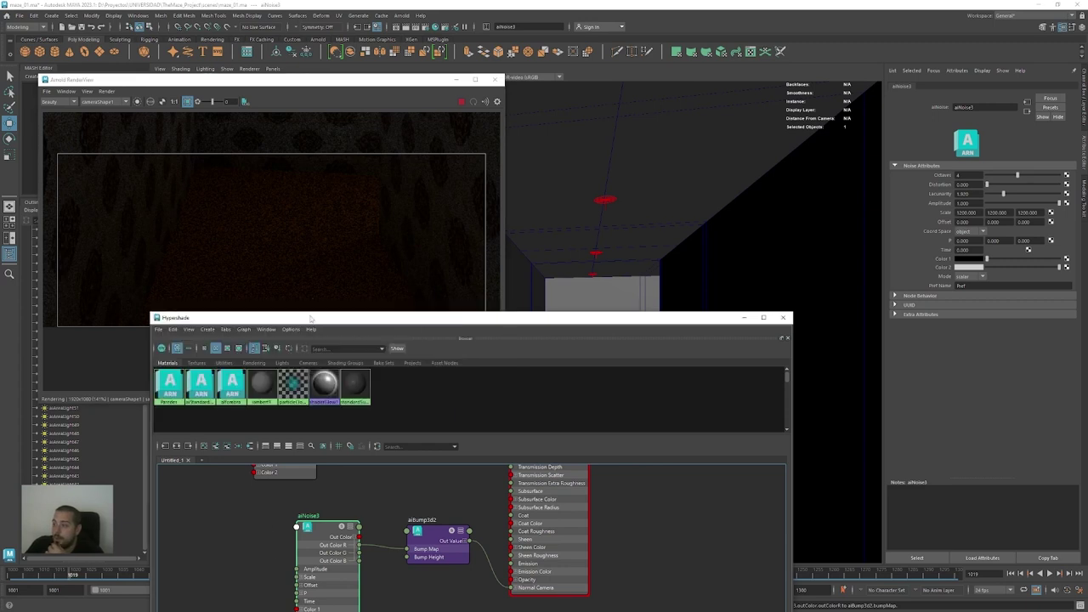
left_click(394, 101)
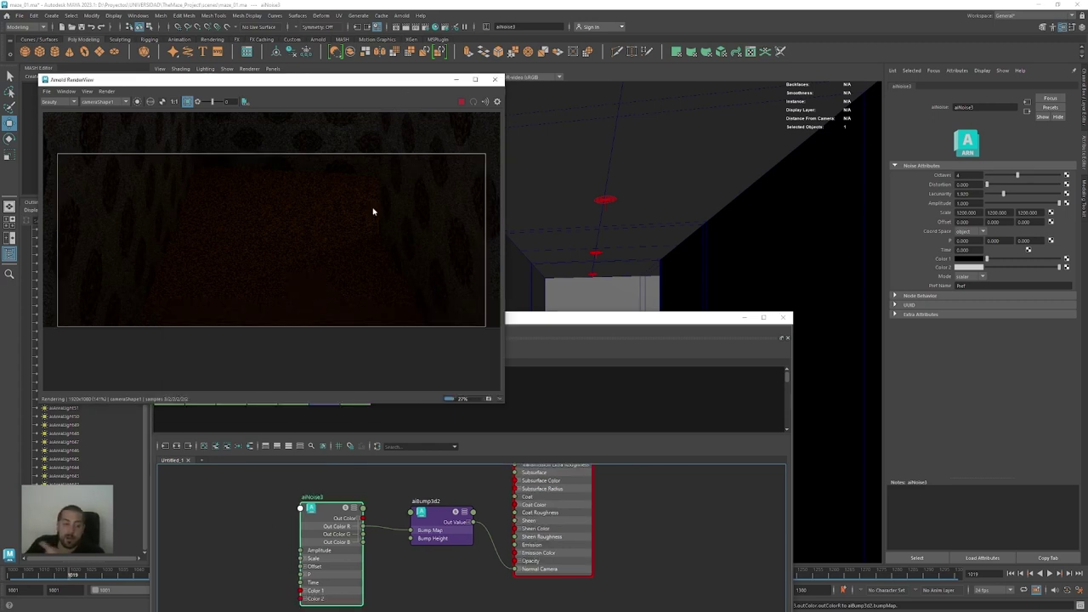
left_click(290, 318)
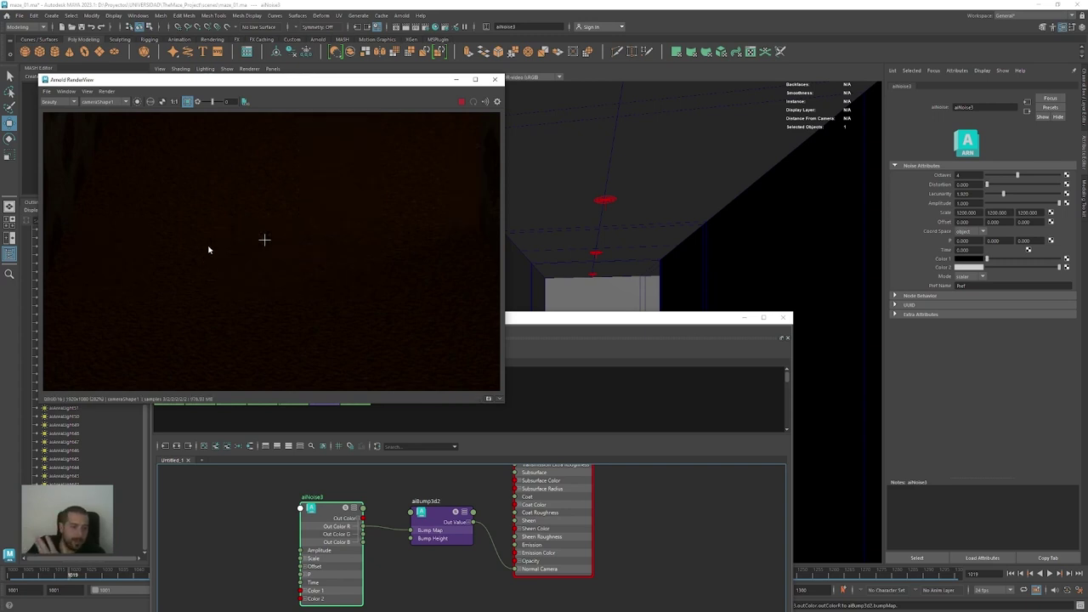
scroll(338, 328, "down", 4)
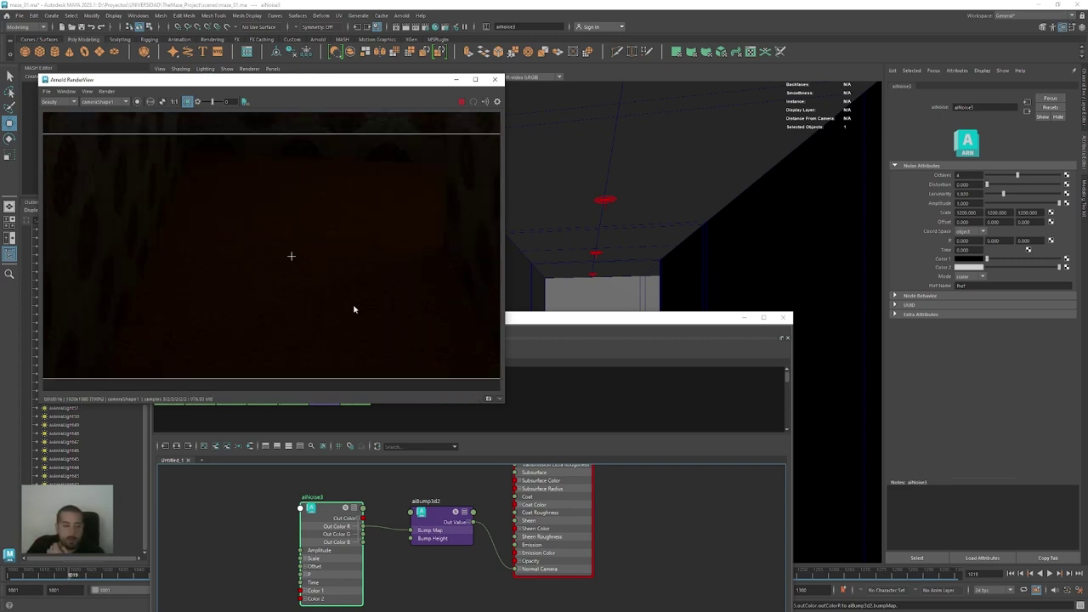
middle_click_drag(336, 300, 334, 307)
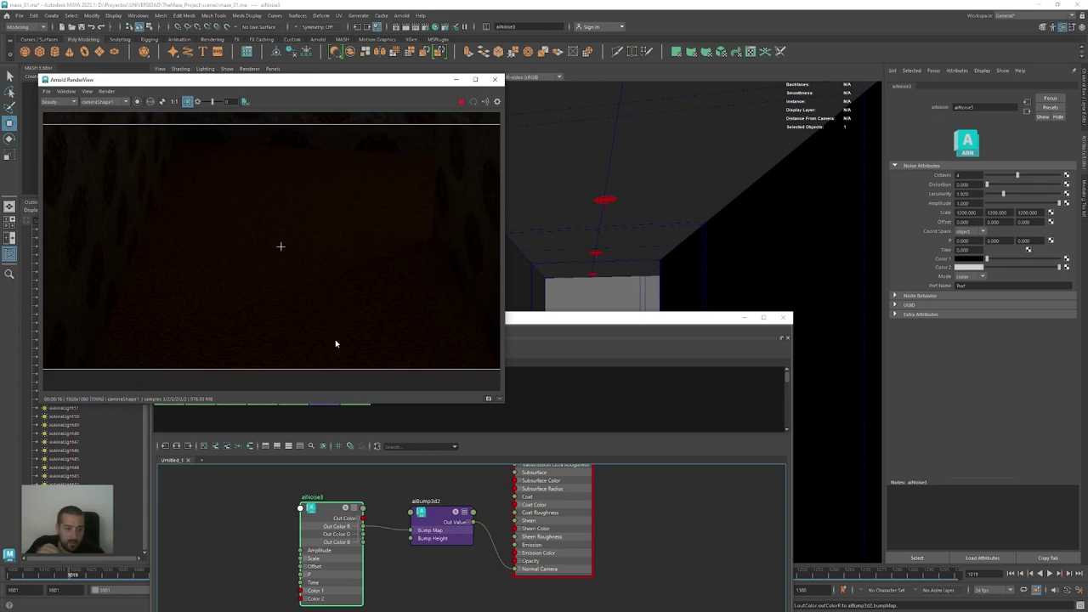
Lower the amplitude of the aiNoise node driving the floor bump to about 0.173
left_click(340, 513)
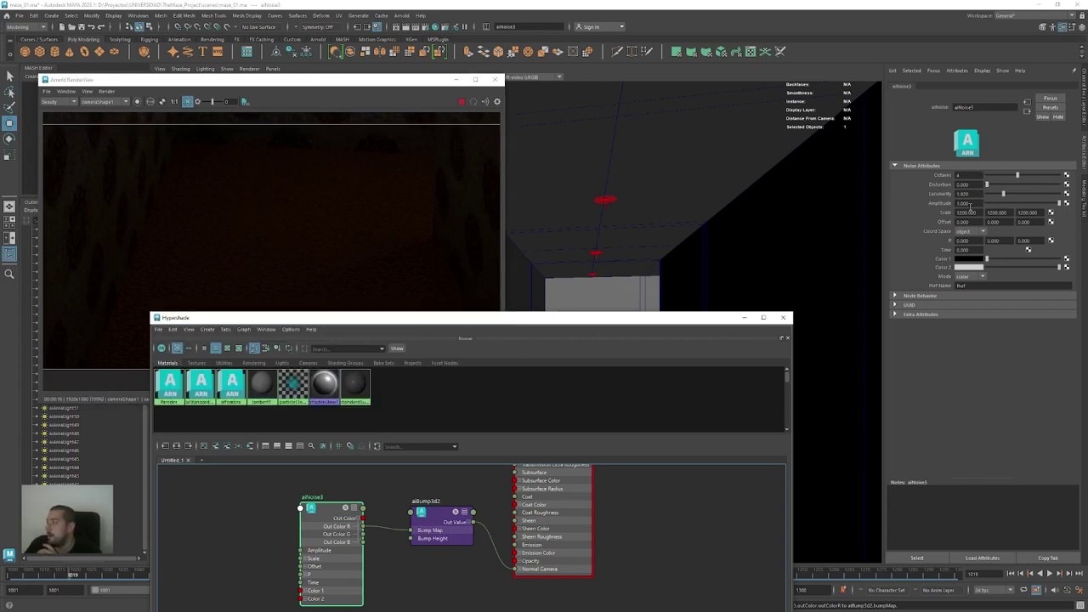
left_click_drag(1000, 205, 1007, 204)
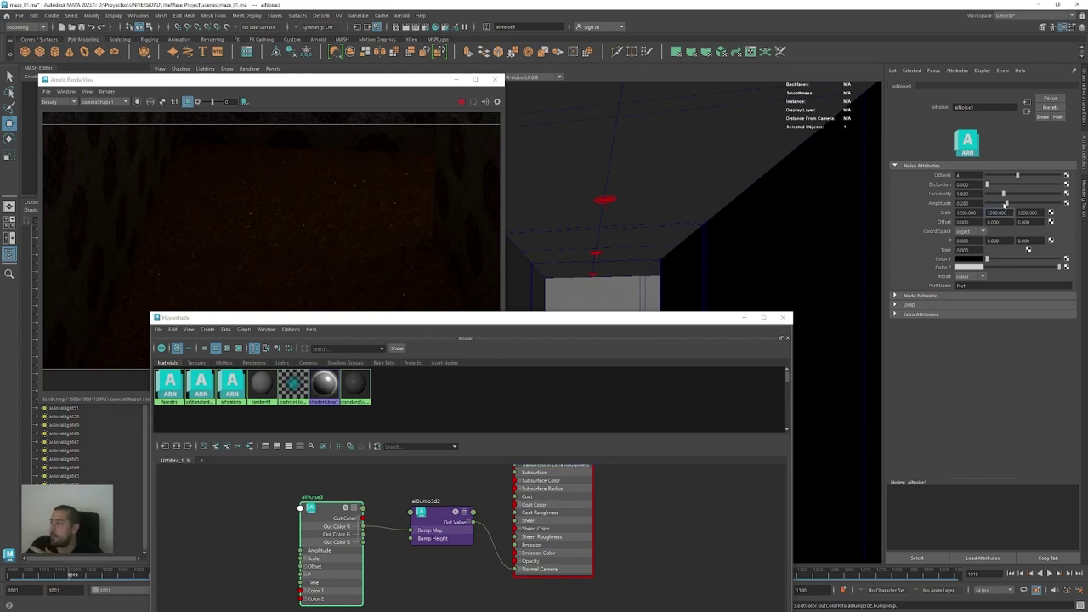
left_click_drag(1004, 205, 1000, 205)
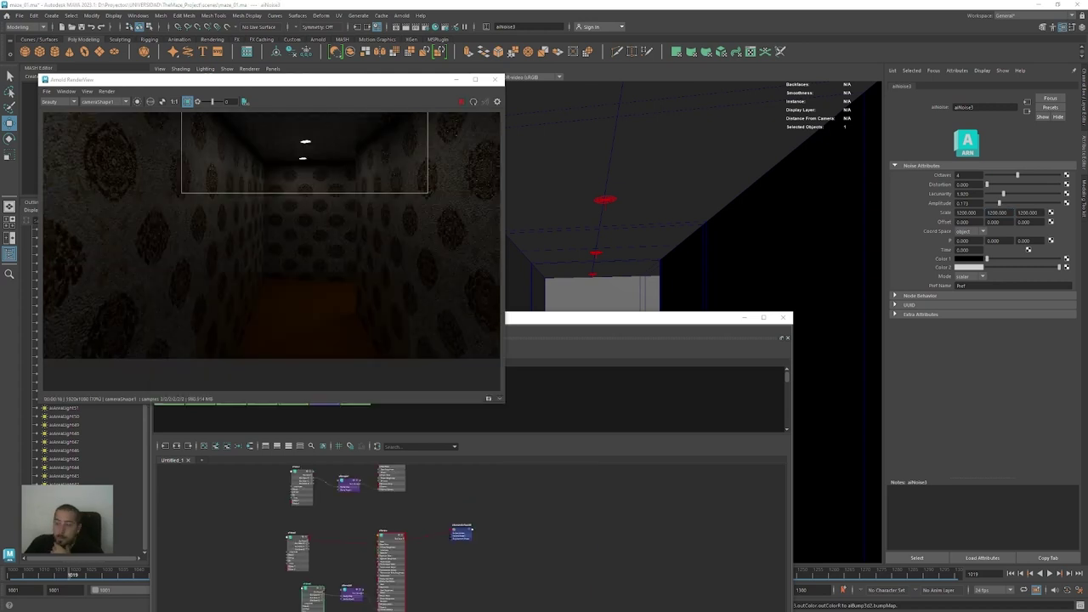
Add an aiStandardSurface shader in an empty area of the node graph
middle_click_drag(655, 539, 570, 583, "alt")
middle_click_drag(539, 524, 539, 561, "alt")
scroll(478, 542, "up", 3)
middle_click_drag(478, 543, 530, 581, "alt")
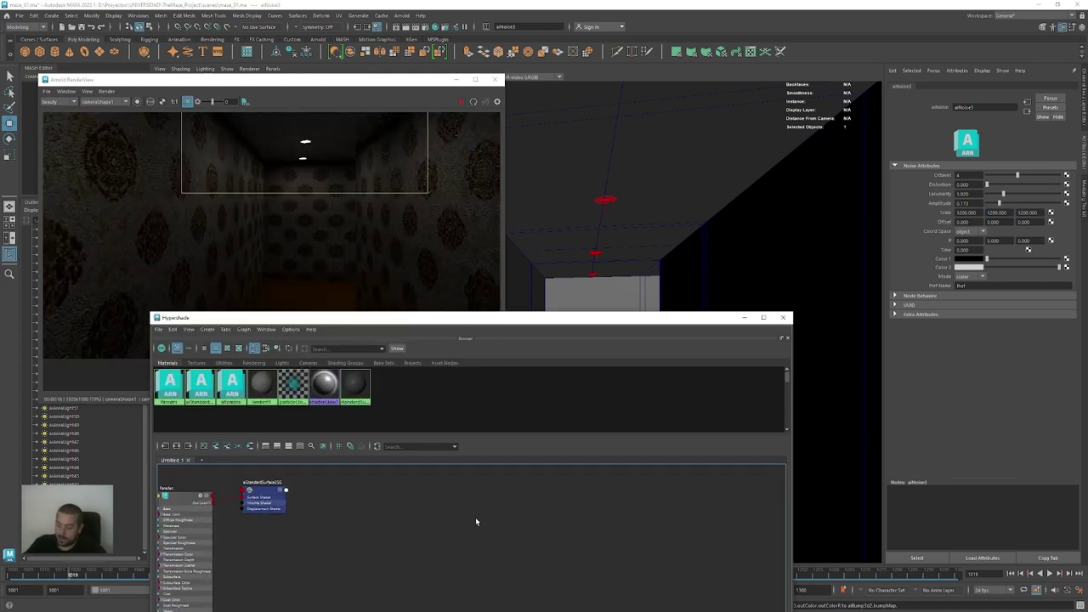
left_click(476, 518)
key("Tab")
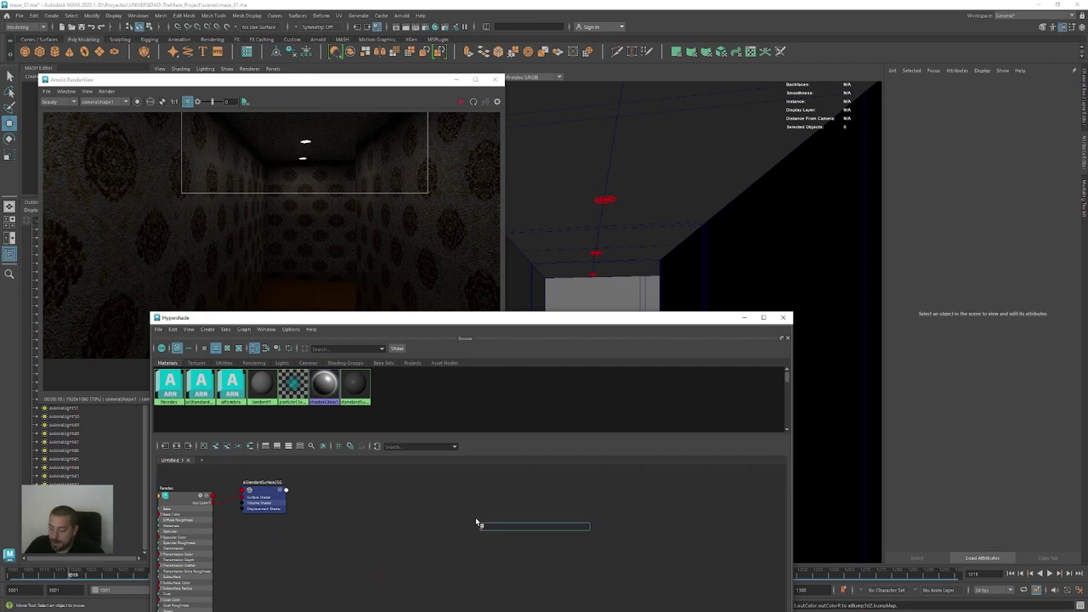
type("AISEnvFacade")
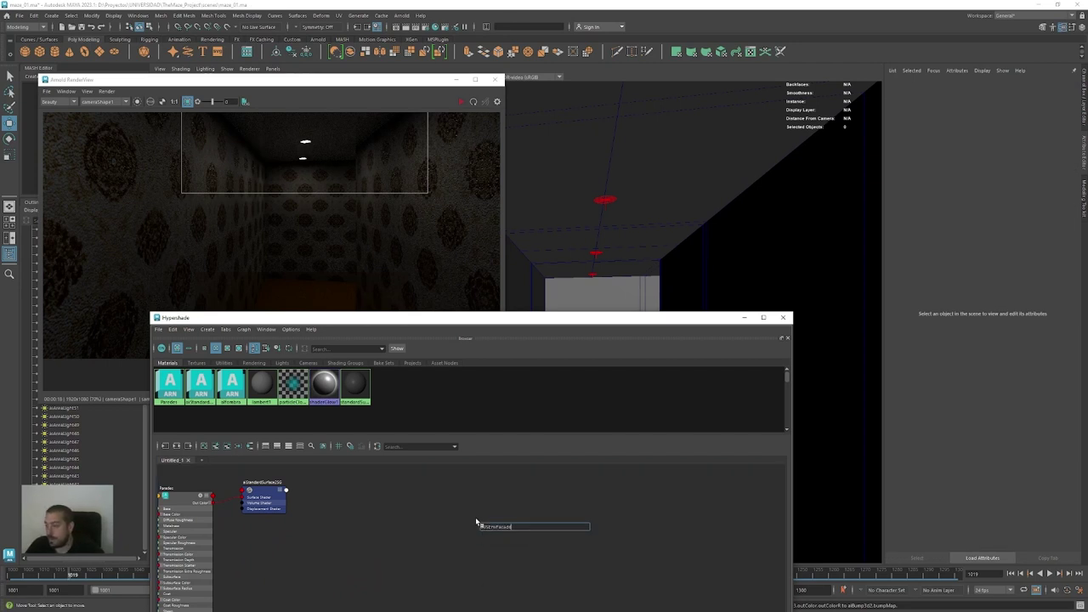
key("BackSpace")
key("BackSpace")
key("BackSpace")
key("BackSpace")
key("BackSpace")
key("BackSpace")
key("BackSpace")
key("BackSpace")
key("BackSpace")
key("BackSpace")
key("BackSpace")
type("aist")
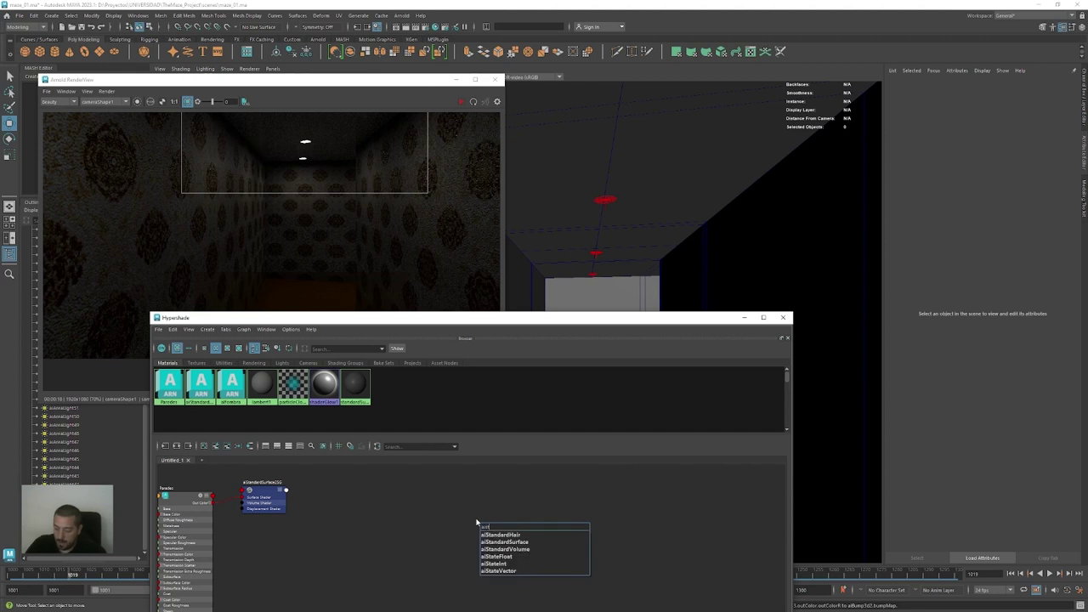
key("Down")
key("Down")
key("Return")
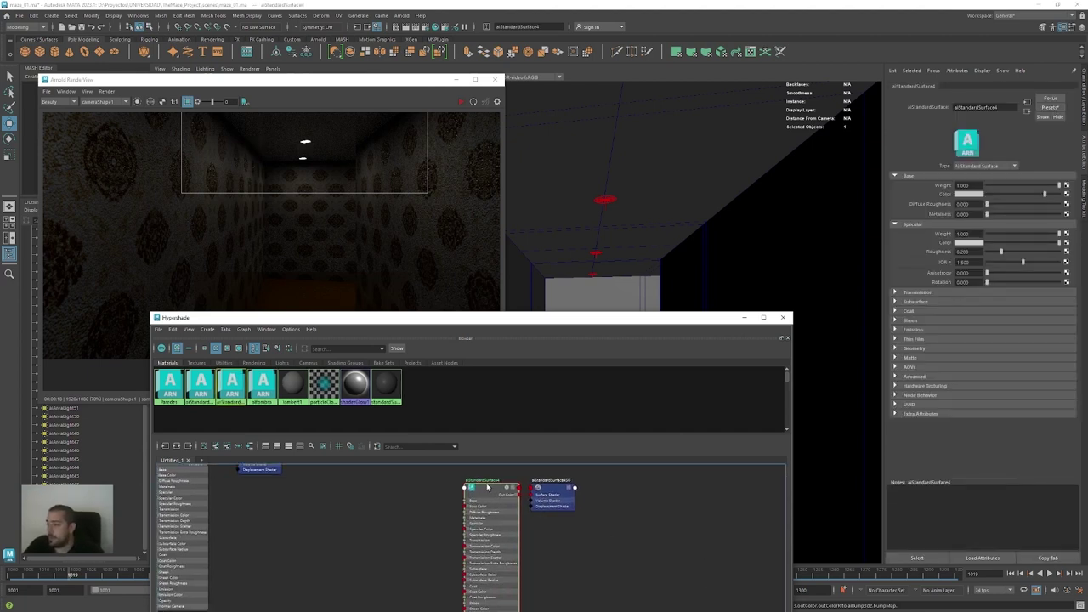
Rename the new shader techo1 and spread it and its shading group apart in the graph
left_click(994, 106)
left_click_drag(994, 107, 946, 105)
type("techo1")
key("Return")
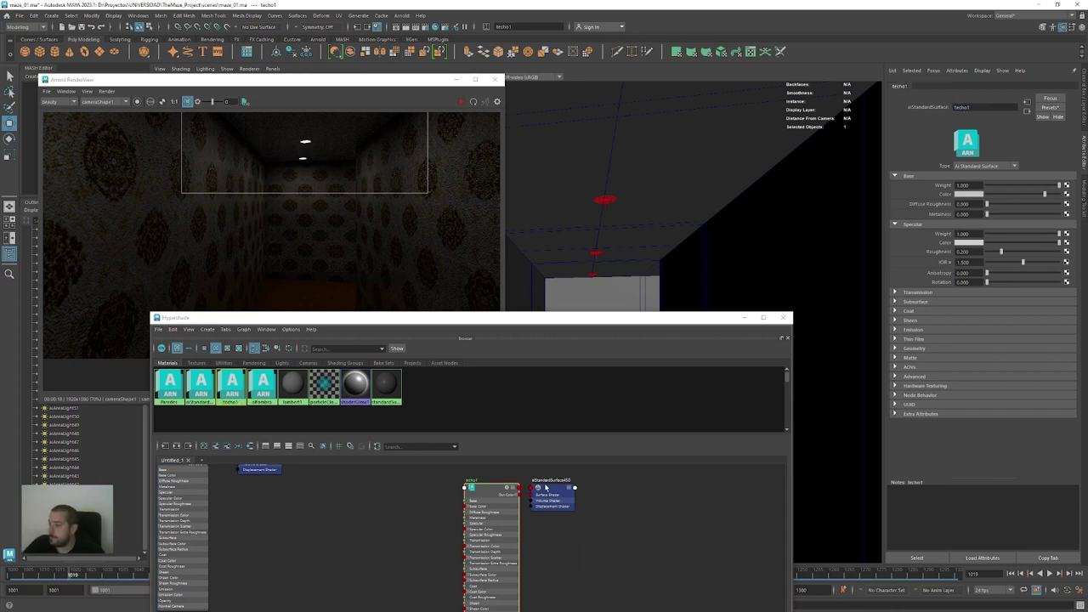
left_click(574, 507)
left_click_drag(547, 492, 642, 499)
left_click_drag(497, 493, 546, 500)
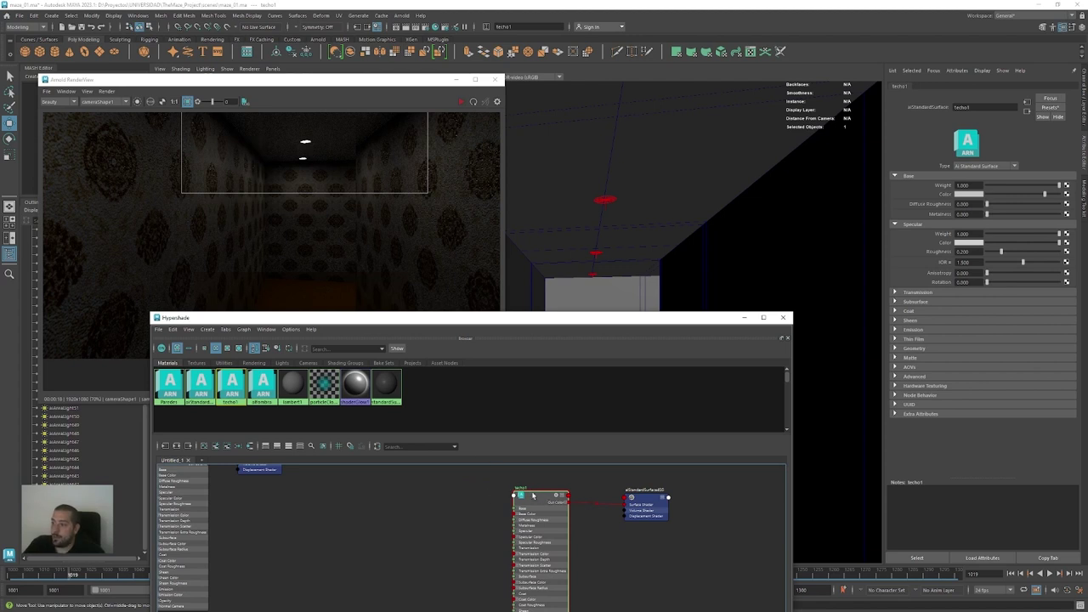
Change the base color of techo1 to a darker, muted brown
left_click(974, 195)
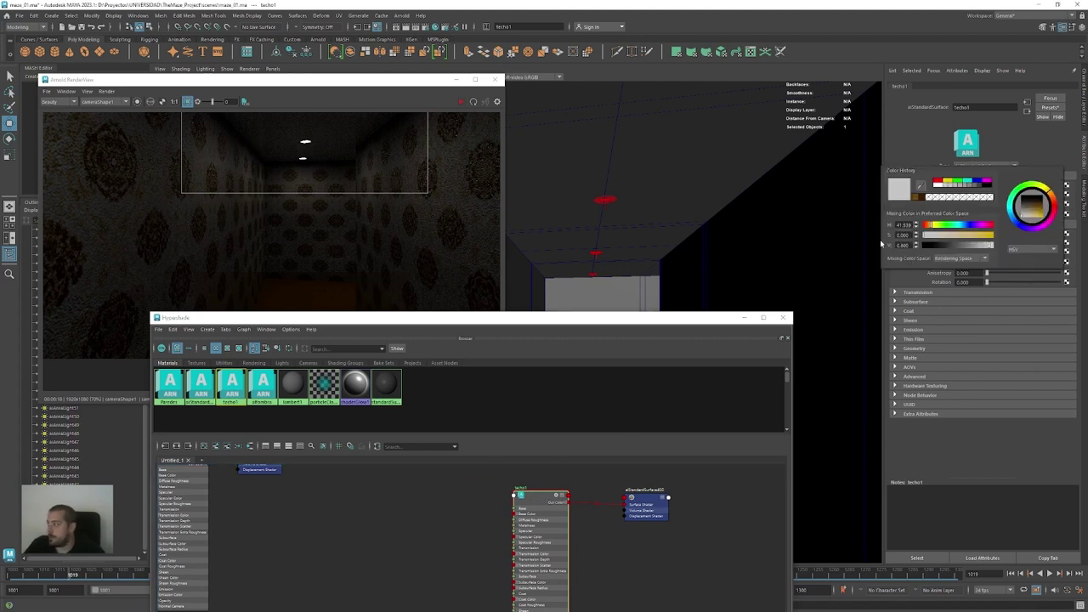
left_click(988, 237)
left_click(968, 247)
left_click_drag(968, 236, 951, 239)
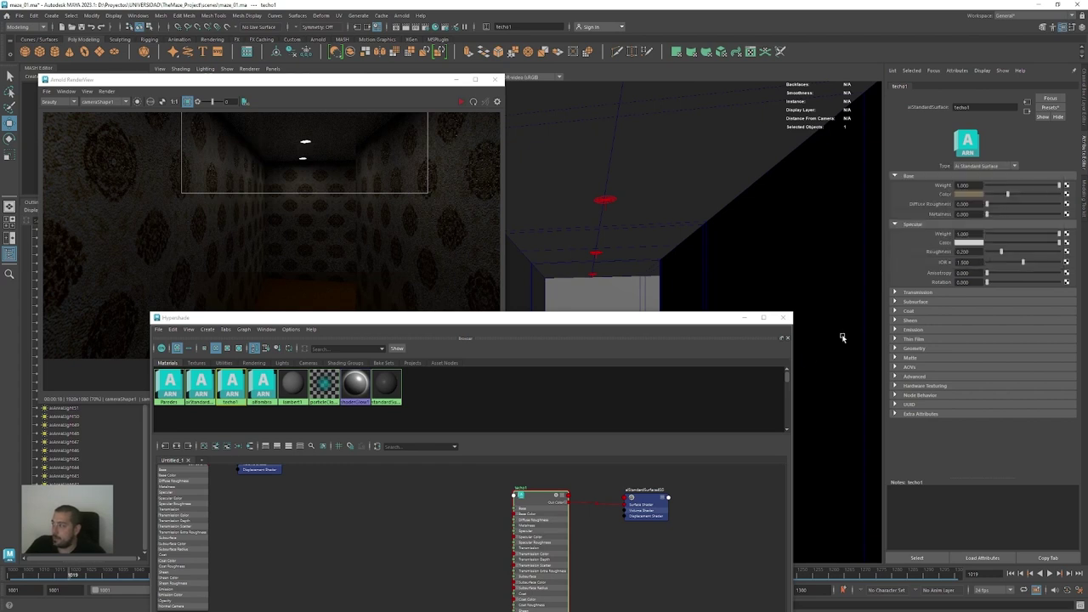
Assign techo1 to the corridor ceiling mesh and check the ceiling in the live render
middle_click_drag(595, 485, 604, 478, "alt")
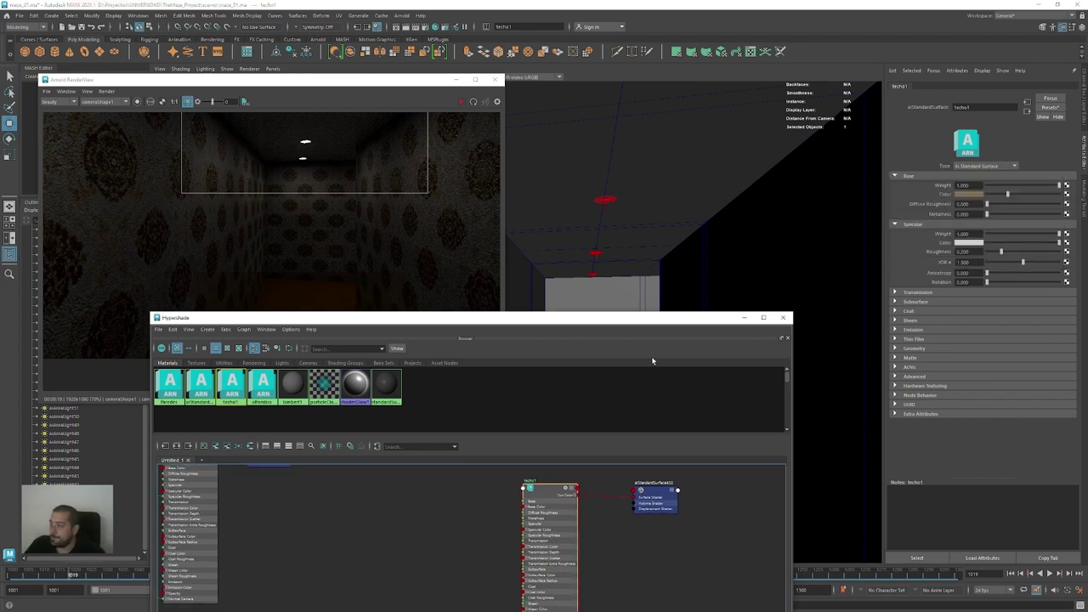
left_click(663, 223)
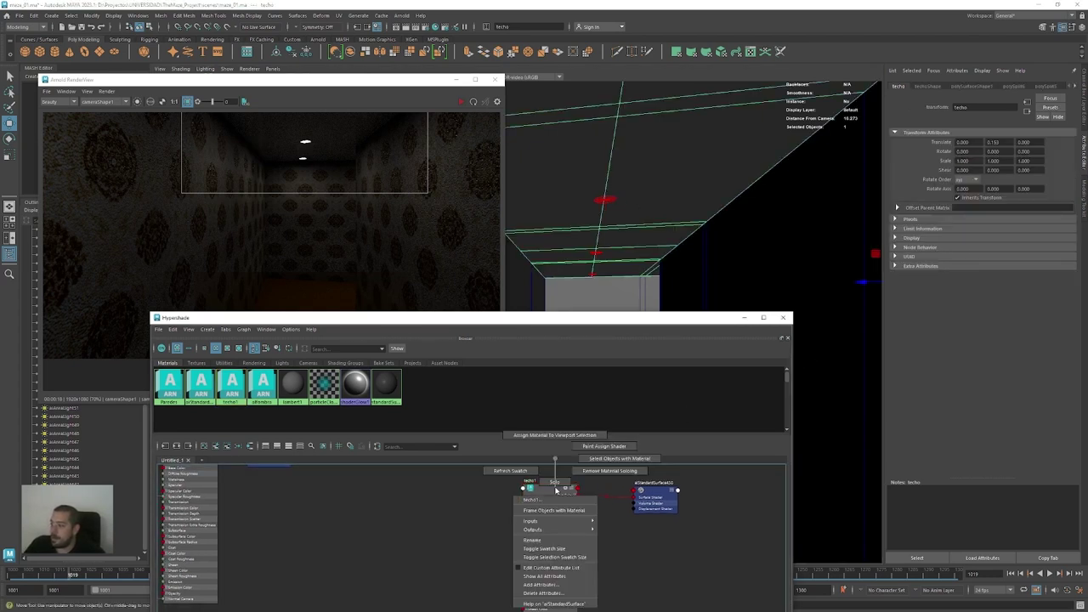
left_click(417, 144)
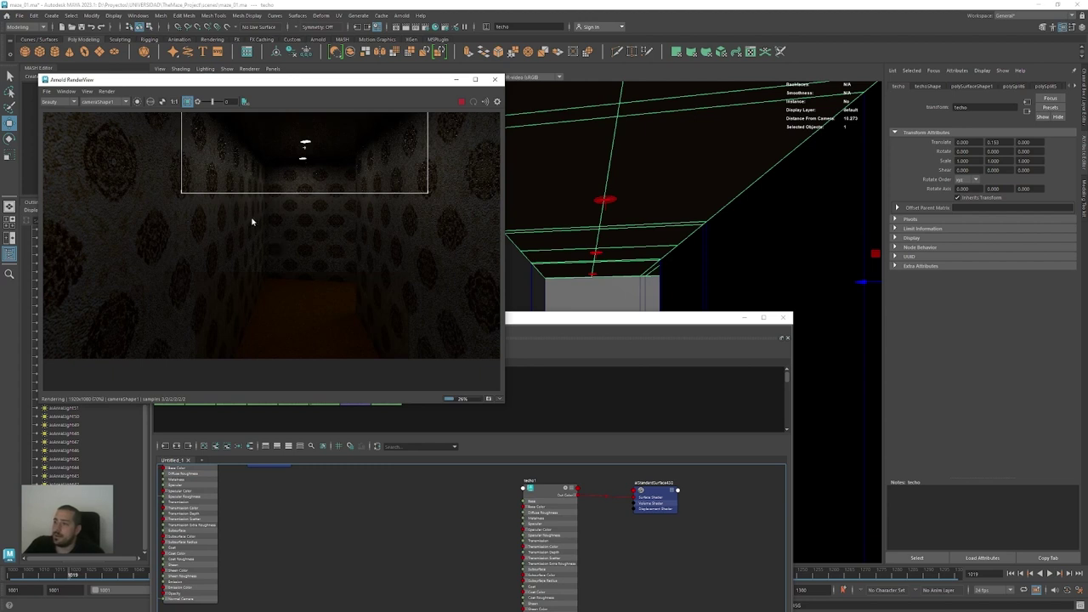
scroll(247, 213, "up", 5)
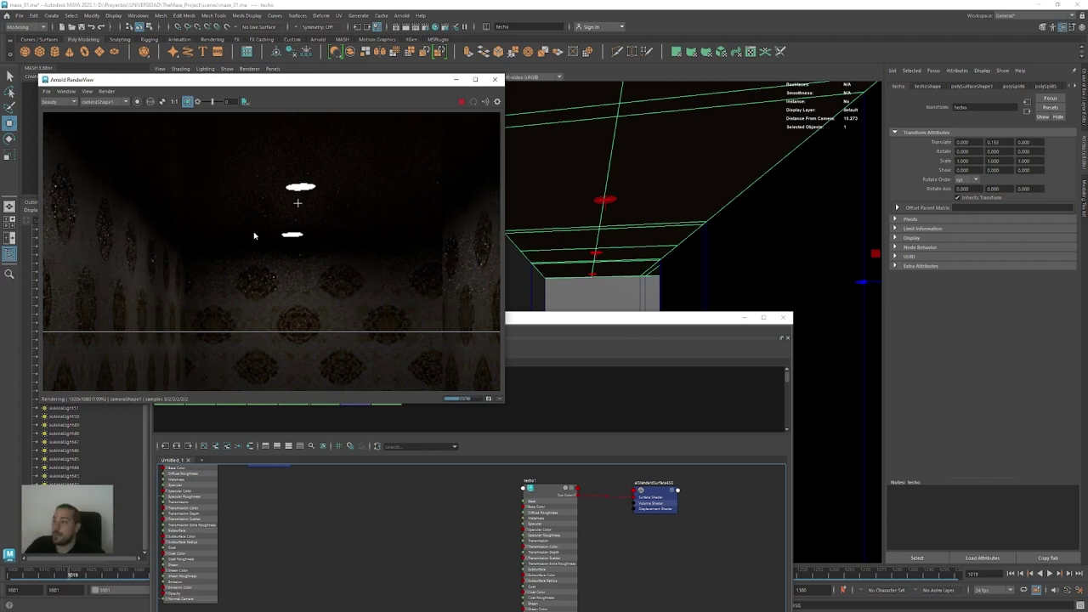
Test specular roughness values of 0 and 0.44 on techo1 in the render, and settle on about 0.35
left_click(551, 491)
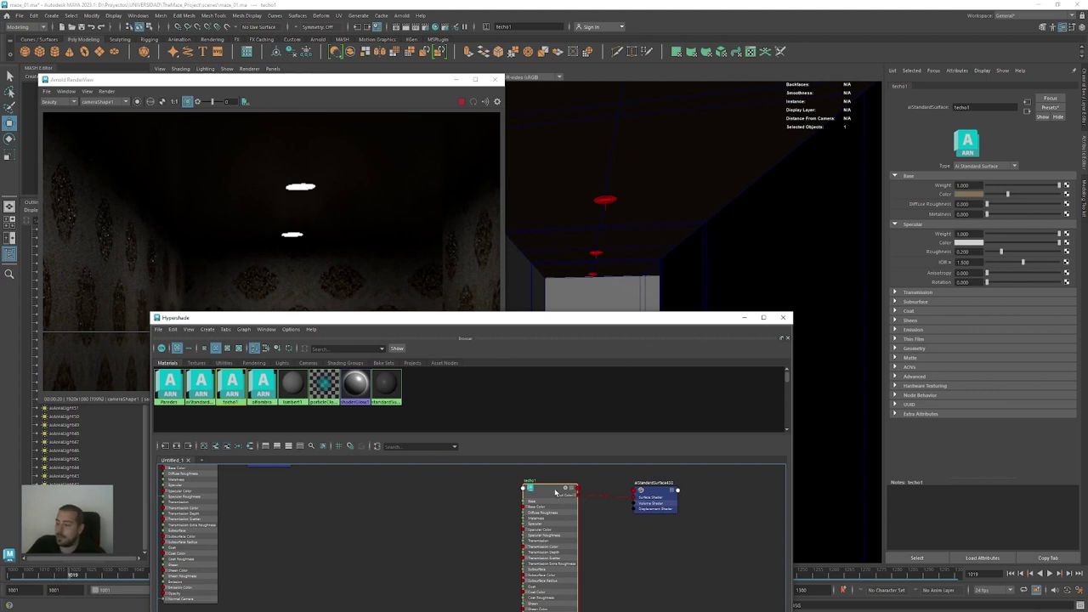
left_click(987, 252)
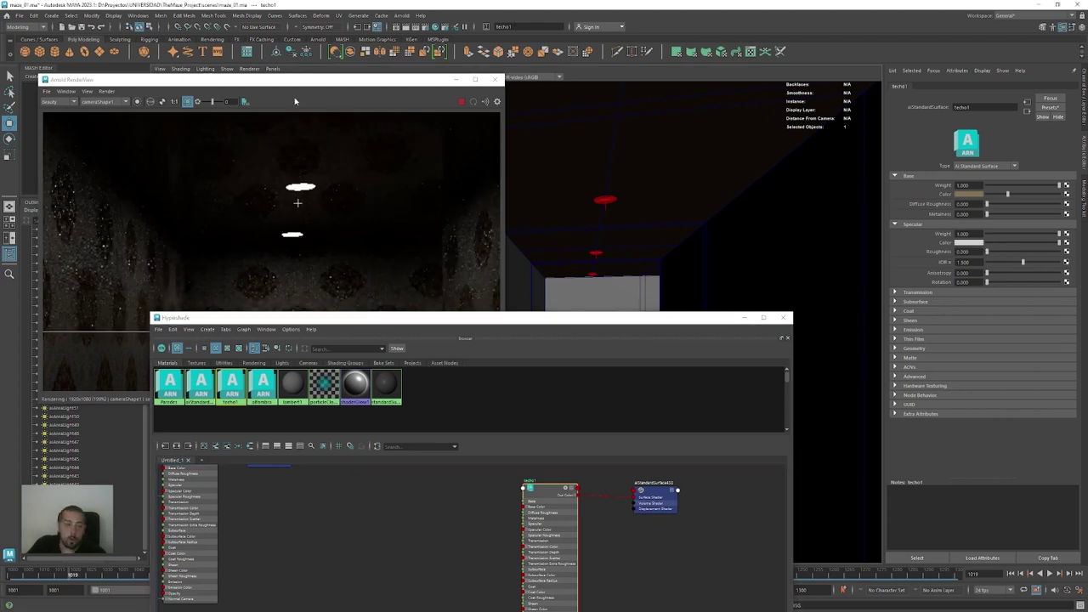
left_click(1019, 252)
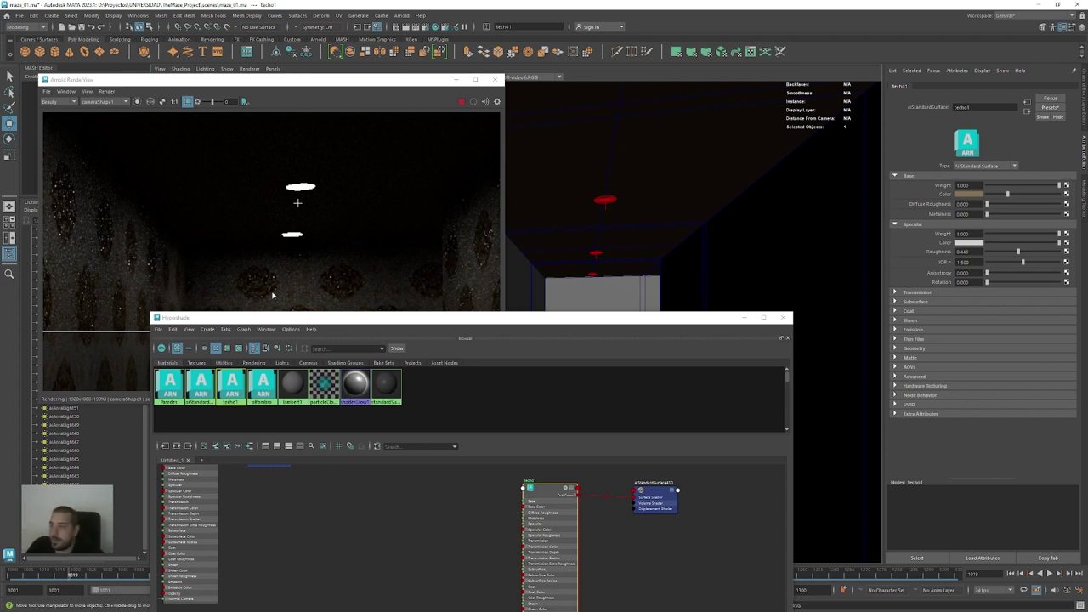
left_click(321, 282)
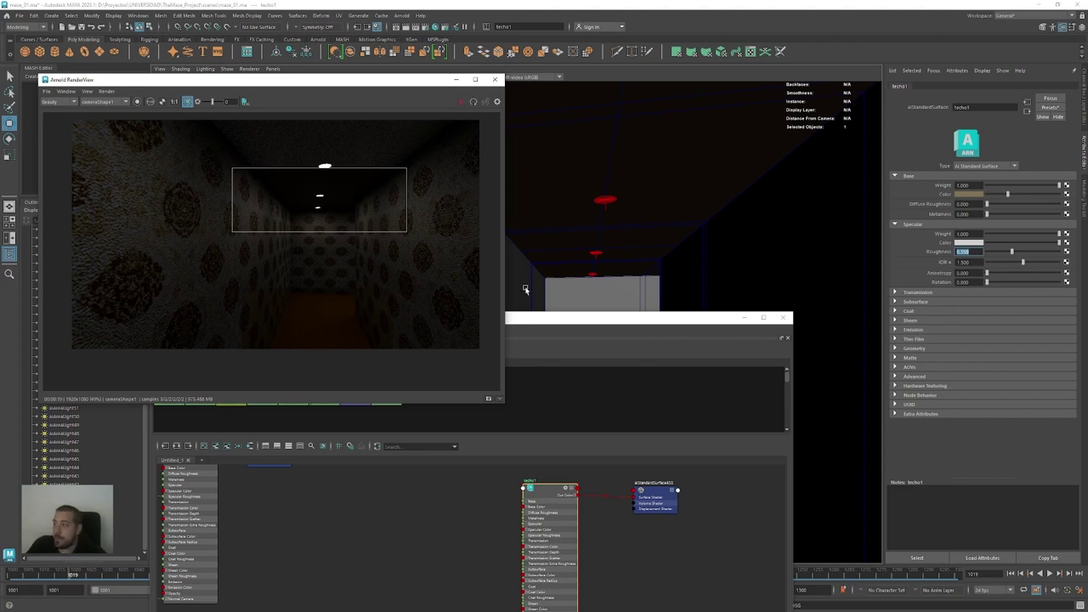
Close the Hypershade and scrub the timeline to frame 1151 to view another part of the maze
left_click(770, 318)
left_click(781, 318)
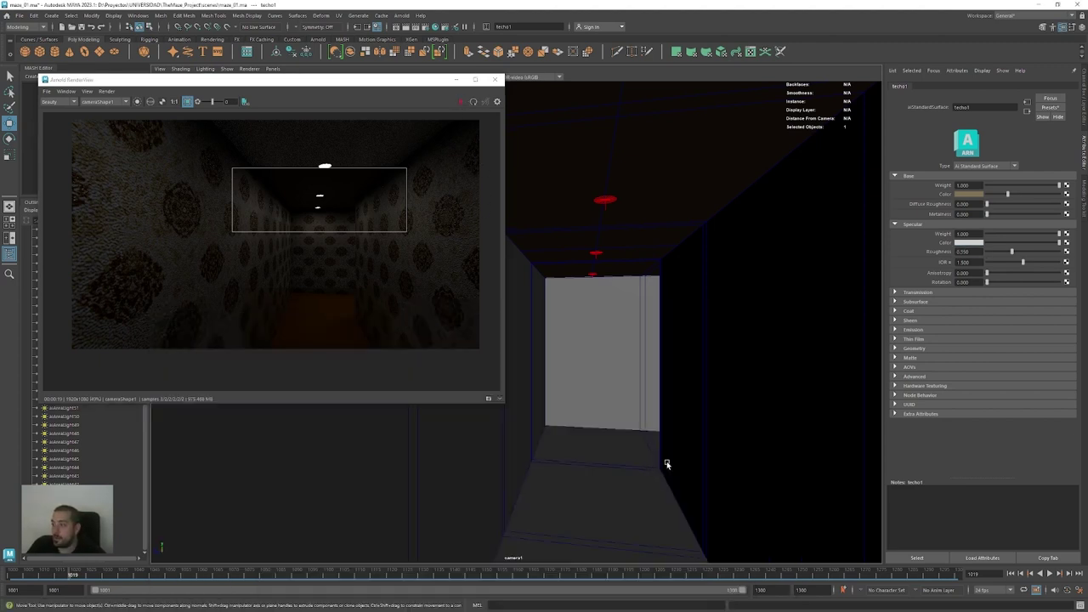
mouse_move(381, 576)
left_mouse_down()
mouse_move(499, 580)
mouse_move(489, 581)
left_mouse_up()
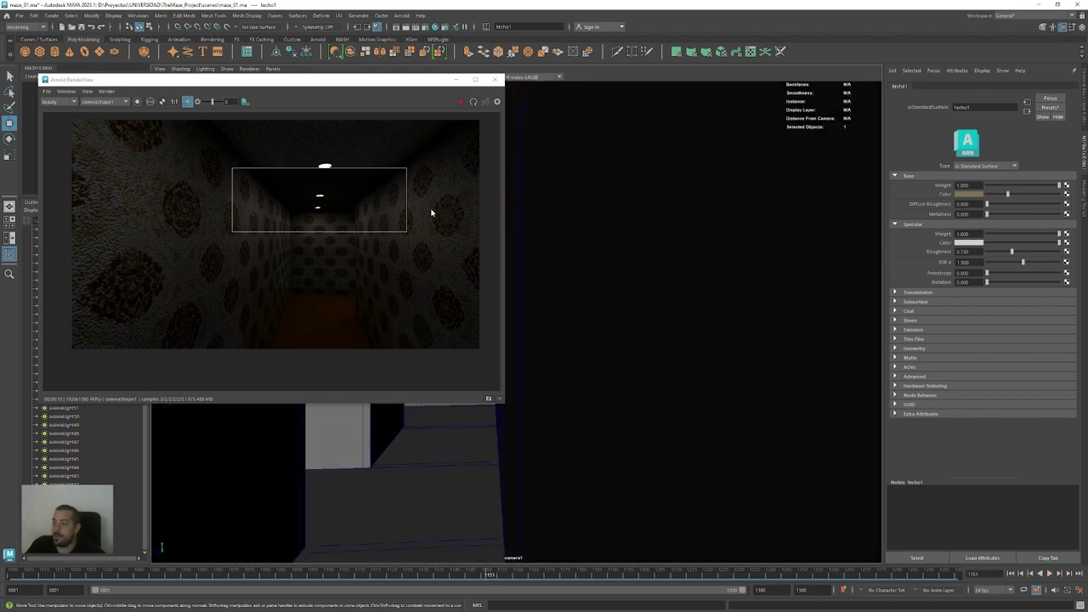
left_click(344, 188)
double_click(415, 81)
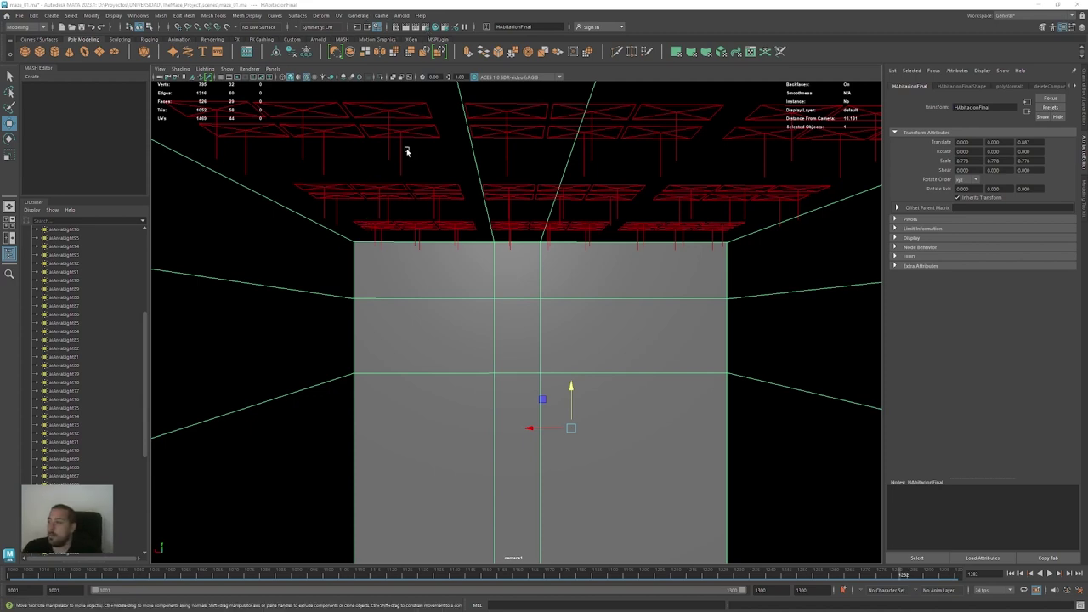
Open the Hypershade and create a new aiStandardSurface material in an empty area of the node graph
left_click(401, 15)
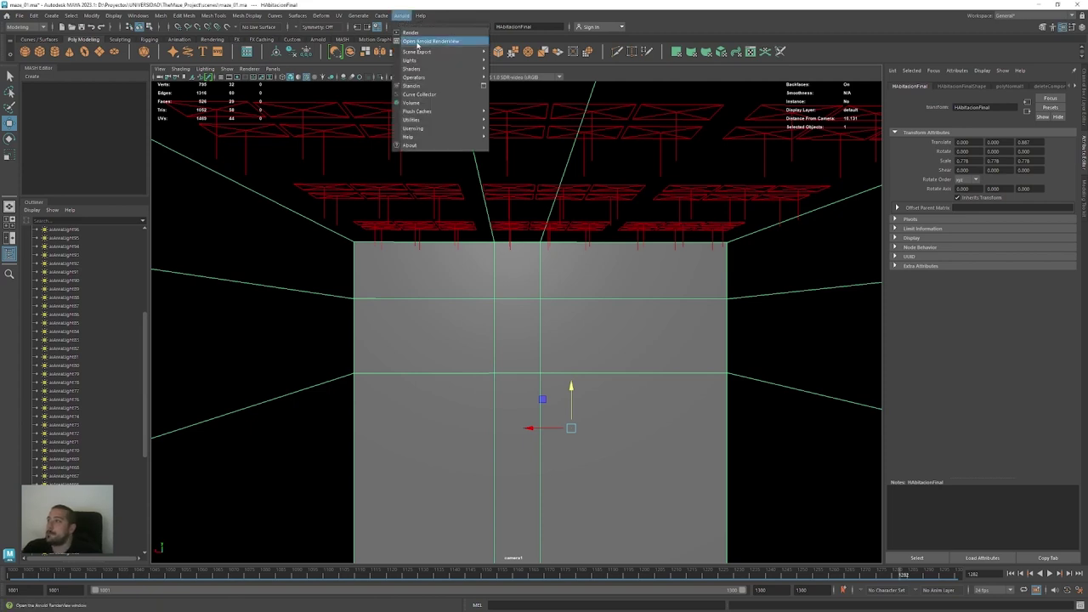
left_click(435, 27)
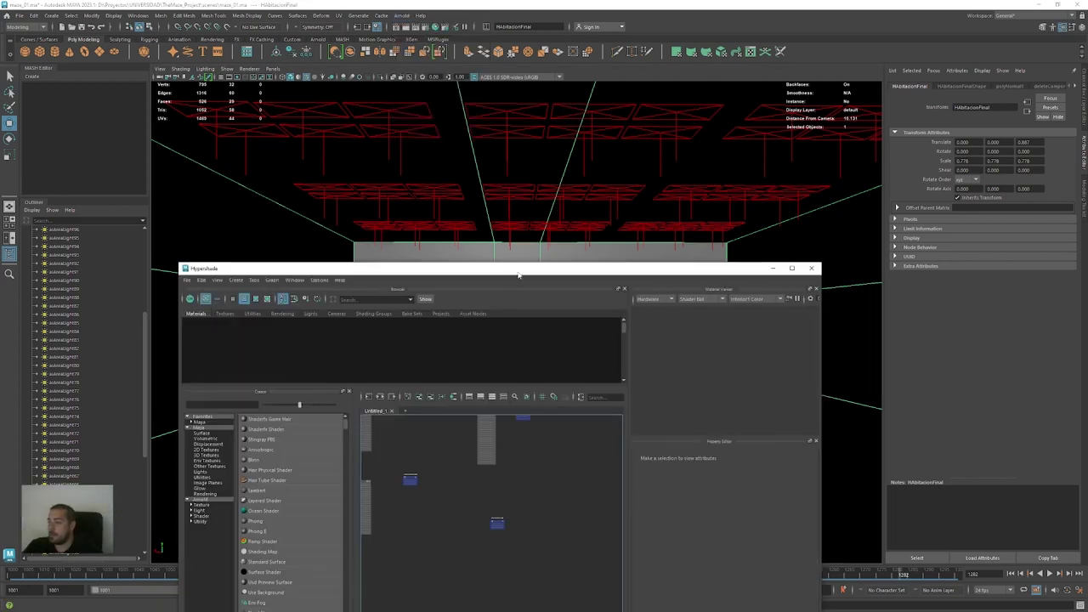
left_click_drag(519, 269, 575, 231)
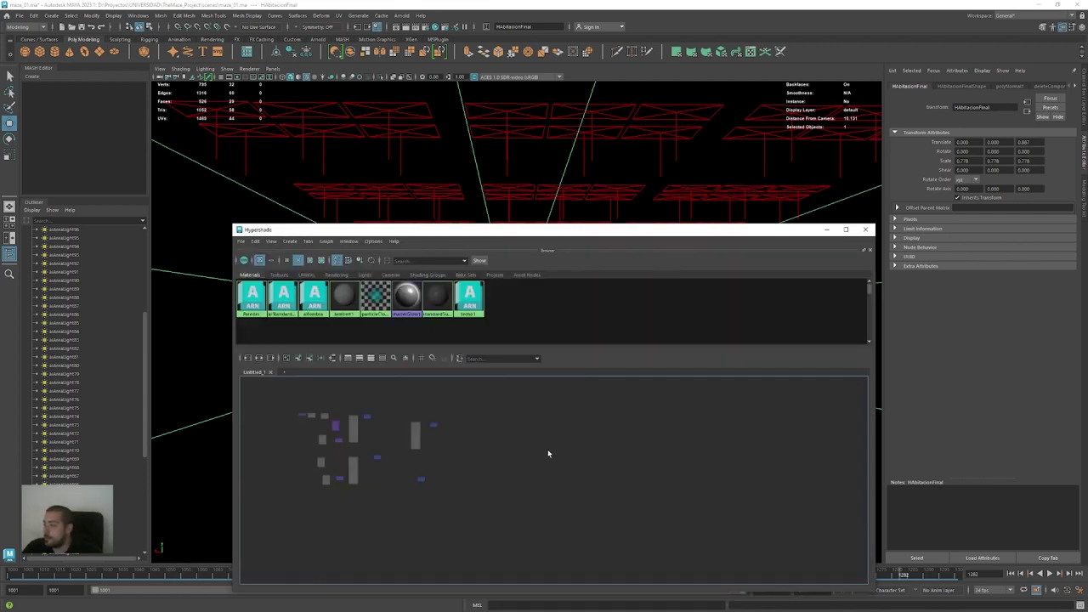
scroll(505, 478, "up", 3)
middle_click_drag(505, 479, 451, 486, "alt")
left_click(574, 467)
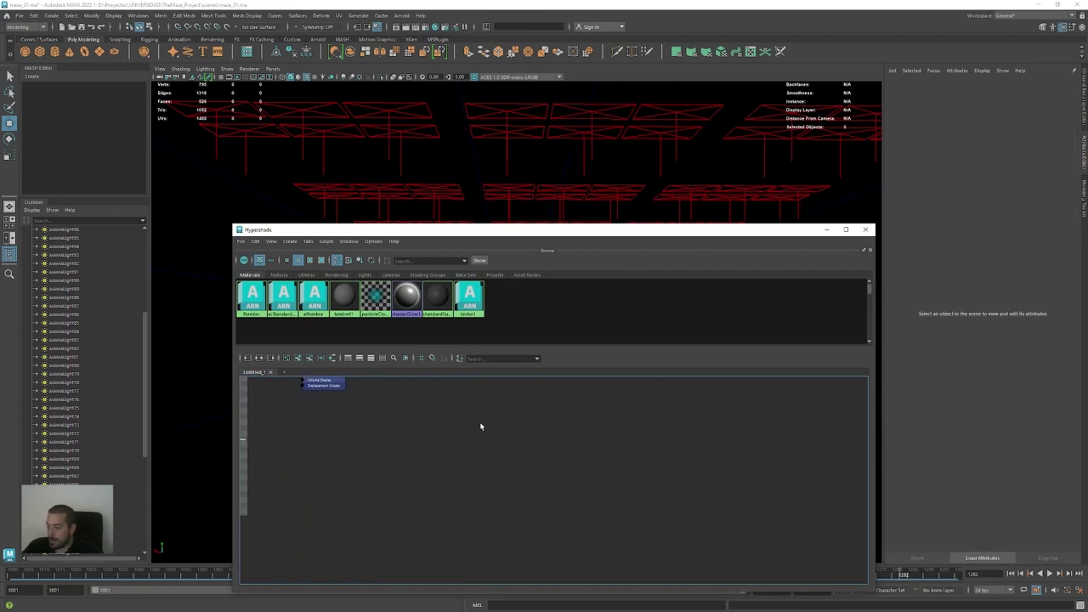
key("Tab")
type("aista")
key("Down")
key("Down")
key("Return")
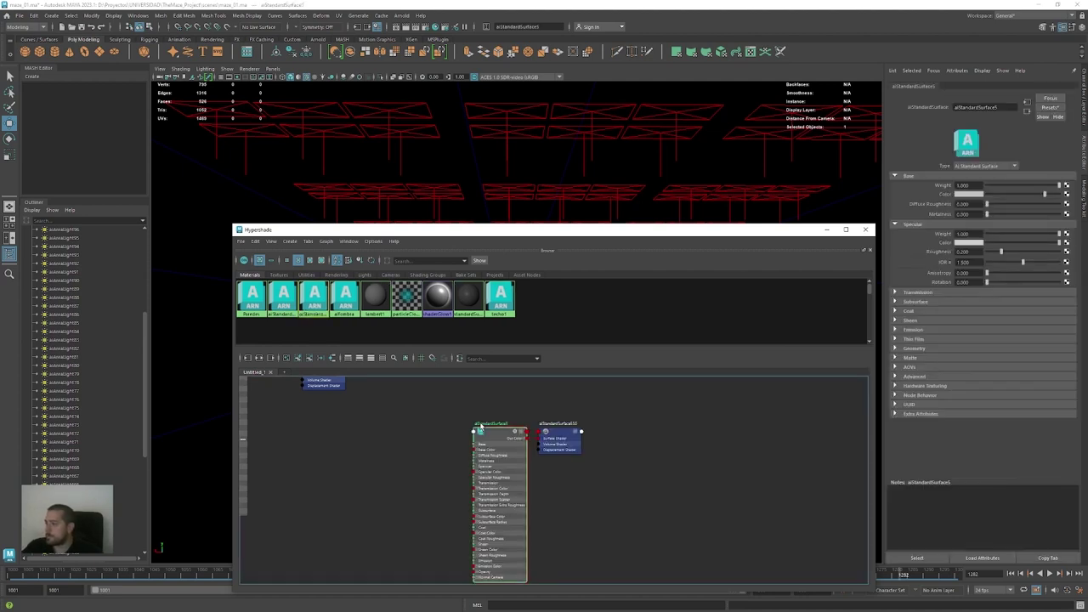
left_click_drag(529, 427, 578, 411)
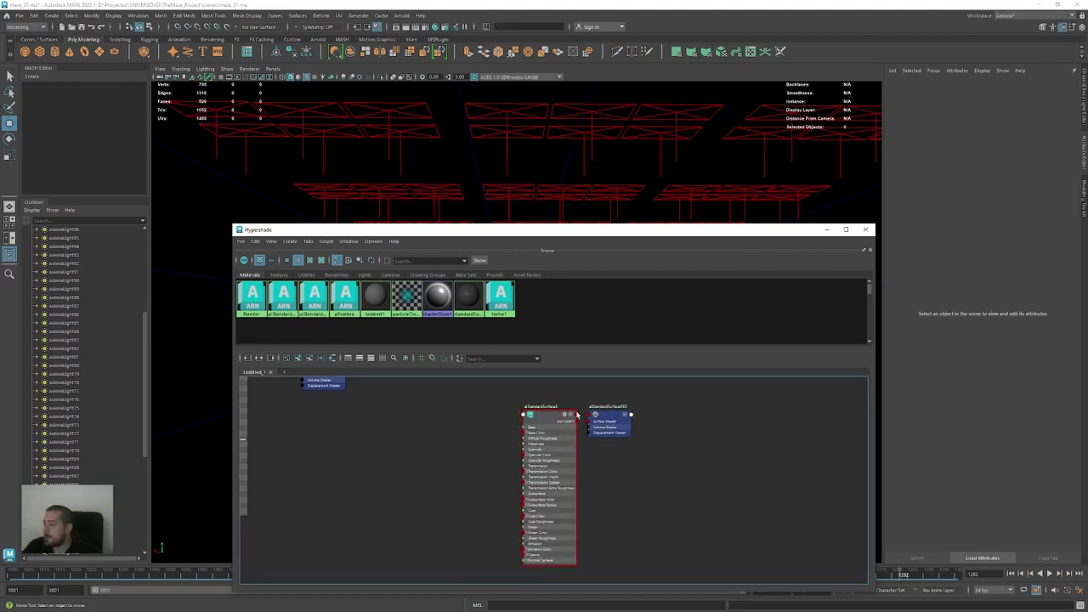
Rename the new aiStandardSurface material to habitacionNegra
double_click(961, 107)
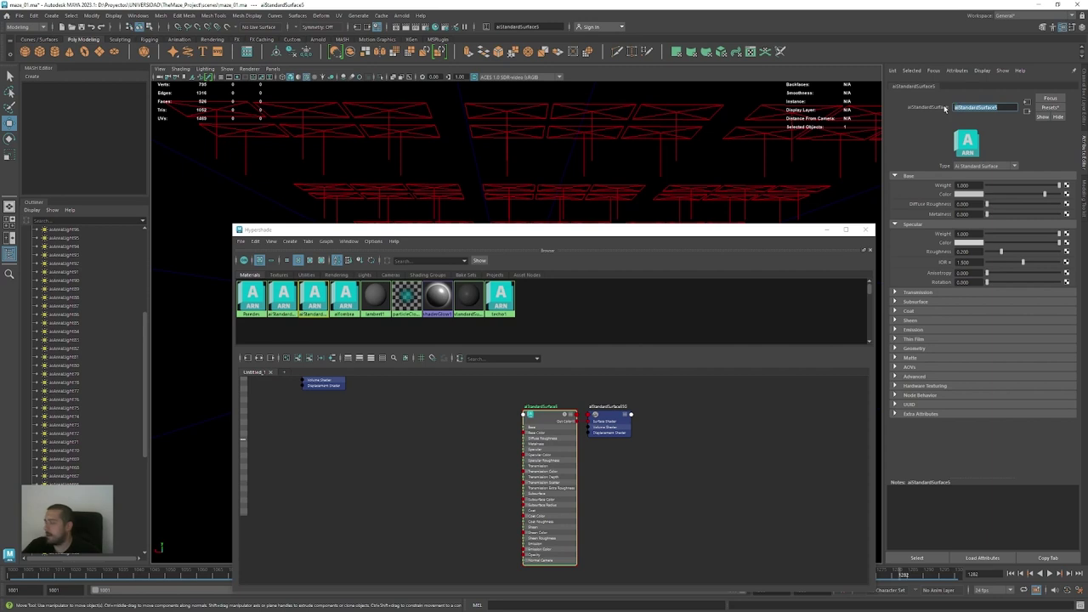
type("habitac")
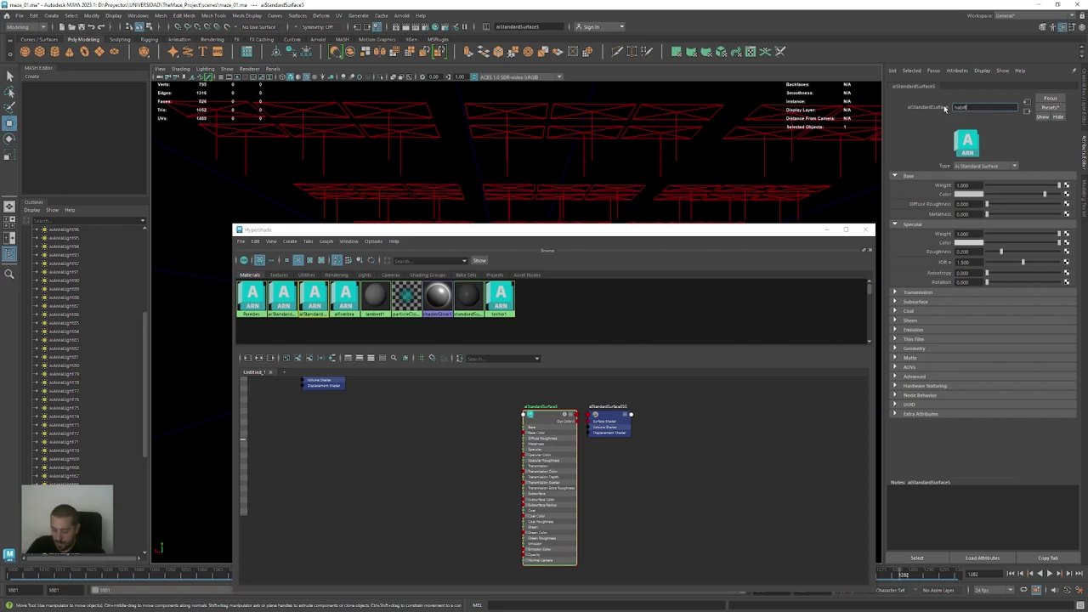
type("ionNegra")
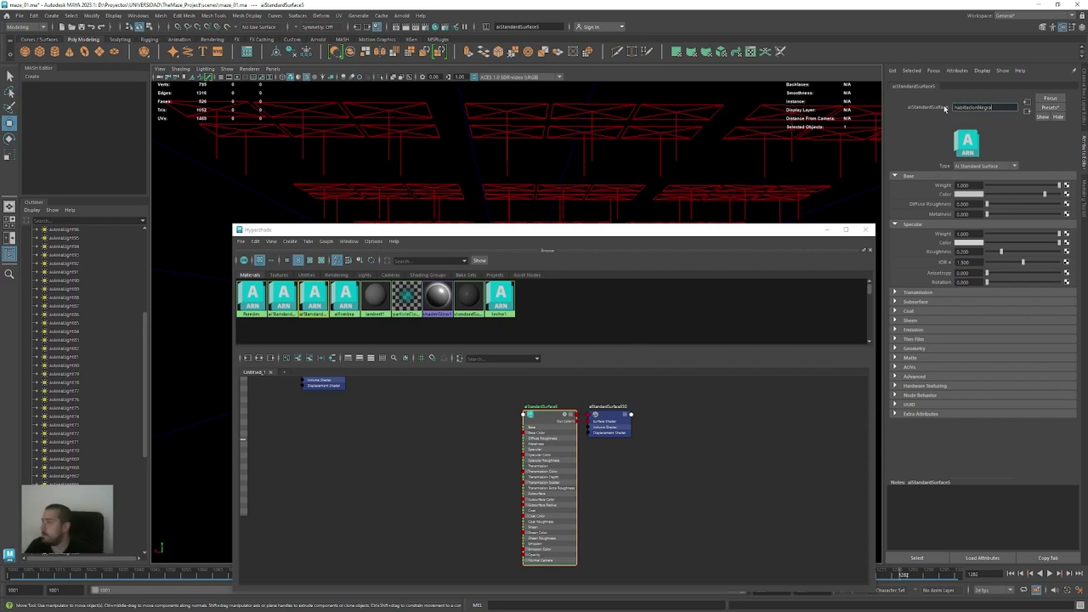
key("Return")
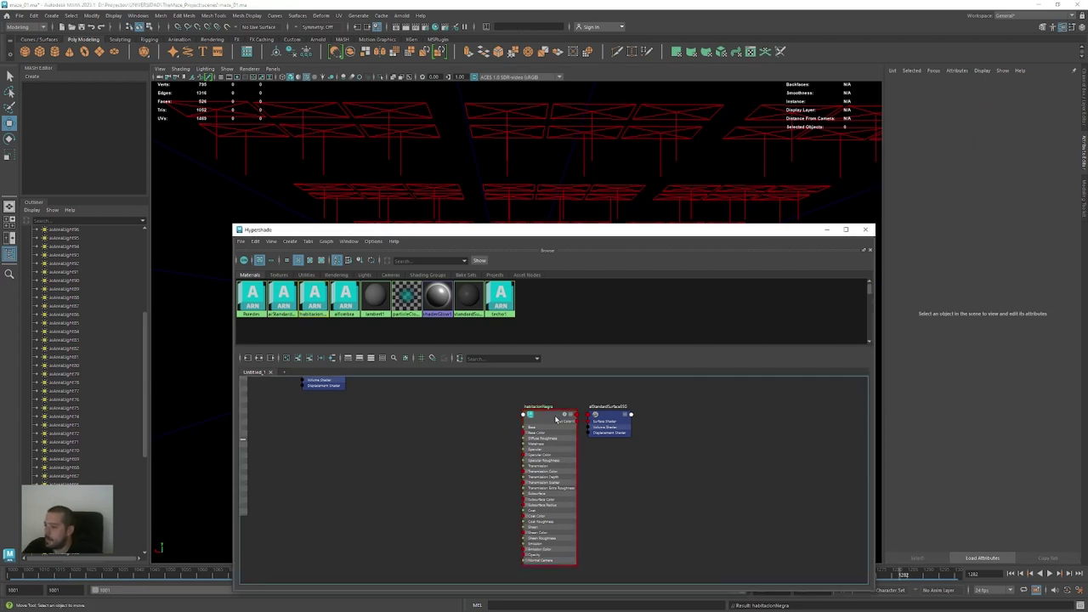
left_click(558, 418)
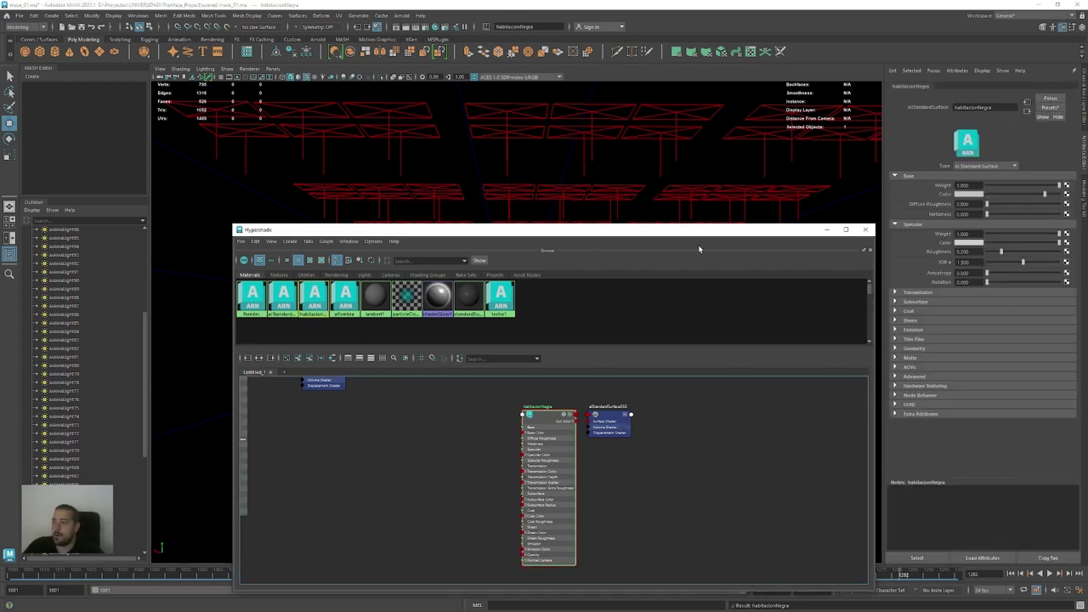
Assign the existing habitacionNegra material to the HabitacionFinal room mesh
left_click(826, 229)
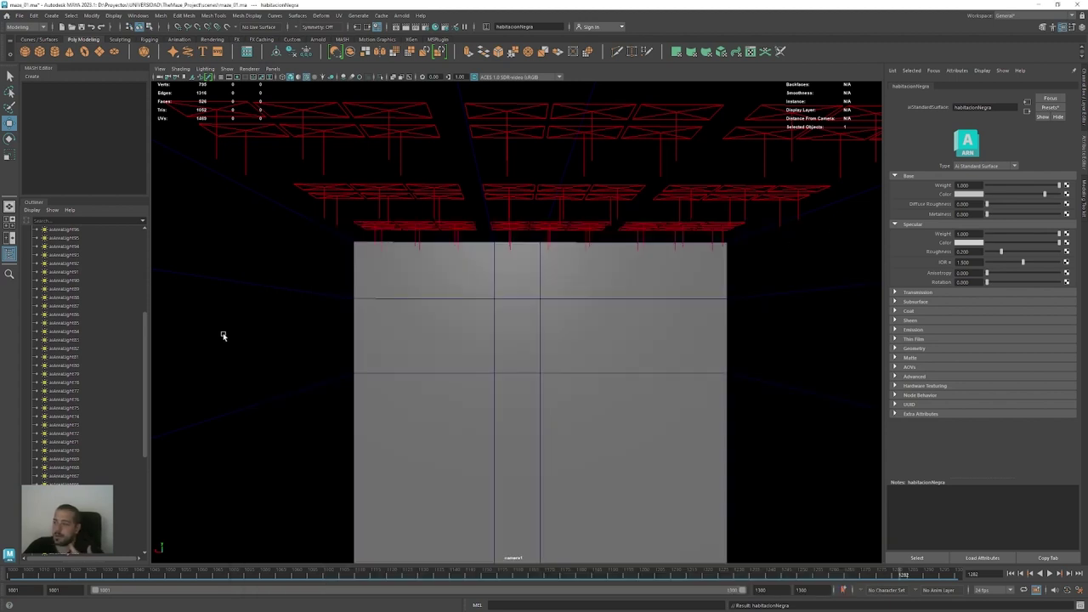
left_click(378, 297)
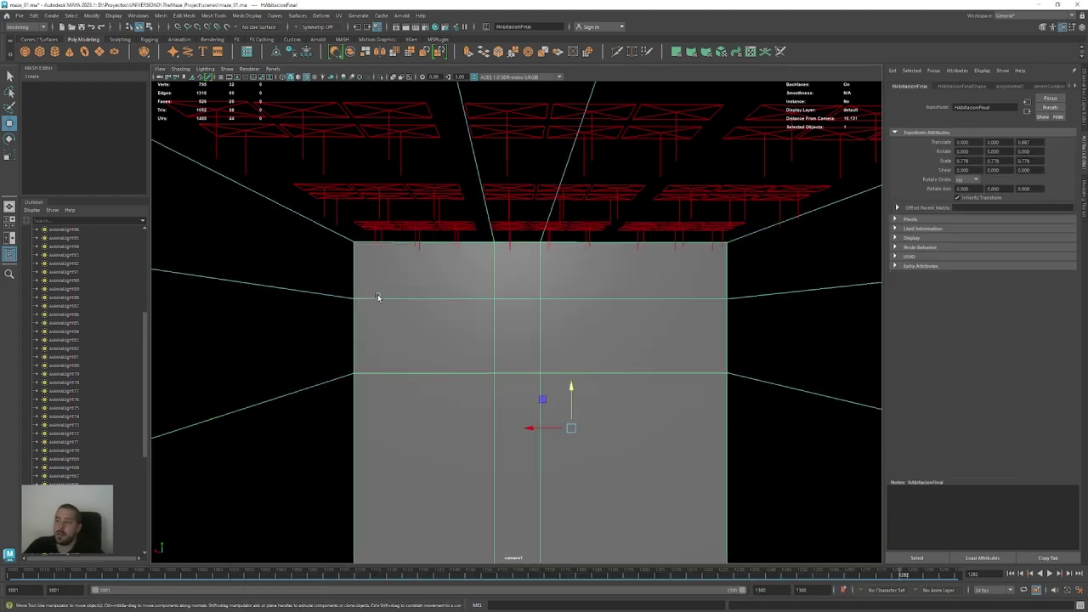
right_click(379, 297)
mouse_move(375, 531)
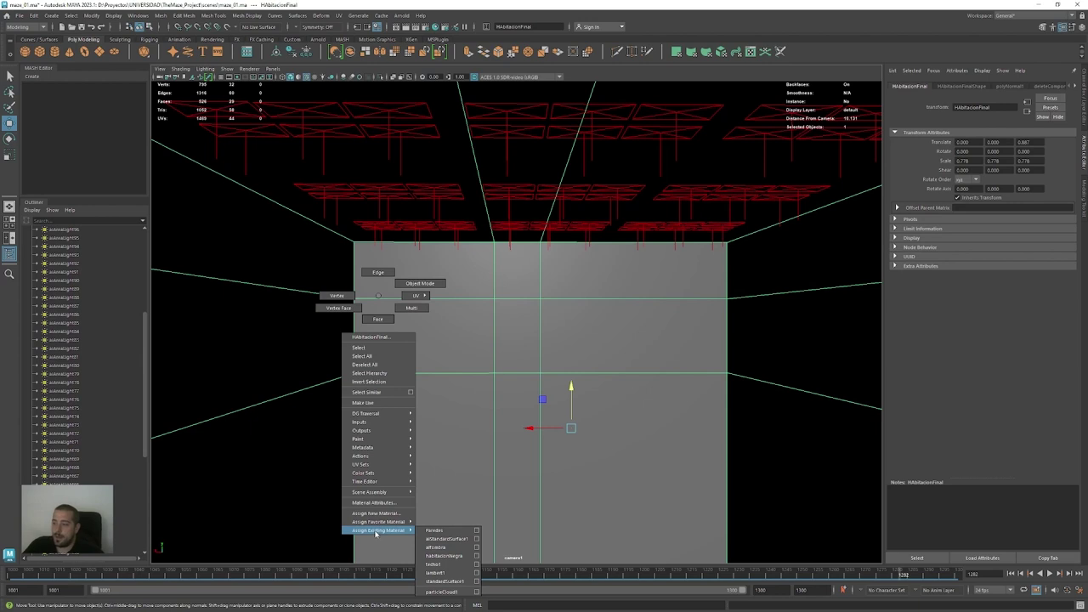
left_click(453, 558)
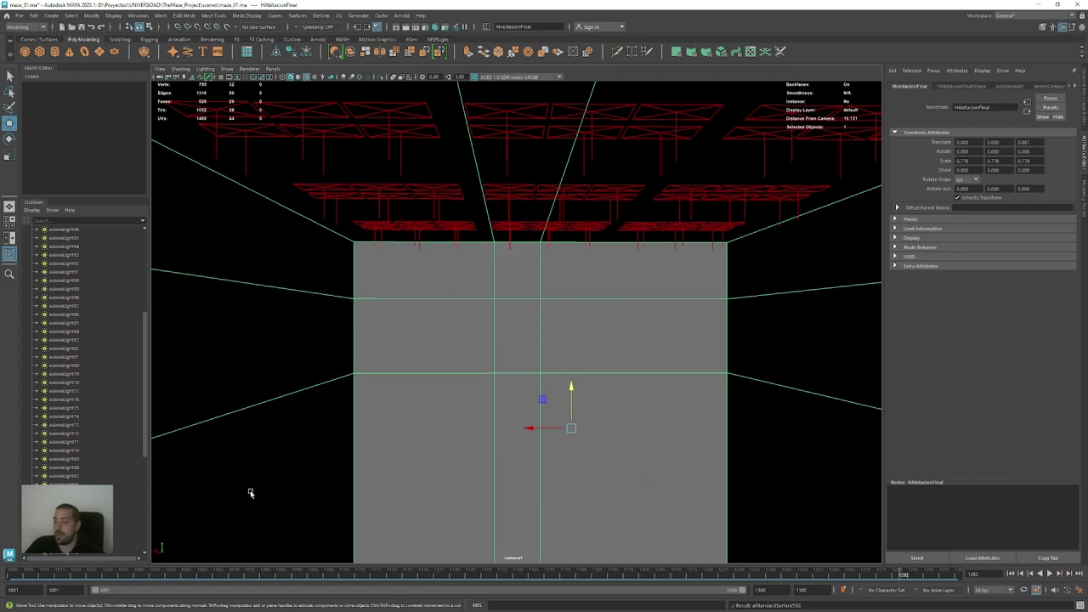
Darken the base color of habitacionNegra to near black
key("alt+Tab")
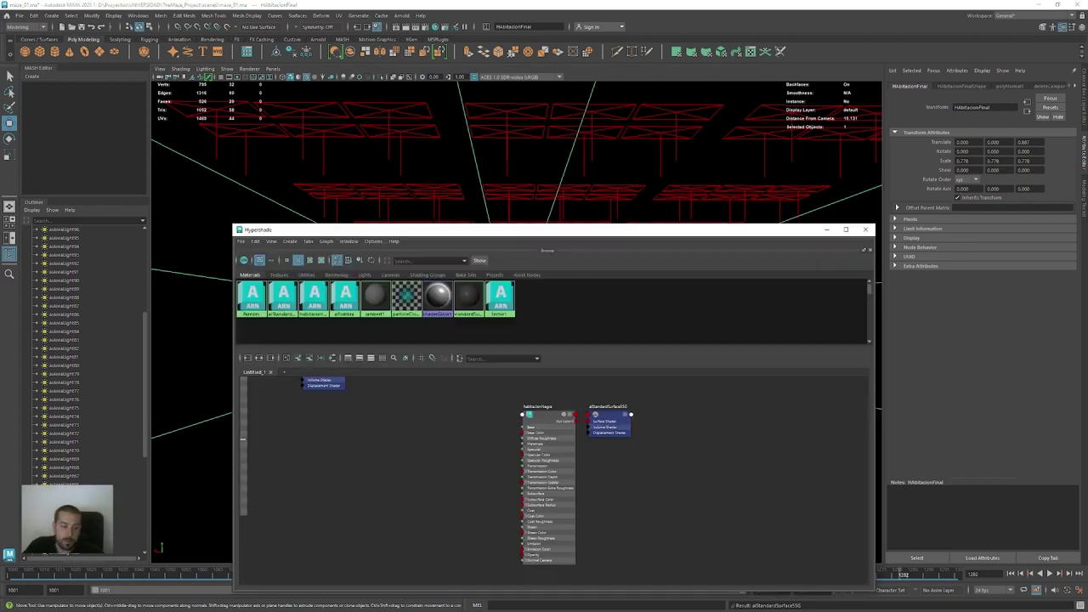
right_click_drag(475, 446, 714, 485, "alt")
left_click(517, 394)
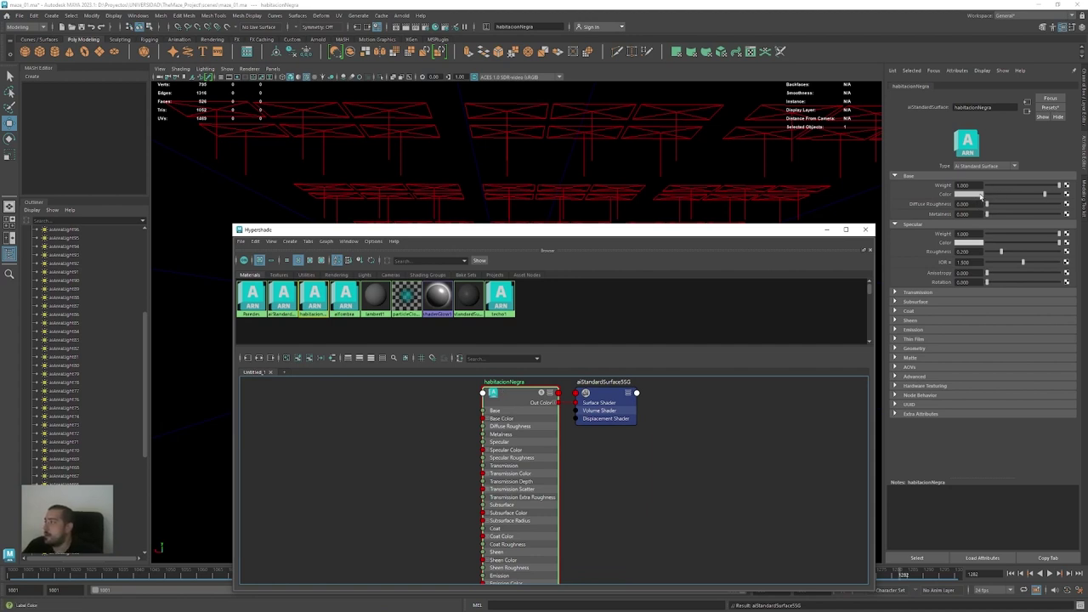
left_click(989, 195)
left_click_drag(989, 195, 991, 198)
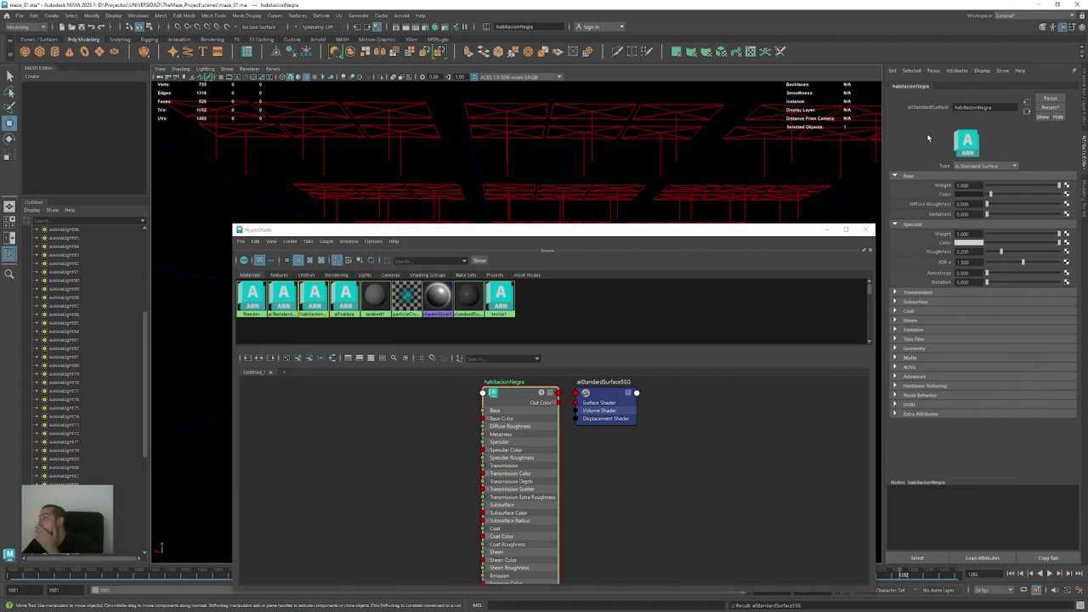
Create an aiNoise node and connect its Out Color to the Base Color of habitacionNegra
middle_click_drag(678, 474, 695, 482, "alt")
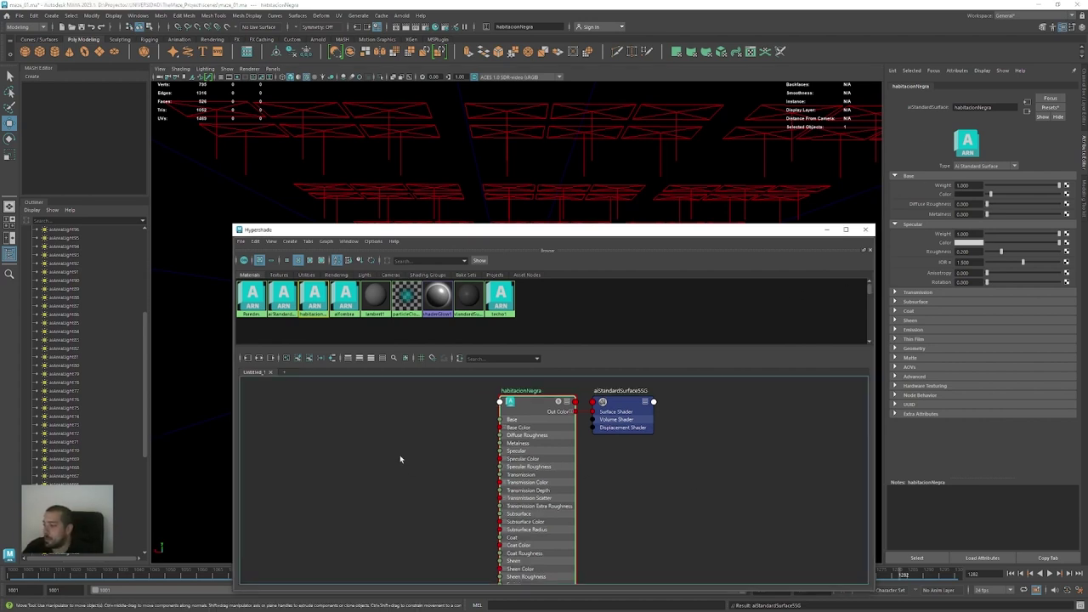
middle_click_drag(400, 460, 442, 468, "alt")
left_click_drag(530, 231, 507, 309)
middle_click_drag(423, 514, 474, 512, "alt")
left_click(398, 516)
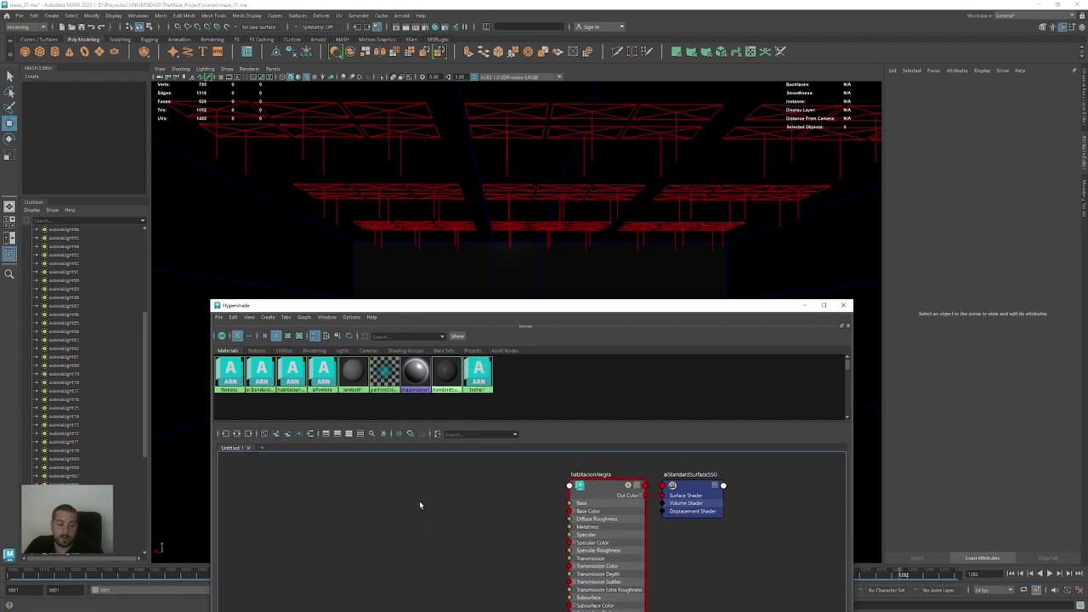
key("Tab")
type("ai")
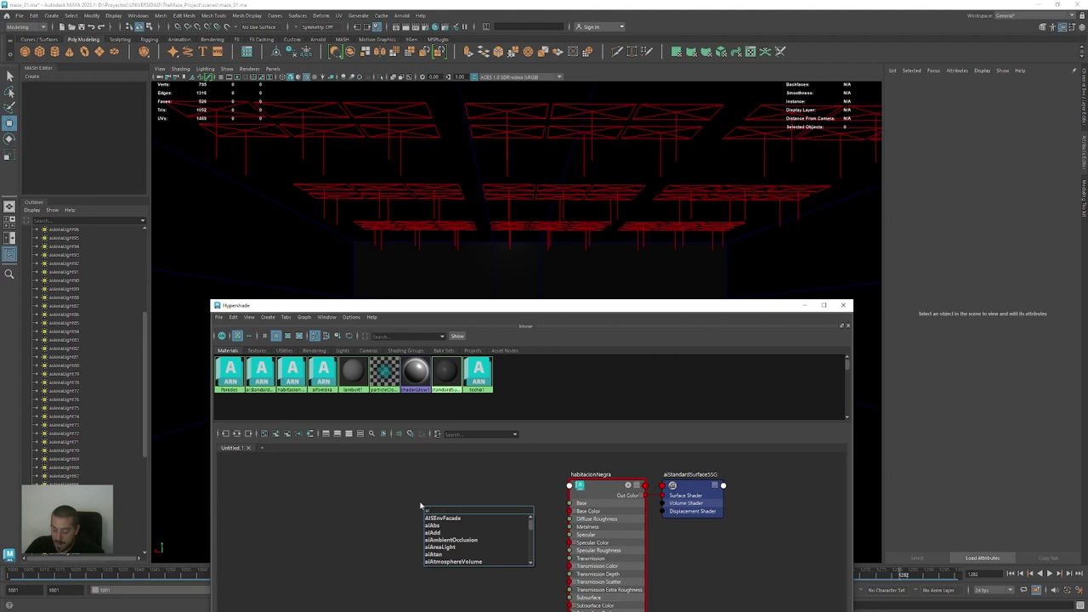
type("no")
key("Return")
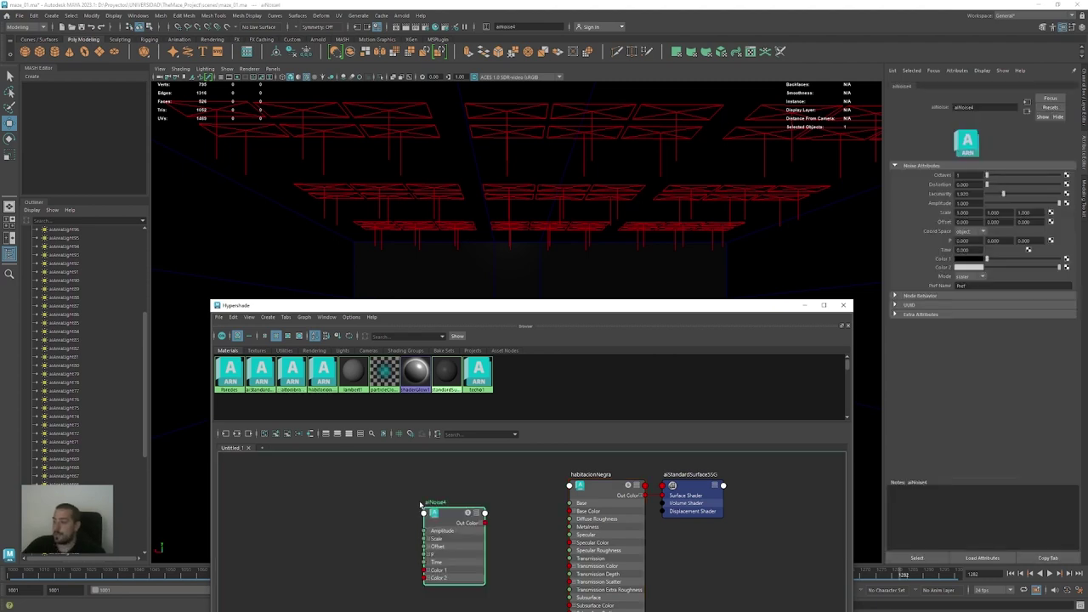
left_click_drag(464, 503, 568, 514)
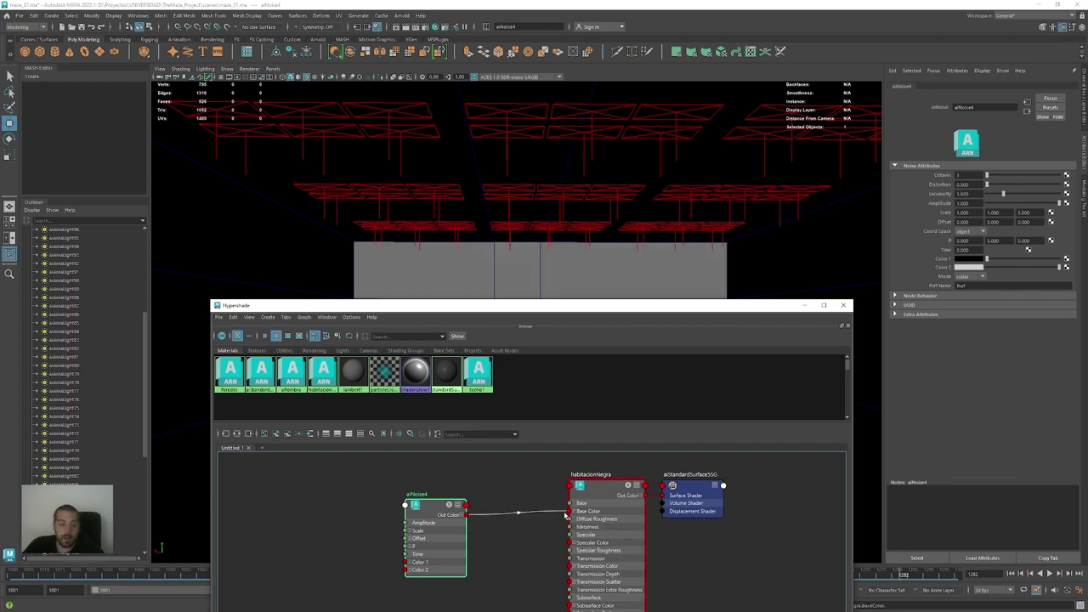
Open the Arnold RenderView and check the noise on the room walls through cameraShape1
left_click(401, 15)
left_click(407, 17)
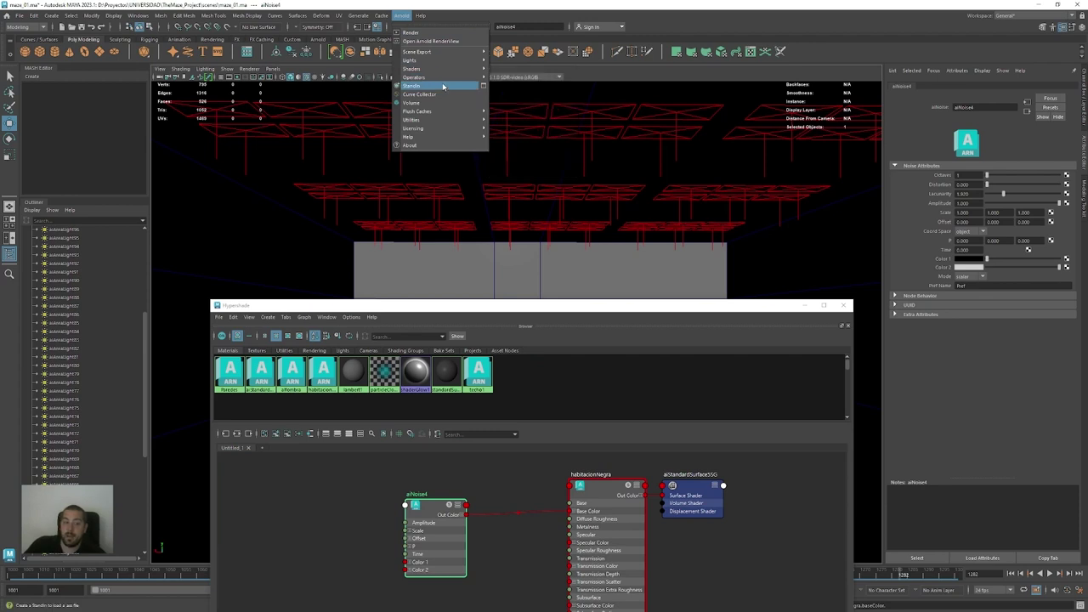
left_click(423, 41)
left_click_drag(518, 110, 543, 86)
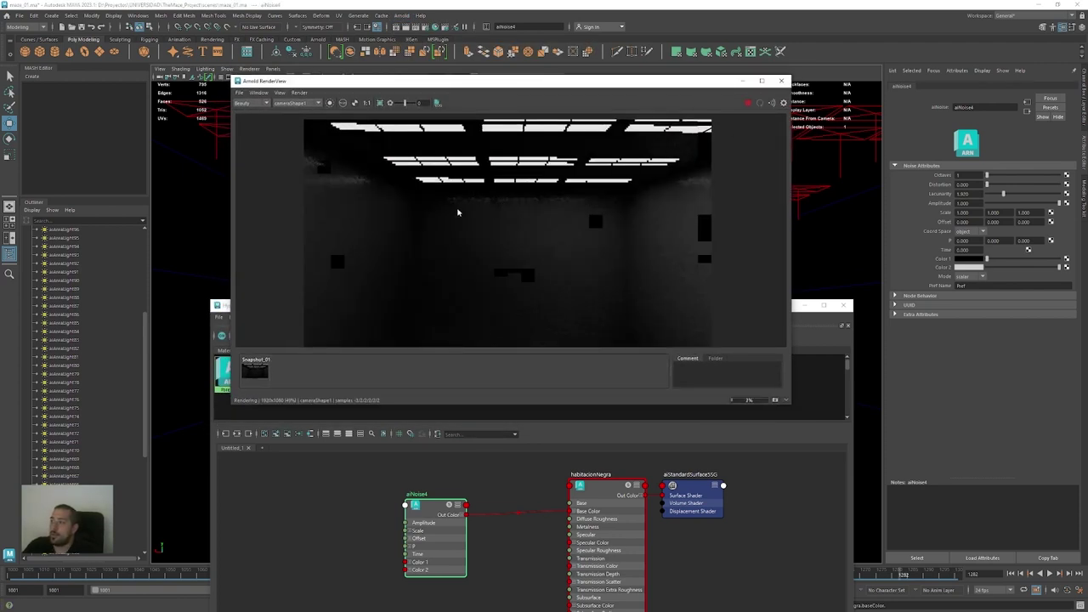
left_click_drag(525, 85, 577, 18)
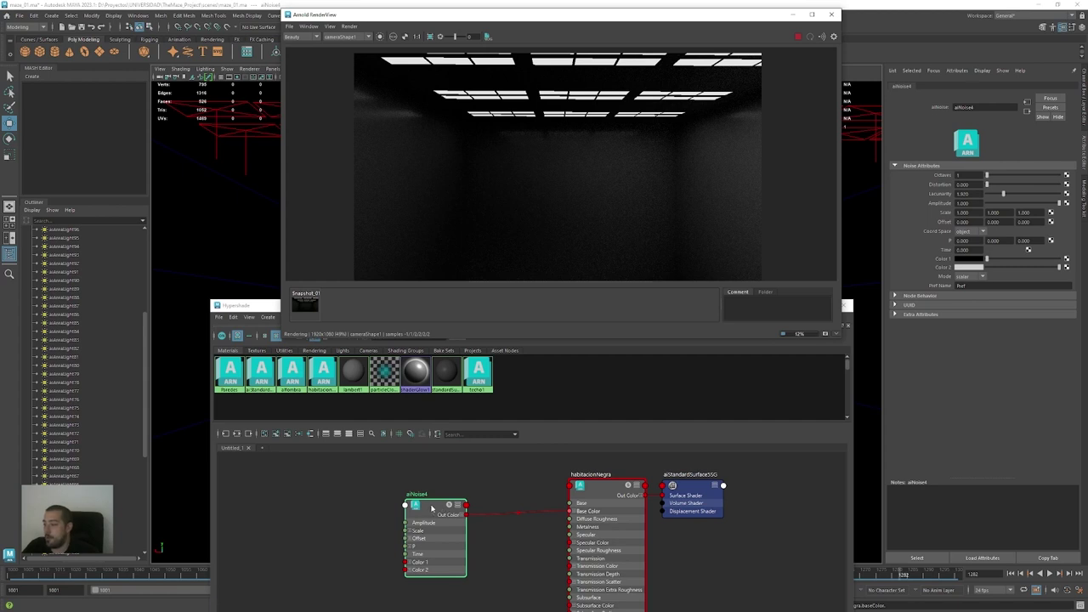
Try a scale of 20 on all axes of the noise in the render, and reduce it to 10 on all axes
left_click_drag(426, 503, 420, 496)
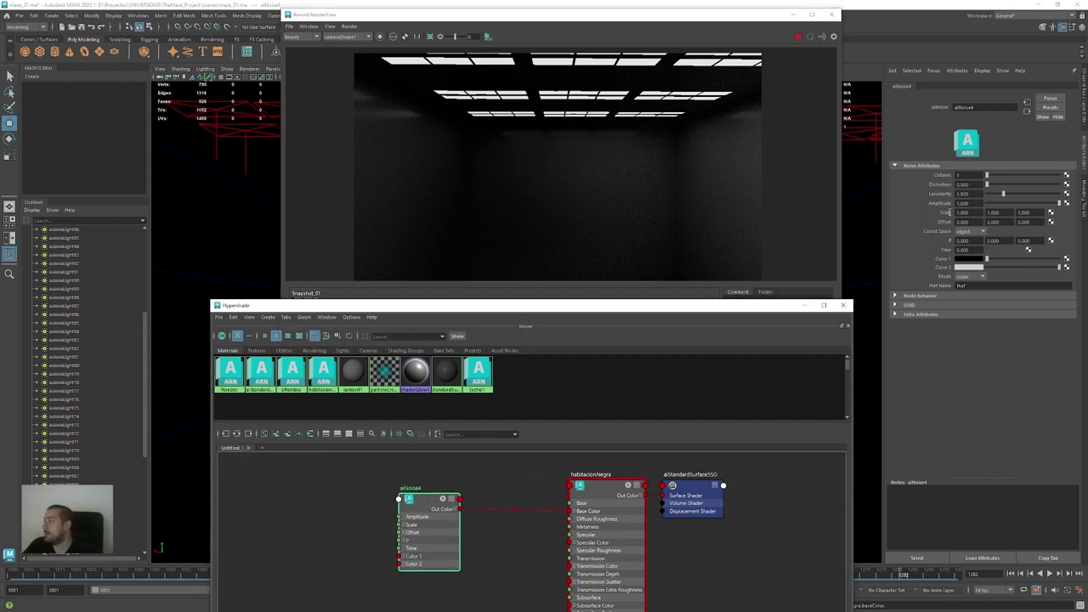
left_click(951, 212)
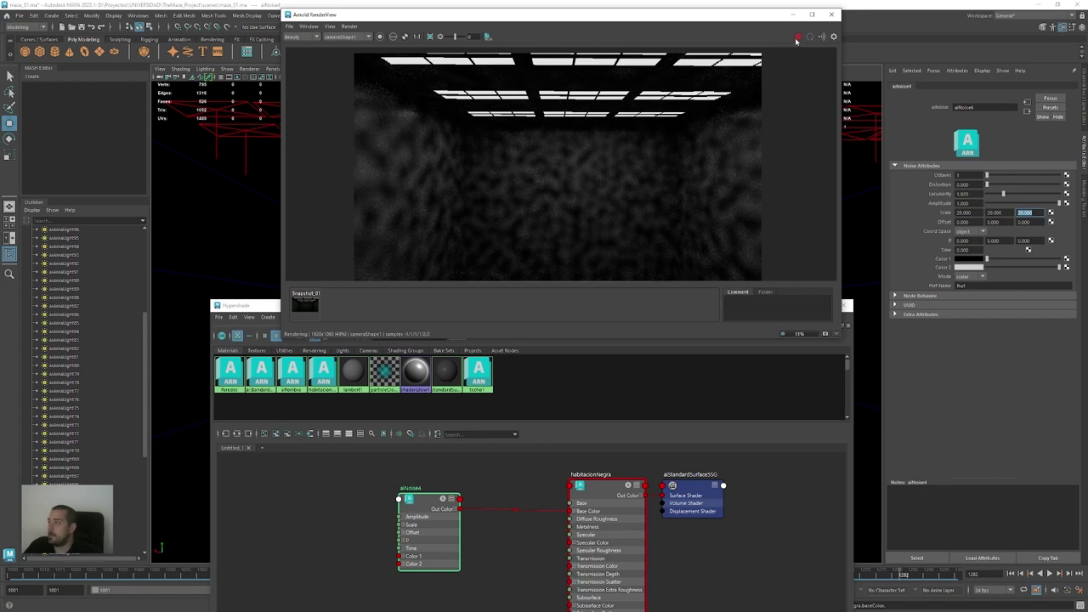
left_click(954, 212)
type("50")
key("Tab")
type("10")
key("Tab")
type("10")
key("Return")
left_click(798, 38)
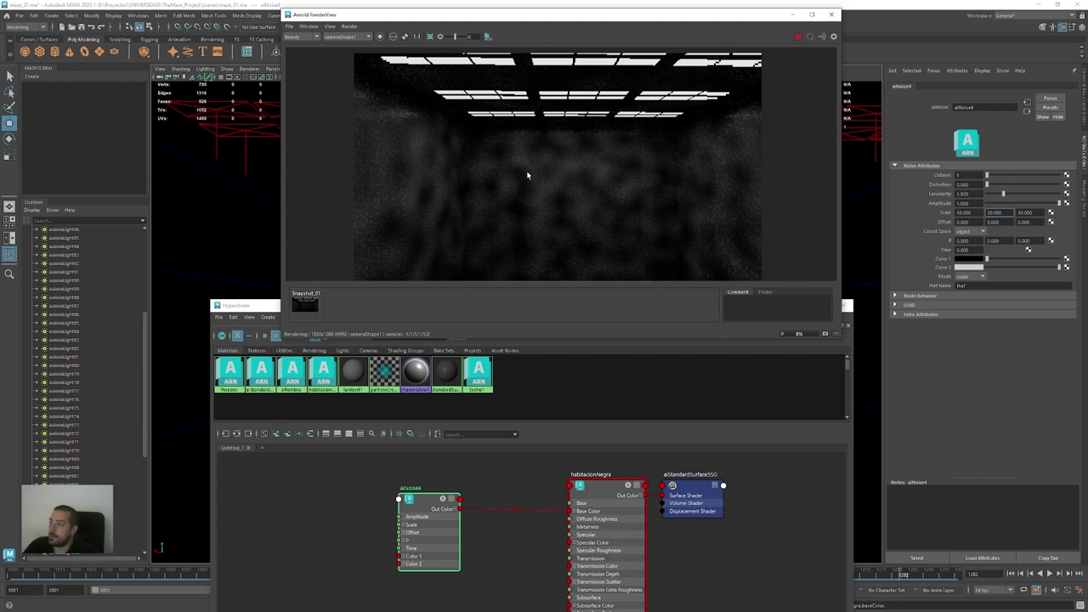
Raise the noise's octaves to 8 and its distortion to about 1.845
key("ctrl+z")
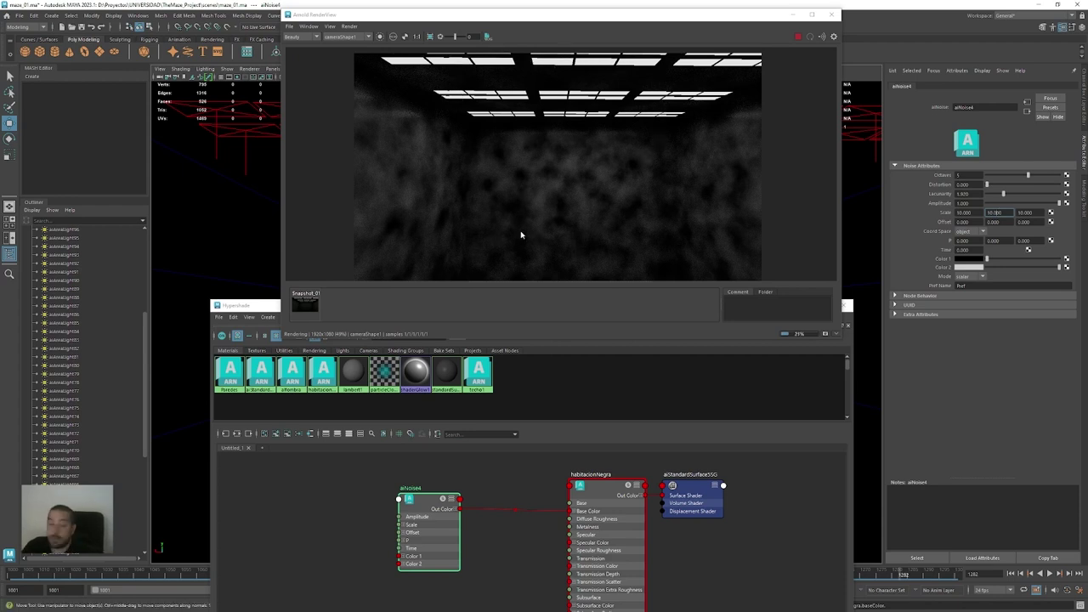
left_click(1056, 175)
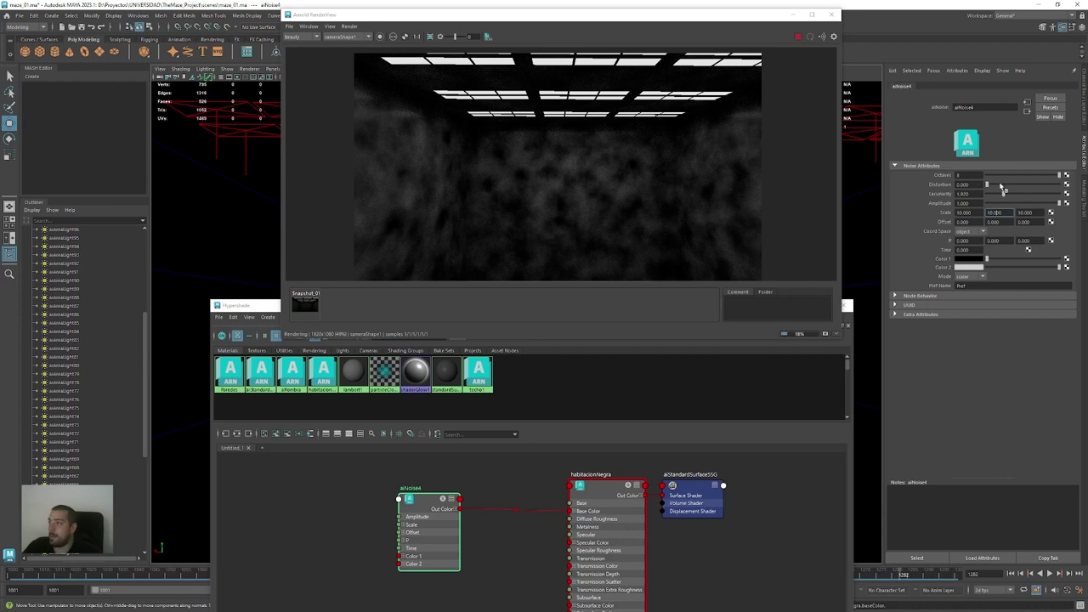
left_click_drag(988, 185, 1000, 185)
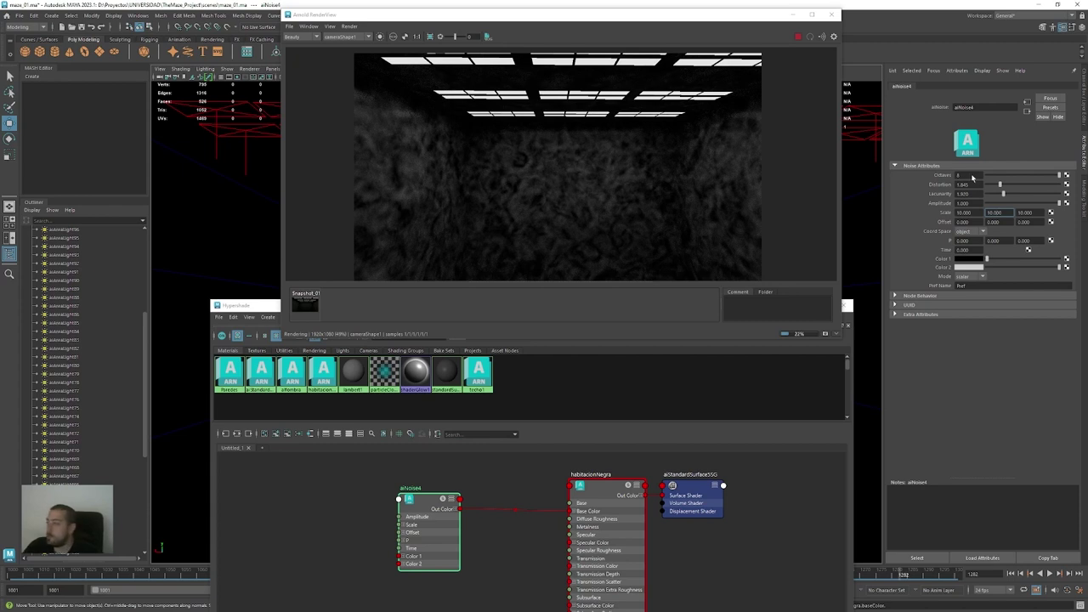
Disconnect the noise from habitacionNegra's Base Color and set a near-black base color on the material
middle_click_drag(765, 469, 770, 458, "alt")
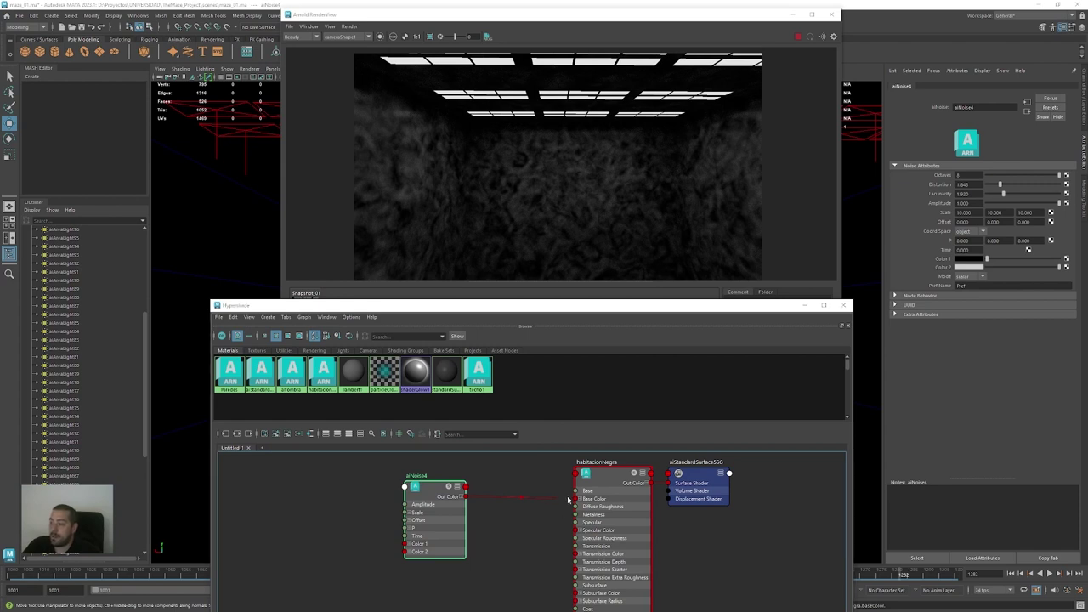
left_click(595, 500)
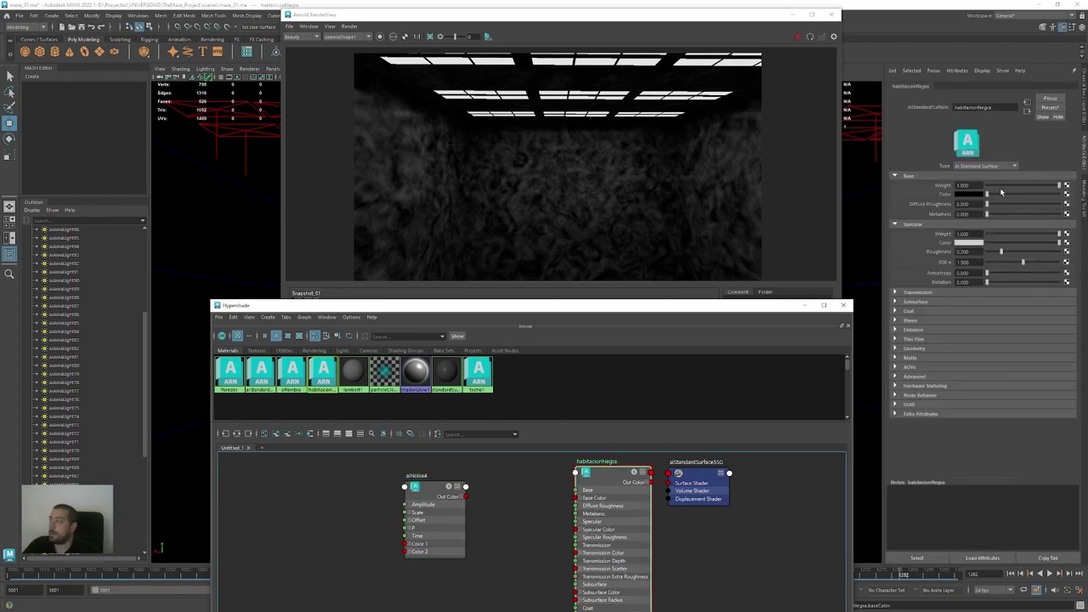
left_click_drag(989, 195, 987, 199)
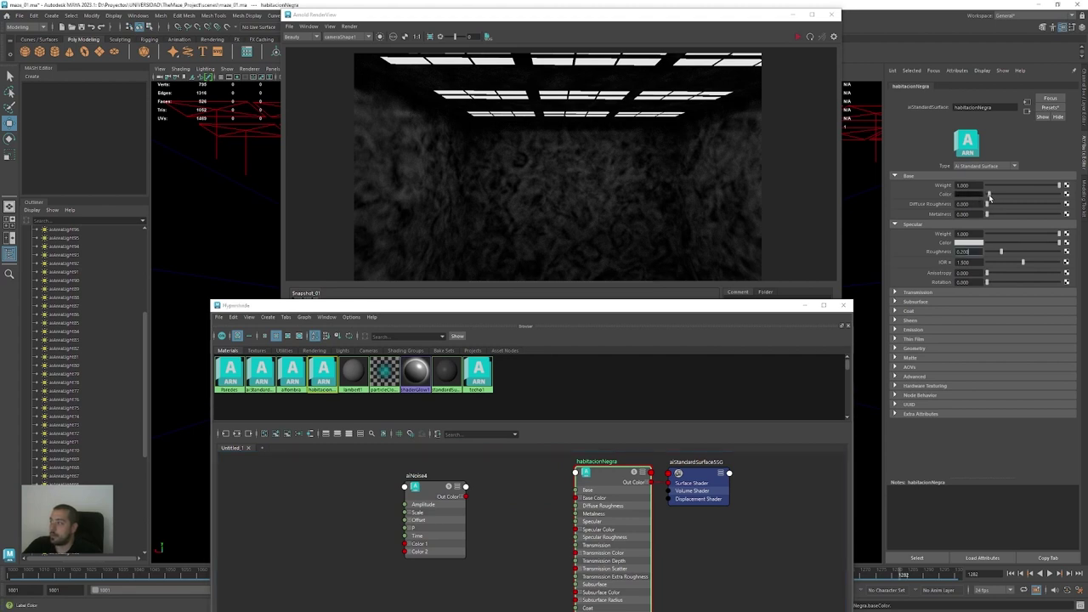
Connect the noise's Out Color R to habitacionNegra's Specular Roughness and examine the room in a test render
left_click(461, 497)
left_click(467, 507)
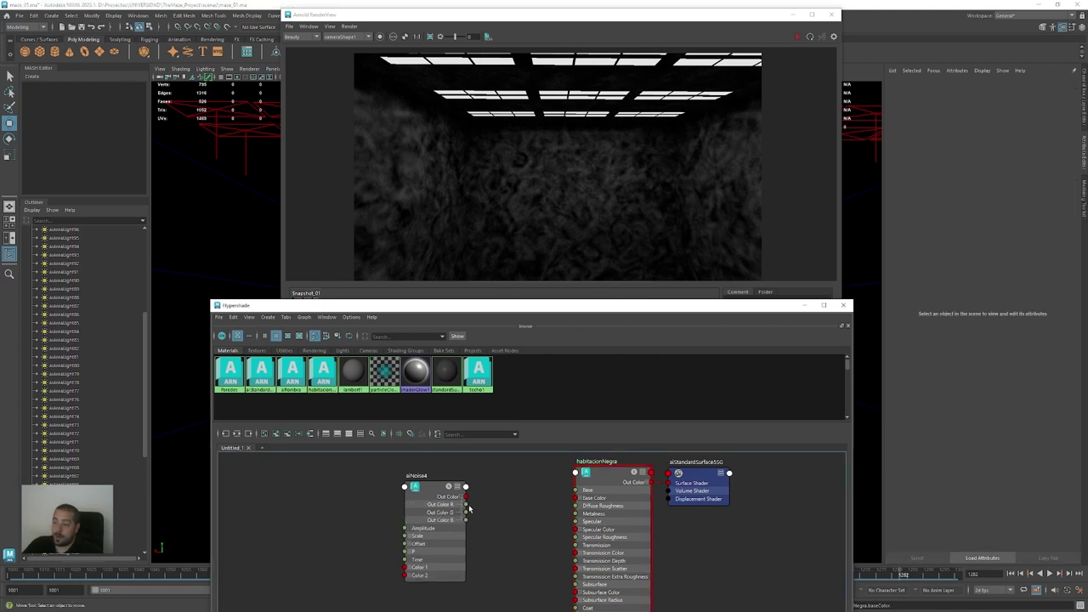
left_click_drag(466, 507, 575, 538)
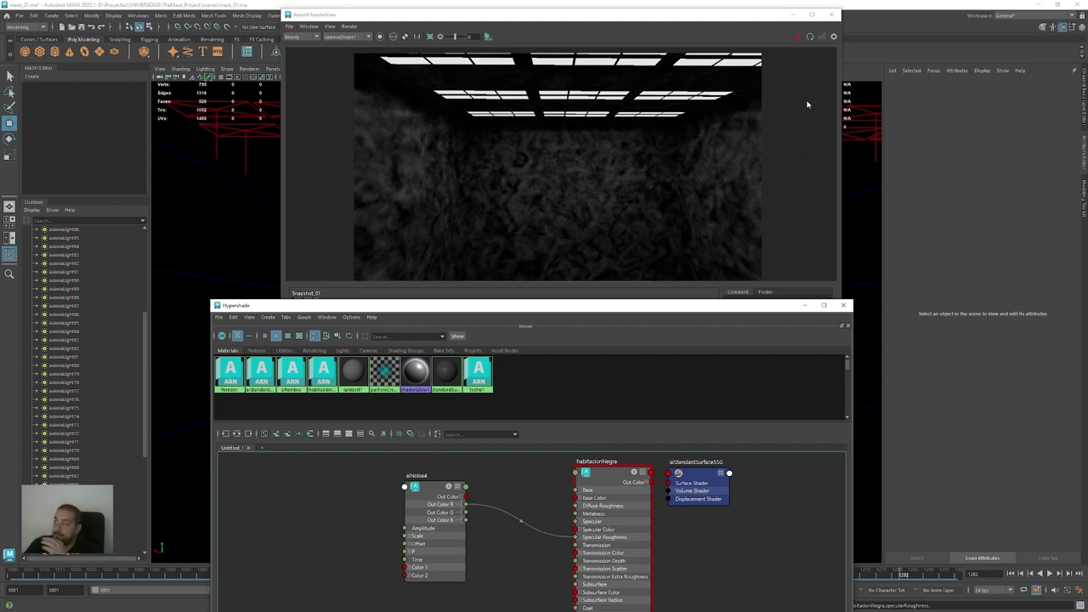
left_click(797, 37)
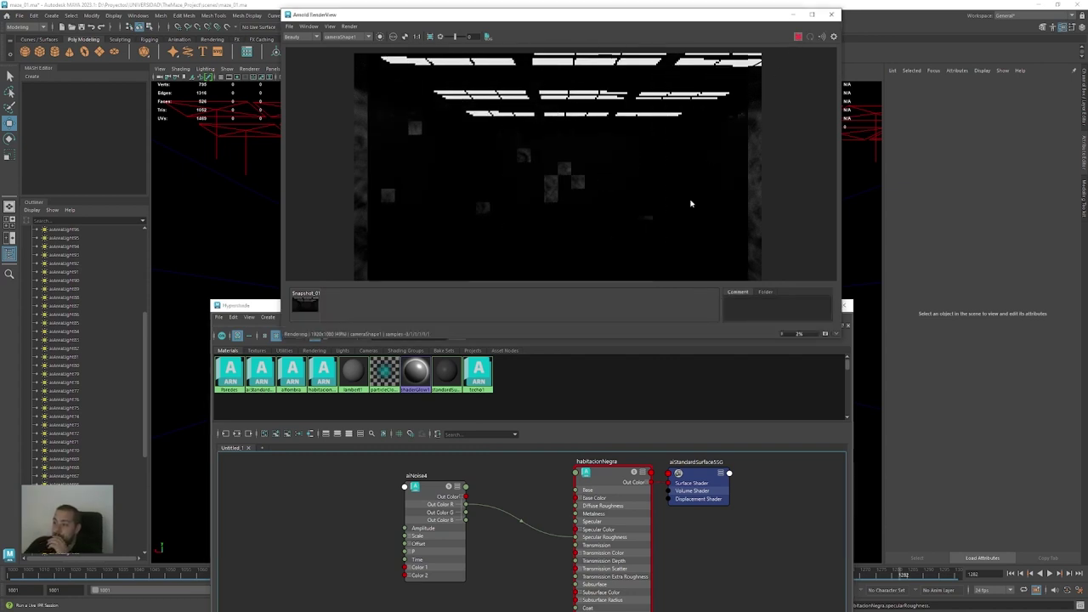
middle_click_drag(395, 147, 425, 154)
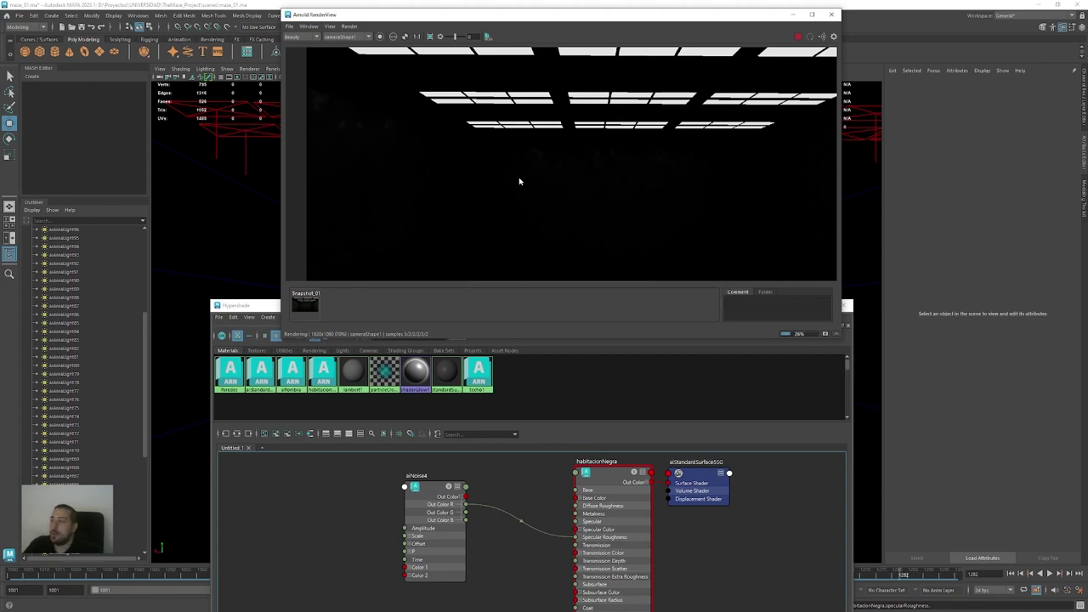
Darken the noise's Color 2 to a mid grey and slightly lighten habitacionNegra's base color
left_click(437, 498)
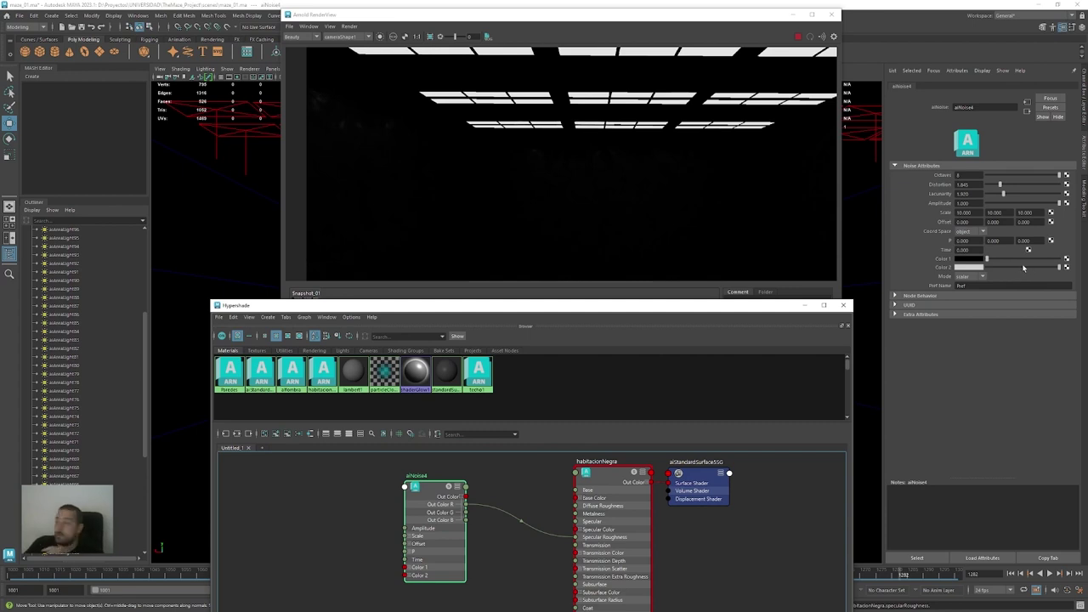
left_click(1024, 268)
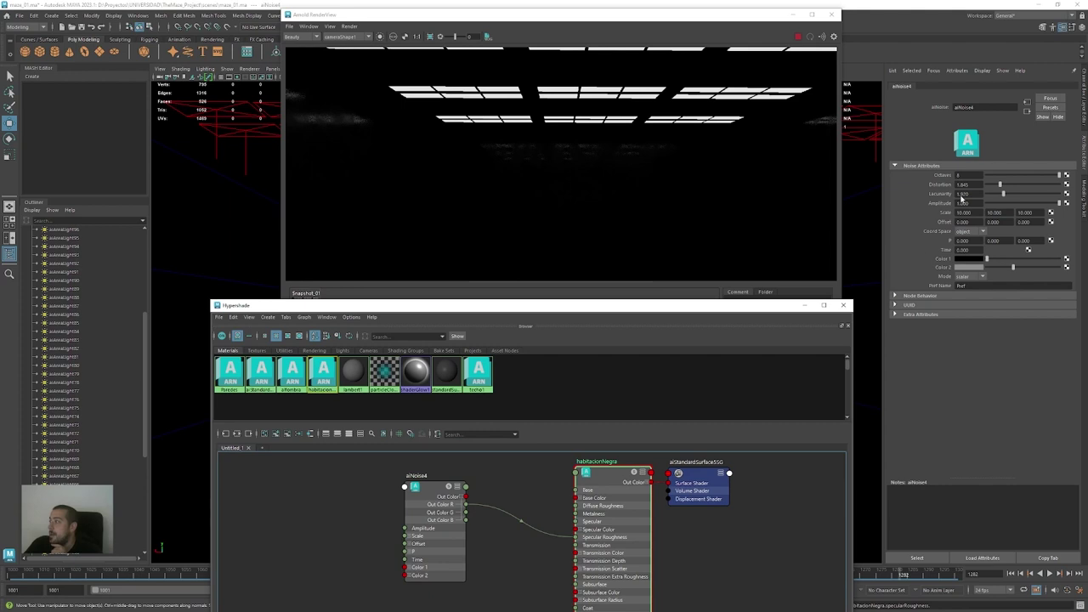
left_click(610, 472)
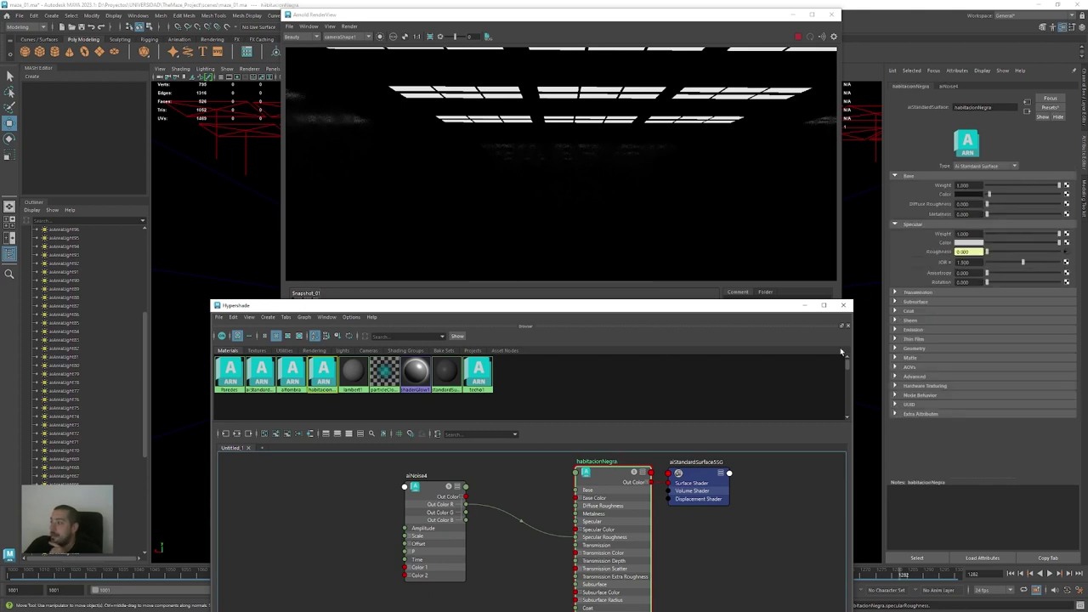
left_click(999, 197)
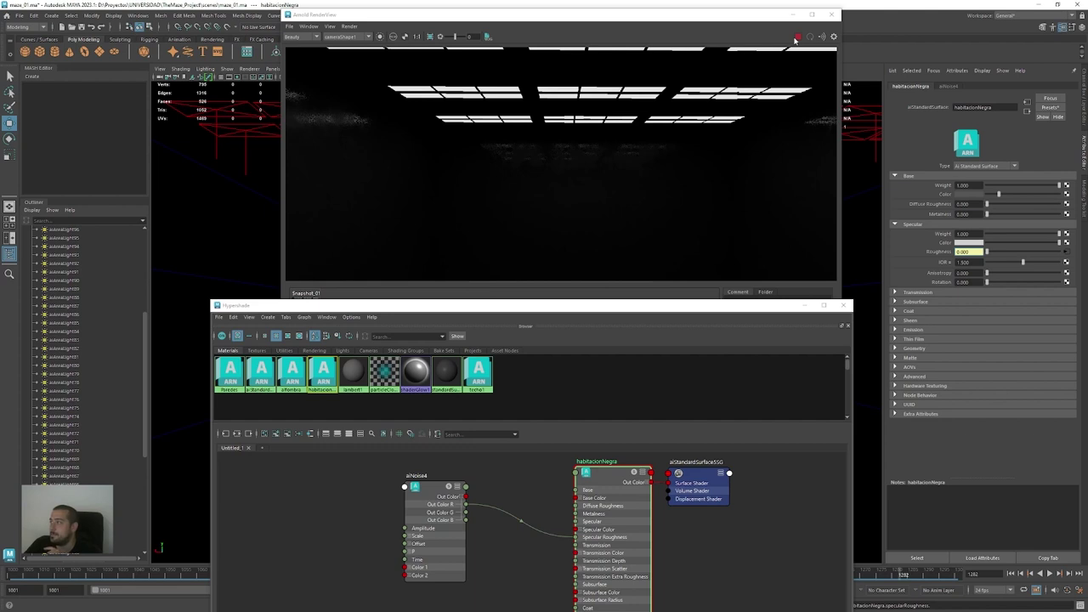
Set the intensity of all area lights in the Lights_Habitacion group to 2.5 with the Light Editor
left_click_drag(753, 15, 738, 67)
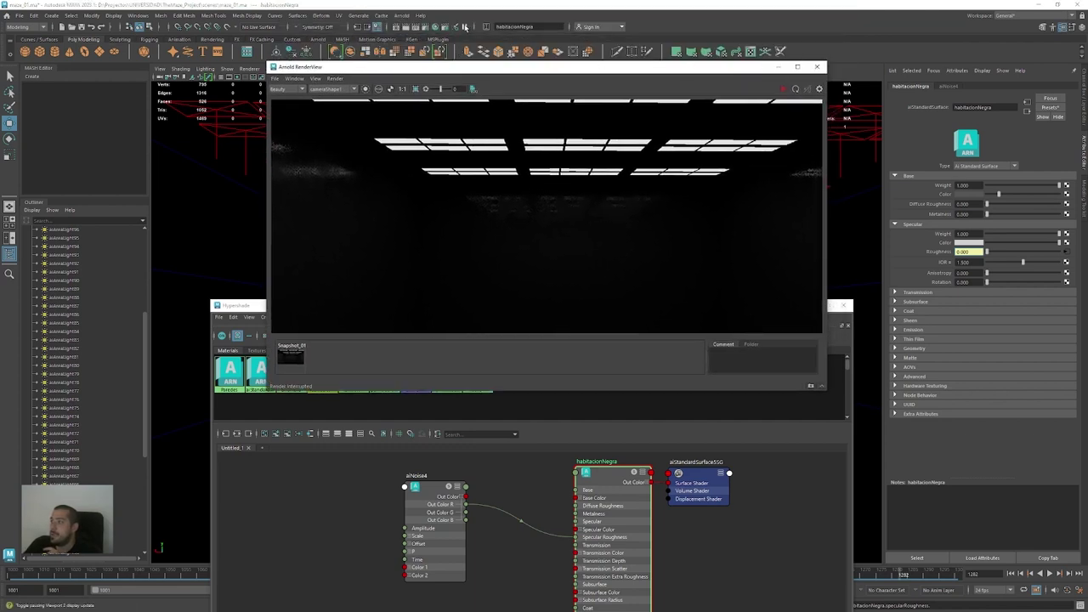
left_click(457, 27)
scroll(52, 298, "up", 5)
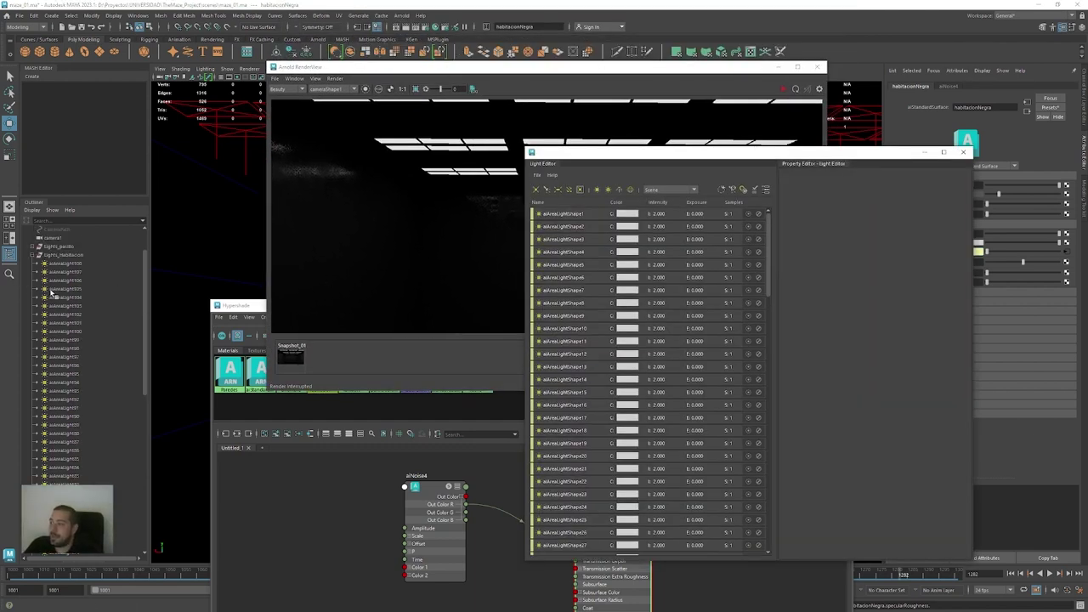
left_click(68, 300)
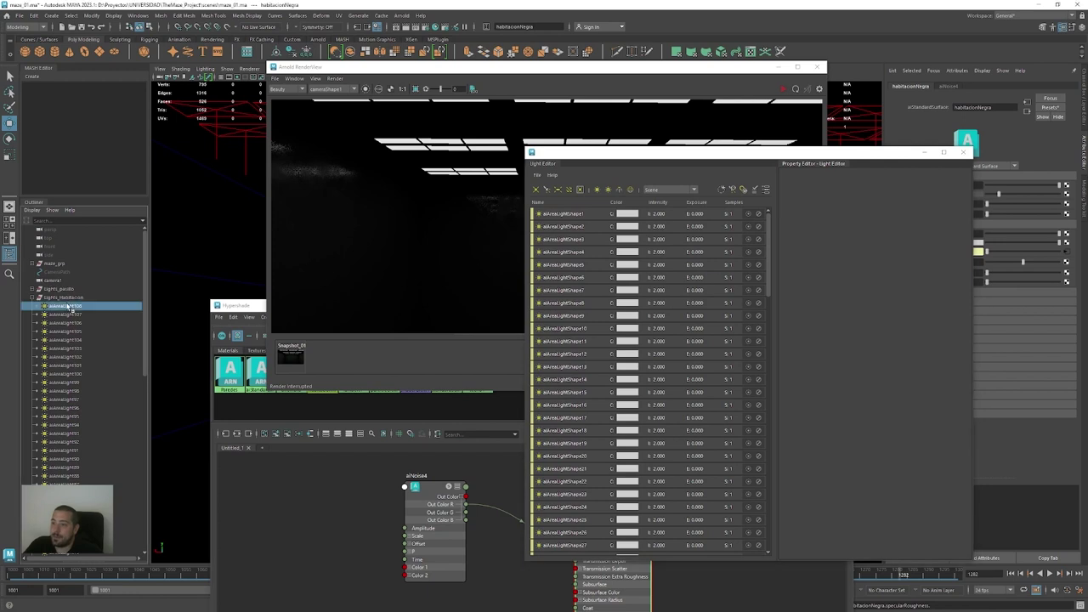
scroll(95, 318, "down", 5)
scroll(94, 319, "down", 7)
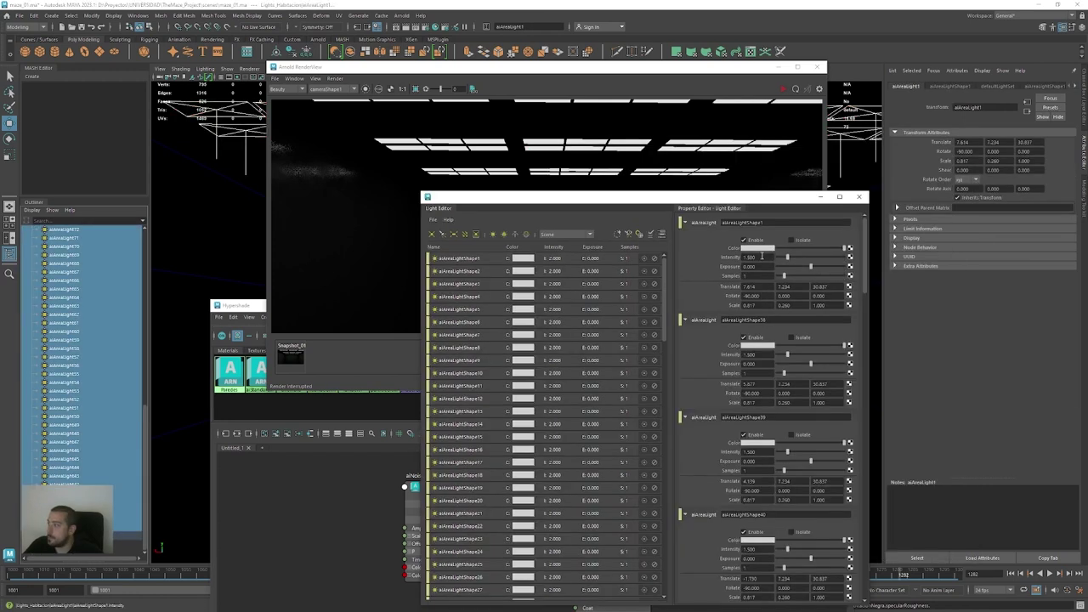
left_click_drag(761, 258, 736, 260)
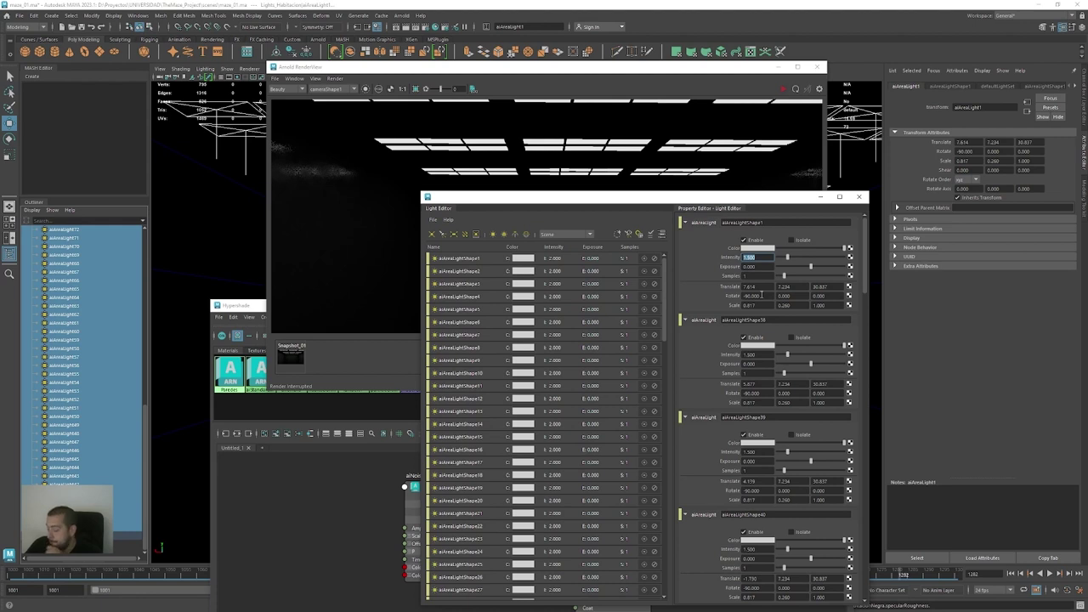
type("2.5")
key("Return")
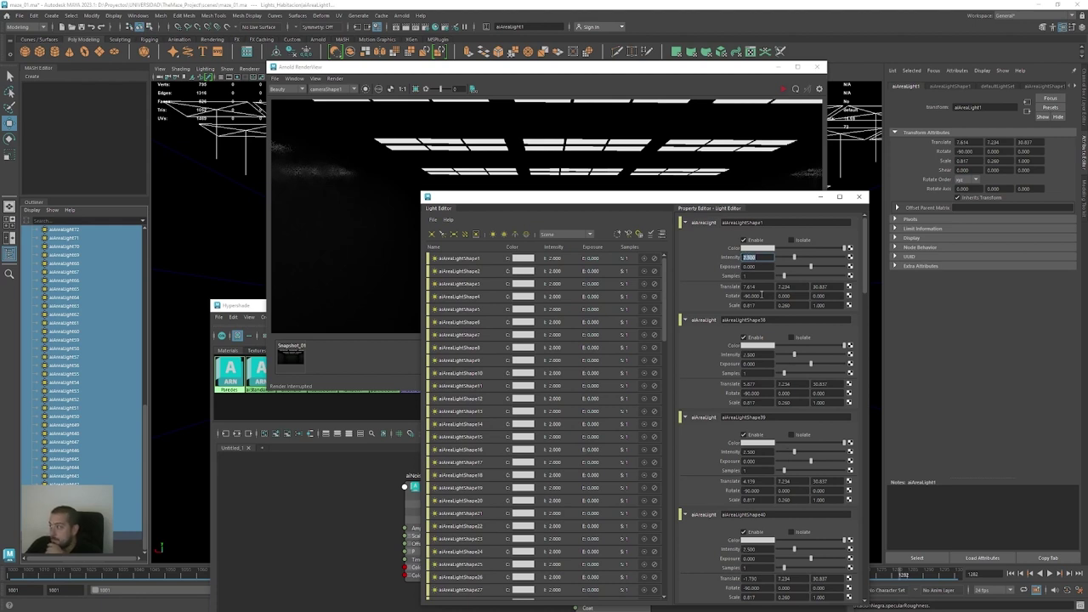
Check the room in the render with the Light Editor moved aside, and mark a render region over the back wall
left_click_drag(518, 207, 940, 247)
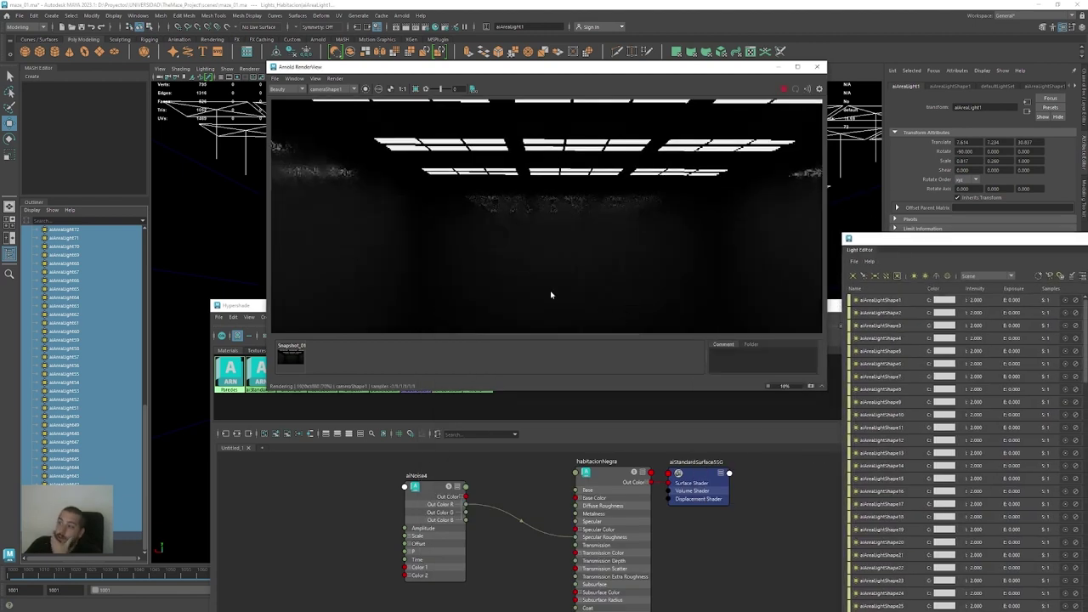
middle_click_drag(582, 237, 543, 213)
scroll(544, 217, "down", 2)
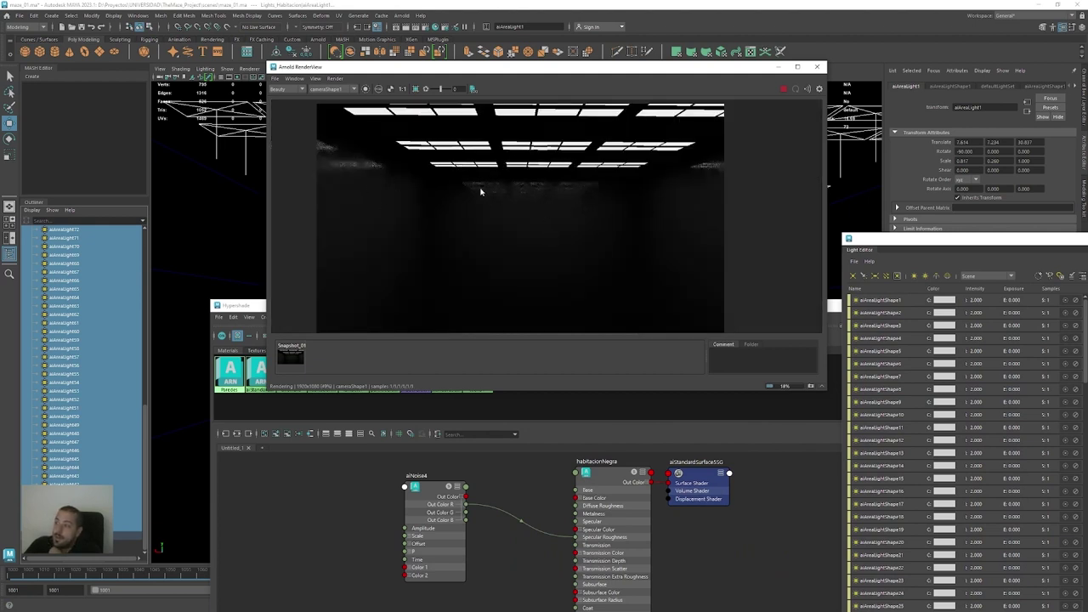
scroll(527, 203, "up", 2)
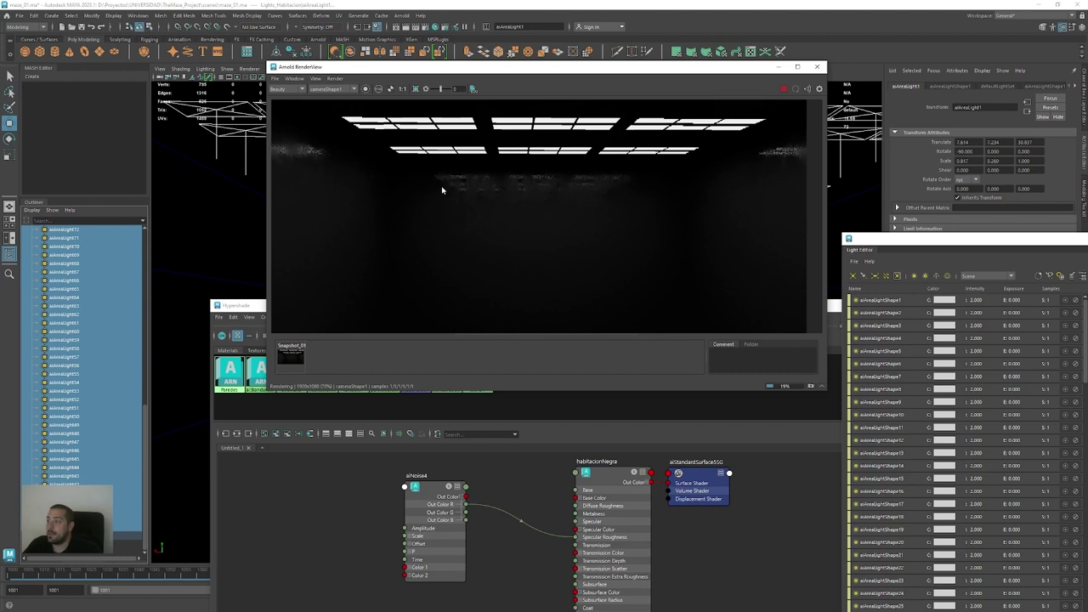
left_click_drag(411, 177, 679, 299, "shift")
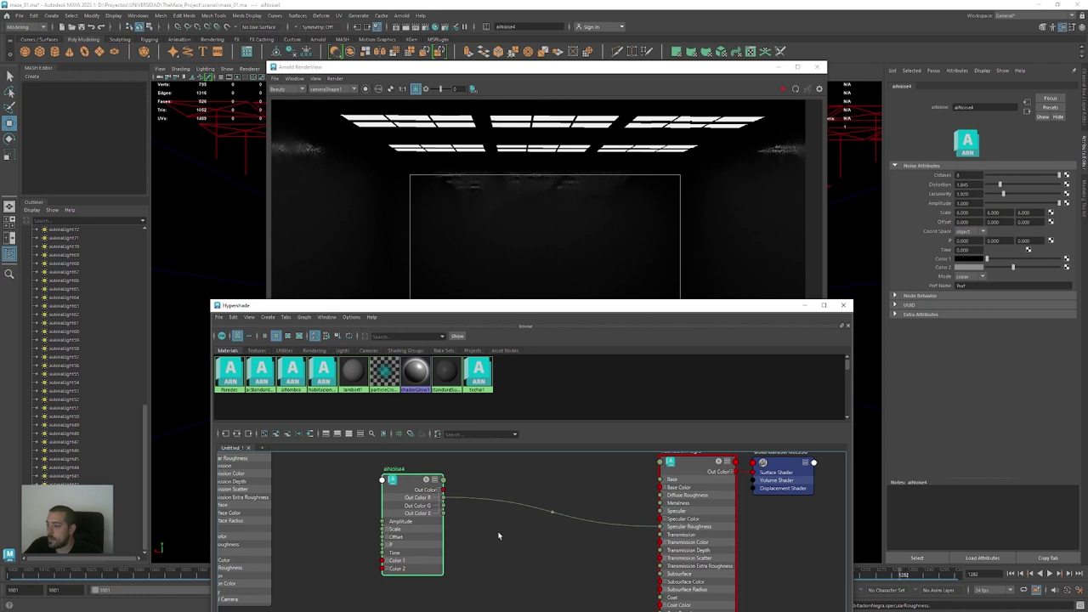
Create a second aiNoise node in the Hypershade graph and place it below the existing noise
mouse_move(498, 535)
middle_mouse_down("alt")
mouse_move(536, 528)
mouse_move(488, 581)
mouse_move(481, 541)
middle_mouse_up("alt")
scroll(488, 553, "down", 5)
left_click(479, 555)
key("Tab")
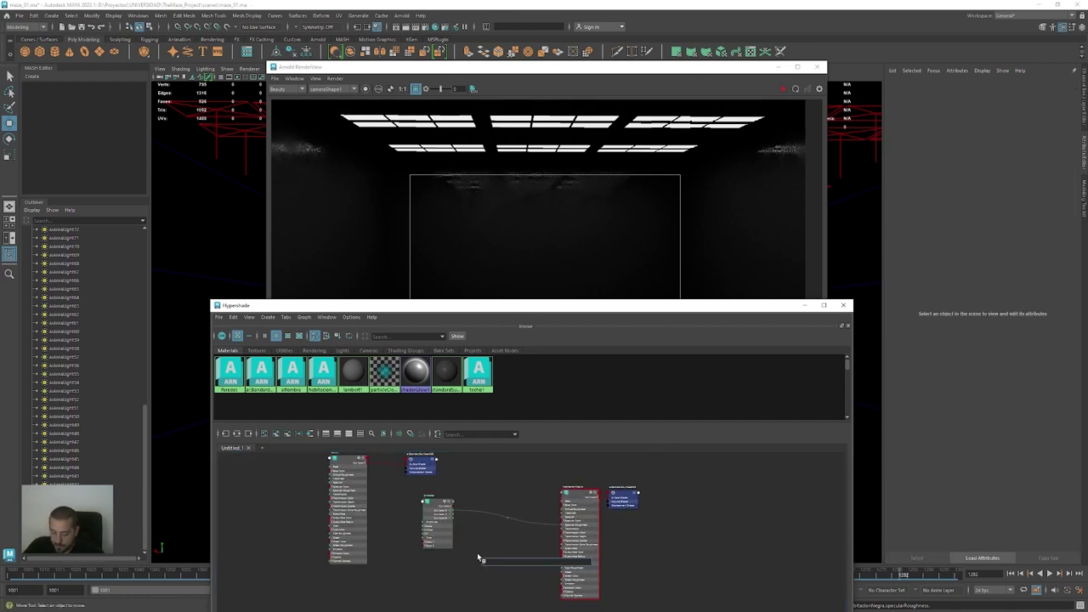
type("aino")
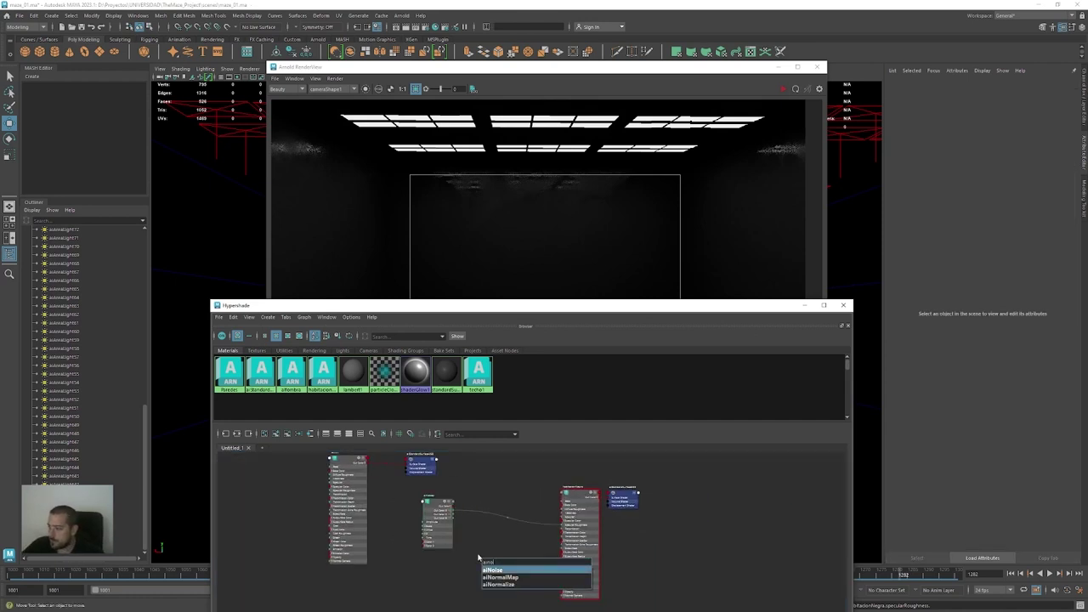
left_click(493, 570)
scroll(519, 505, "up", 2)
middle_click_drag(519, 505, 506, 484, "alt")
left_click_drag(484, 519, 451, 518)
middle_click_drag(479, 512, 458, 555, "alt")
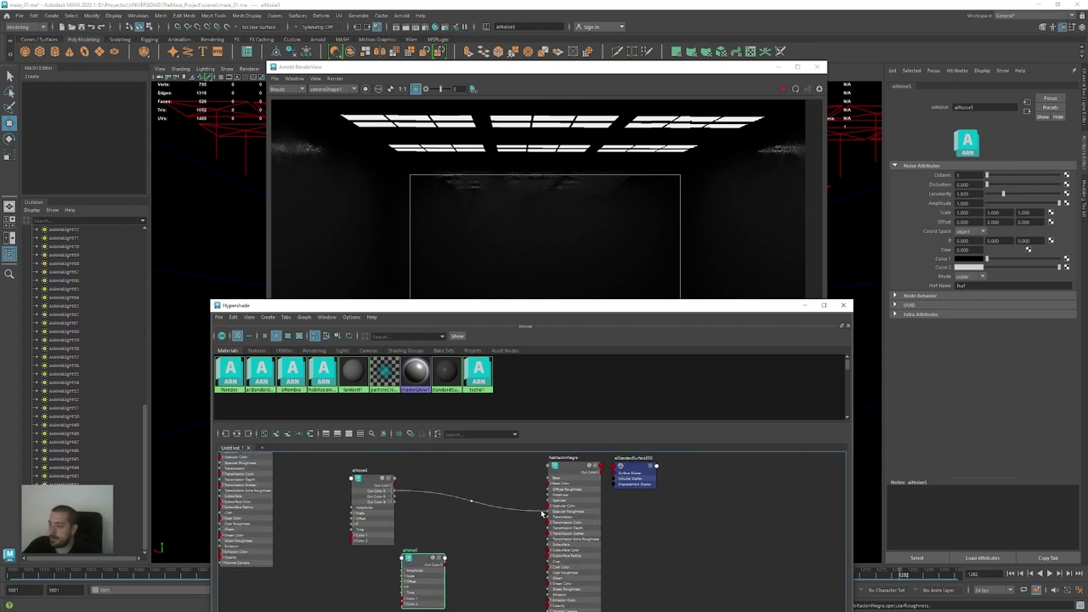
Disconnect the first noise from Specular Roughness, connect the new noise's Out Color to habitacionNegra's Base Color, and render the region
left_click(490, 558)
left_click_drag(444, 565, 553, 486)
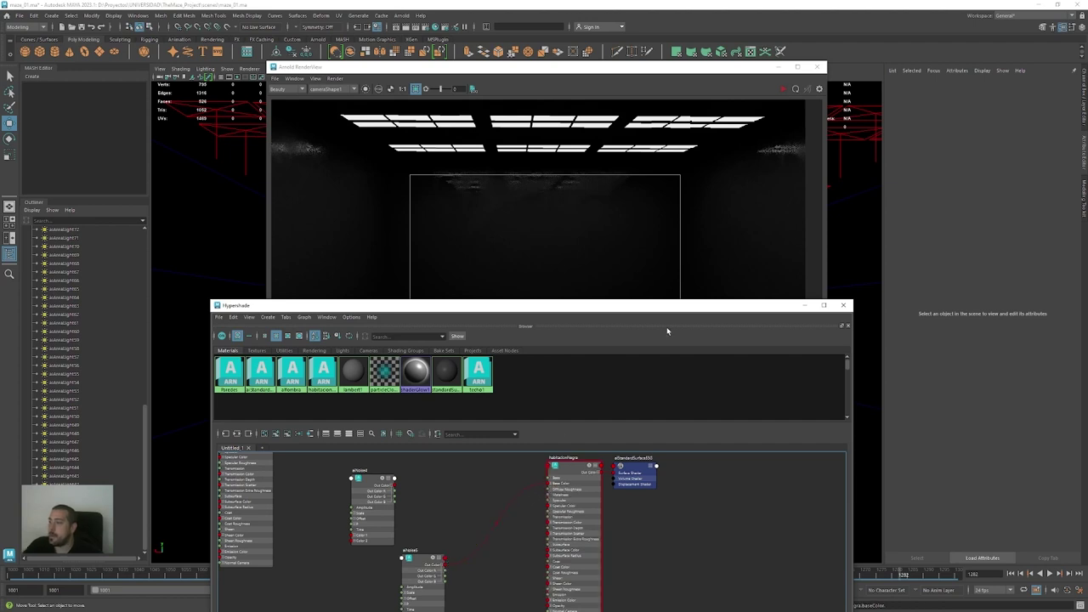
left_click_drag(725, 309, 723, 330)
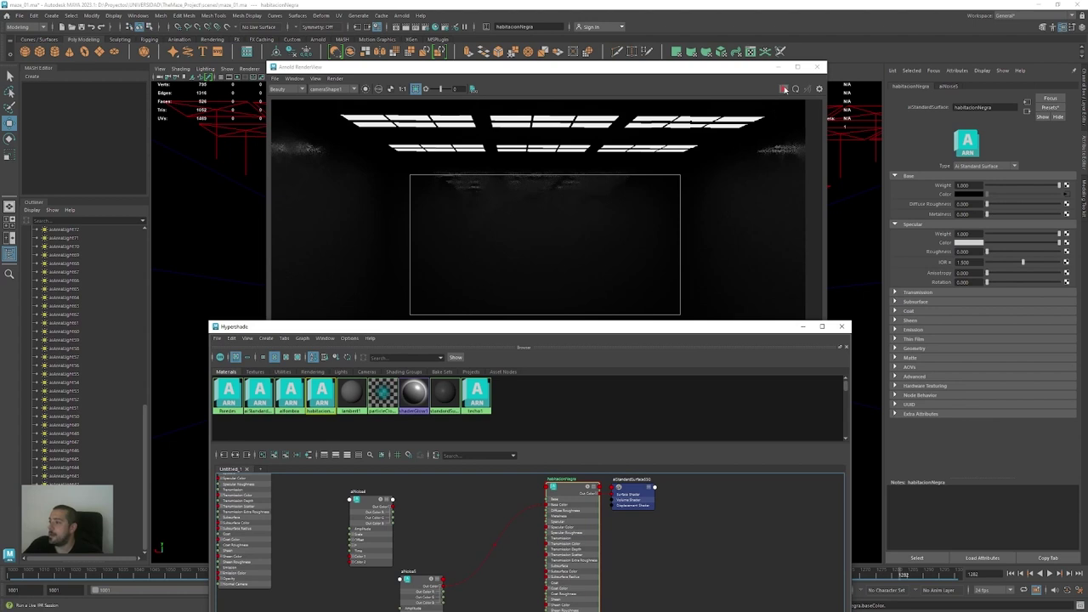
left_click(784, 89)
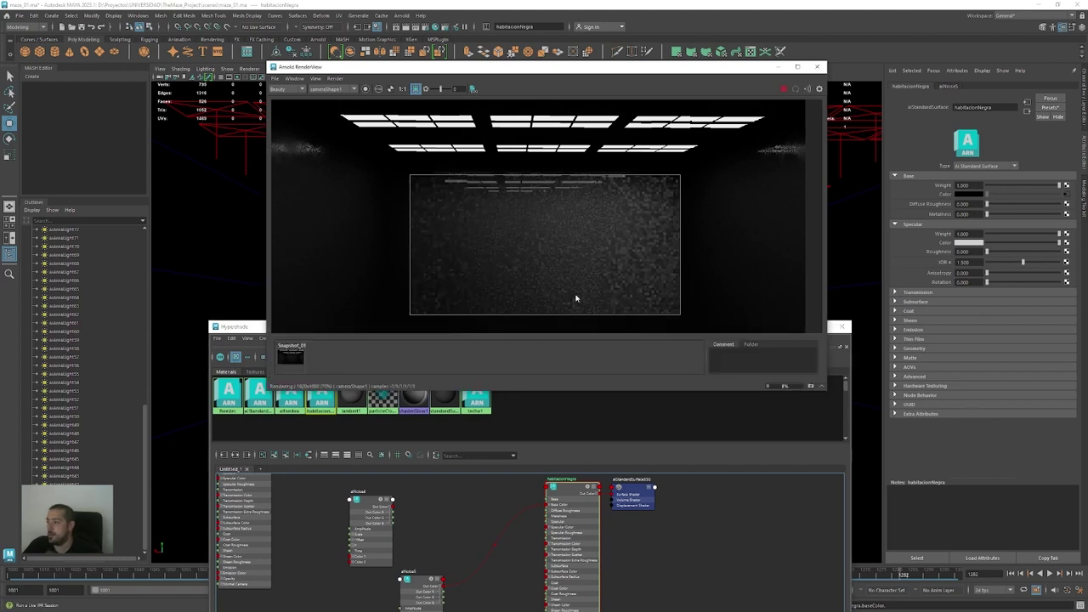
Set the new noise's X and Z scale to 10 to stretch the pattern vertically
left_click(552, 488)
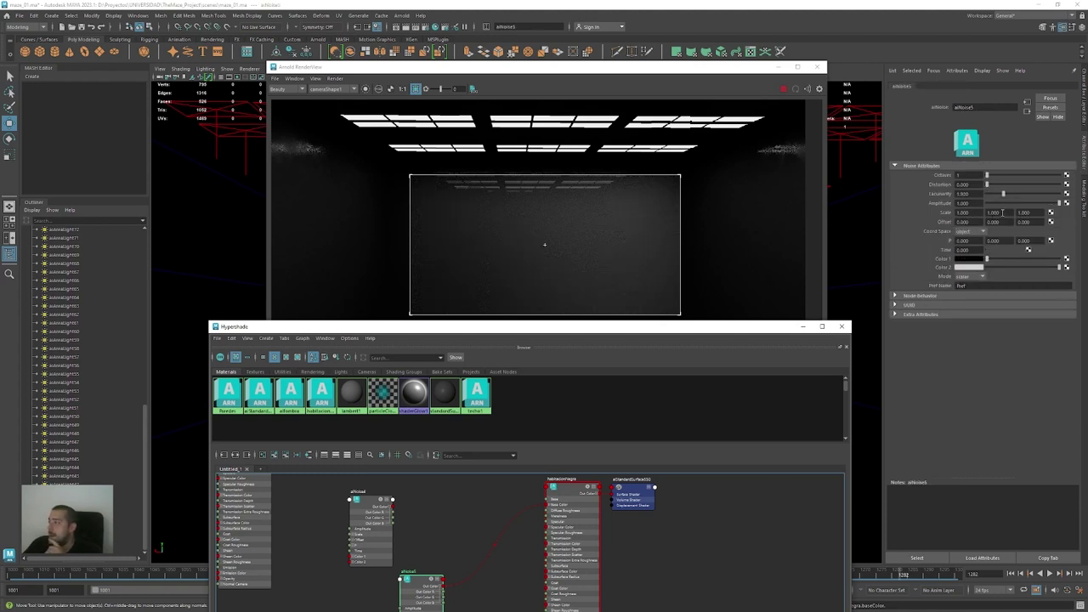
left_click(963, 213)
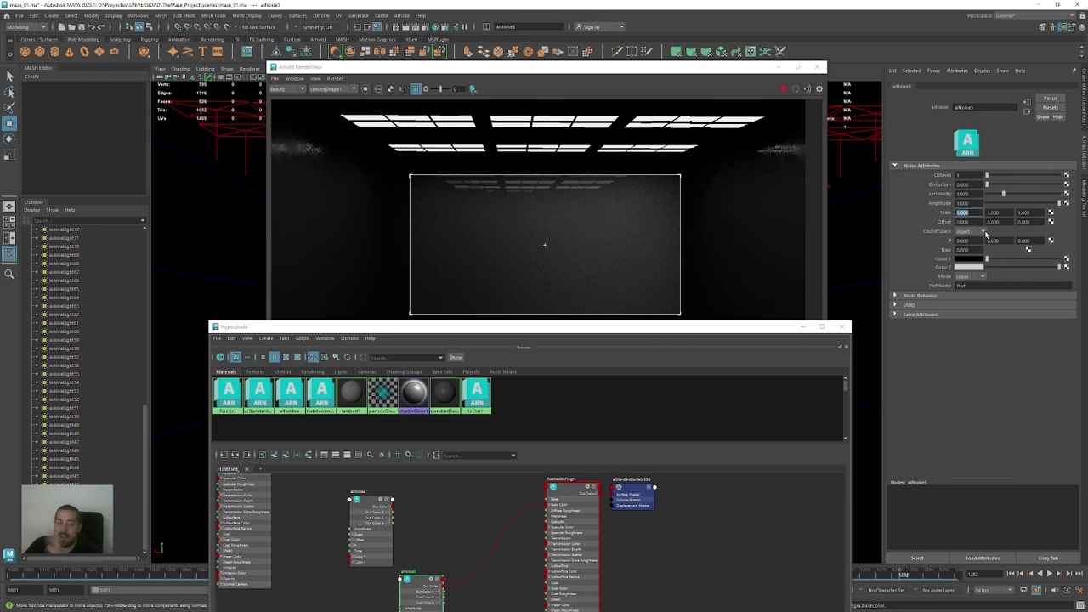
type("10")
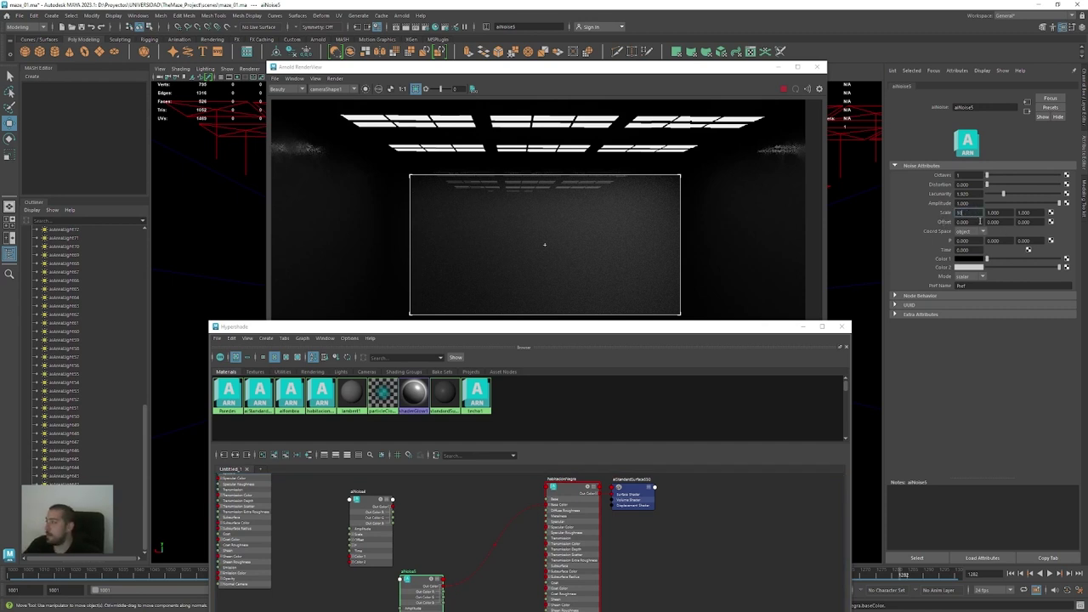
key("Return")
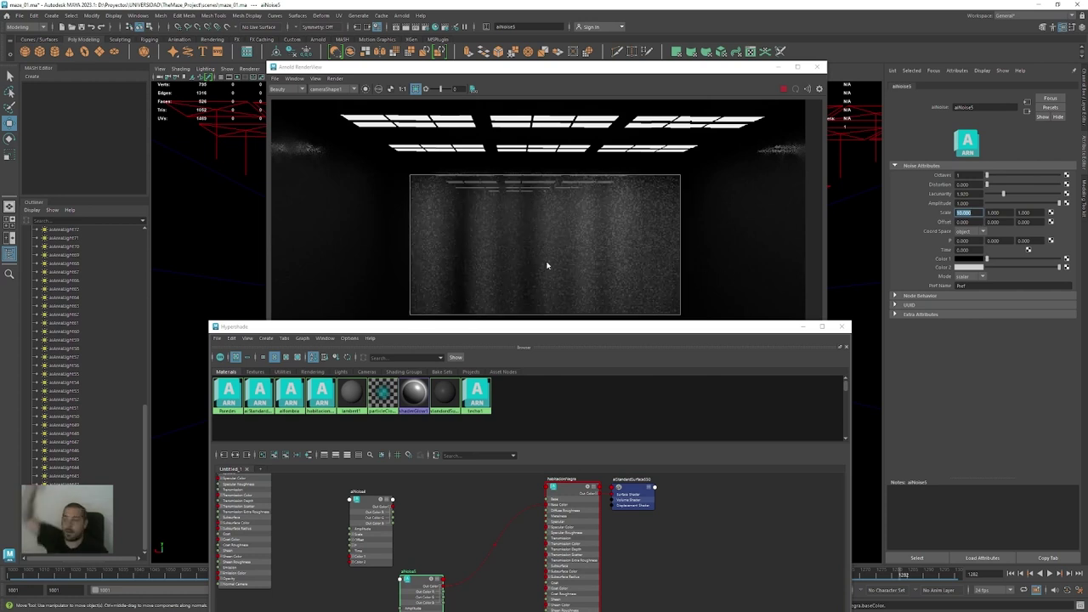
left_click(1026, 213)
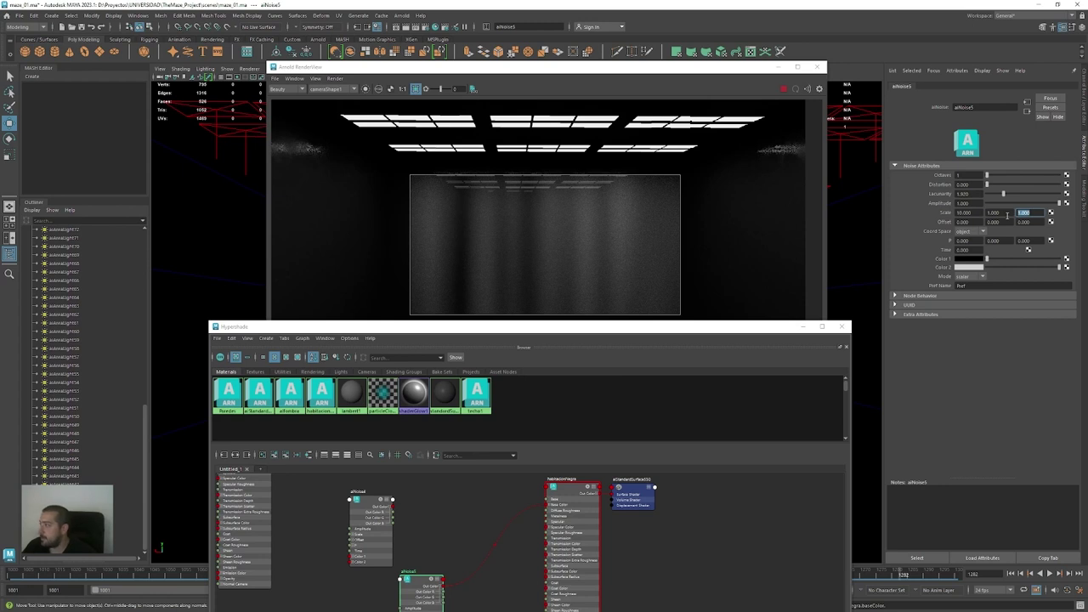
type("10")
key("Return")
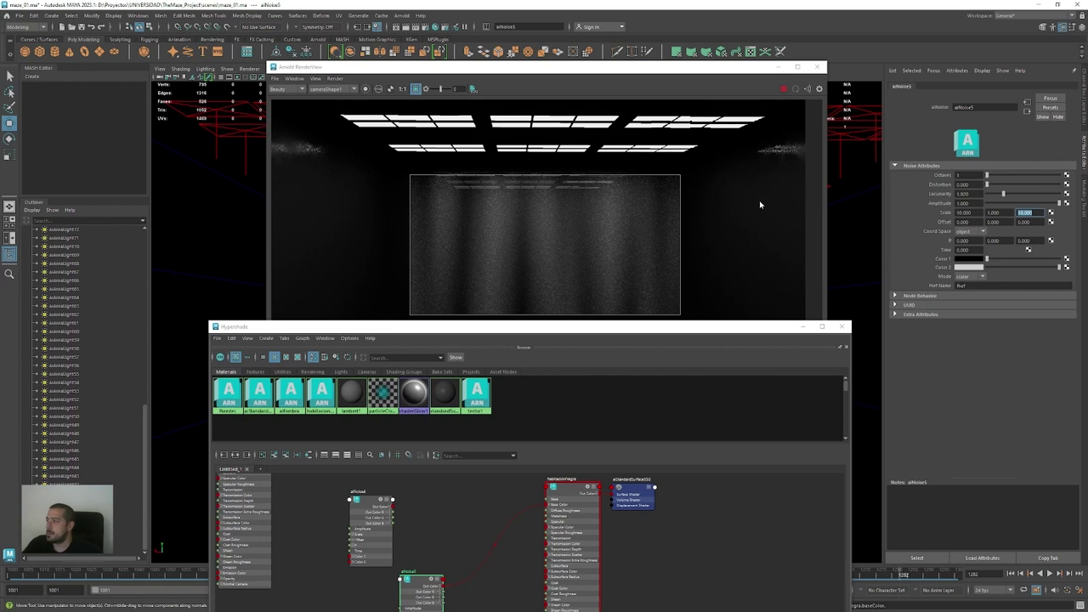
Redraw the render region across the room's full width, raise the new noise's octaves to 7, and stop the render
left_click_drag(805, 162, 273, 288)
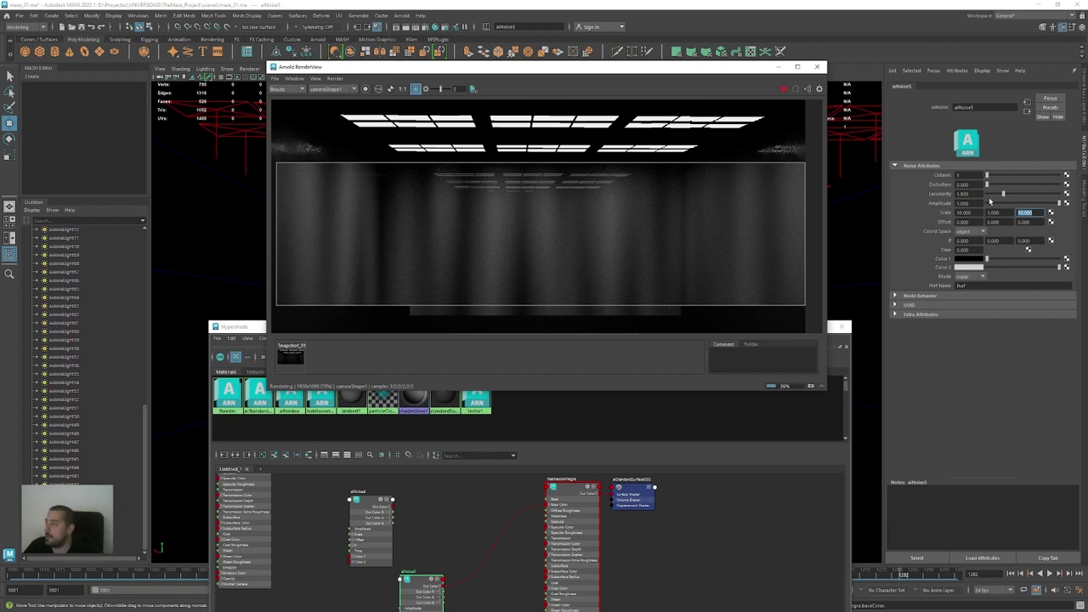
left_click(1044, 176)
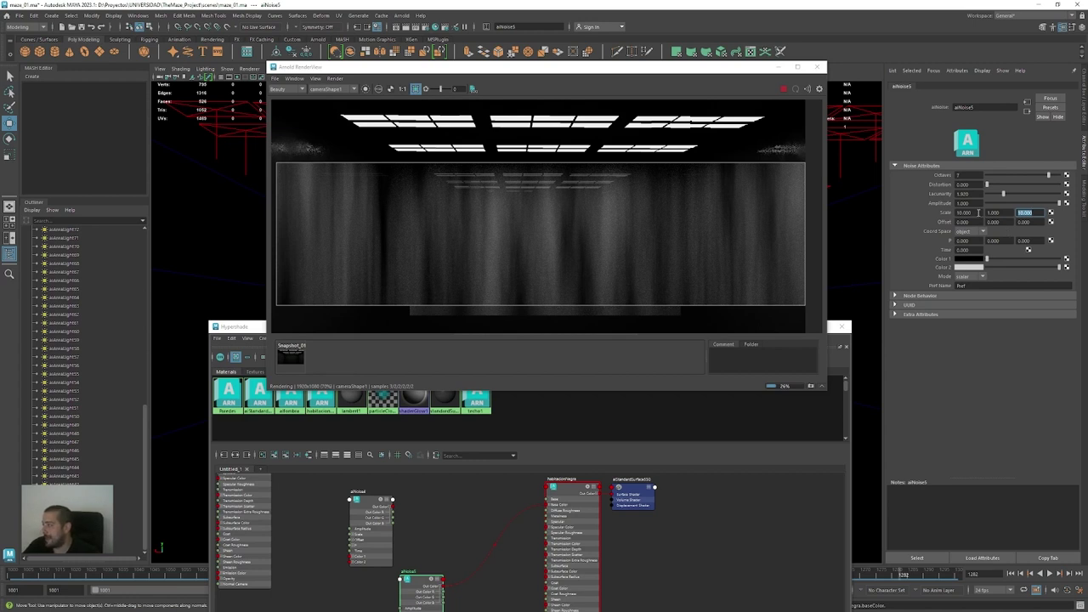
left_click(783, 89)
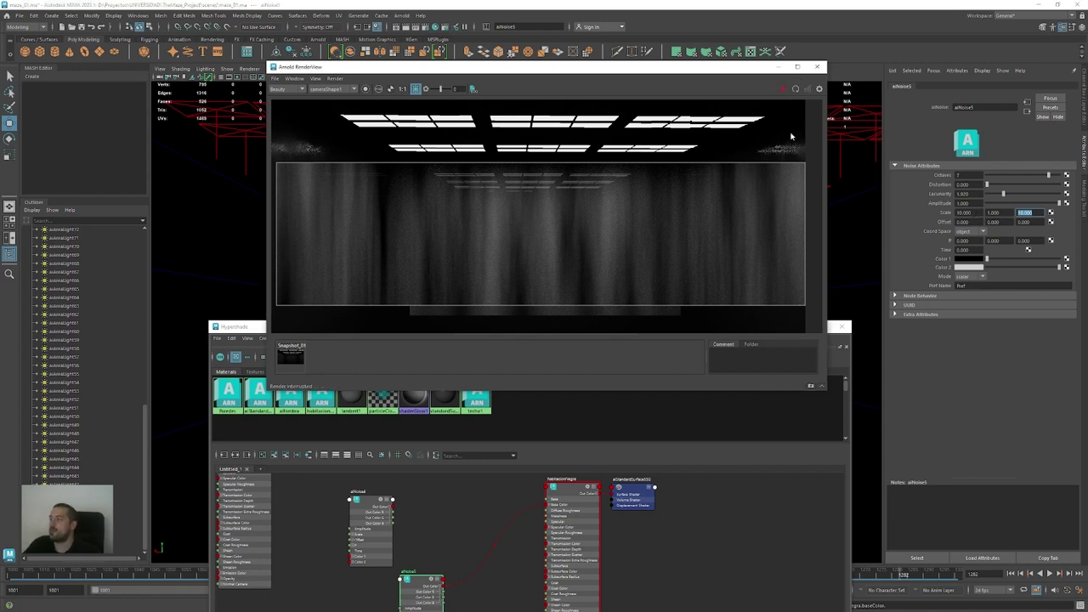
Set the new noise's X and Z scale to 15
left_click(965, 212)
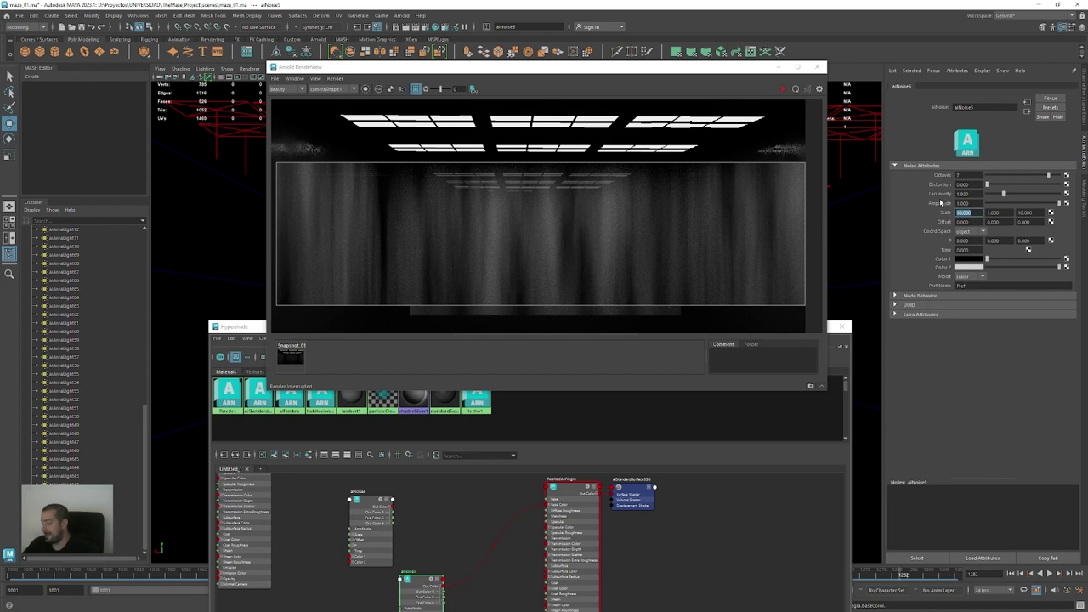
type("15")
double_click(1032, 213)
type("15")
key("Return")
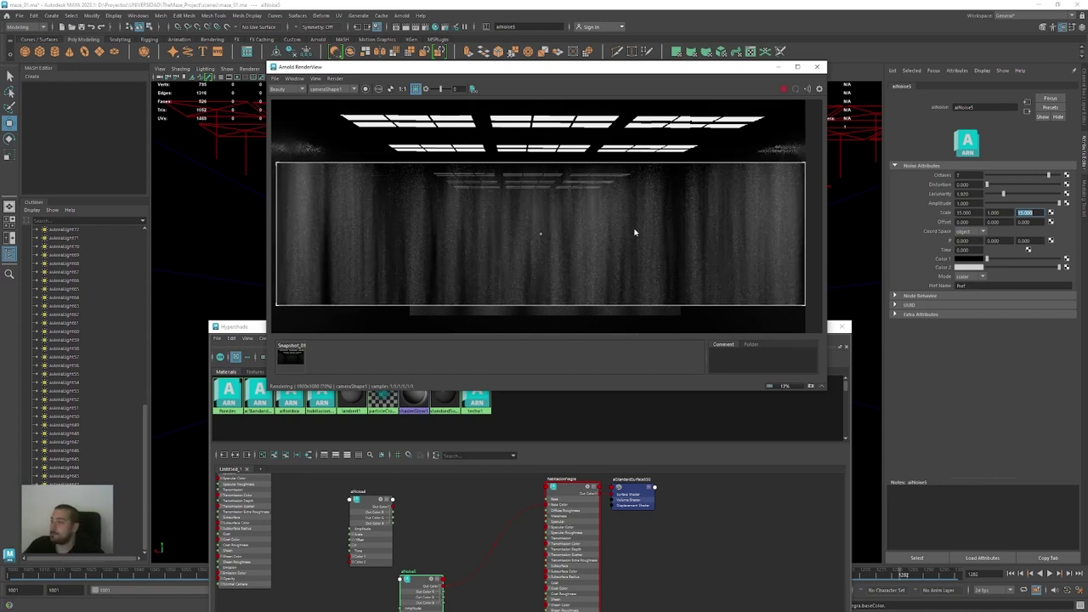
Stop the region render and line up the stretched noise node beneath the first noise in the shader graph
left_click(784, 89)
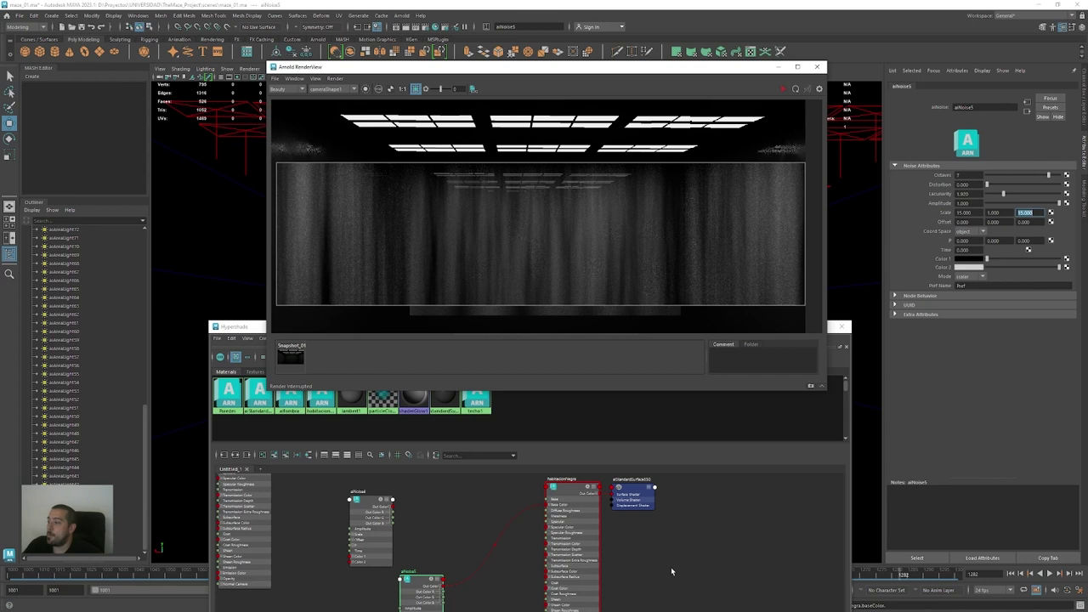
left_click(670, 567)
scroll(458, 535, "down", 3)
left_click_drag(438, 553, 402, 554)
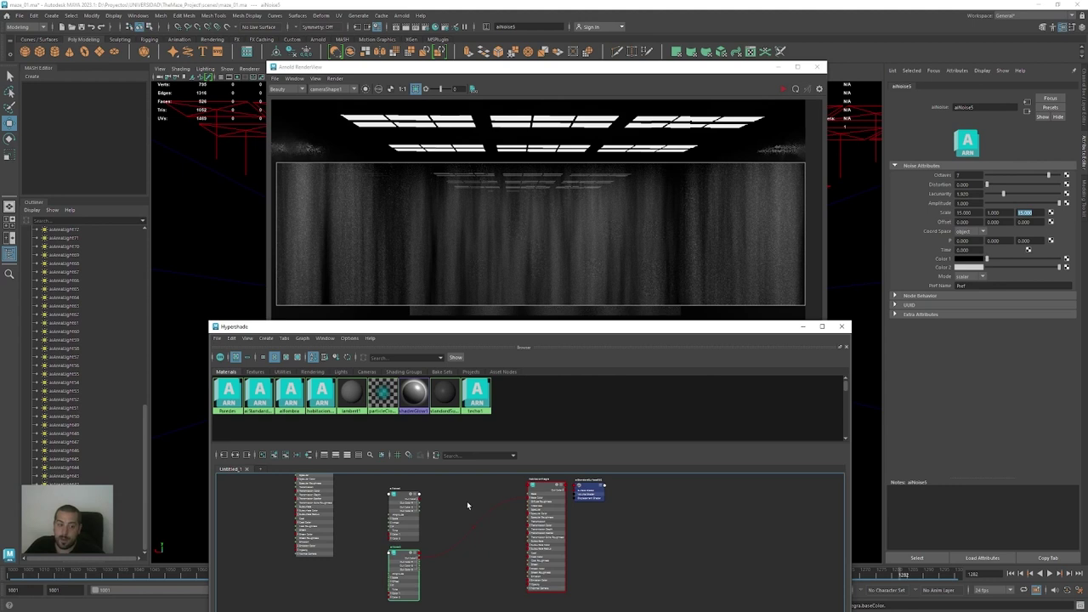
scroll(469, 502, "up", 2)
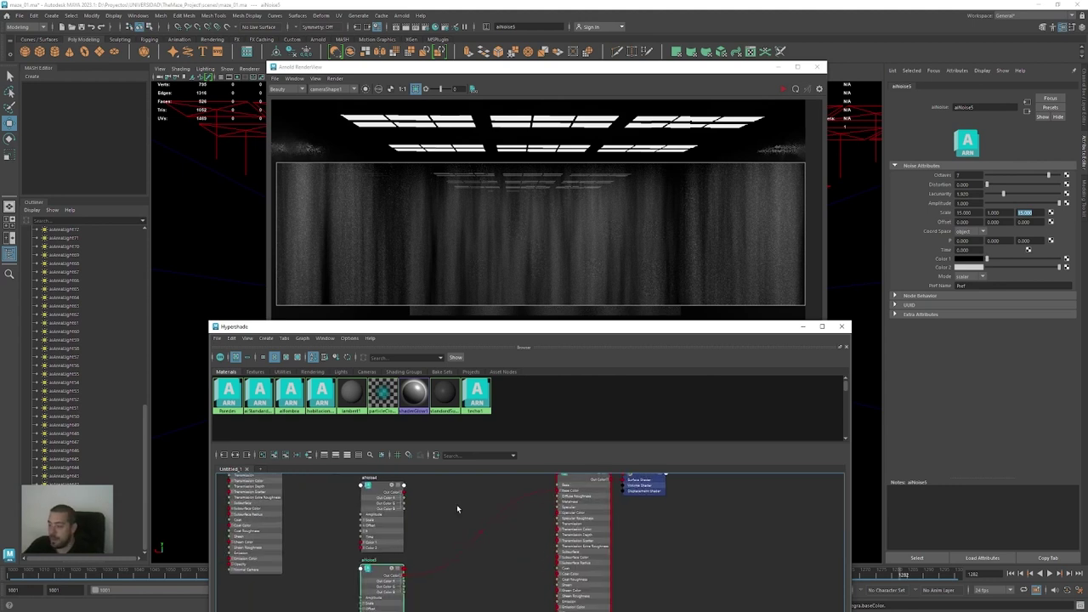
Add an aiMixShader node to the graph between the two noise nodes and habitacionNegra
left_click(437, 508)
key("Tab")
type("aimi")
key("Down")
key("Down")
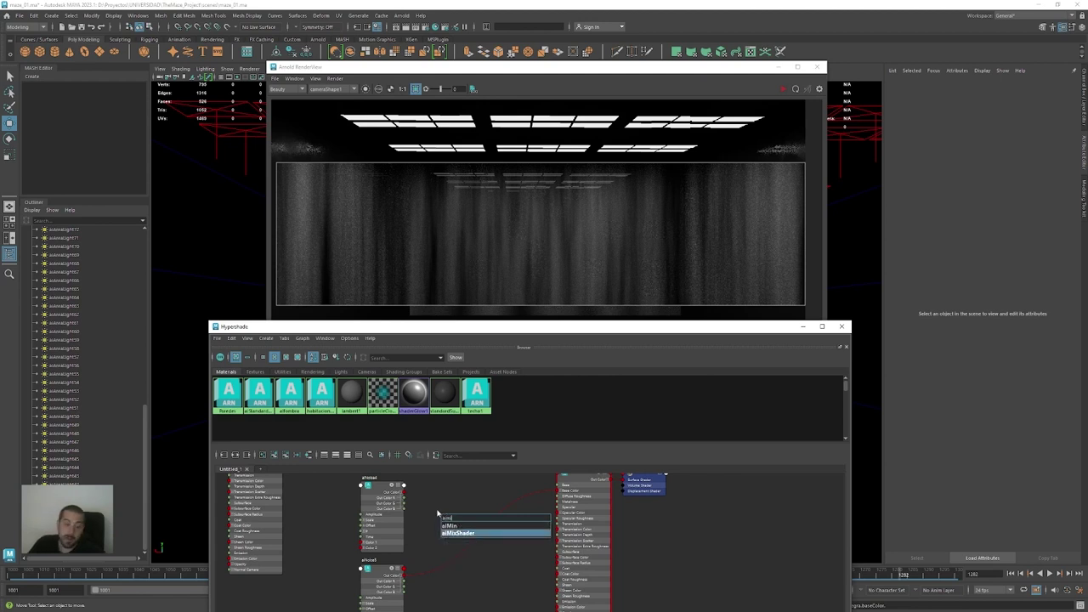
key("Return")
left_click_drag(511, 521, 707, 524)
key("Delete")
middle_click_drag(669, 476, 674, 532, "alt")
left_click(651, 532)
middle_click_drag(751, 554, 760, 506, "alt")
left_click(479, 531)
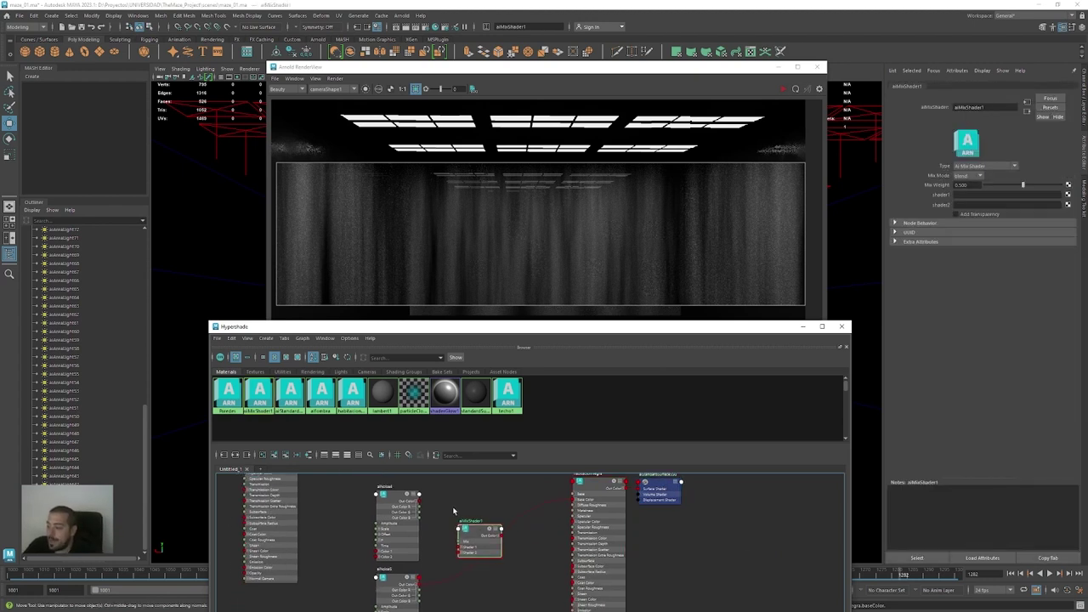
Connect aiNoise4's Out Color to the mix shader's Shader 1 and aiNoise5's Out Color to Shader 2
scroll(456, 515, "up", 2)
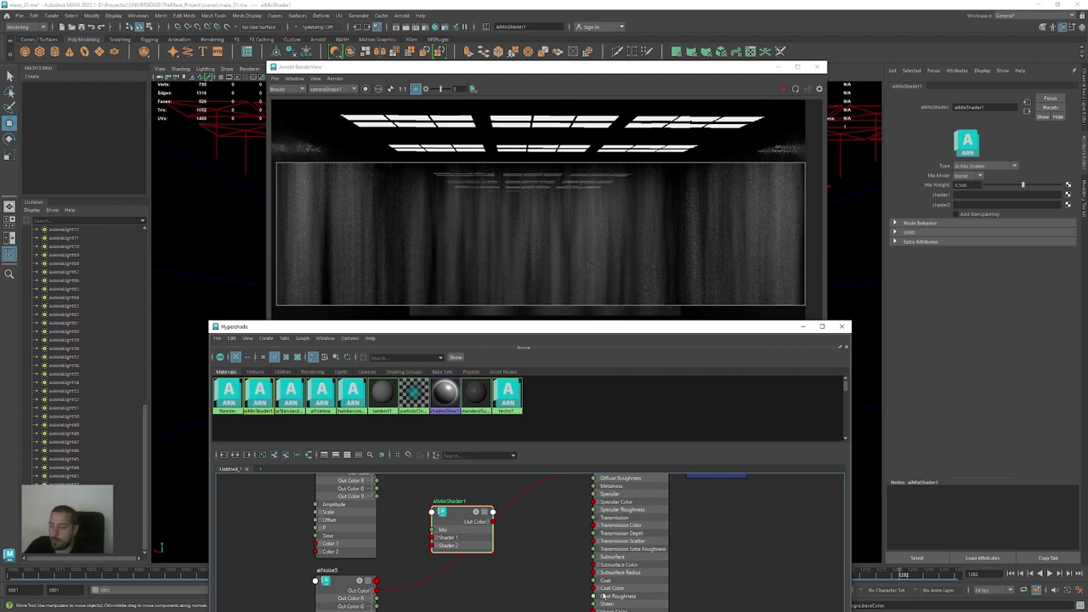
middle_click_drag(418, 497, 413, 525, "alt")
left_click_drag(371, 500, 427, 567)
middle_click_drag(485, 599, 475, 534, "alt")
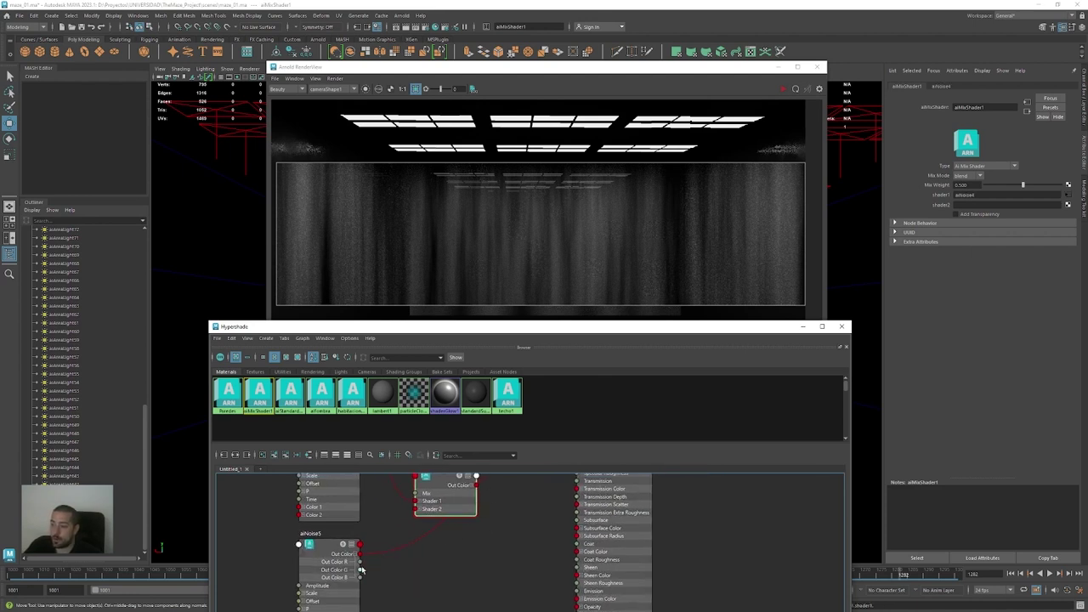
left_click_drag(360, 554, 417, 508)
middle_click_drag(477, 545, 473, 576, "alt")
left_click_drag(438, 515, 490, 557)
middle_click_drag(411, 502, 377, 488, "alt")
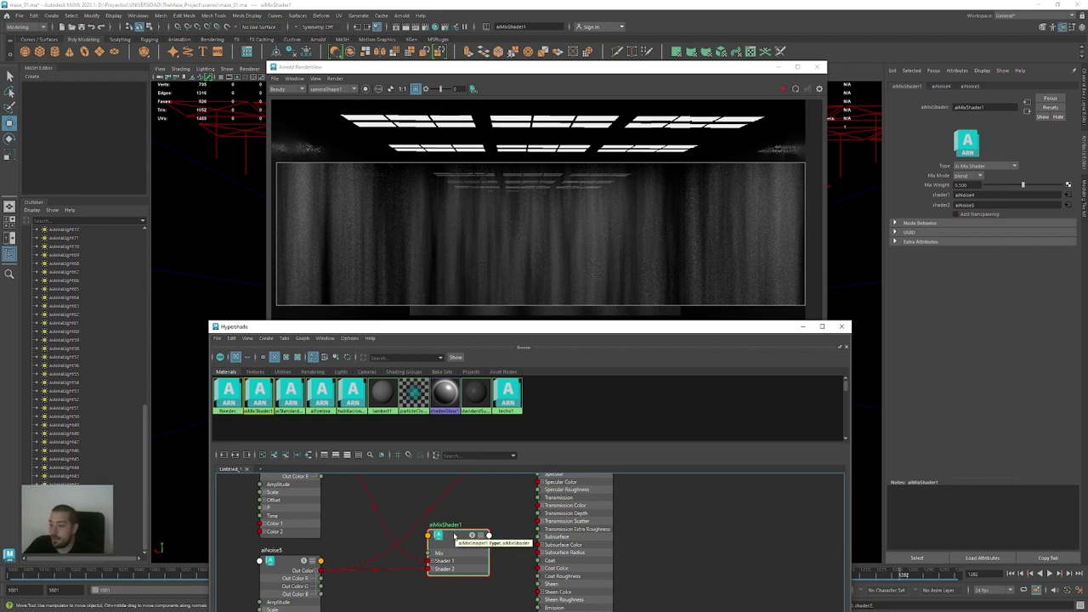
Connect the mix shader's Out Color to habitacionNegra's Base Color and render the region
middle_click_drag(506, 521, 415, 563, "alt")
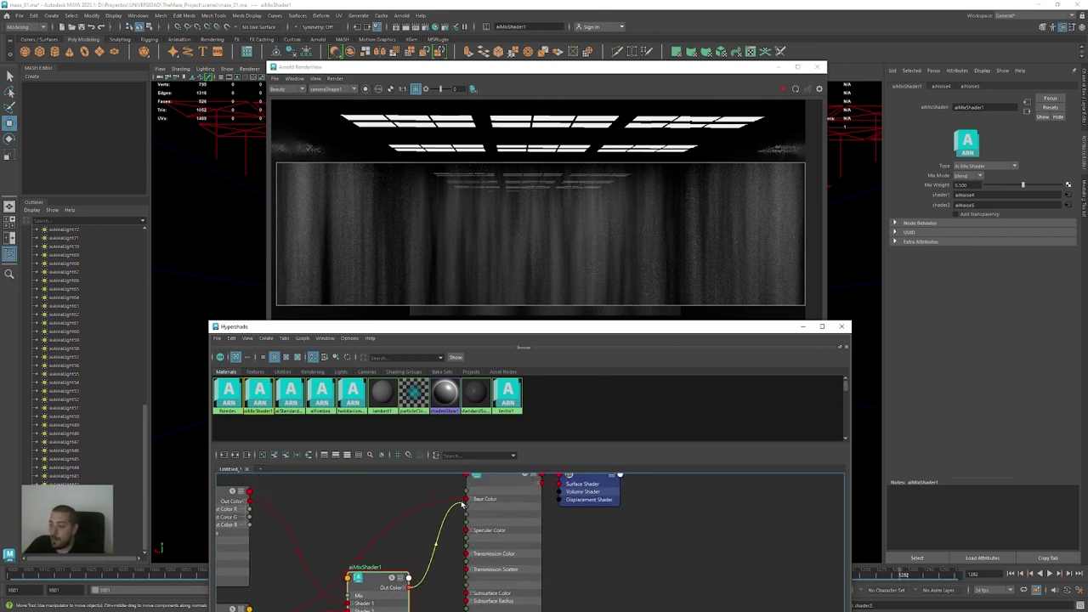
left_click_drag(378, 585, 368, 542)
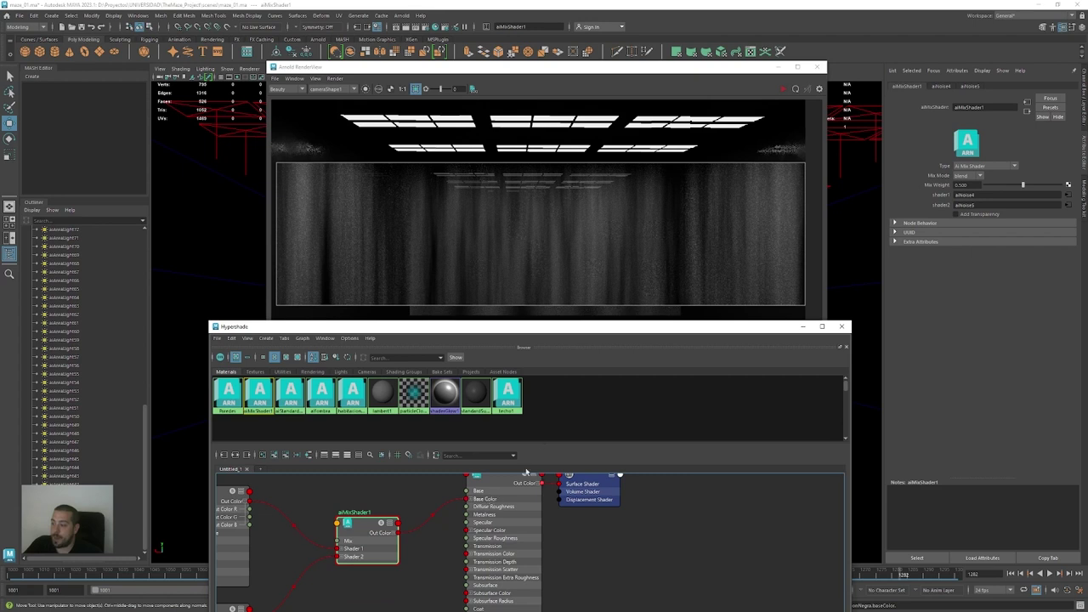
left_click(501, 487)
middle_click_drag(670, 525, 656, 544, "alt")
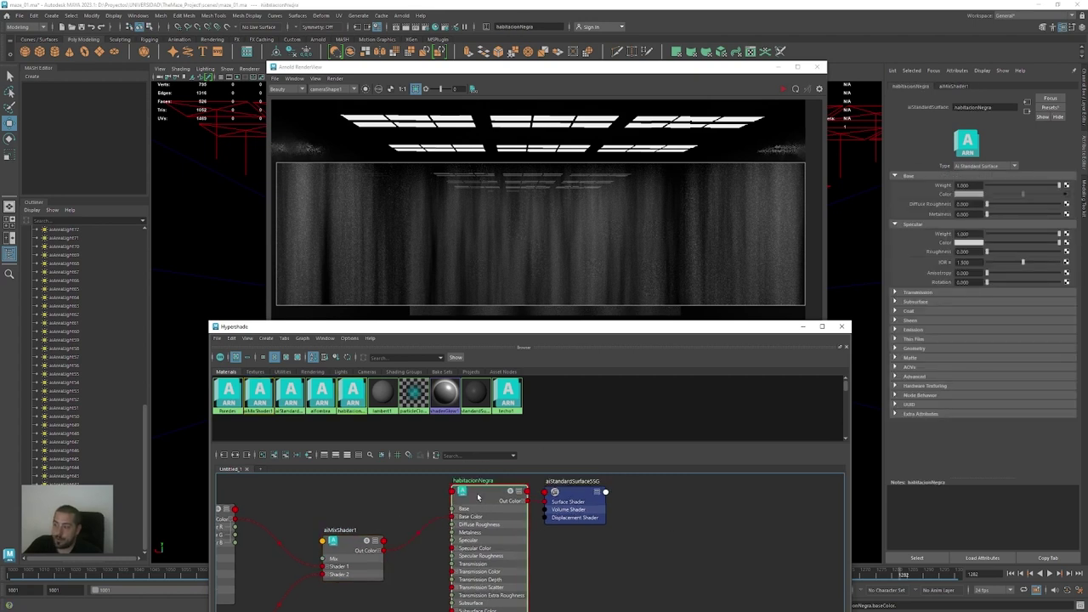
left_click(783, 89)
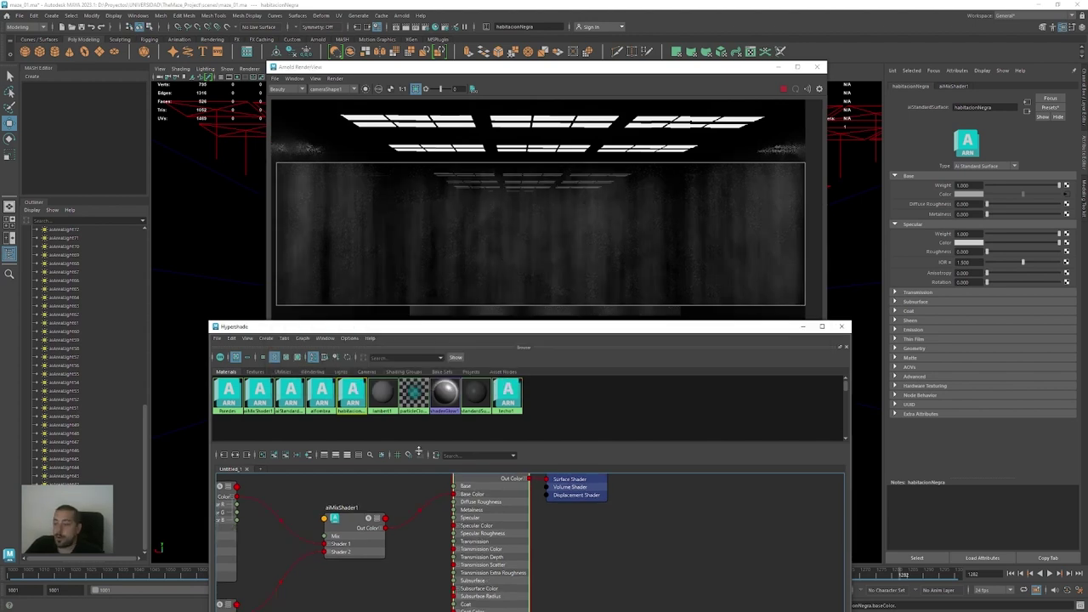
Set the mix shader's Mix Weight to 0.3
left_click(358, 518)
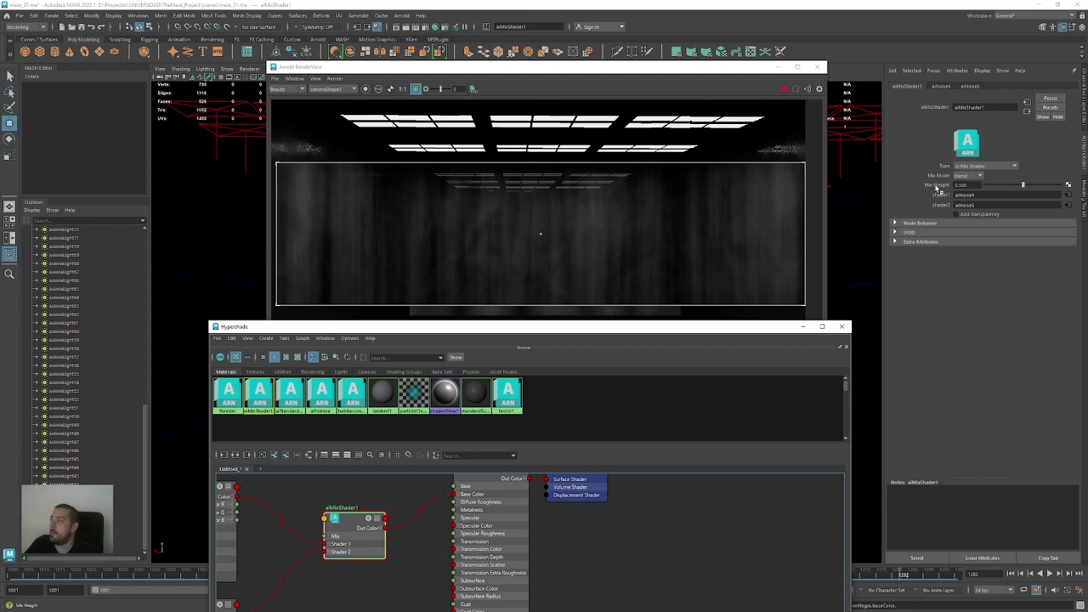
left_click(1039, 185)
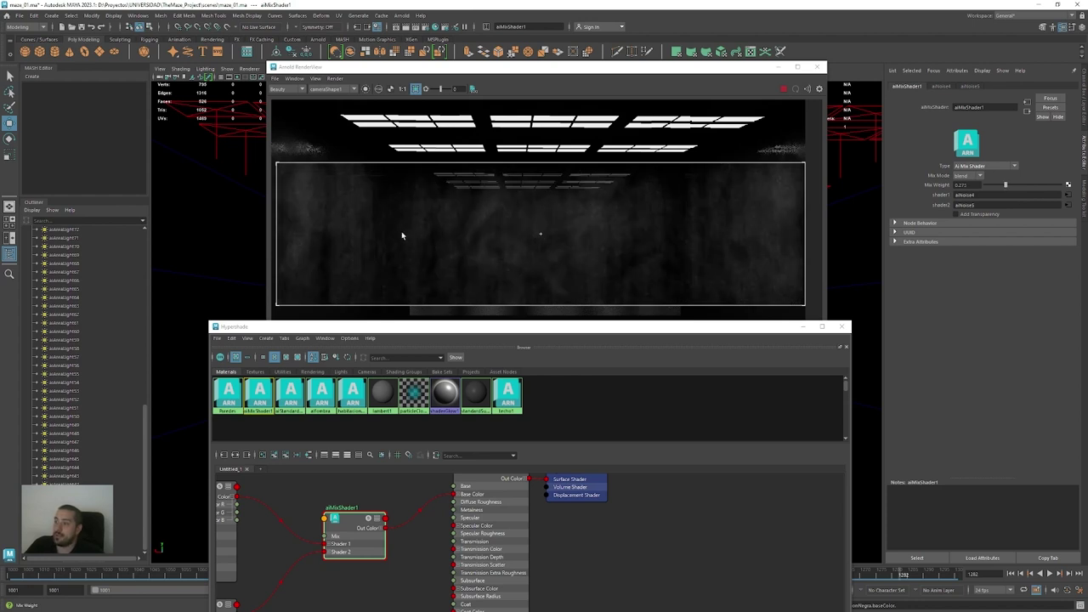
left_click(975, 186)
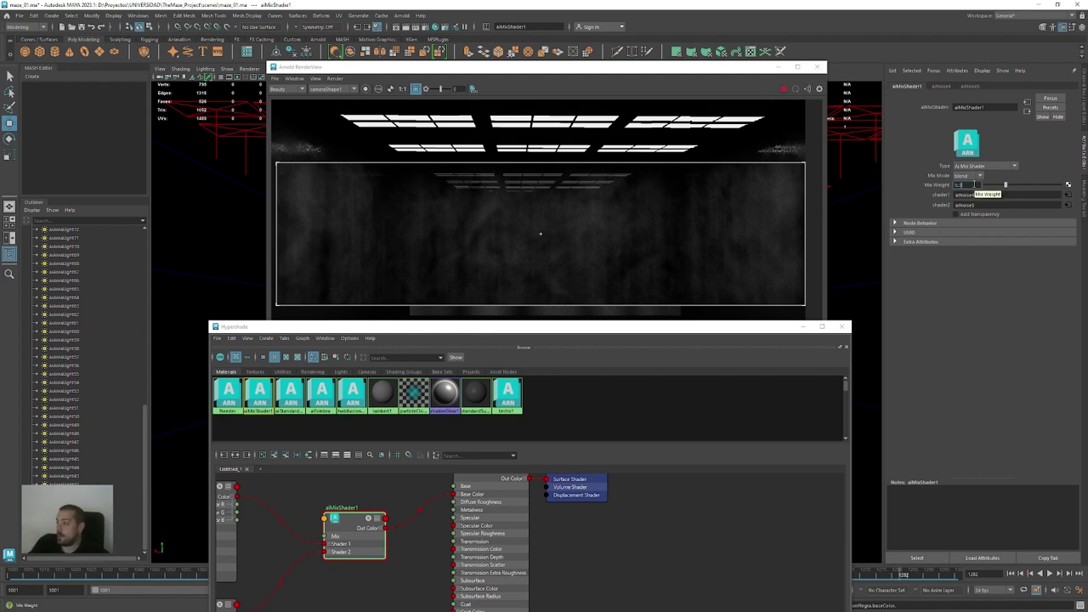
type("0.3")
key("Return")
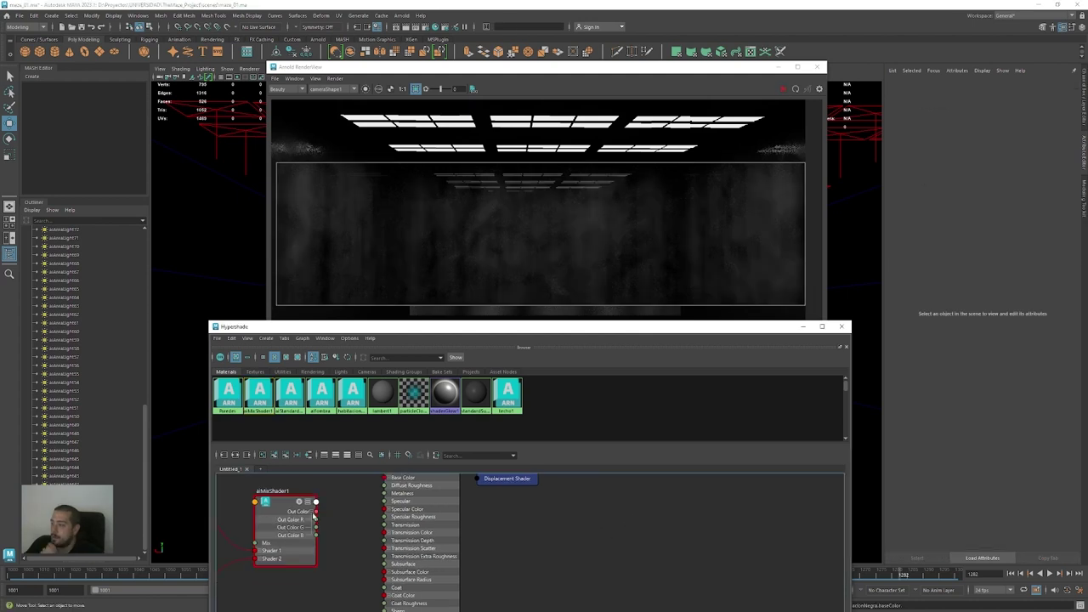
Connect the mix shader's Out Color R to habitacionNegra's Specular Roughness and render the region
middle_click_drag(344, 515, 332, 487, "alt")
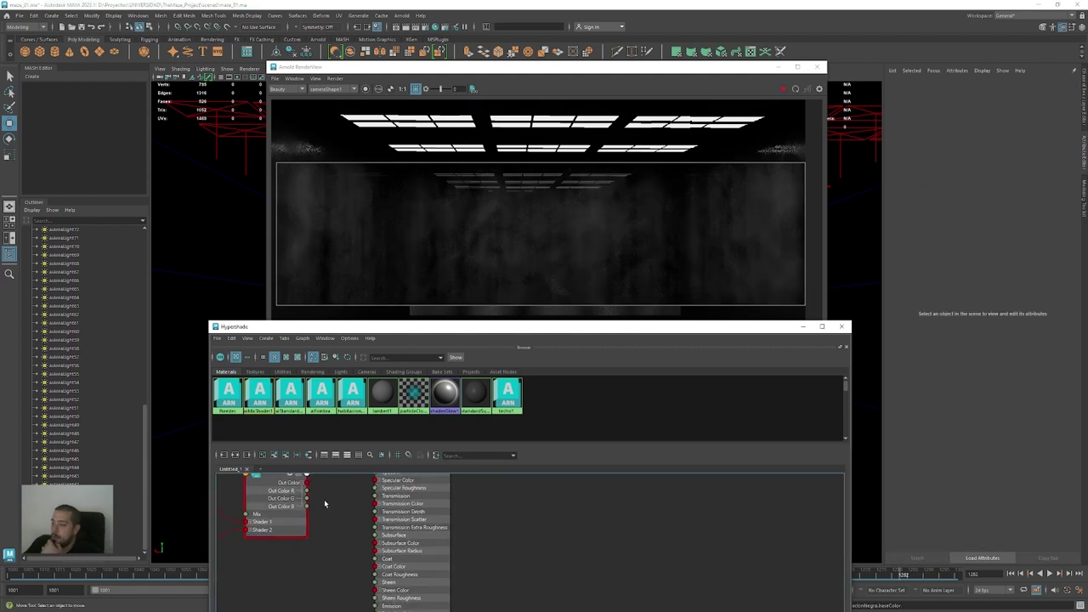
left_click_drag(307, 491, 381, 491)
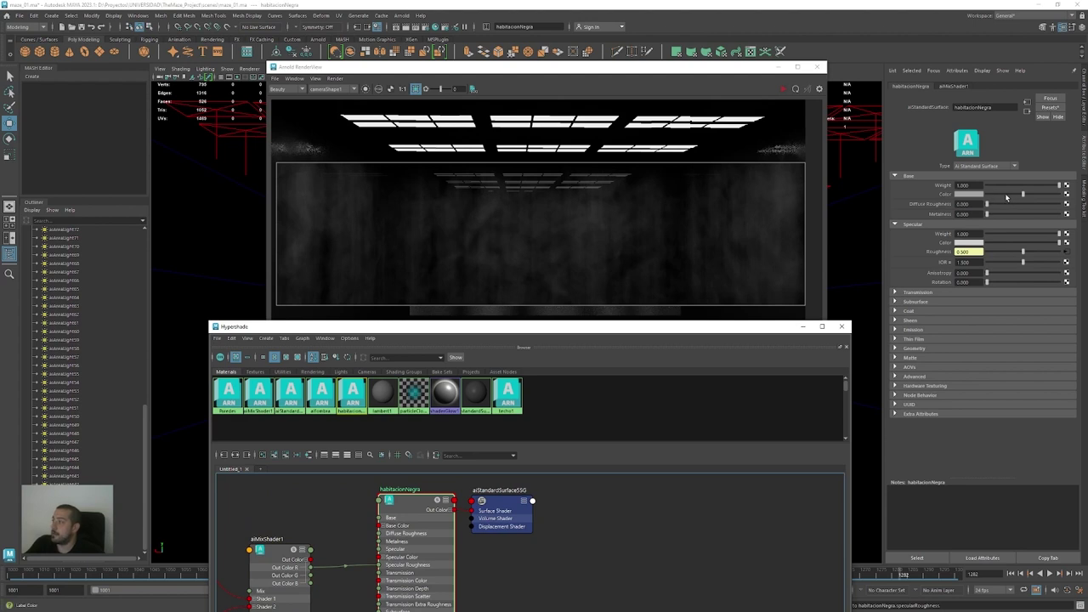
left_click(783, 89)
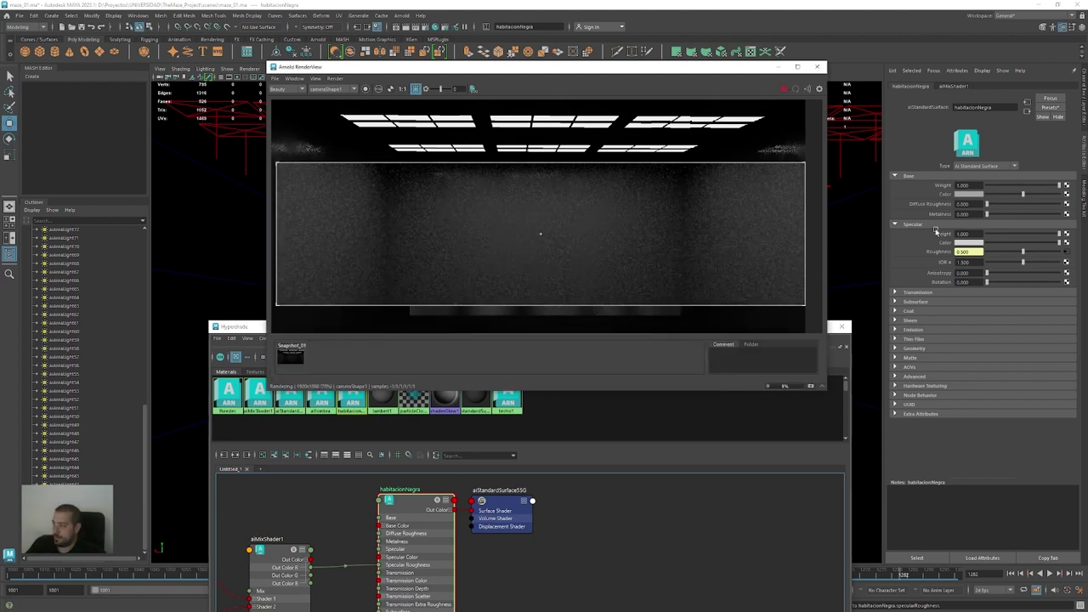
Darken habitacionNegra's base color, check the render at full-screen size, and stop it
left_click(999, 199)
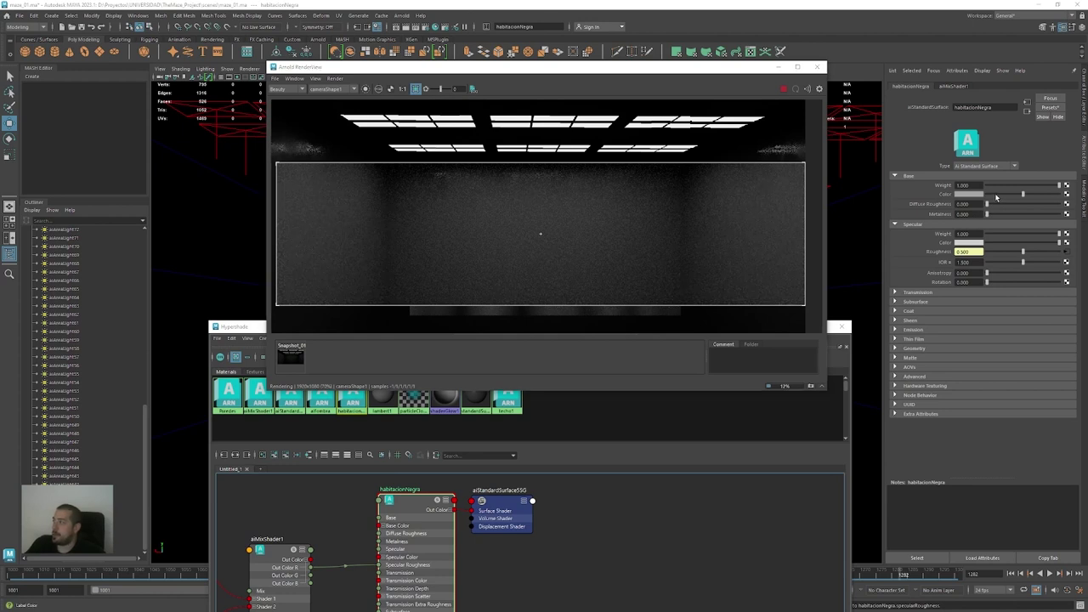
left_click(997, 197)
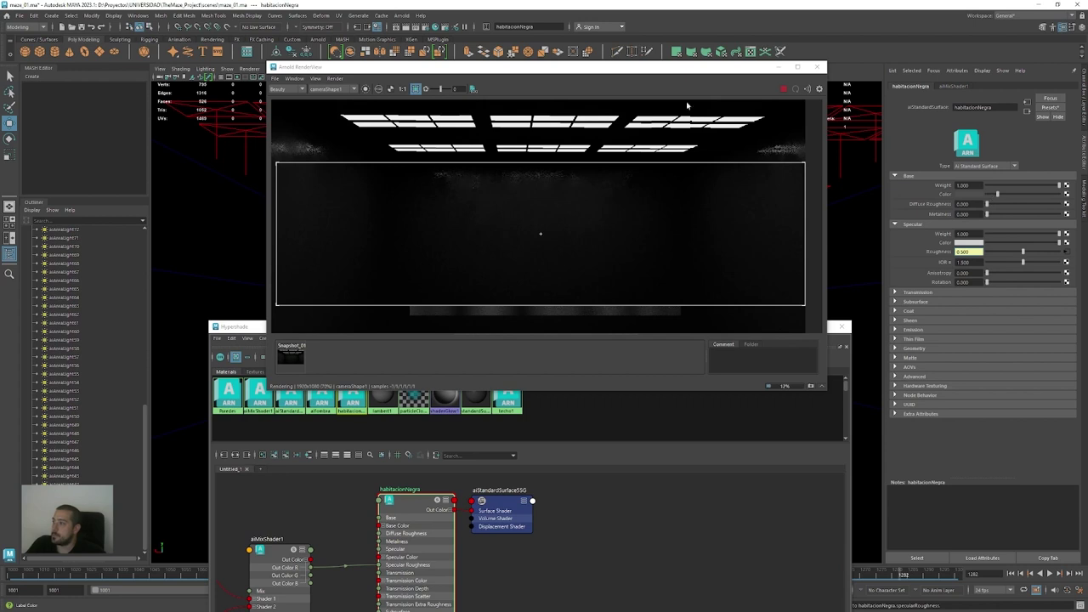
left_click(641, 242)
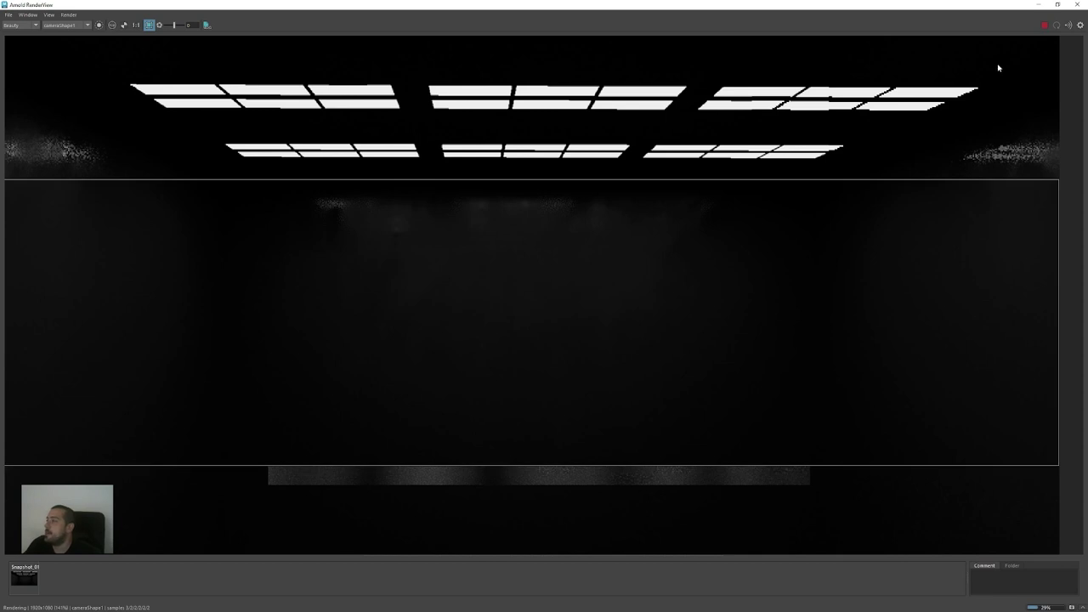
left_click(1044, 25)
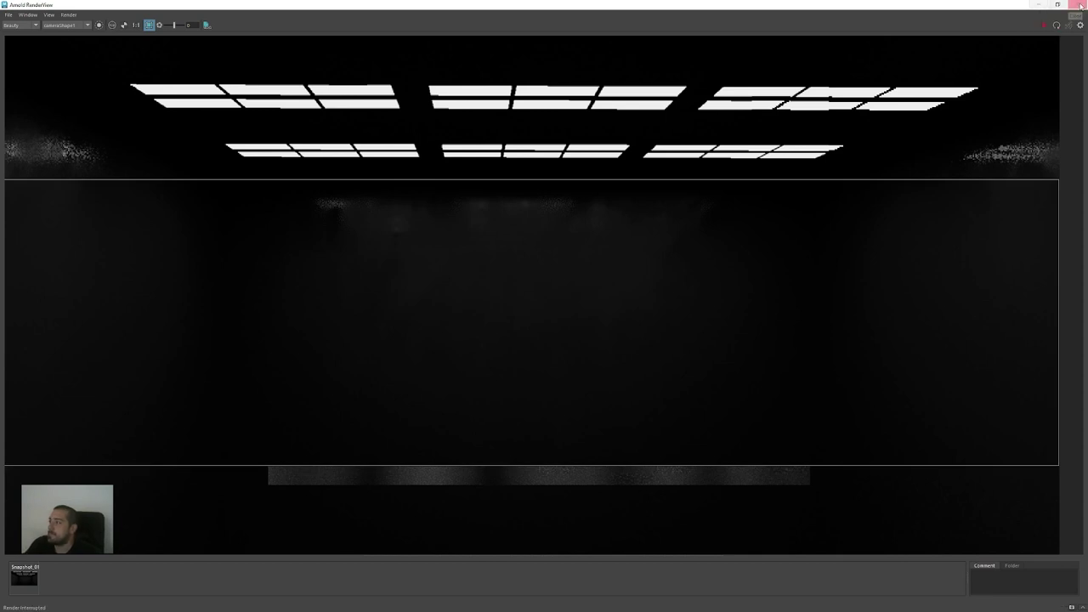
left_click(1057, 4)
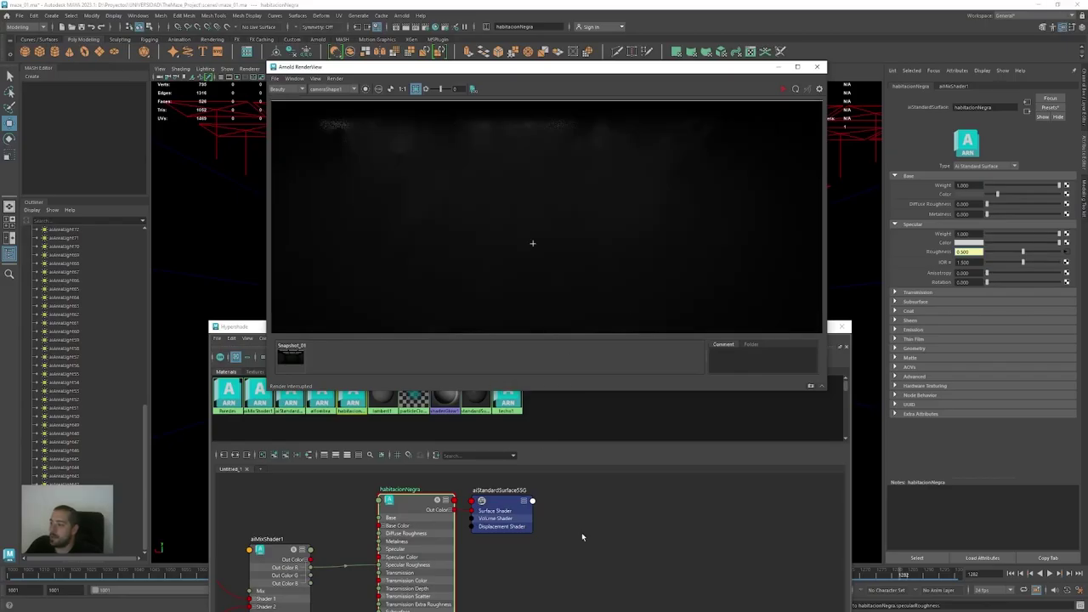
Redraw the render region around the room's back wall, just below the ceiling lights
middle_click_drag(453, 155, 457, 184)
scroll(457, 184, "down", 2)
left_click_drag(346, 164, 643, 274)
left_click_drag(332, 135, 699, 294)
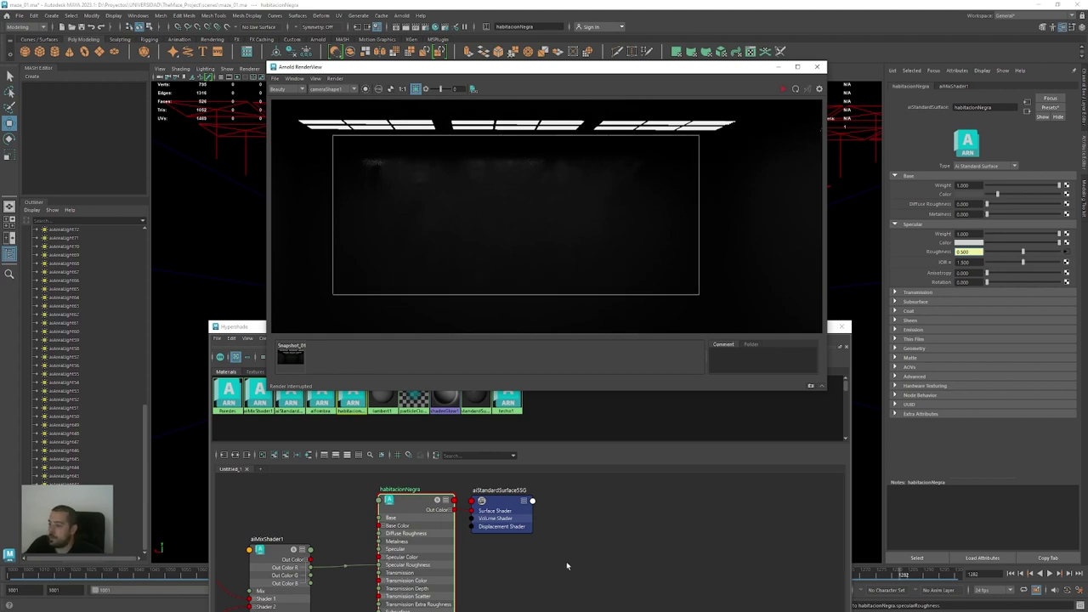
Set the mix shader's Mix Weight to 0.45 and check the wall in a new region render
middle_click_drag(566, 566, 659, 501, "alt")
left_click(372, 489)
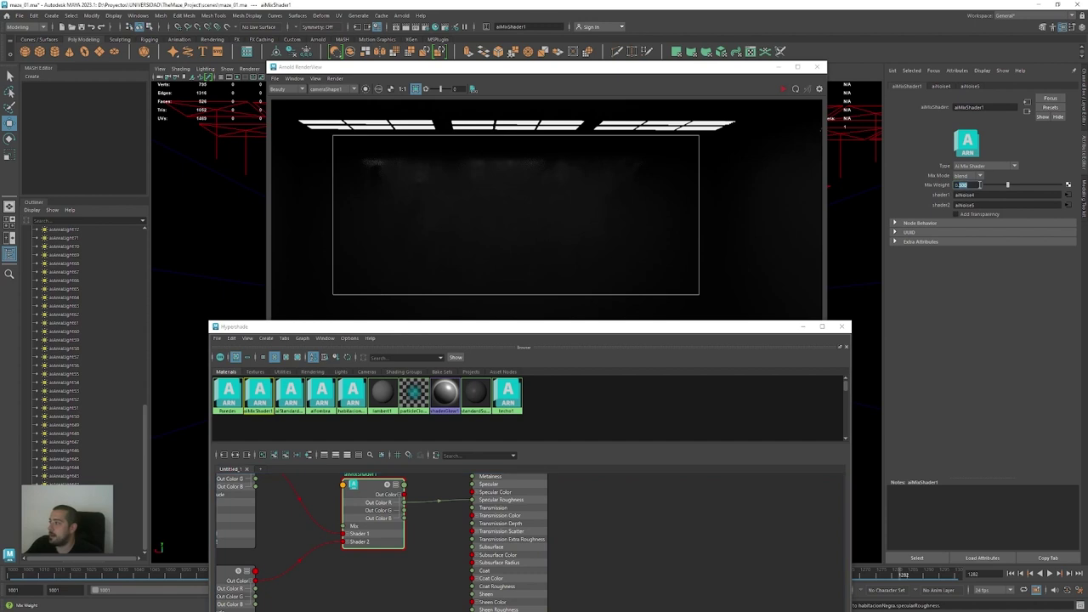
key("Return")
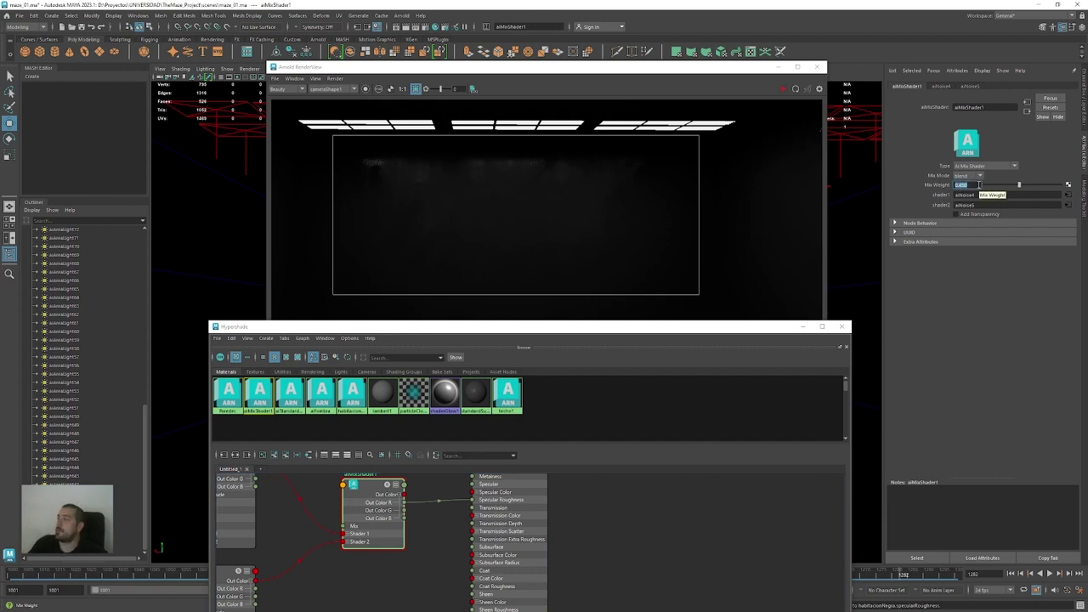
left_click(782, 91)
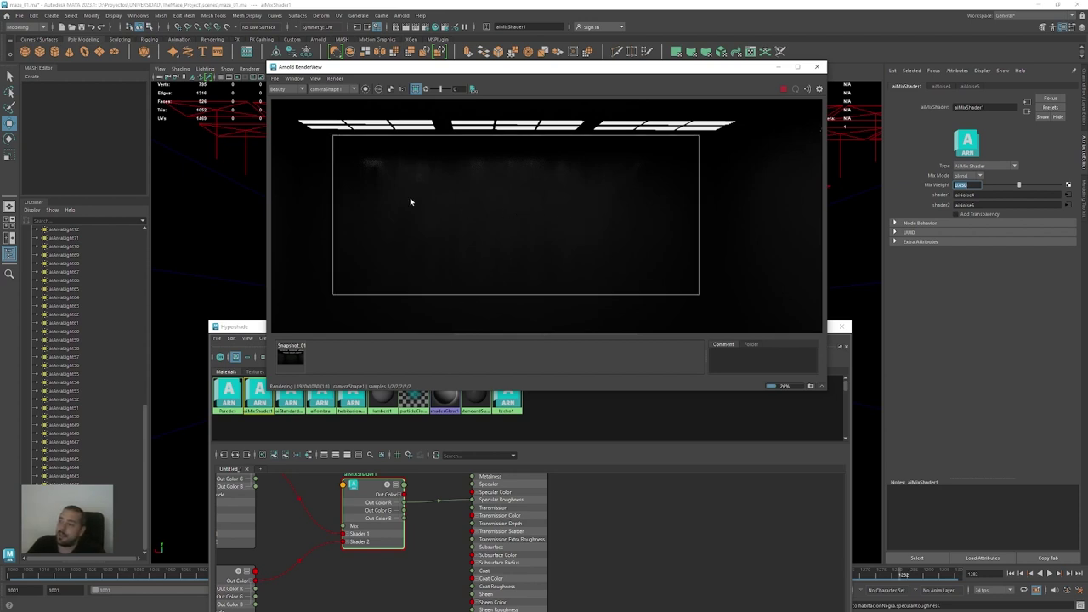
scroll(375, 166, "up", 2)
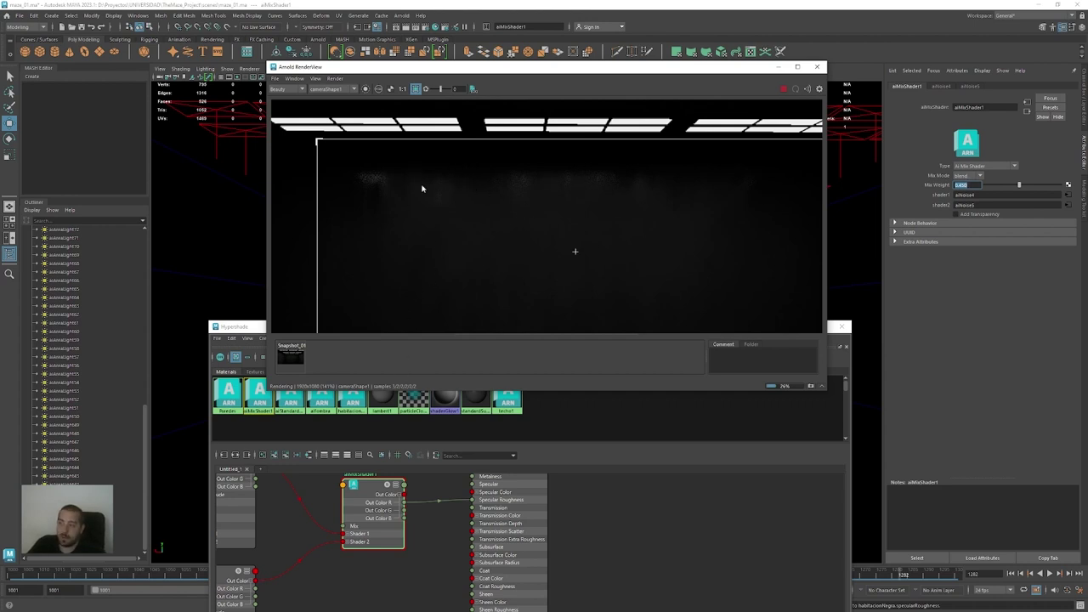
scroll(671, 319, "down", 2)
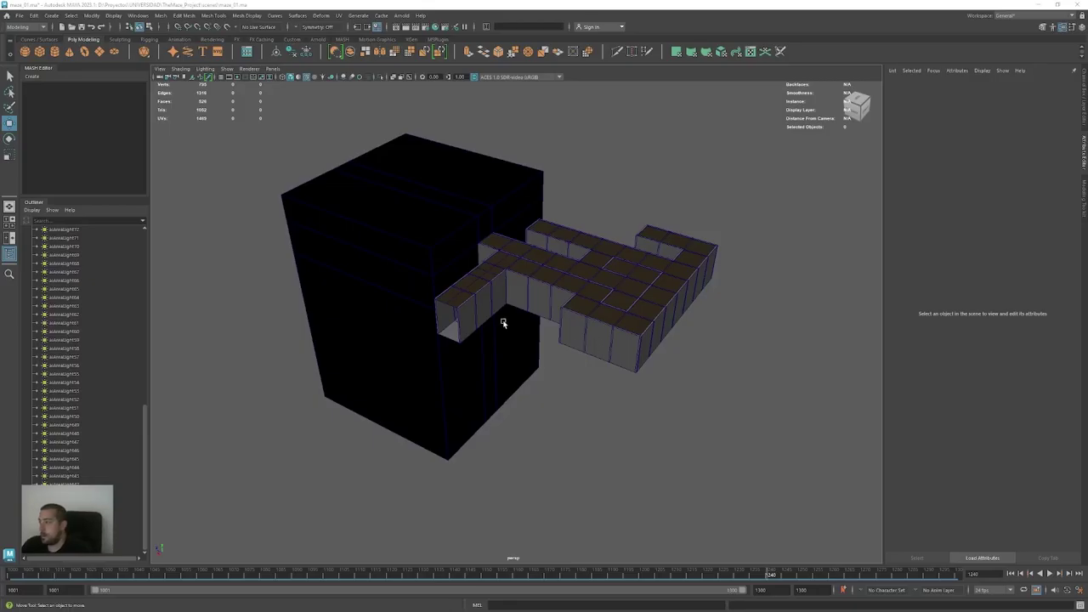
Create a 3D polygon type object in the maze scene and set its text to "The Maze"
left_click_drag(503, 316, 516, 340, "alt")
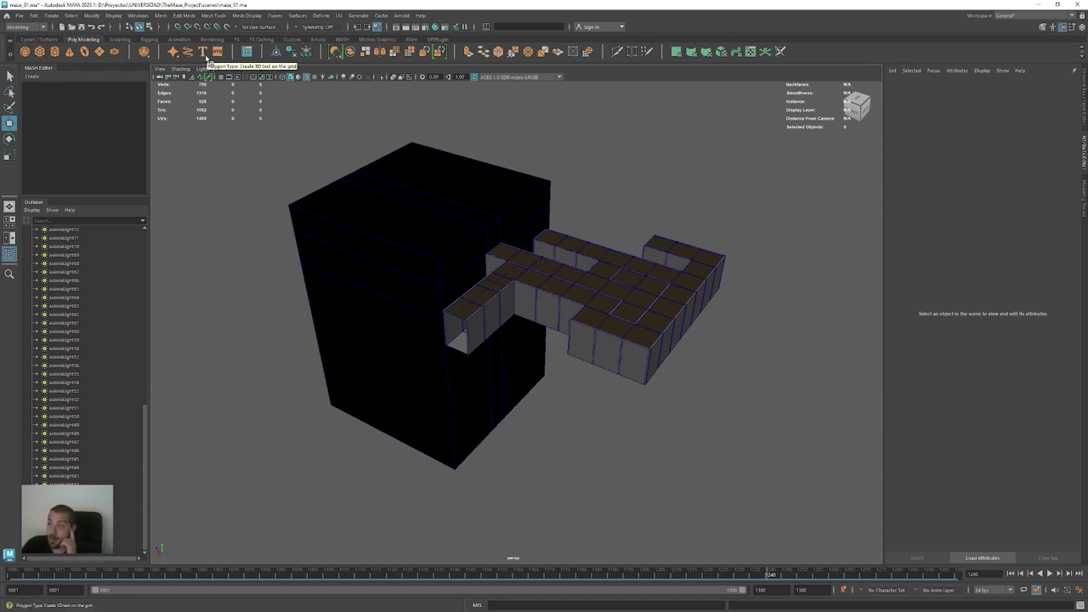
left_click(206, 52)
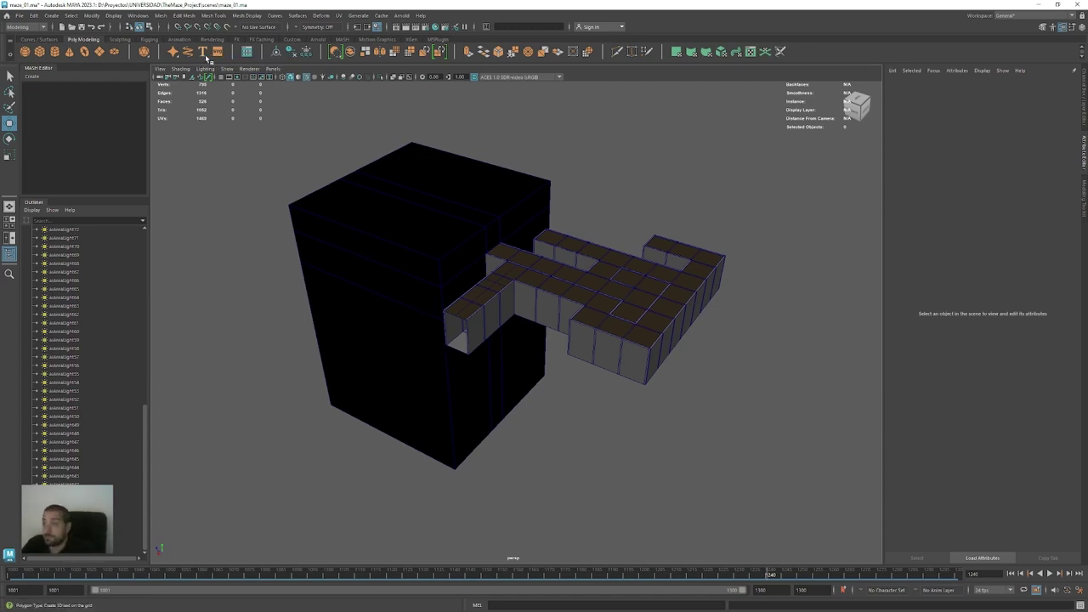
left_click_drag(593, 391, 639, 280, "alt")
right_click_drag(640, 280, 377, 334, "alt")
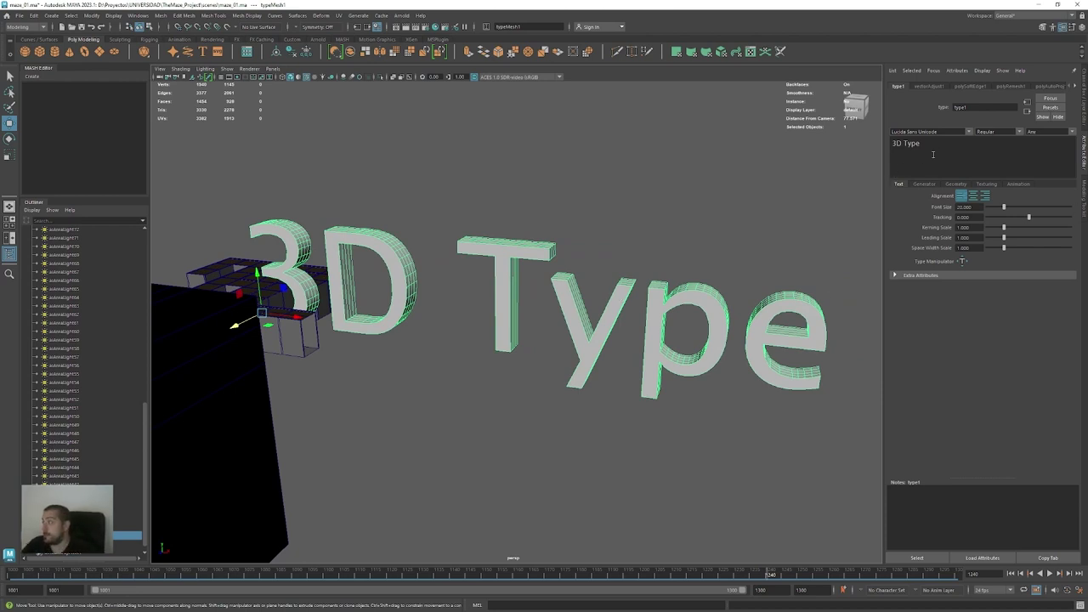
left_click_drag(932, 154, 888, 145)
type("Th")
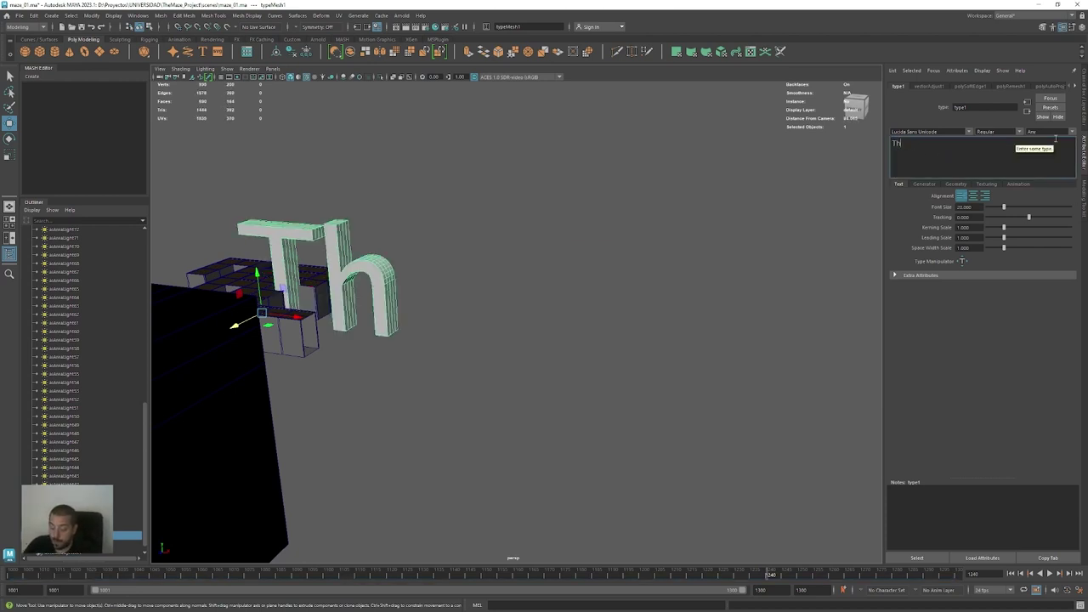
type("eMaze")
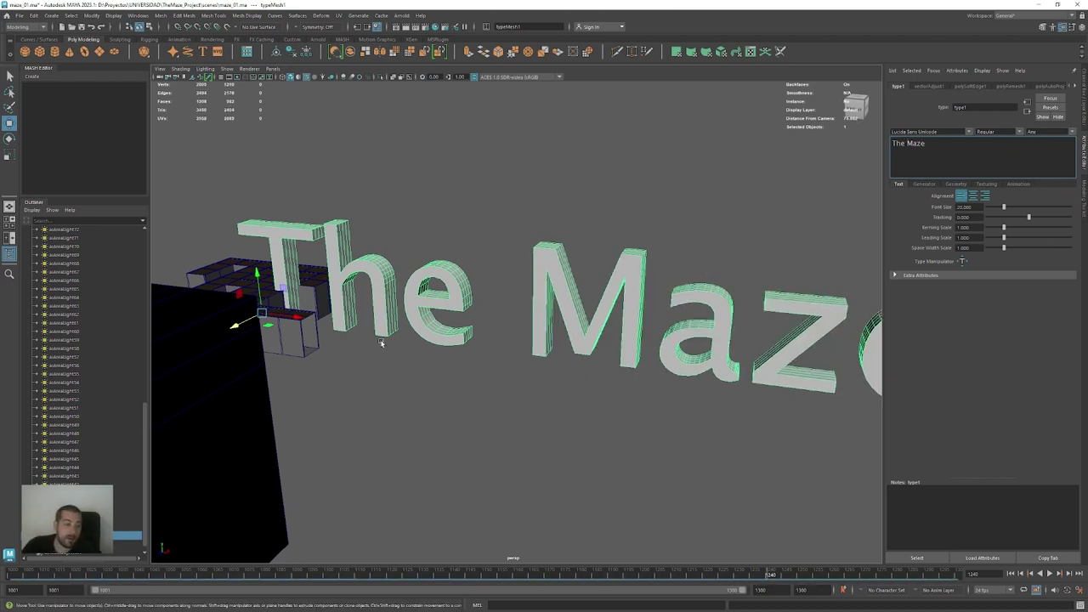
Change the title's font from the Futura family, trying Futura and settling on Futura Std
triple_click(962, 131)
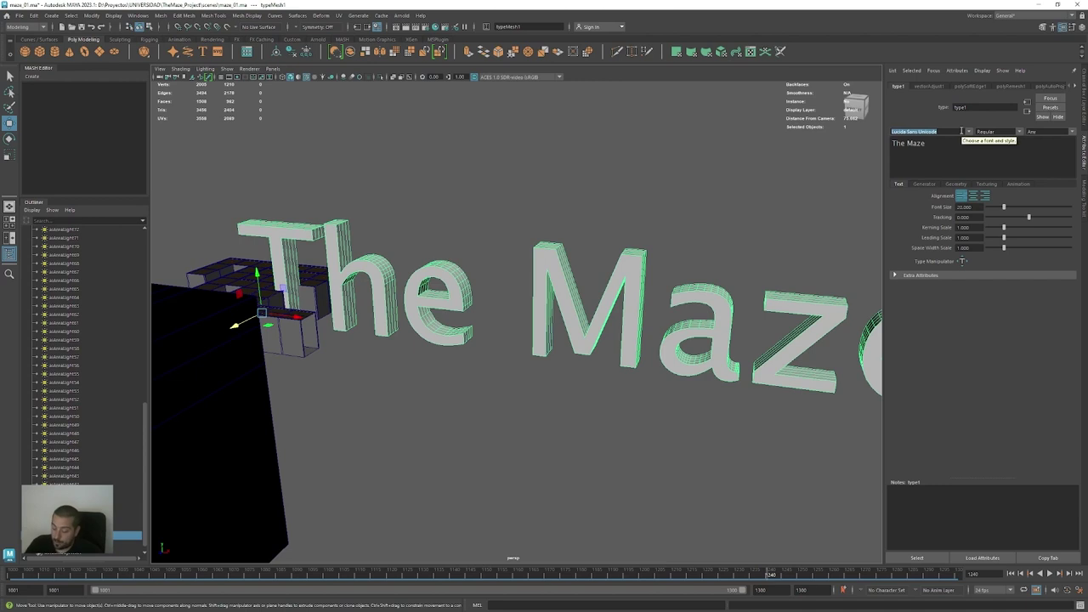
type("Futura")
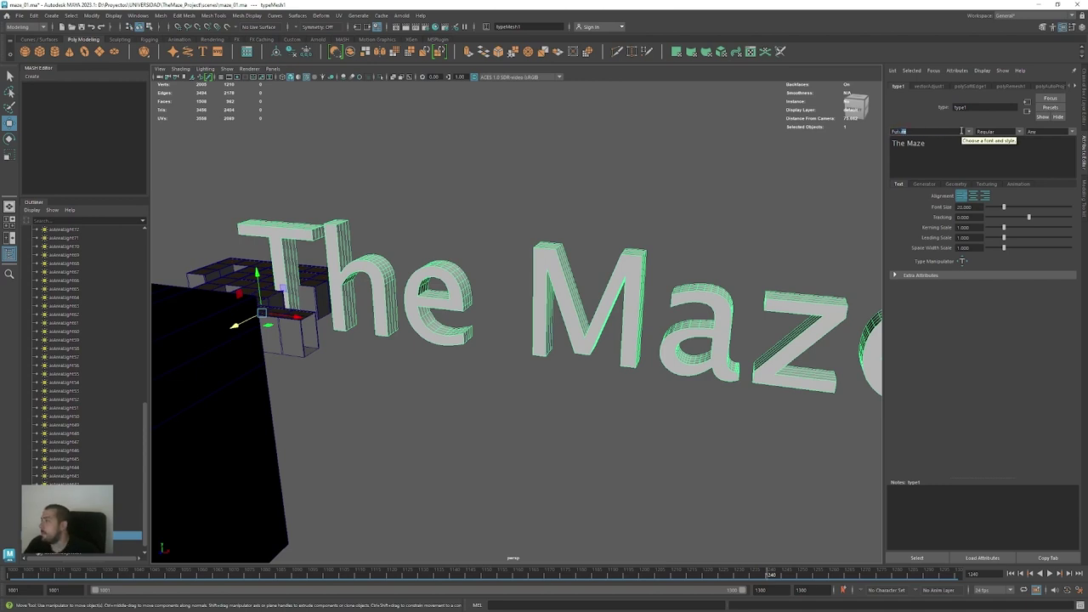
key("Return")
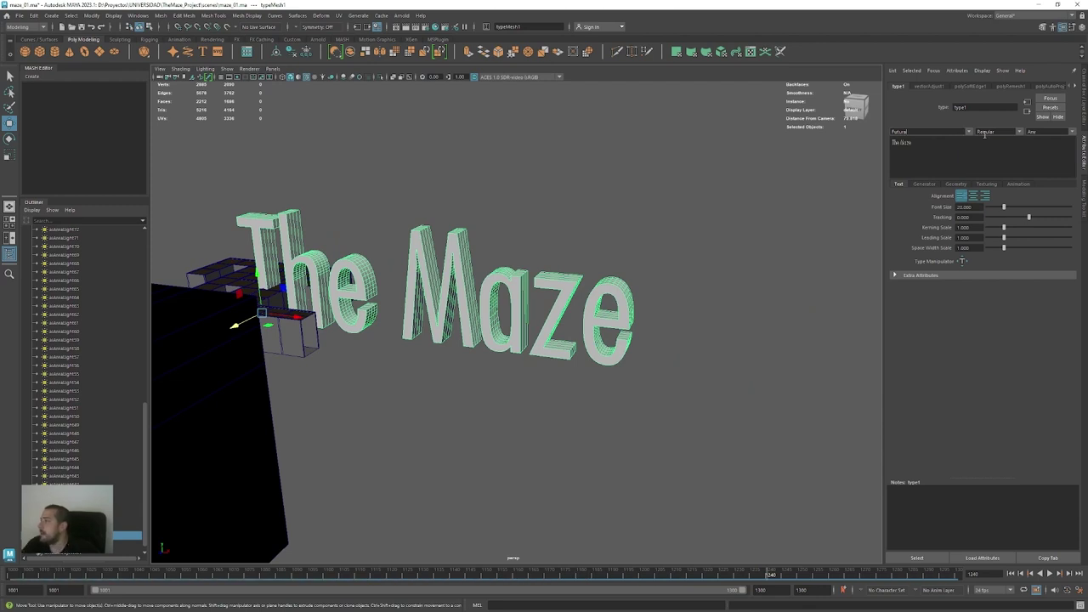
left_click(970, 132)
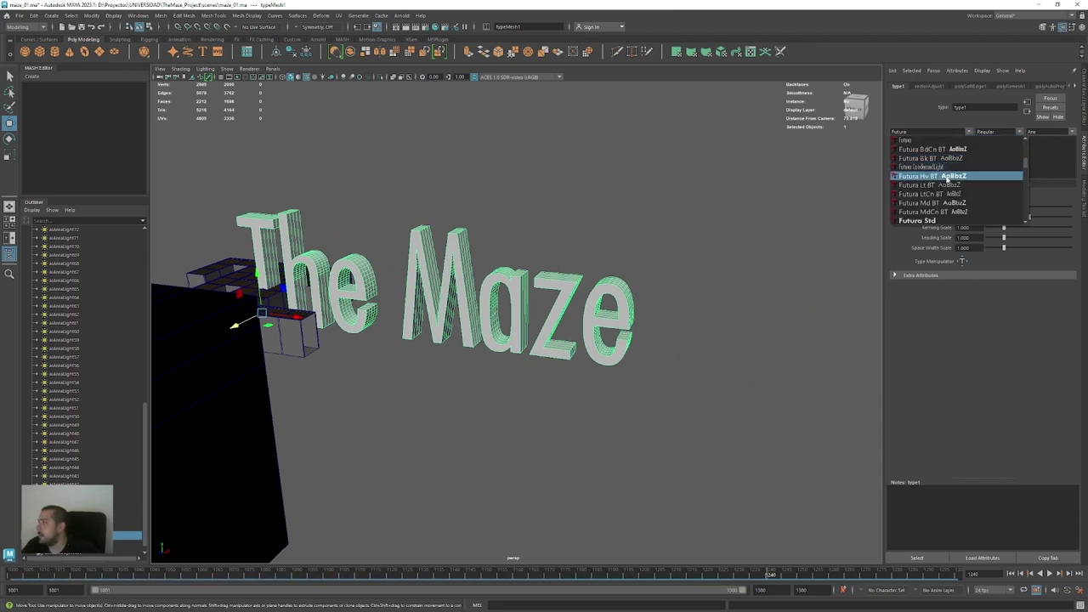
scroll(946, 204, "down", 1)
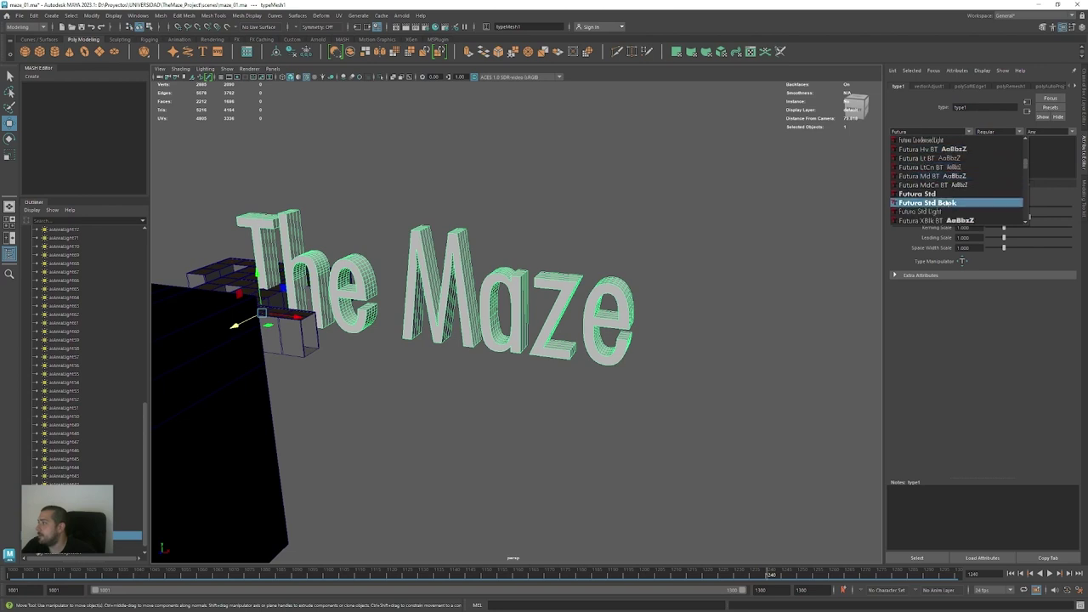
left_click(944, 195)
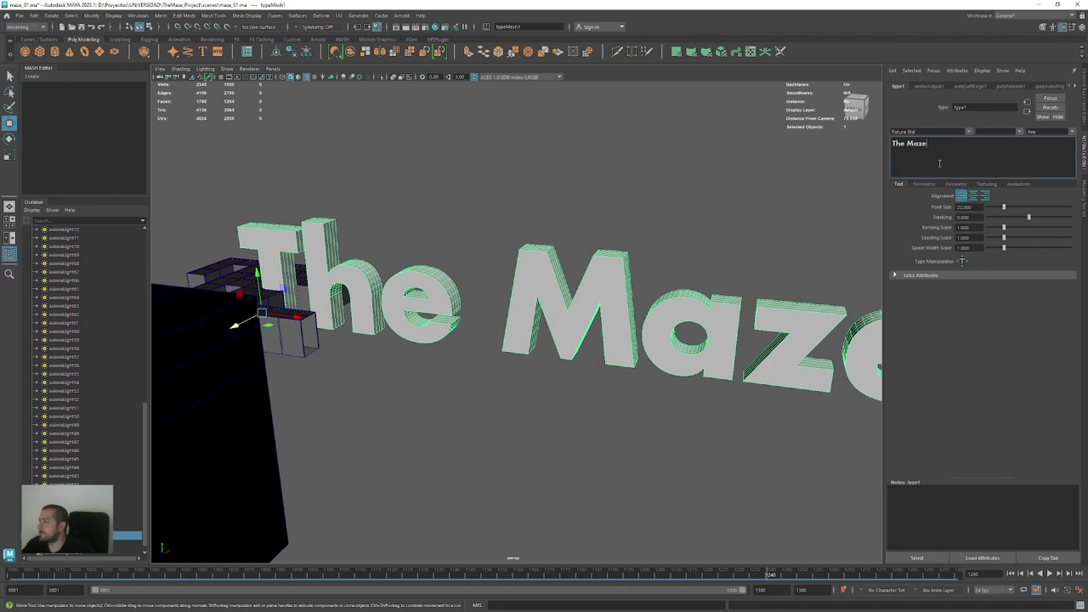
Tighten the title's letter spacing by lowering its Kerning Scale slightly, to about 0.93
scroll(550, 285, "down", 3)
left_click_drag(550, 285, 515, 320, "alt")
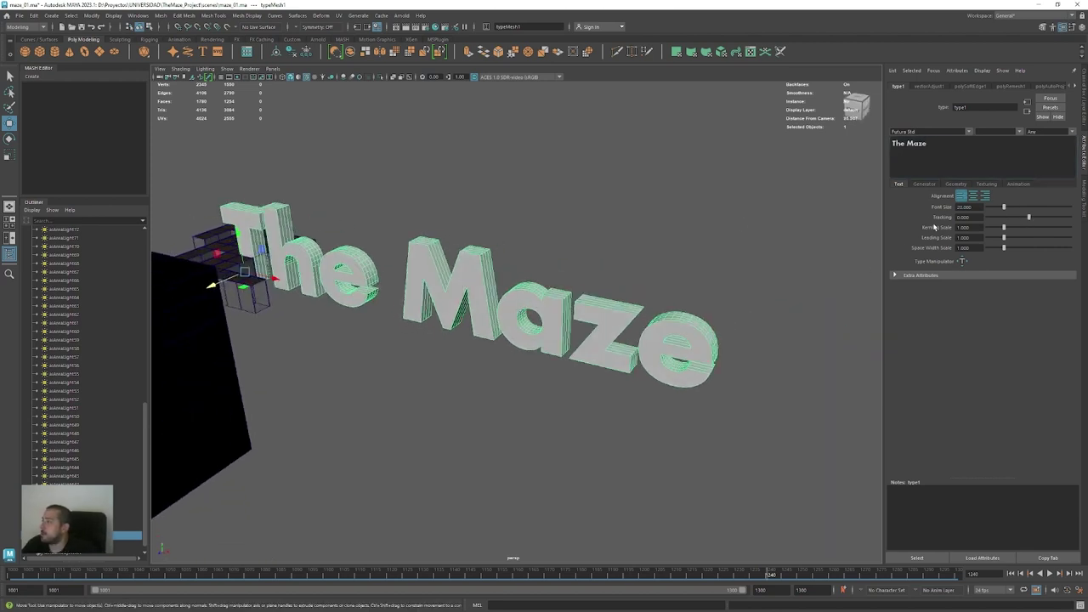
left_click_drag(1005, 228, 1001, 229)
left_click_drag(513, 262, 396, 297, "alt")
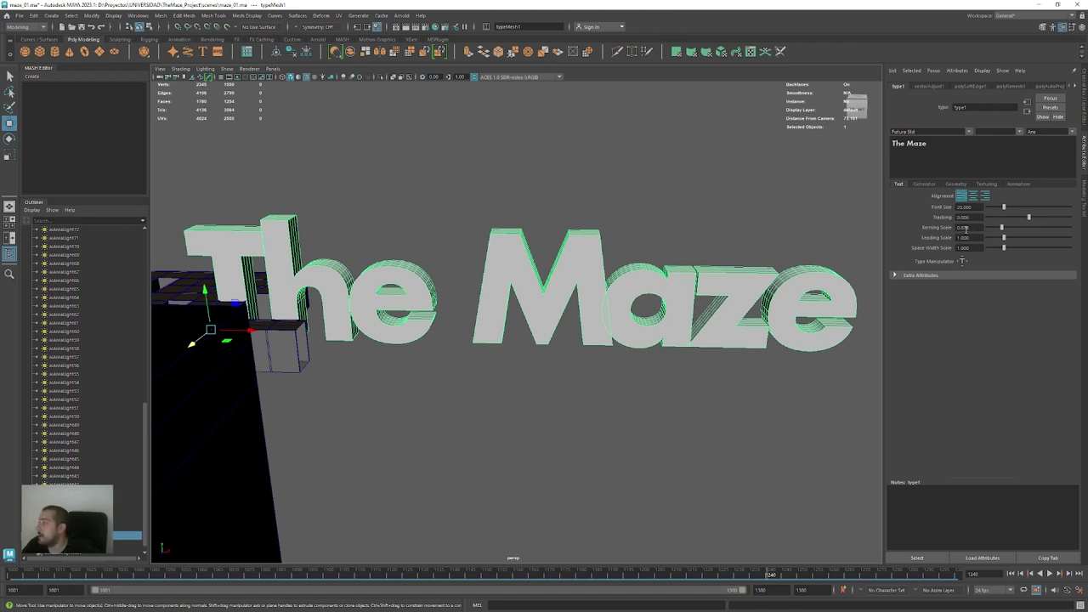
left_click_drag(1003, 232, 1005, 231)
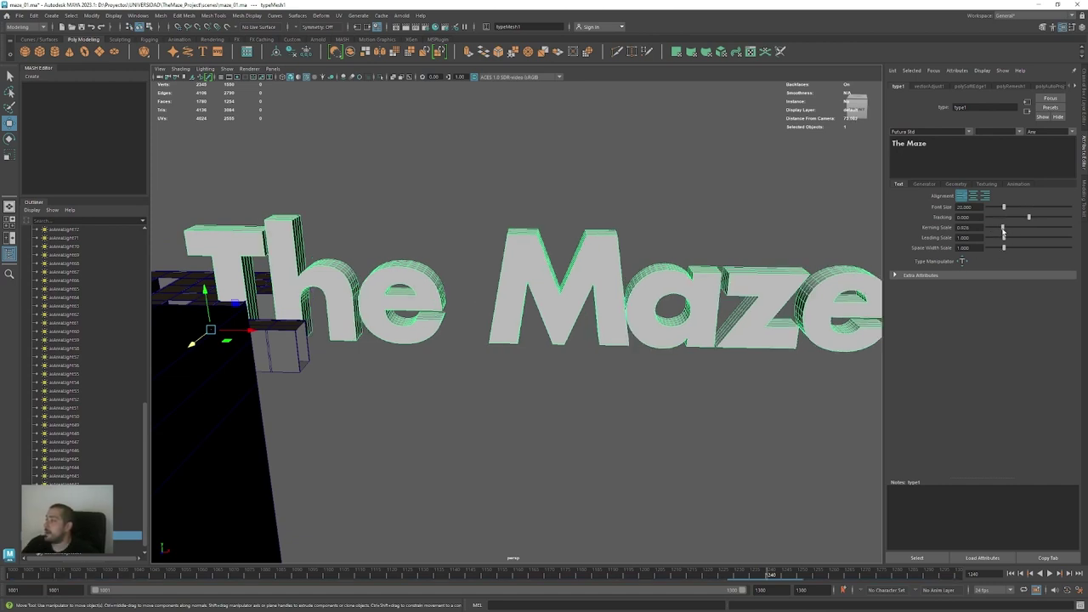
Raise the title geometry's Curve Resolution to 7 and deepen its extrusion to about 4.9
scroll(547, 394, "down", 2)
mouse_move(548, 392)
left_mouse_down("alt")
mouse_move(510, 377)
mouse_move(563, 390)
left_mouse_up("alt")
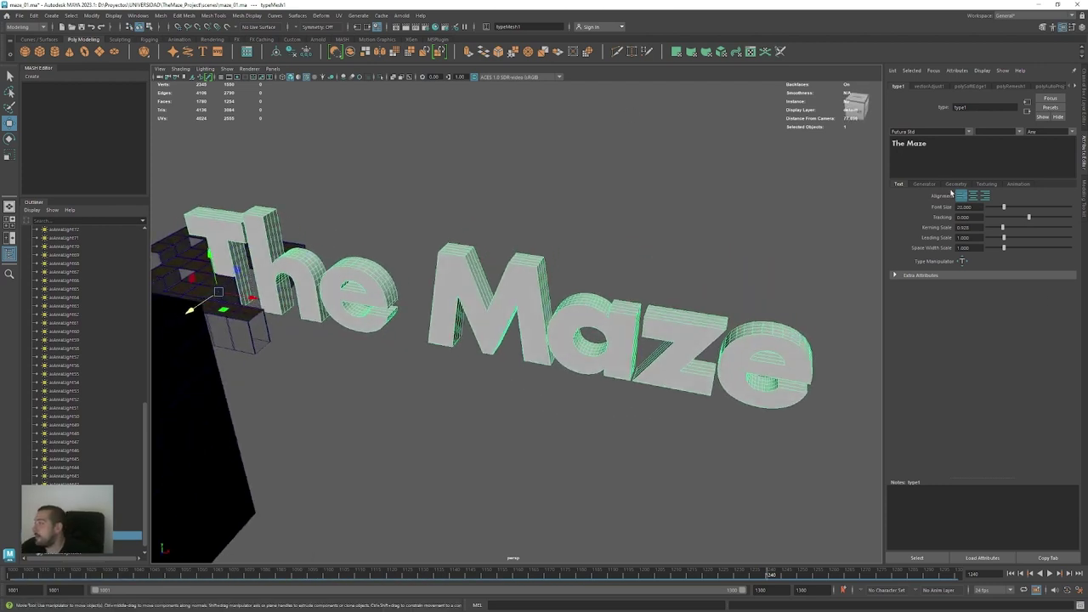
left_click(923, 184)
left_click(967, 195)
left_click(967, 195)
left_click(954, 184)
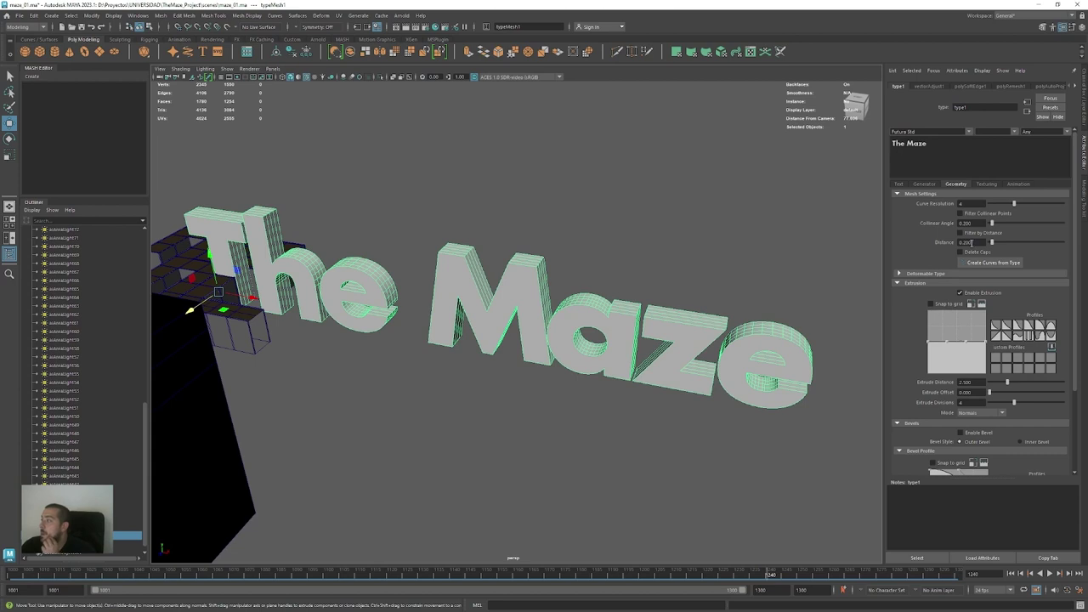
mouse_move(1014, 204)
left_mouse_down()
mouse_move(989, 206)
mouse_move(1031, 216)
left_mouse_up()
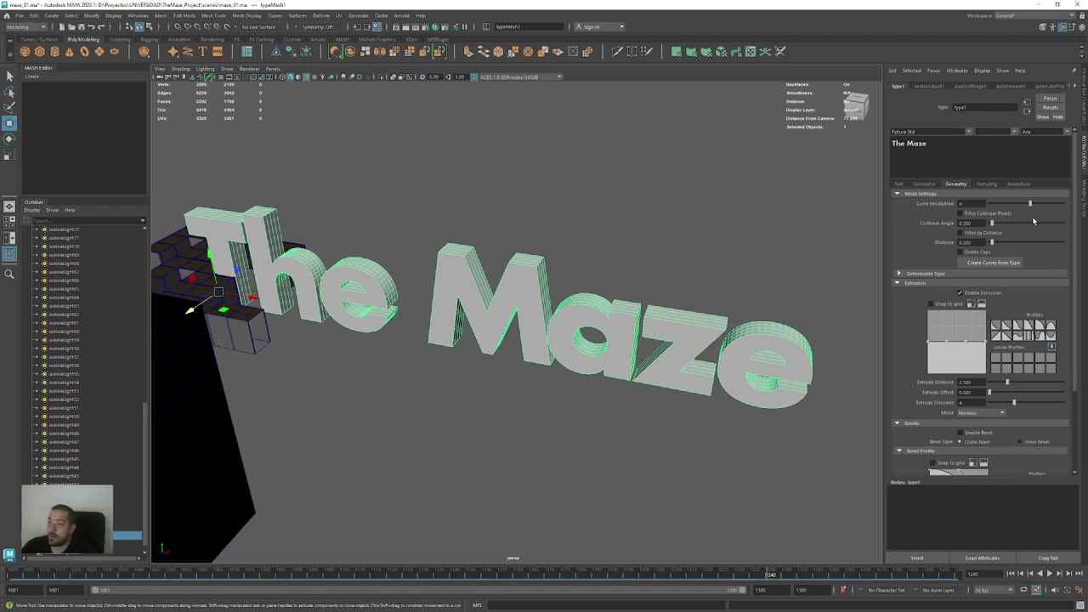
left_click_drag(1034, 221, 1038, 221)
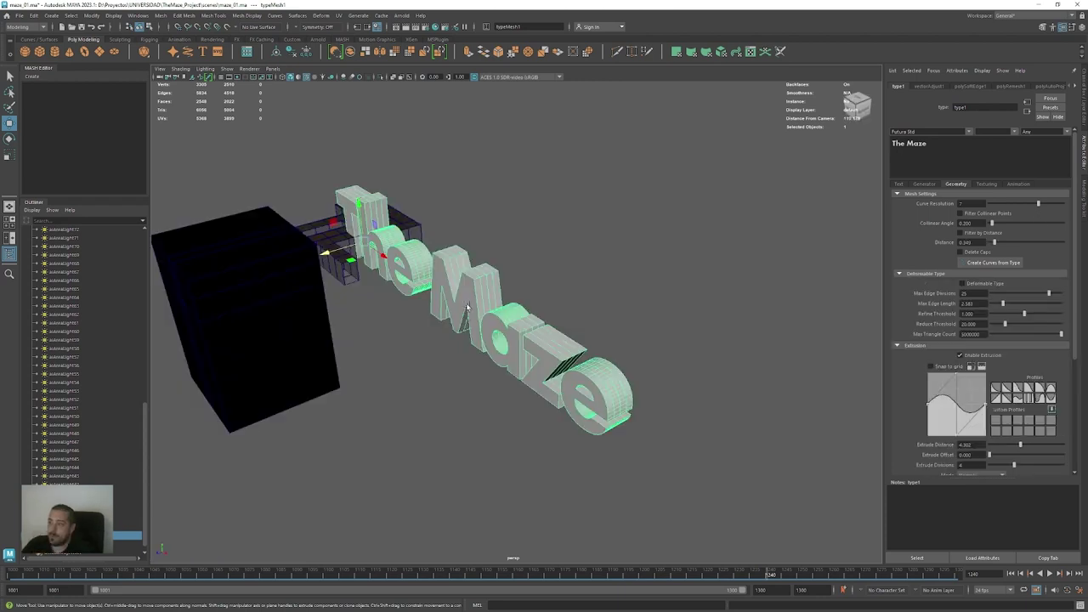
Select the title mesh, center its pivot and scale it down uniformly to about 0.18
left_click_drag(469, 351, 546, 428, "alt")
left_click(542, 340)
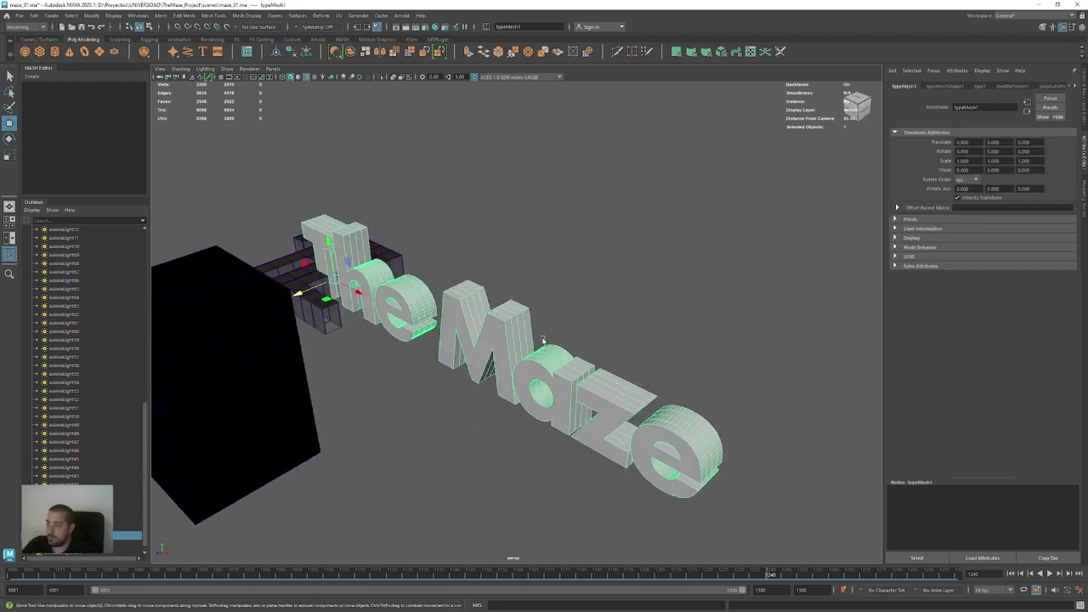
left_click(277, 52)
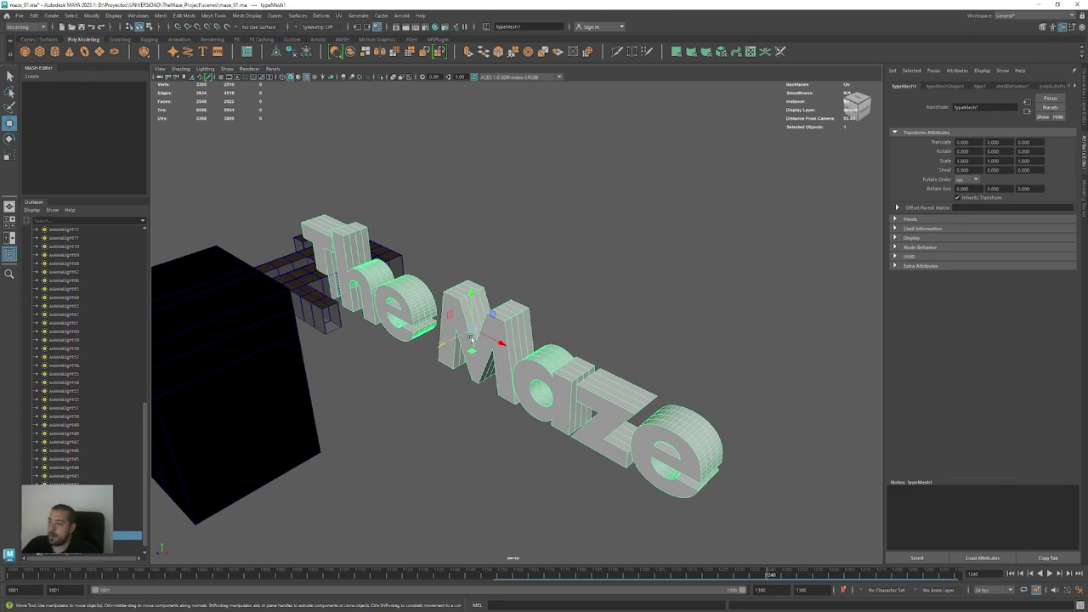
key("r")
left_click_drag(471, 331, 257, 413)
Move the scaled title horizontally into the black final room
key("w")
left_click_drag(445, 344, 212, 466)
left_click_drag(344, 440, 294, 414, "alt")
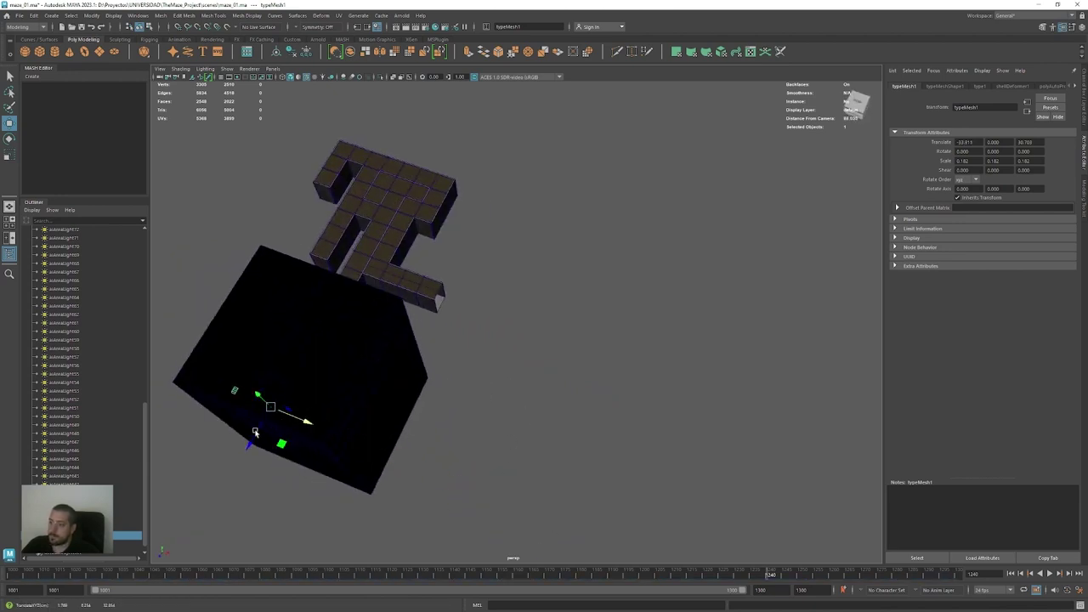
Look through camera1 at frame 1300 and lower the title in front of the room's back wall
left_click(160, 77)
left_click(205, 86)
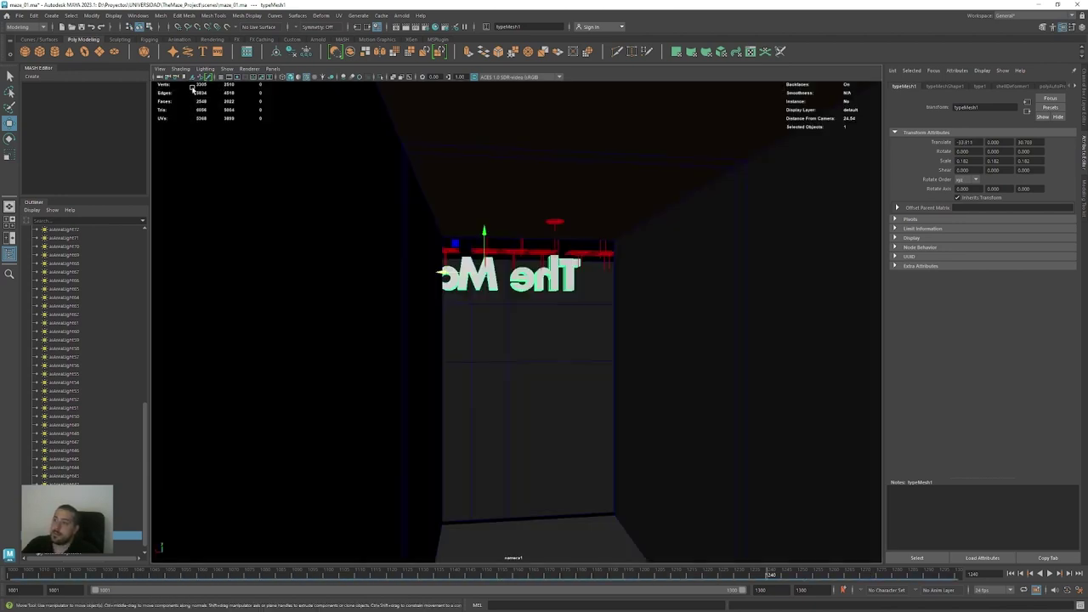
left_click(956, 574)
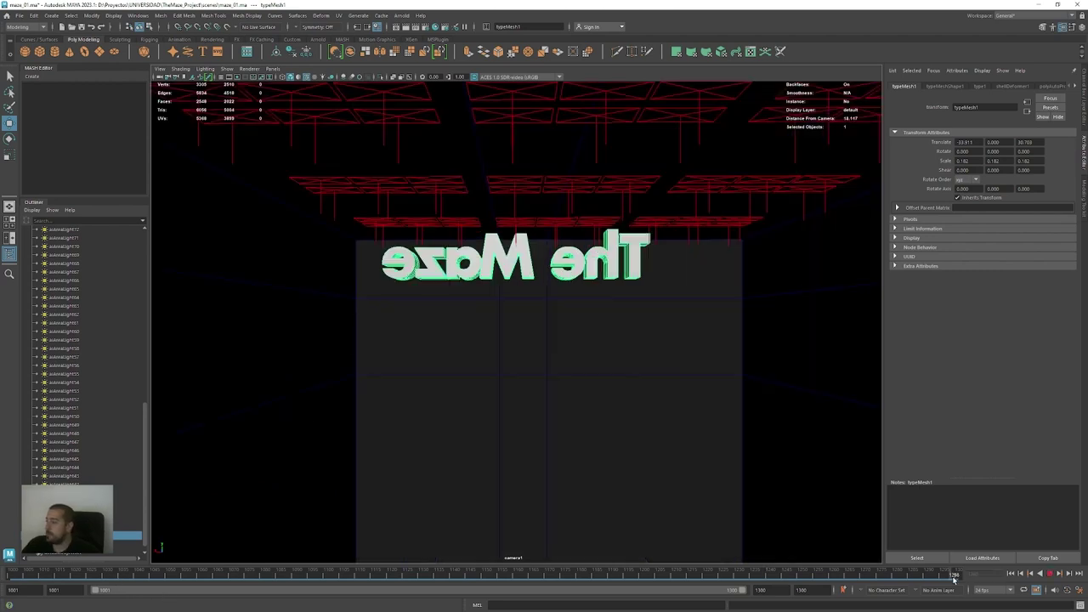
left_click_drag(516, 234, 516, 347)
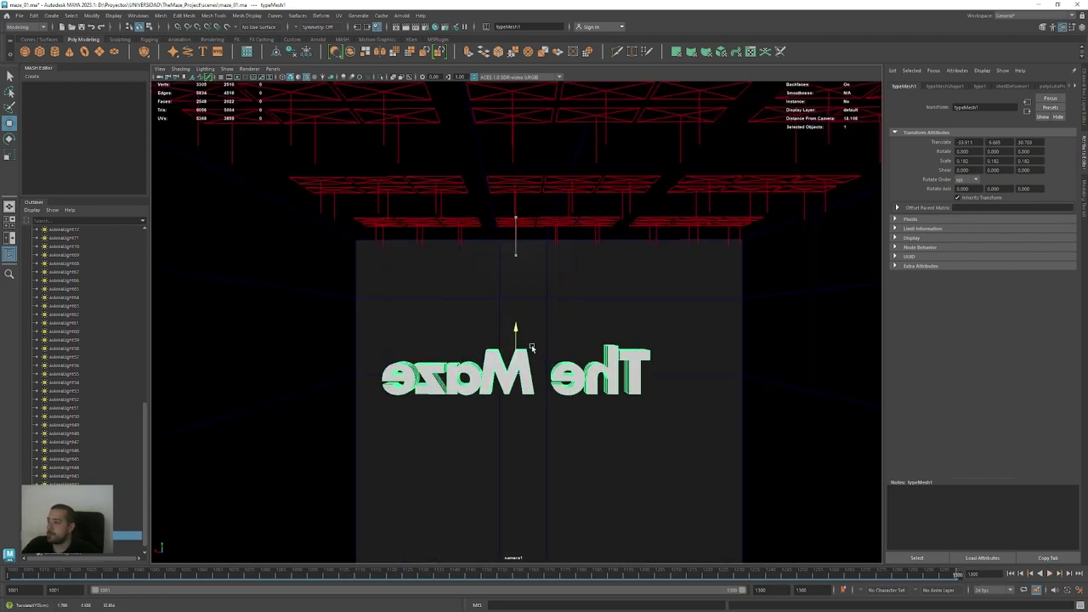
Rotate the title 180 degrees around Y to face the camera, scale it to 0.267 and reposition it in view
key("e")
left_click(501, 376)
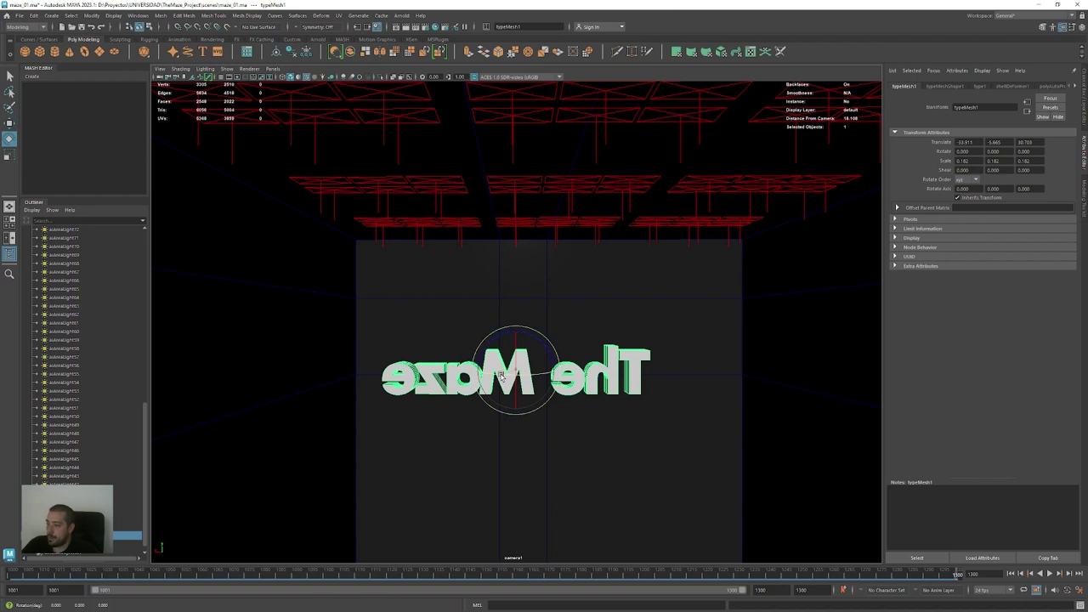
mouse_move(501, 376)
left_mouse_down()
mouse_move(606, 382)
mouse_move(498, 379)
mouse_move(508, 379)
left_mouse_up()
key("w")
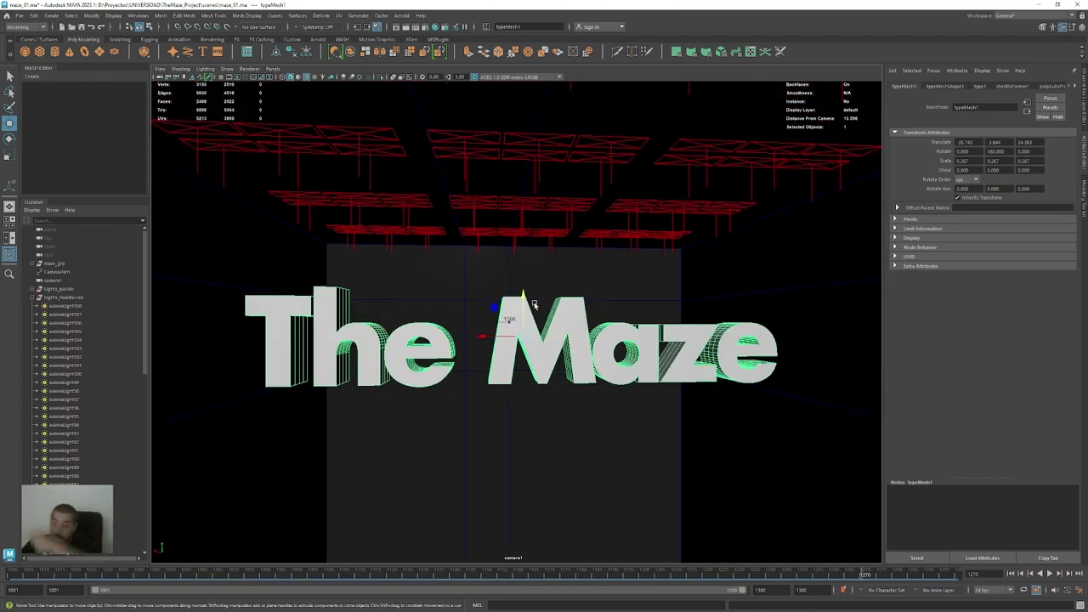
Open the Hypershade, clear its graph and create a new aiStandardSurface material
right_click_drag(562, 324, 575, 541)
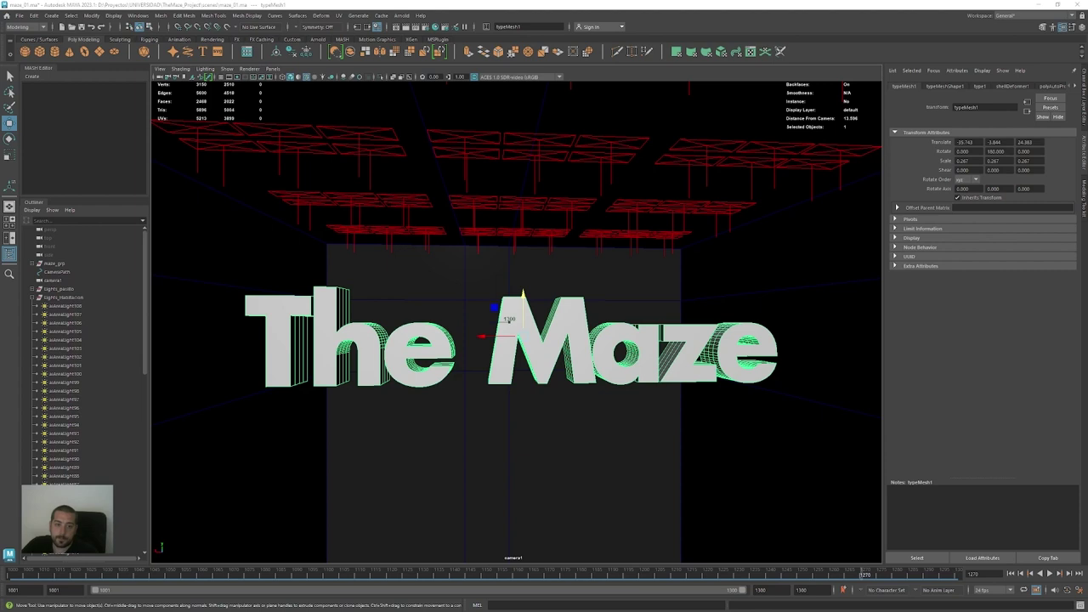
left_click(433, 26)
left_click_drag(470, 284, 808, 113)
scroll(601, 420, "down", 3)
scroll(601, 420, "down", 2)
middle_click_drag(601, 420, 585, 387, "alt")
left_click(461, 242)
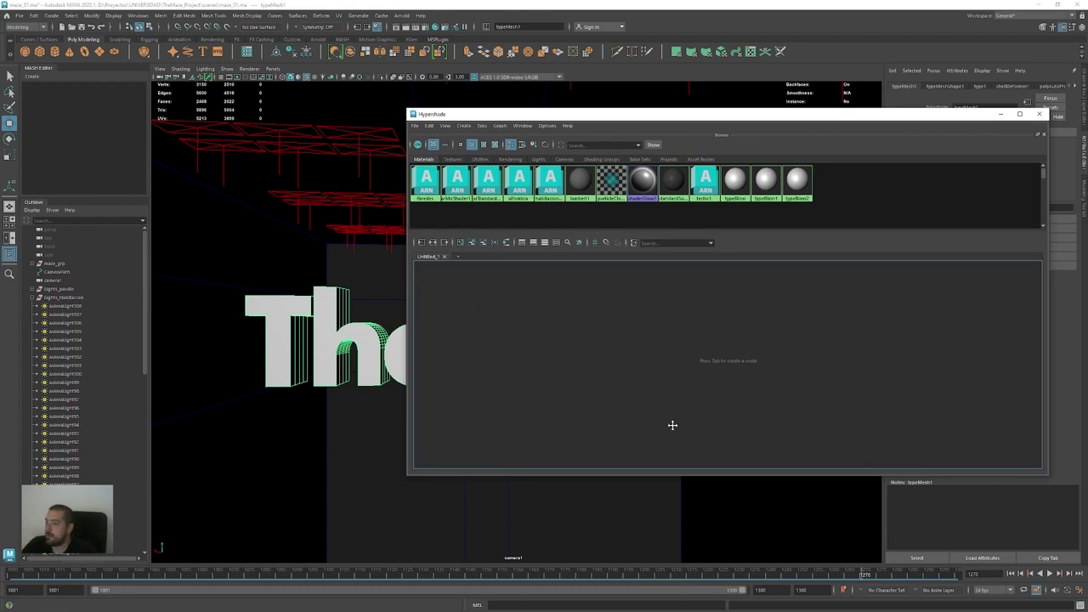
key("Tab")
type("aistan")
key("Down")
key("Down")
key("Return")
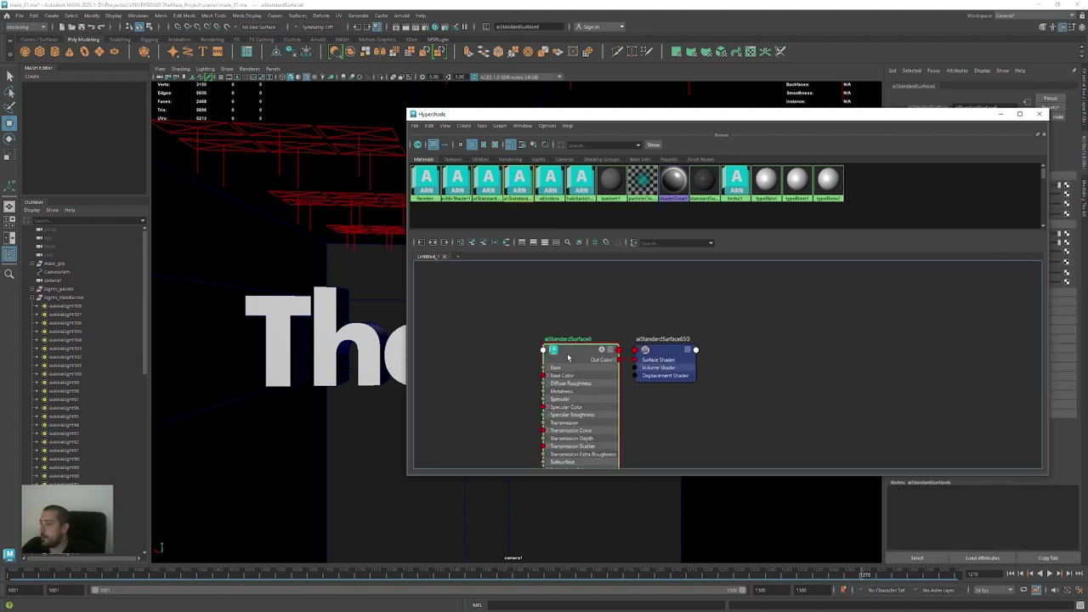
Assign the new aiStandardSurface material to the selected title mesh
left_click(360, 330)
right_click(574, 358)
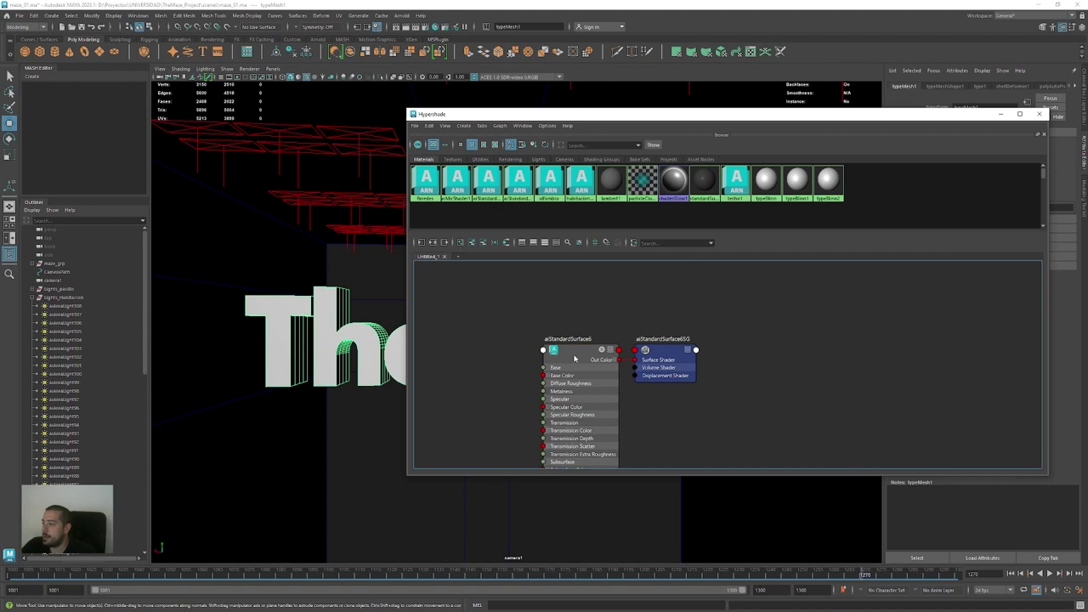
right_click_drag(575, 351, 577, 330)
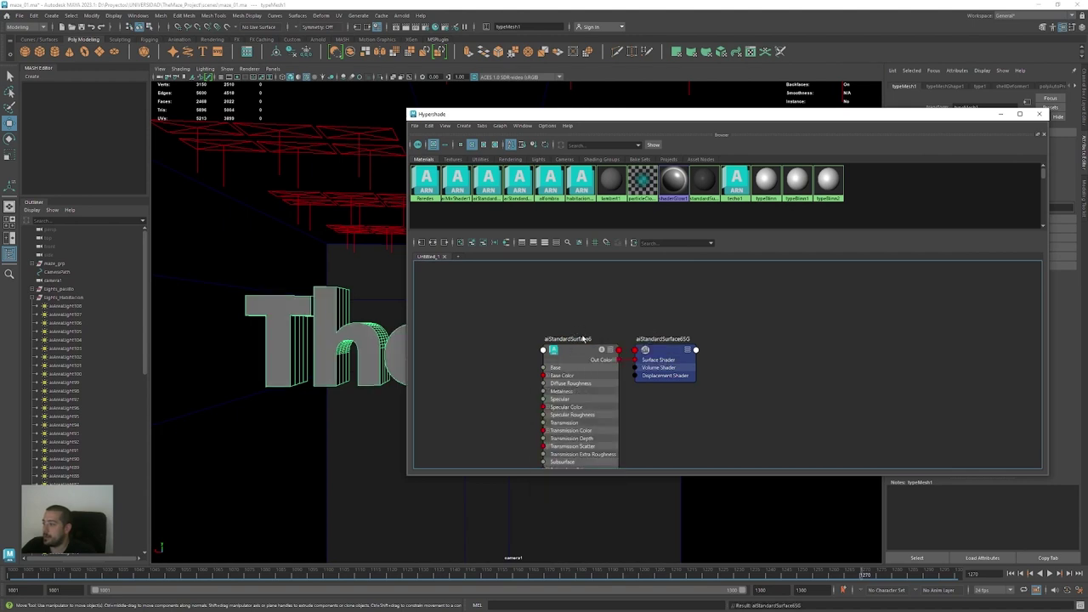
Rename the title's new material to letras_Rojas
left_click_drag(831, 113, 669, 190)
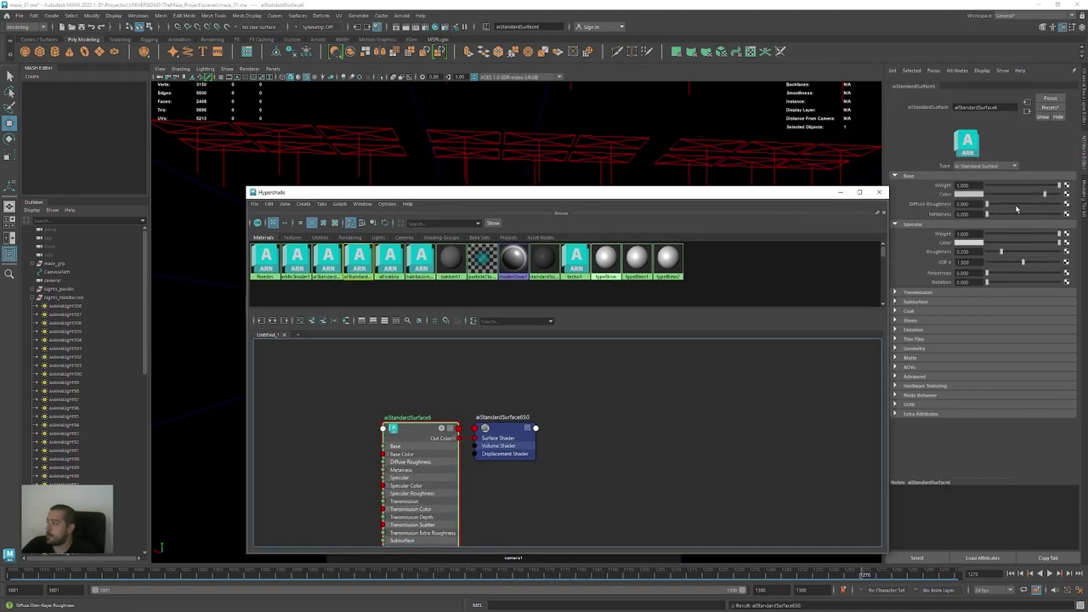
double_click(991, 107)
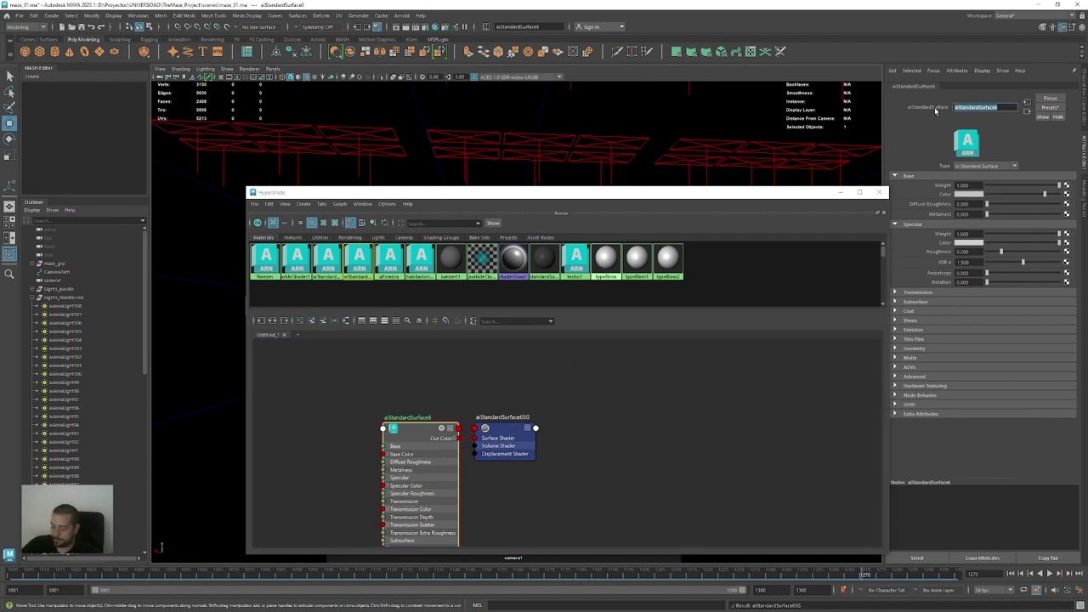
key("BackSpace")
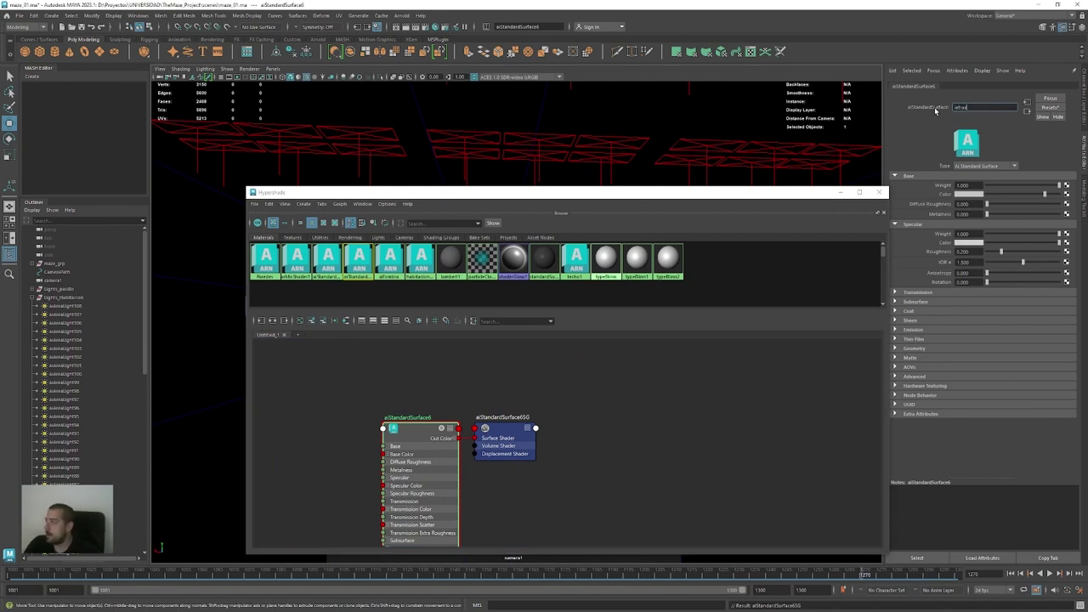
type("letras_Rojas")
key("Return")
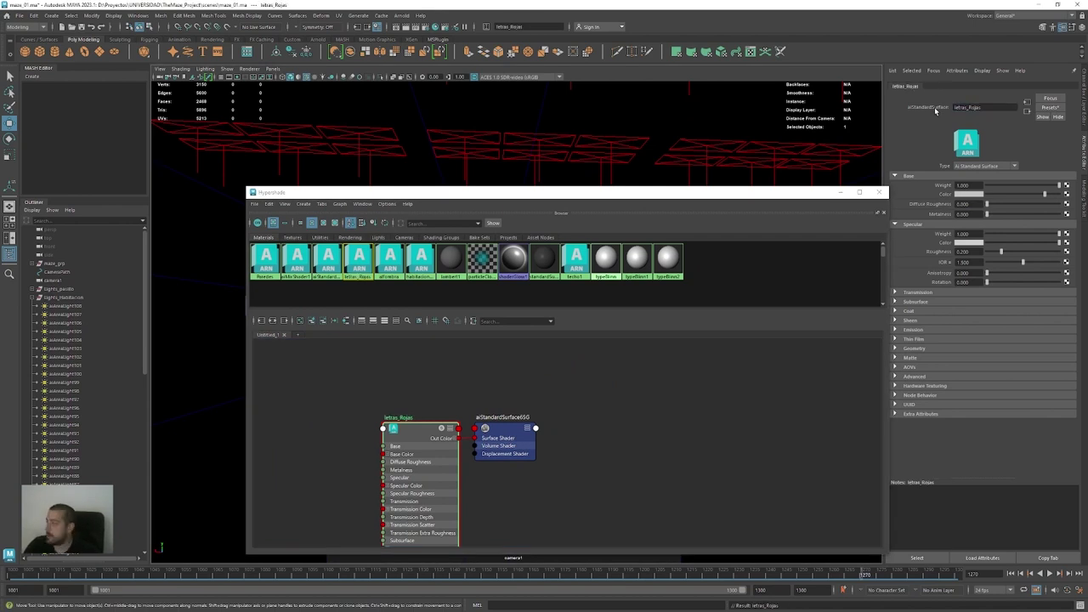
Set the letras_Rojas base color to a fully saturated, slightly darkened red, keeping the title in view beside the Hypershade
left_click_drag(649, 197, 787, 170)
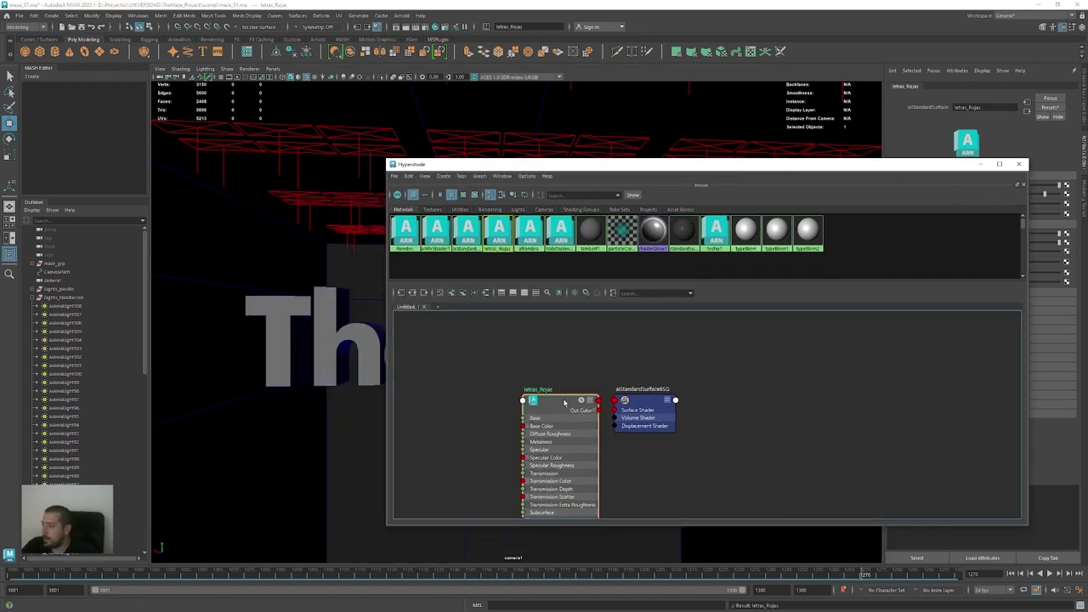
left_click_drag(673, 163, 500, 426)
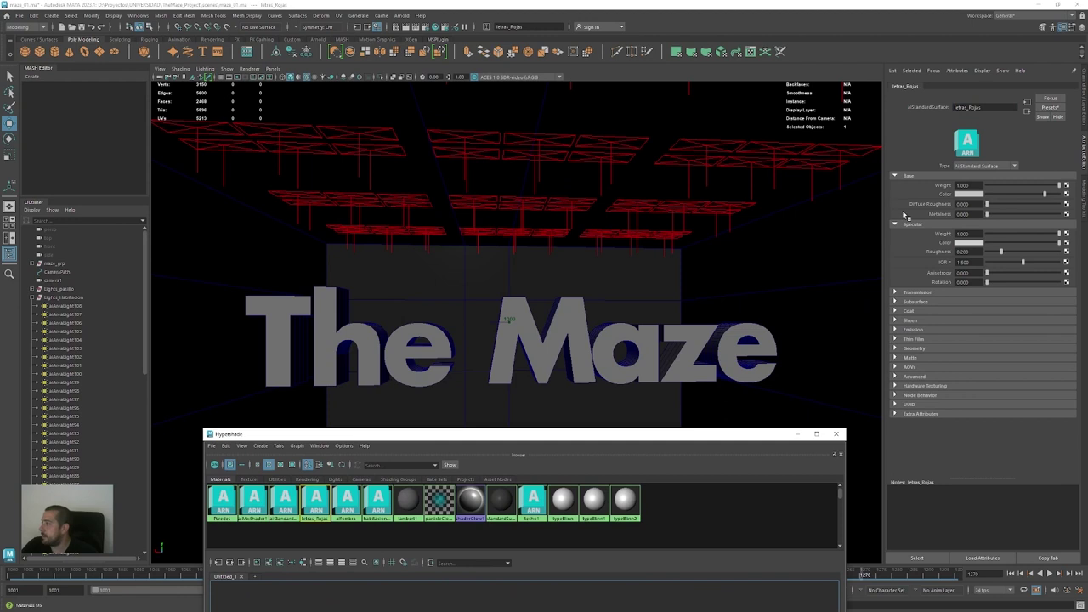
left_click(971, 194)
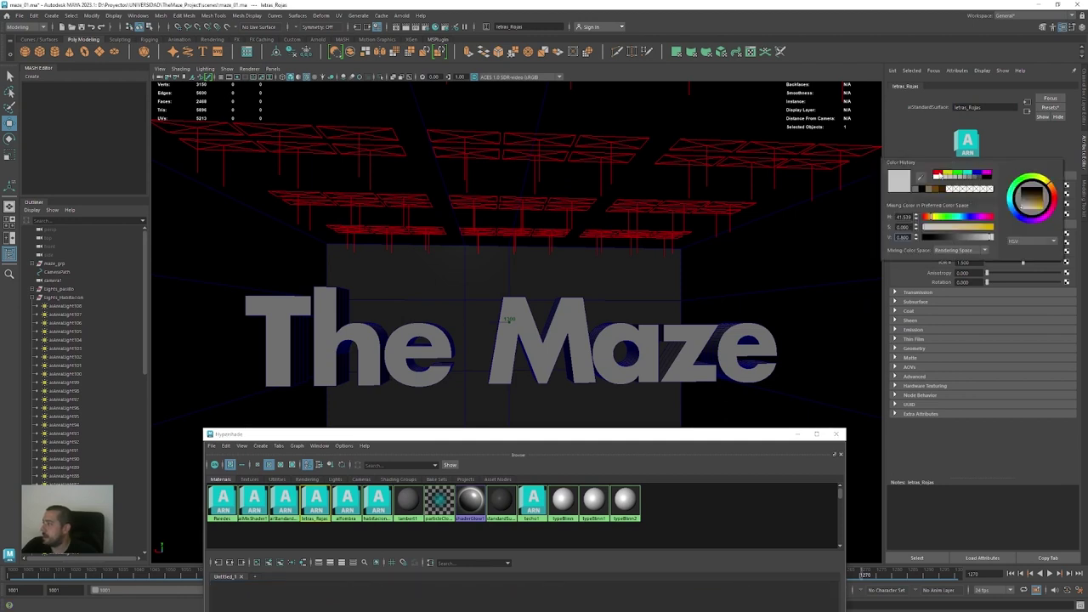
left_click(940, 174)
left_click_drag(978, 238, 981, 240)
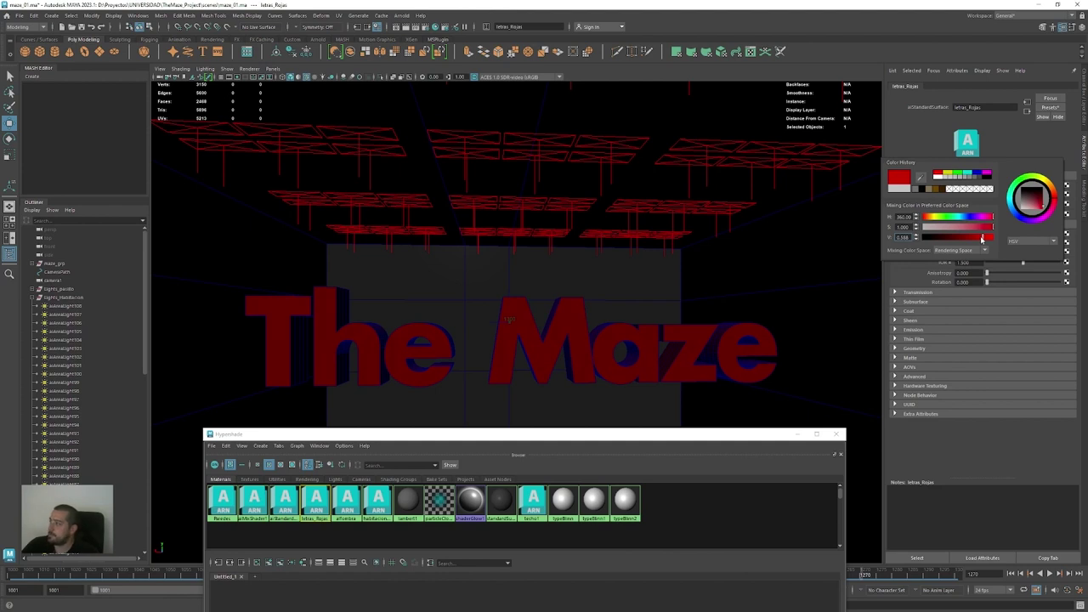
mouse_move(537, 438)
left_mouse_down()
mouse_move(537, 315)
mouse_move(485, 506)
mouse_move(530, 421)
left_mouse_up()
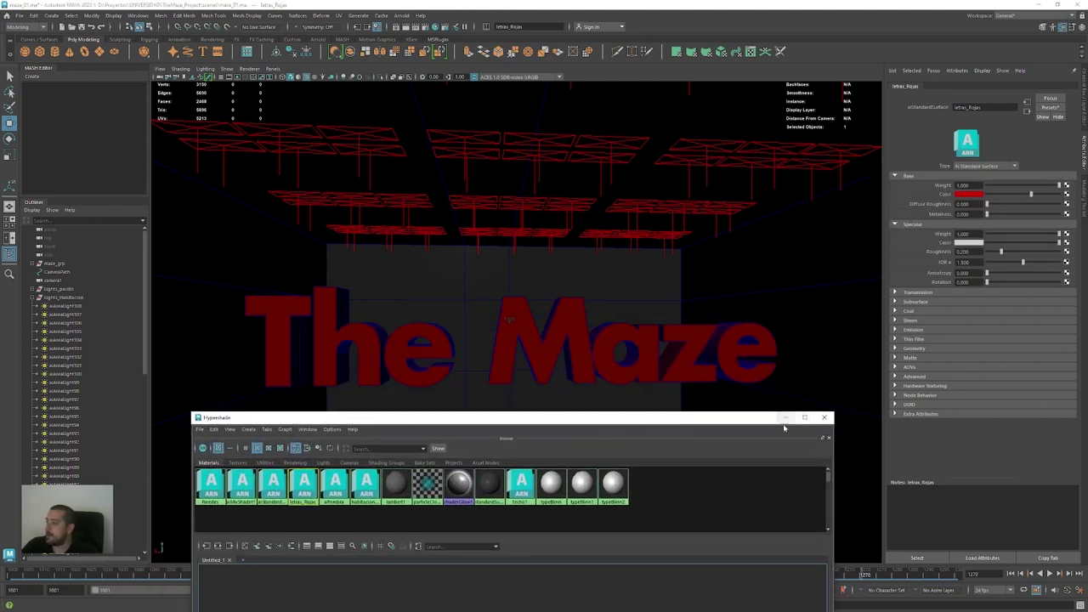
Render the title from camera1 in Arnold RenderView and raise the letras_Rojas base color to full brightness
left_click(787, 417)
left_click(403, 16)
left_click(433, 42)
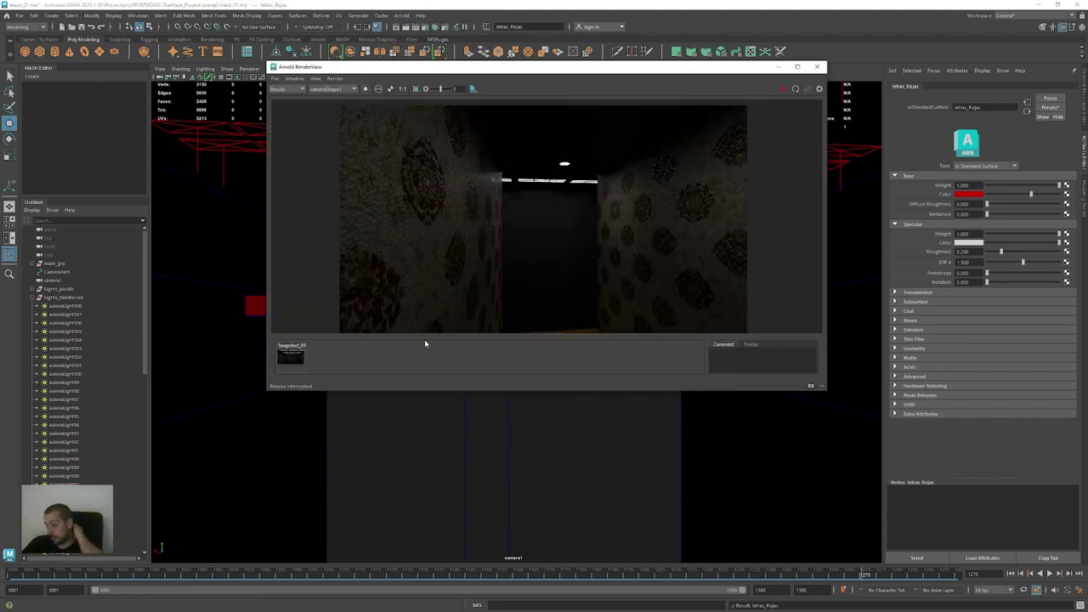
left_click(796, 88)
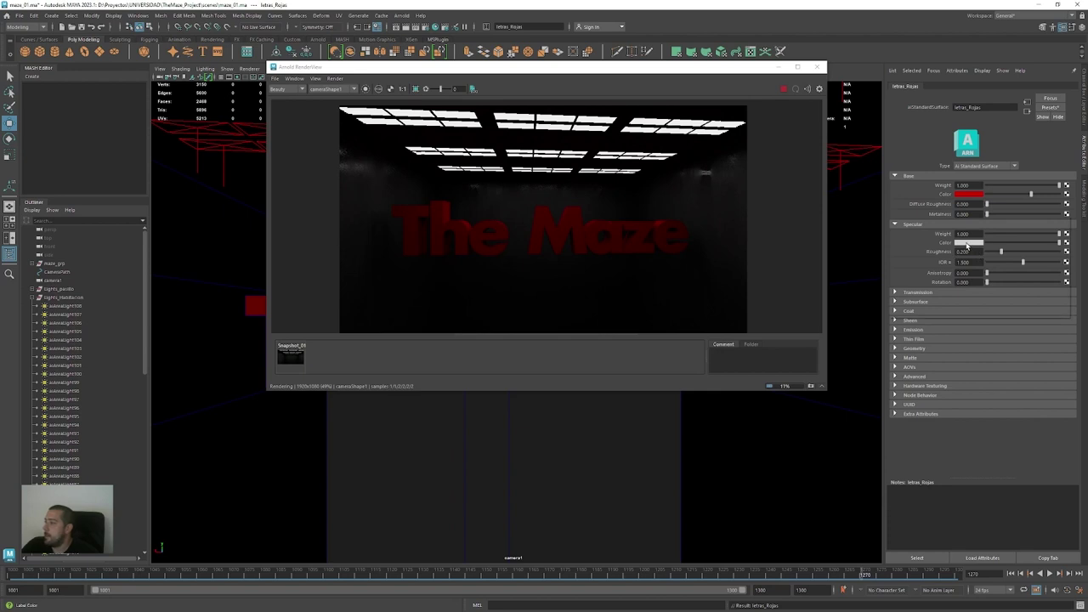
left_click(969, 194)
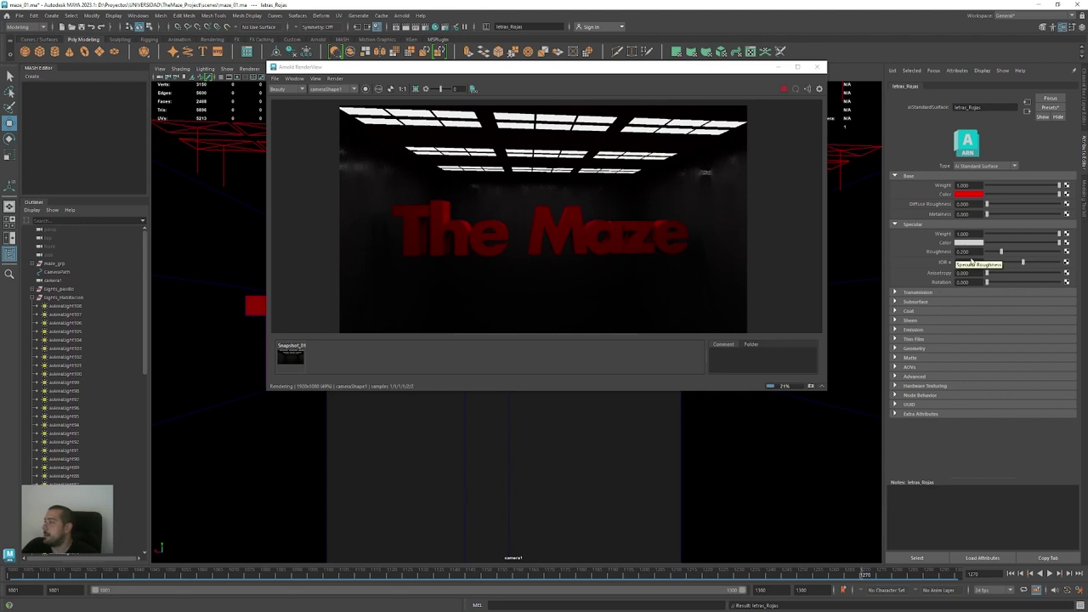
Lower the specular roughness of letras_Rojas to 0.1 and then to 0.05, inspecting the rendered title
left_click(975, 252)
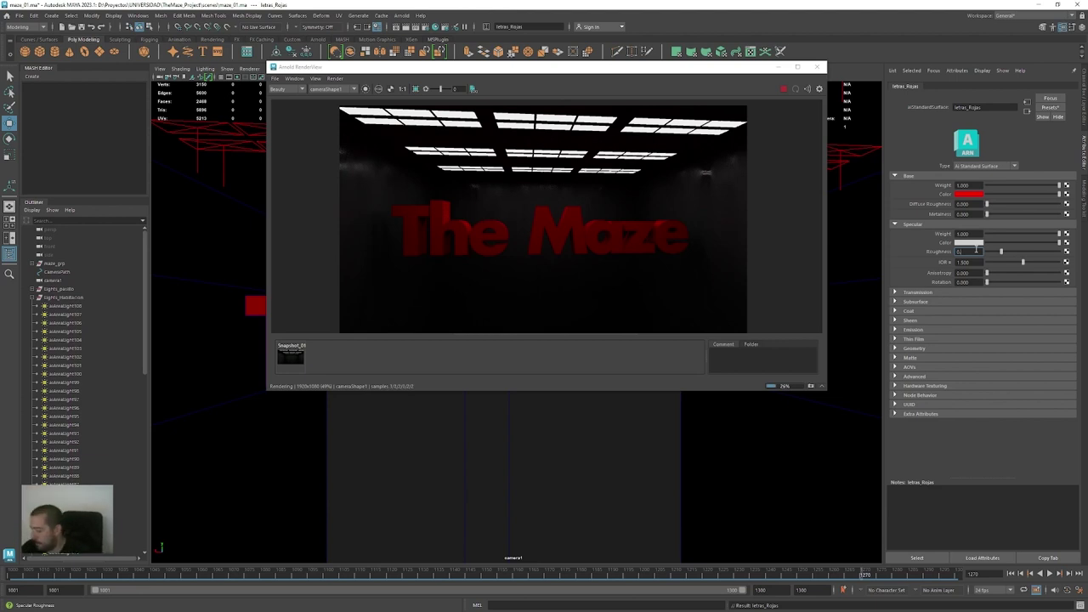
key("Return")
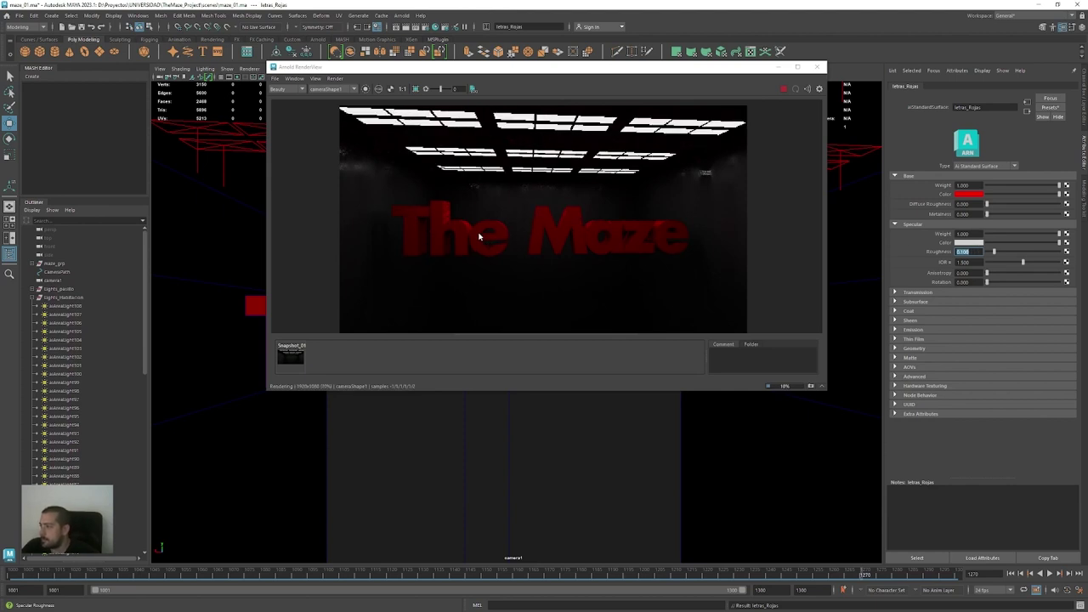
scroll(498, 240, "up", 2)
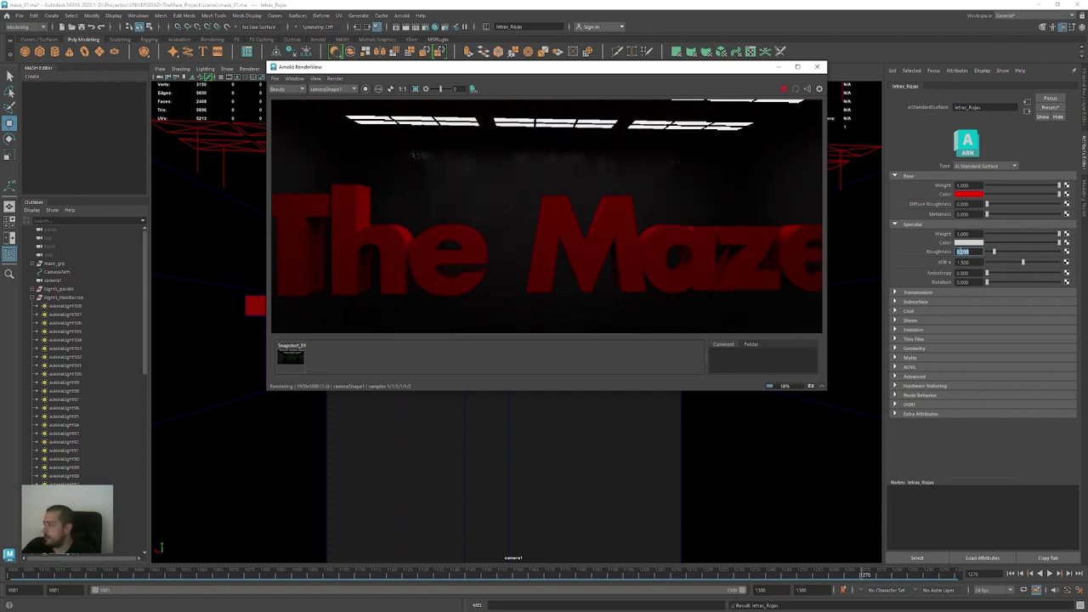
left_click(974, 251)
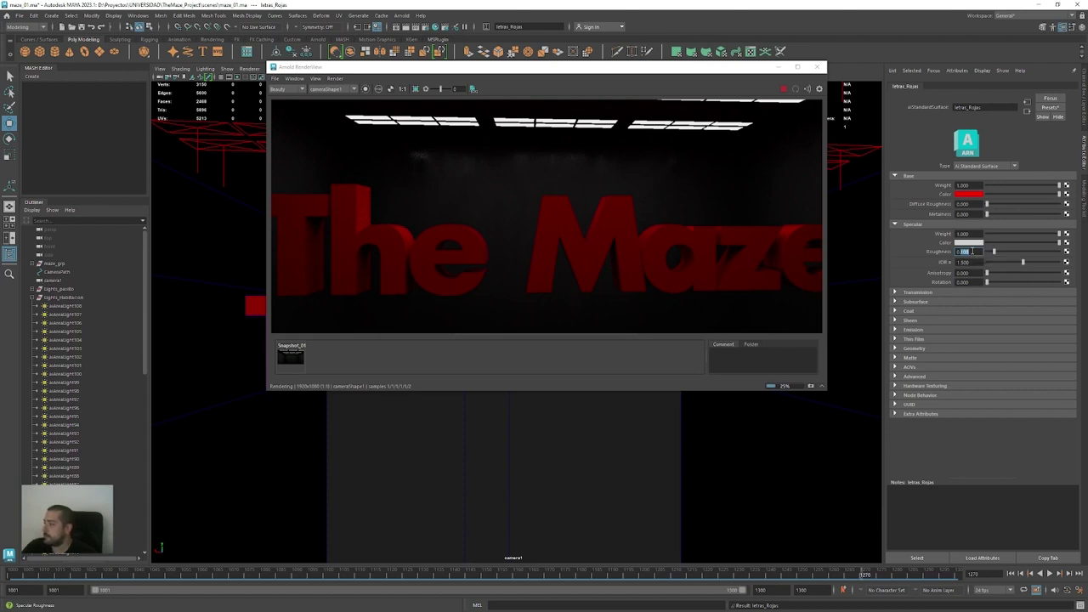
key("Return")
scroll(593, 258, "down", 2)
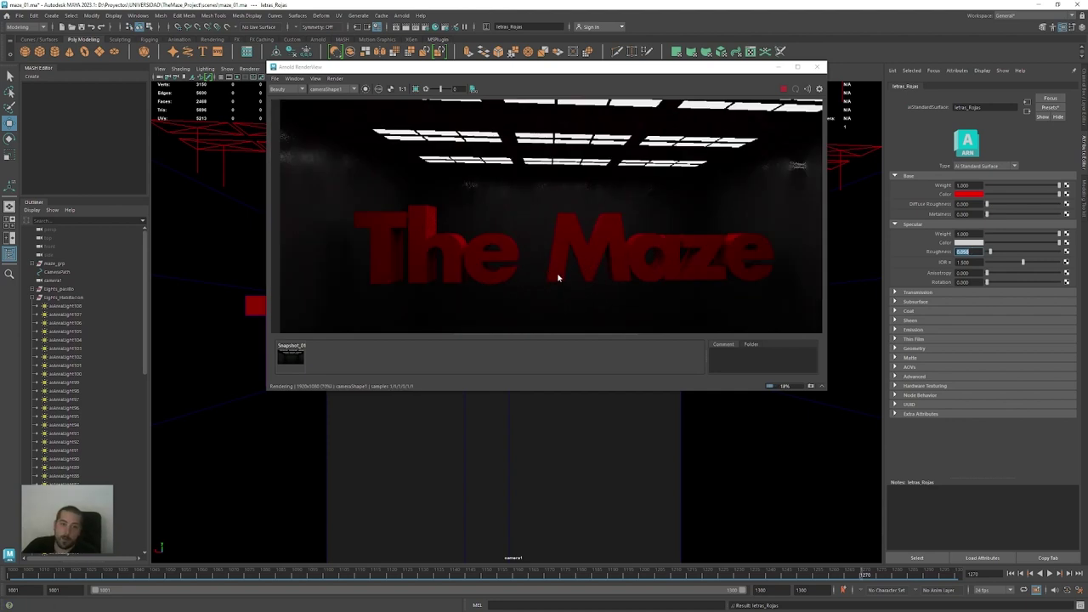
Change the specular IOR of the letras_Rojas material
left_click(975, 262)
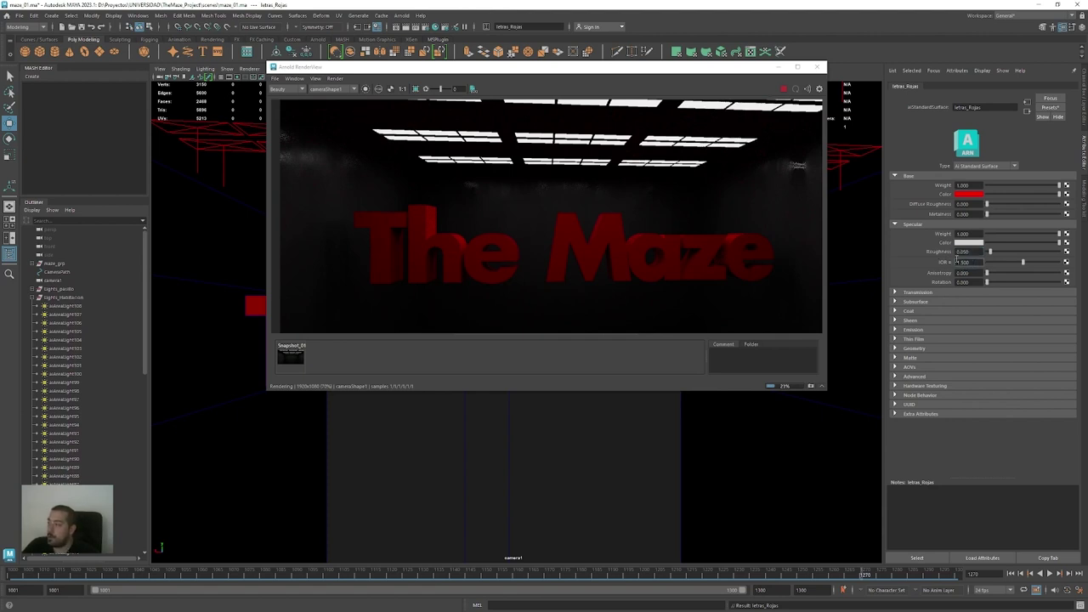
left_click(953, 263)
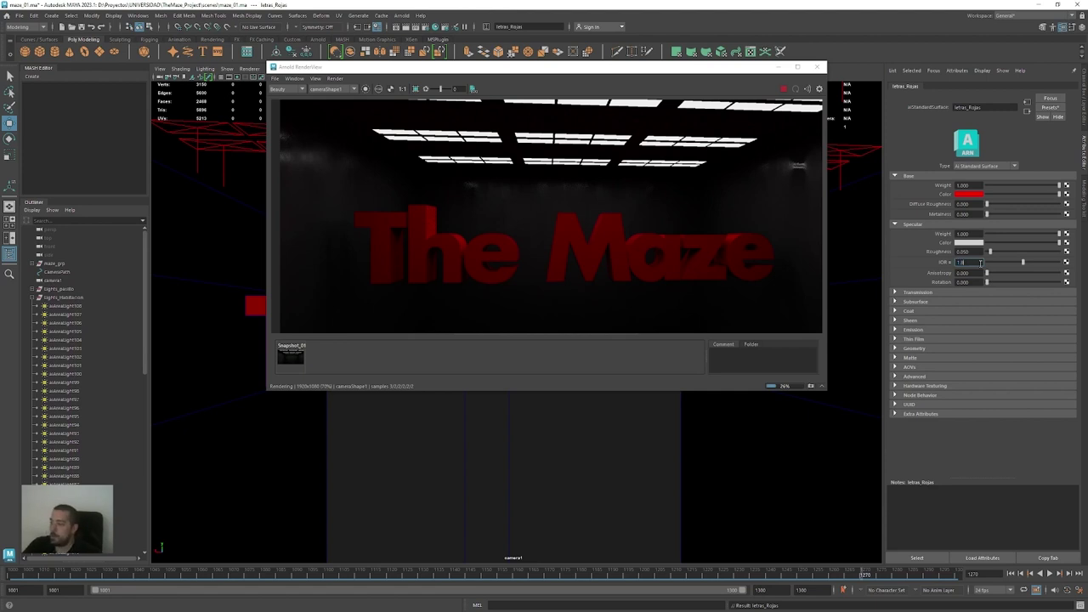
key("Return")
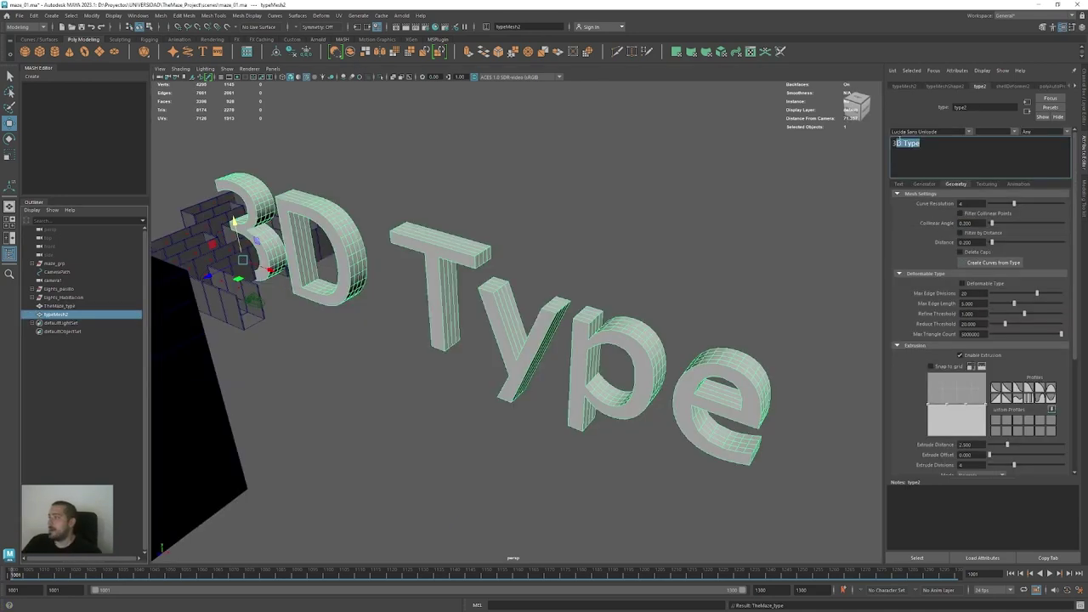
Replace the new 3D type's default text with "This summer"
key("BackSpace")
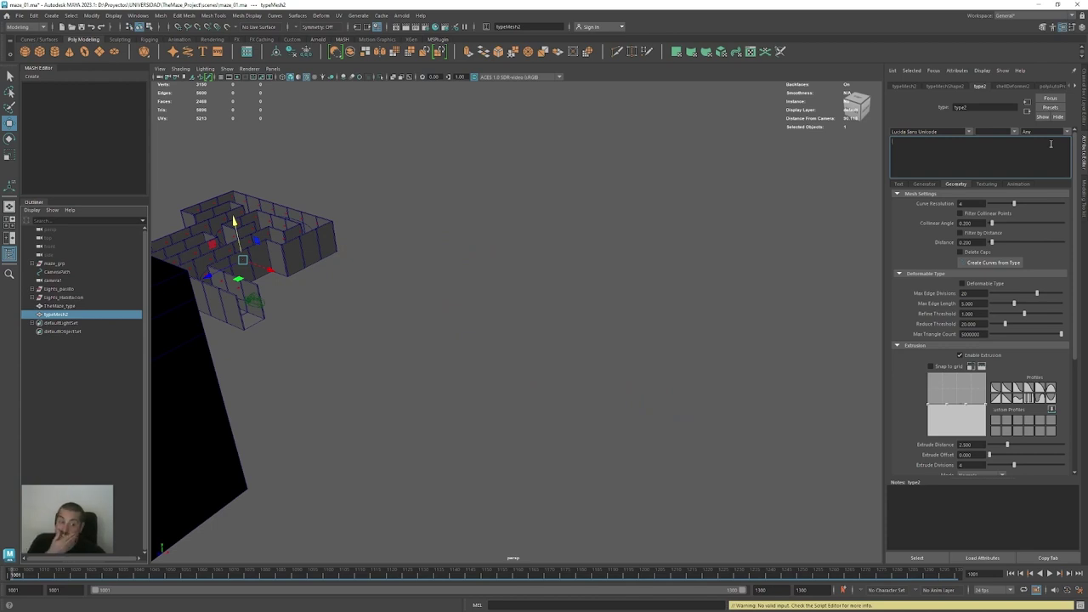
type("This")
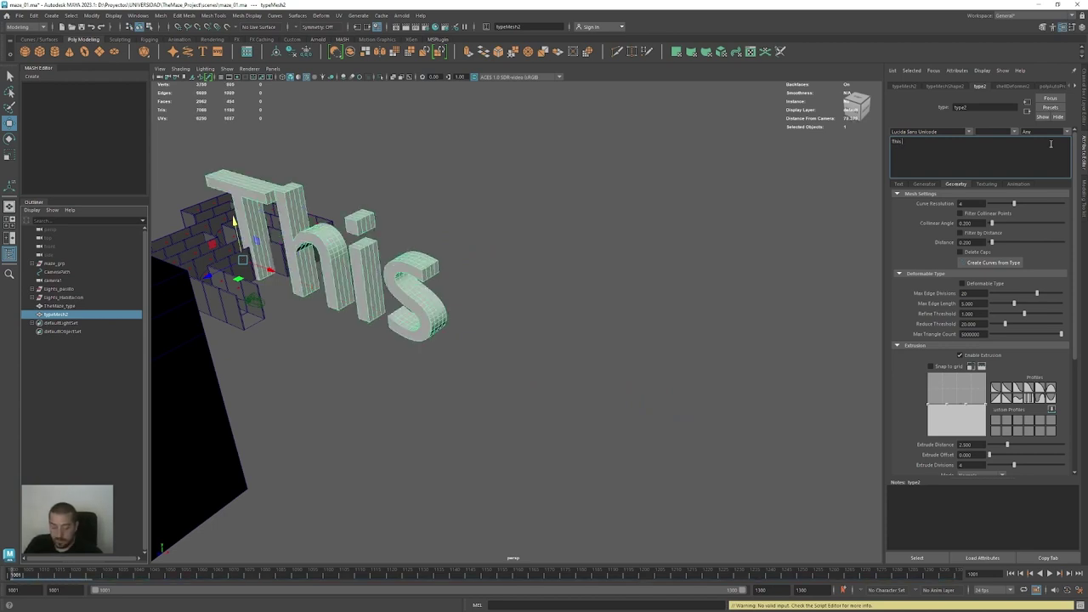
type(" su")
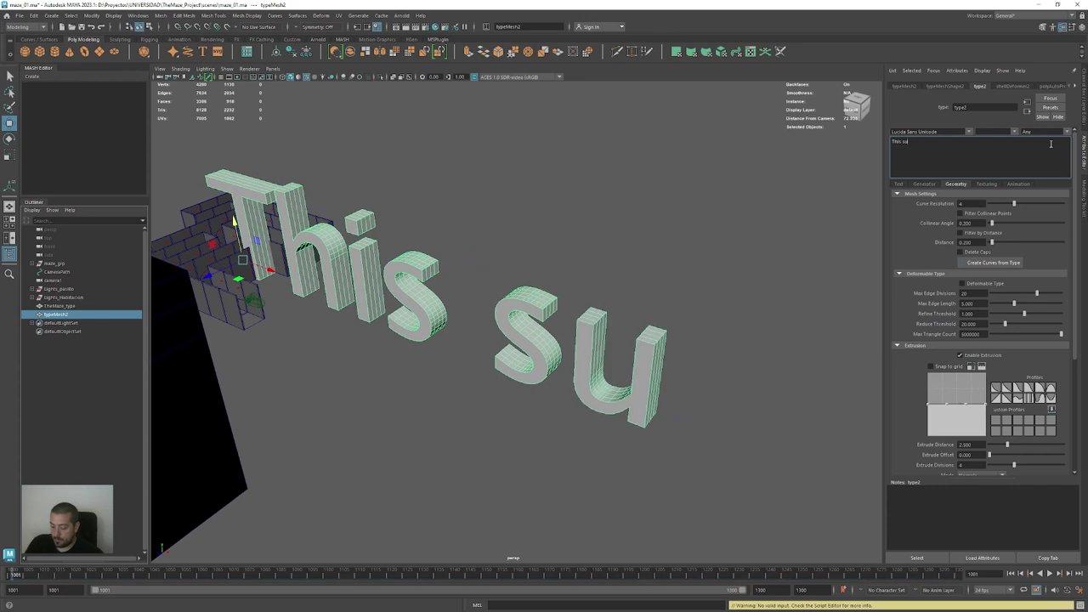
type("mmer")
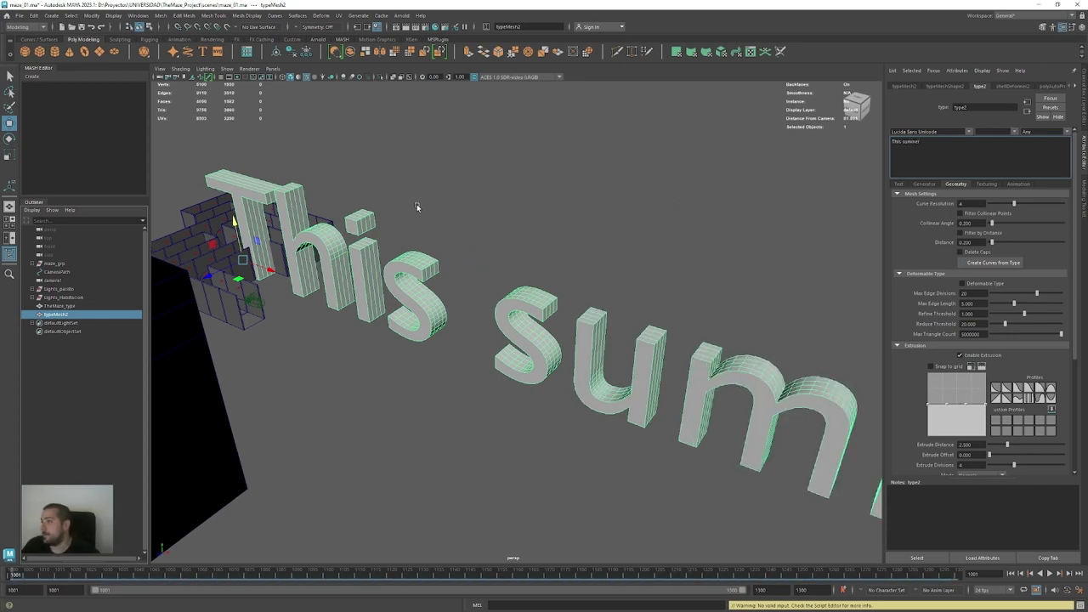
Assign the existing letras_Rojas material to the "This summer" text mesh
left_click_drag(717, 267, 465, 273, "alt")
right_click_drag(482, 302, 481, 537)
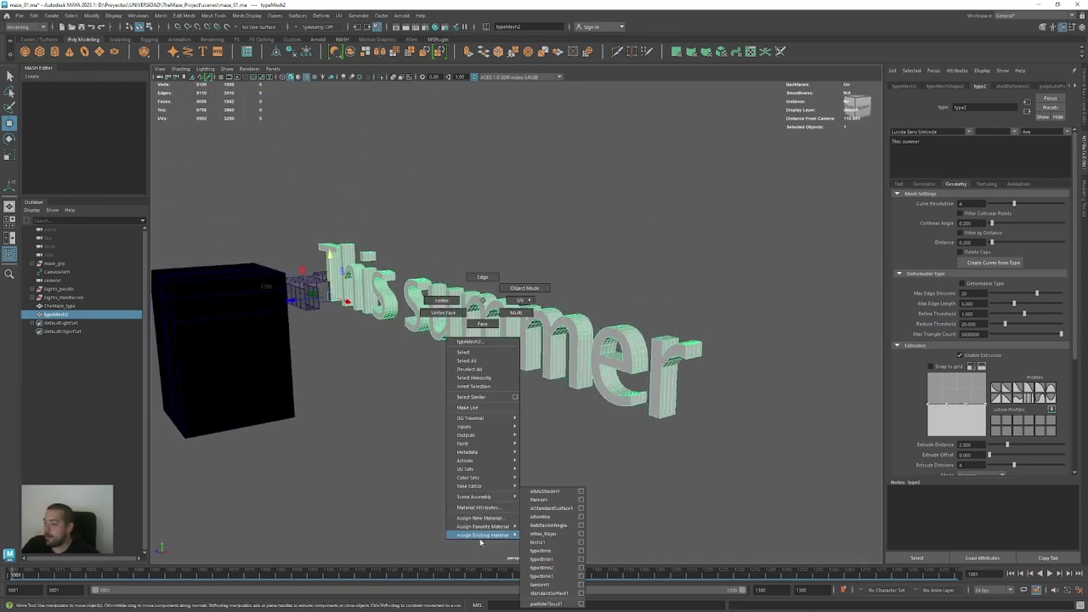
right_click_drag(519, 540, 551, 536)
left_click_drag(492, 382, 499, 388, "alt")
right_click_drag(499, 388, 531, 386, "alt")
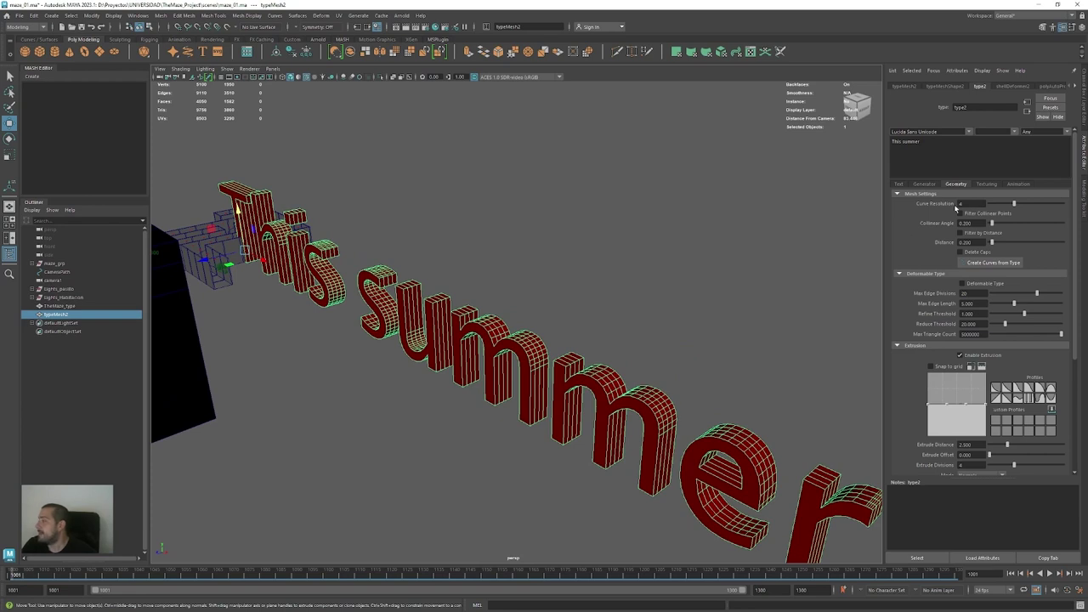
Thin the "This summer" letters by reducing their extrude distance to about 0.68
left_click(899, 274)
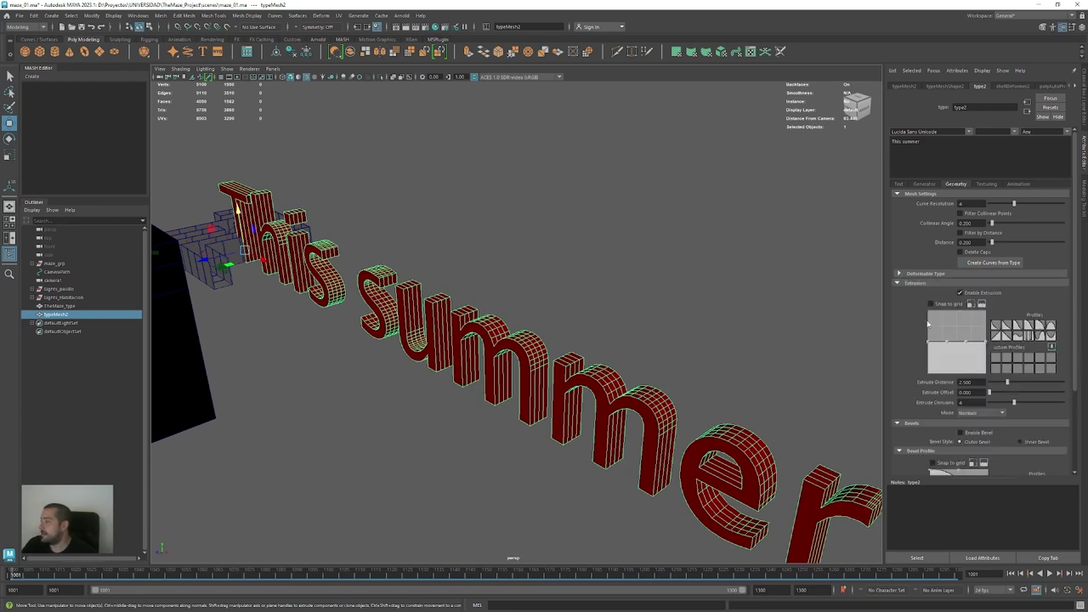
left_click_drag(1008, 383, 994, 390)
left_click_drag(415, 321, 438, 316, "alt")
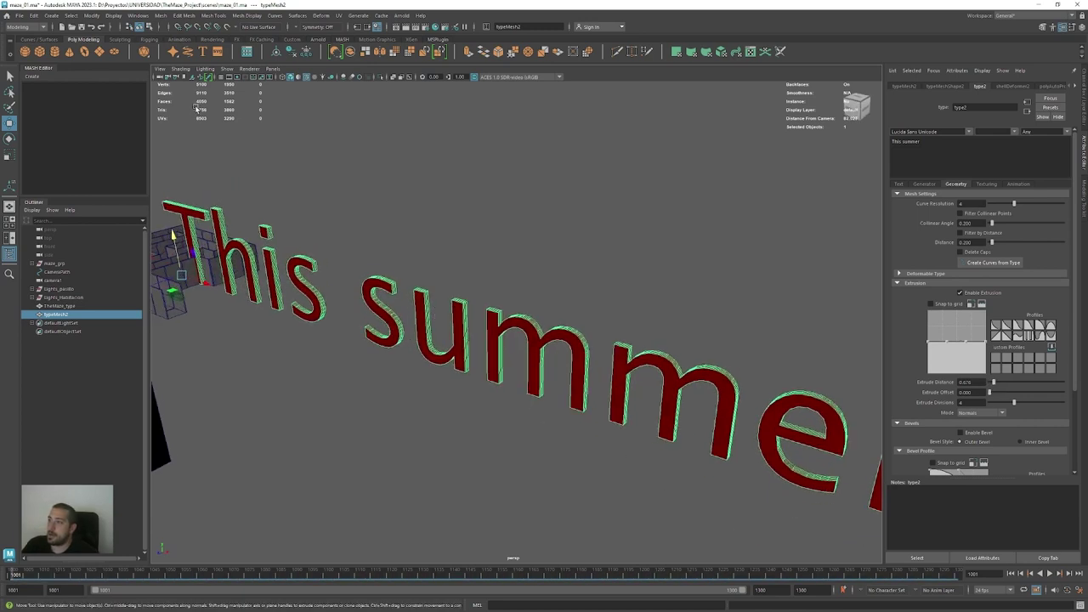
Center the pivot of the "This summer" text and scale it down uniformly to fit the maze
left_click(288, 52)
key("r")
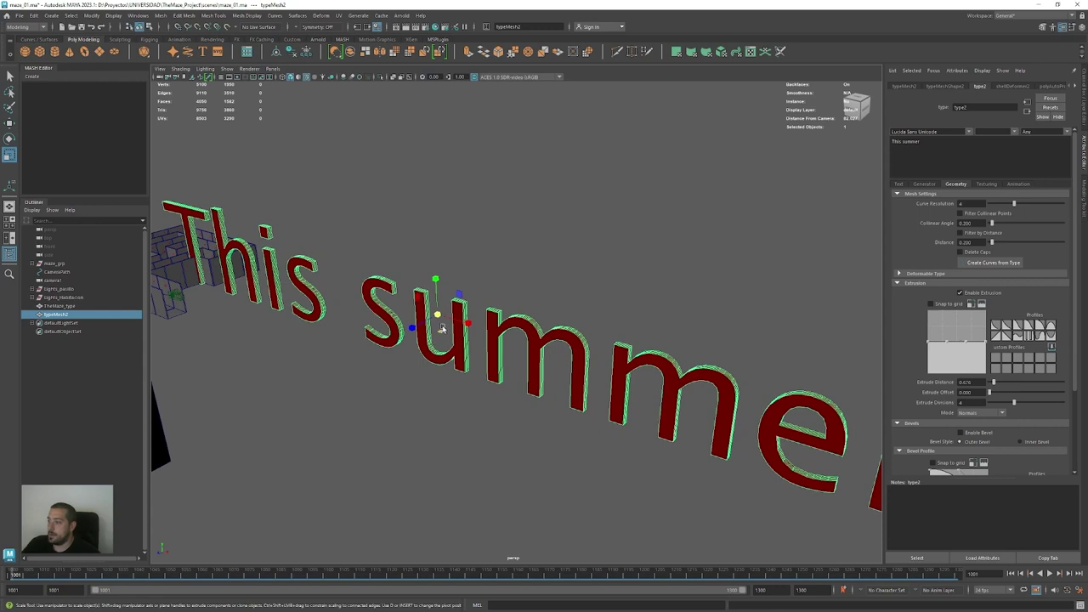
left_click_drag(437, 315, 56, 430)
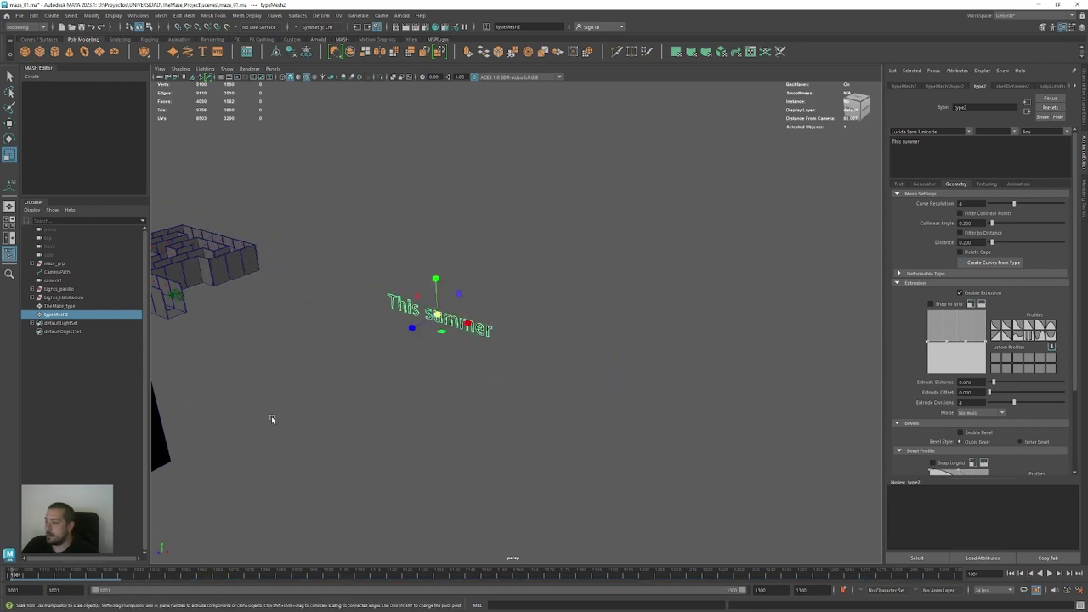
left_click_drag(437, 315, 394, 430)
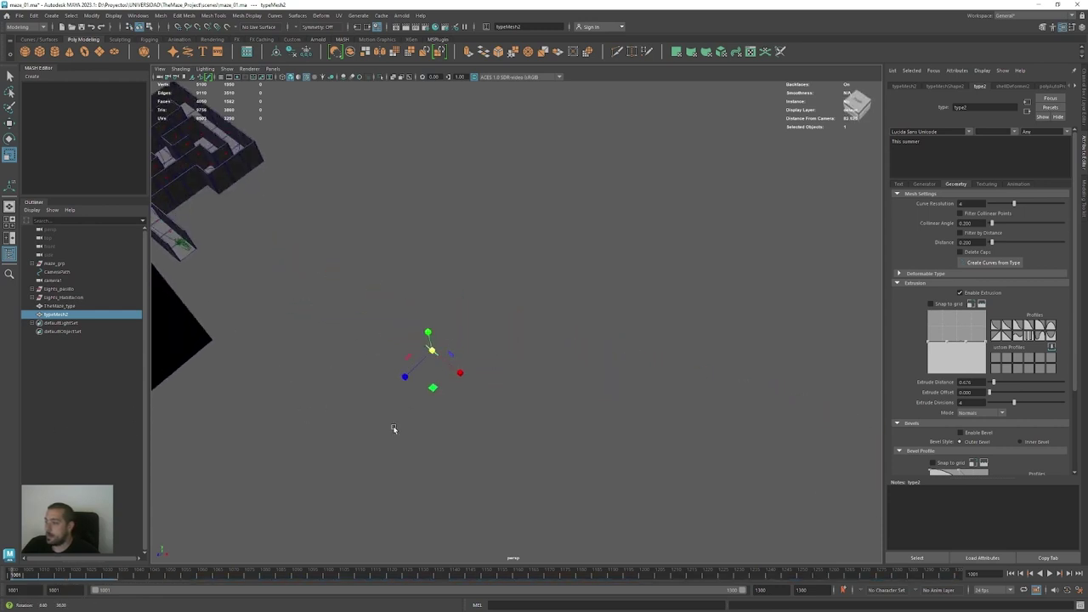
Move the "This summer" text over the maze and down between the walls of a corridor
key("w")
left_click_drag(433, 389, 172, 200)
middle_click_drag(217, 228, 373, 344, "alt")
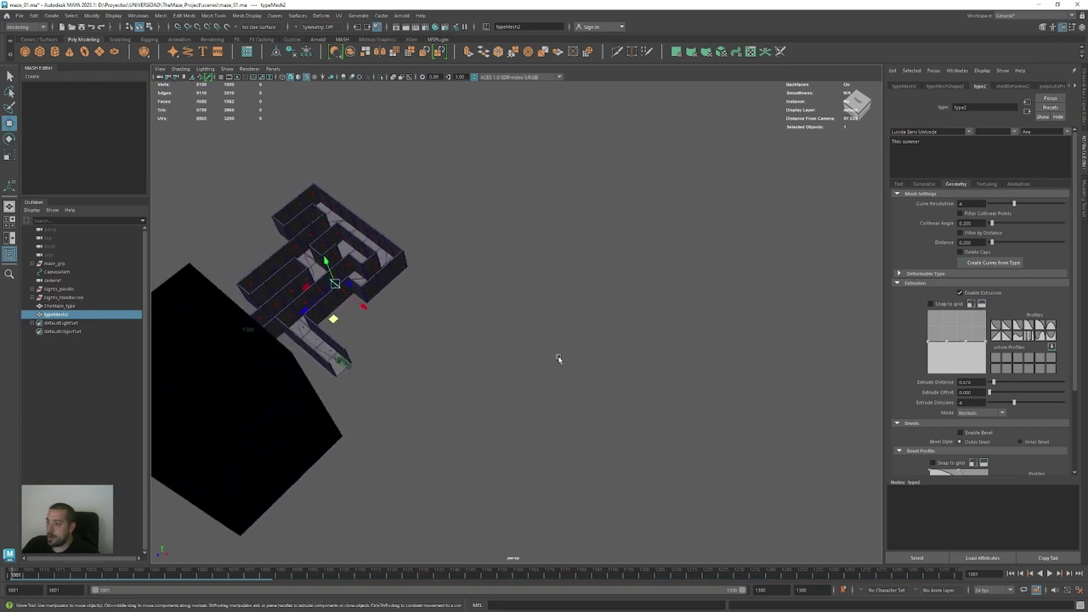
right_click_drag(558, 358, 607, 354, "alt")
middle_click_drag(354, 339, 374, 416, "alt")
right_click_drag(374, 416, 518, 403, "alt")
left_click_drag(517, 402, 451, 367, "alt")
right_click_drag(452, 367, 748, 408, "alt")
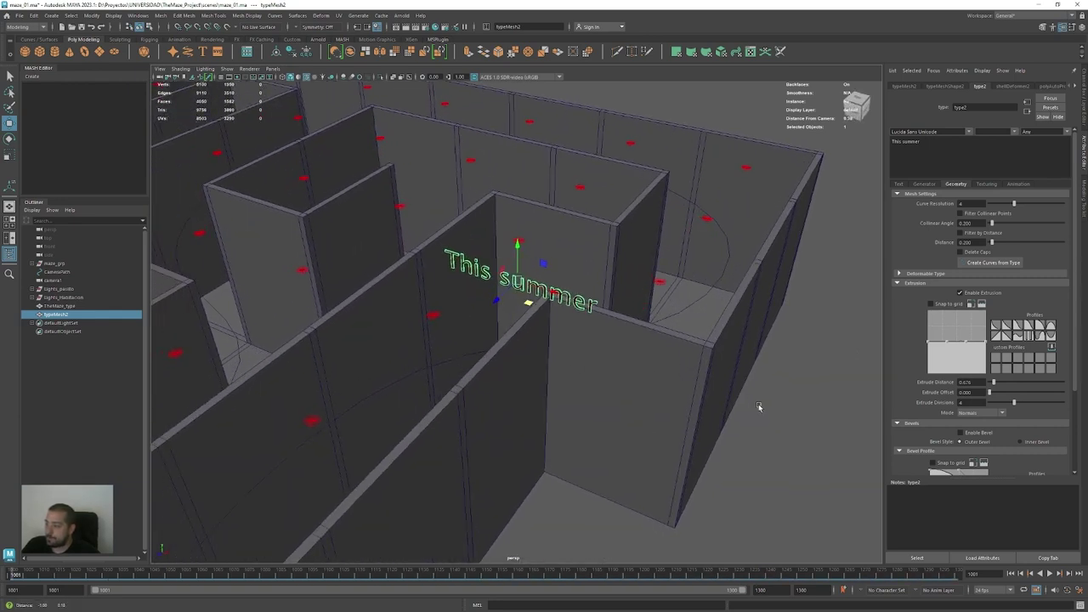
middle_click_drag(700, 308, 811, 306, "alt")
left_click_drag(638, 296, 609, 417)
left_click_drag(409, 325, 664, 126)
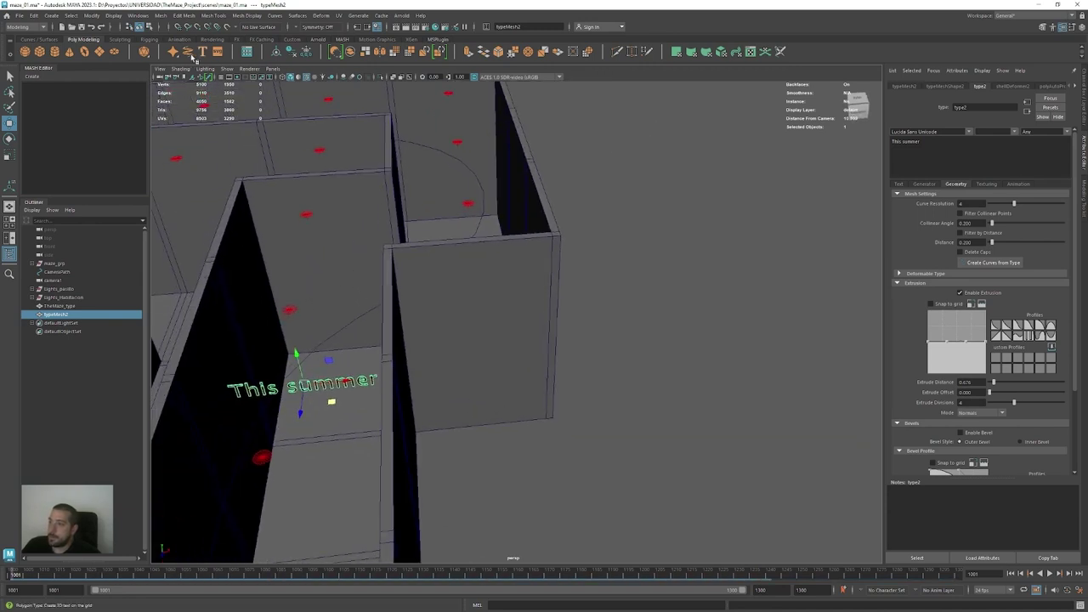
Look through camera1, scrub to around frame 1078 and adjust the "This summer" text's position in the corridor, checking it at frame 1083
right_click(160, 78)
left_click(195, 87)
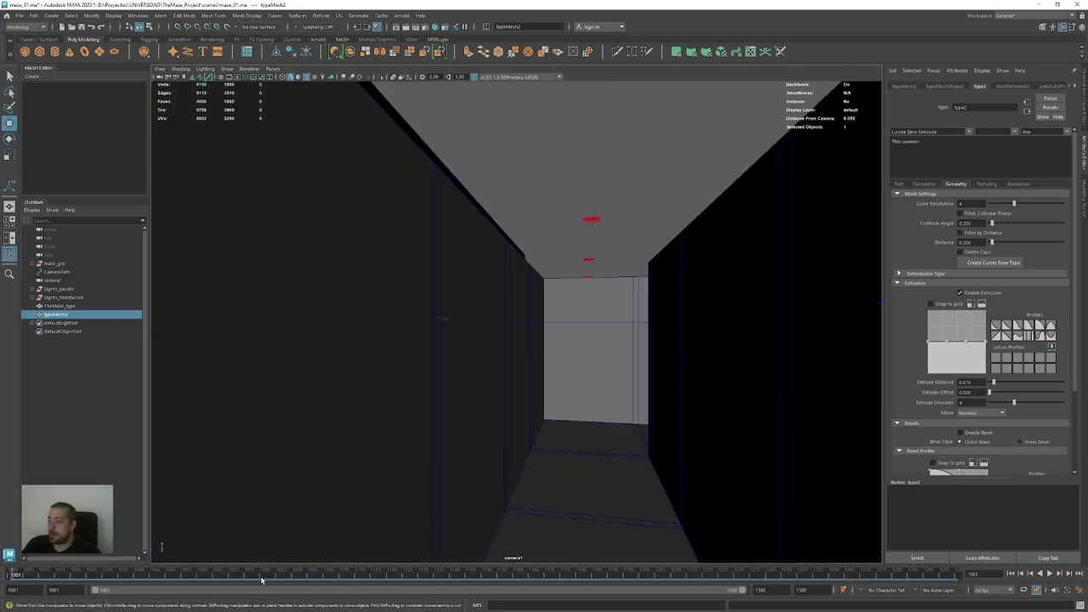
left_click_drag(15, 574, 343, 577)
left_click_drag(332, 579, 257, 586)
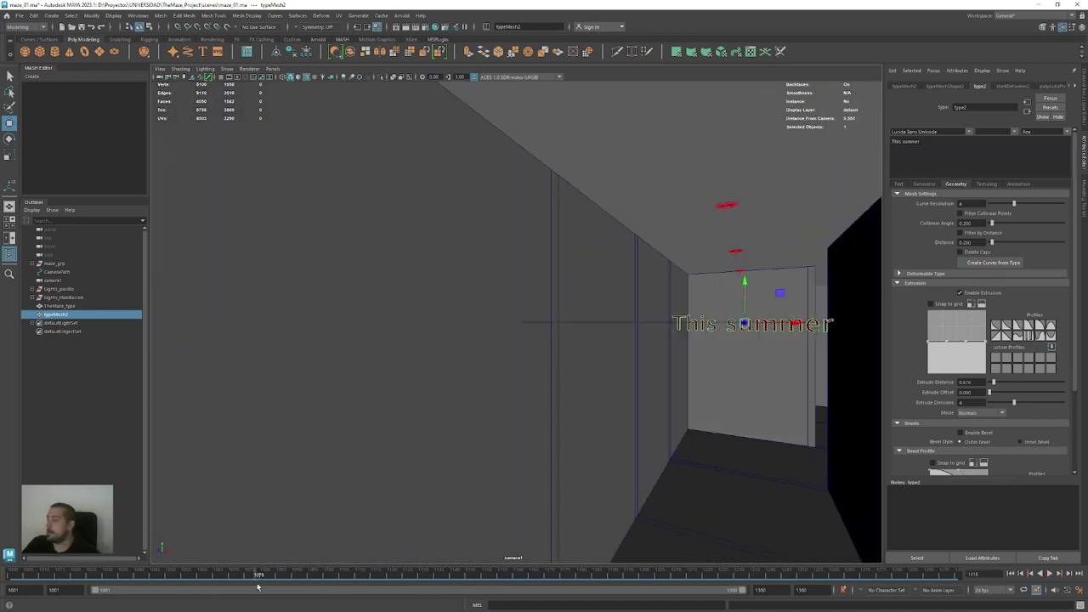
left_click_drag(795, 324, 743, 301)
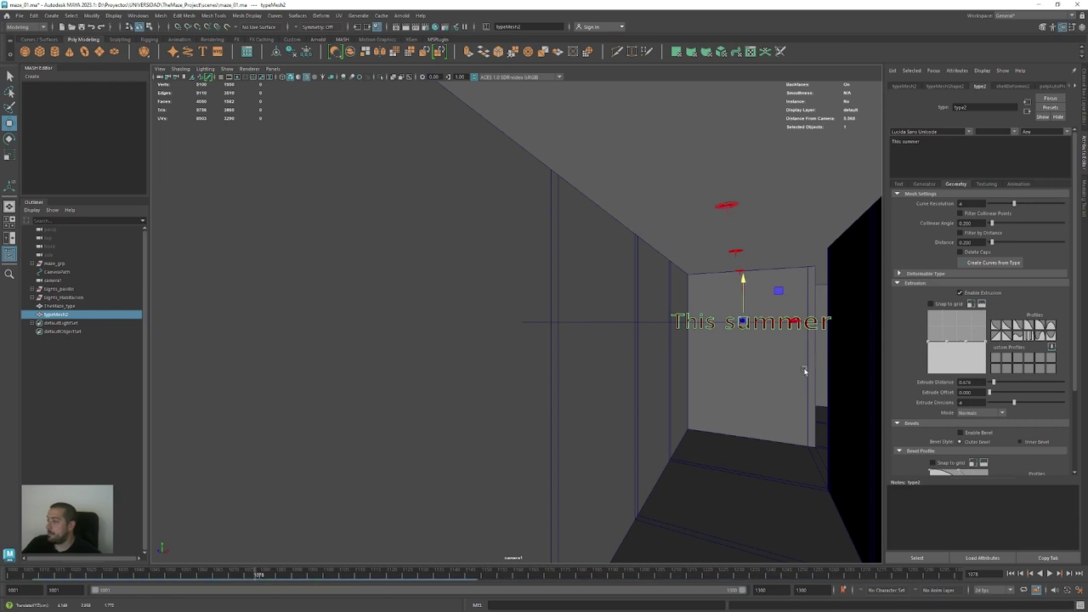
left_click_drag(248, 575, 275, 575)
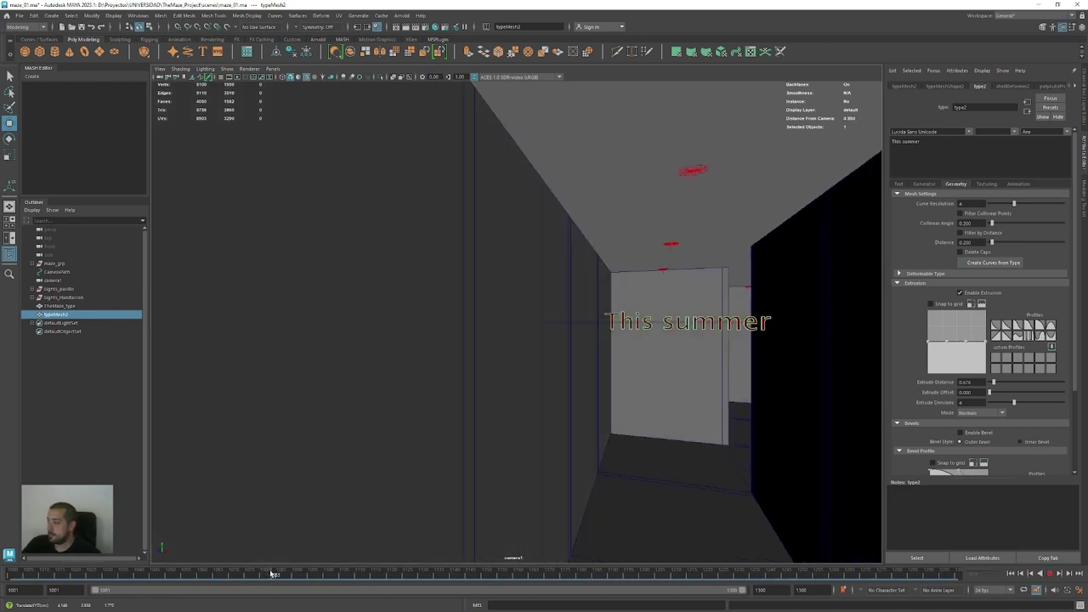
Unhide the techo ceiling mesh in maze_grp and test-render the corridor text from camera1 in Arnold RenderView
left_click(32, 263)
left_click(58, 289)
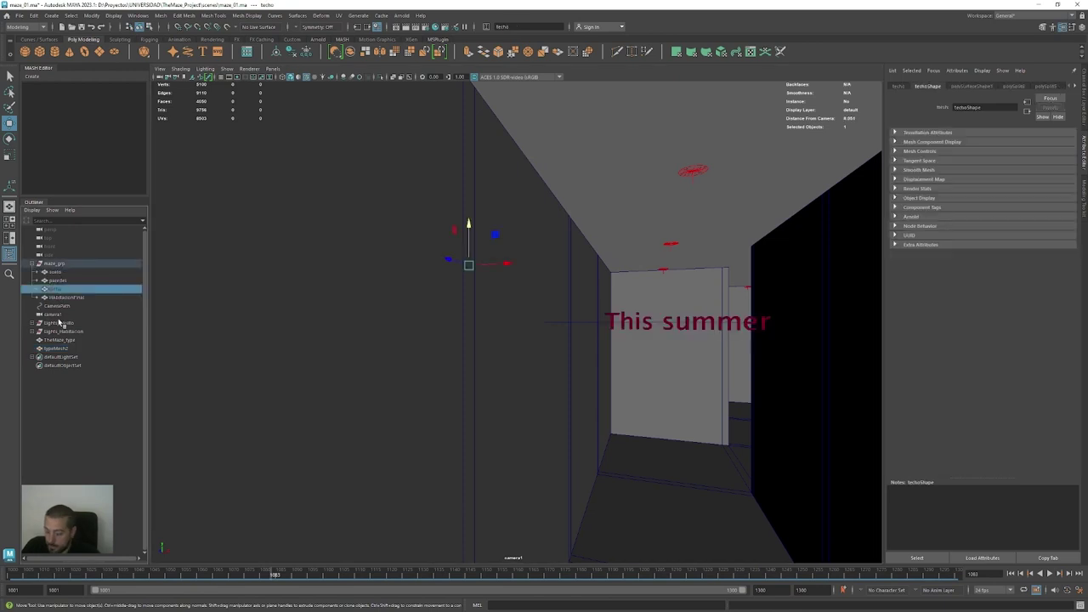
left_click(401, 15)
left_click(425, 39)
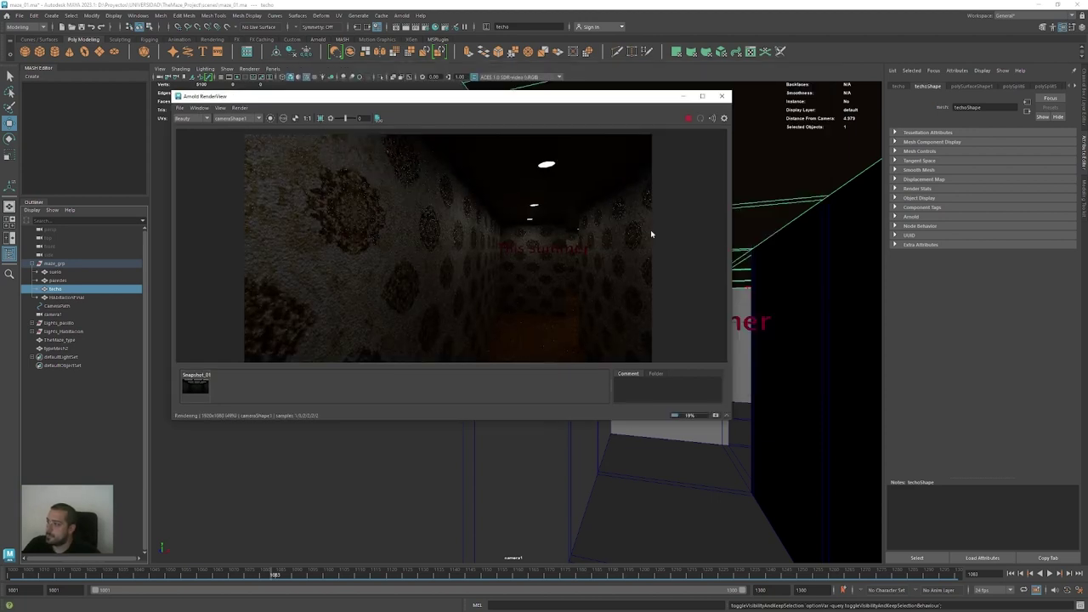
left_click(688, 118)
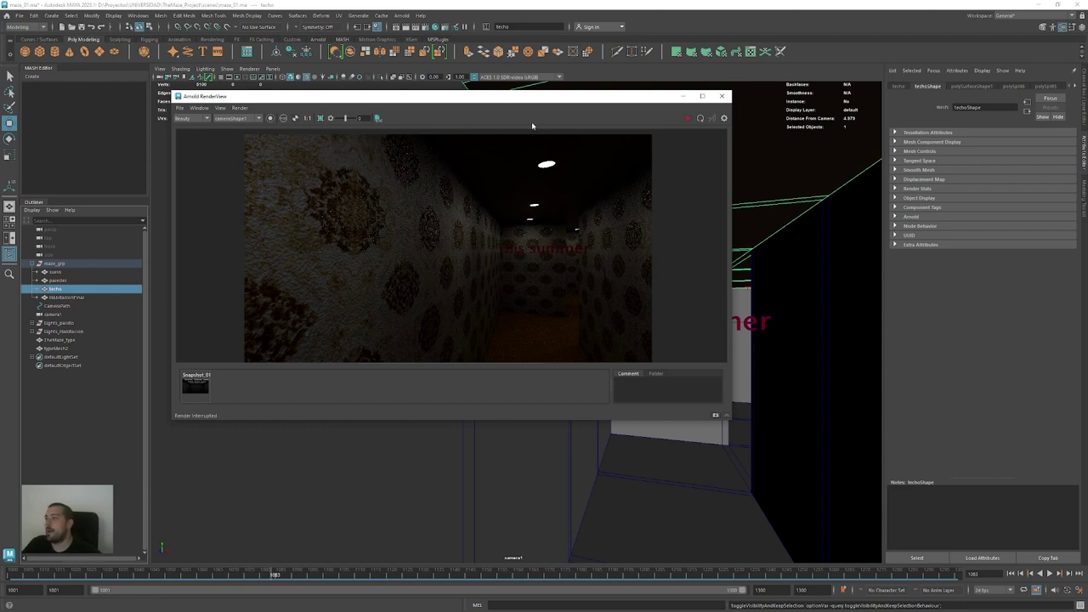
left_click_drag(468, 98, 390, 236)
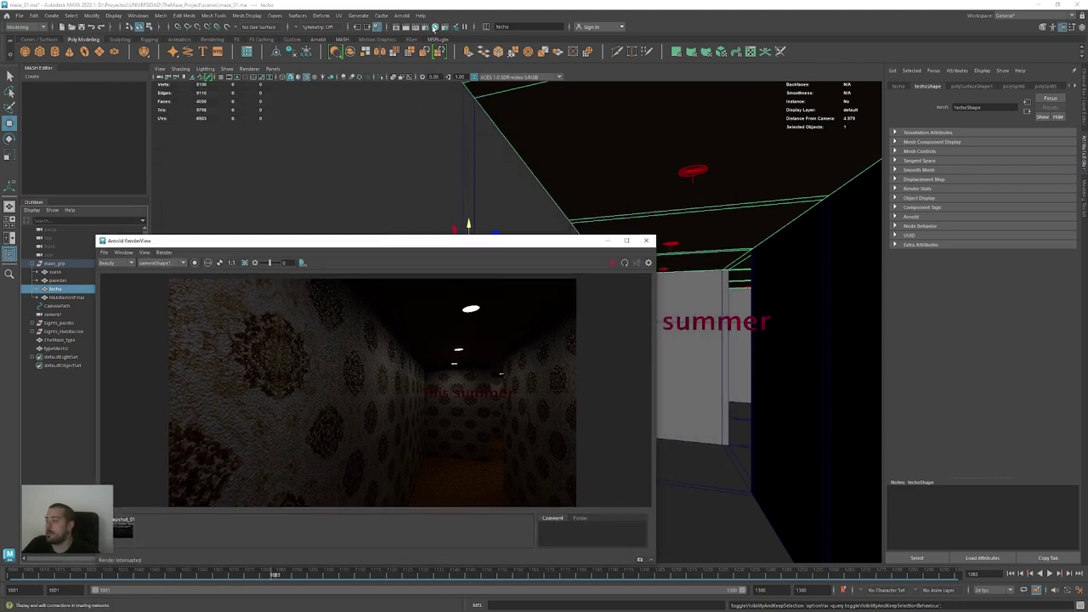
Select the "This summer" text and create a new aiStandardSurface material in the Hypershade
left_click(434, 28)
left_click_drag(640, 420, 678, 132)
left_click(723, 324)
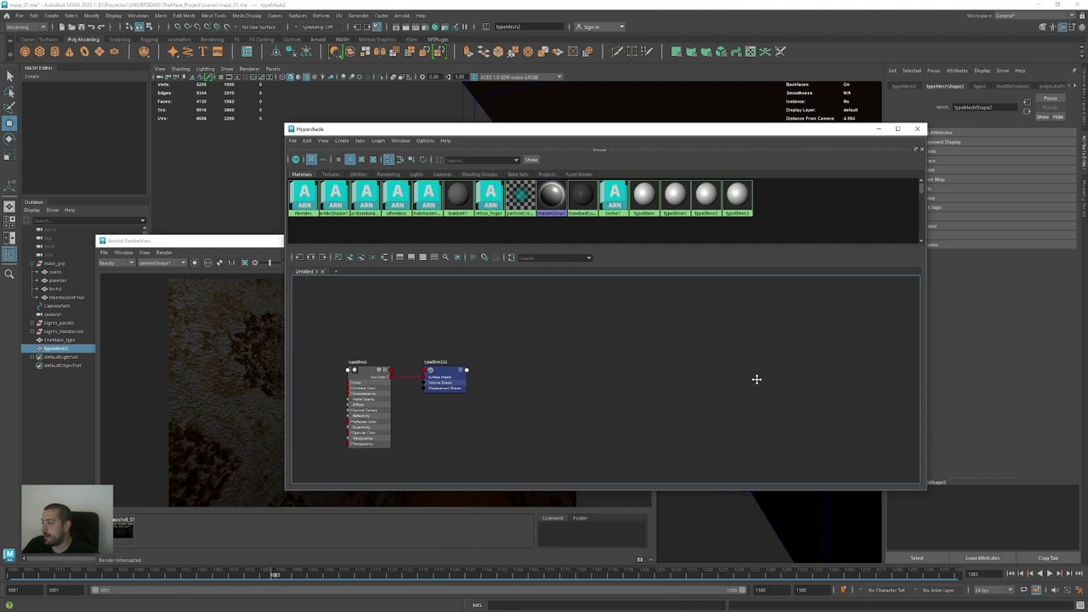
left_click(659, 361)
key("Tab")
type("aistan")
key("Down")
key("Down")
key("Return")
left_click_drag(659, 364, 607, 317)
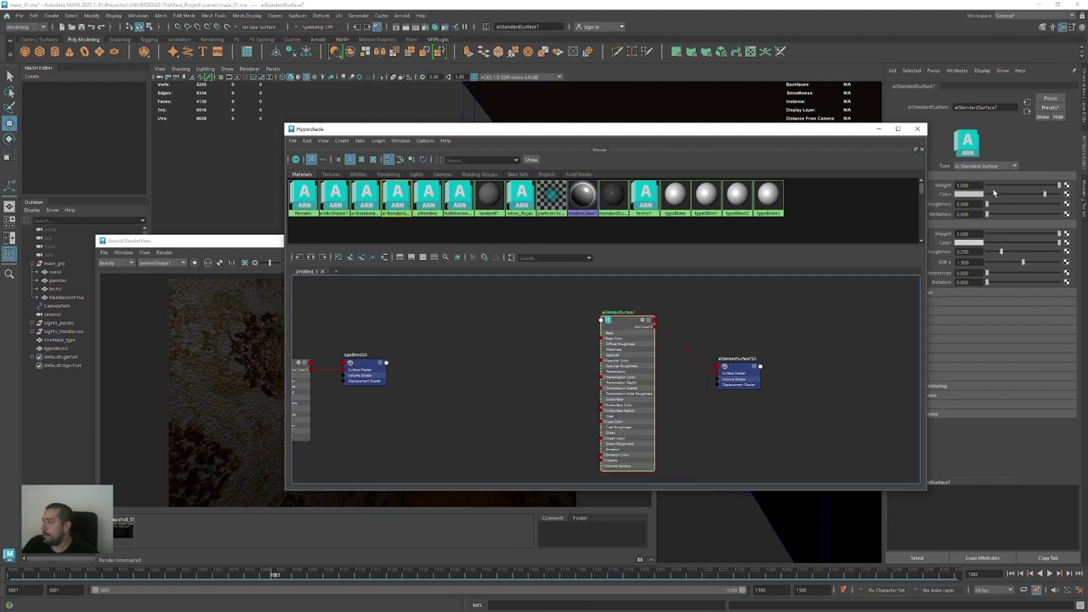
Give the new material a red base colour, specular roughness 0.1, IOR 1.8 and an emission weight of 1.5
left_click_drag(812, 136, 721, 153)
left_click(969, 194)
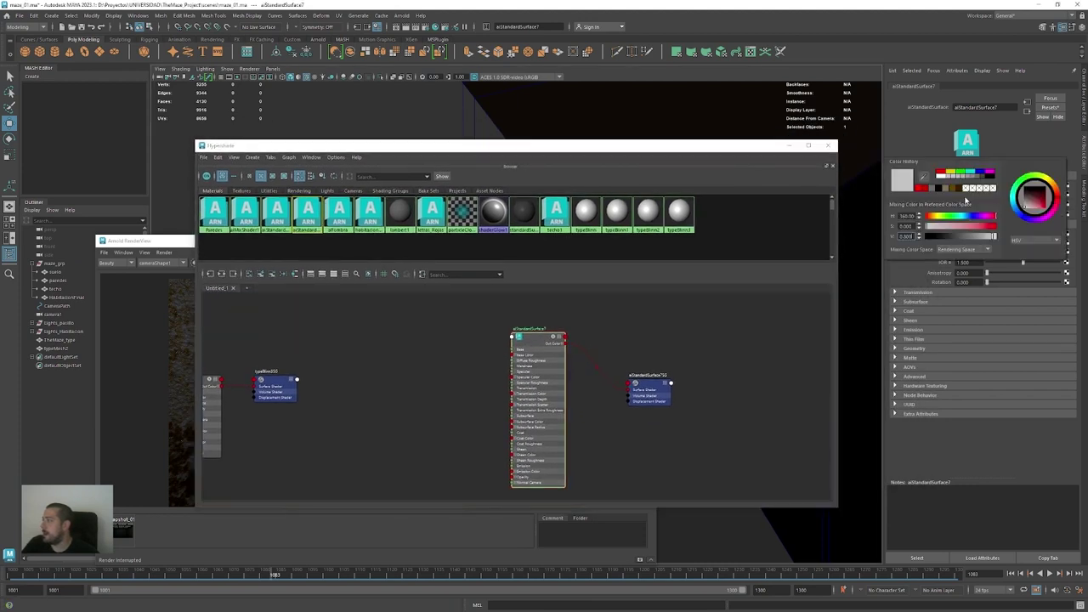
left_click(969, 195)
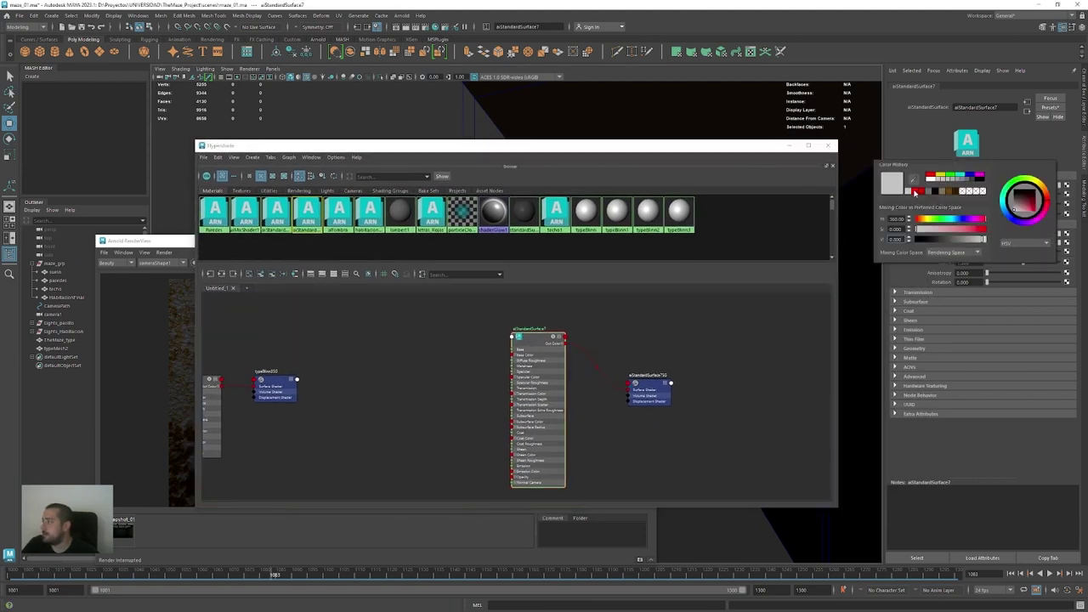
left_click(916, 193)
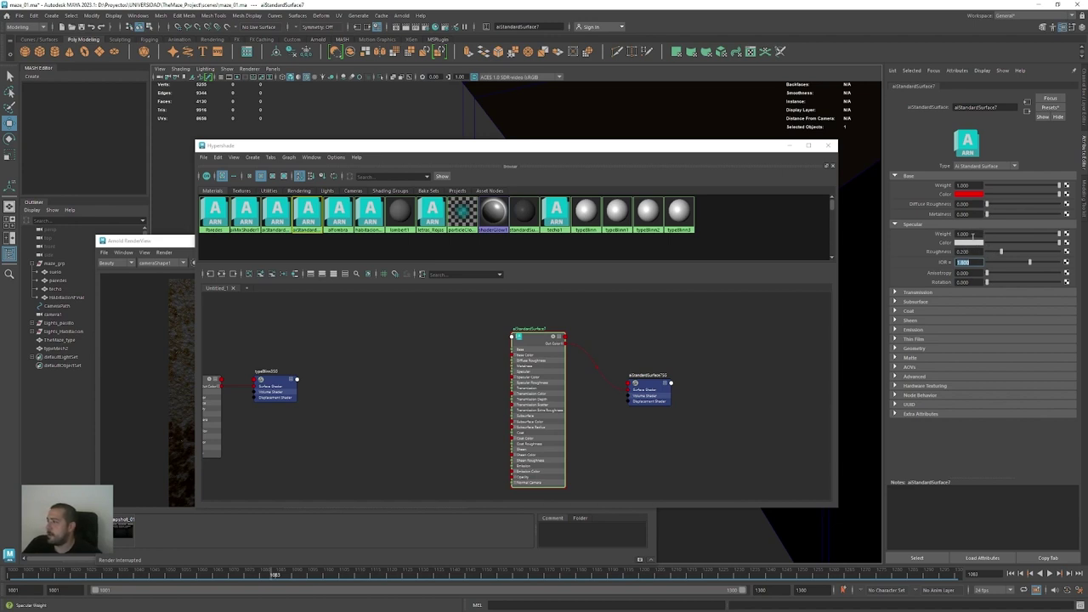
left_click(894, 329)
left_click(960, 340)
type("1.5")
key("Return")
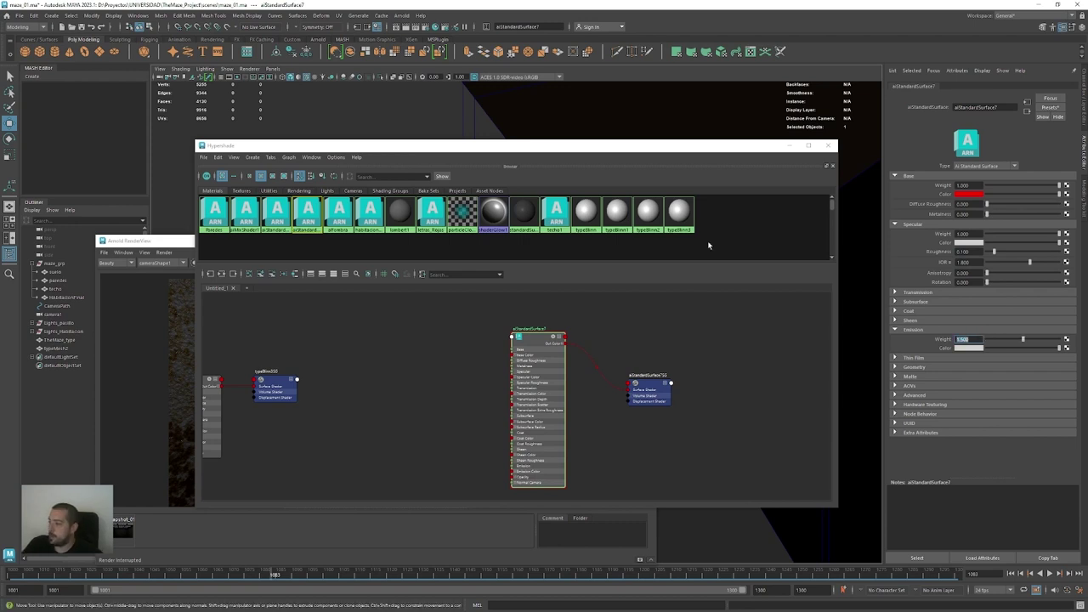
Assign the new aiStandardSurface material to the "This summer" text
left_click_drag(605, 145, 382, 173)
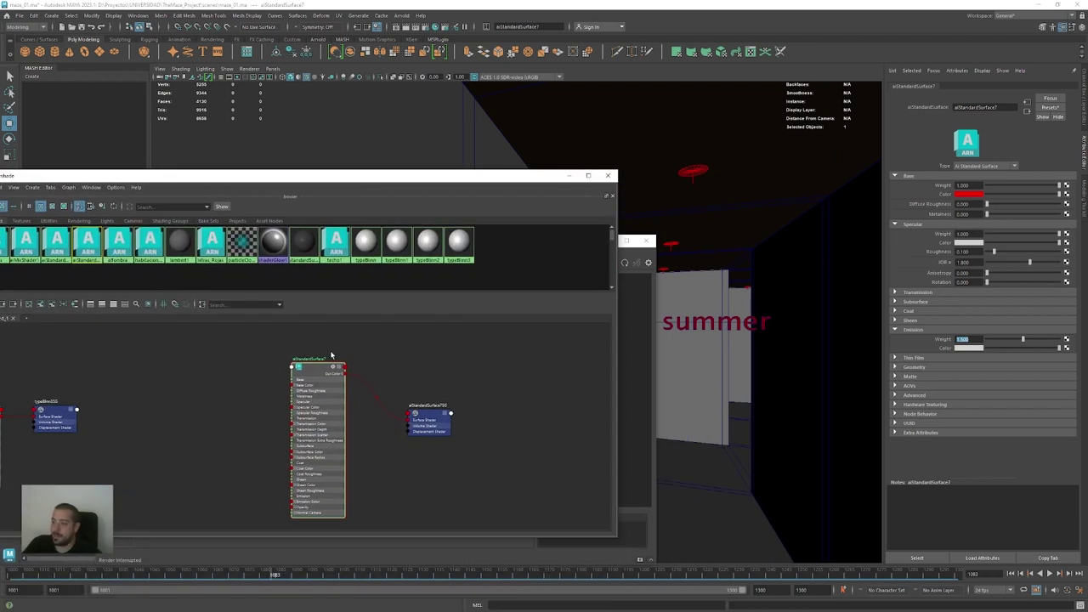
left_click(716, 321)
right_click_drag(316, 379, 321, 354)
Rename the text's material as letrasRojas_emission
double_click(315, 370)
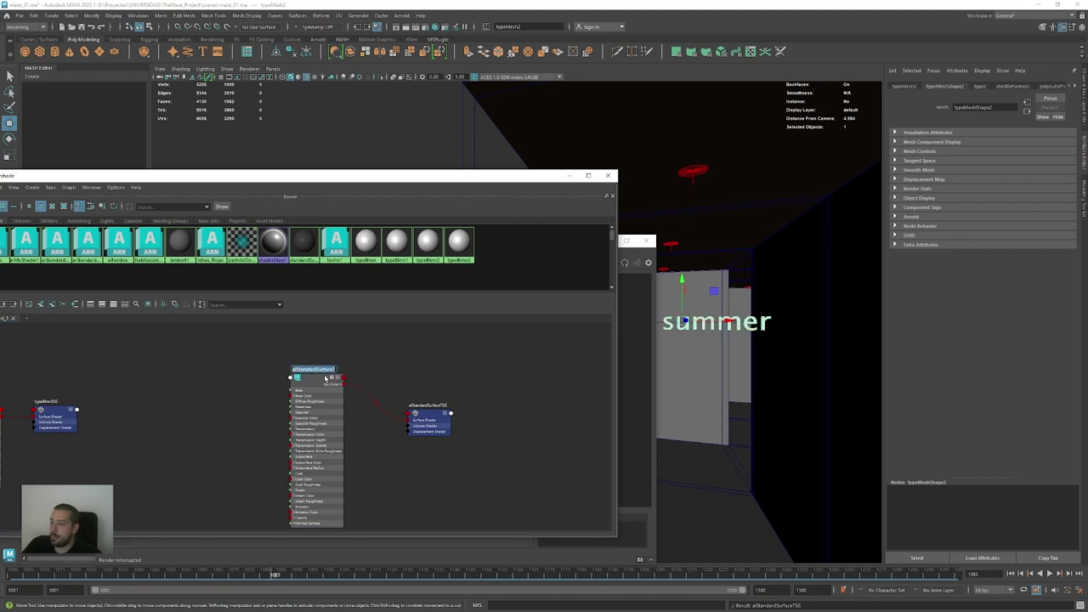
left_click(319, 377)
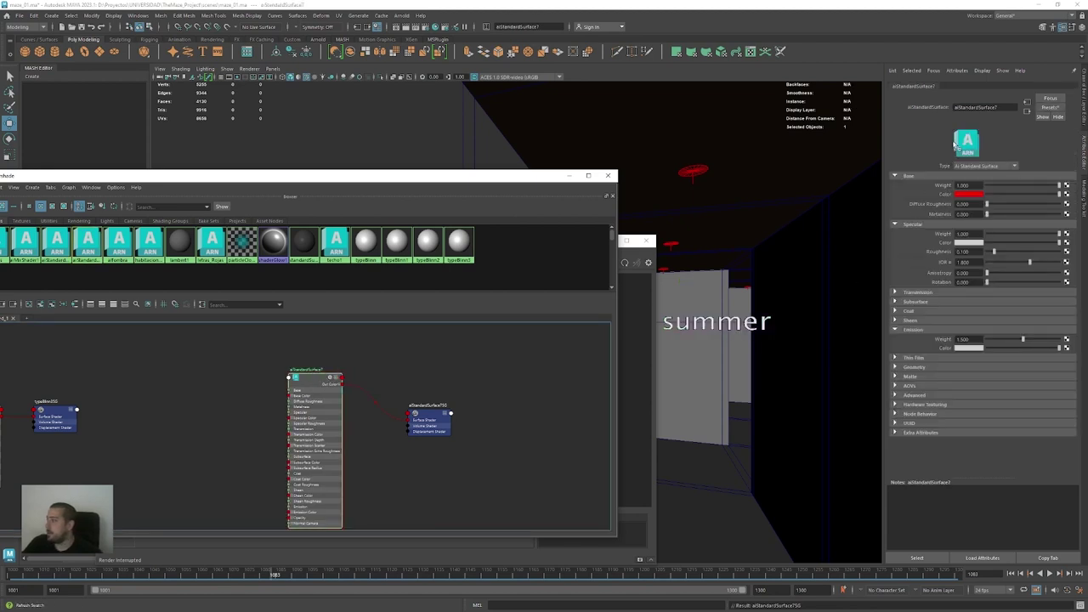
left_click_drag(1009, 108, 937, 105)
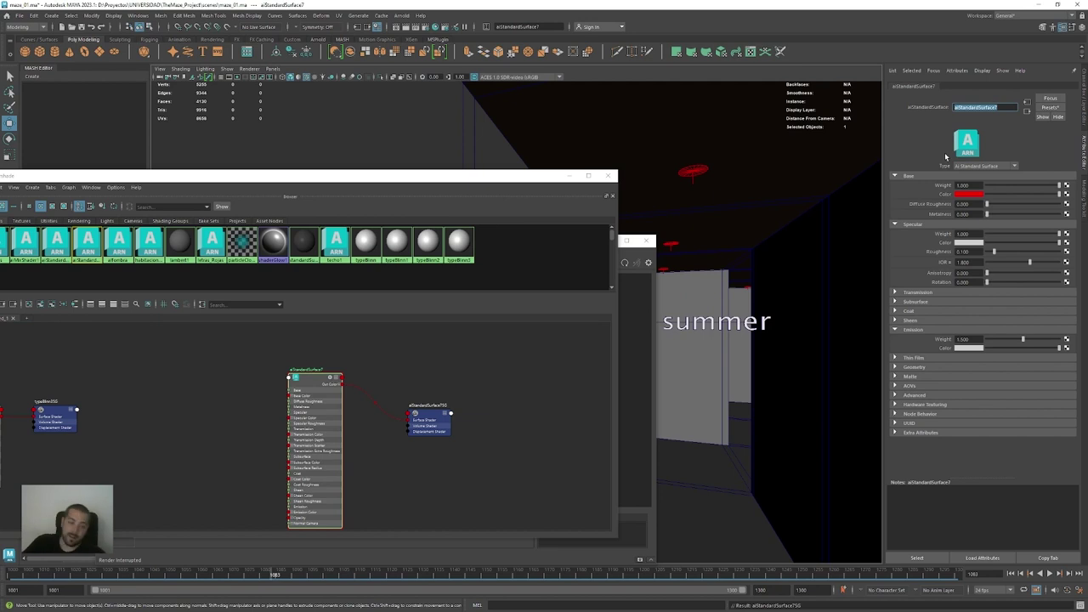
type("letrasRojas_e")
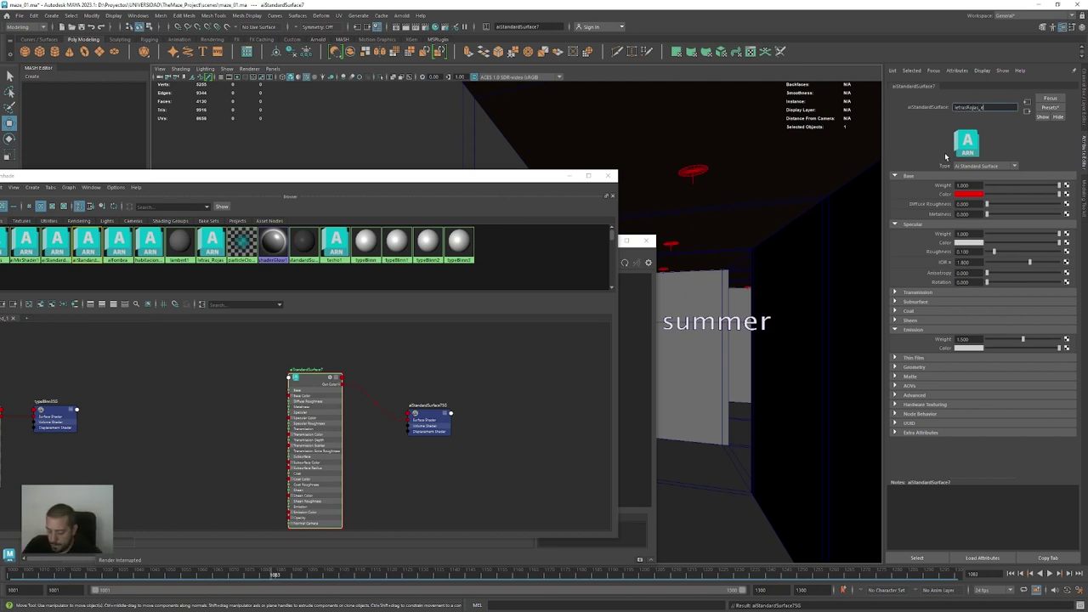
key("Return")
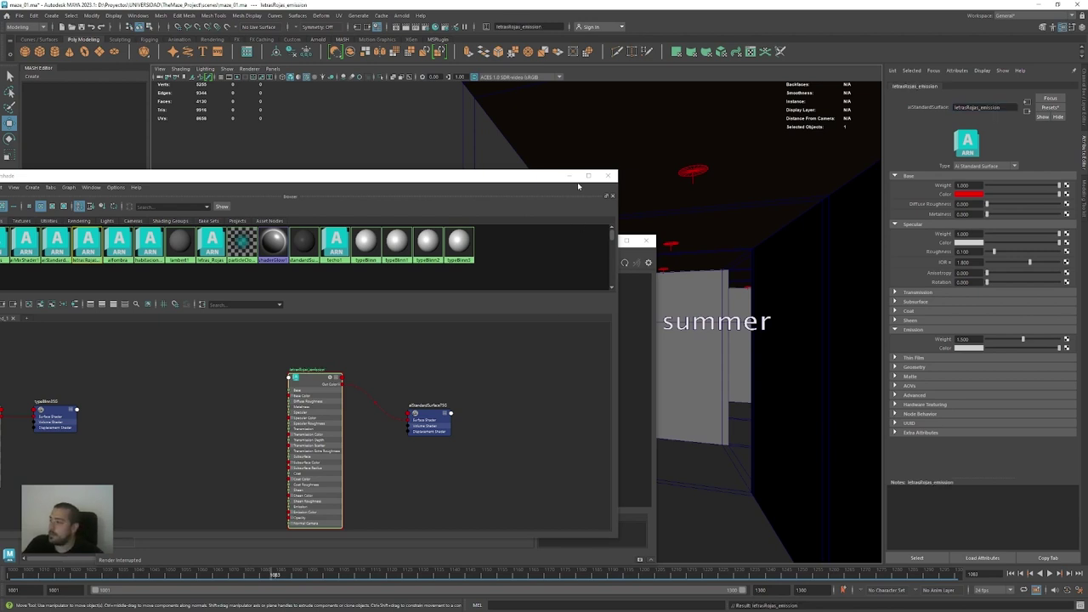
Put the Hypershade away and test-render the emissive "This summer" text from camera1 in Arnold RenderView
left_click(570, 177)
left_click_drag(491, 238, 435, 132)
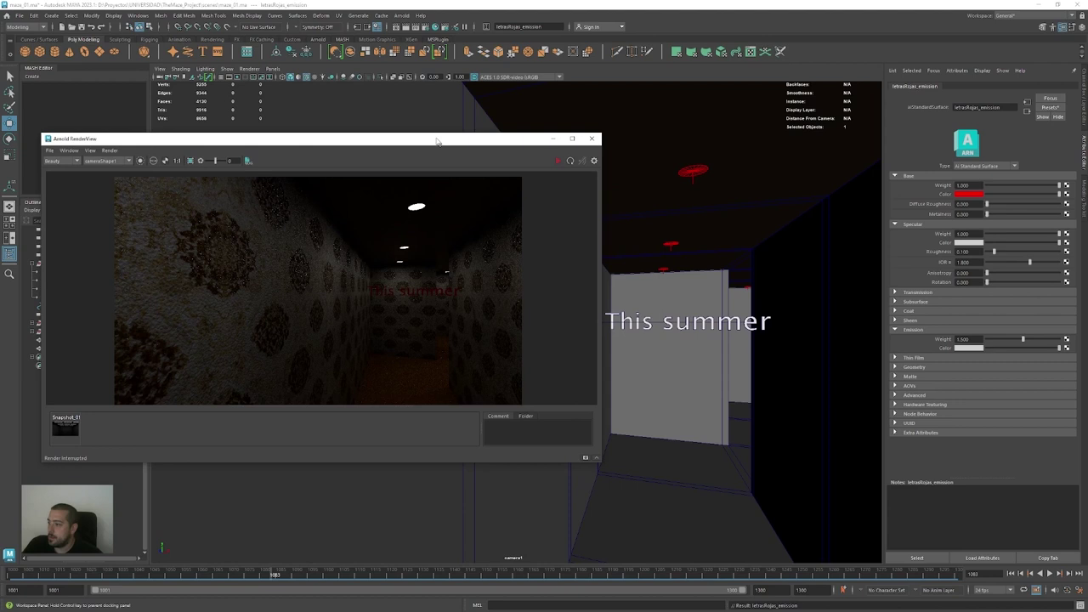
left_click(557, 157)
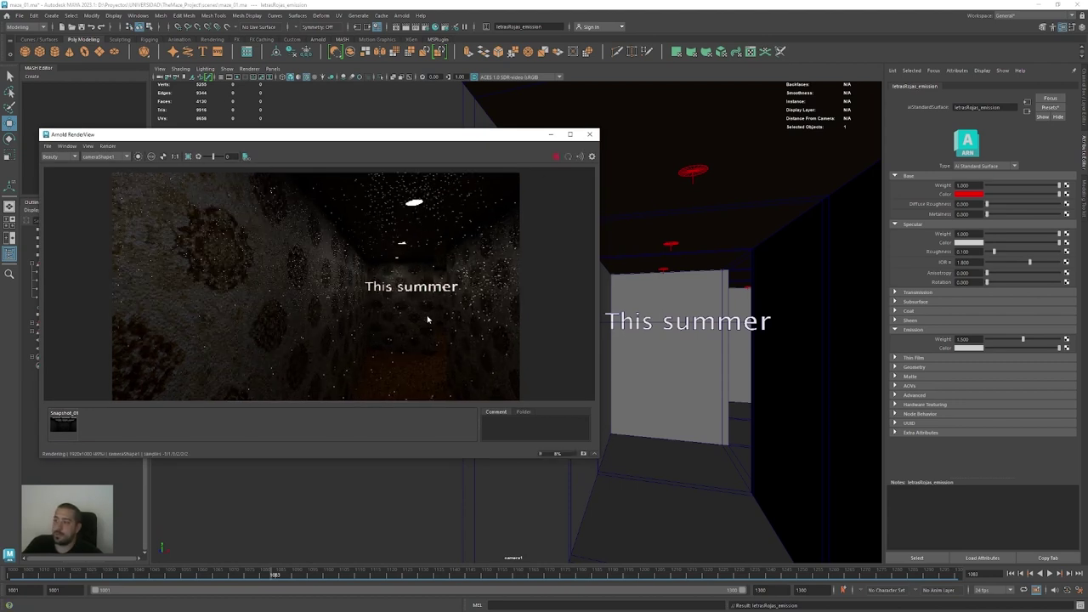
left_click(557, 156)
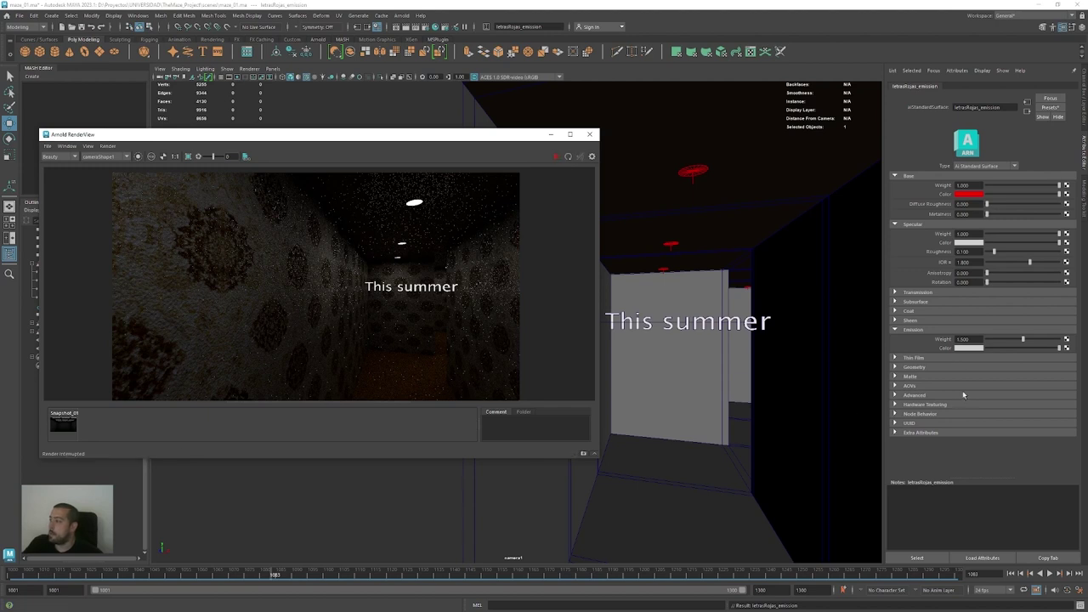
Set the letrasRojas_emission emission colour to red, re-render the corridor and scrub the timeline to frame 1095
left_click(970, 347)
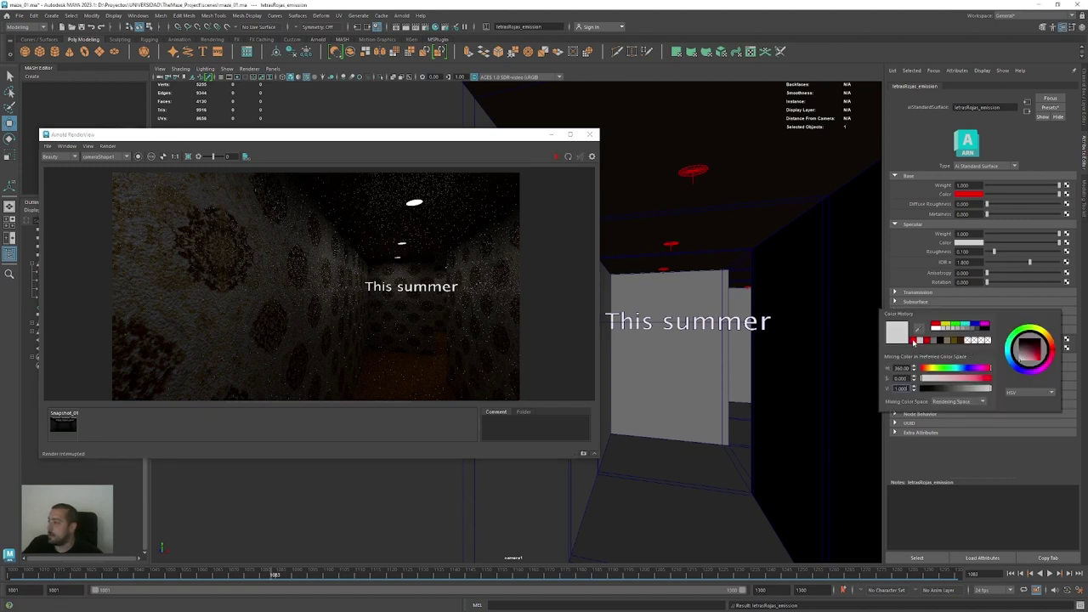
left_click(915, 340)
left_click(557, 157)
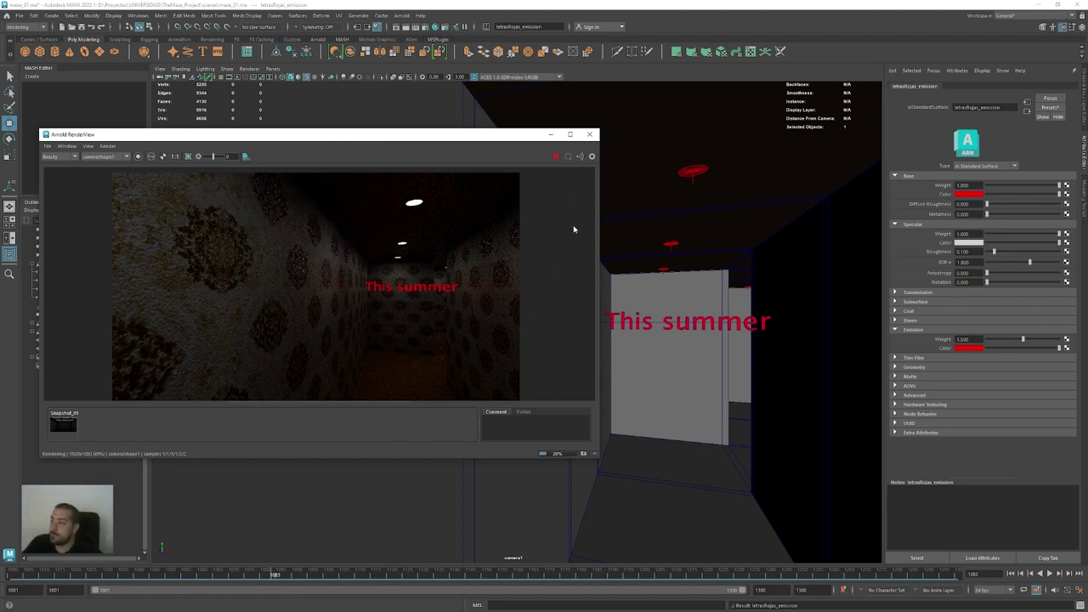
left_click_drag(434, 577, 313, 574)
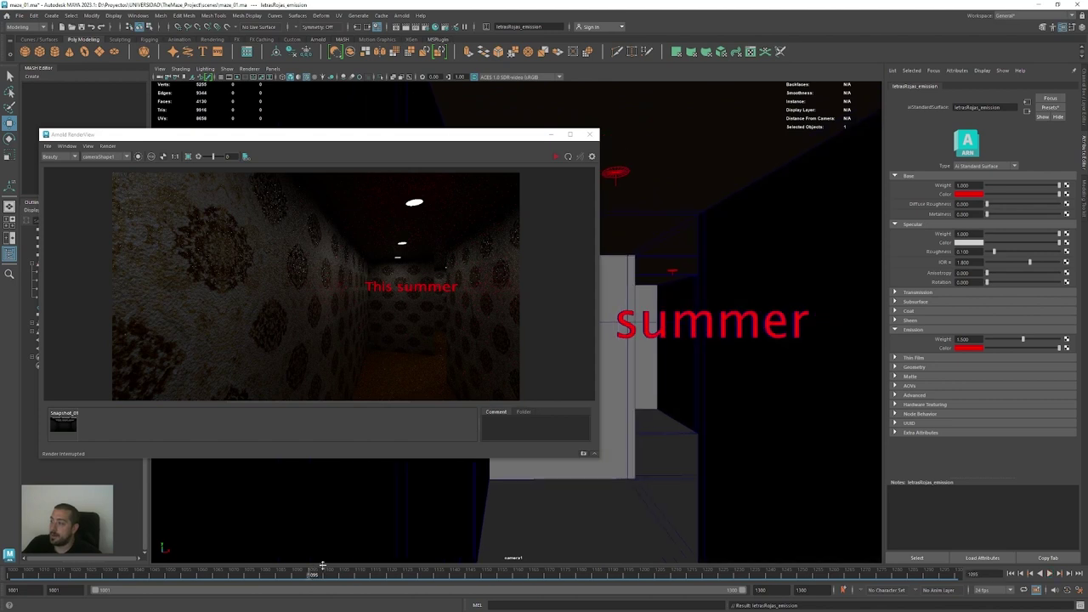
left_click(555, 157)
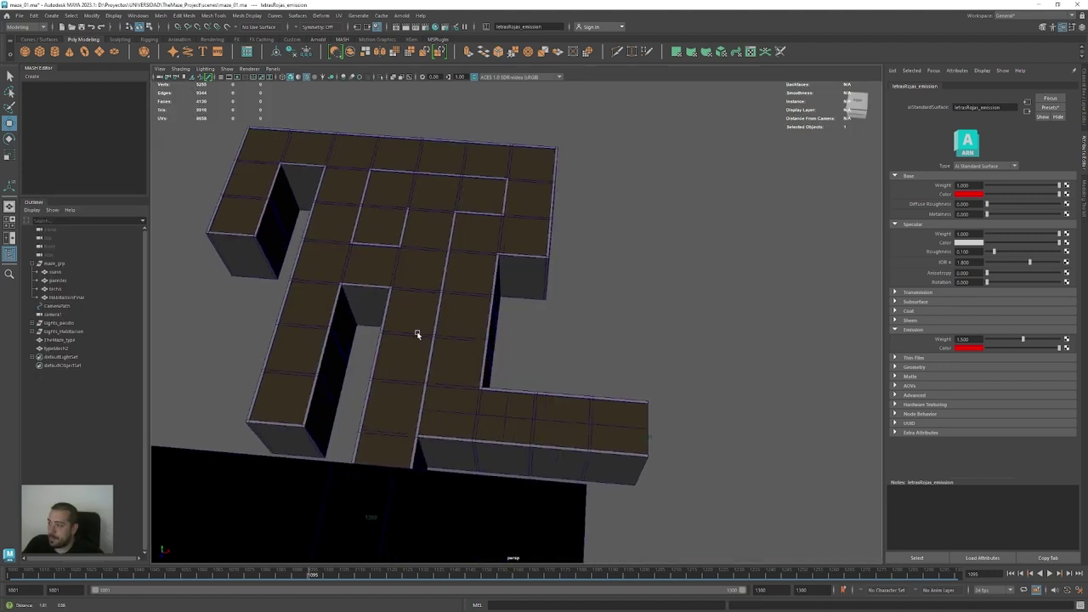
Add a red 3D text reading "Get ready", scale it down to corridor size and move it over the maze
left_click_drag(418, 333, 387, 364, "alt")
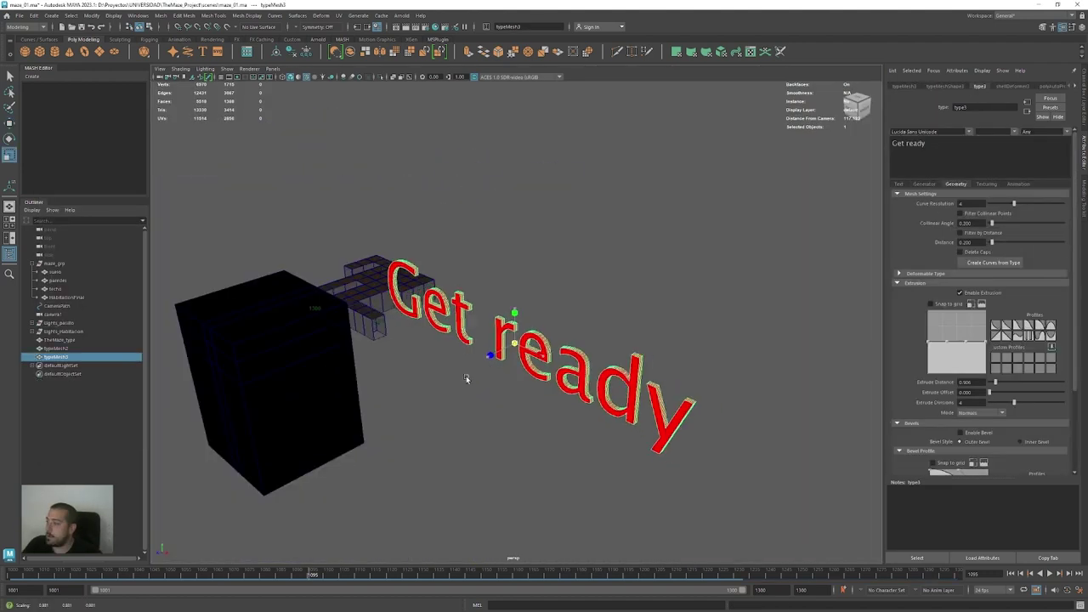
left_click_drag(466, 375, 292, 466)
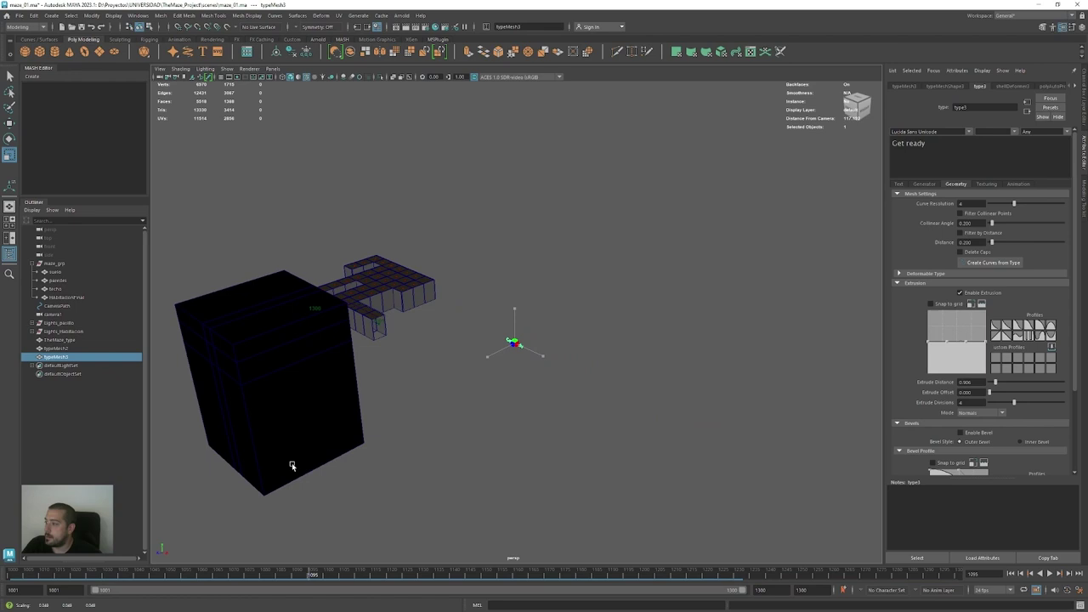
key("w")
left_click_drag(421, 391, 467, 437, "alt")
left_click_drag(507, 406, 364, 236)
scroll(370, 312, "up", 6)
middle_click_drag(369, 311, 591, 530, "alt")
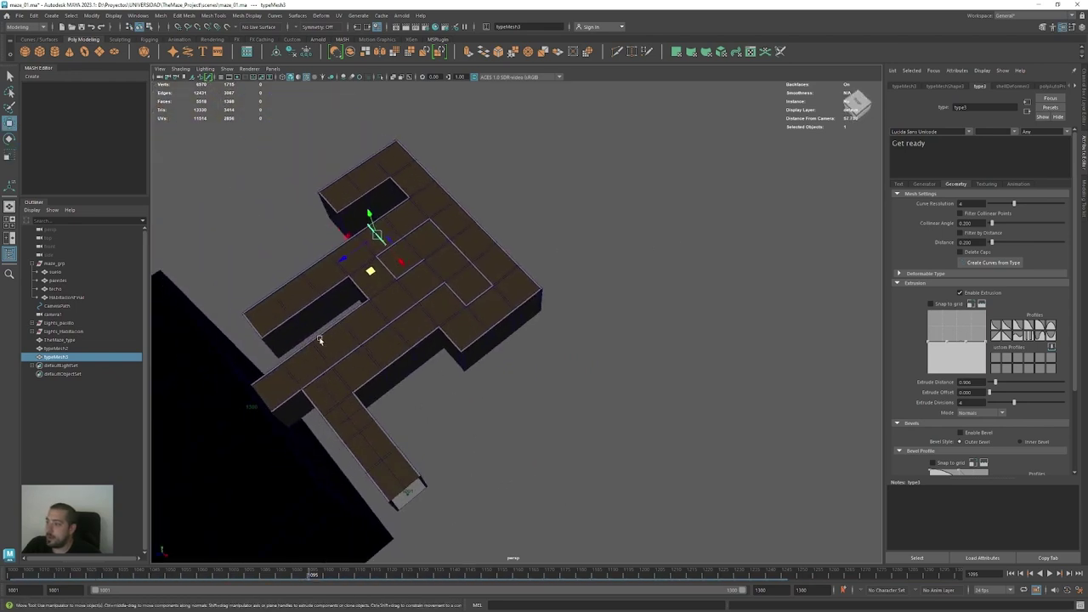
Hide the techo ceiling mesh and scrub to frame 1155 to locate the camera in the maze from above
left_click(330, 346)
key("ctrl+h")
scroll(595, 382, "up", 3)
left_click_drag(723, 401, 423, 392, "alt")
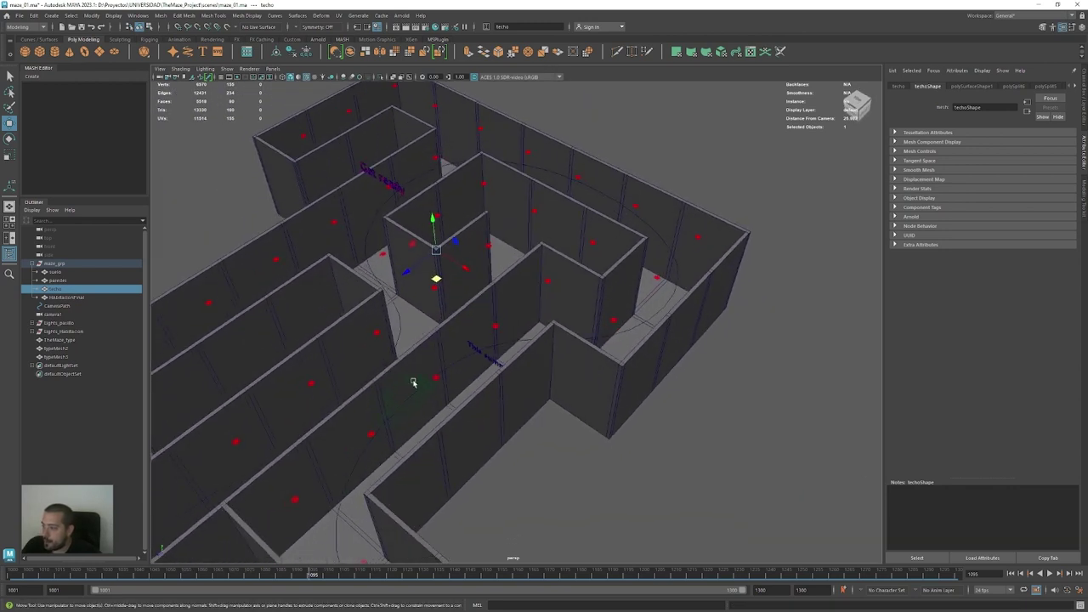
left_click_drag(311, 575, 500, 575)
middle_click_drag(635, 353, 625, 400, "alt")
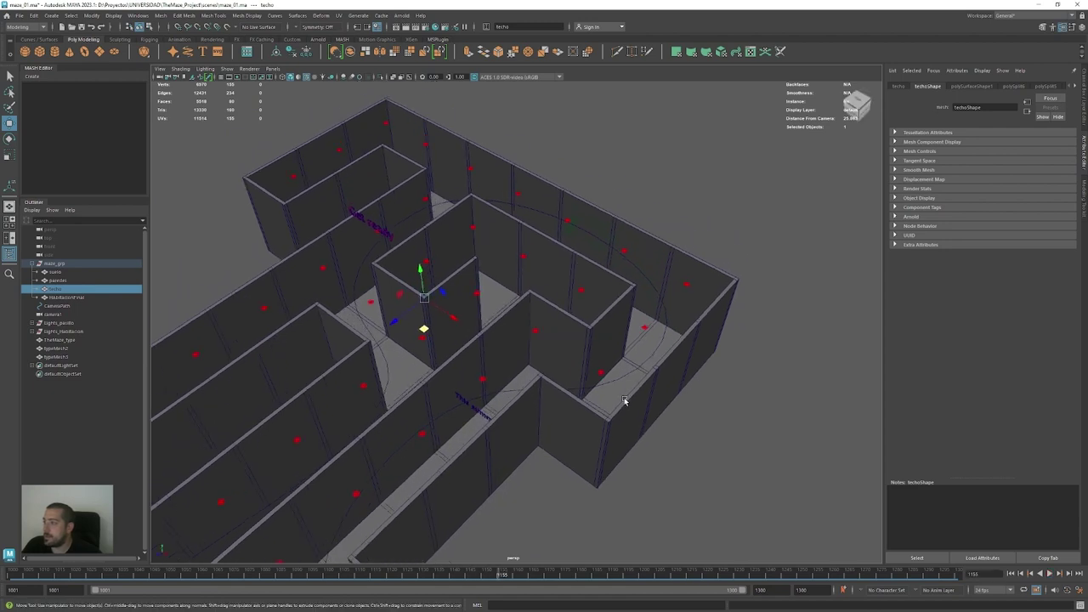
left_click_drag(625, 400, 609, 427, "alt")
middle_click_drag(621, 279, 614, 343, "alt")
left_click_drag(615, 344, 618, 372, "alt")
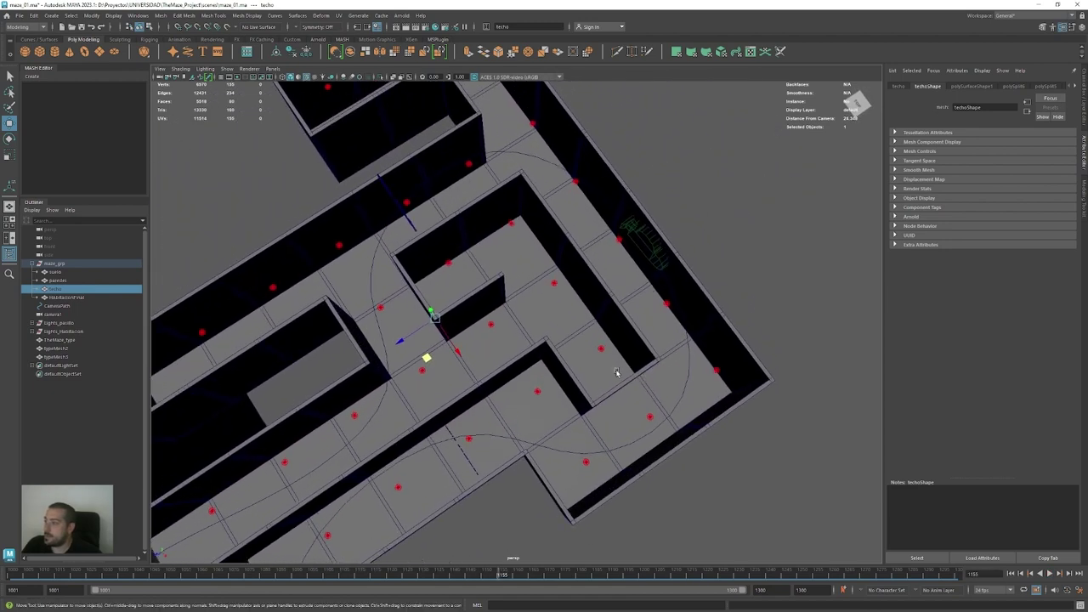
Move the "Get ready" text over to the outer corridor ahead of the camera and frame it
left_click(398, 208)
left_click_drag(374, 224, 517, 170)
right_click_drag(612, 177, 673, 182, "alt")
middle_click_drag(616, 204, 496, 476, "alt")
left_click_drag(495, 476, 553, 429, "alt")
middle_click_drag(553, 429, 547, 192, "alt")
key("f")
right_click_drag(467, 423, 382, 434, "alt")
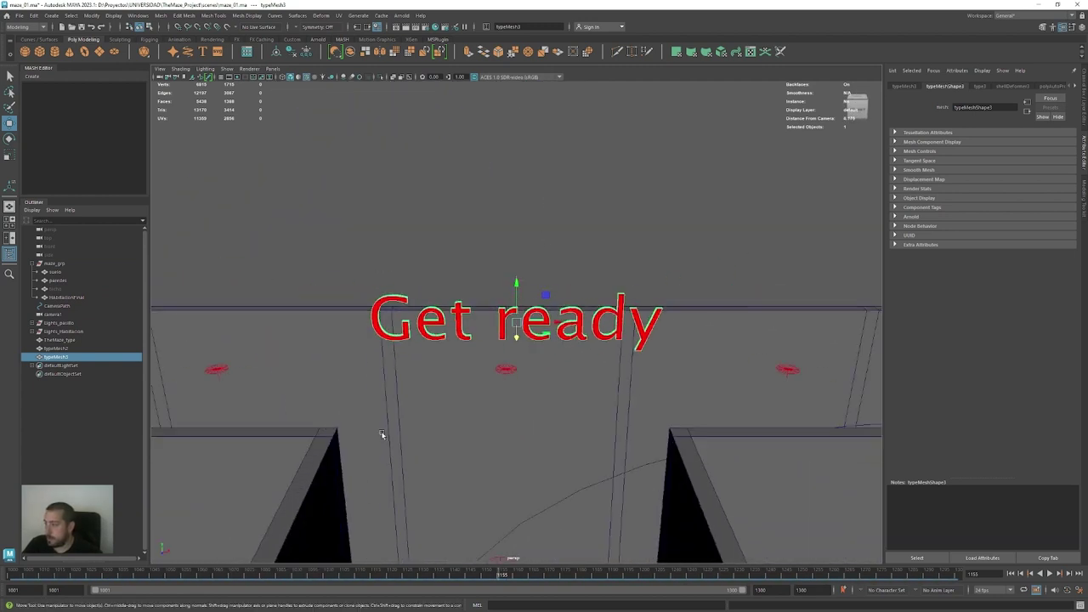
Place the "Get ready" text on the camera path between the corridor walls
left_click_drag(382, 435, 546, 452, "alt")
left_click_drag(518, 297, 731, 498)
key("e")
right_click_drag(731, 498, 510, 490, "alt")
middle_click_drag(510, 489, 523, 386, "alt")
left_click_drag(522, 386, 591, 384, "alt")
key("w")
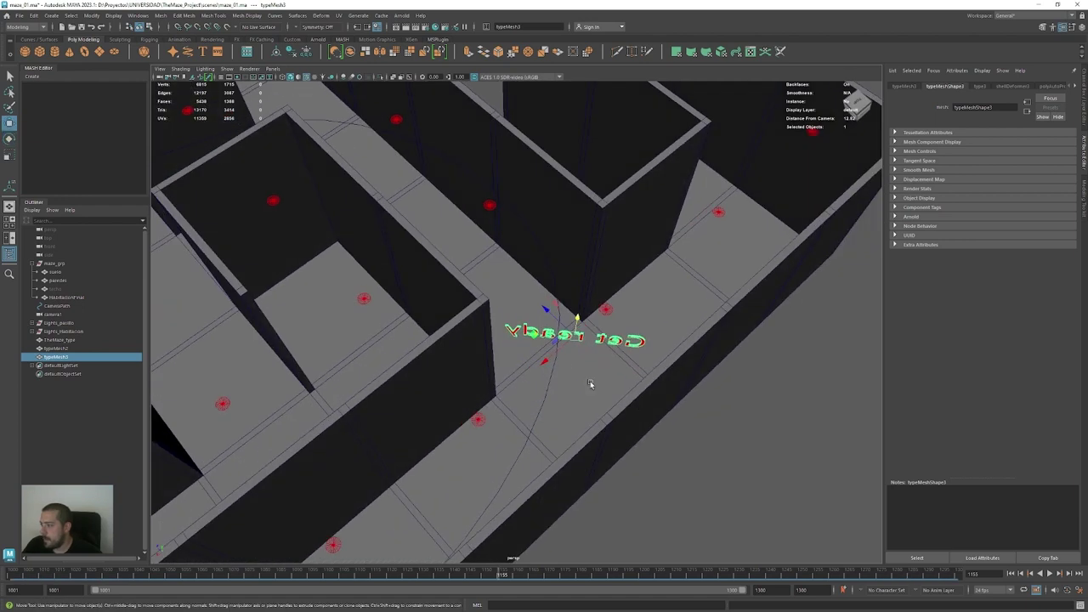
Turn the "Get ready" text to face the approaching camera and fine-tune its position across the corridor
left_click_drag(556, 353, 434, 463)
key("e")
key("w")
left_click_drag(518, 348, 532, 369)
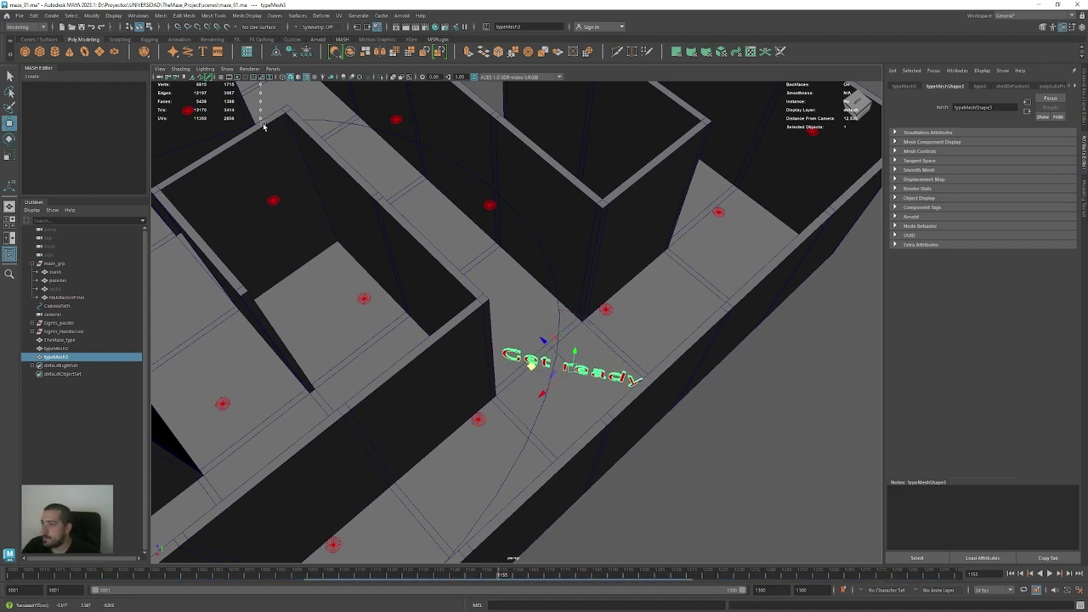
Look through camera1, preview the animation, raise the "Get ready" text in the corridor and check it in an Arnold render
left_click(159, 78)
left_click(193, 82)
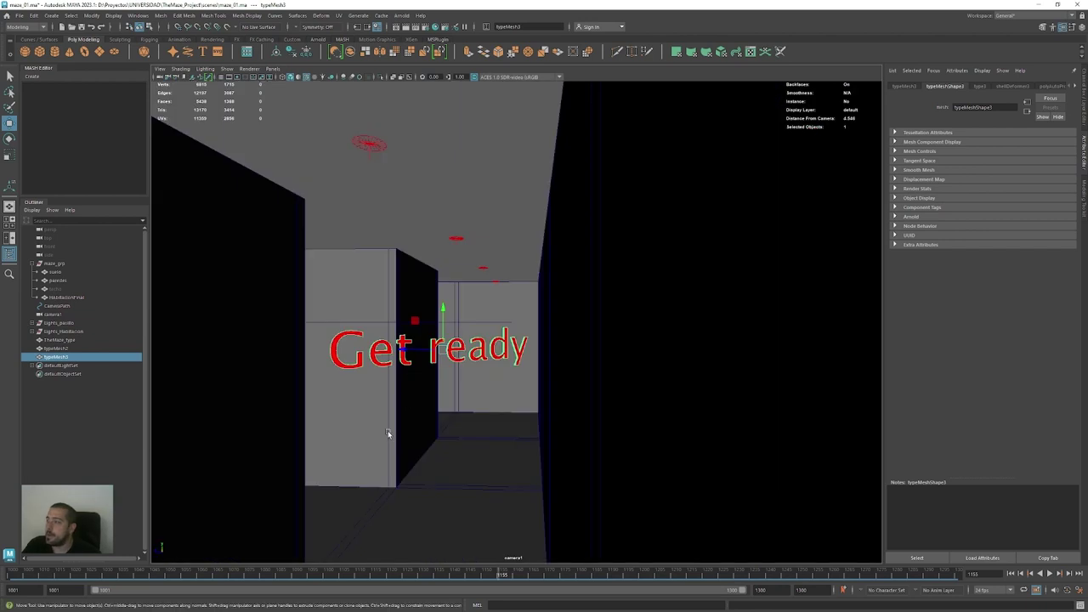
left_click_drag(254, 575, 28, 575)
key("alt+v")
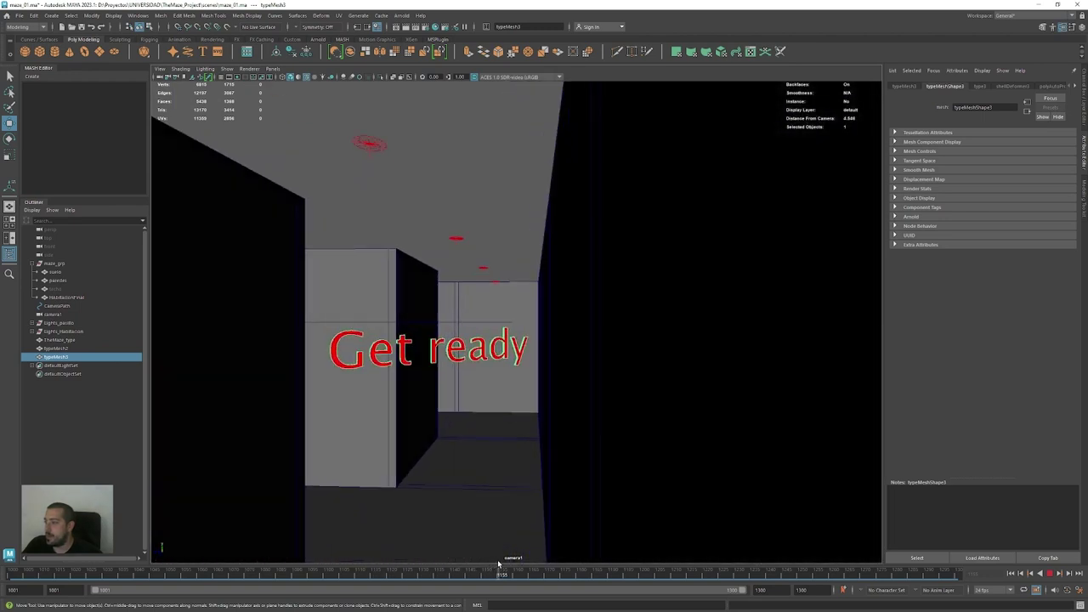
left_click_drag(499, 564, 528, 574)
left_click_drag(534, 360, 533, 309)
left_click_drag(528, 575, 831, 589)
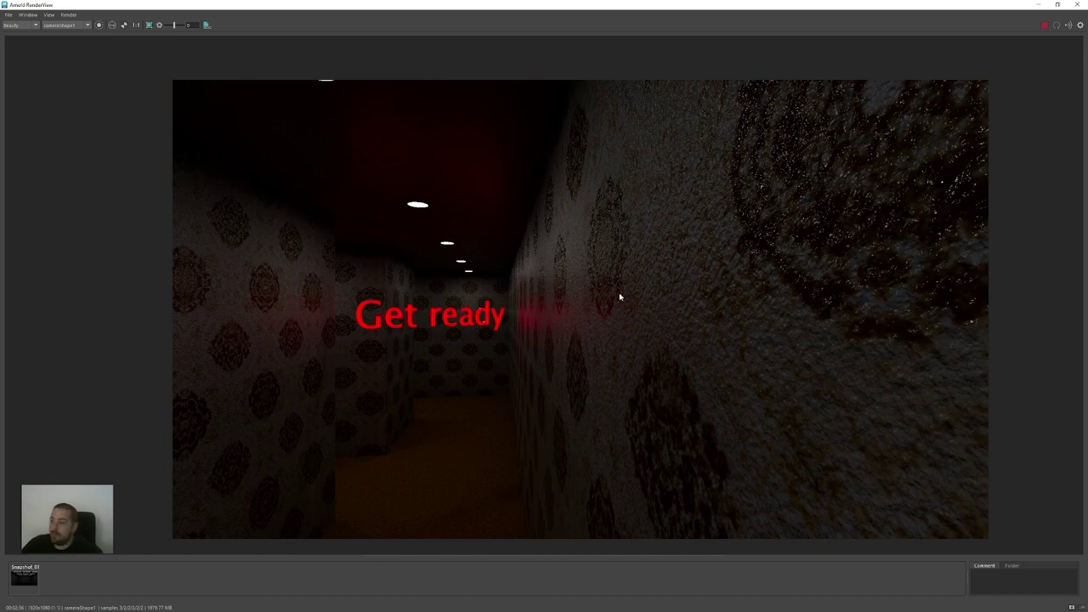
scroll(620, 297, "up", 5)
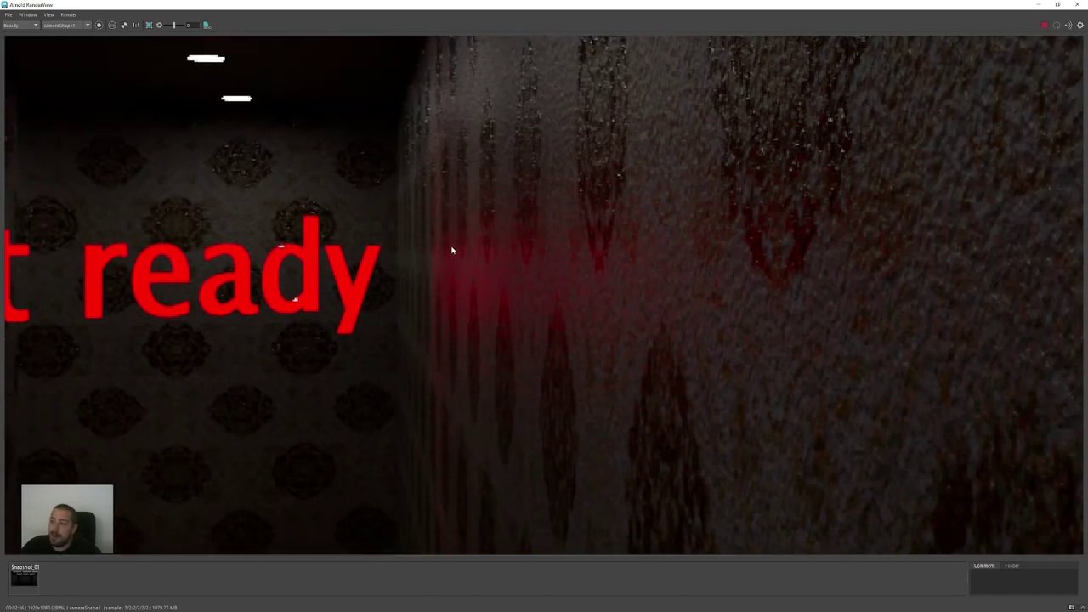
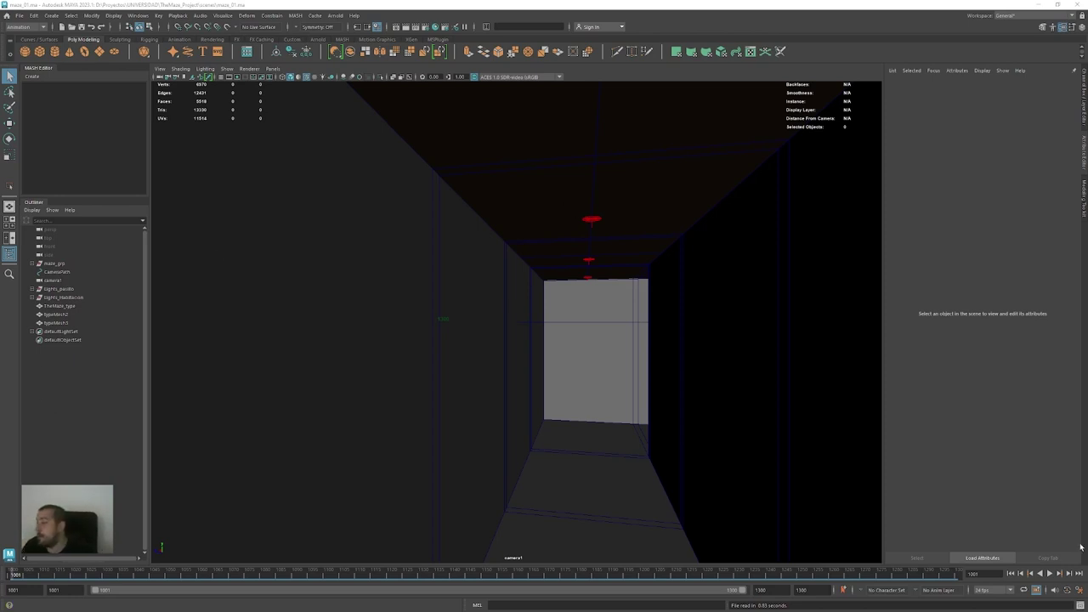
Play back the camera1 animation, return to frame 1001 and show the motionPath1 attributes of camera1
left_click(1049, 573)
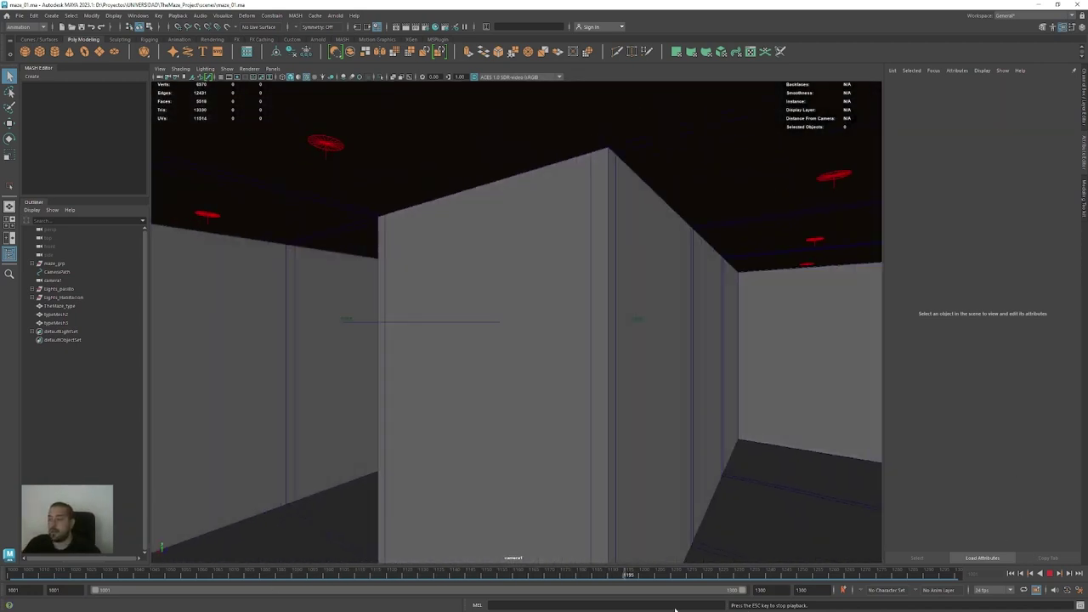
key("alt+shift+v")
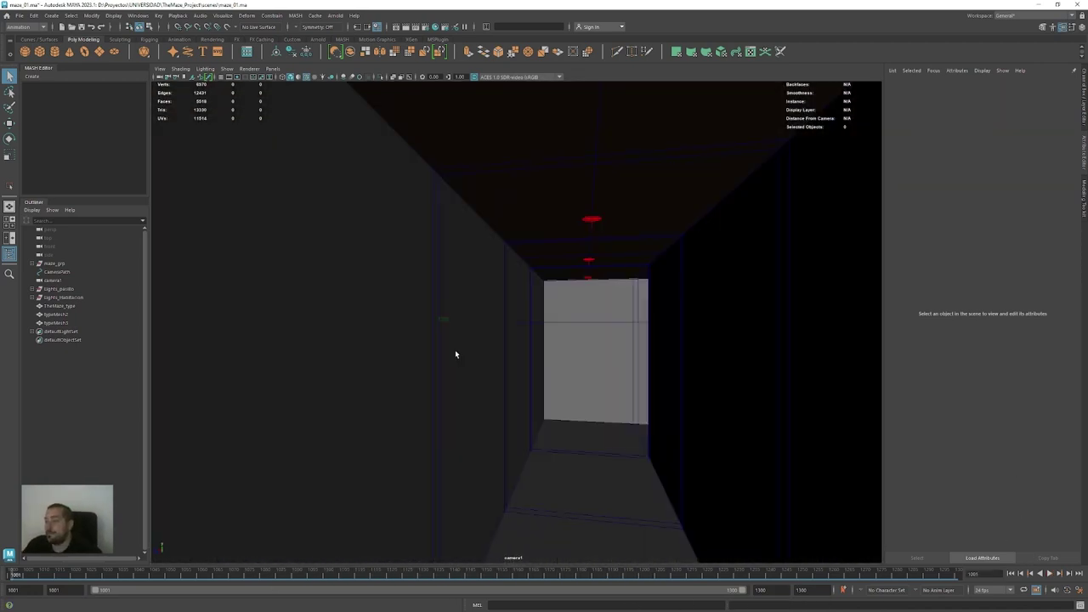
left_click(160, 77)
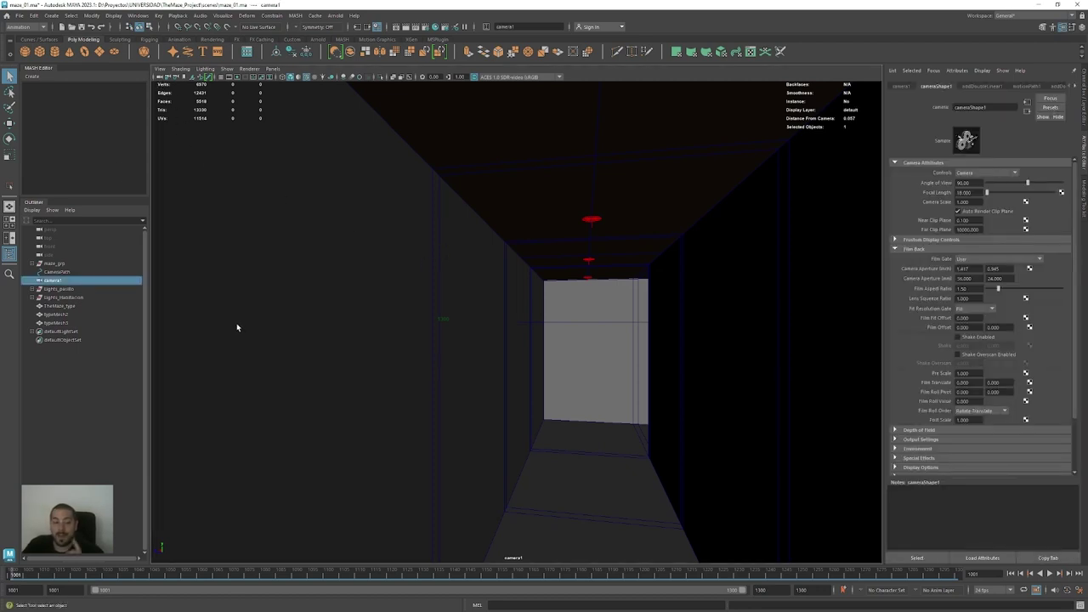
left_click(1026, 86)
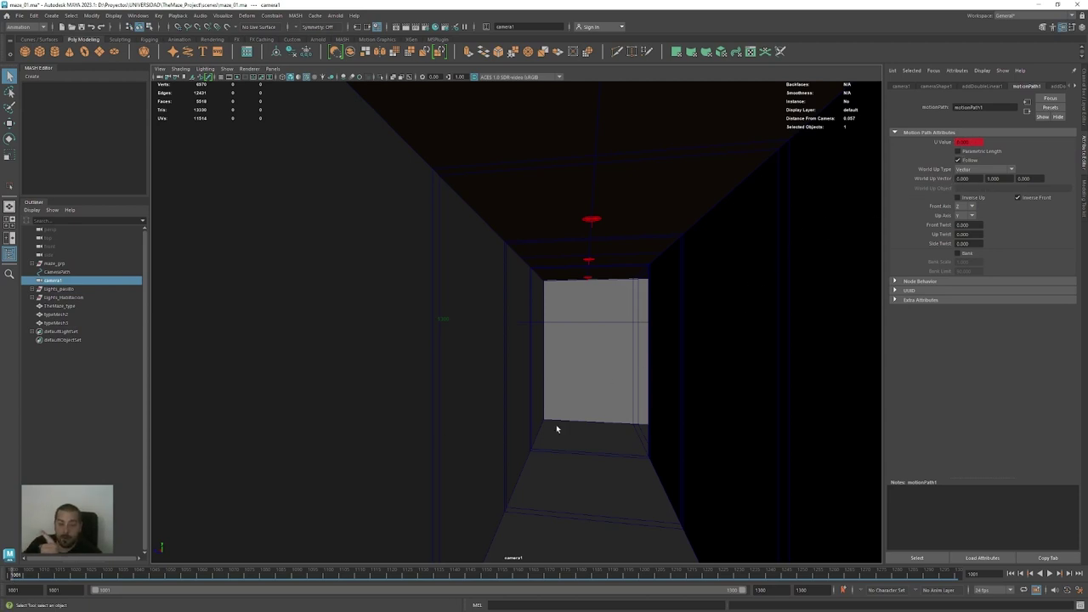
Scrub the camera1 animation to frame 1300 and open the Graph Editor to show the motion path's U Value curve
left_click(94, 576)
left_click_drag(94, 576, 967, 580)
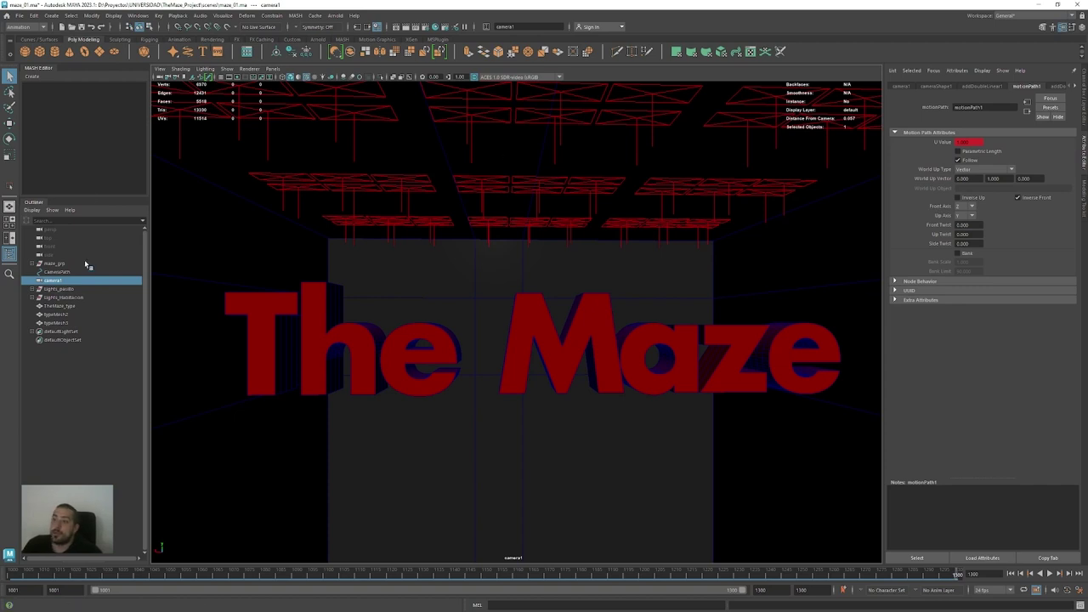
left_click(139, 16)
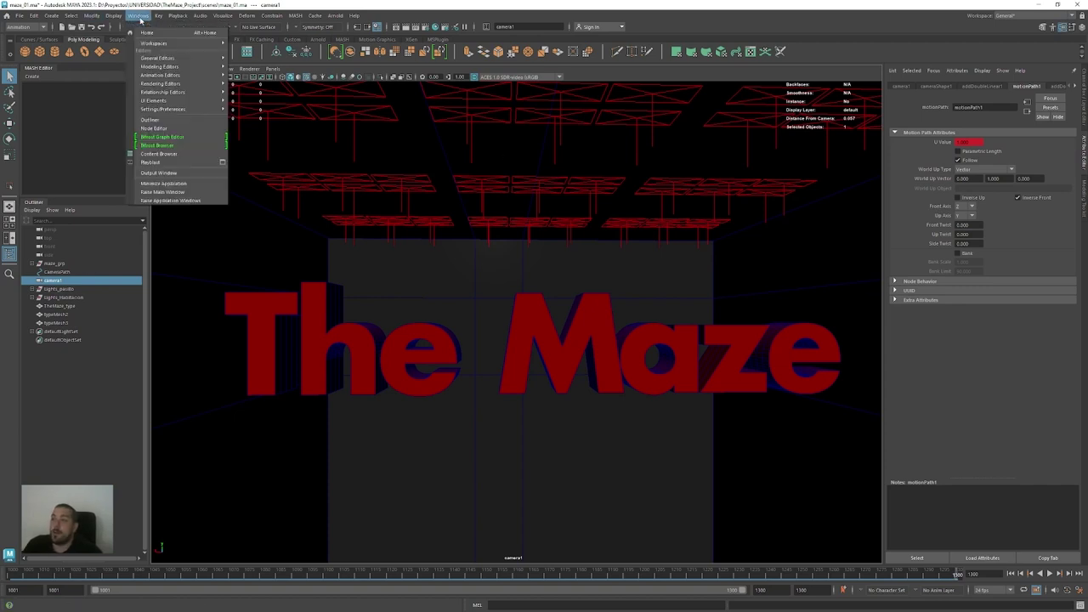
mouse_move(161, 59)
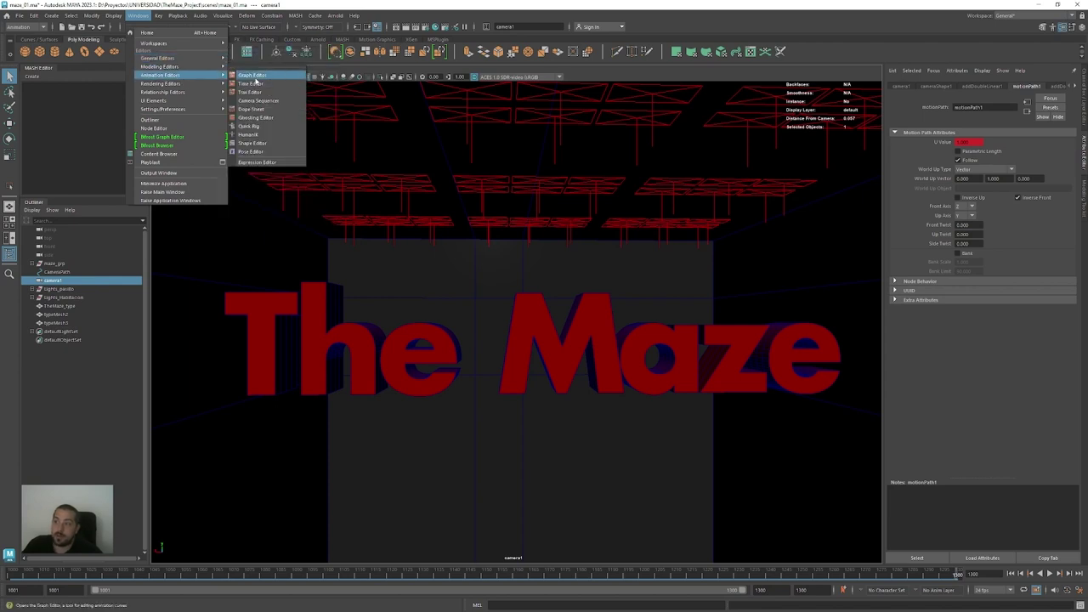
left_click(252, 75)
left_click_drag(421, 170, 437, 154)
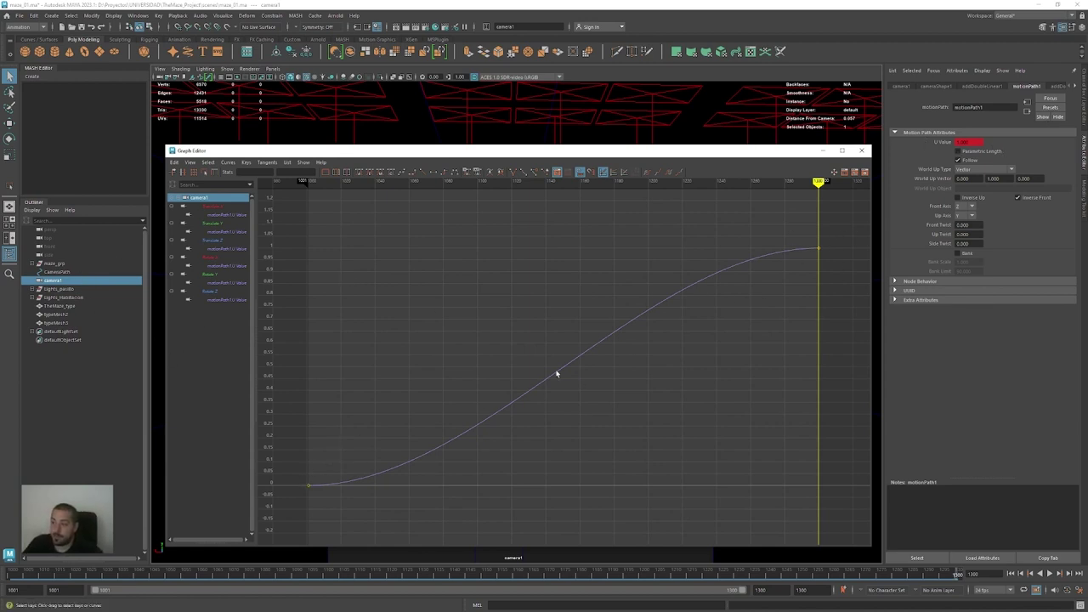
Keep the Graph Editor clear of the camera view and set both keys of the U Value curve to linear tangents
left_click_drag(531, 144, 530, 344)
left_click(311, 382)
left_click_drag(311, 386, 311, 387)
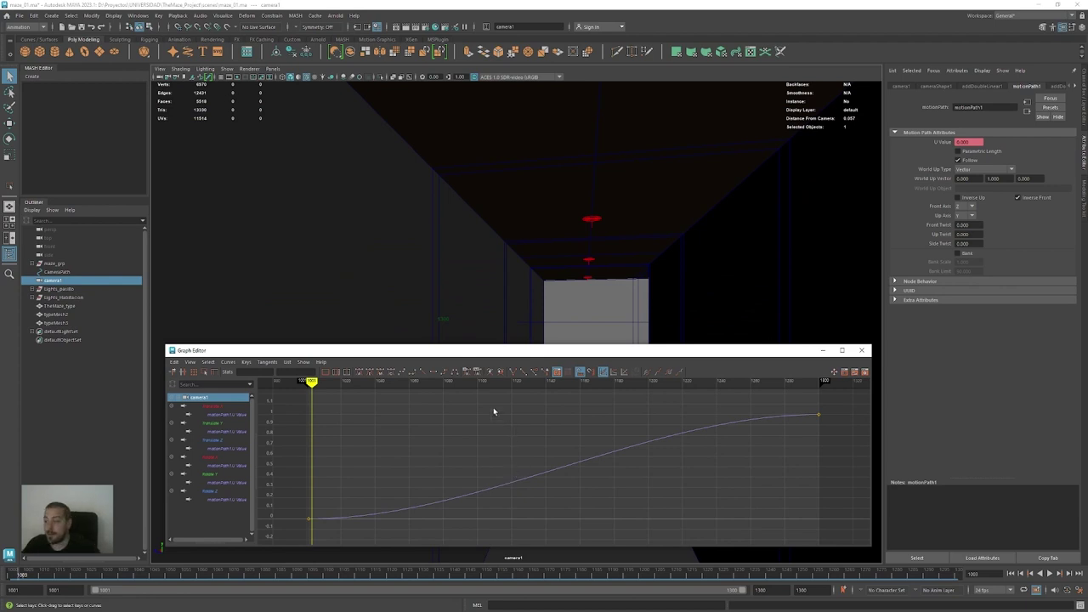
mouse_move(311, 387)
left_mouse_down()
mouse_move(573, 391)
mouse_move(792, 425)
mouse_move(488, 449)
mouse_move(418, 474)
mouse_move(471, 472)
left_mouse_up()
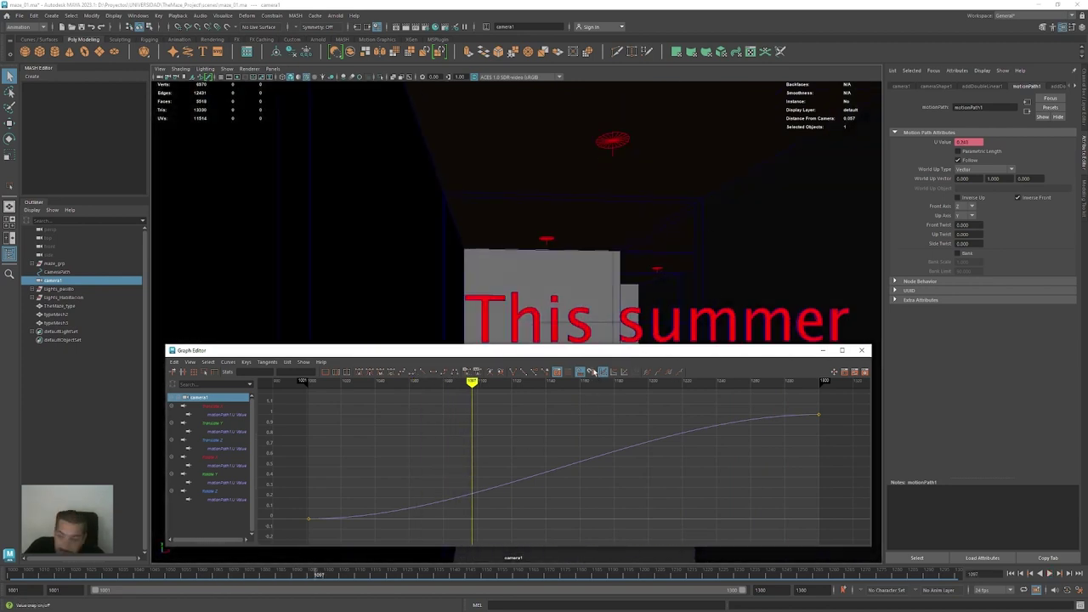
left_click_drag(615, 351, 613, 371)
left_click_drag(834, 422, 303, 559)
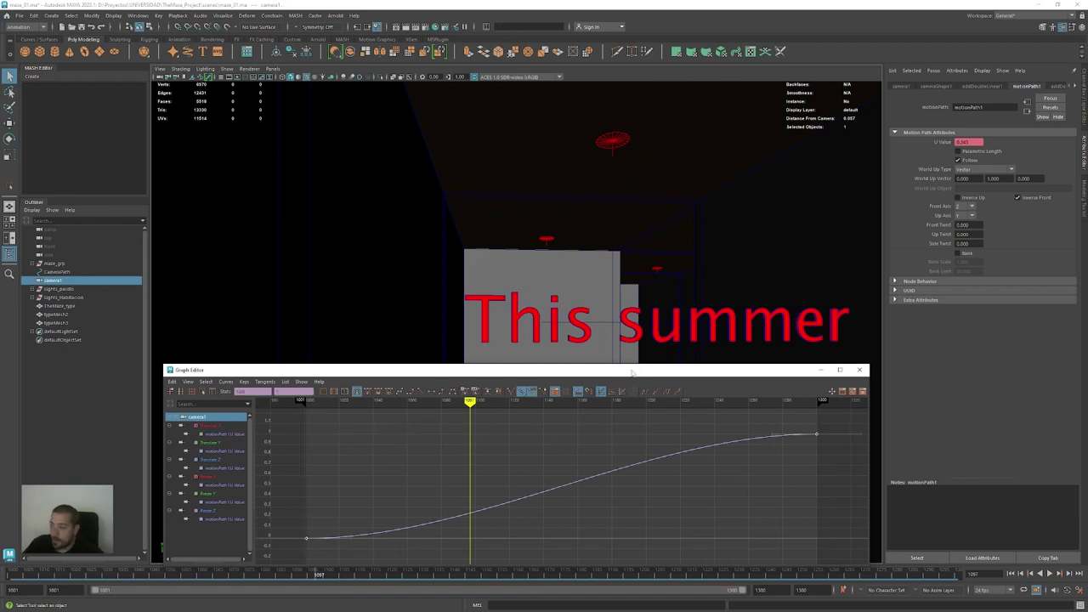
left_click(421, 393)
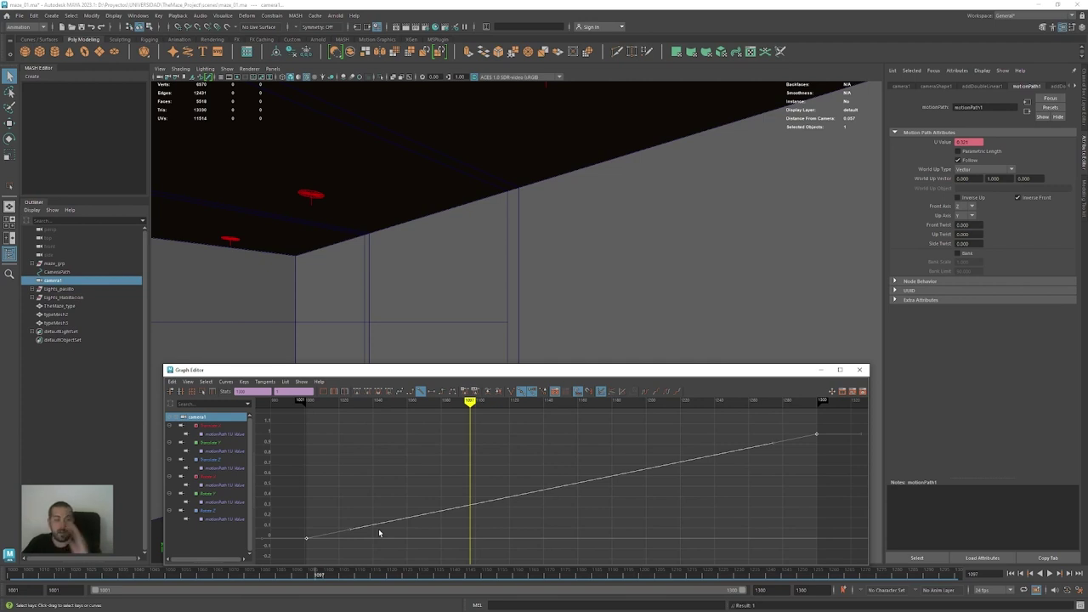
Set a key on motionPath1's U Value at frame 1062, where the camera faces the "This summer" text
mouse_move(325, 405)
left_mouse_down()
mouse_move(303, 410)
mouse_move(360, 413)
mouse_move(277, 413)
mouse_move(709, 433)
mouse_move(746, 447)
mouse_move(488, 493)
mouse_move(365, 498)
mouse_move(391, 470)
left_mouse_up()
left_click_drag(391, 402, 405, 401)
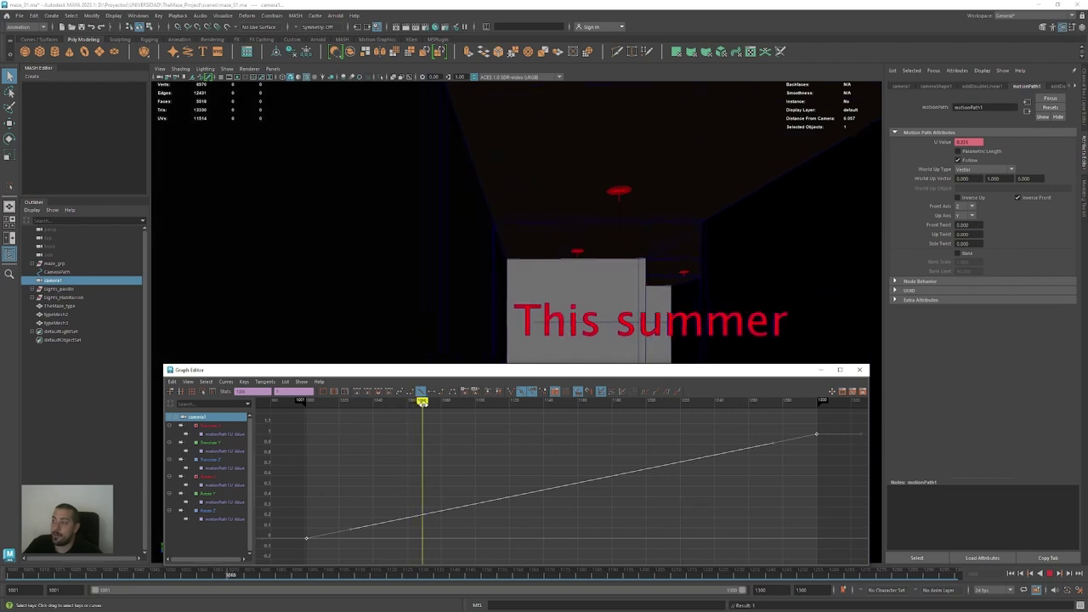
left_click_drag(417, 405, 410, 429)
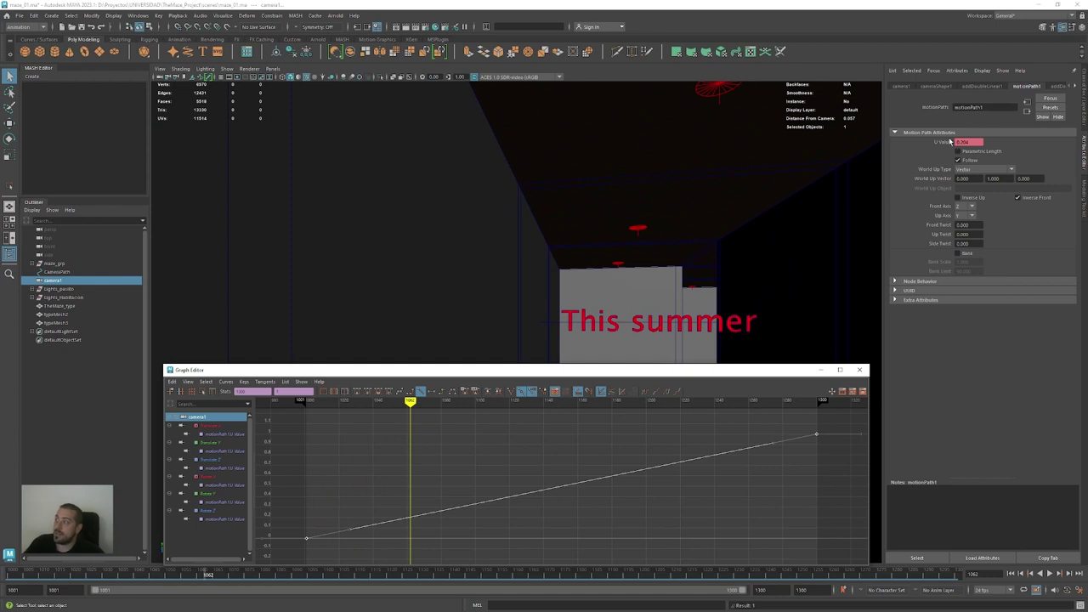
right_click(968, 141)
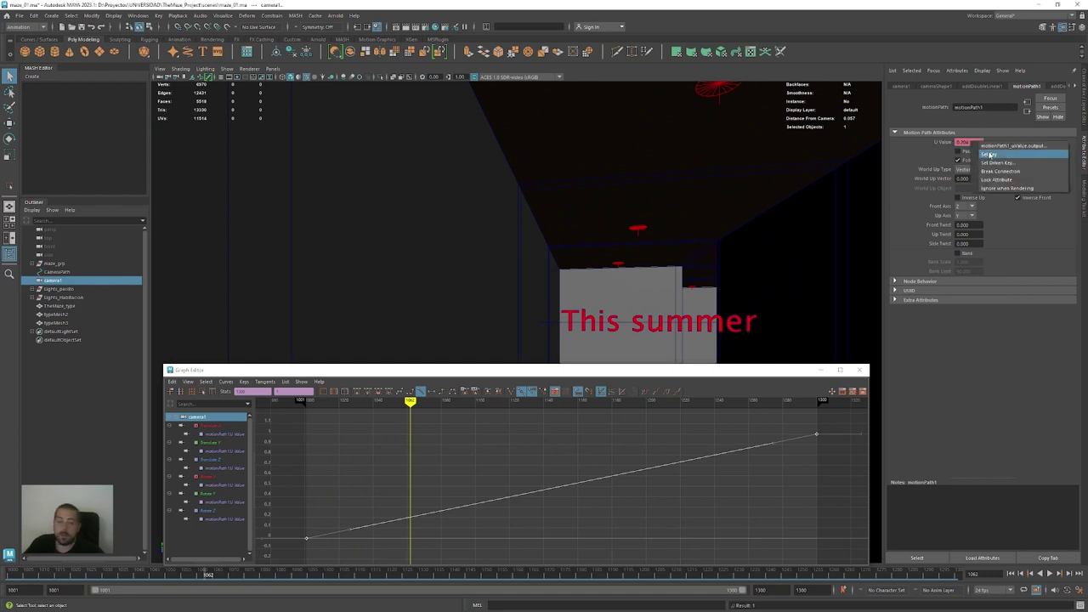
left_click(989, 155)
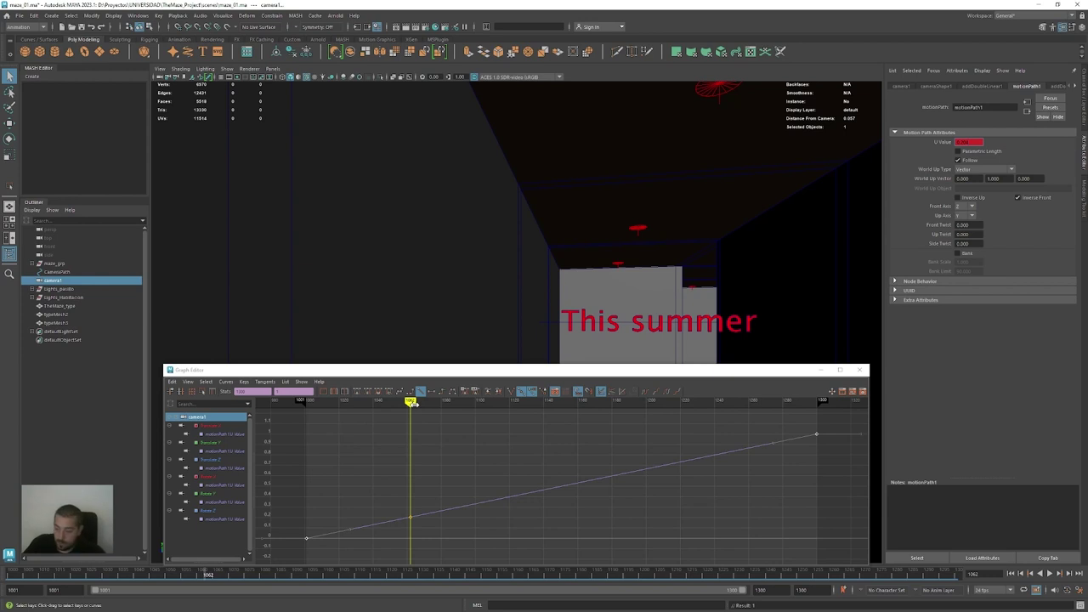
Preview the approach past the "This summer" text and key motionPath1's U Value at frame 1095
key("ctrl+s")
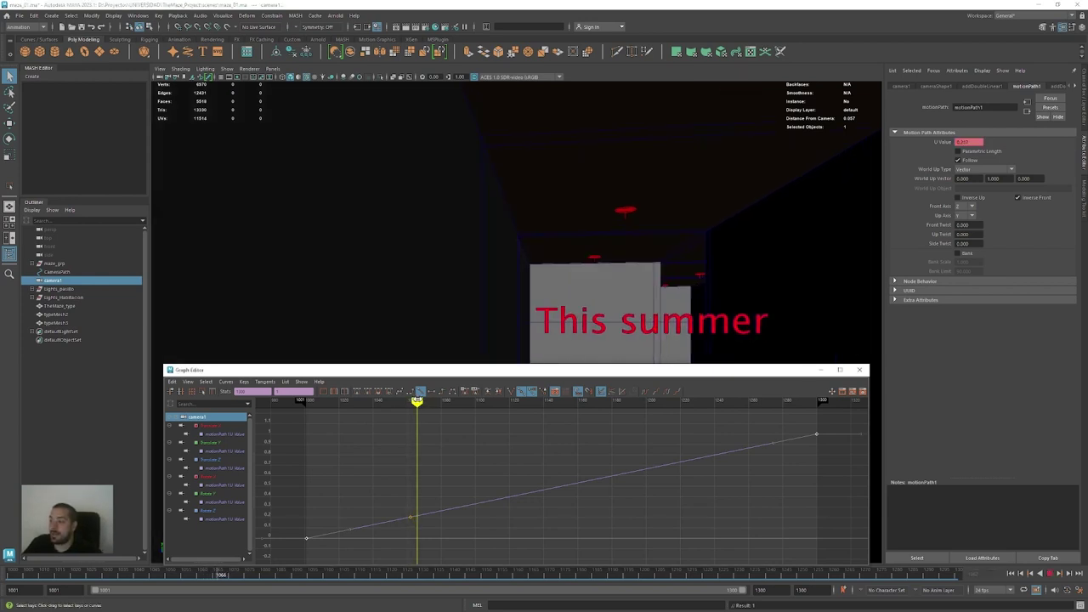
left_click_drag(420, 397, 476, 387)
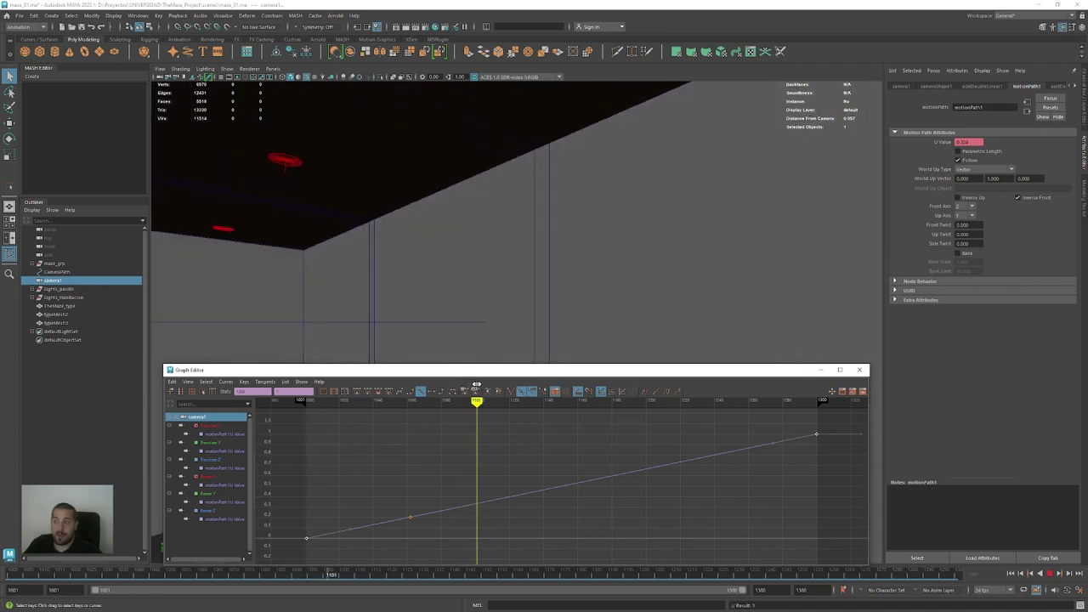
left_click_drag(476, 385, 466, 388)
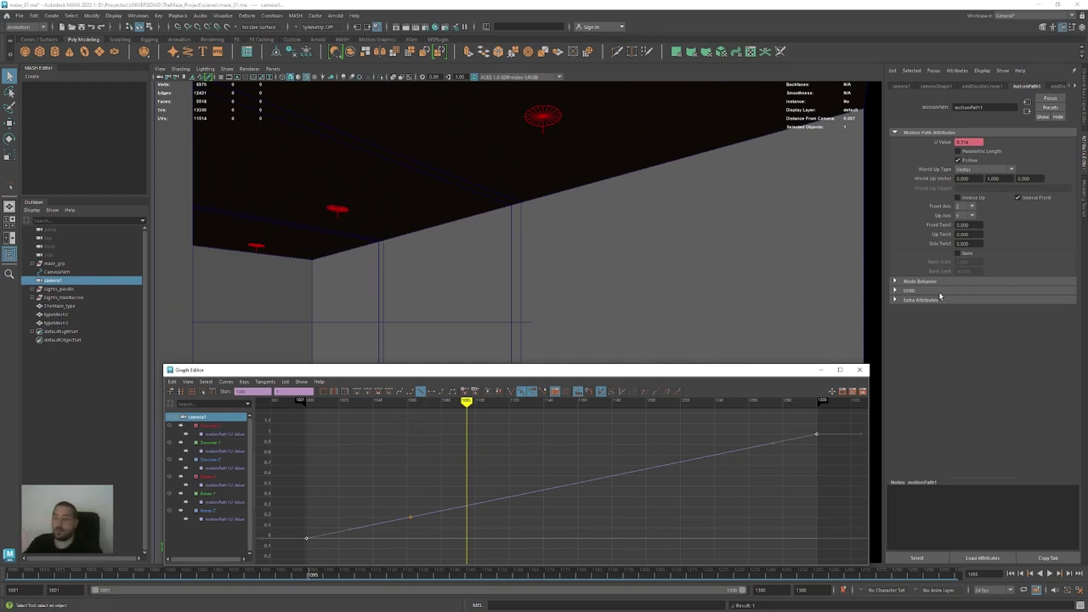
right_click(978, 143)
left_click(989, 156)
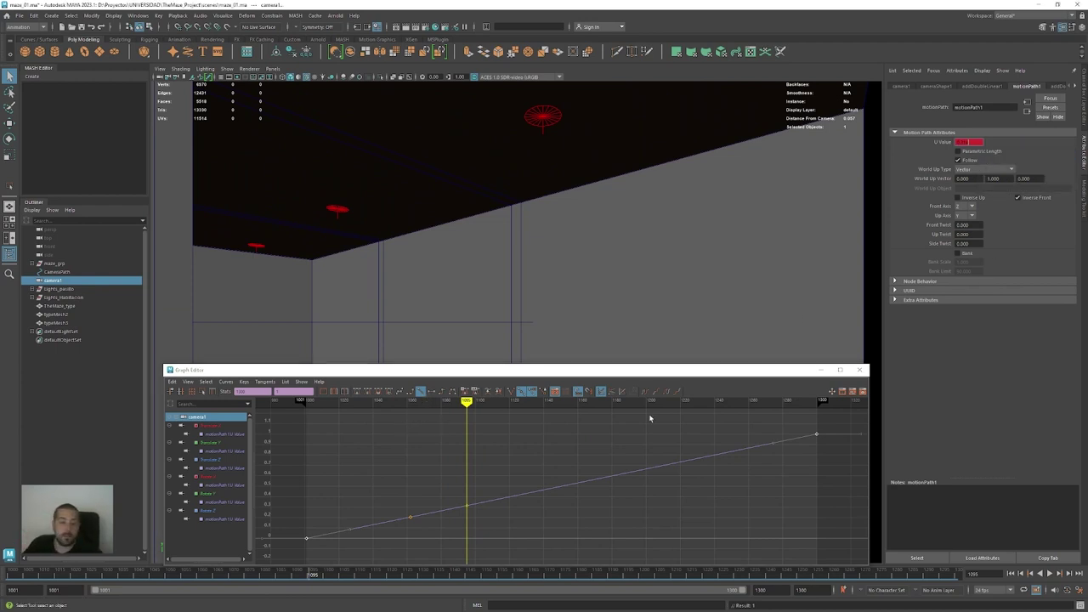
Key motionPath1's U Value at frame 1151, facing the "Get ready" text, and at frame 1204, past it
left_click_drag(466, 402, 562, 404)
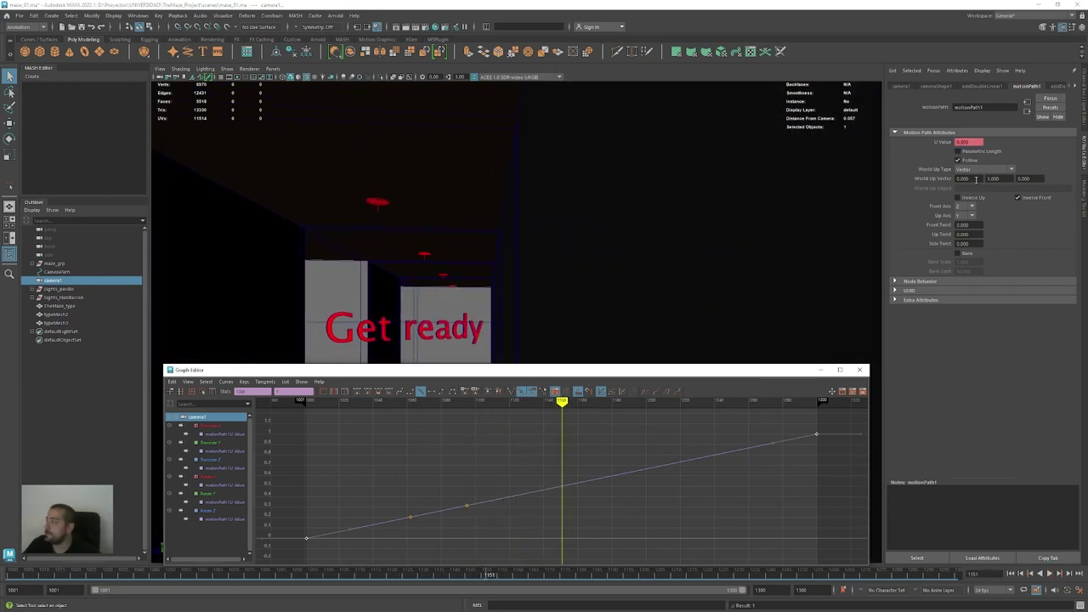
right_click(969, 142)
left_click(987, 157)
key("alt+v")
left_click_drag(616, 403, 653, 417)
right_click(963, 143)
left_click(974, 155)
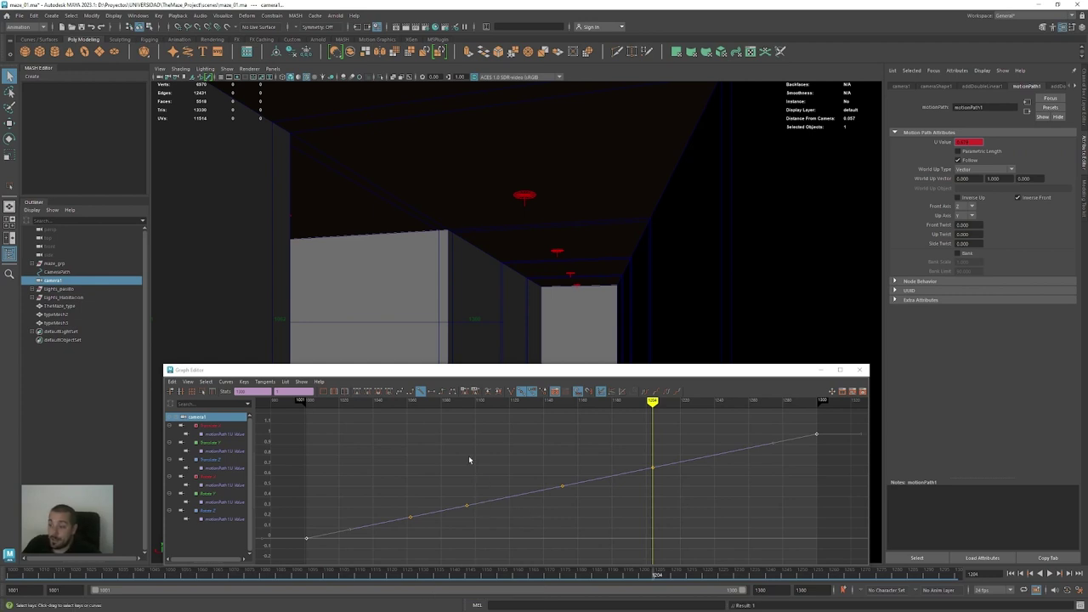
Select the U Value keys at frames 1062 and 1095, activate the Region tool and enlarge the graph view
left_click_drag(393, 472, 428, 500)
left_click_drag(480, 535, 489, 534)
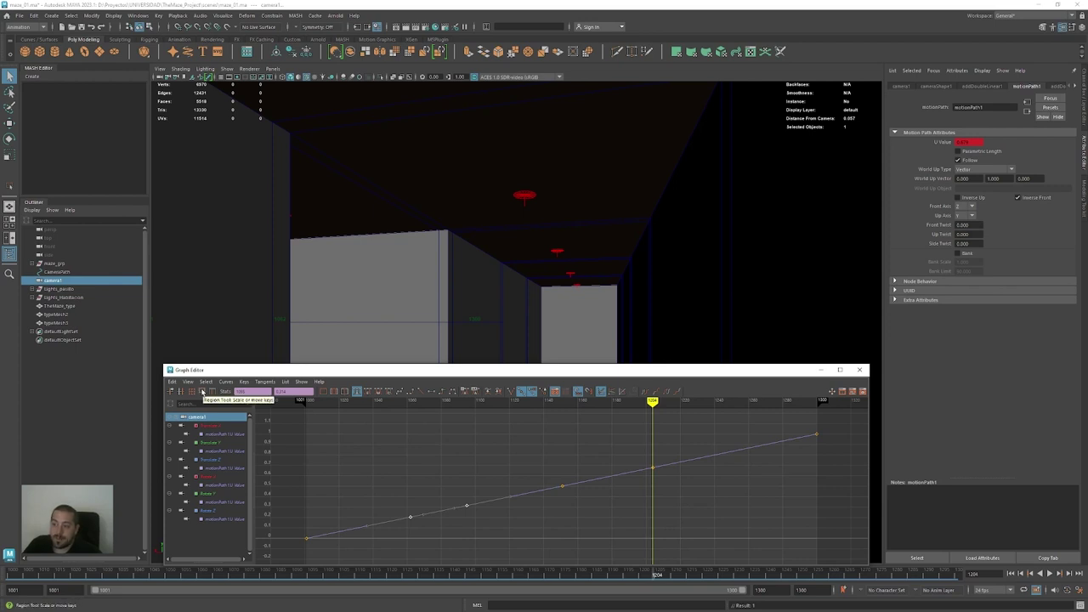
left_click(202, 391)
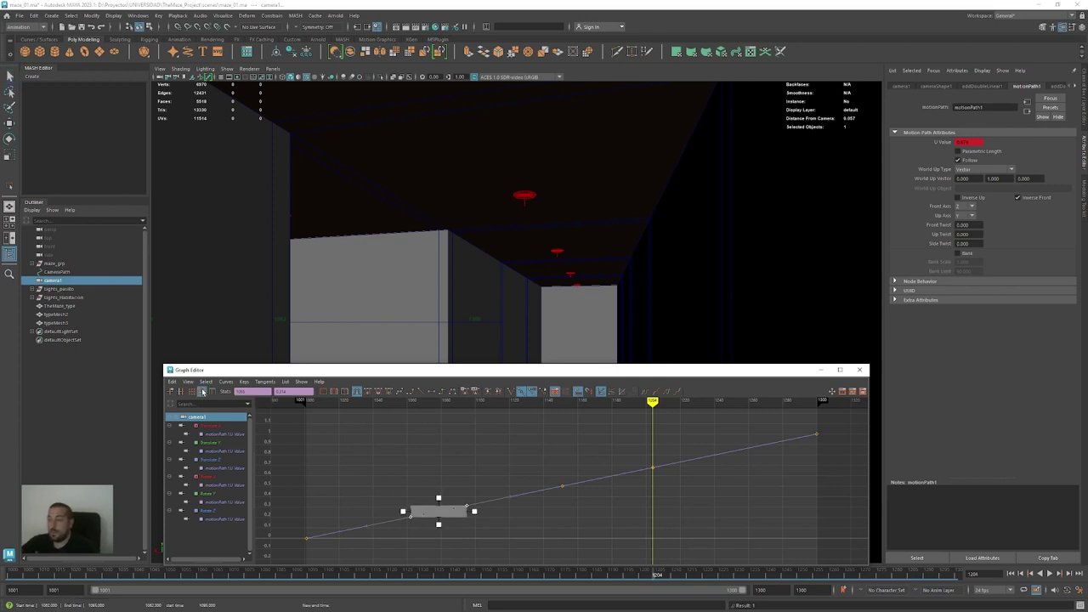
left_click_drag(489, 367, 480, 119)
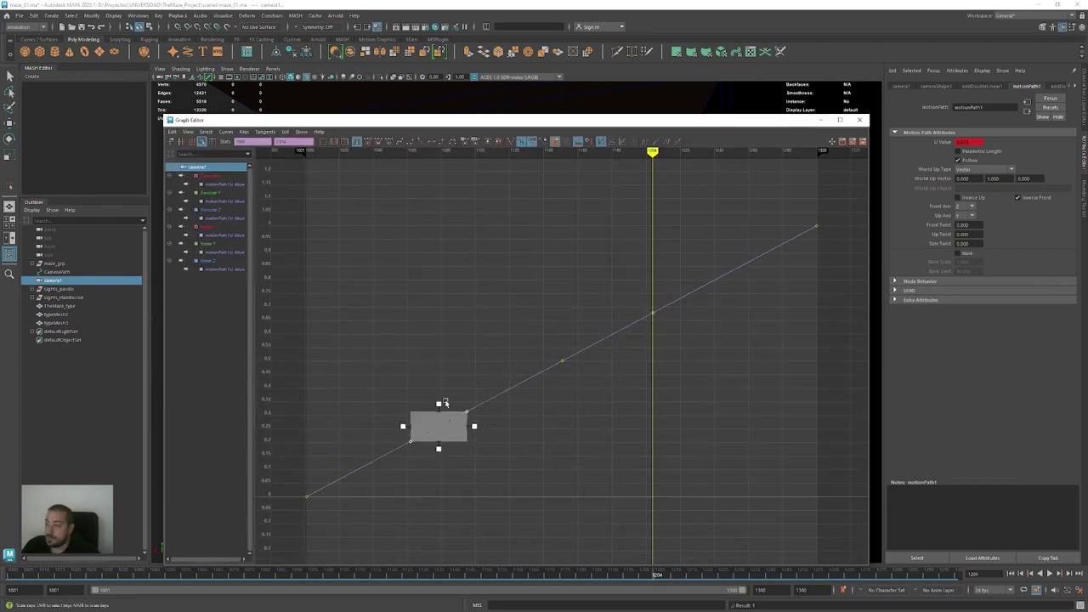
left_click_drag(439, 404, 457, 280)
left_click_drag(476, 375, 773, 368)
key("ctrl+z")
key("ctrl+z")
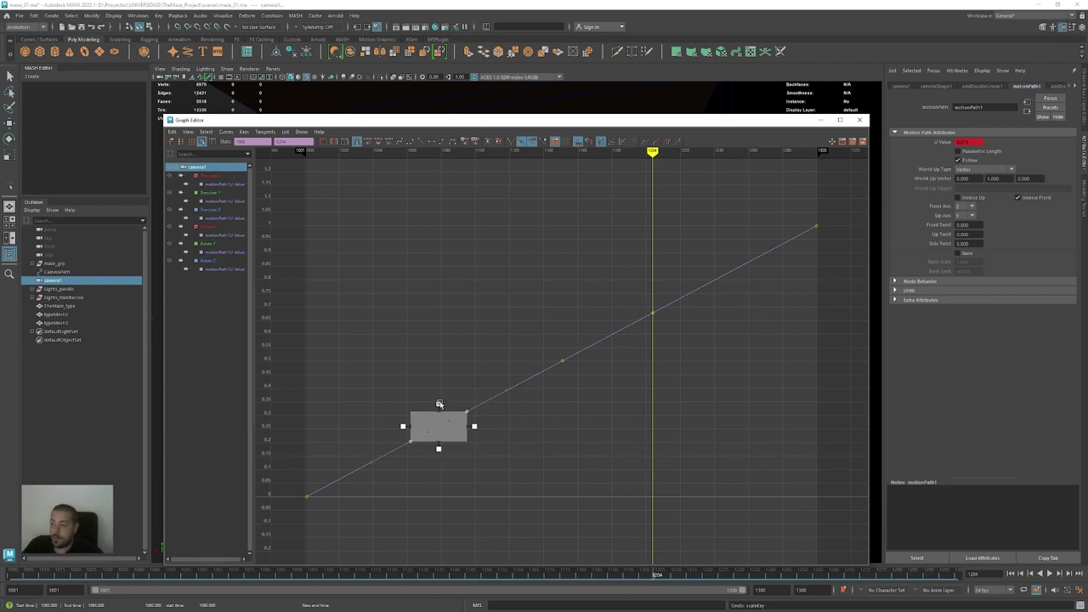
Scale the U Values of the 1062/1095 and 1151/1204 key pairs closer together to slow the camera at each text
left_click_drag(439, 402, 439, 445)
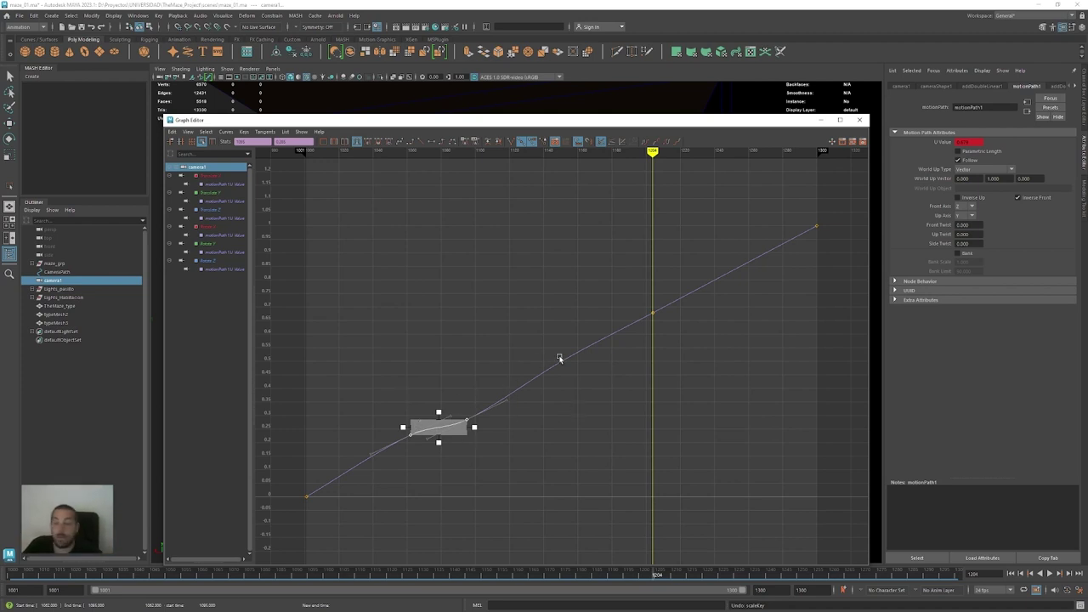
left_click_drag(694, 382, 693, 382)
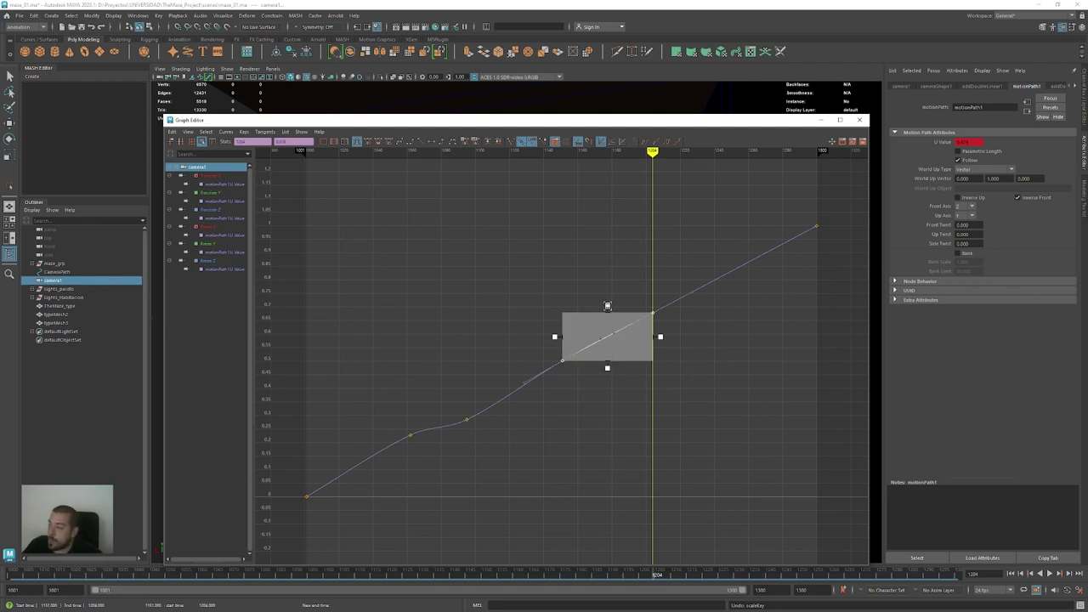
left_click_drag(607, 306, 607, 361)
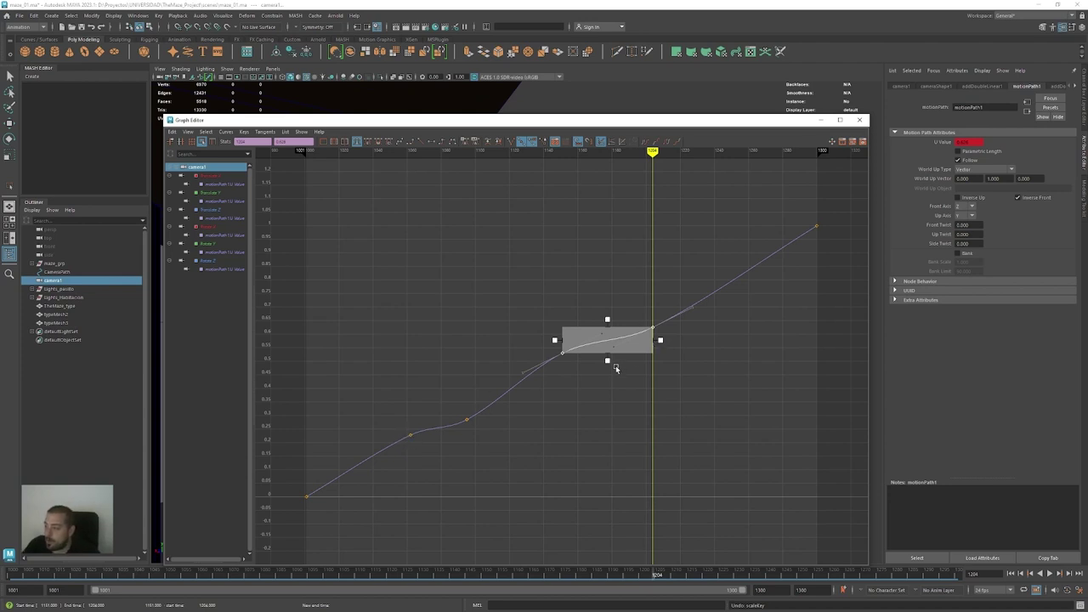
left_click_drag(607, 360, 607, 364)
left_click_drag(607, 319, 608, 318)
Scale the 1062/1095 key pair's U Values slightly apart so the camera slows less near "This summer"
left_click_drag(405, 456, 407, 454)
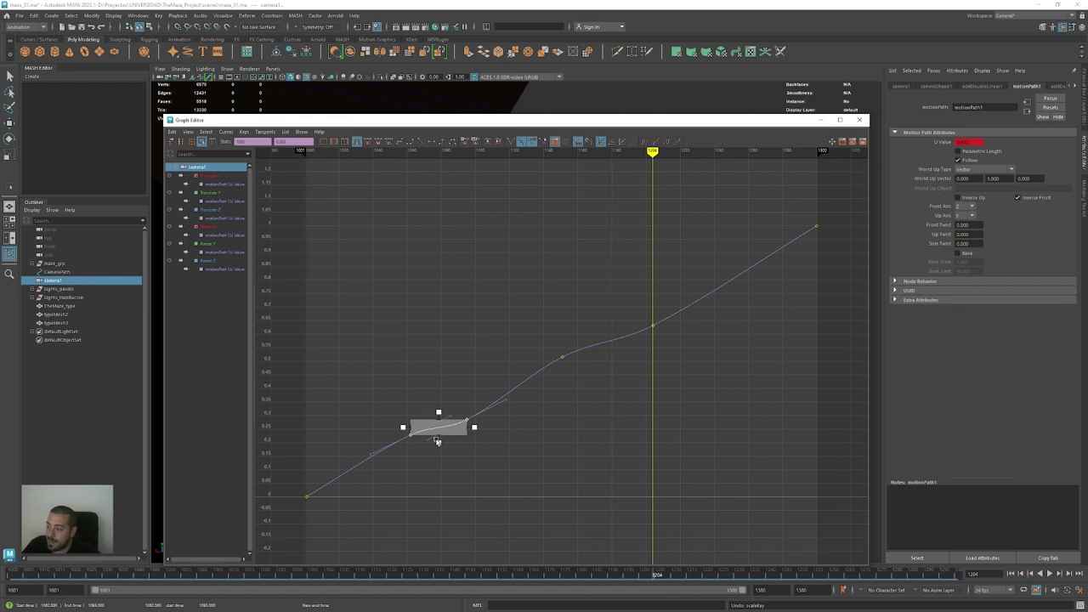
left_click(440, 408)
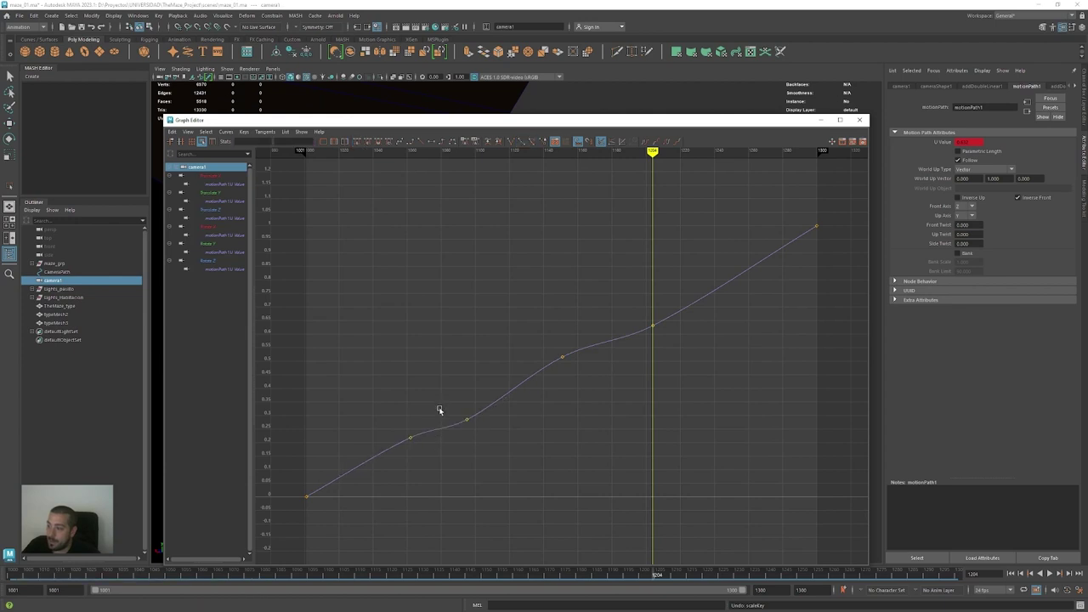
left_click_drag(420, 456, 407, 451)
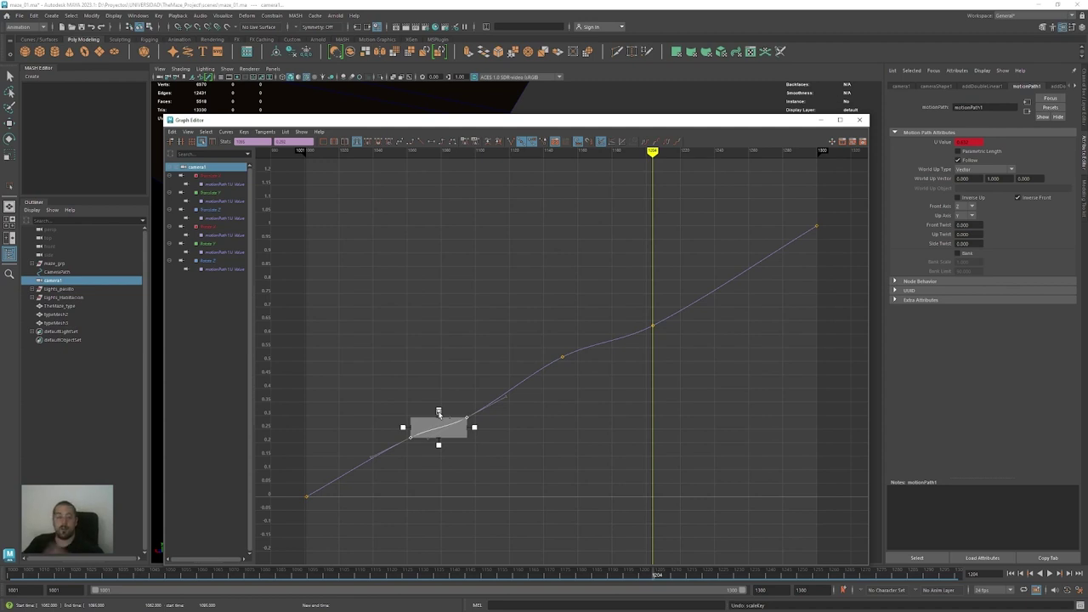
left_click(682, 426)
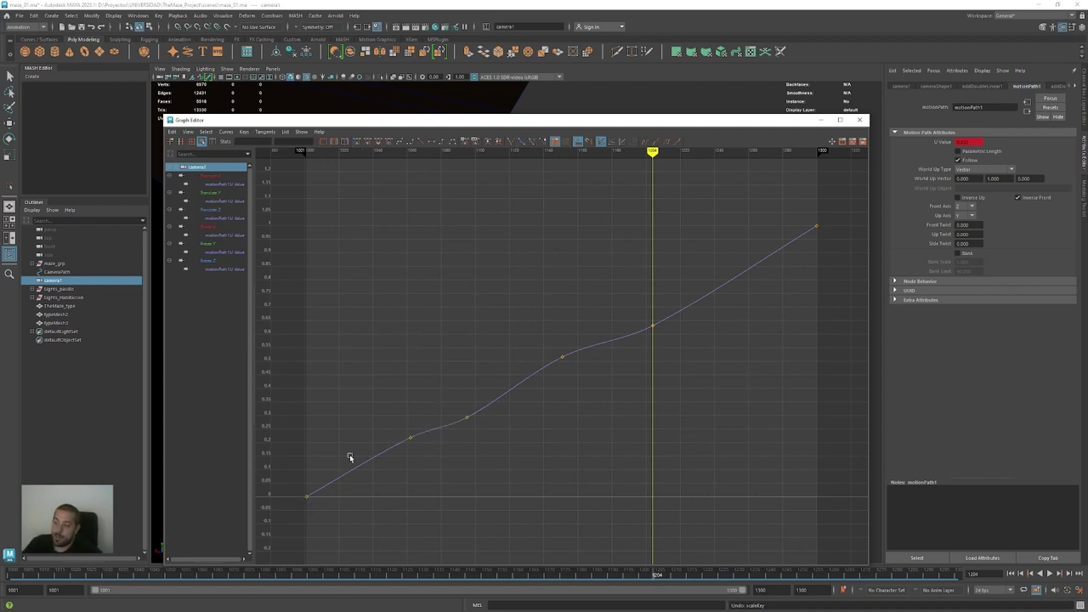
Set the first key at frame 1001 and the last key at frame 1300 to auto tangents for eased ends
left_click(306, 498)
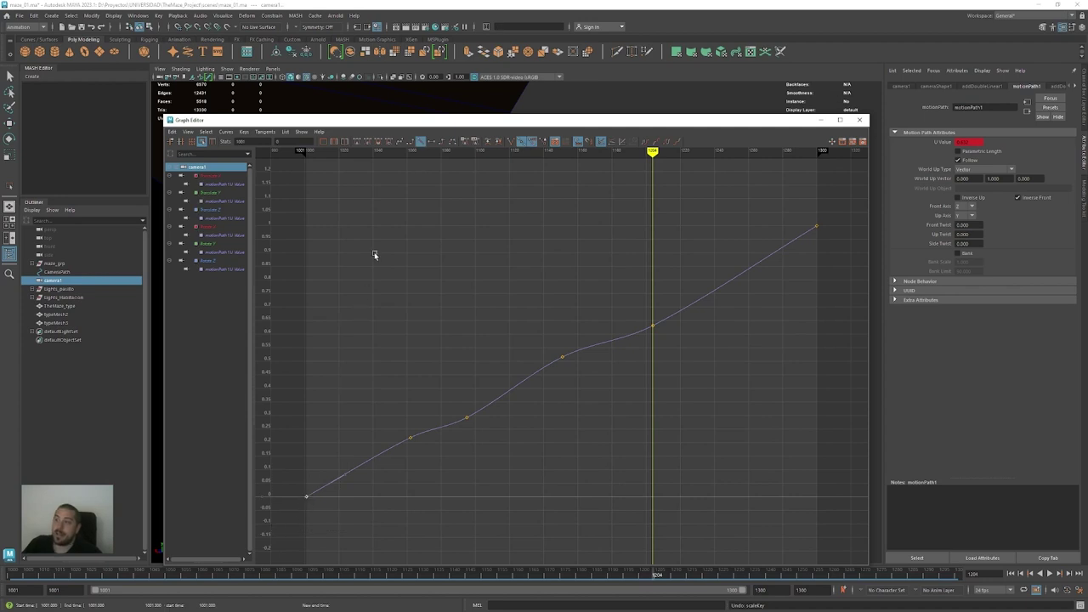
left_click(359, 142)
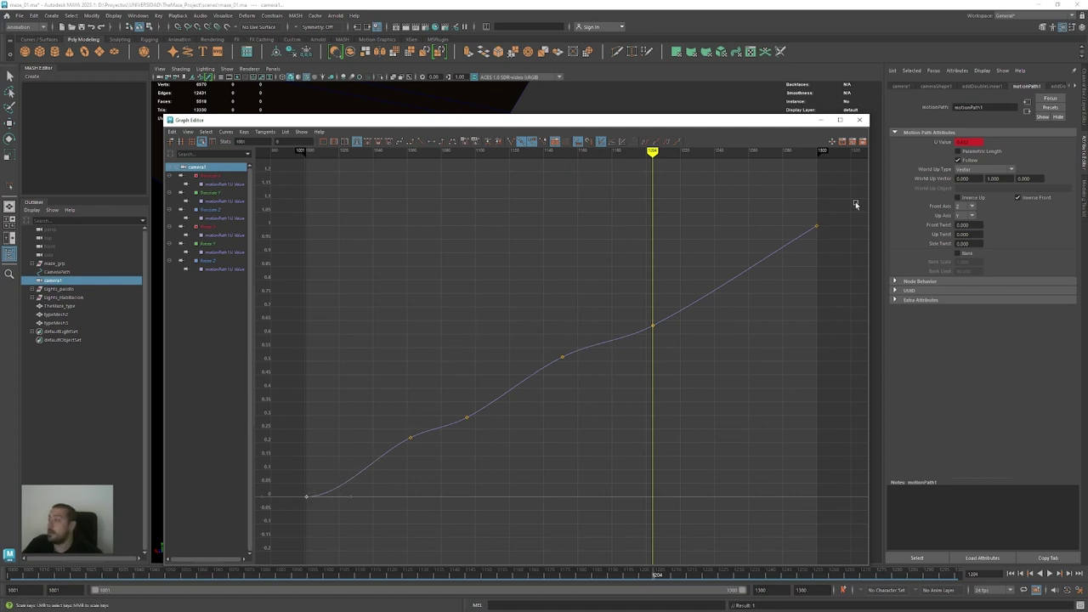
left_click_drag(804, 250, 793, 247)
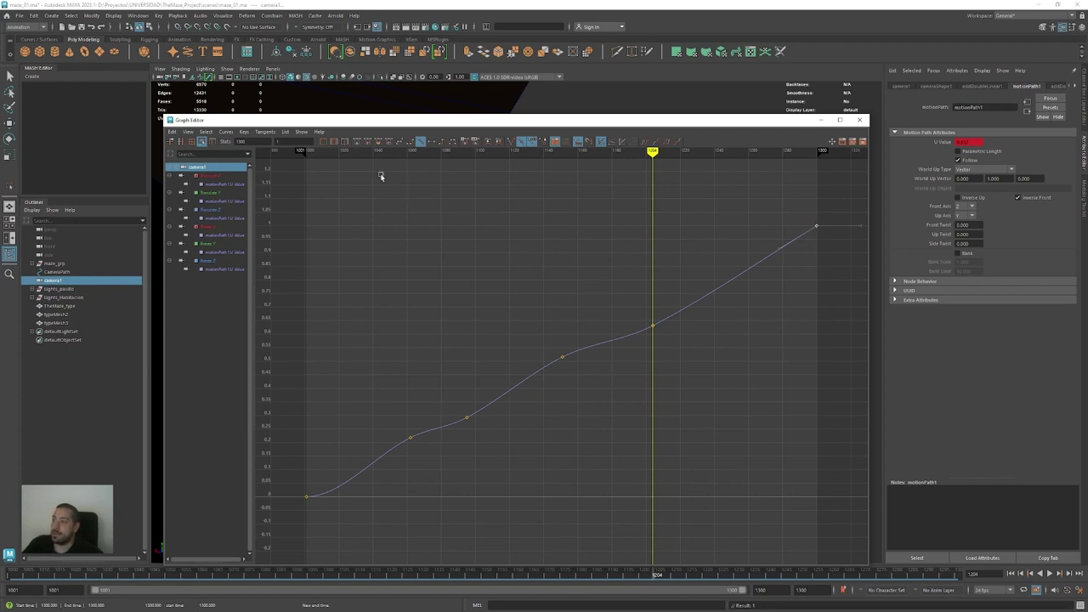
left_click(356, 142)
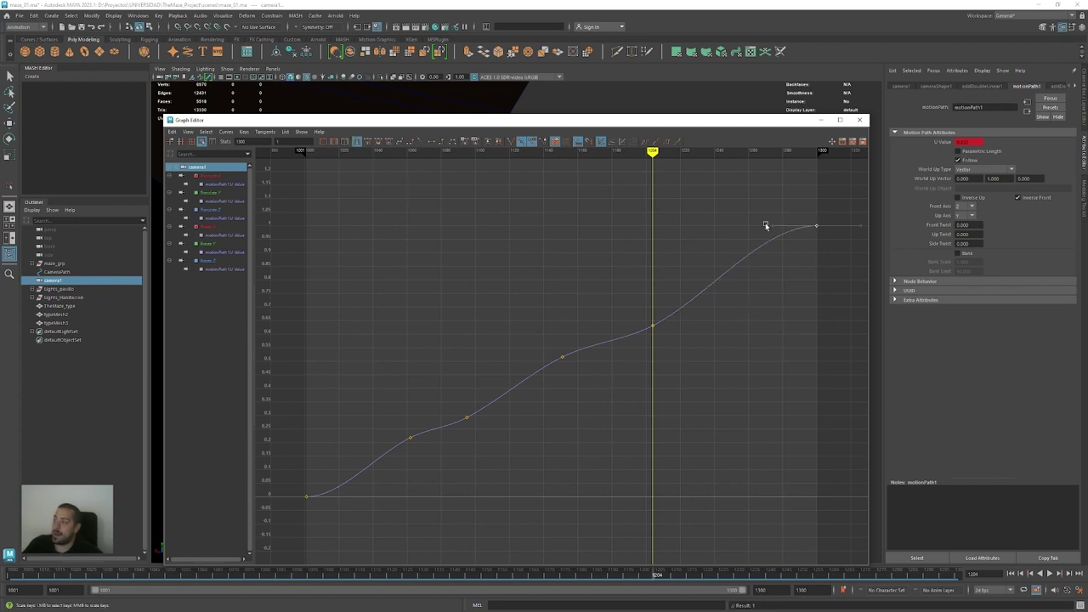
Clear the Graph Editor from view, return to the start of the timeline and play the retimed camera1 animation
key("w")
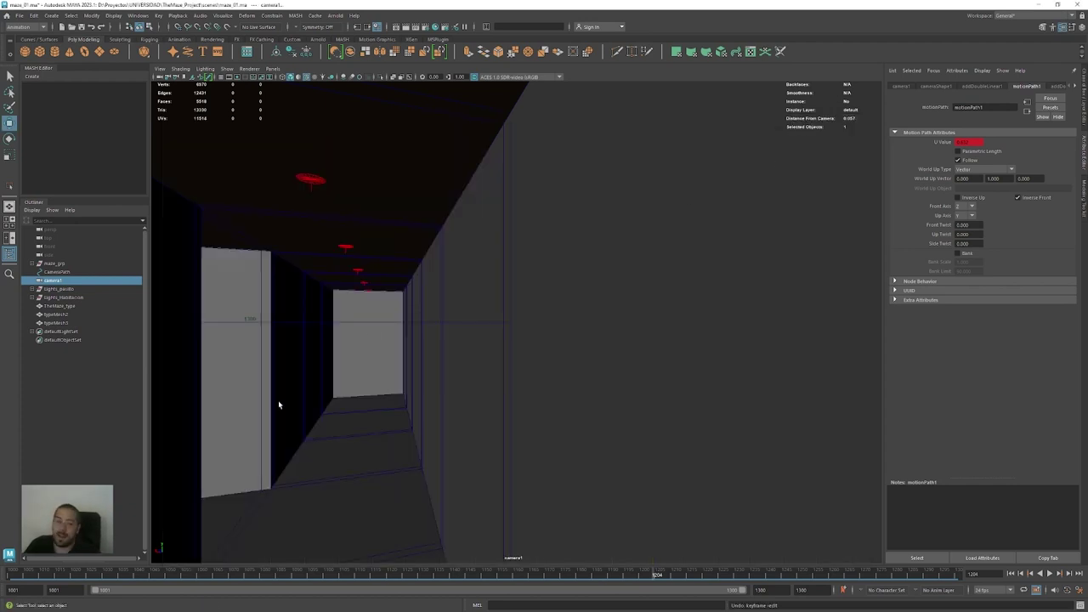
left_click_drag(27, 575, 10, 574)
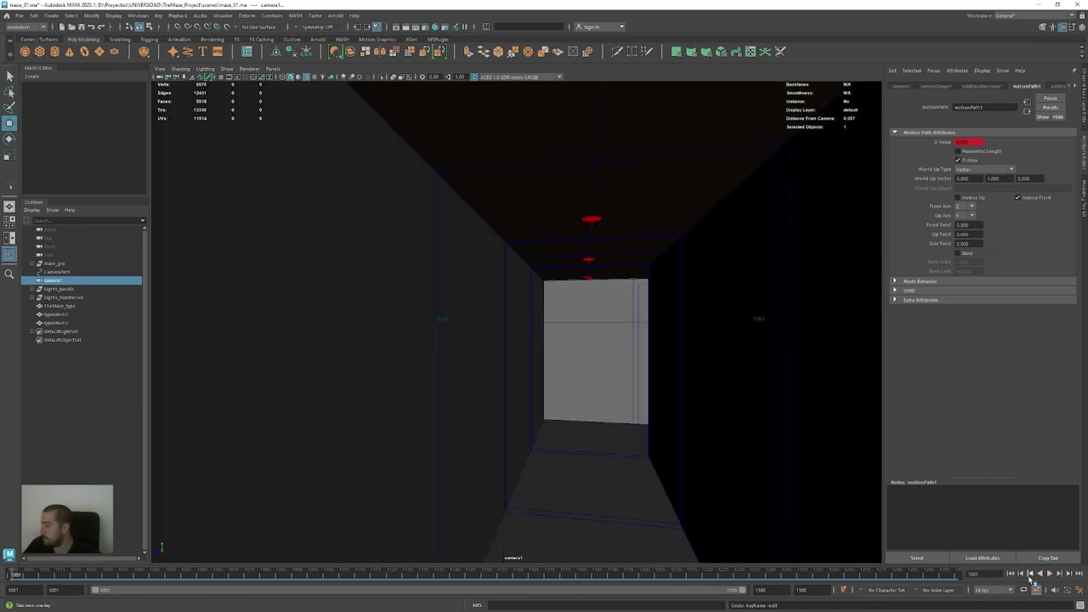
left_click(1049, 575)
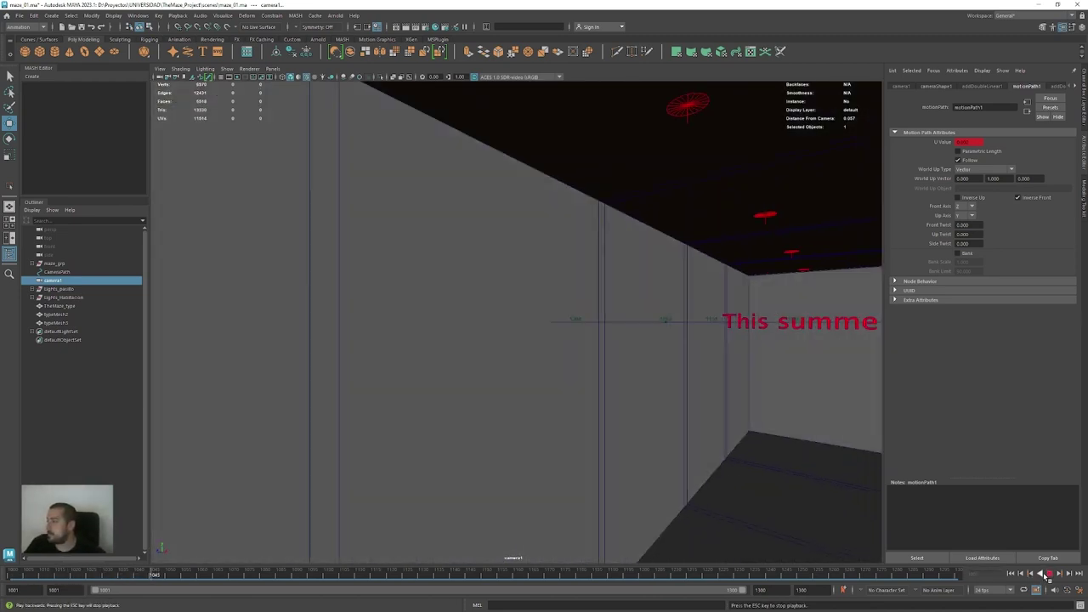